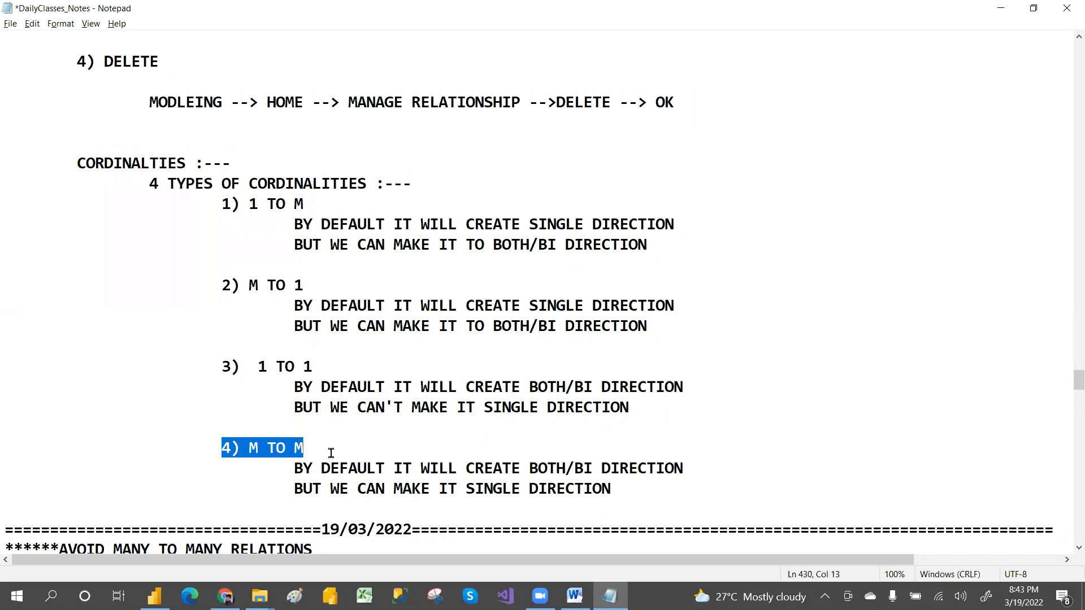
Highlight the M TO M entry under the cardinality types in the notes.
left_click_drag(1074, 378, 1074, 379)
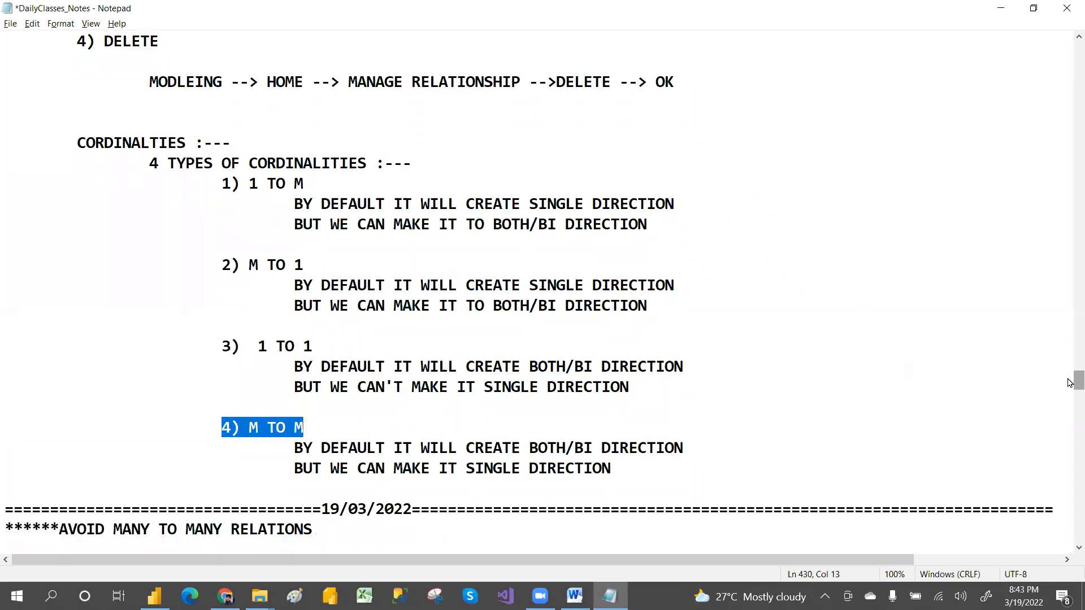
scroll(1070, 382, "down", 2)
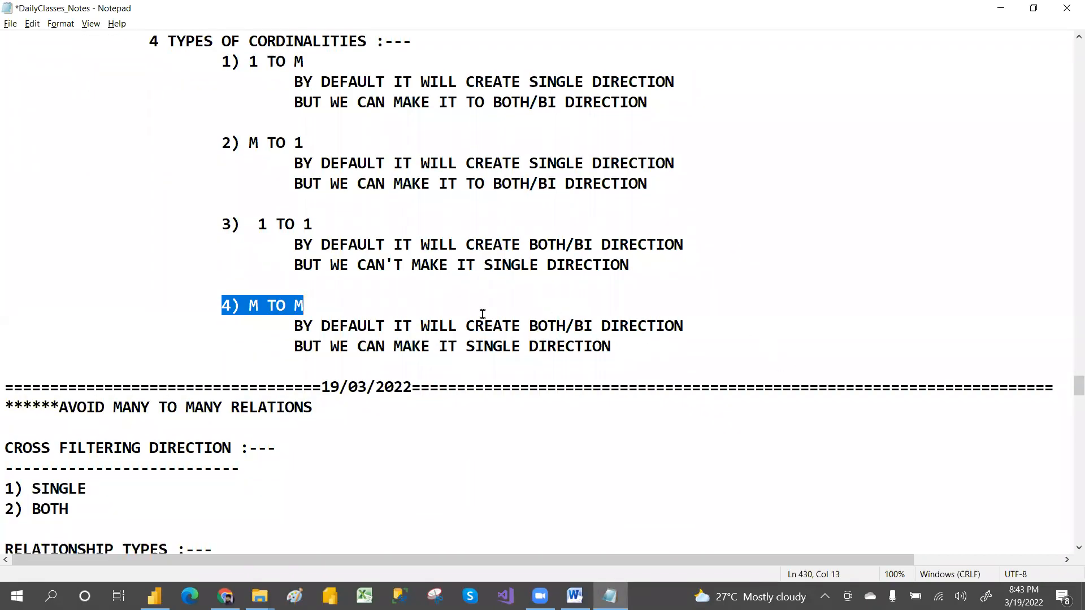
left_click(366, 305)
left_click_drag(240, 305, 303, 307)
Switch to Power BI Desktop and delete the relationship between the ProjectHrs1 and emp_role tables.
left_click(154, 596)
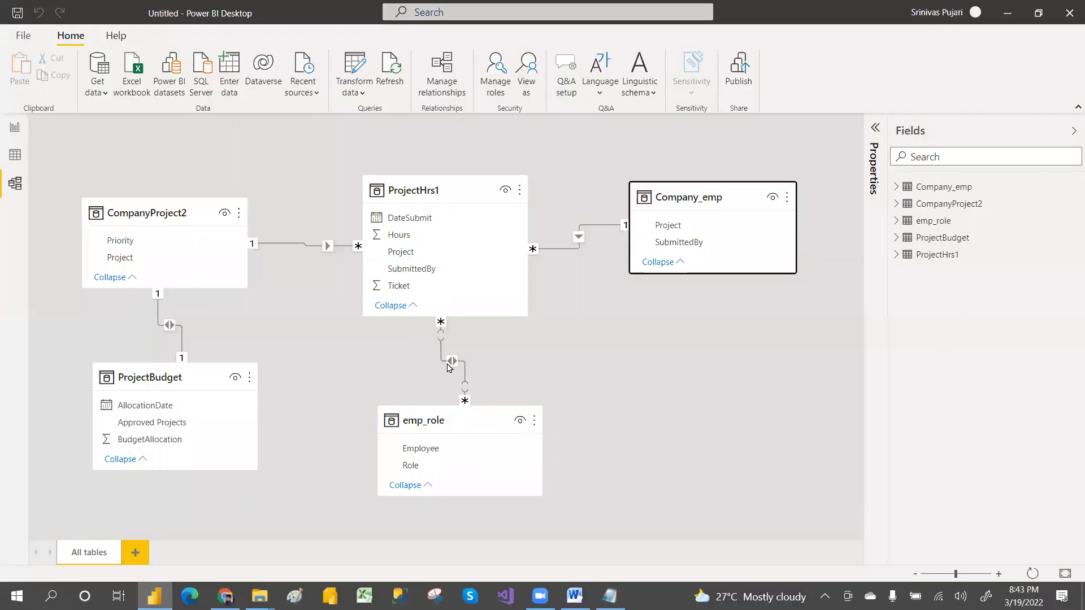
left_click(449, 365)
right_click(448, 368)
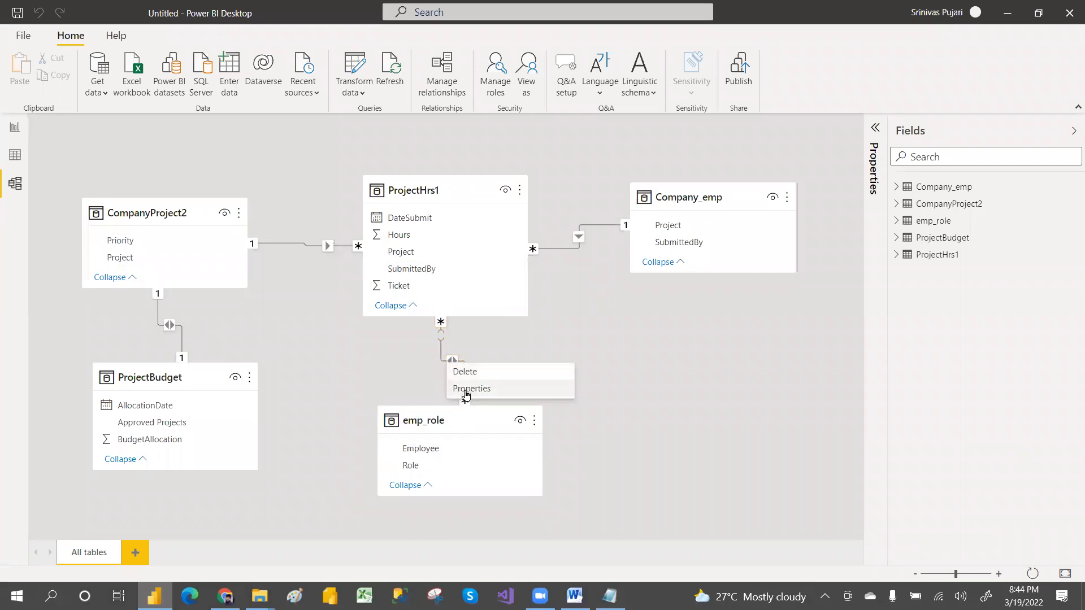
left_click(472, 375)
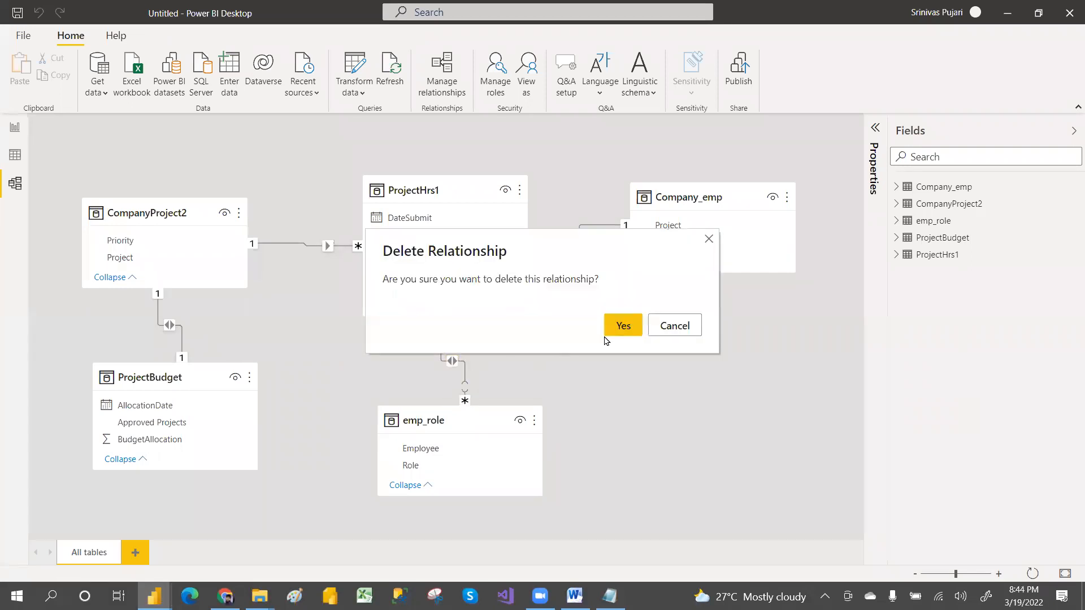
left_click(638, 327)
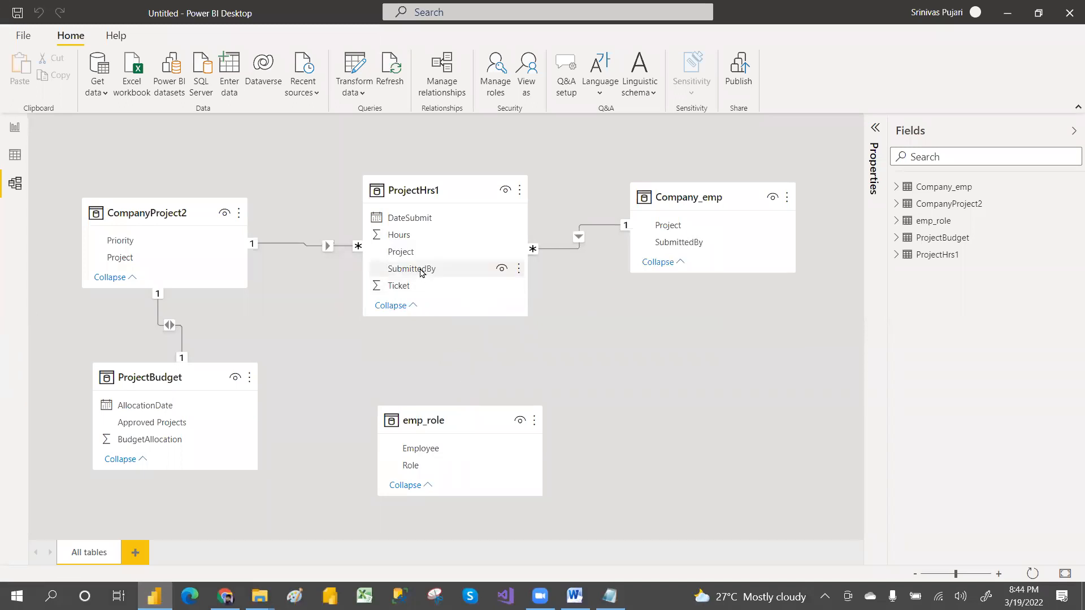
Create an active many-to-many relationship from SubmittedBy in ProjectHrs1 to Employee in emp_role, with cross filter direction Both.
left_click_drag(417, 268, 432, 452)
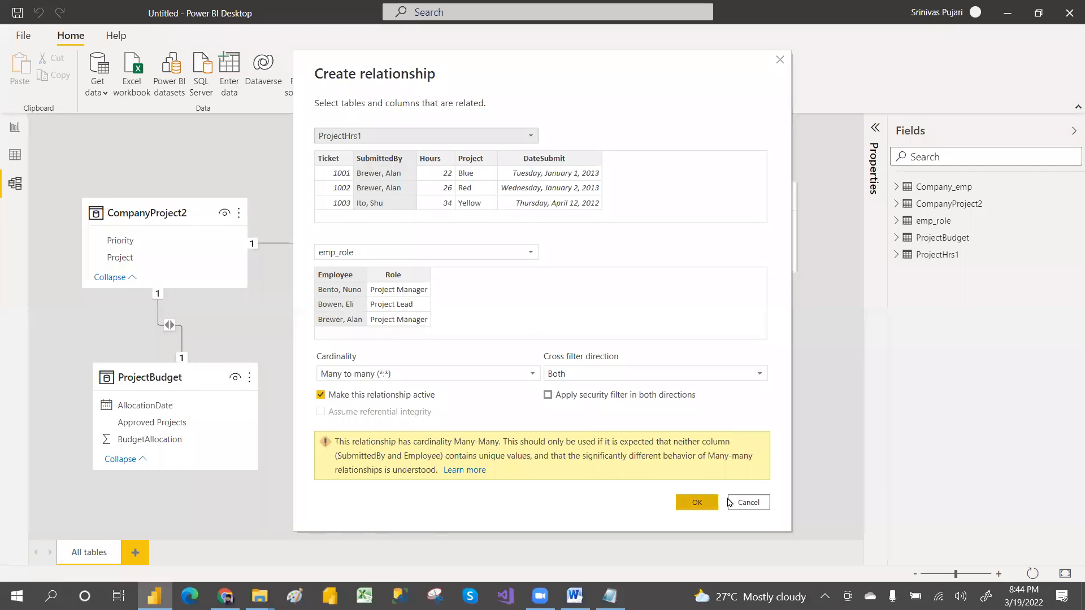
left_click(748, 503)
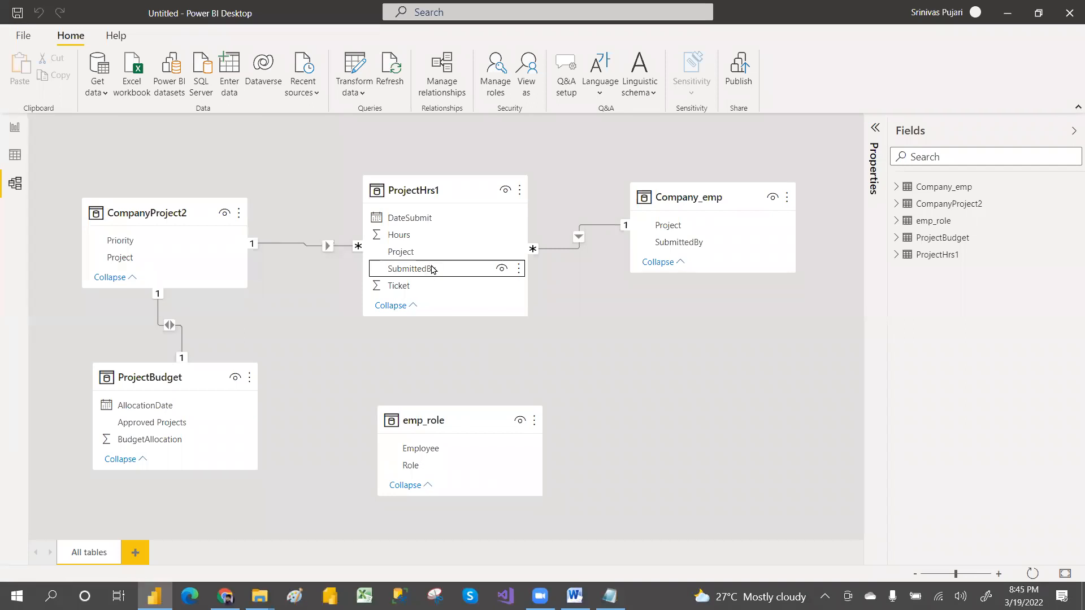
left_click_drag(431, 269, 437, 449)
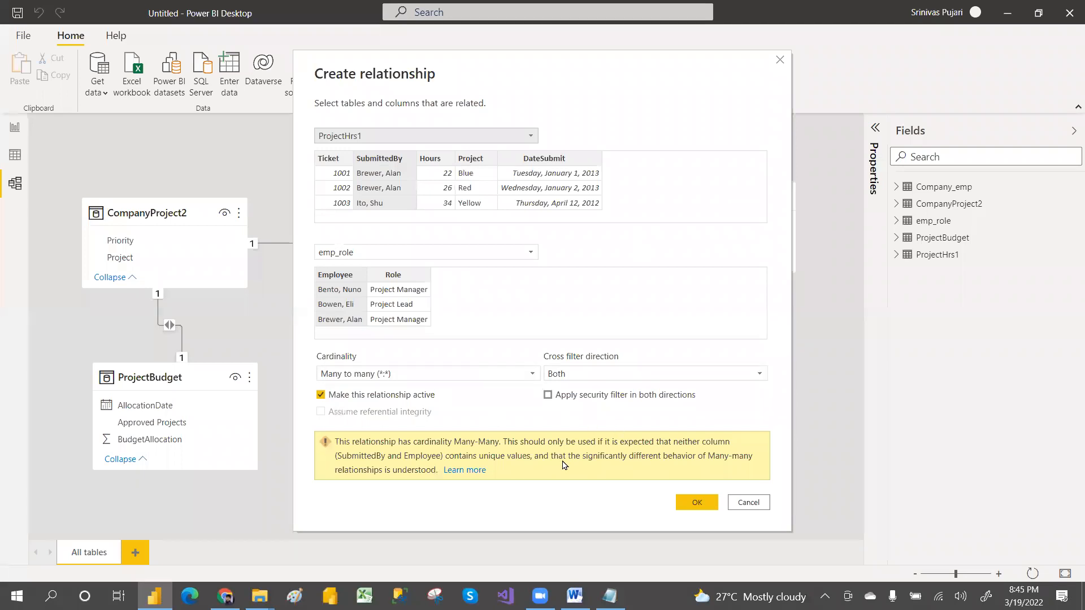
left_click(686, 502)
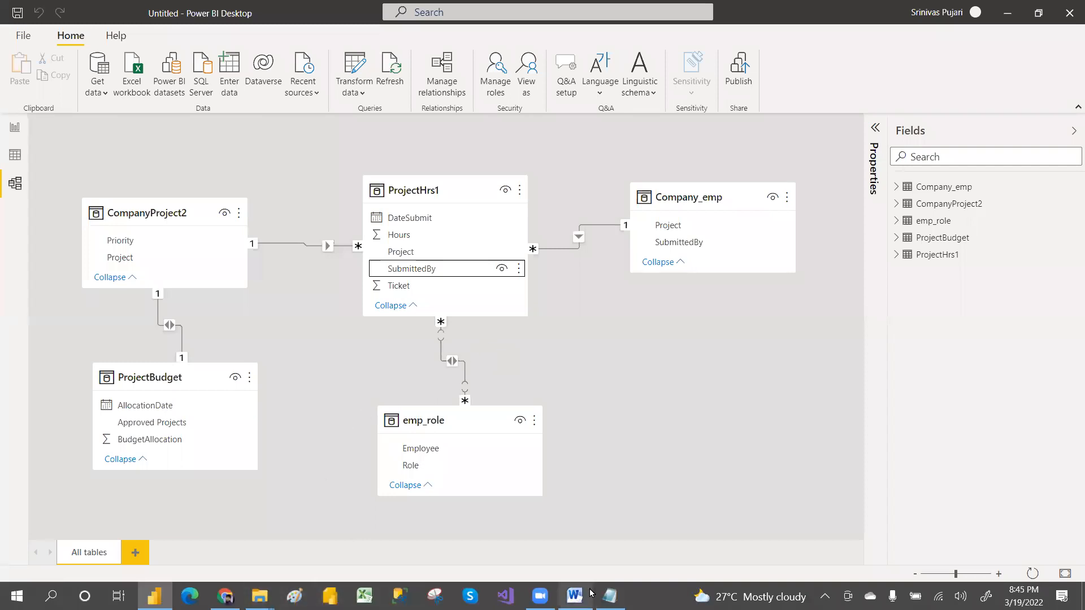
Switch to Notepad and add the indented line "TO MANY TO MANY" beneath the AVOID MANY TO MANY RELATIONS heading.
left_click(610, 595)
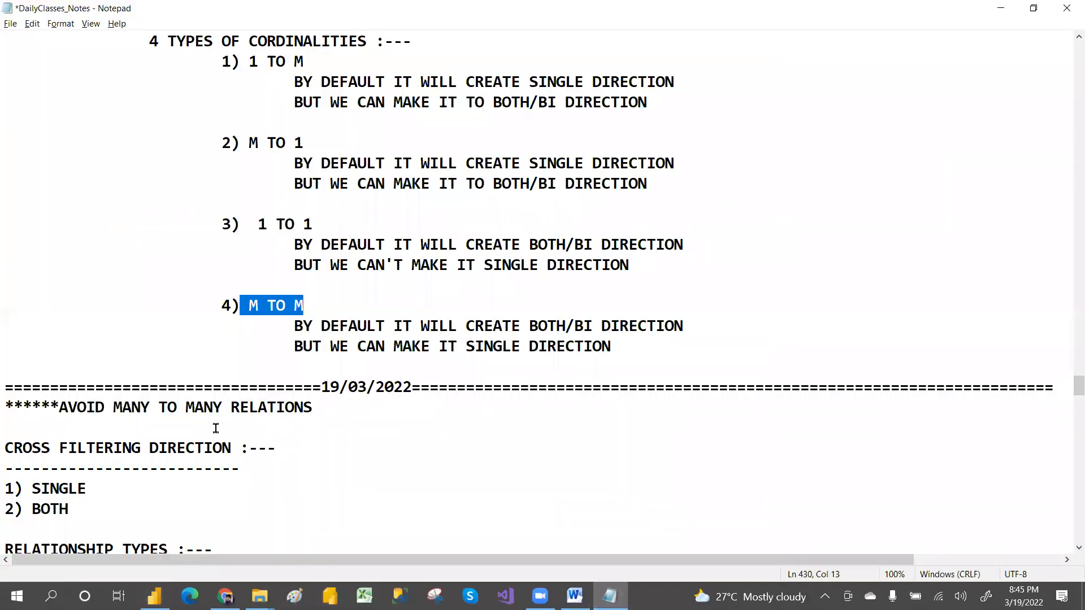
left_click(332, 409)
key("Return")
key("Tab")
key("Tab")
type("TO MAN")
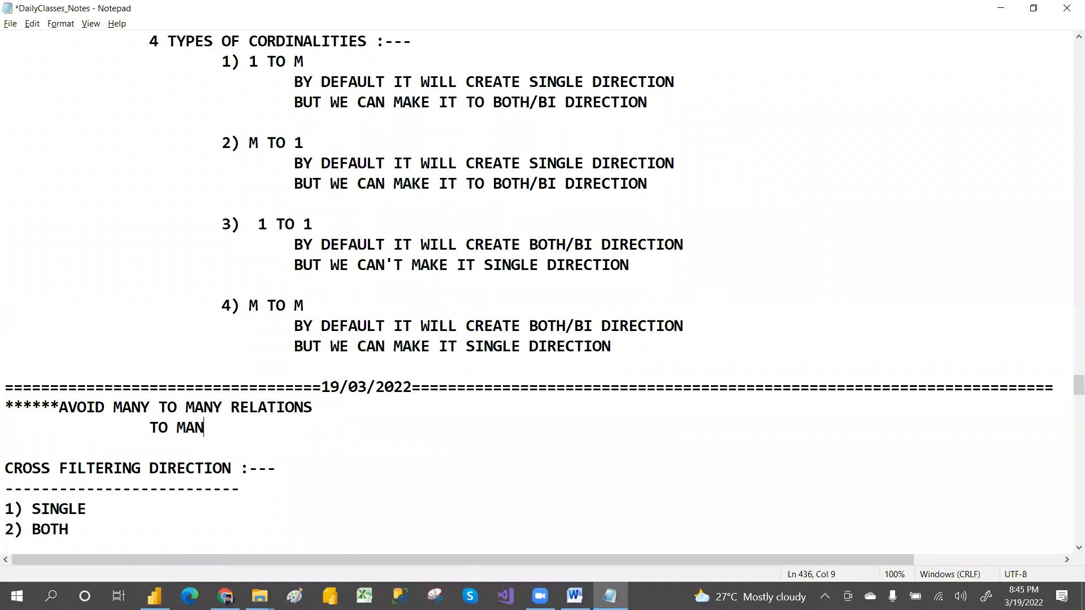
type("Y TO MANY C")
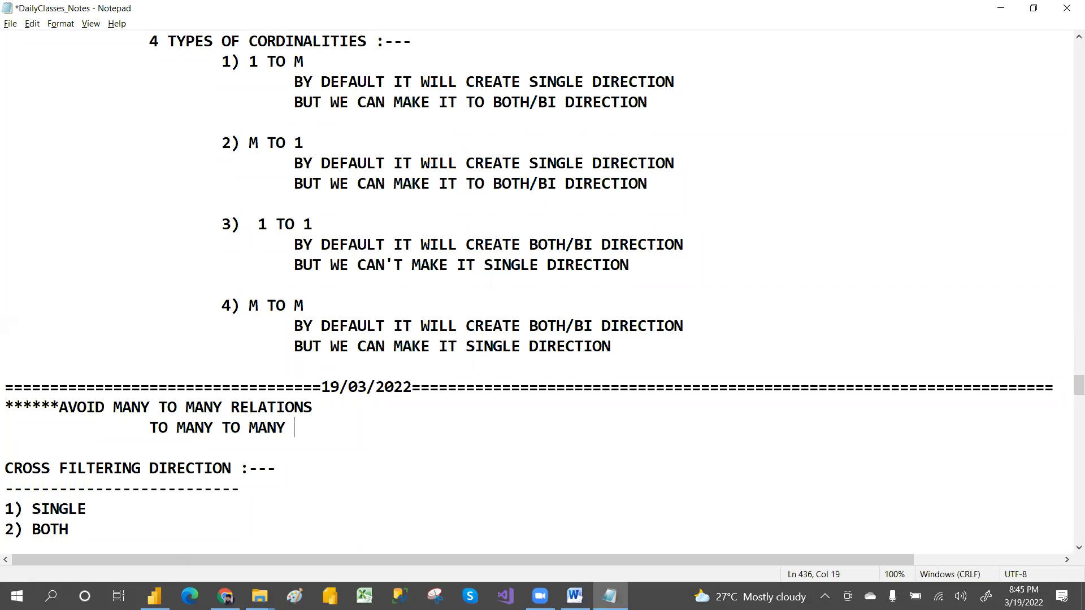
key("BackSpace")
key("BackSpace")
Insert "CREATE BRIDGE TABLE" at the start of the new note line.
key("Left")
key("Left")
key("Left")
key("Left")
key("Left")
key("Left")
key("Left")
key("Left")
key("Left")
key("Left")
key("Left")
key("Left")
key("Left")
key("Left")
key("Left")
type("CR")
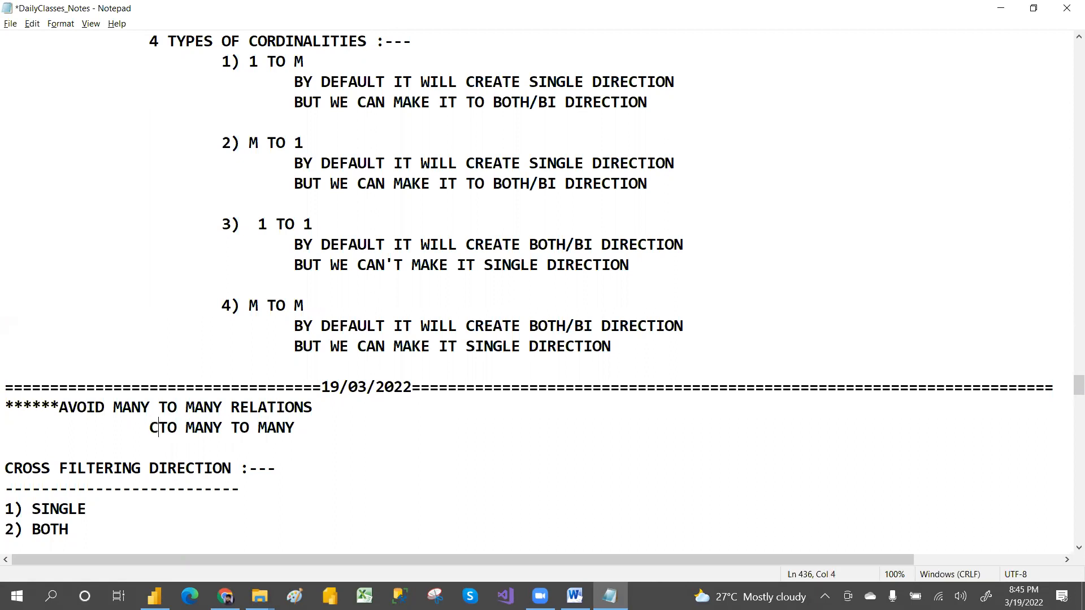
type("EATE BRIG")
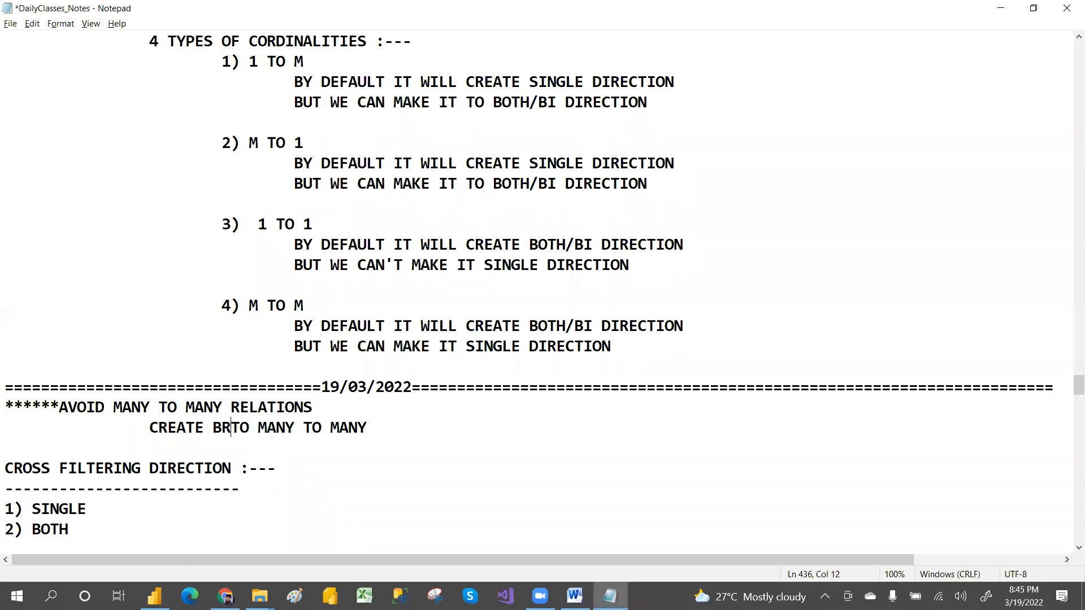
key("BackSpace")
type("DGE TABL")
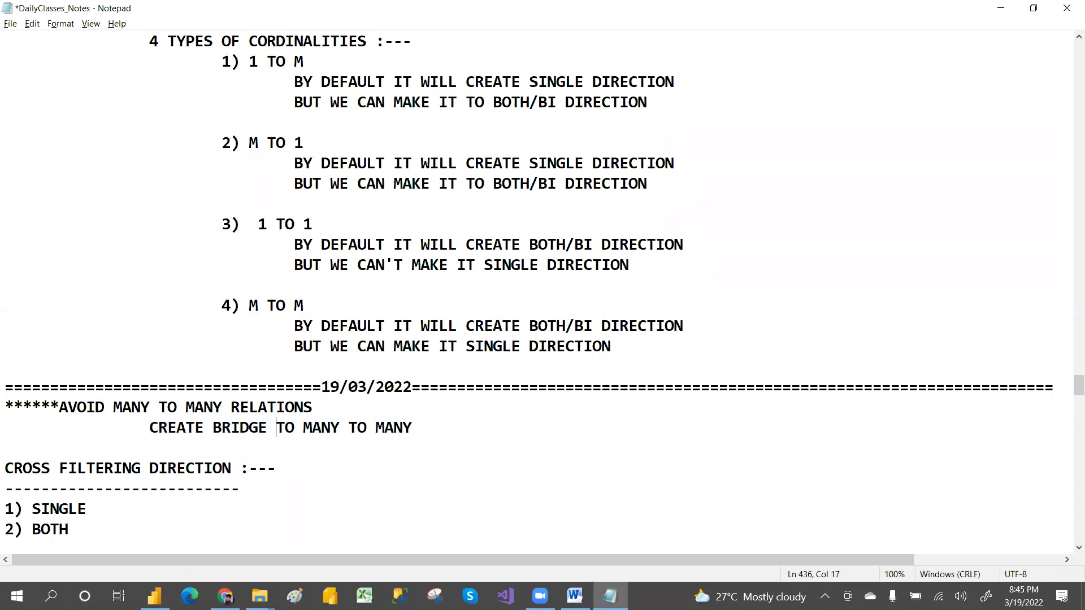
type("E")
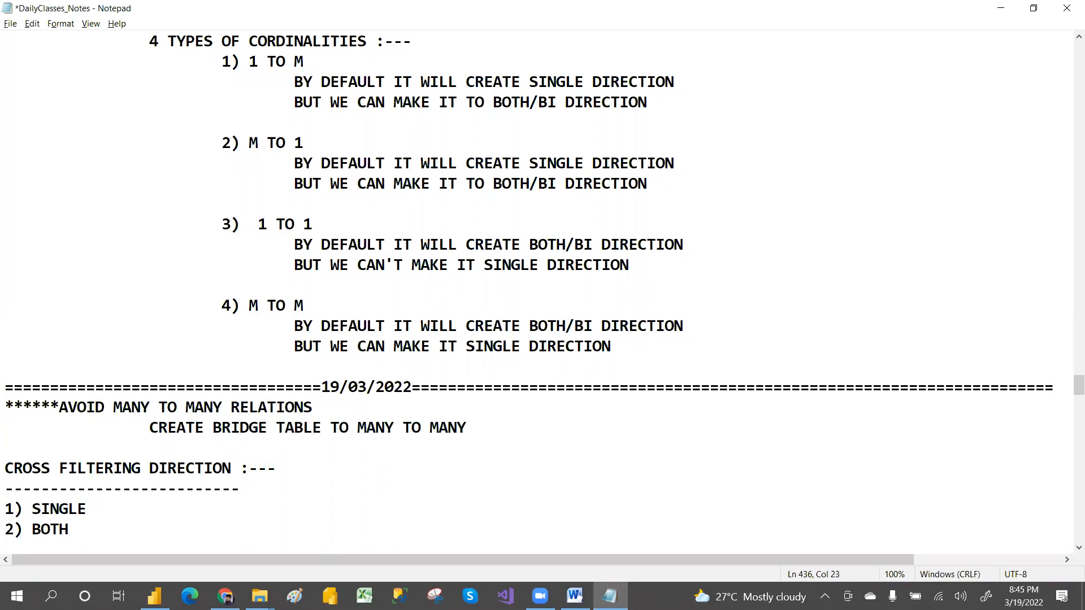
Insert "AVOID" before MANY TO MANY in the bridge table note and highlight the whole line.
left_click(357, 431)
type("AVOI")
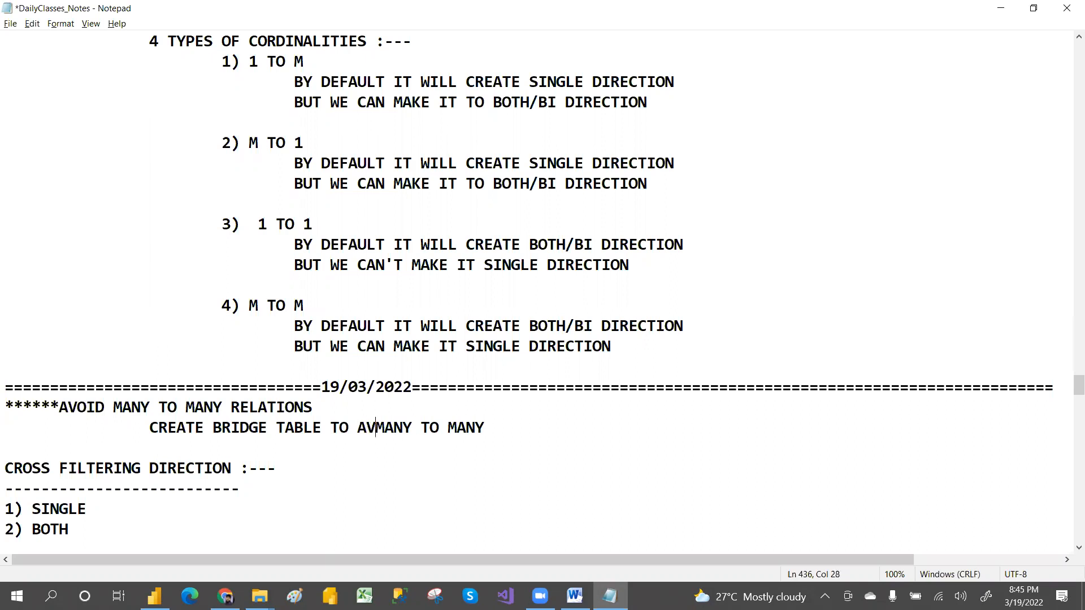
type("D")
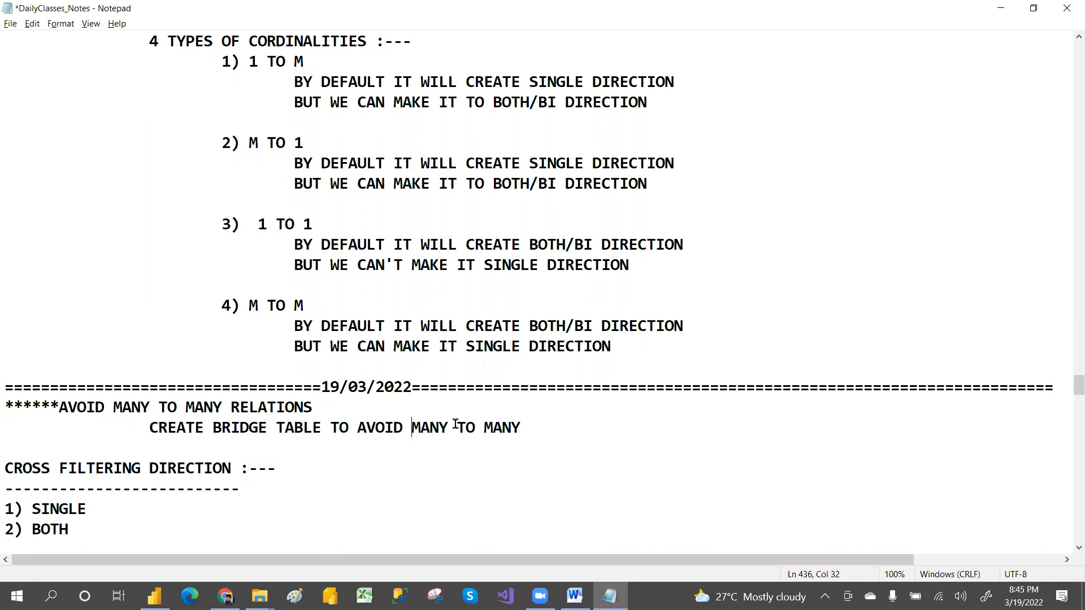
left_click_drag(521, 427, 147, 429)
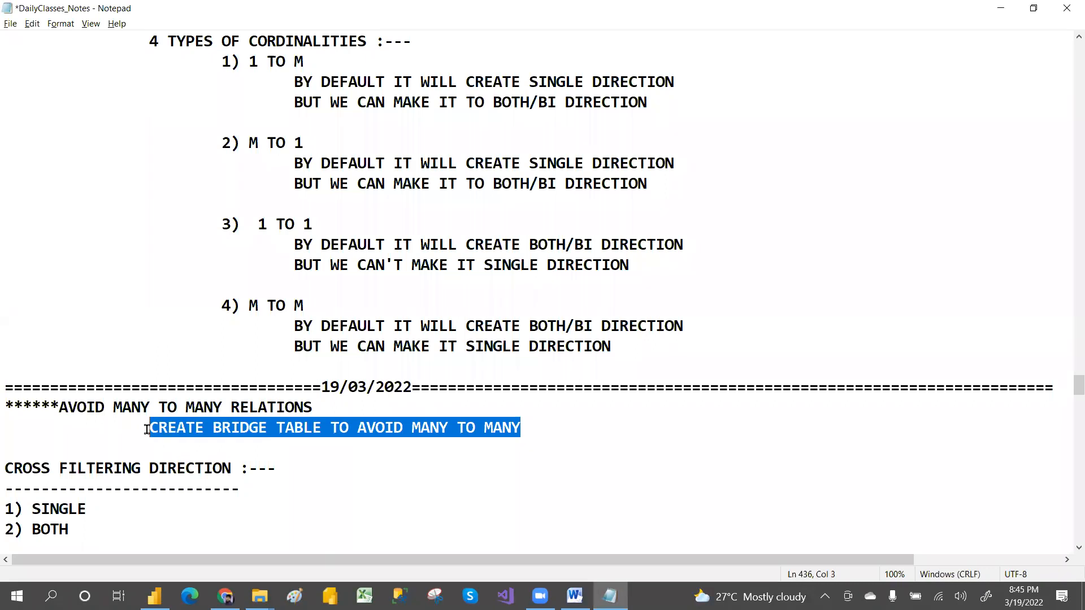
Leave a blank line below the bridge table note and start an indented numbered item "1)".
left_click(544, 429)
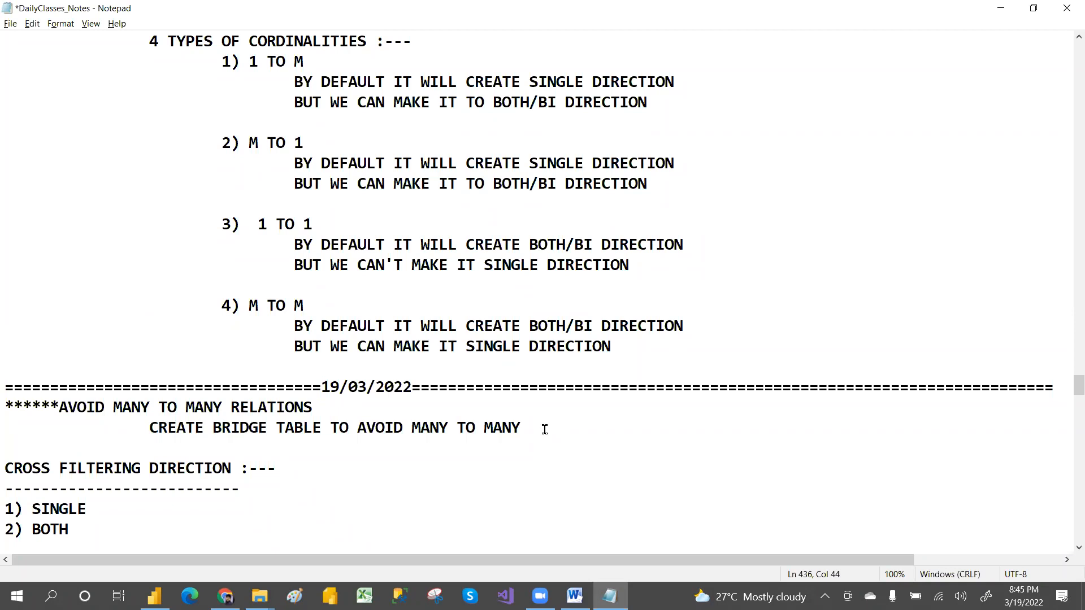
key("Return")
key("Tab")
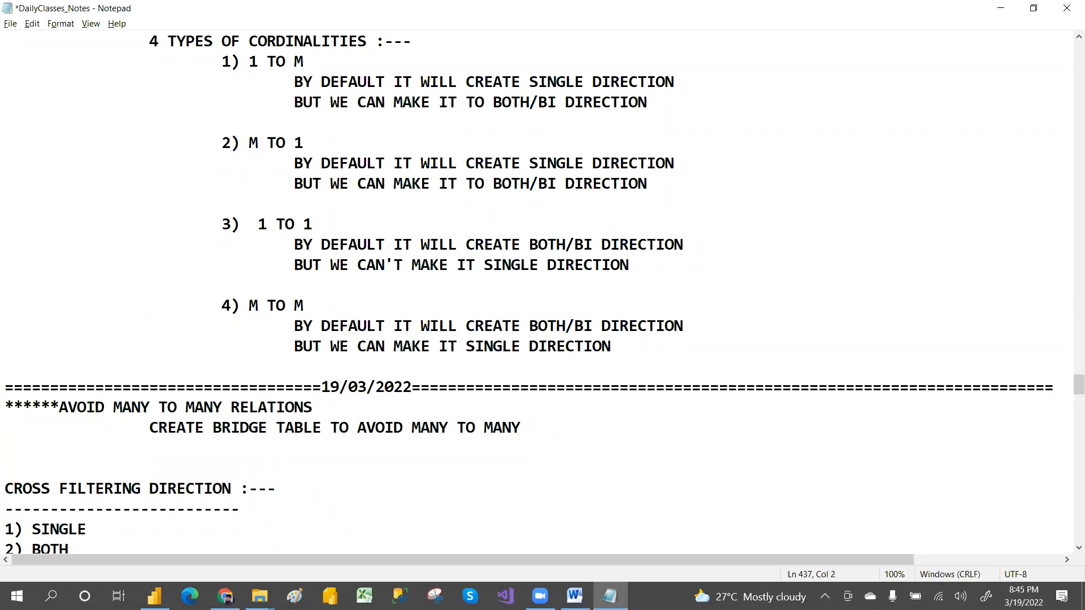
key("BackSpace")
key("Return")
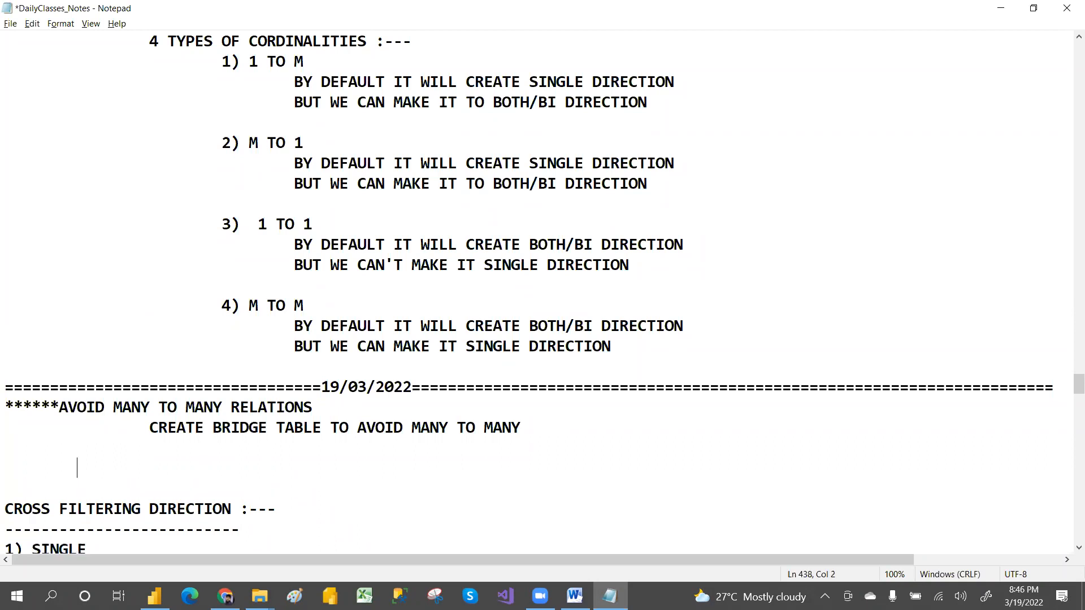
type("1)")
key("alt+Tab")
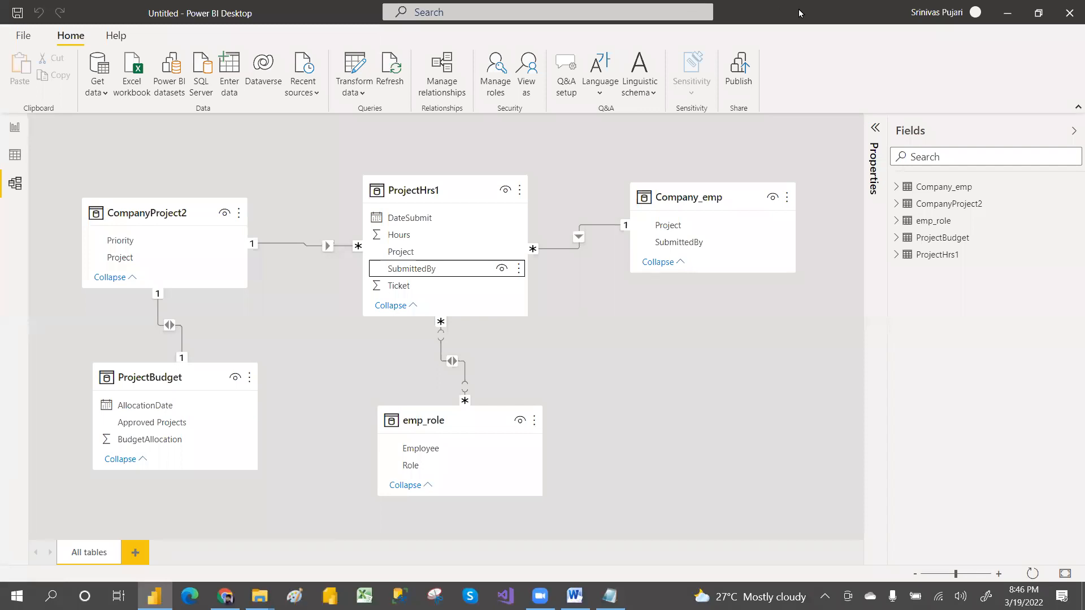
key("alt+Tab")
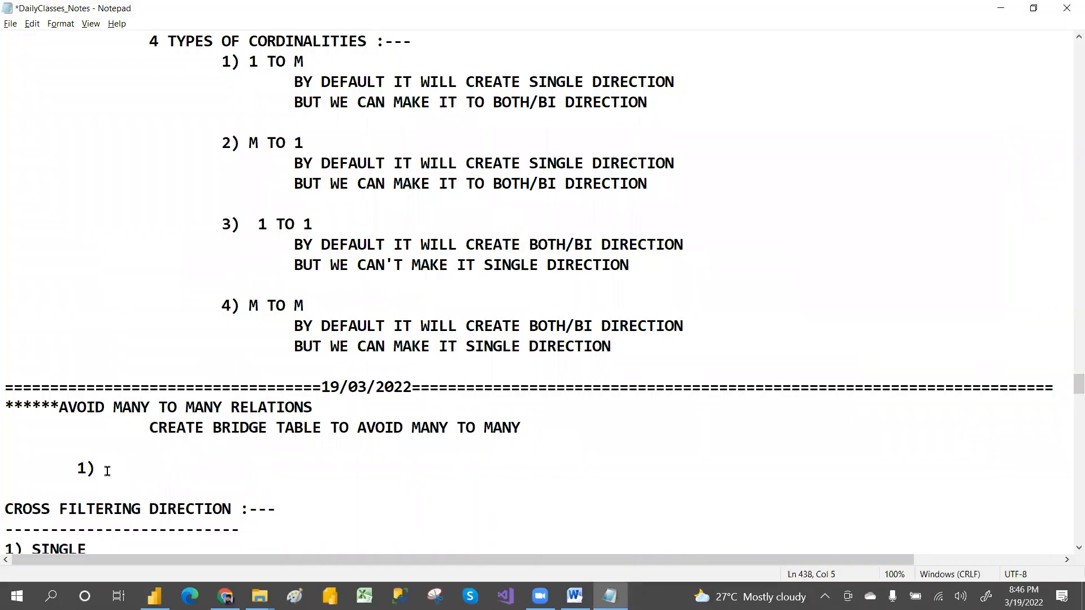
Review the earlier note on using a reference query to avoid many-to-many relationships and return to the 19/03/2022 section.
left_click_drag(58, 408, 168, 408)
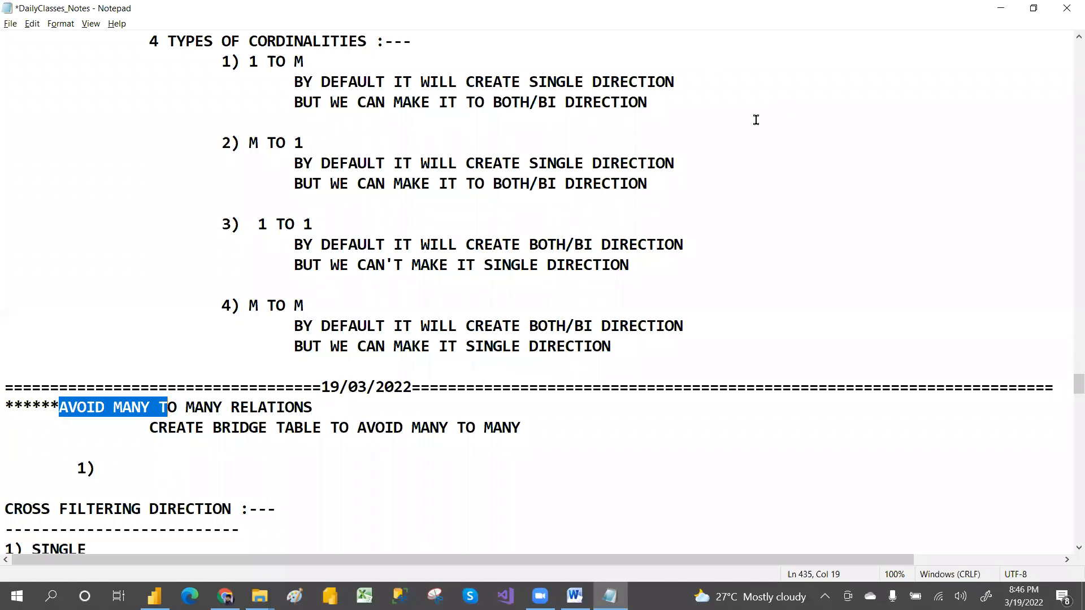
key("alt+Tab")
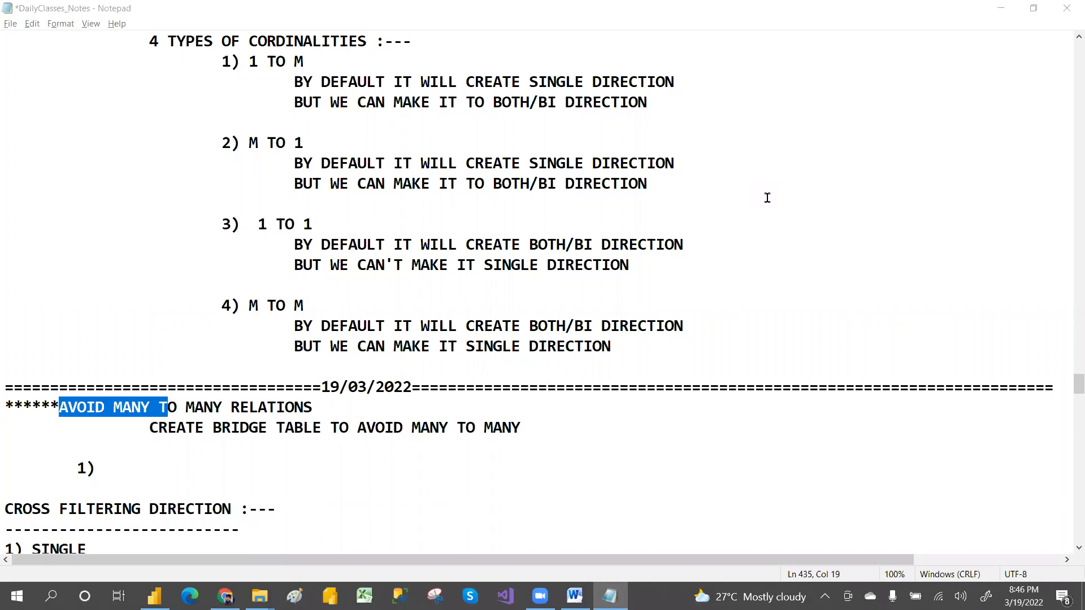
left_click_drag(1070, 389, 1070, 181)
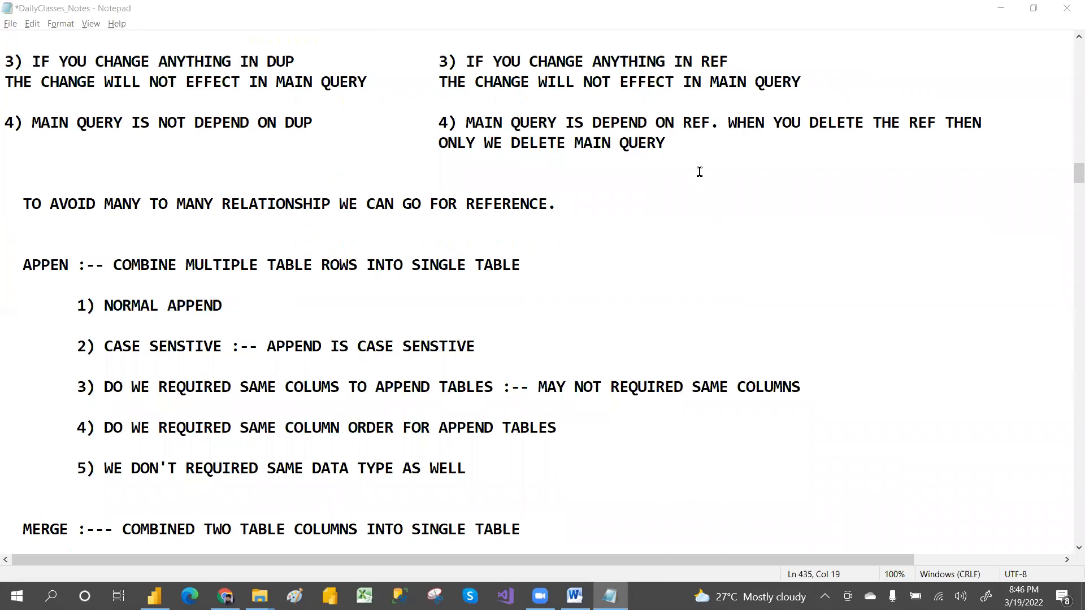
left_click_drag(13, 204, 550, 202)
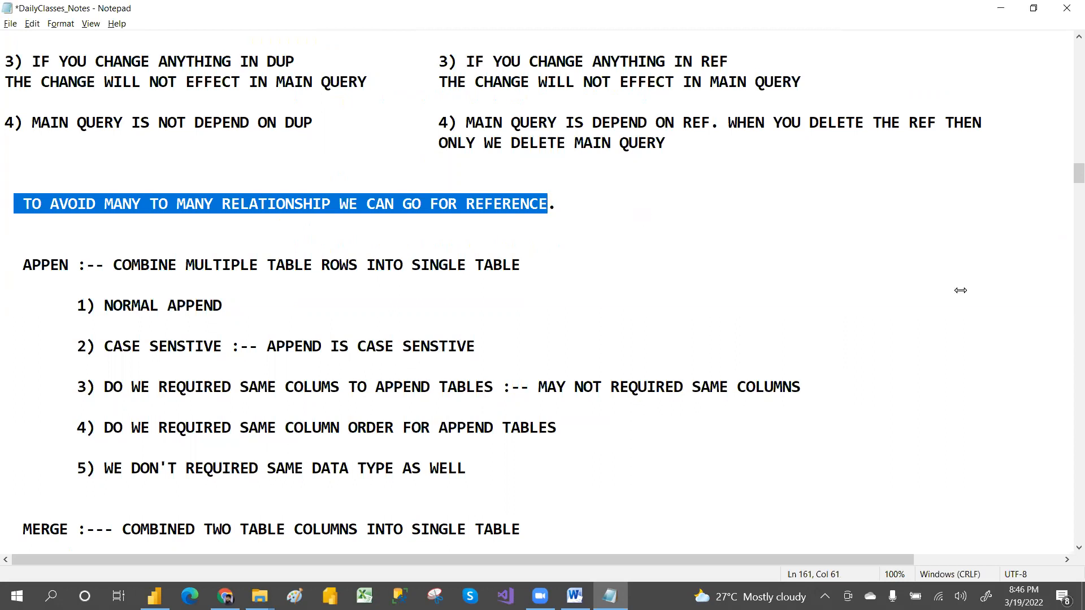
key("alt+Tab")
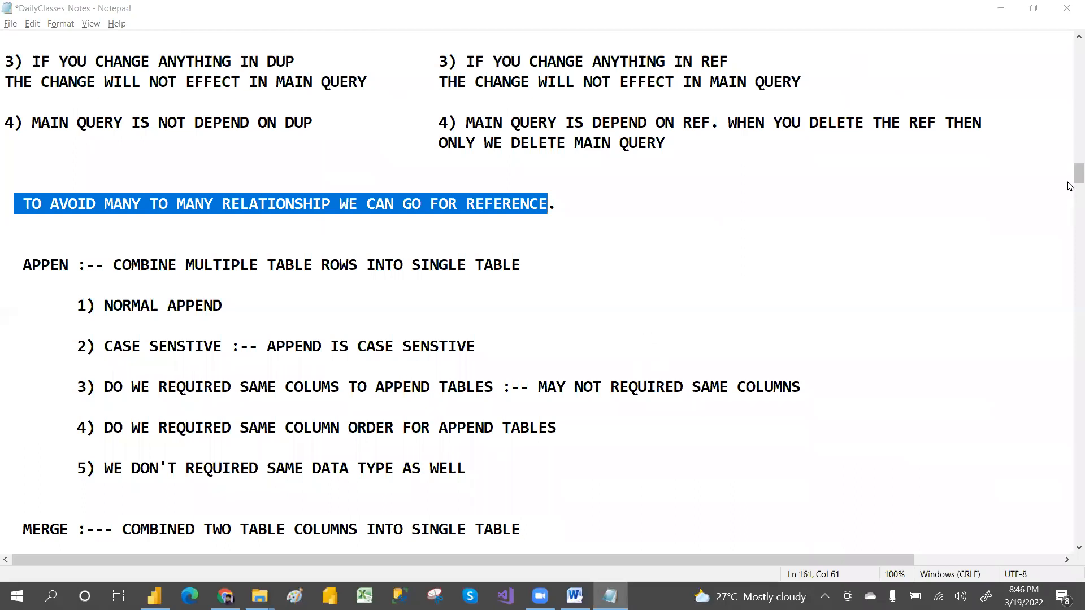
left_click_drag(1070, 185, 1070, 394)
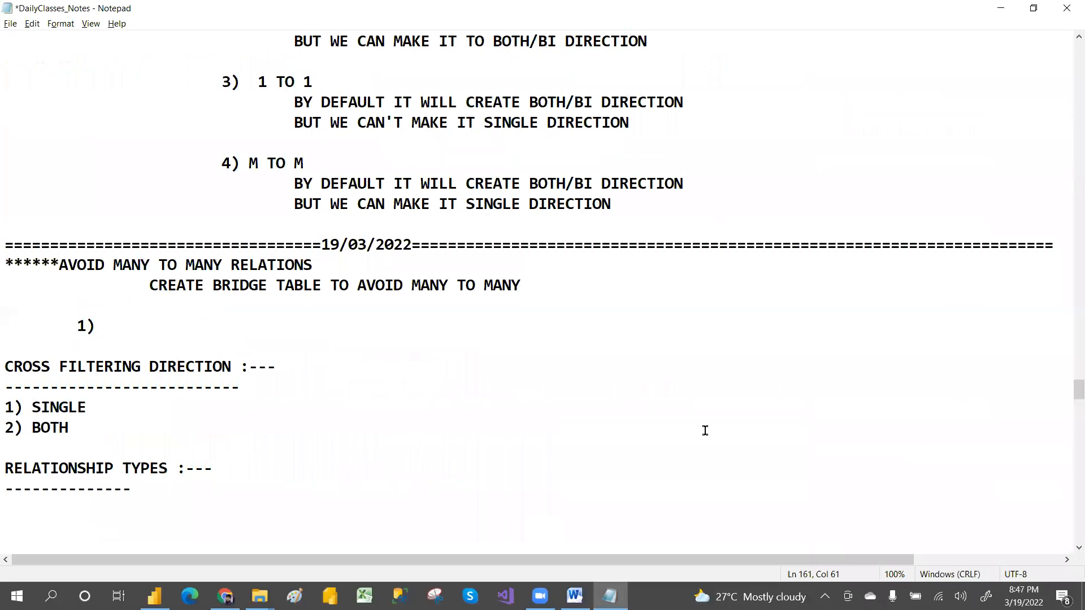
Switch to Power BI Desktop, open the queries in the Power Query Editor, and return to the model view.
left_click(154, 596)
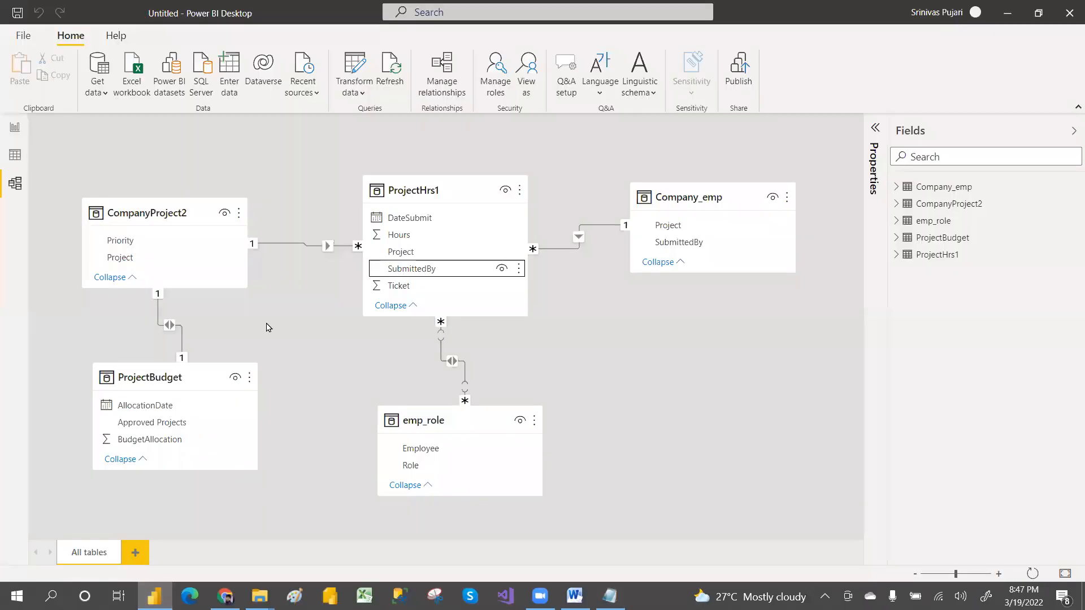
left_click(360, 92)
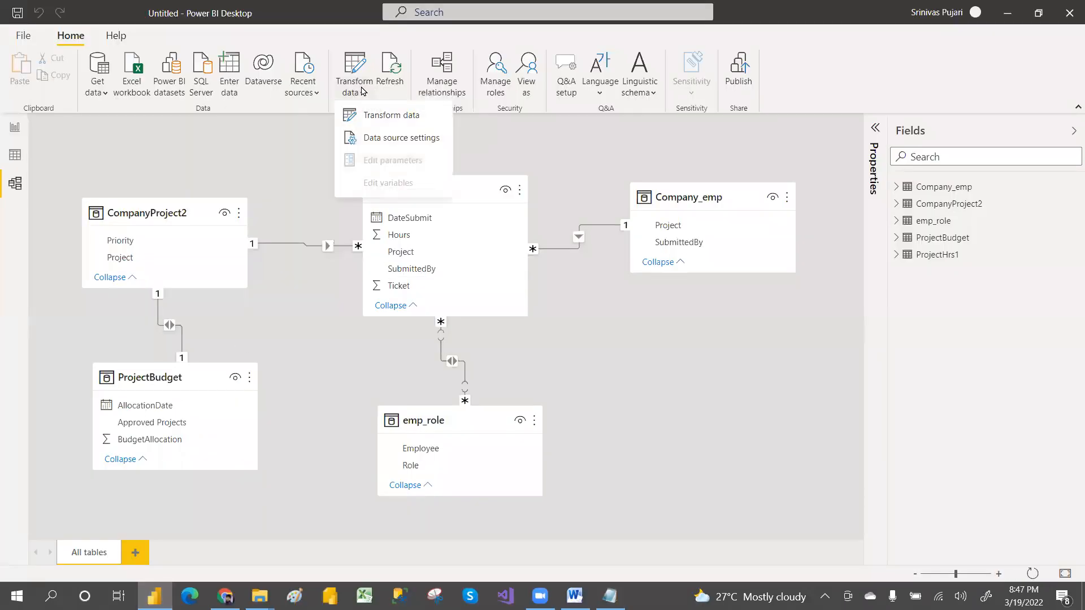
left_click(394, 117)
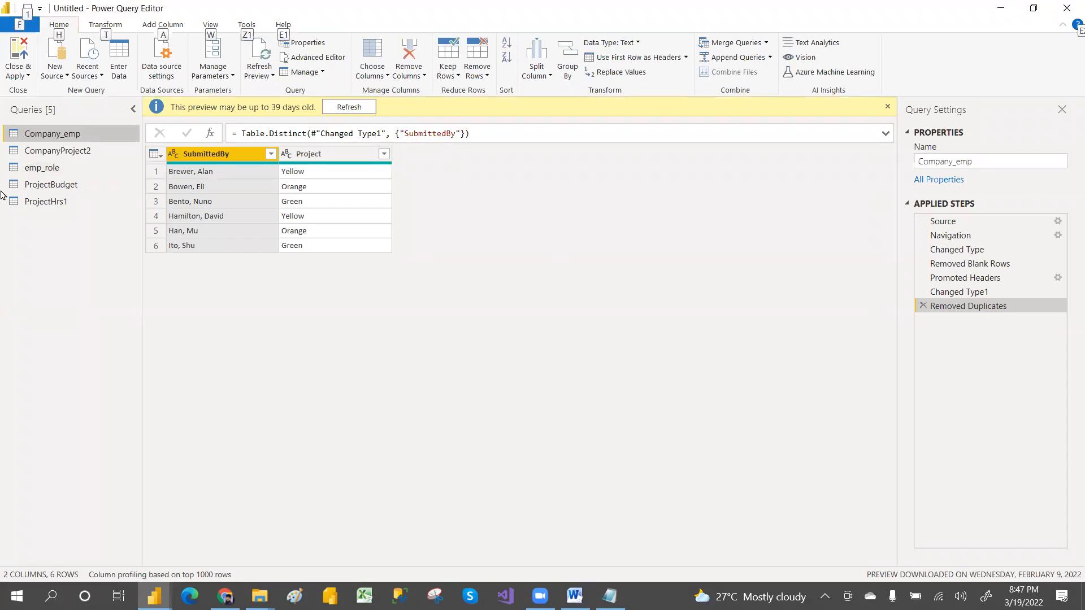
key("alt+Tab")
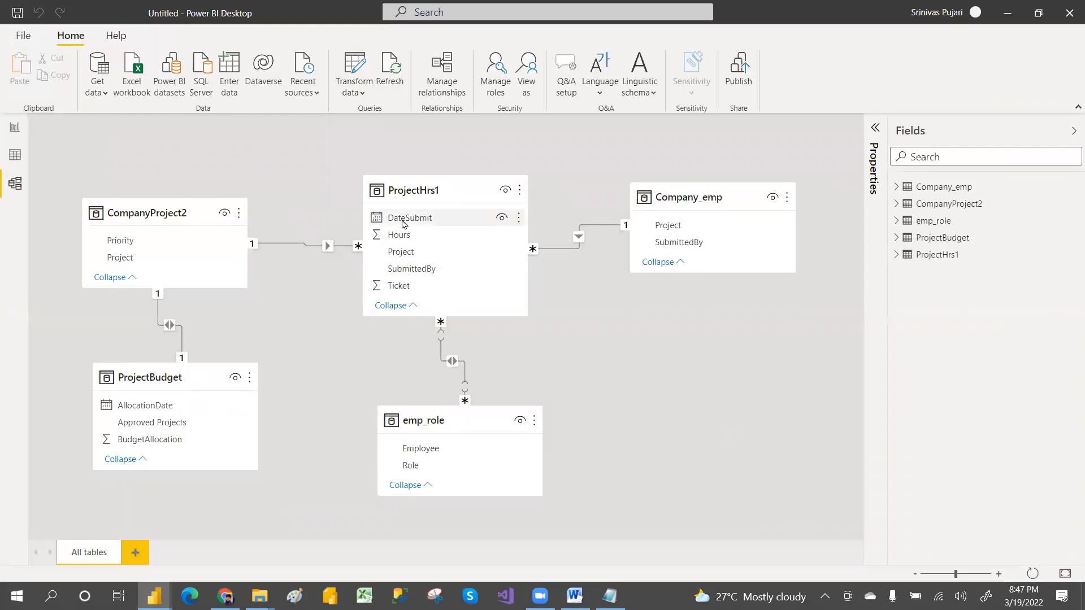
Return to the Power Query Editor and create a reference query from emp_role.
key("alt+Tab")
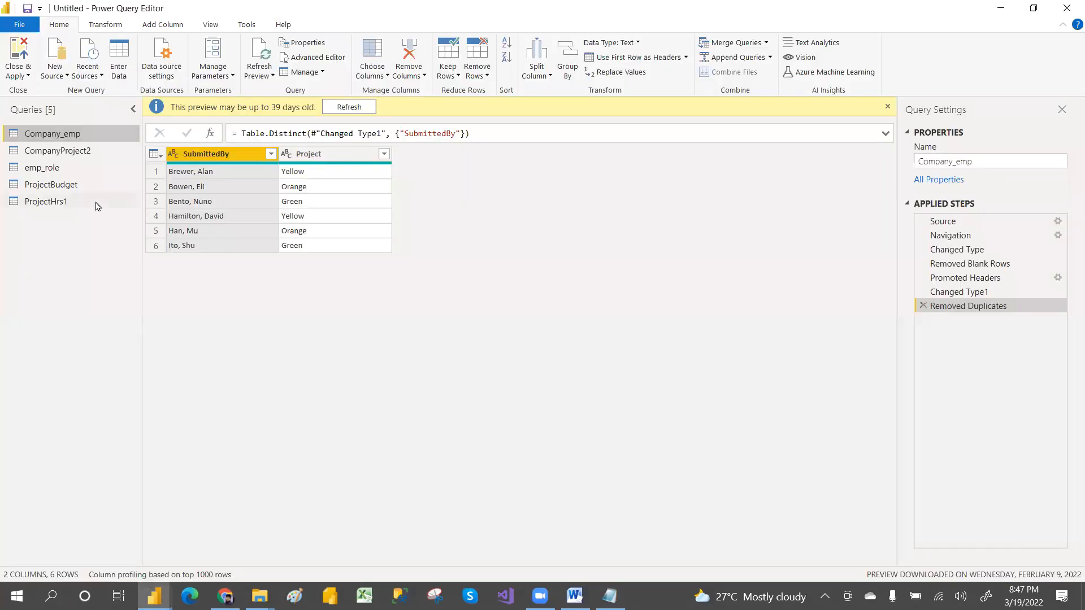
left_click(48, 171)
right_click(49, 171)
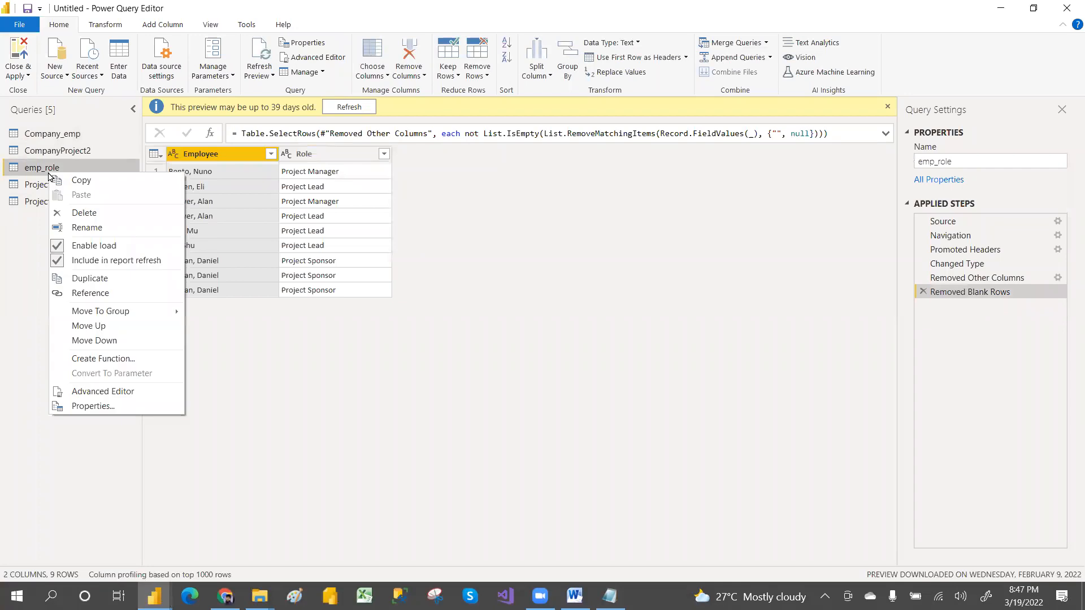
left_click(86, 293)
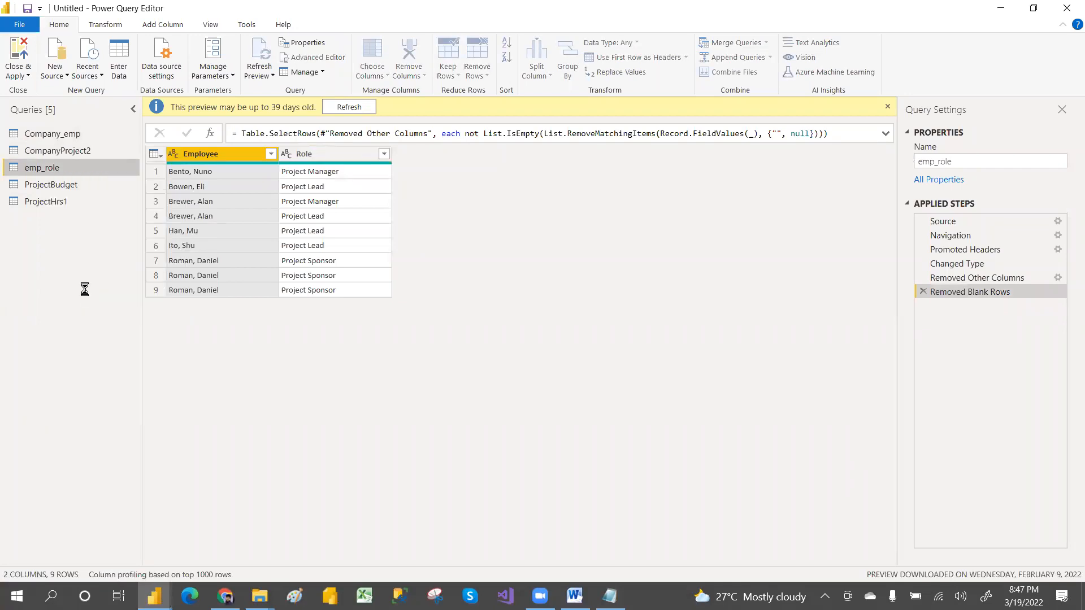
Create a reference query from CompanyProject2.
left_click(78, 153)
right_click(78, 152)
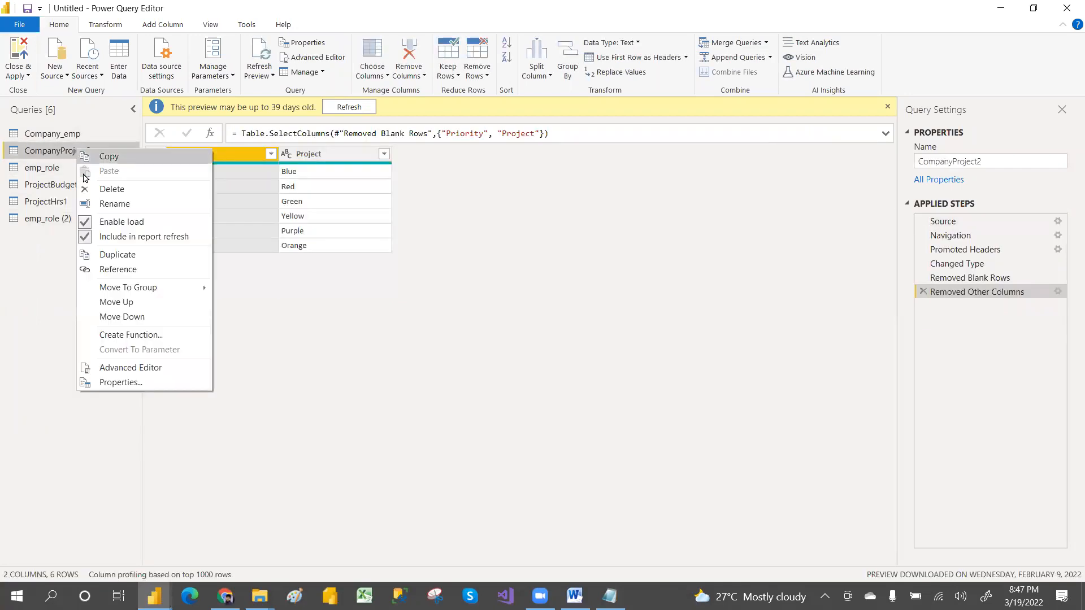
left_click(107, 271)
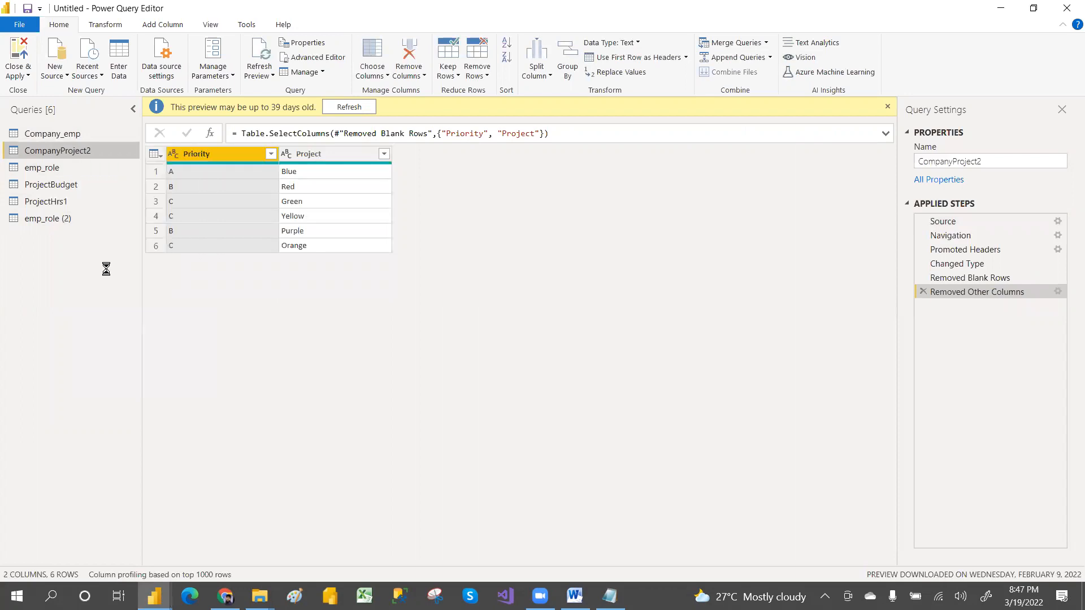
Rename the reference query made from emp_role as emp_role_REF.
left_click(79, 219)
double_click(79, 219)
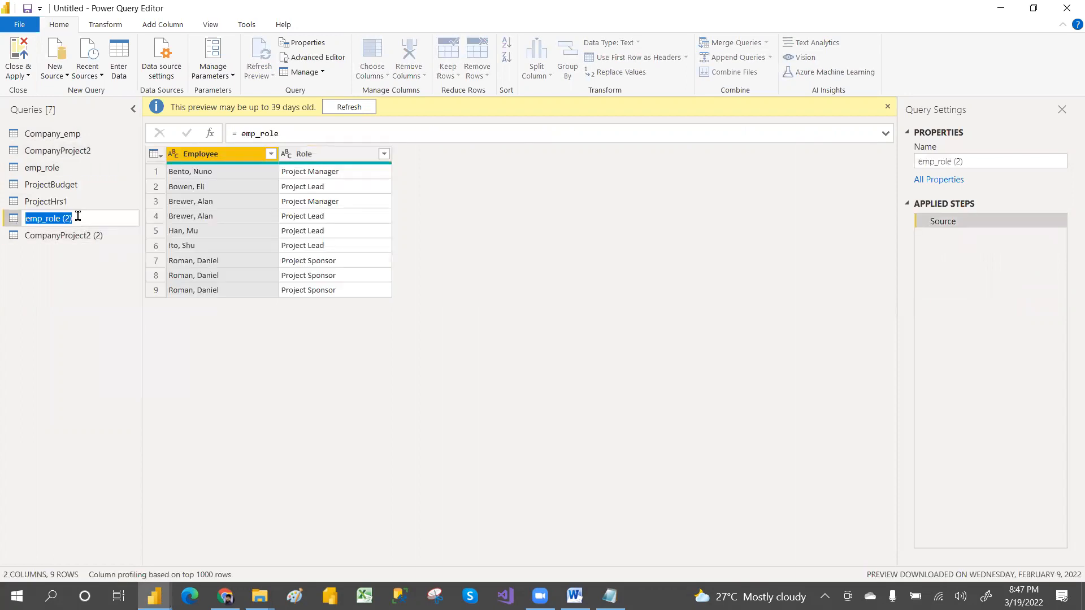
left_click(78, 216)
type("_REF")
key("Return")
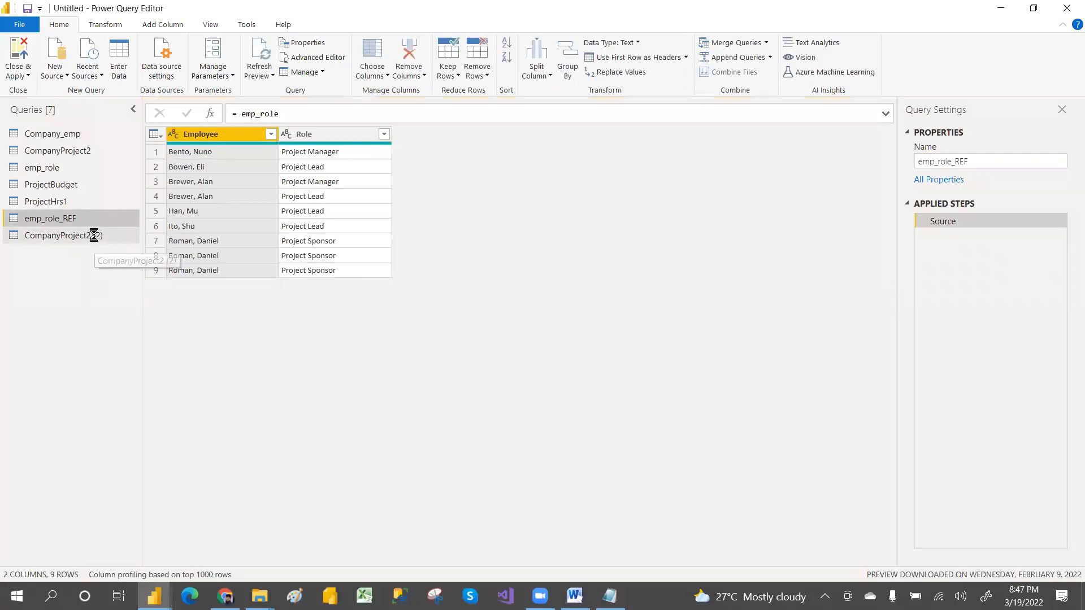
Rename the reference query made from CompanyProject2 as CompanyProject_REF.
left_click(97, 236)
right_click(97, 239)
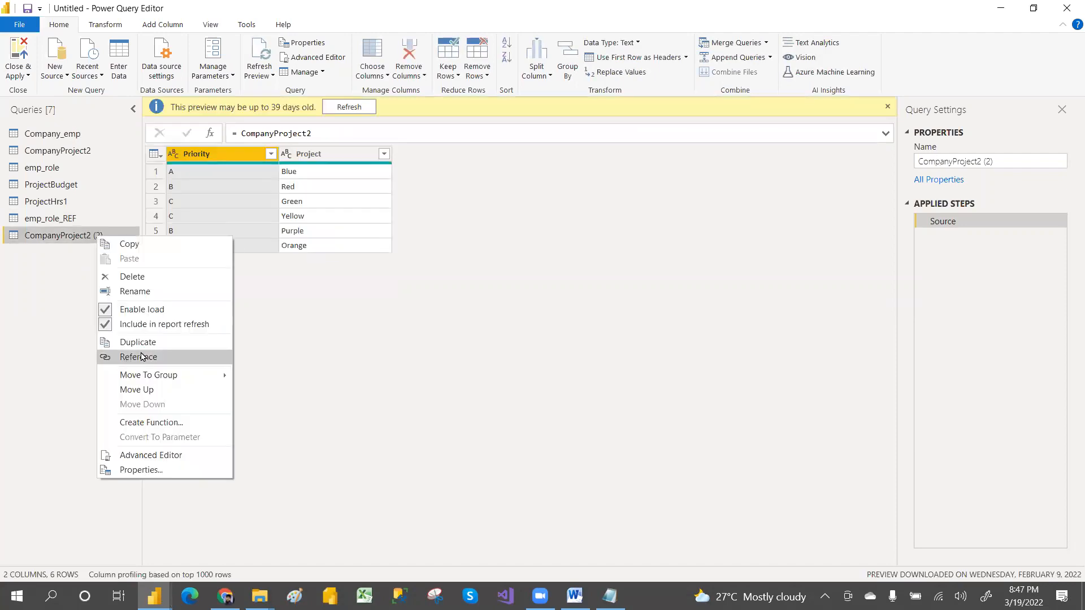
left_click(136, 291)
key("End")
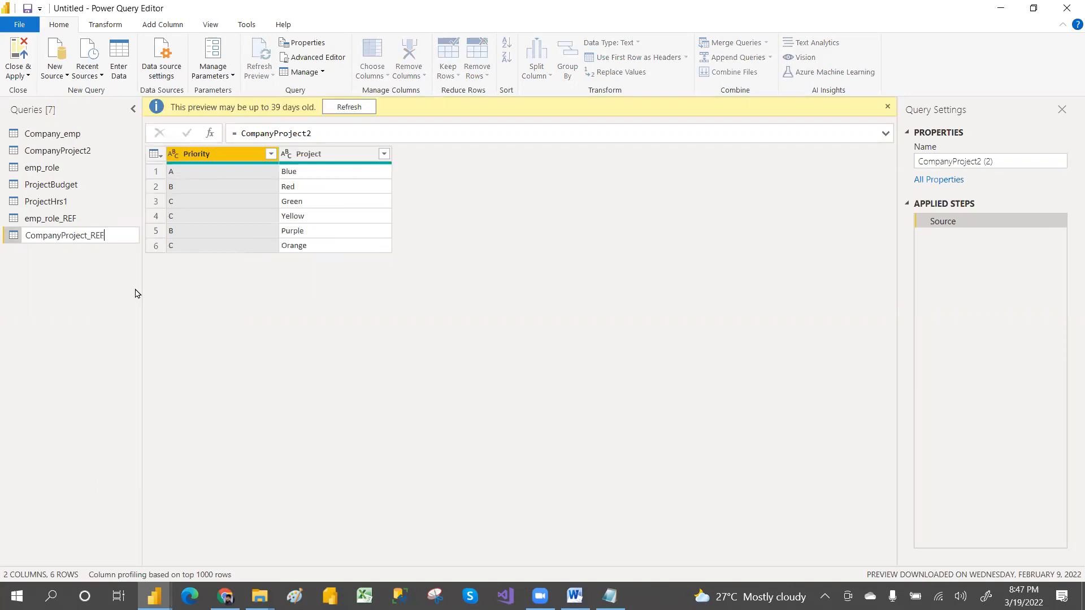
key("Return")
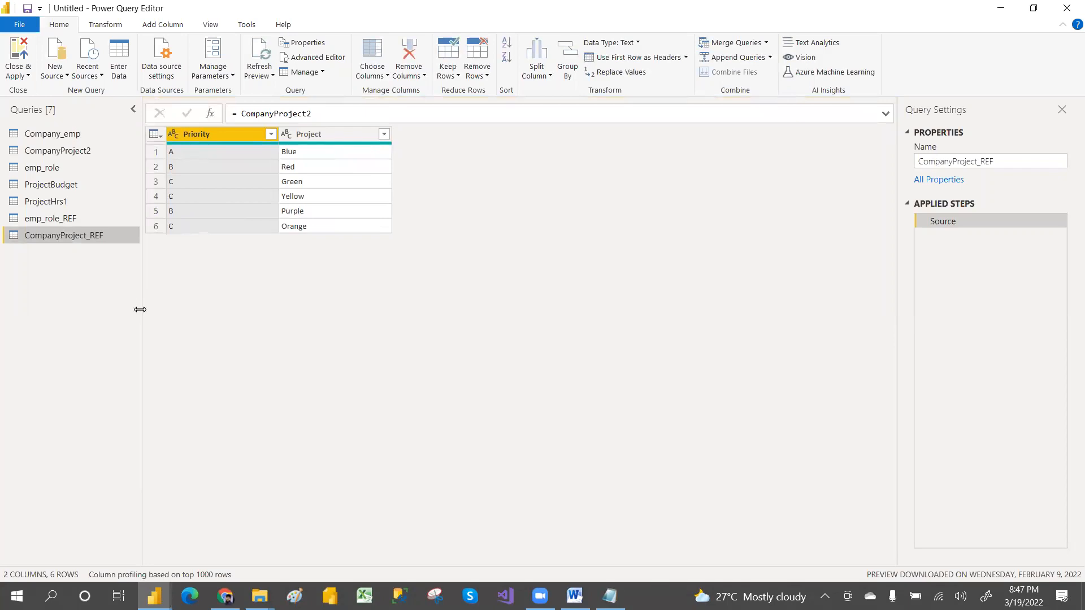
Check the many-to-many relationship in the model view and remove all columns except Employee from emp_role_REF.
left_click(70, 220)
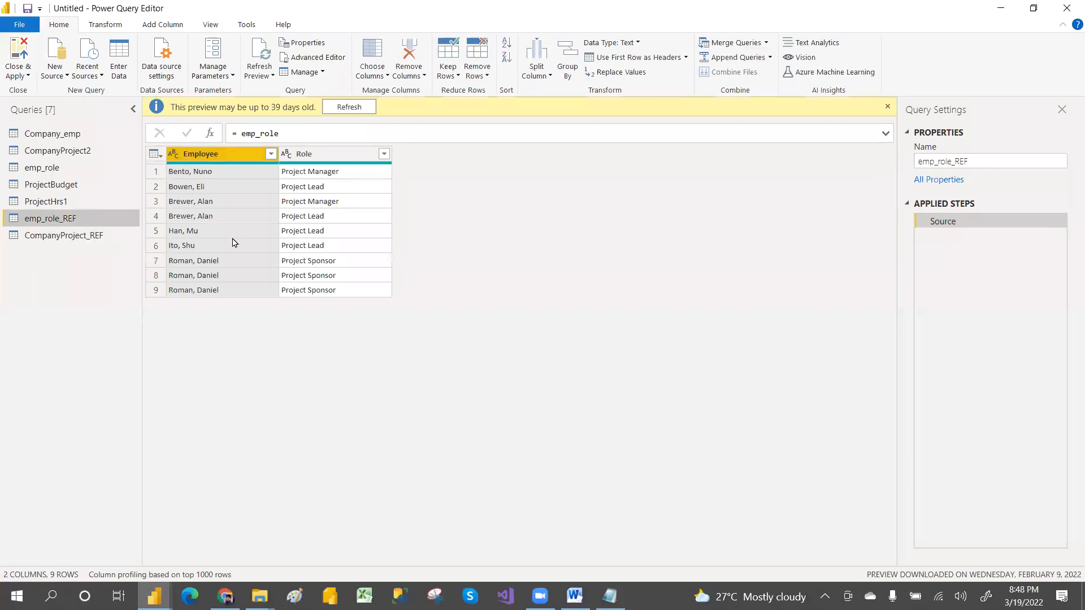
key("alt+Tab")
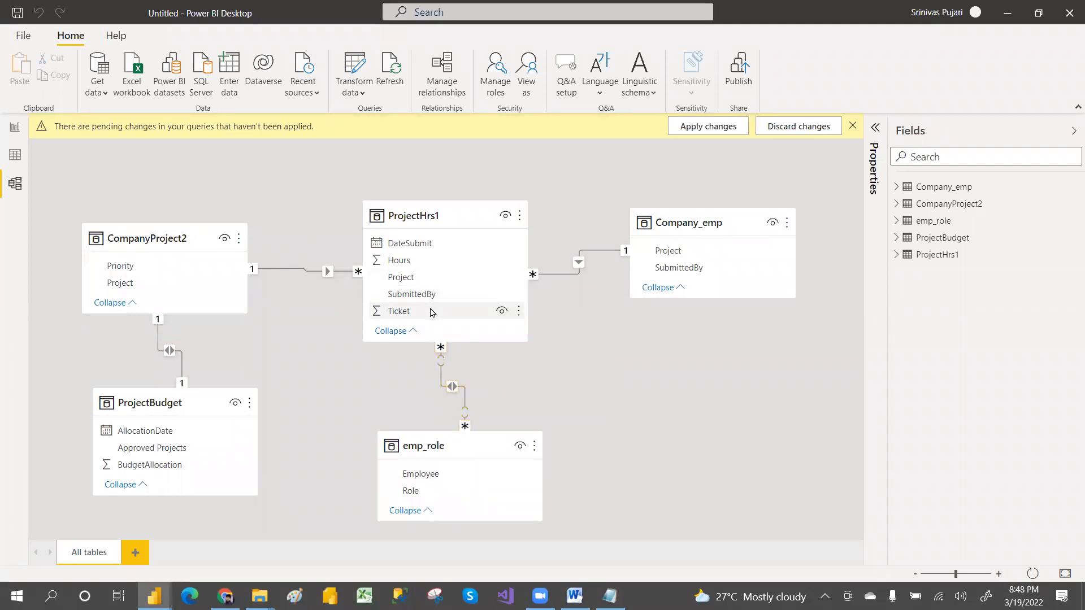
key("alt+Tab")
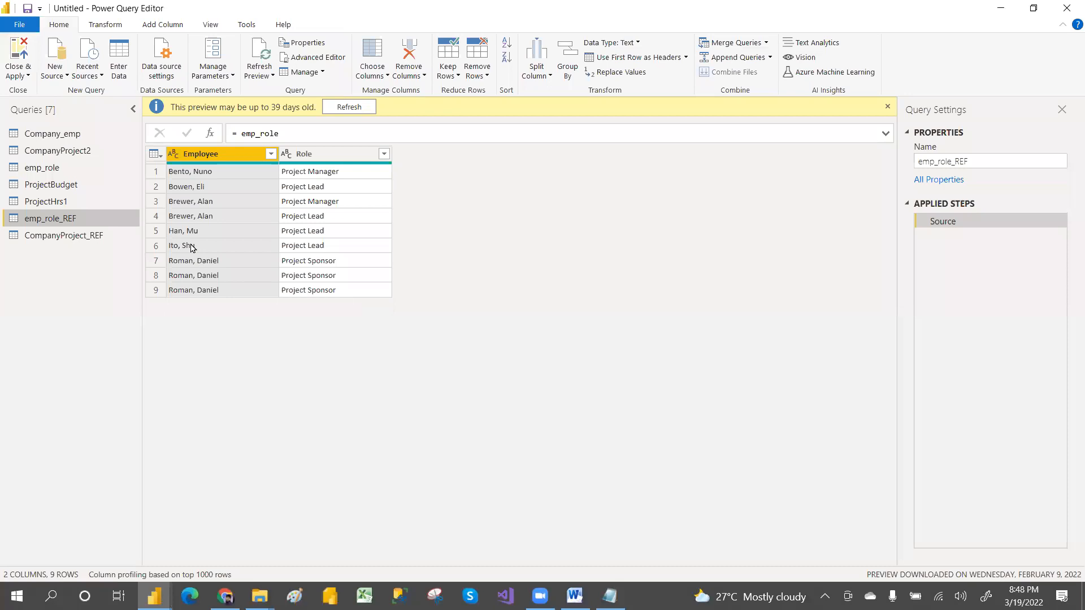
right_click(231, 156)
left_click(281, 194)
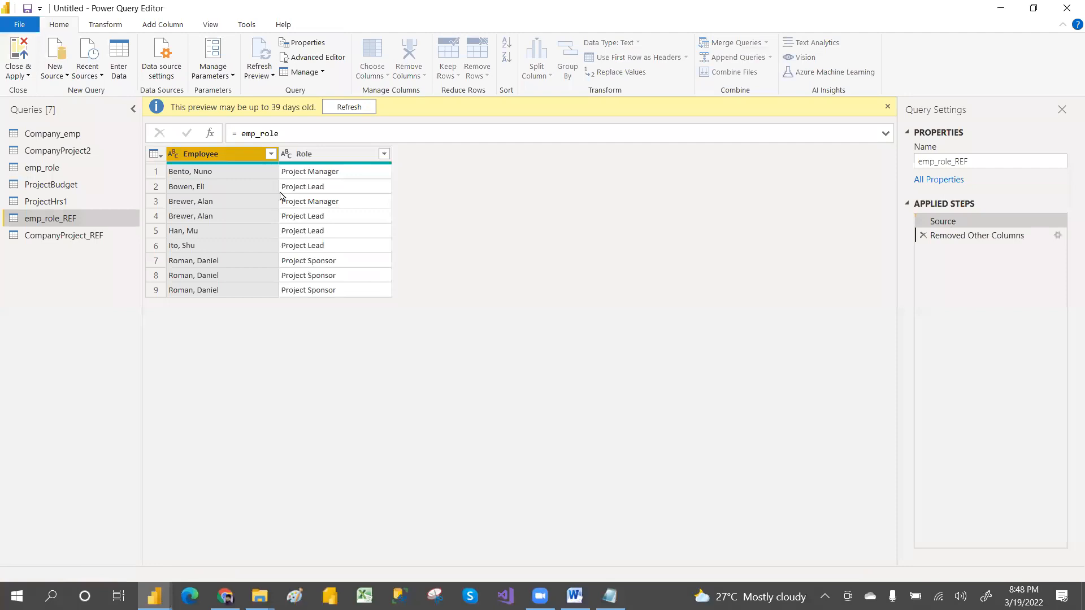
Compare CompanyProject_REF with the tables in the model view and delete that reference query.
left_click(99, 236)
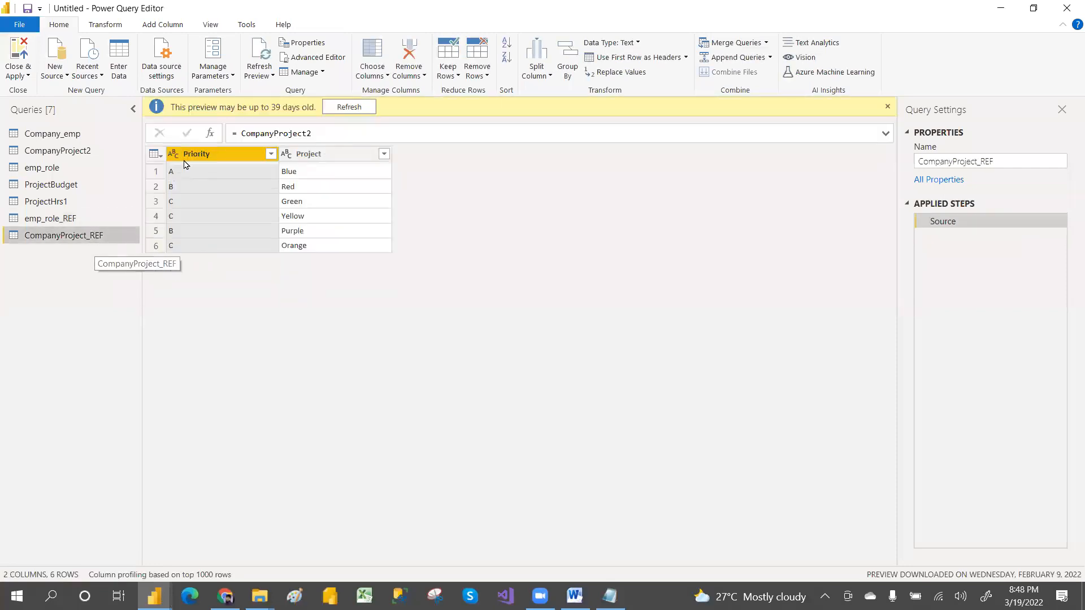
left_click(287, 154, "ctrl")
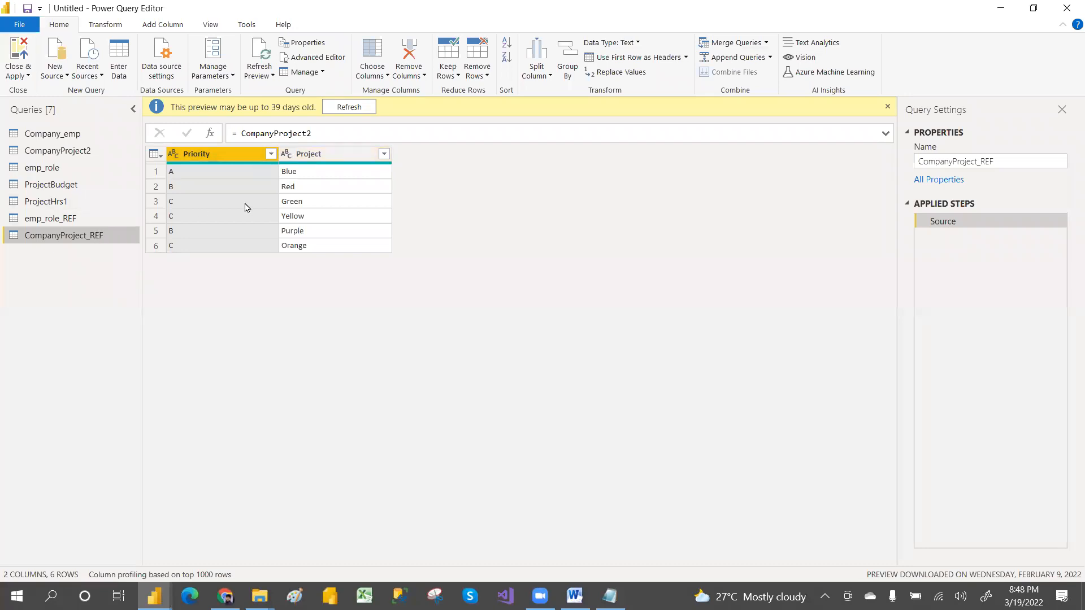
key("alt+Tab")
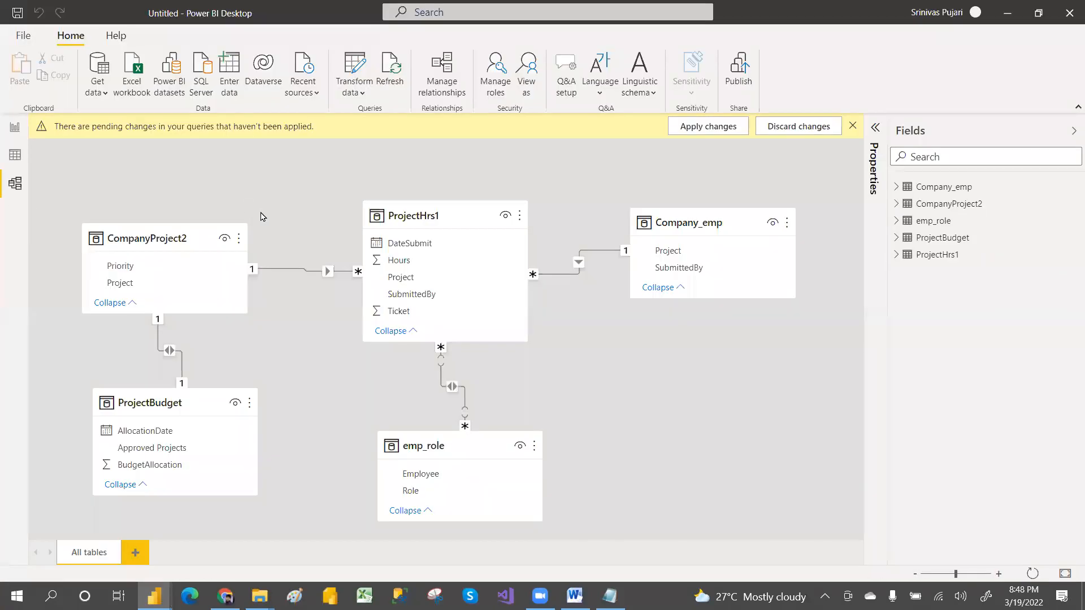
left_click(420, 219)
key("alt+Tab")
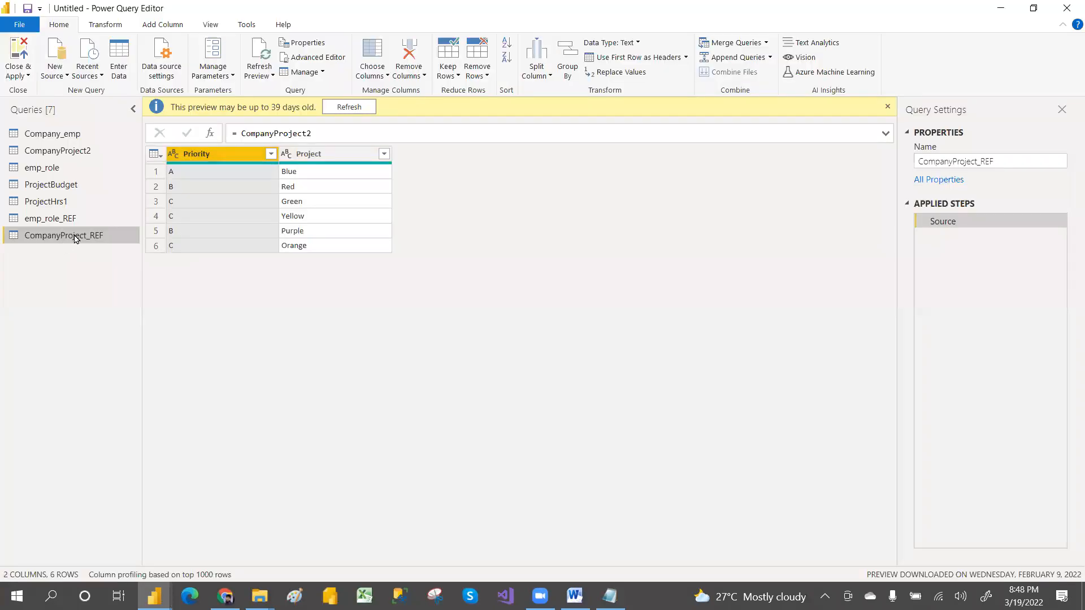
right_click(75, 238)
left_click(107, 277)
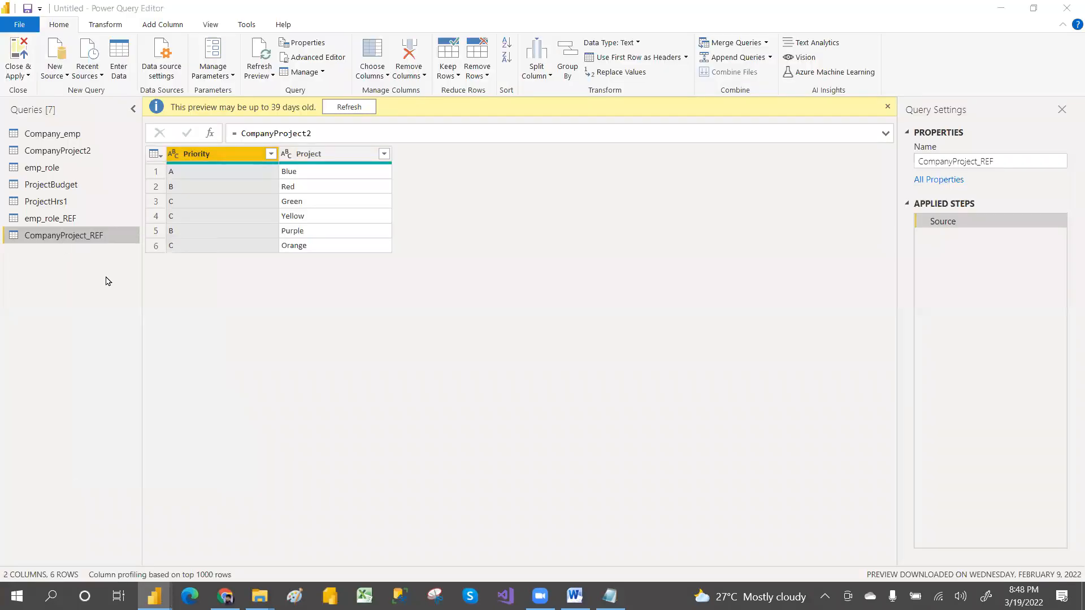
left_click(609, 320)
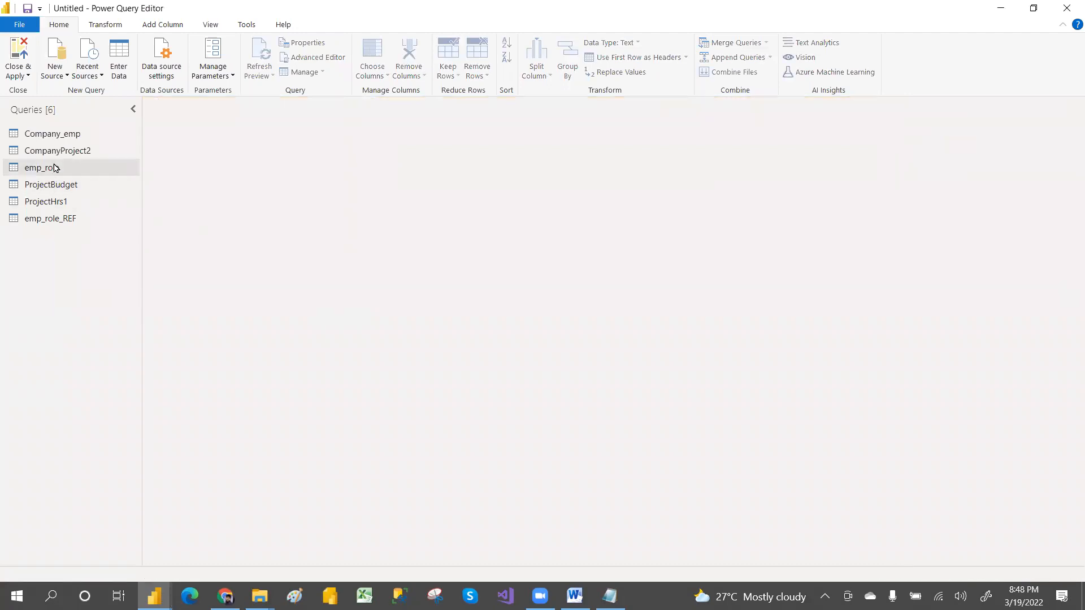
Create a reference query from ProjectHrs1 and rename it ProjectHrs1_REF.
left_click(63, 208)
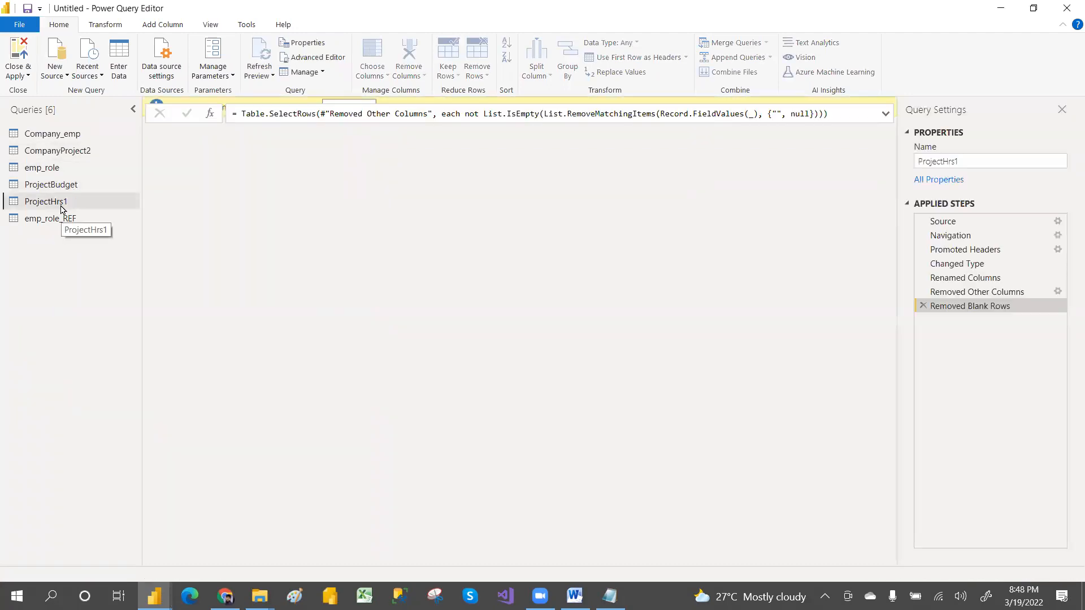
right_click(62, 207)
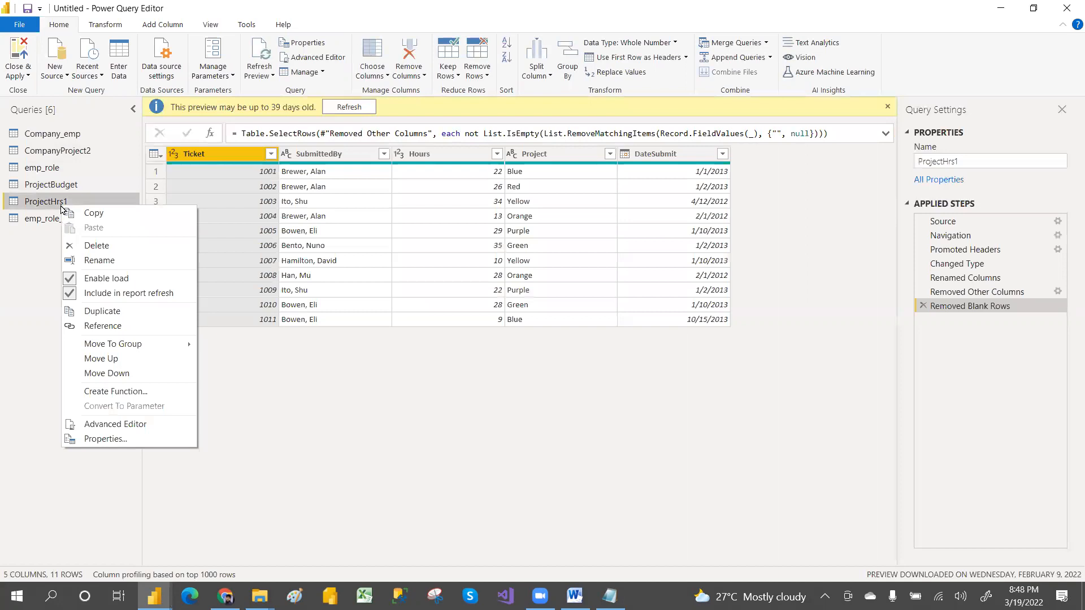
left_click(104, 326)
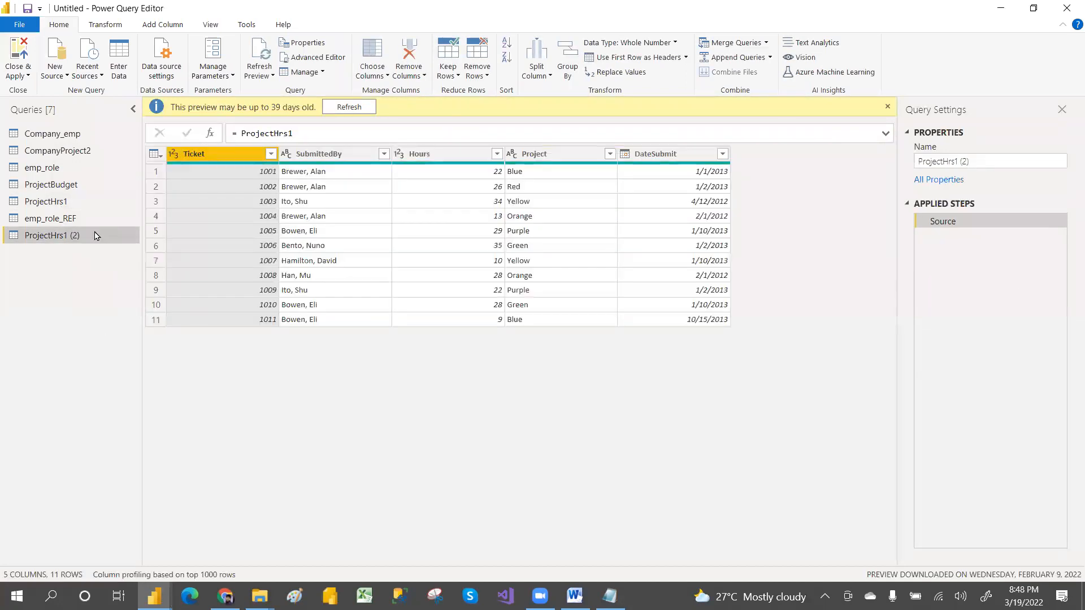
double_click(92, 234)
left_click(95, 232)
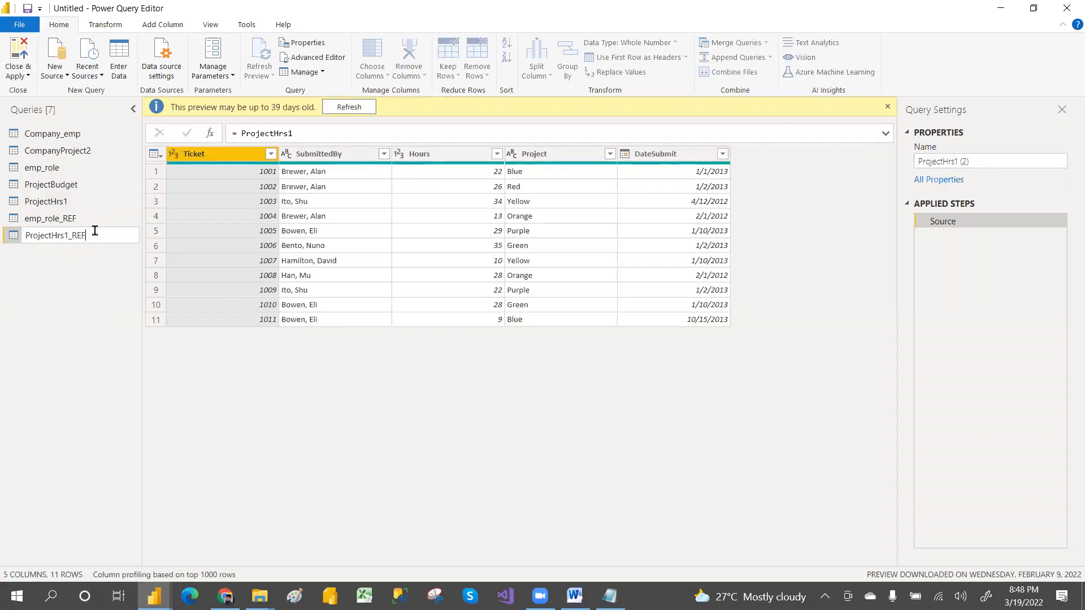
key("Return")
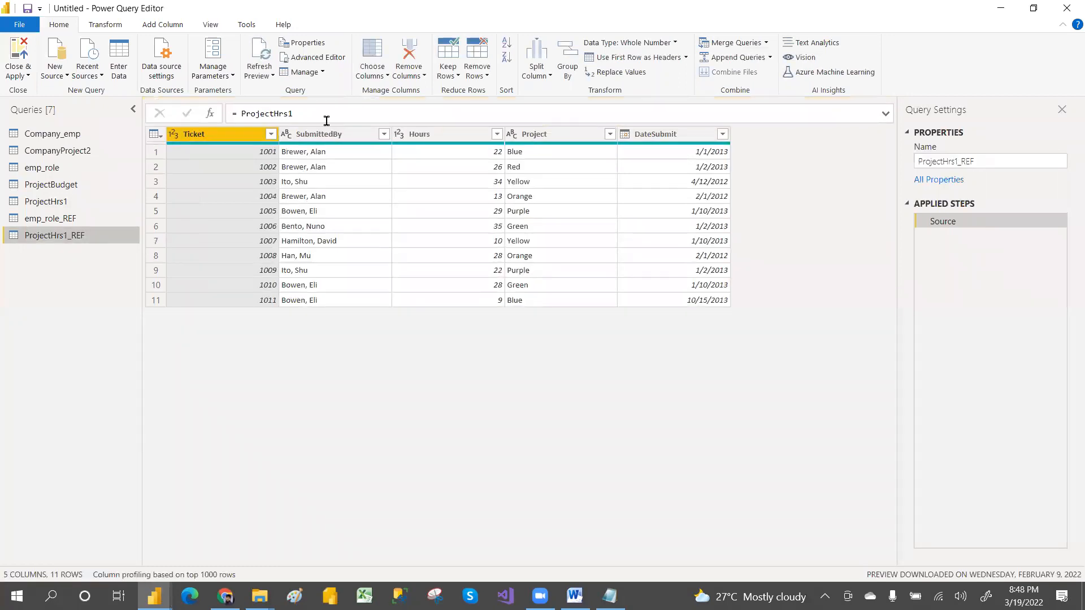
Remove all columns except SubmittedBy from ProjectHrs1_REF.
left_click(334, 133)
right_click(333, 134)
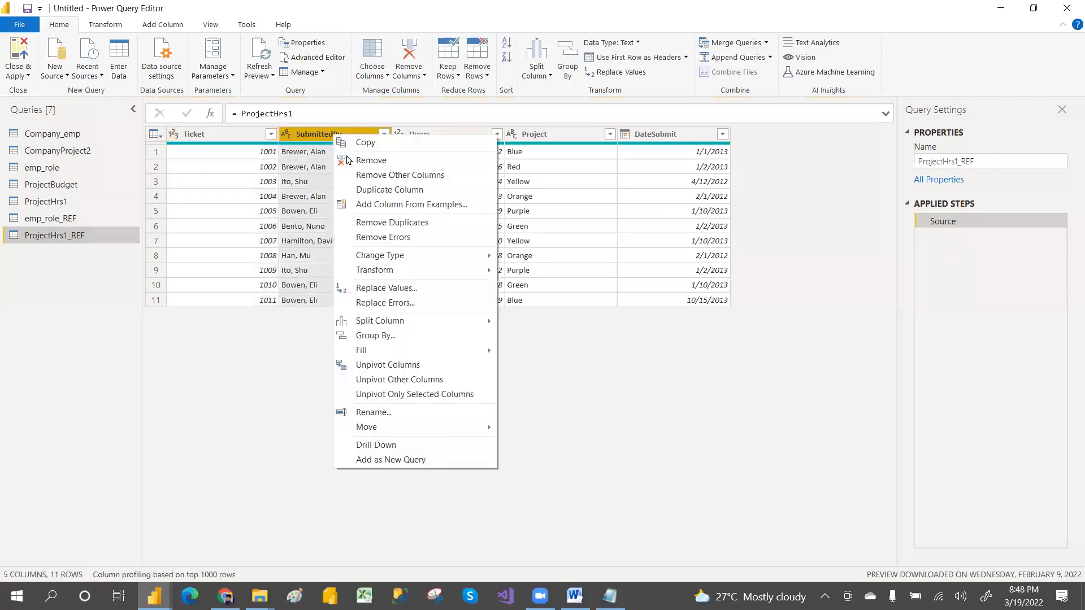
left_click(376, 175)
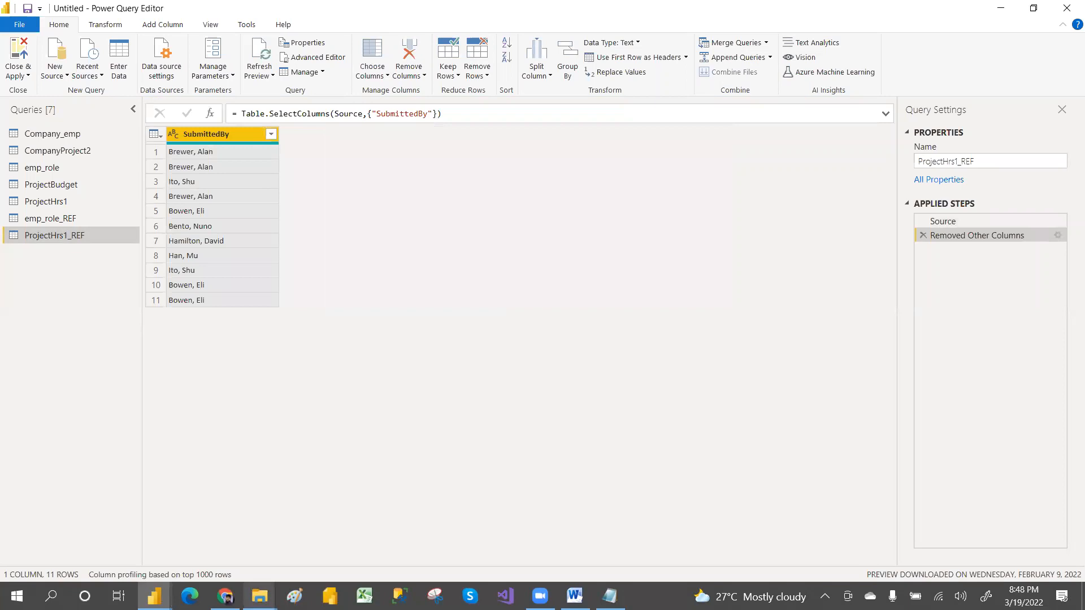
Switch to the DailyClasses_Notes file in Notepad and write "GO --> POWER QUERY EDITOR" as item 1 under the bridge table note.
left_click(610, 596)
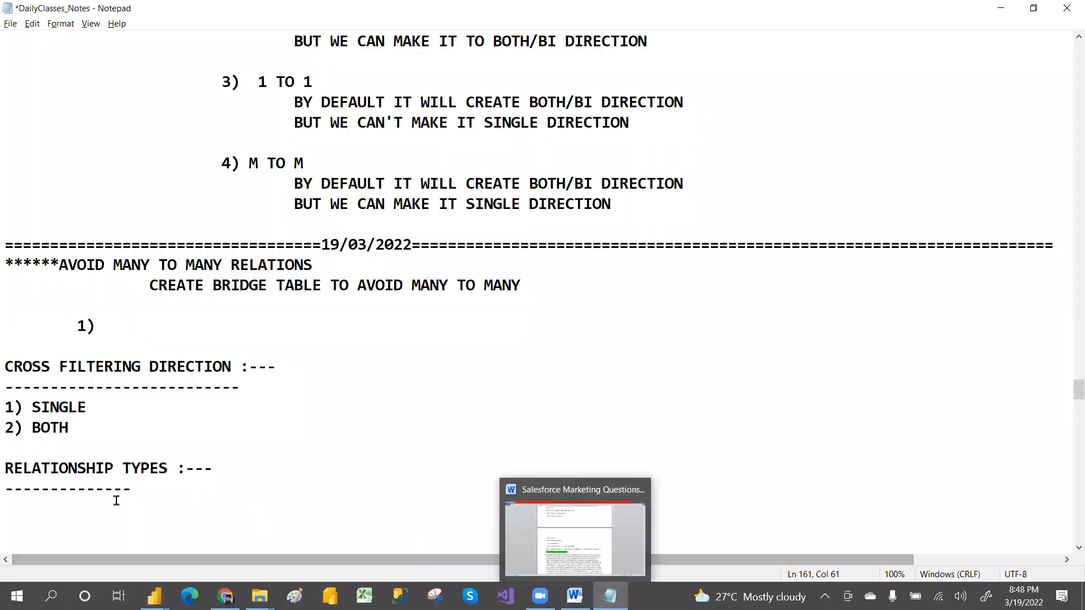
left_click(106, 327)
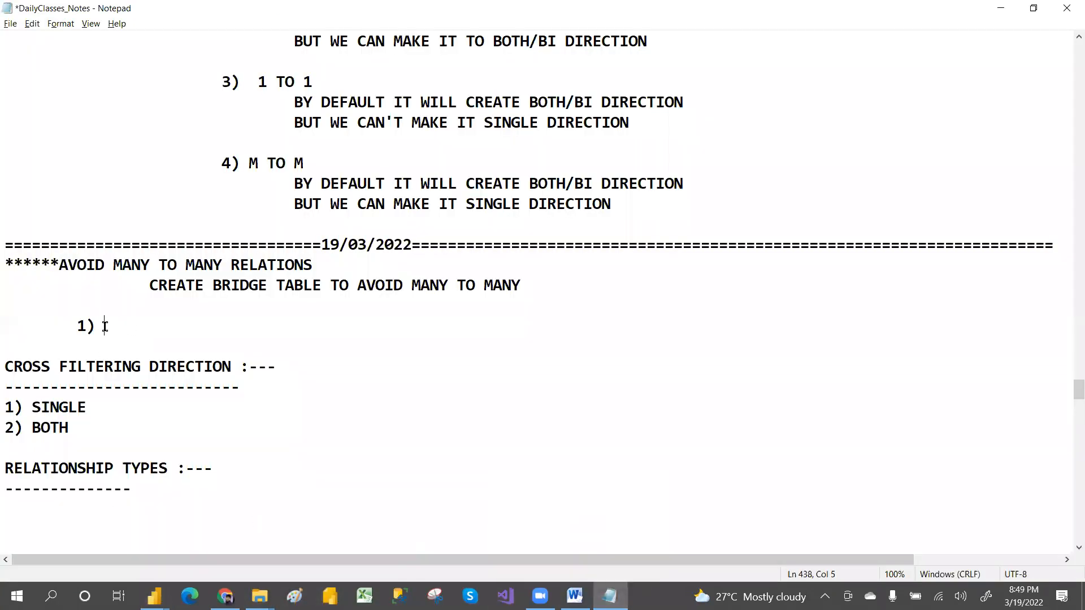
type("GO  --> POWER QU")
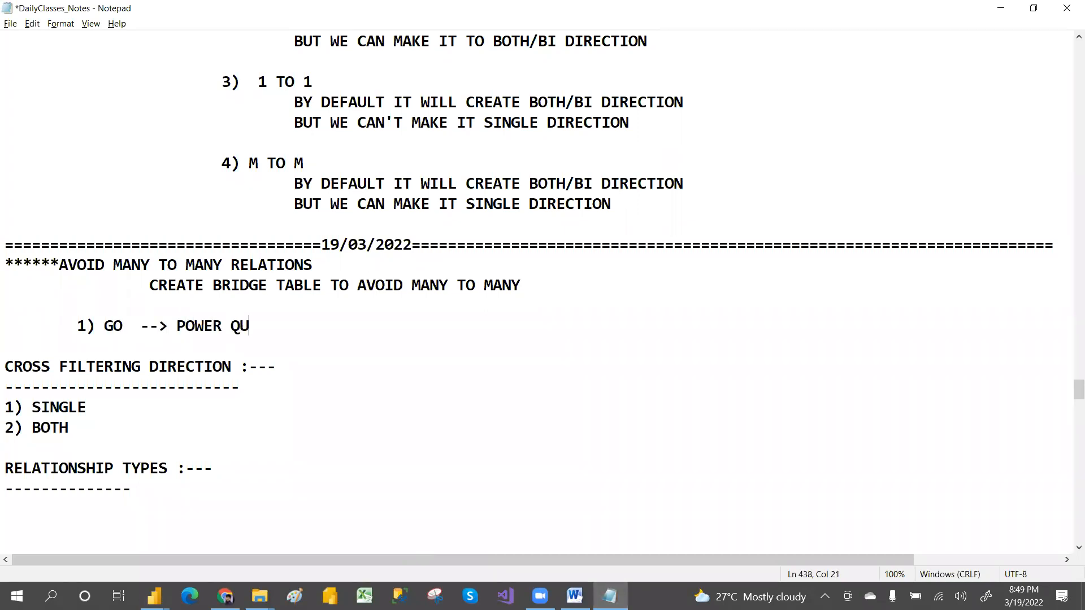
type("ERY EDITR")
key("BackSpace")
type("OR")
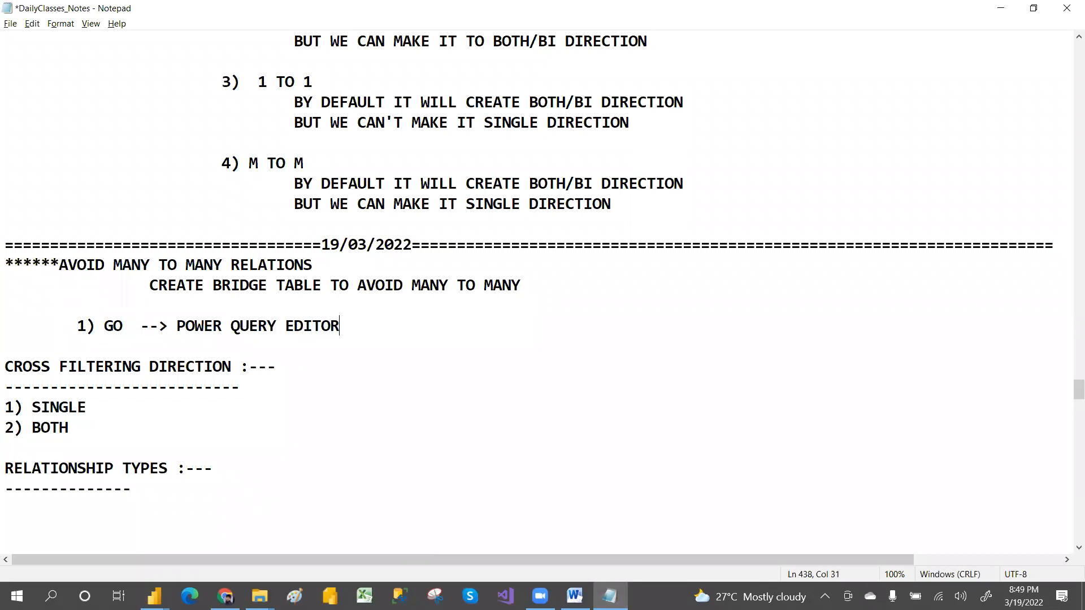
Extend item 1 of the bridge table note with "AND CREATE REFERENCE TABLES FROM".
type(" AND CREATE RE")
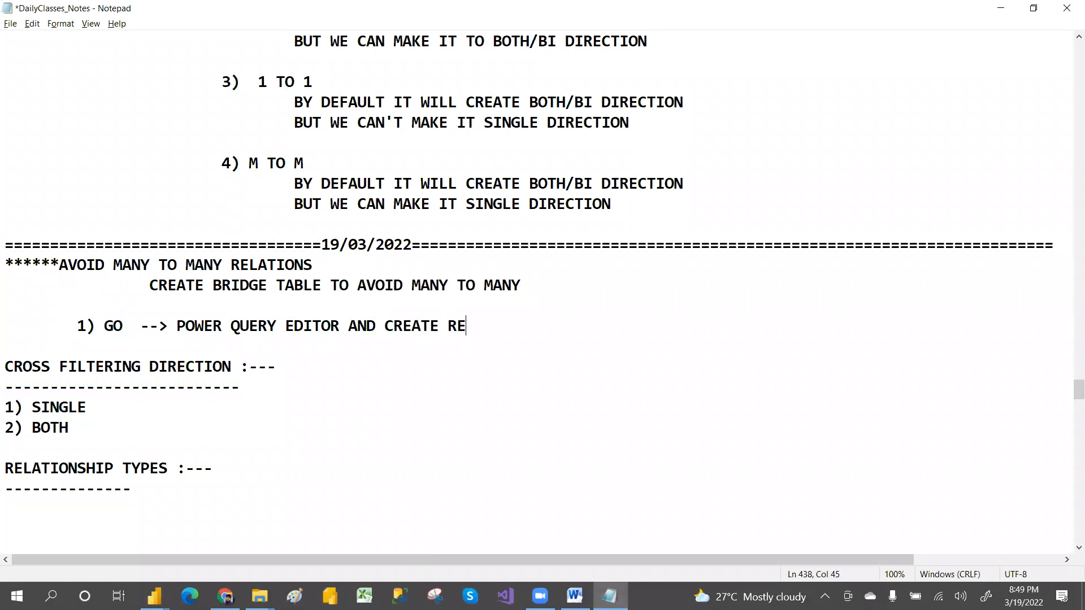
type("FERENCE")
type(" TABLE F")
key("BackSpace")
type("TABLE F")
key("BackSpace")
type("FROM")
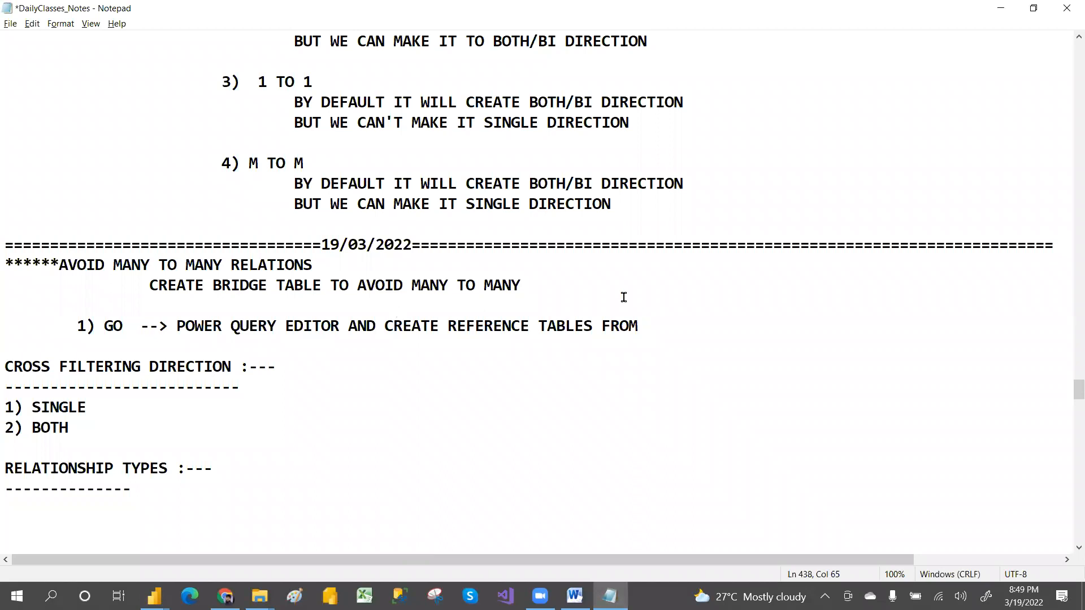
Replace the trailing "FROM" in item 1 of the bridge table note with ", WHICH TABLES ARE HAVING MANY TO MANY", breaking the line before "MANY TO MANY".
key("BackSpace")
key("BackSpace")
key("BackSpace")
key("BackSpace")
key("BackSpace")
type(", WHICH TABLE")
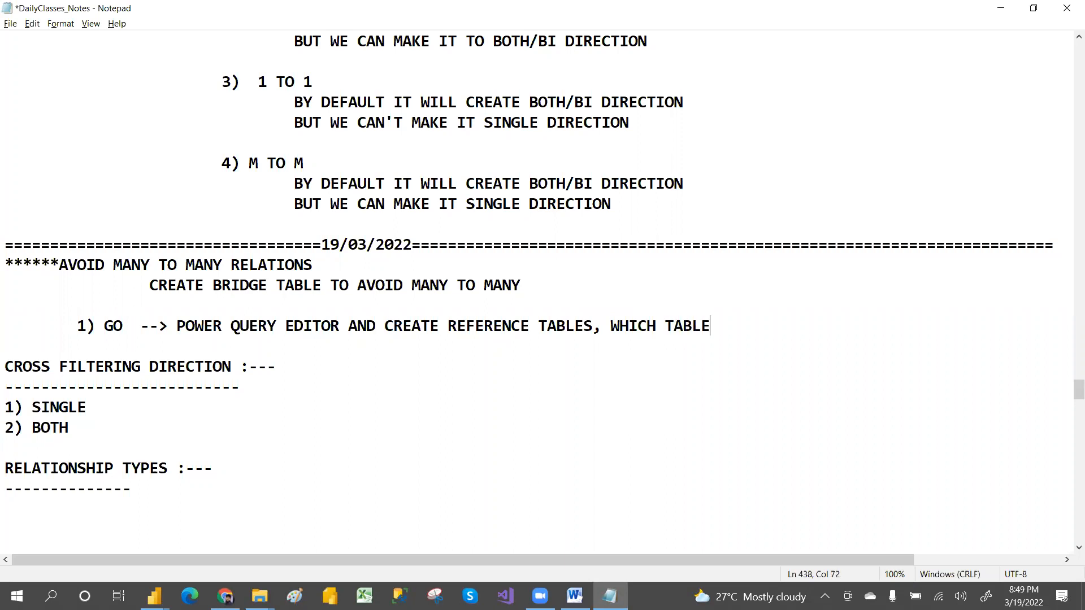
left_click(794, 168)
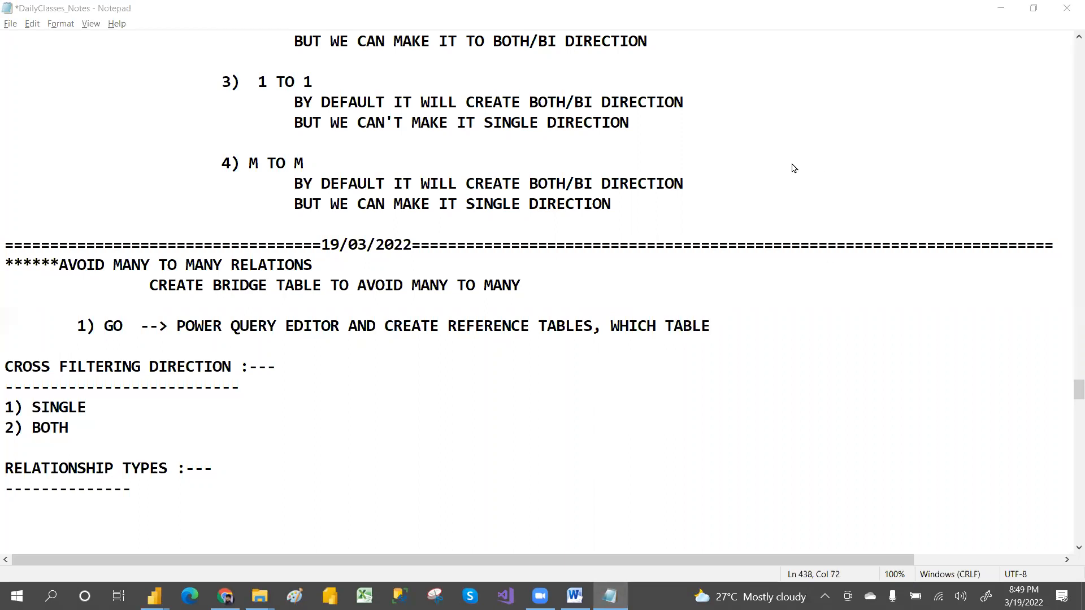
left_click(724, 325)
type("S ARE ")
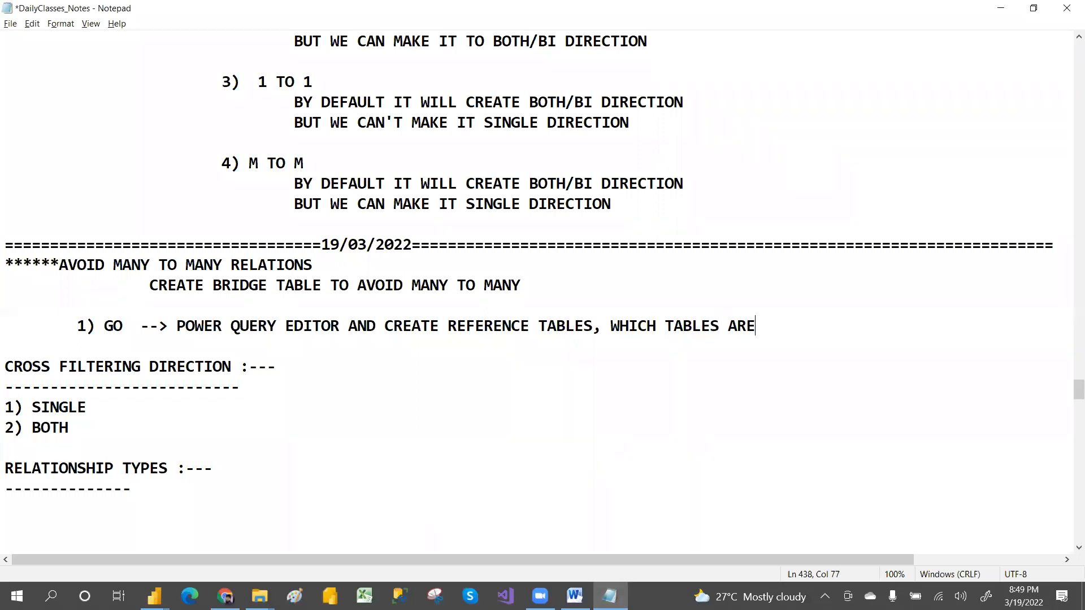
type("HAVING")
key("Return")
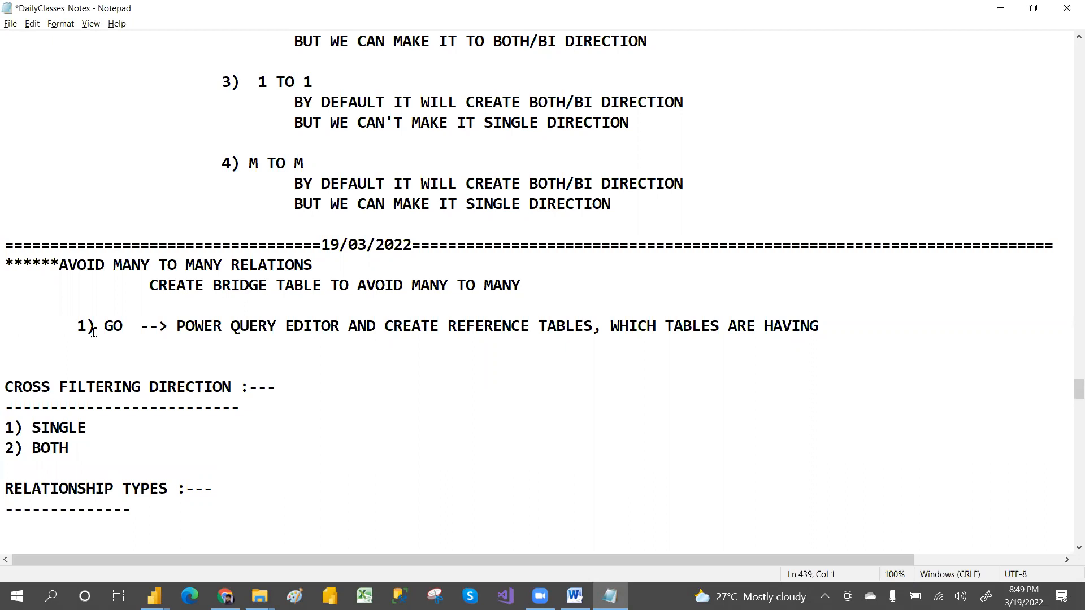
type("MANY TO MANY")
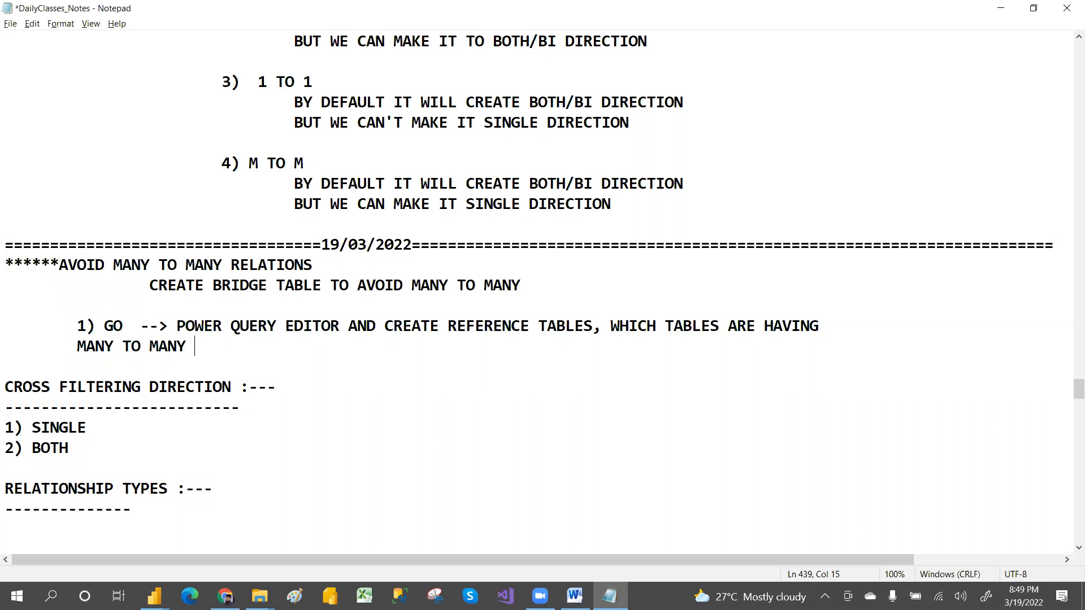
Add item 2 to the bridge table note: "KEEP ONLY KEY COLUMN AND REMOVE OTHER COLUMN".
key("Return")
key("Tab")
type("2()")
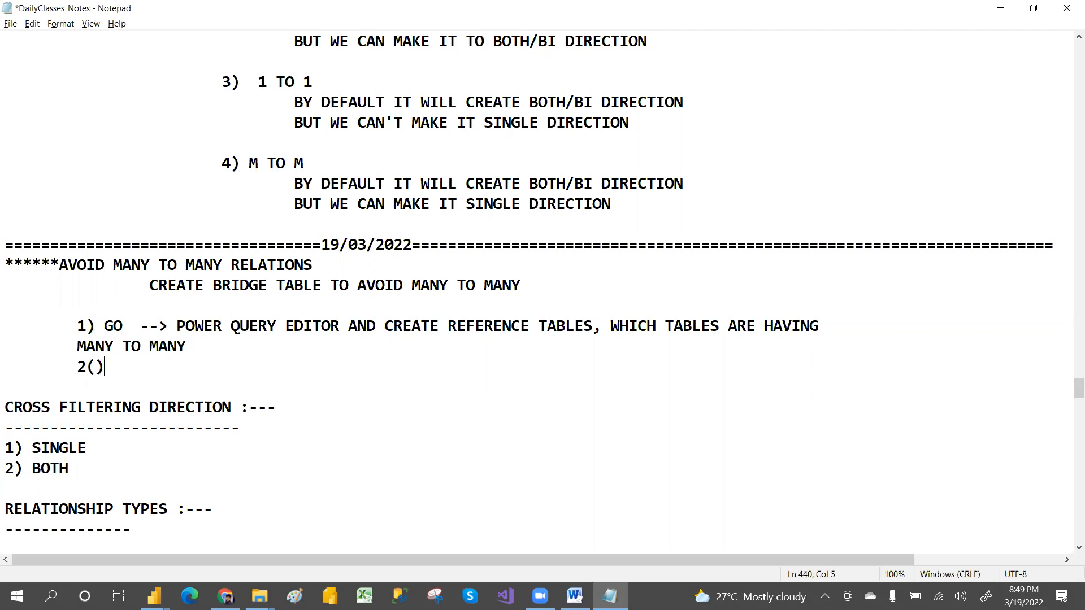
key("BackSpace")
key("BackSpace")
type(") KEEP ONLY ")
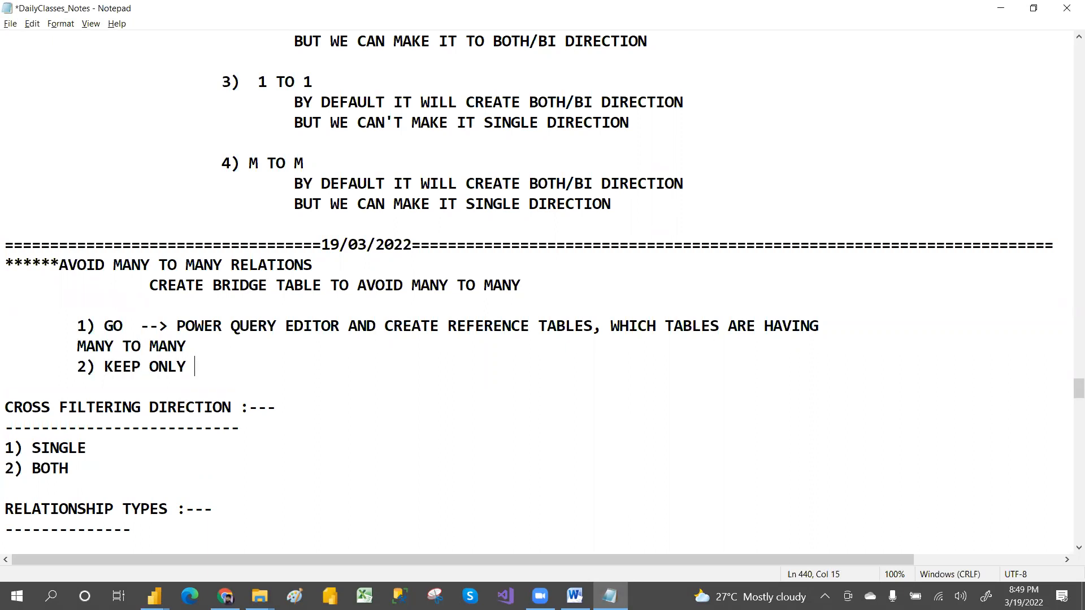
type("KEY COLUMN NA")
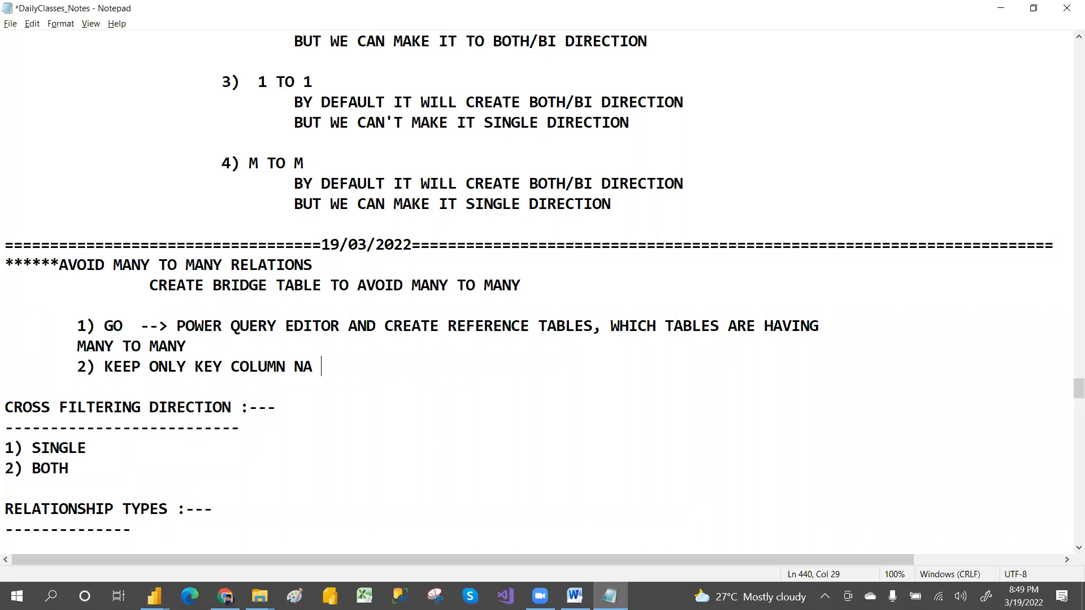
key("BackSpace")
key("BackSpace")
type("AND REMOVE OTHER COL")
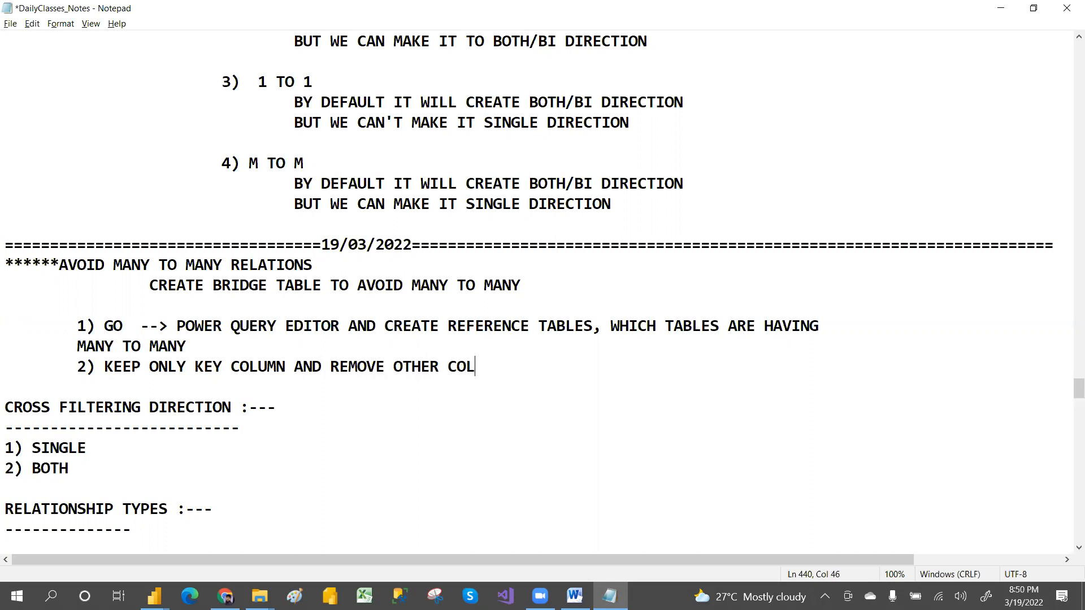
type("UMN")
Switch to Power Query Editor and rename the SubmittedBy column of ProjectHrs1_REF to Employee, matching the key column in emp_role_REF.
key("alt+Tab")
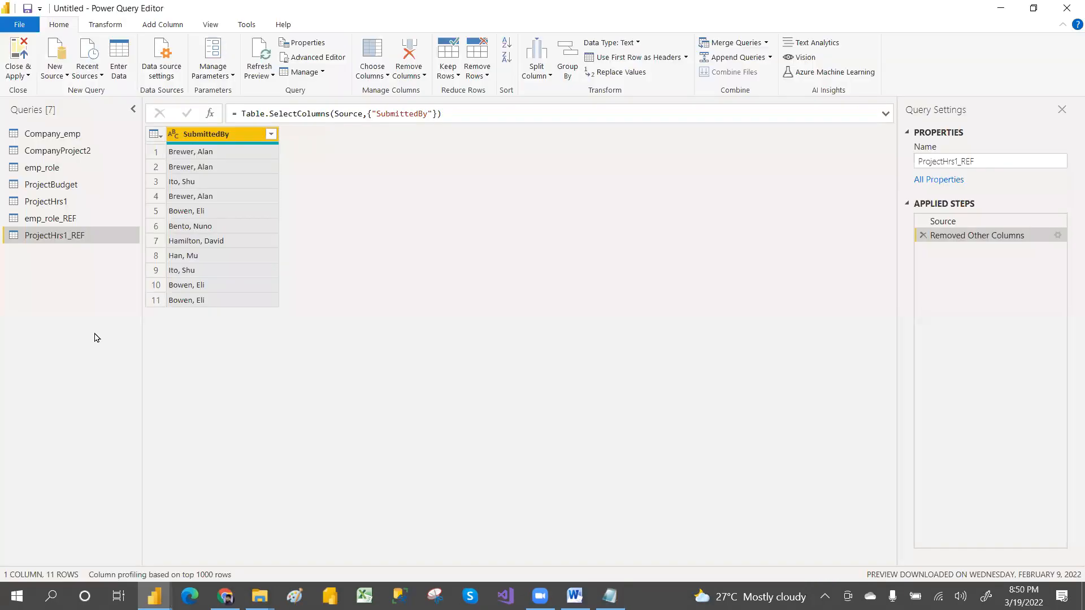
left_click(76, 222)
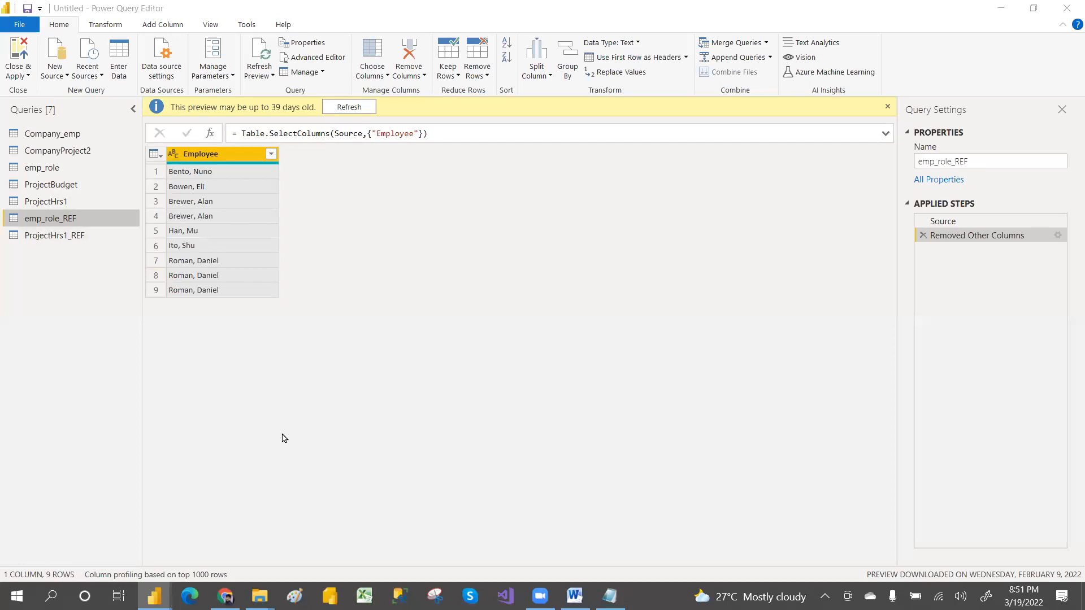
left_click(73, 236)
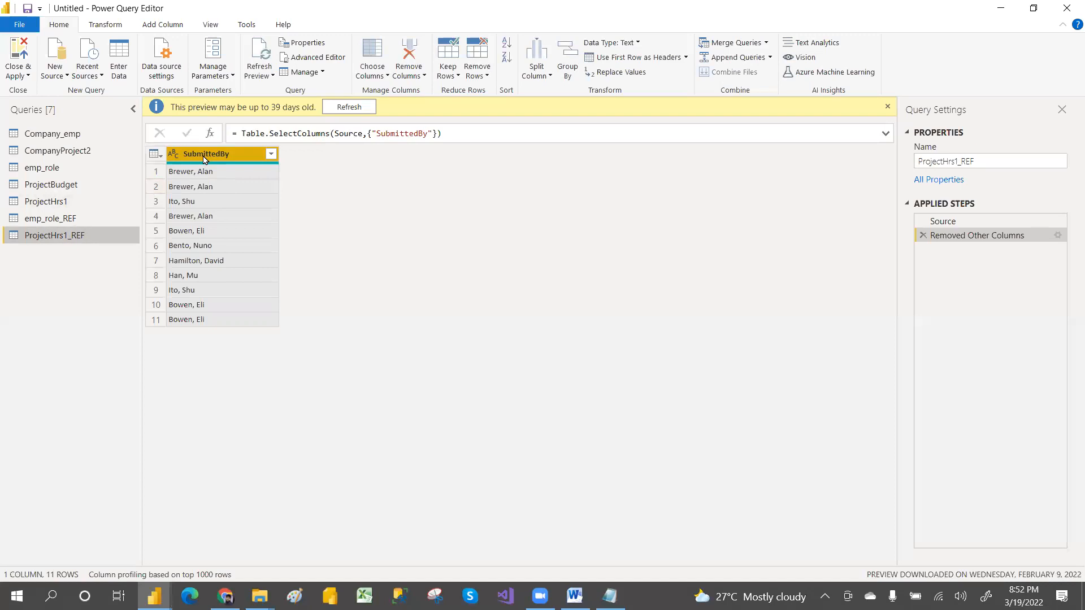
left_click(71, 219)
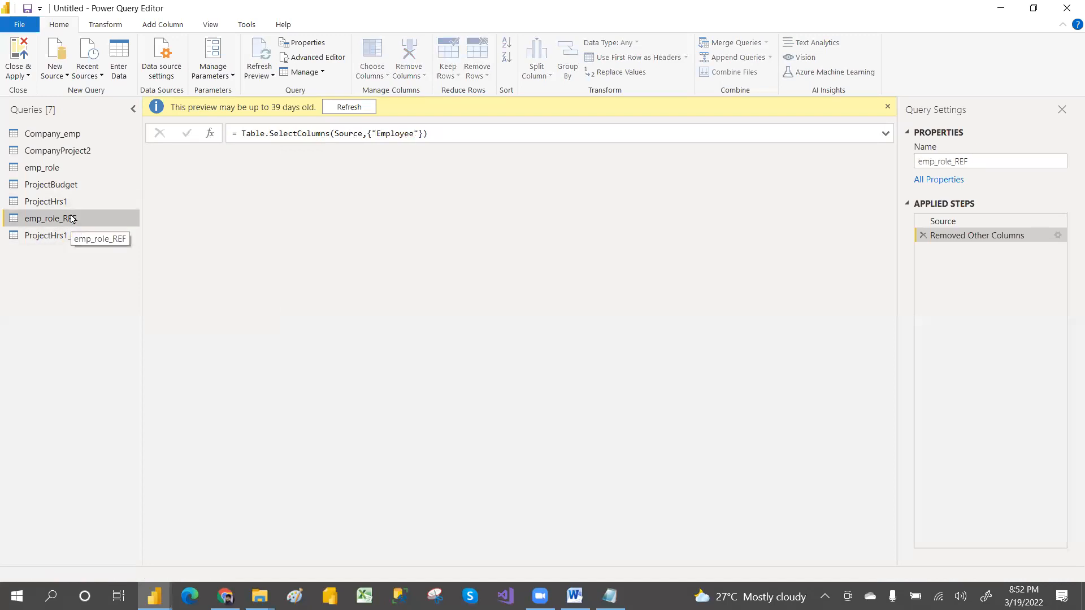
left_click(207, 154)
double_click(207, 154)
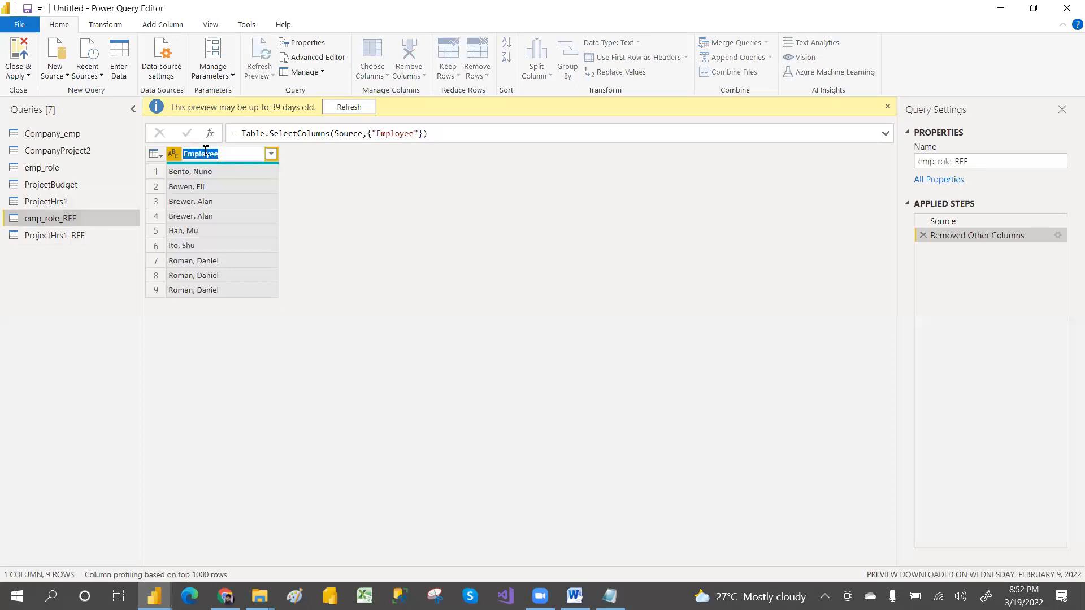
double_click(86, 235)
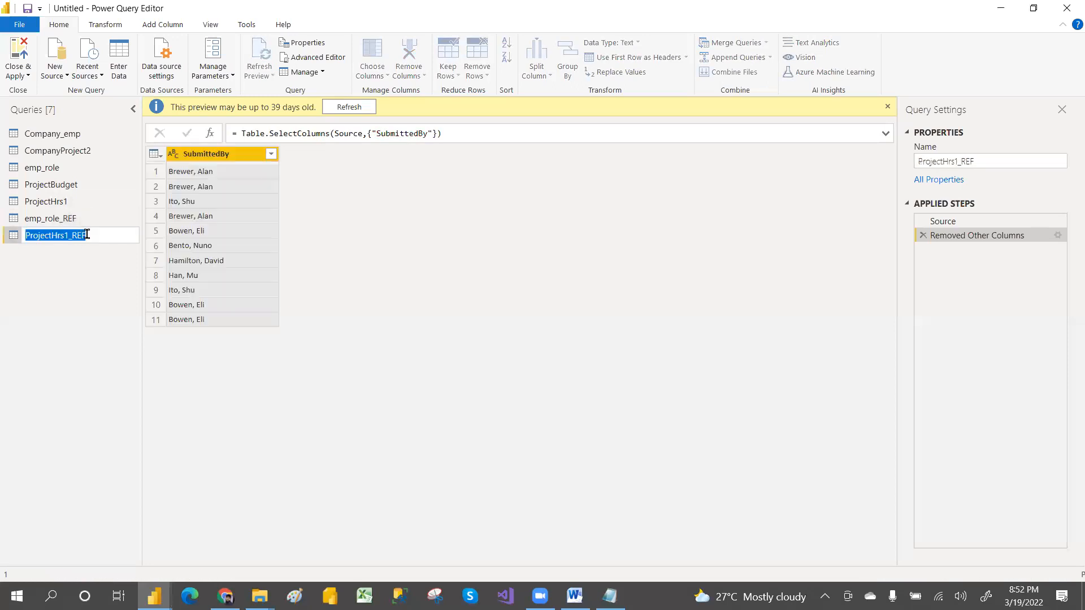
double_click(211, 152)
type("Employee")
key("Return")
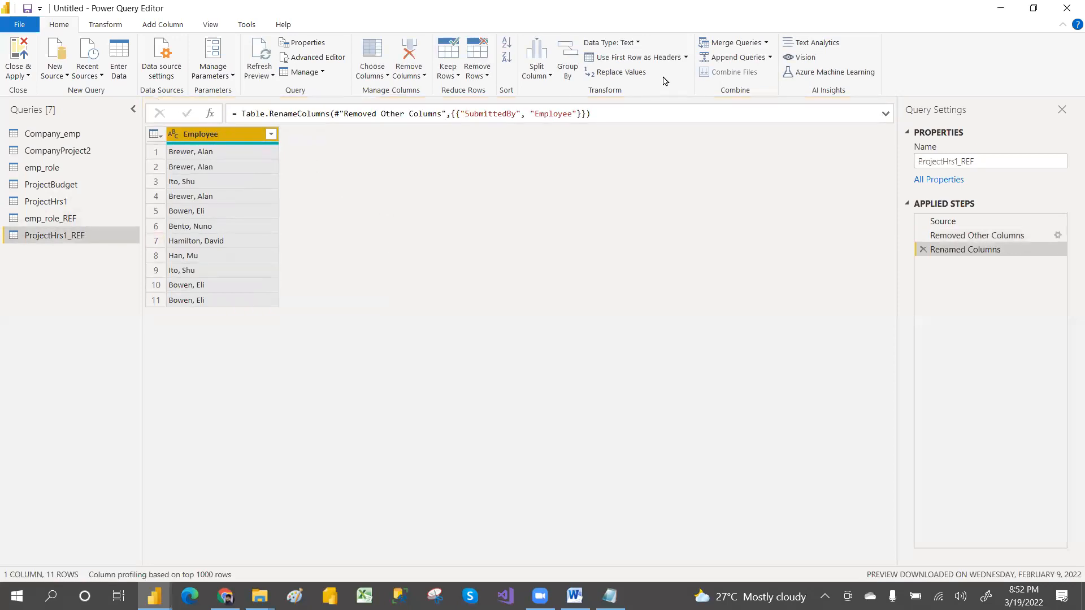
Append ProjectHrs1_REF and emp_role_REF as a new query, with emp_role_REF as the second table.
left_click(770, 58)
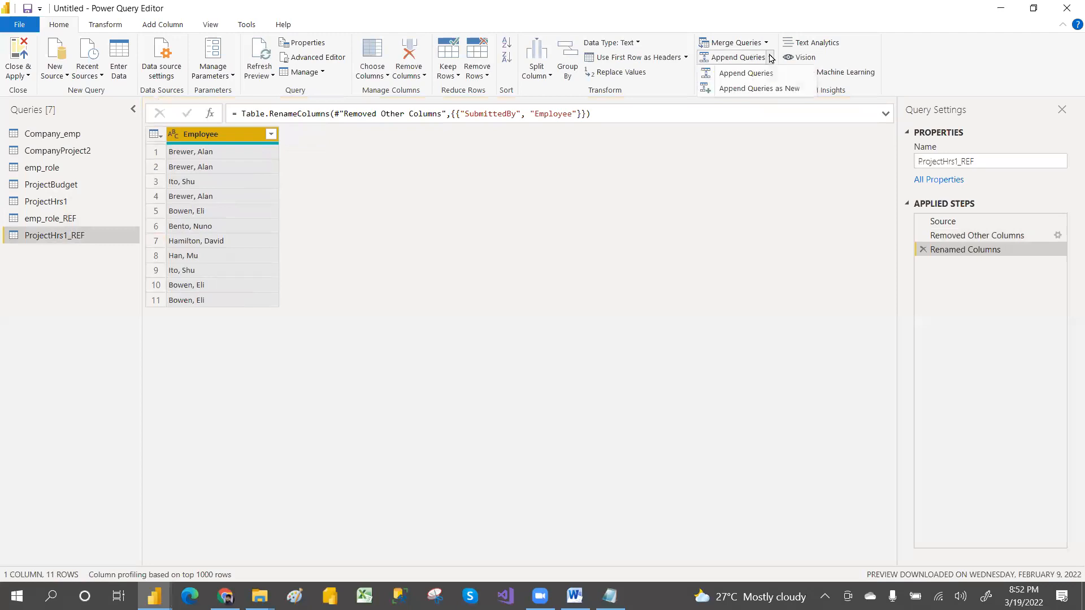
left_click(757, 89)
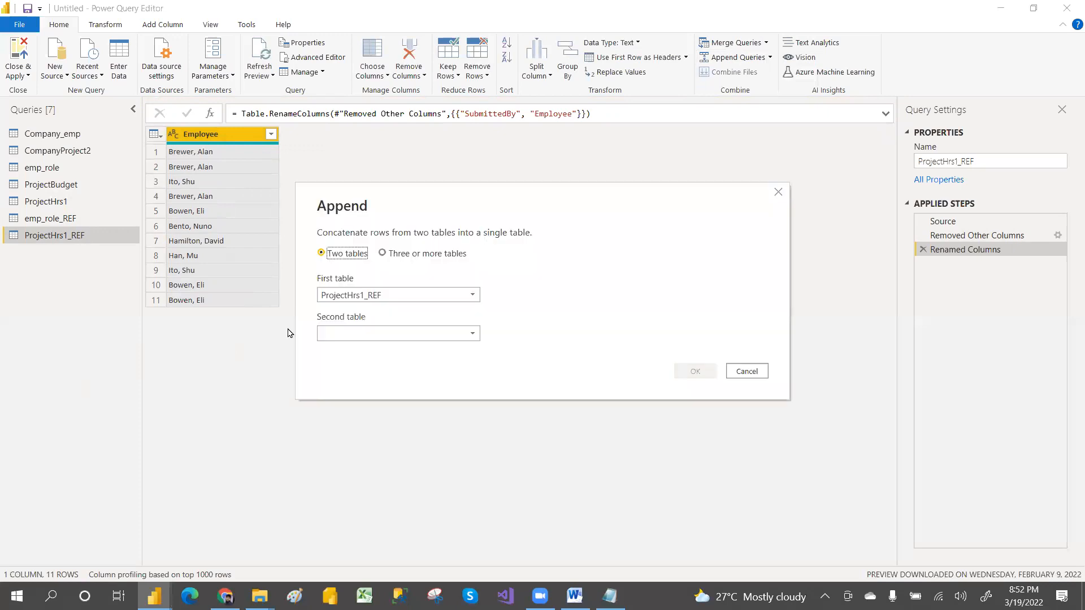
left_click(367, 333)
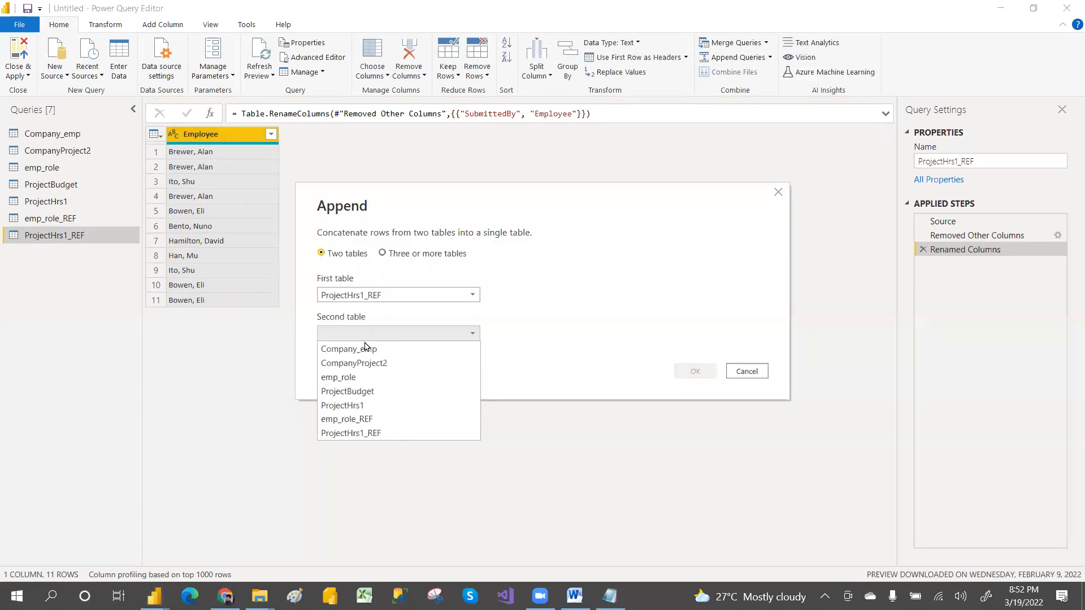
left_click(365, 420)
left_click_drag(543, 202, 426, 209)
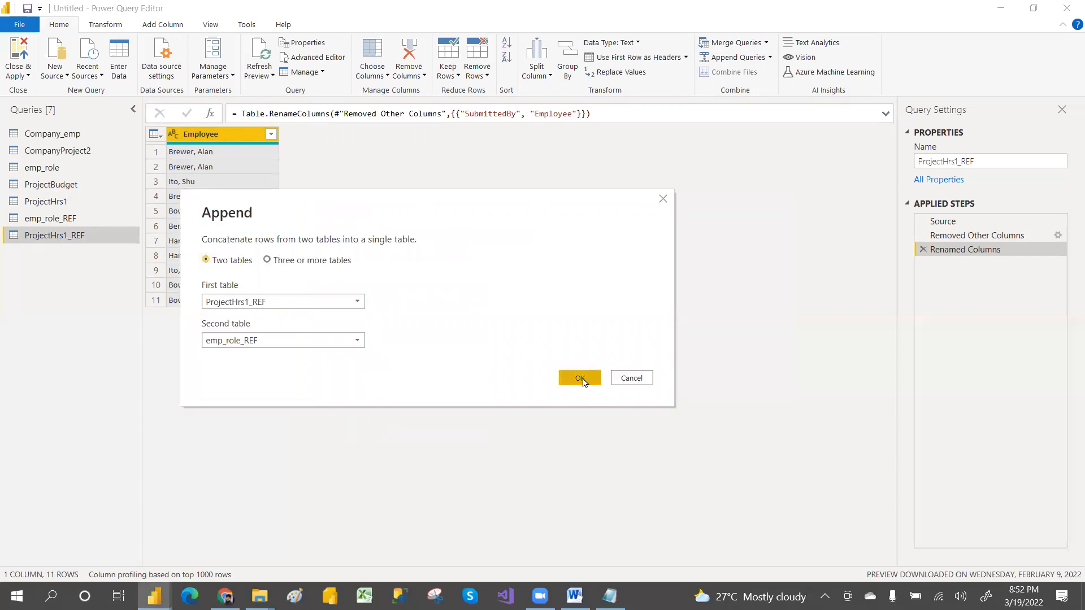
left_click(580, 379)
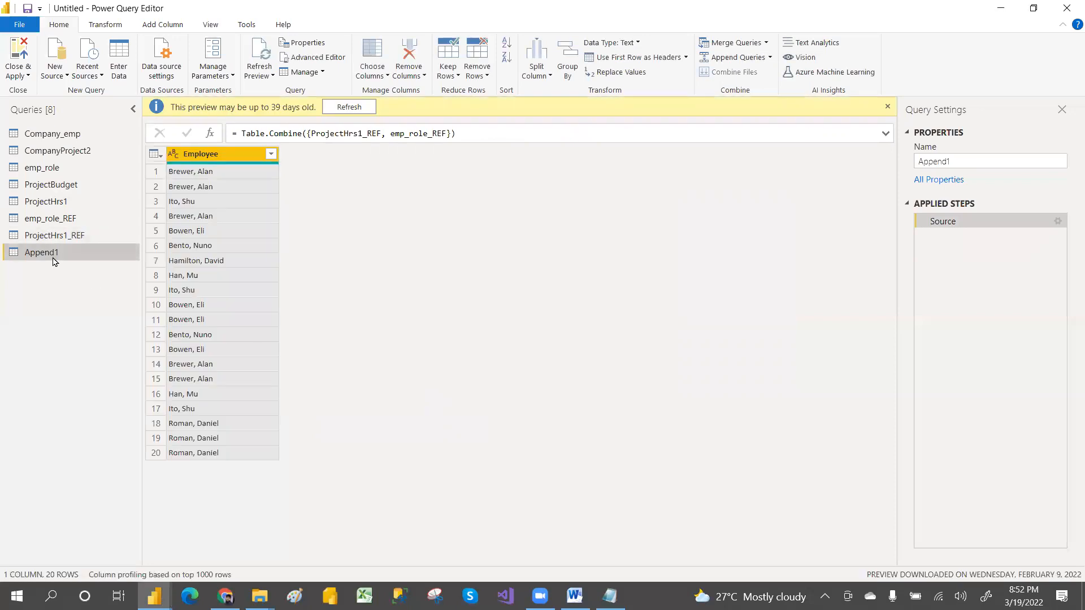
Rename the appended query BRIDGE and remove duplicates from its Employee column.
double_click(50, 252)
type("BR")
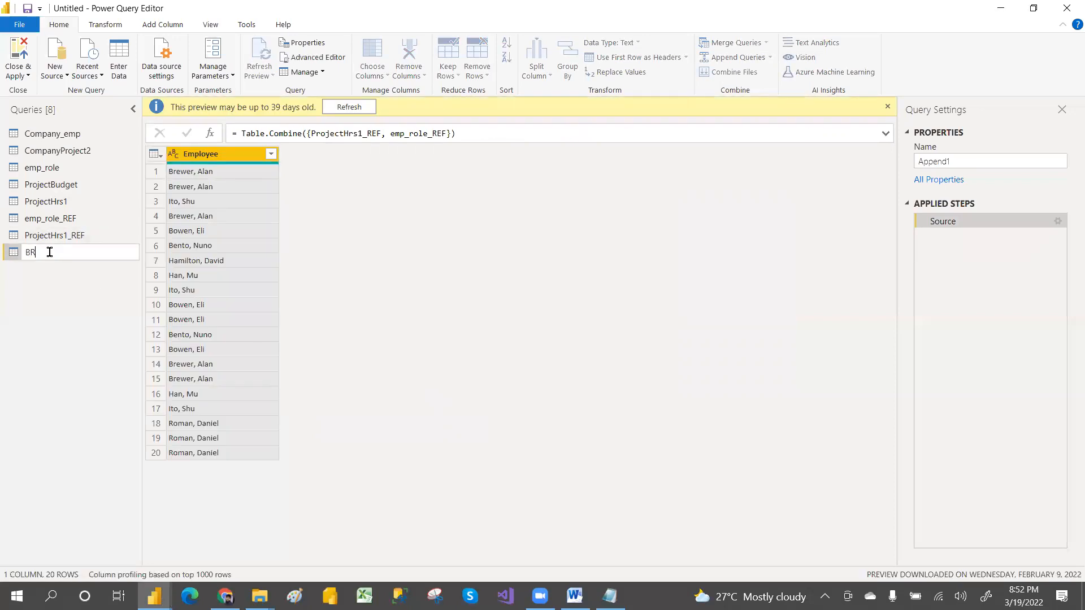
type("IDGE")
key("Return")
right_click(207, 136)
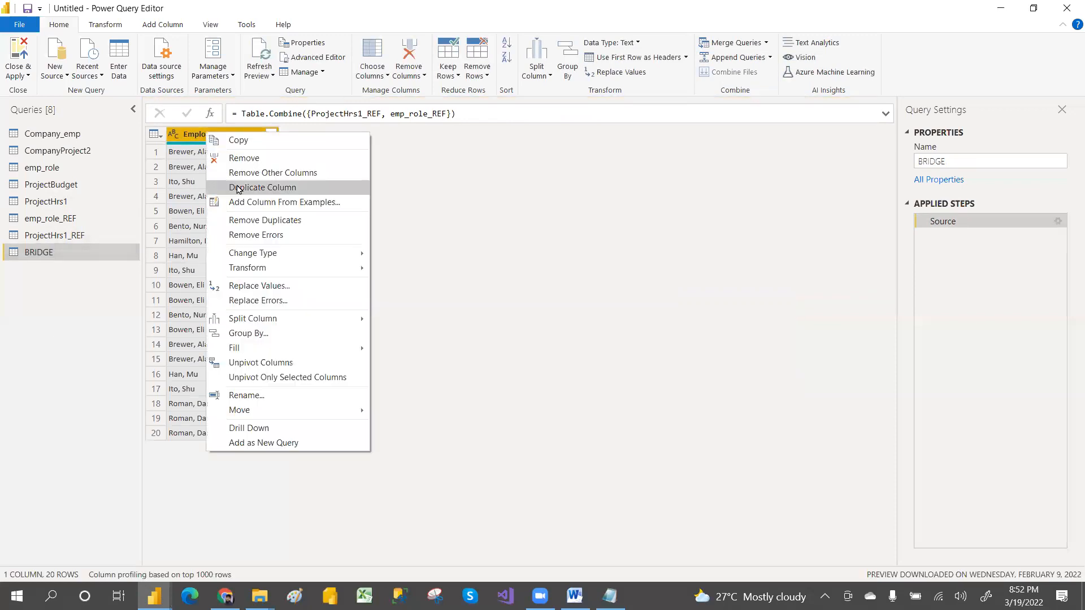
left_click(263, 221)
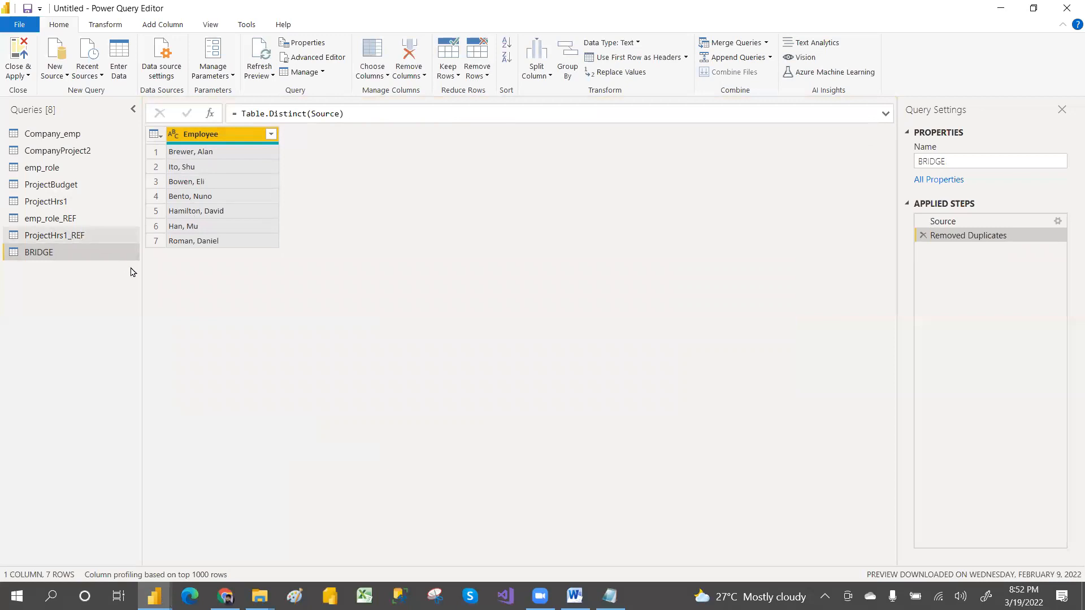
Switch to the DailyClasses_Notes file in Notepad, review items 1 and 2, and start an indented item "3)" below them.
left_click(504, 593)
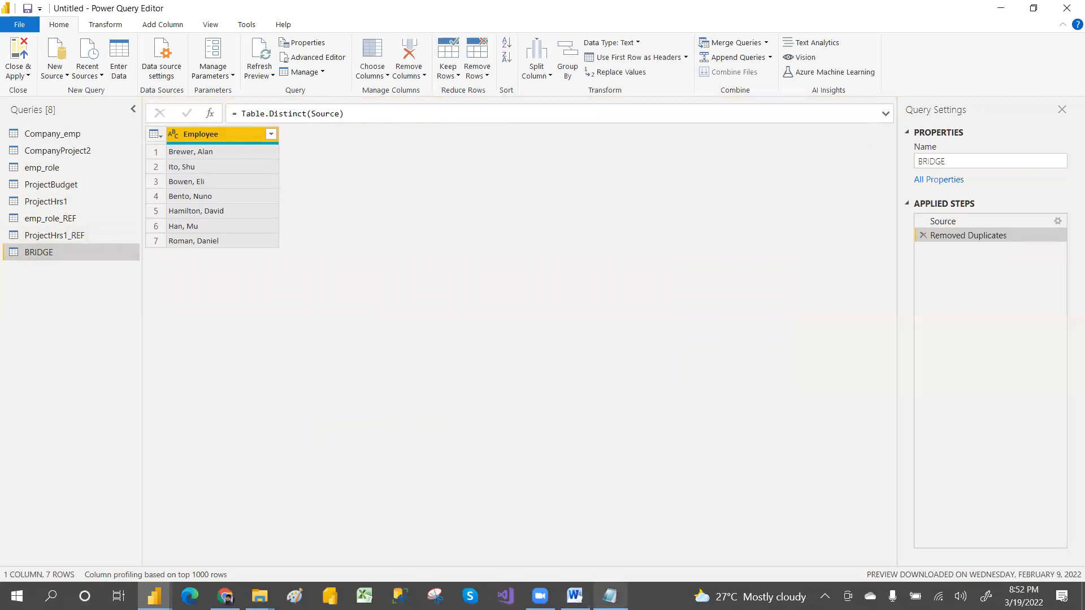
left_click(610, 596)
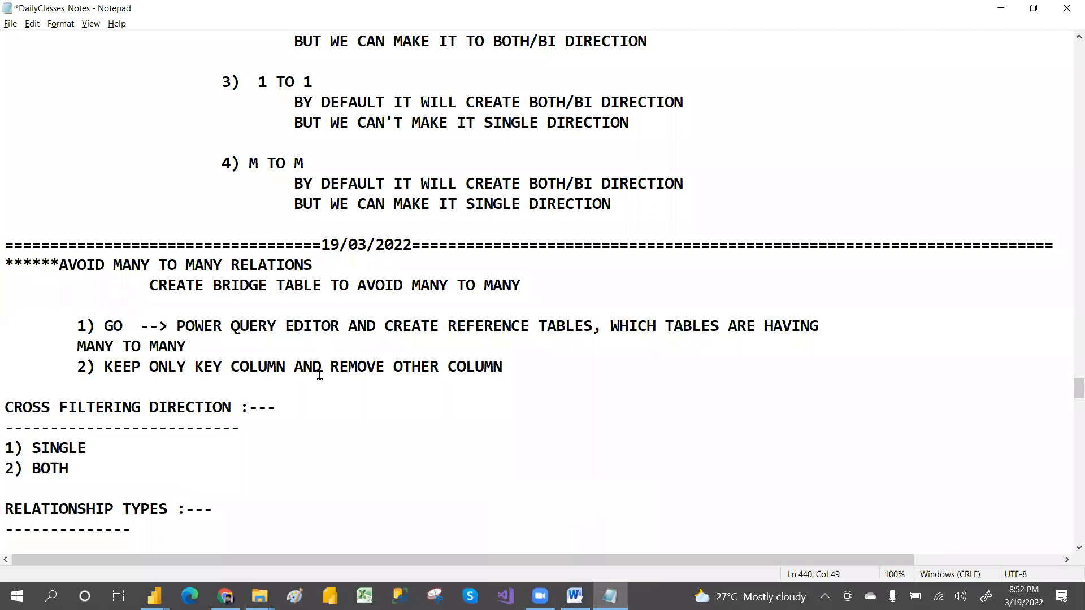
left_click_drag(106, 362, 504, 360)
left_click(504, 359)
left_click_drag(77, 326, 525, 363)
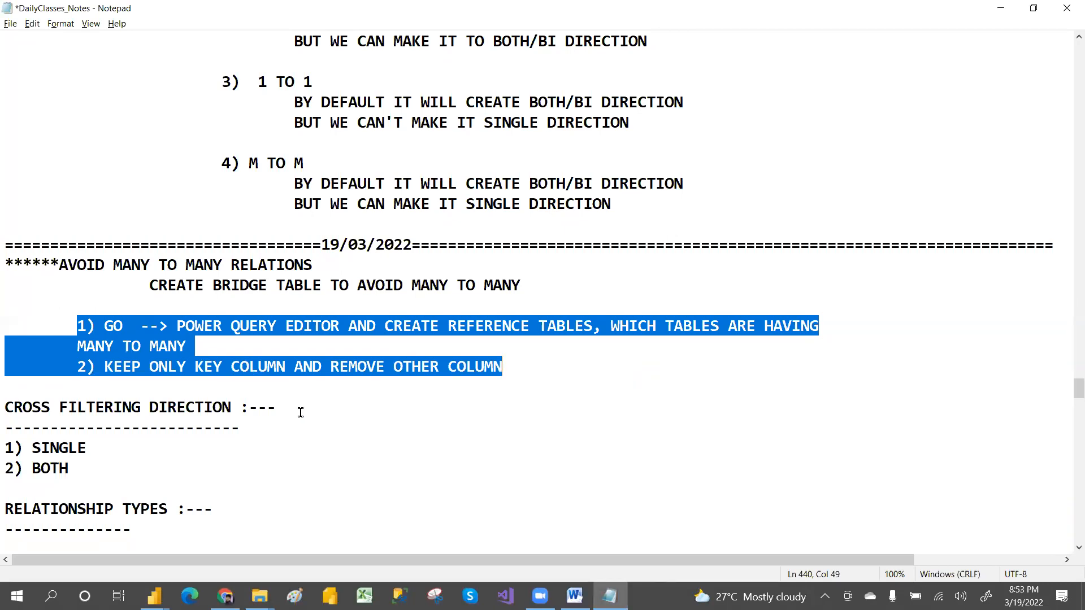
left_click_drag(78, 368, 258, 367)
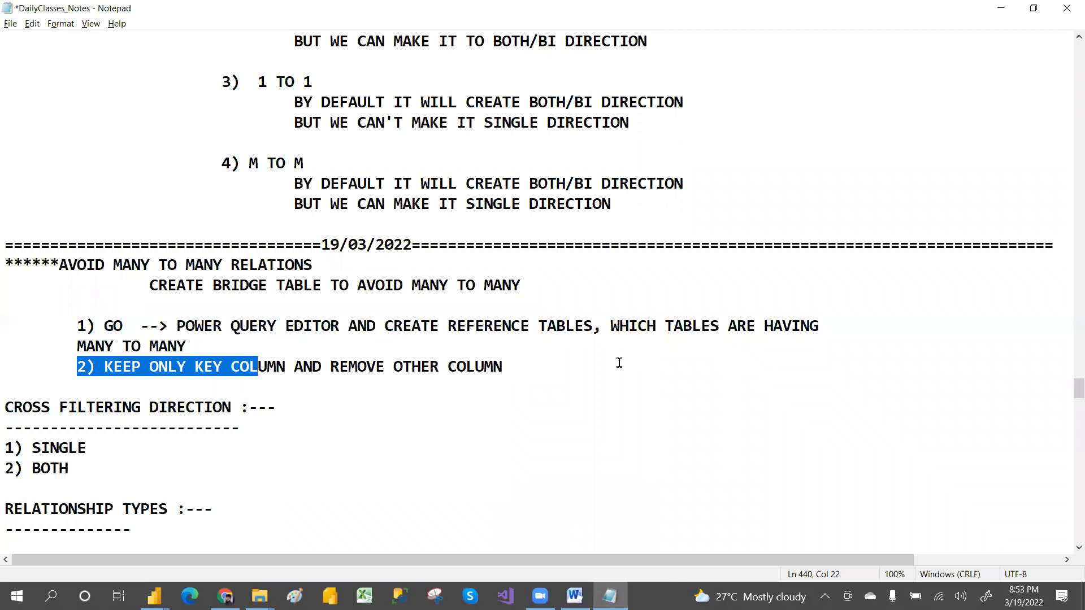
left_click(570, 363)
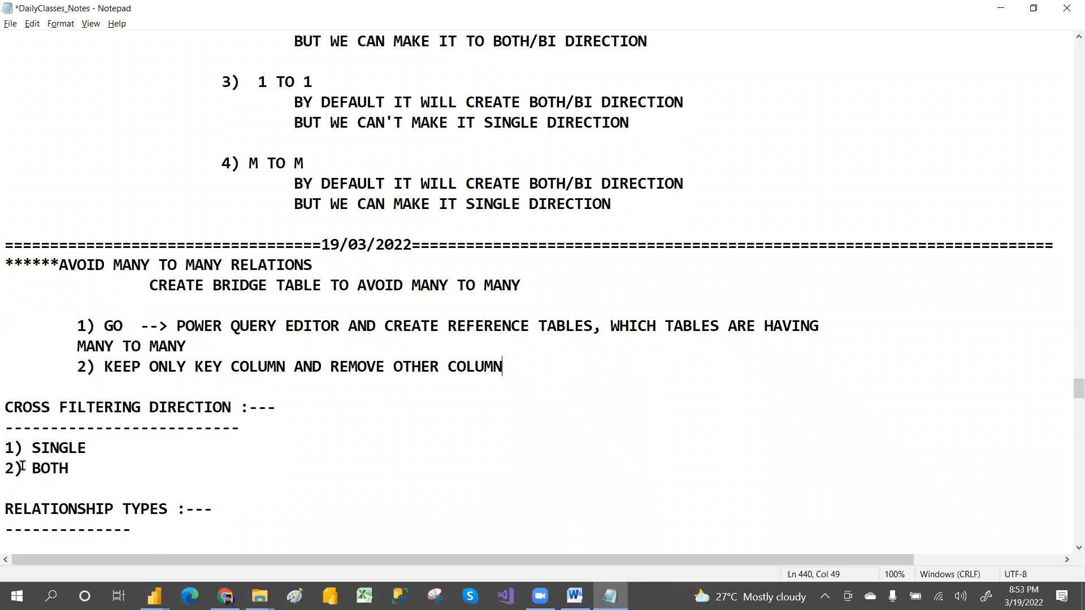
key("Return")
key("Tab")
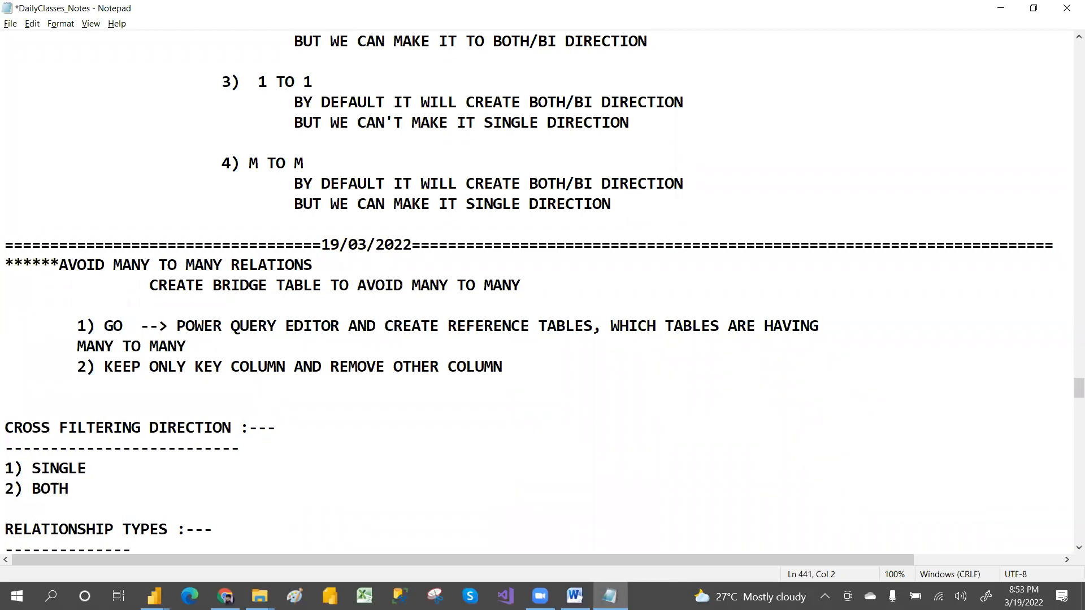
type("3)")
Check the key column of emp_role_REF in Power Query Editor, then write "RENAME KEY COLUMN" as item 3 in the Notepad notes.
key("alt+Tab")
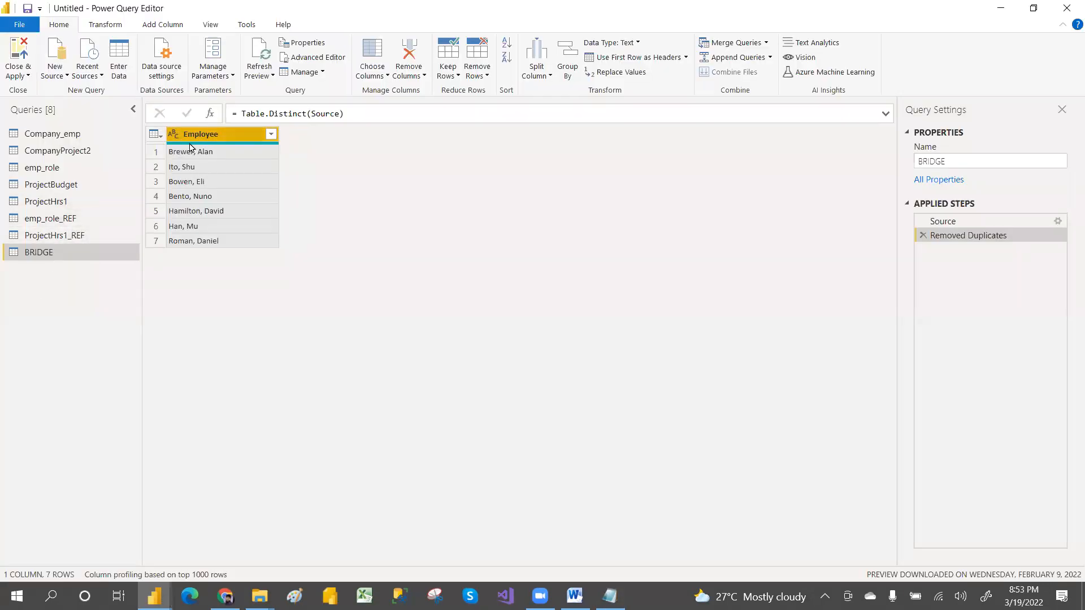
left_click(70, 218)
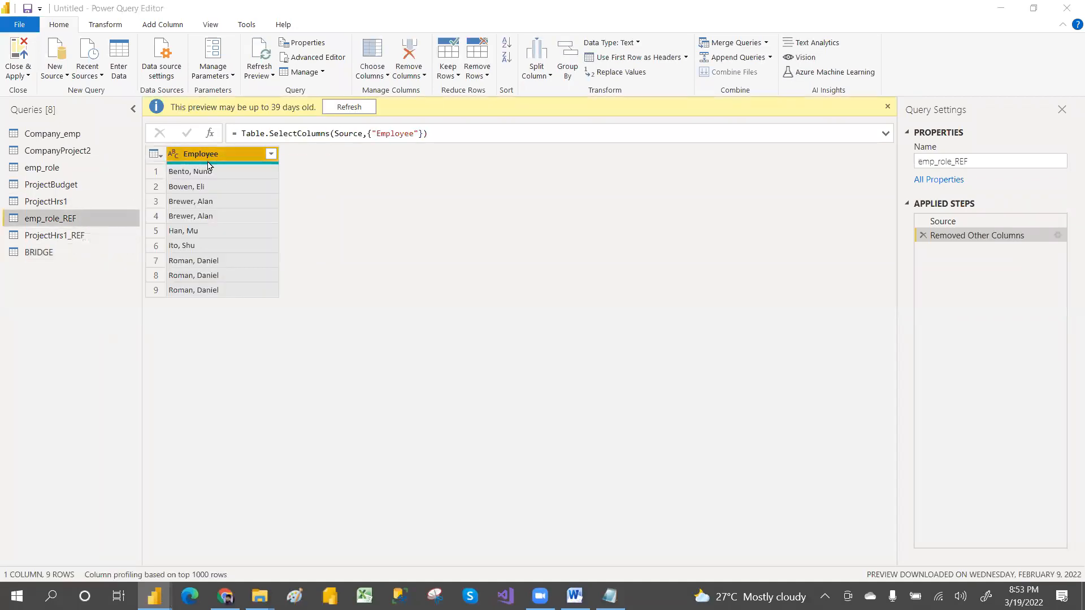
key("alt+Tab")
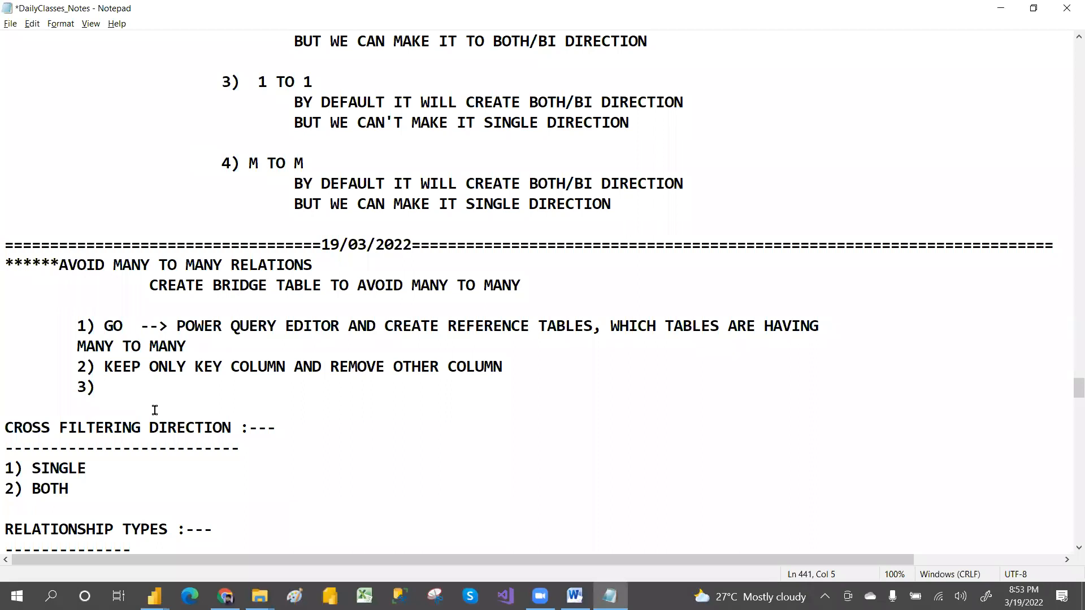
type("RENAME ")
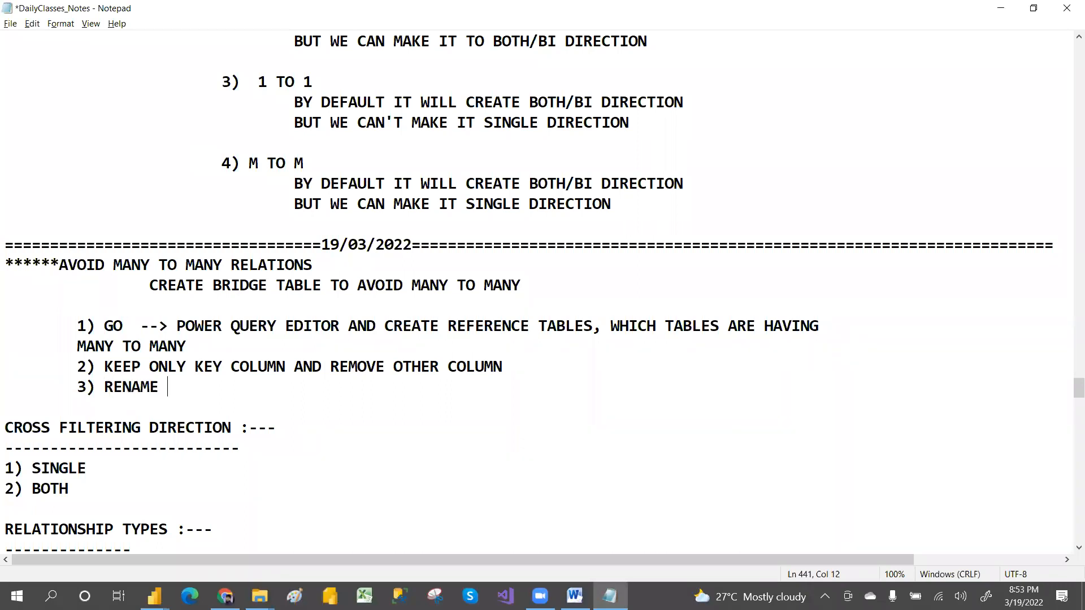
type("KEY COLUMN")
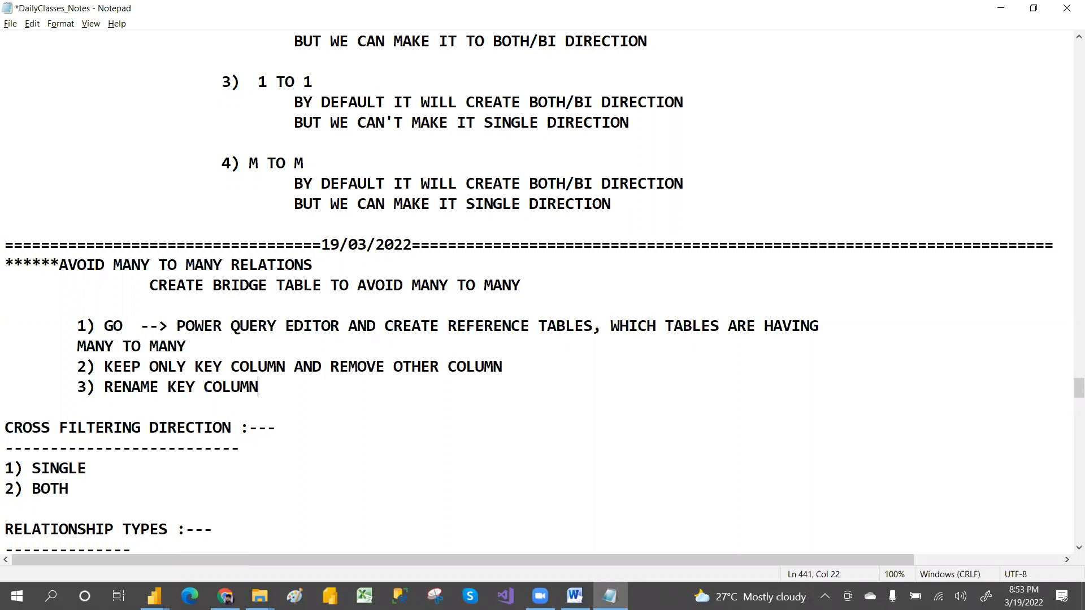
Extend item 3 of the notes to read "RENAME KEY COLUMN NAME, WHY BCZ IF APPENED".
type(", WHY BCZ")
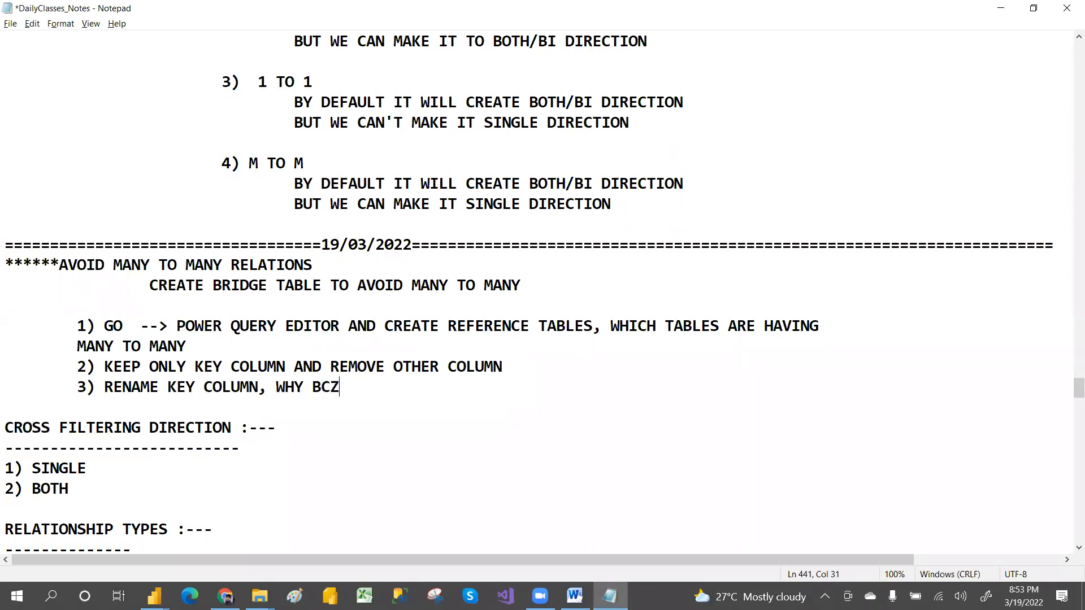
type("F APPENED")
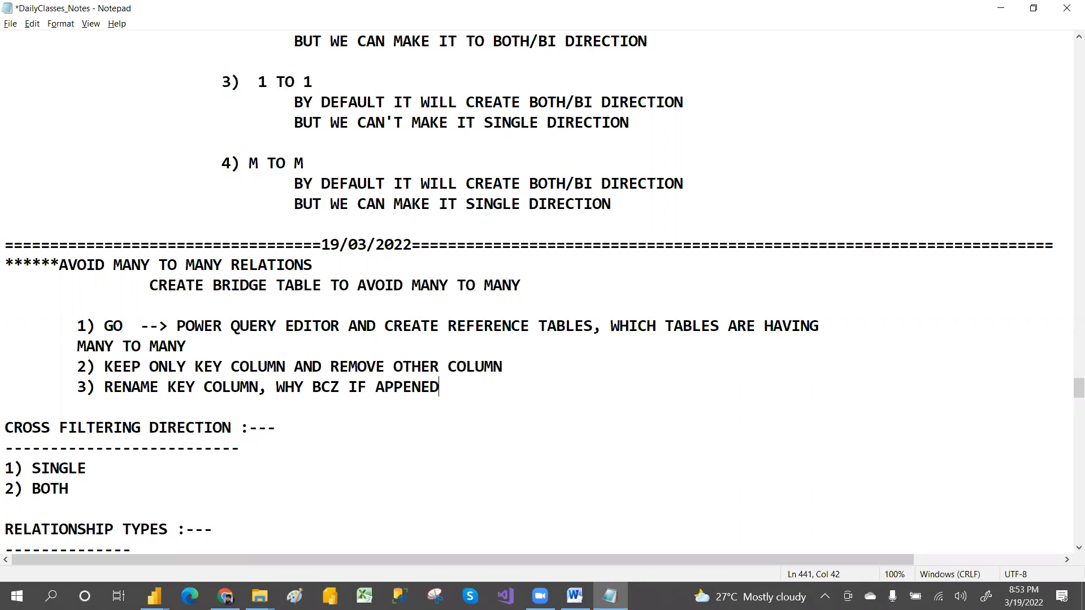
left_click(257, 383)
type("NAME")
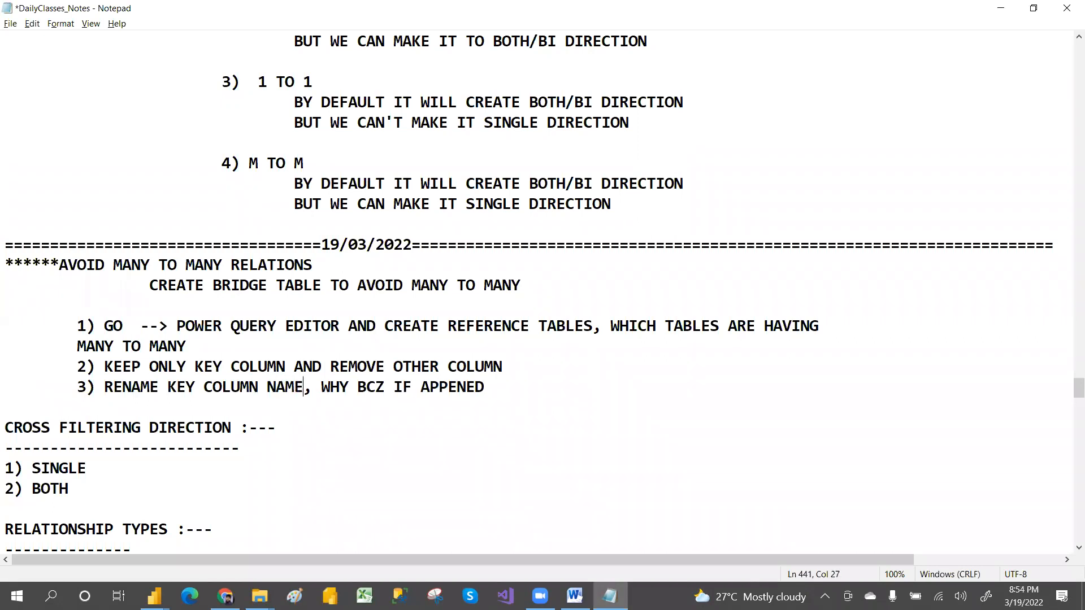
Review ProjectHrs1, emp_role_REF and BRIDGE in Power Query Editor, then delete ", WHY BCZ IF APPENED" from item 3 in the Notepad notes.
key("alt+Tab")
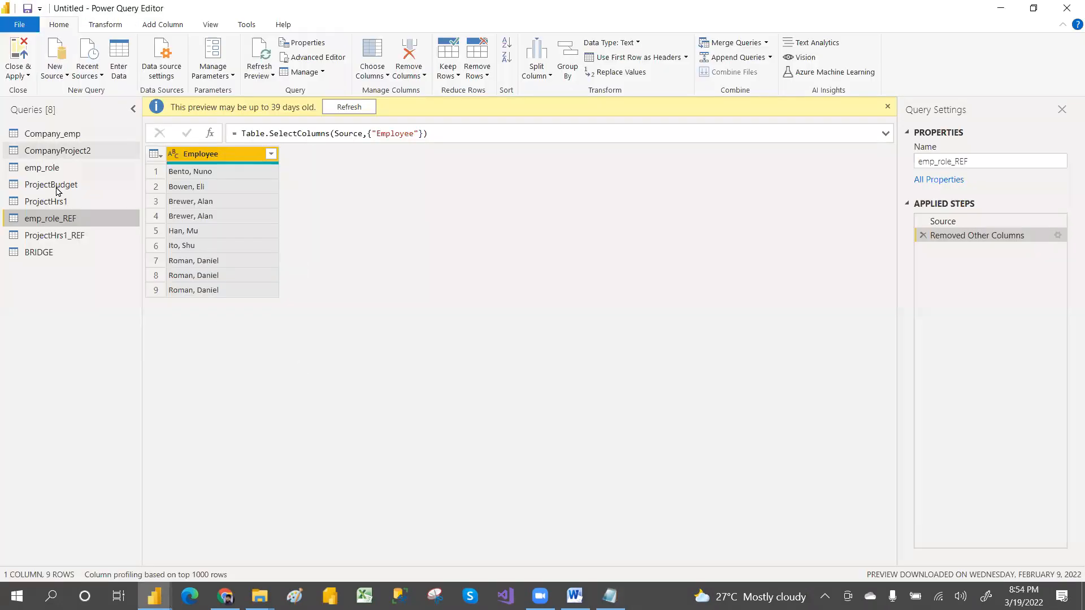
left_click(63, 204)
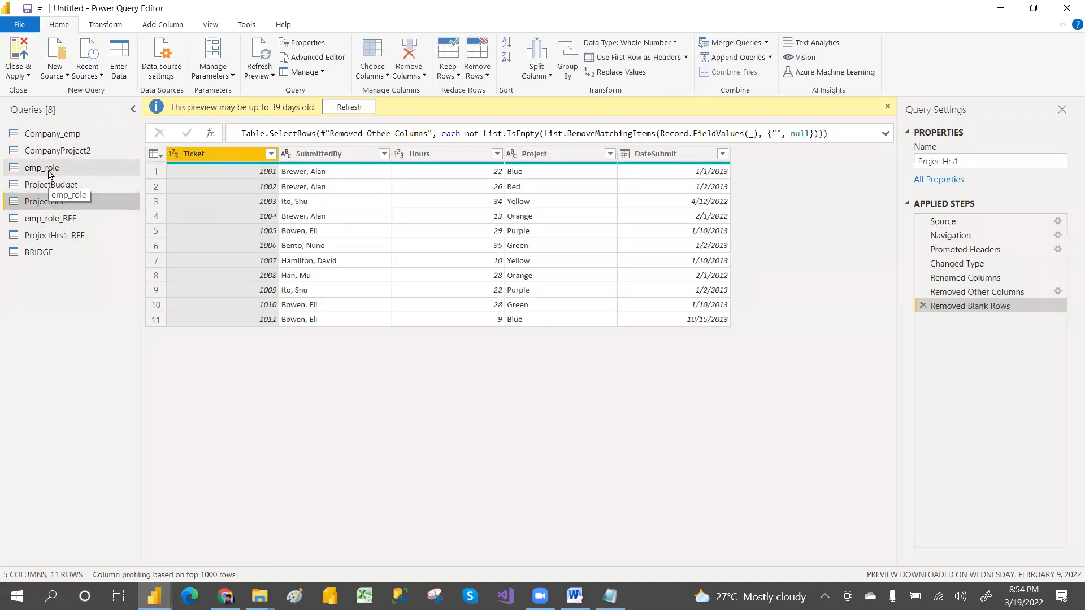
left_click(72, 219)
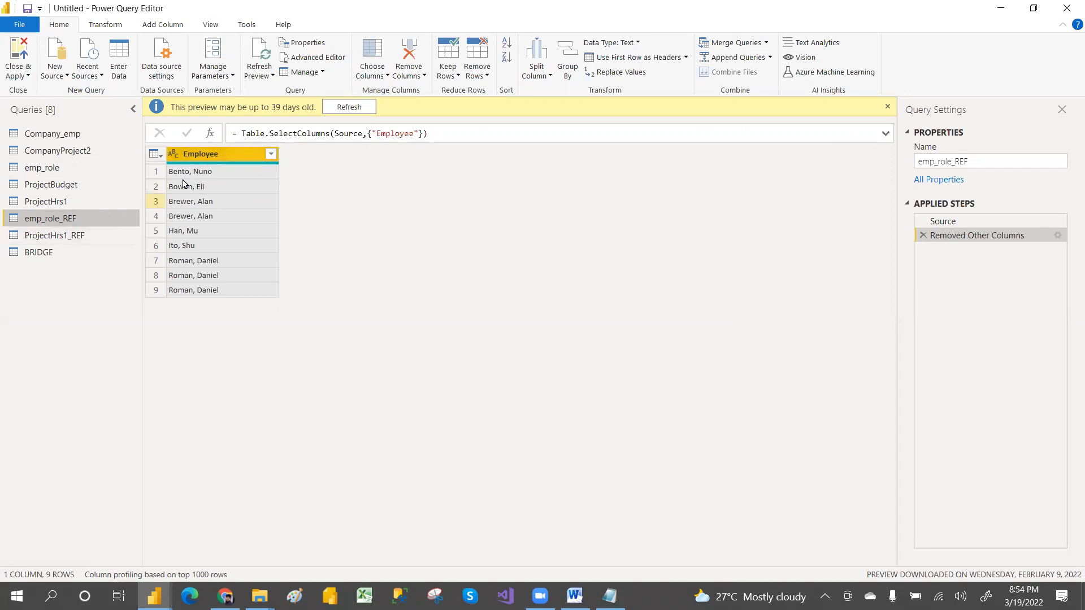
left_click(68, 252)
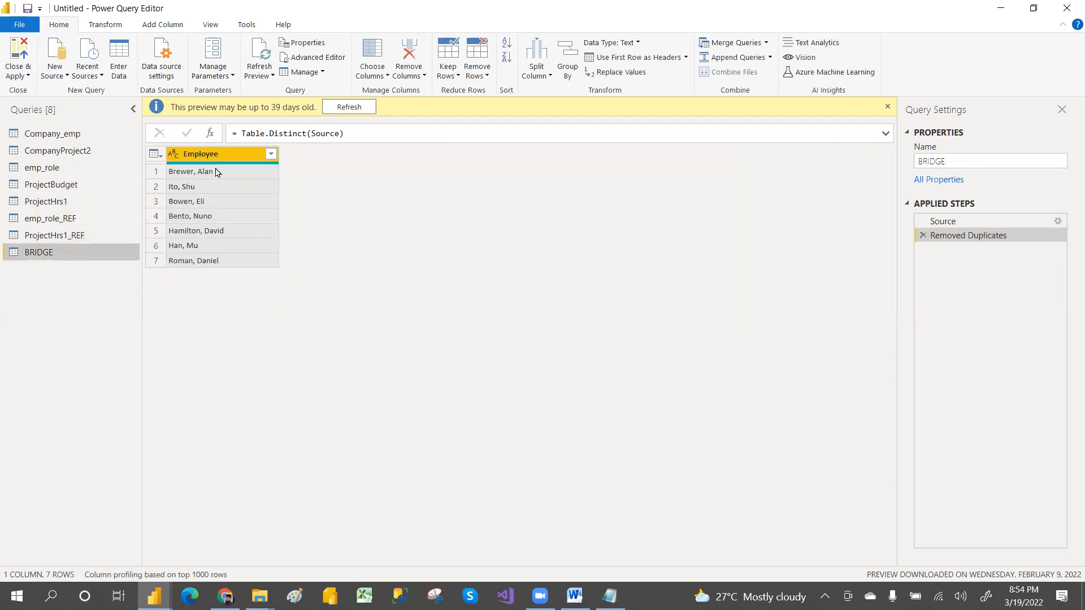
key("alt+Tab")
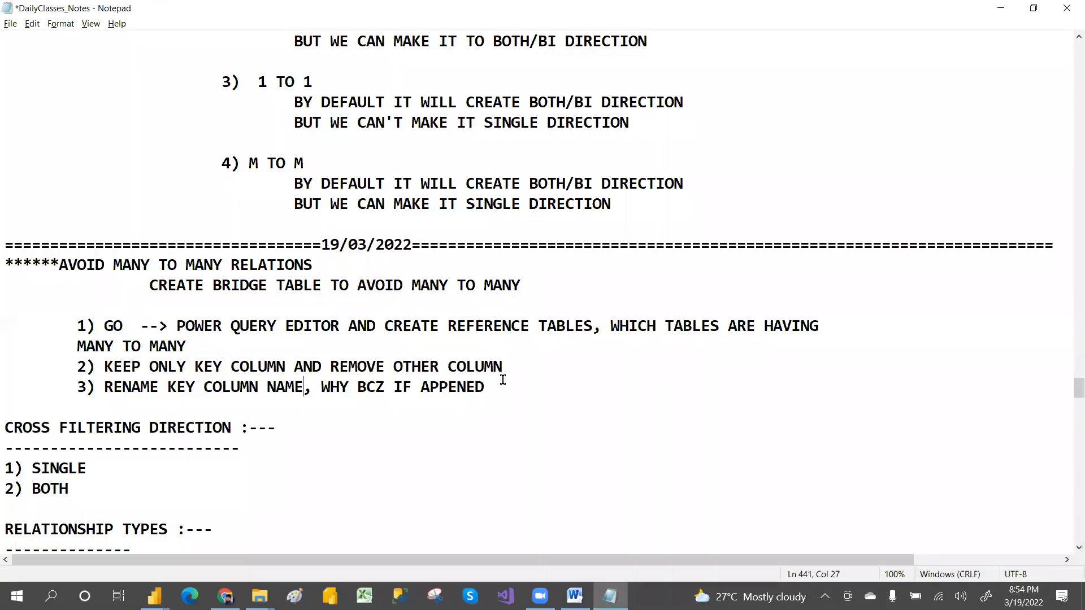
left_click_drag(496, 383, 305, 390)
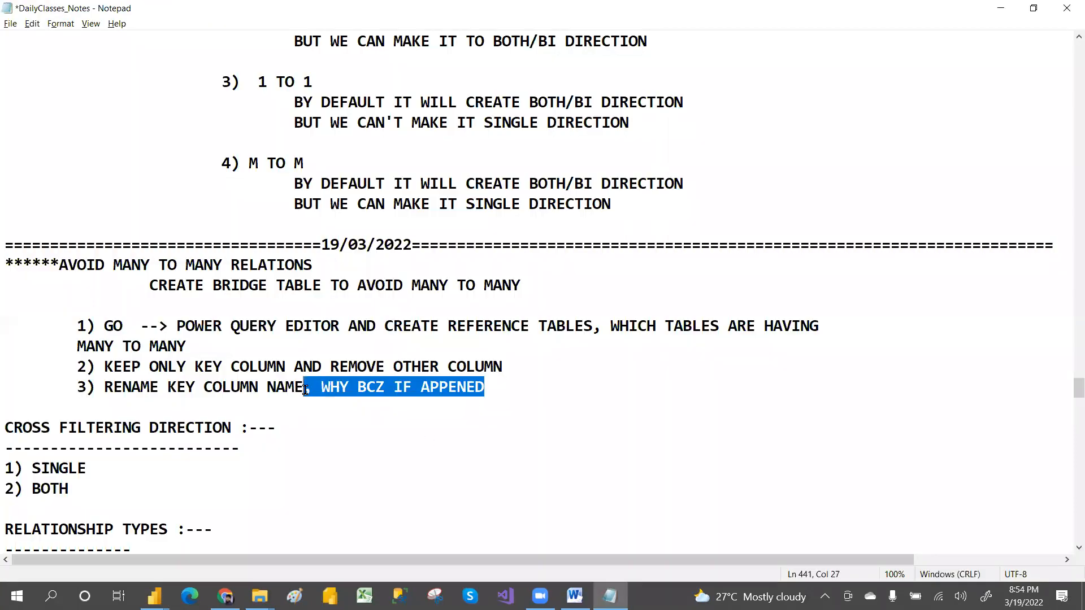
key("BackSpace")
Add an indented item below item 3 reading "4) APPEND BOTH REFRENCE TABLE AND RT CLK AND REMOVE DUPLICATE".
key("Return")
key("Tab")
type("4) APPEND")
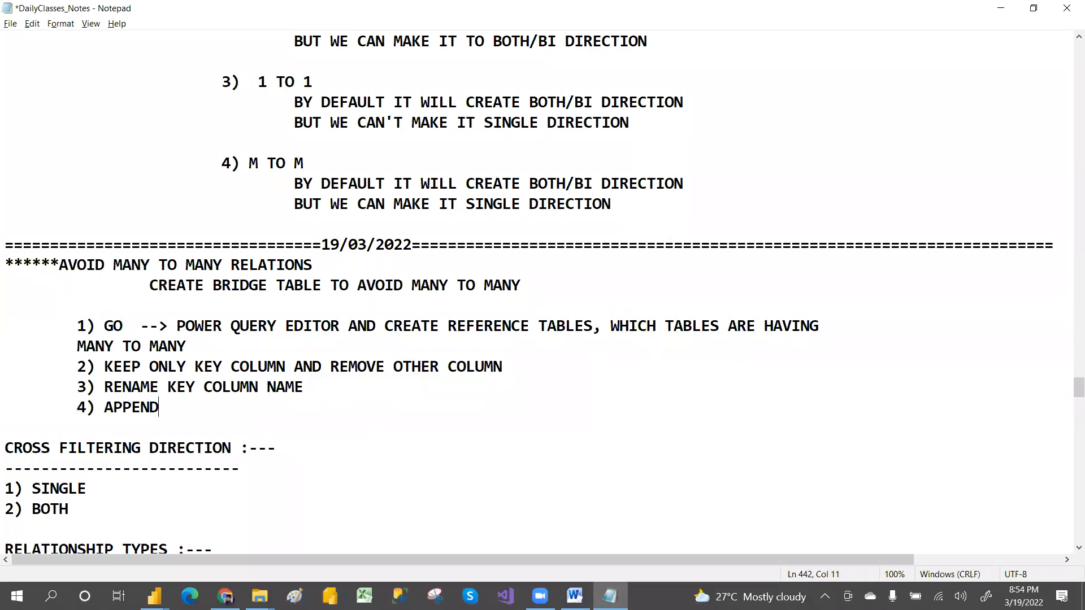
key("BackSpace")
type("D BOTH REFRENCE TABLE AND REMOVE DUP")
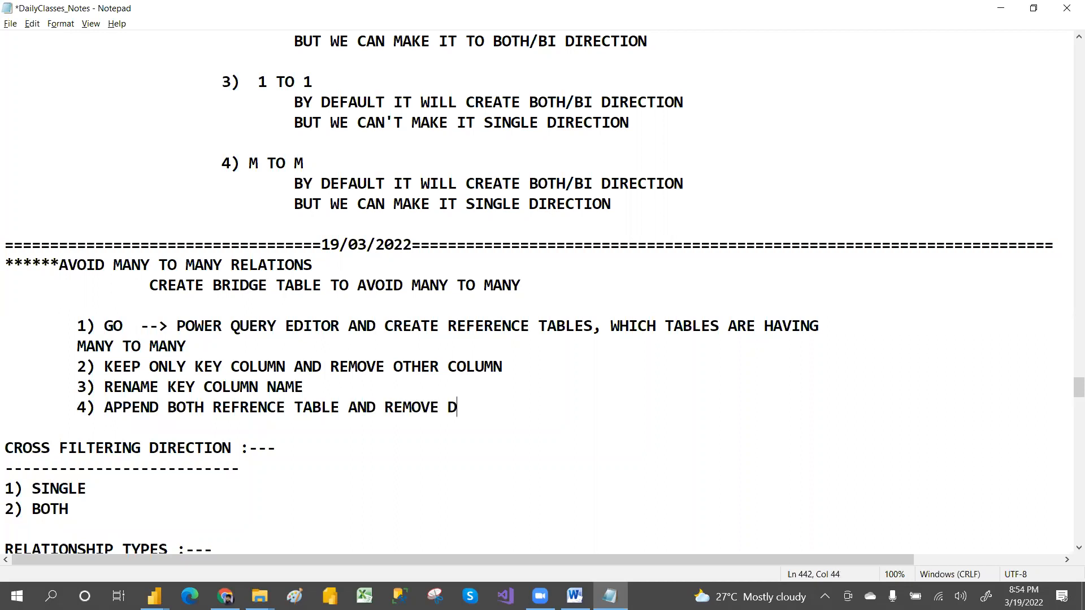
key("BackSpace")
key("BackSpace")
key("BackSpace")
key("BackSpace")
key("BackSpace")
key("BackSpace")
key("BackSpace")
key("BackSpace")
key("BackSpace")
key("BackSpace")
type("RT CLK AND")
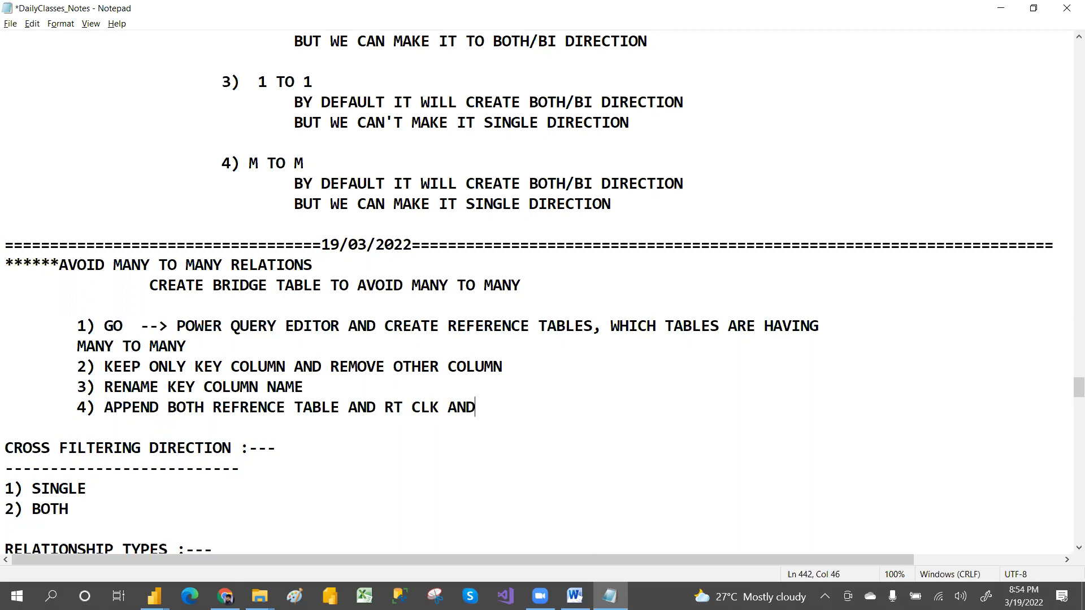
type(" REMOVE")
key("BackSpace")
type("VE DUPLICATE")
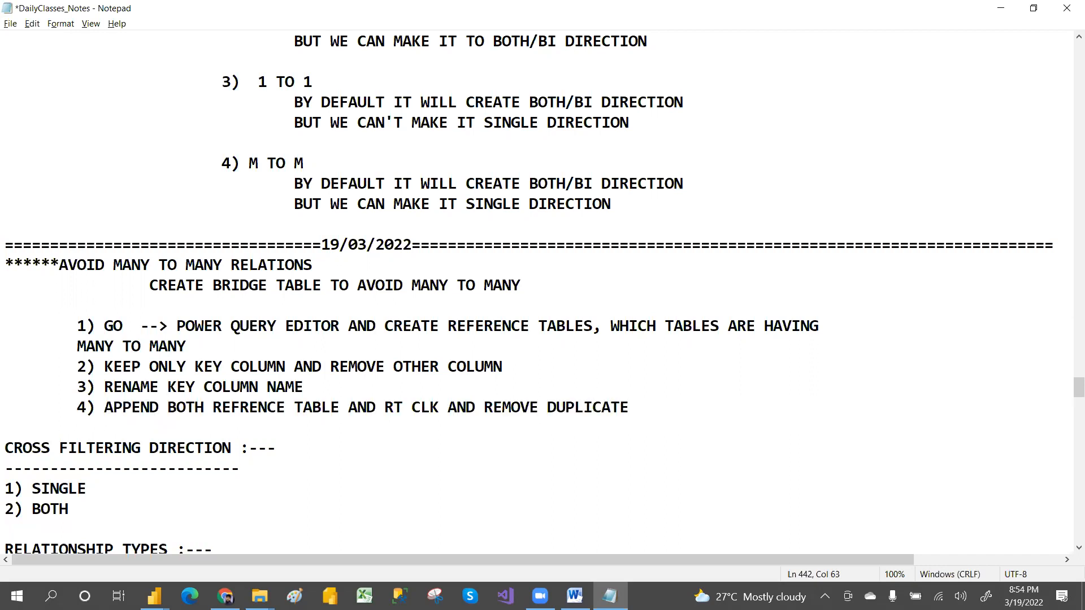
type(" (")
key("BackSpace")
Add an indented item below item 4 reading "5) RENAMED AS BRIDGE TABLE".
key("Return")
key("Tab")
type("5) RENA")
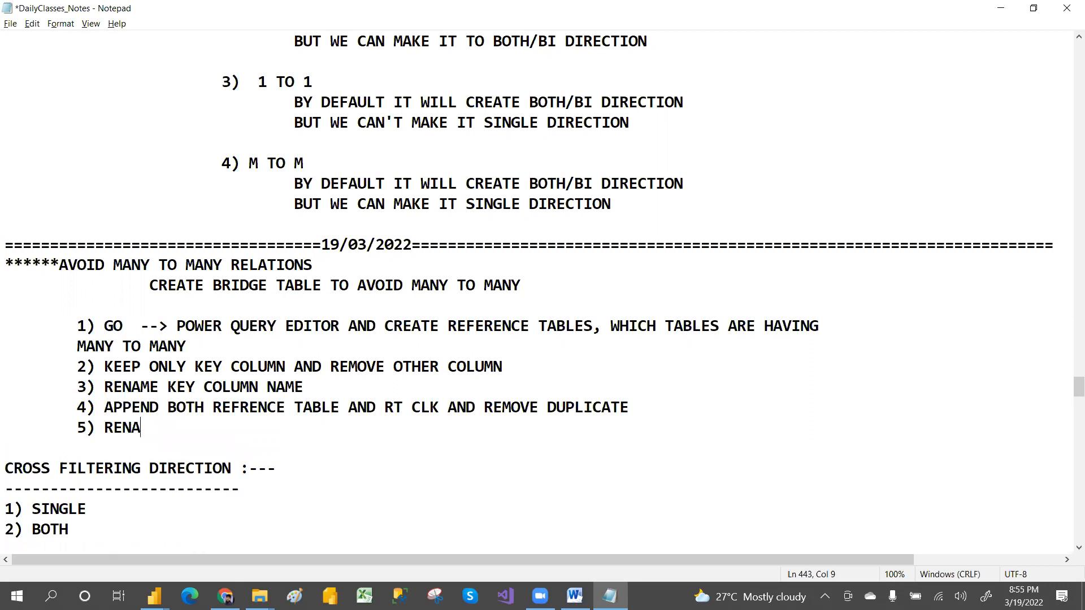
type("MED AS BRIG")
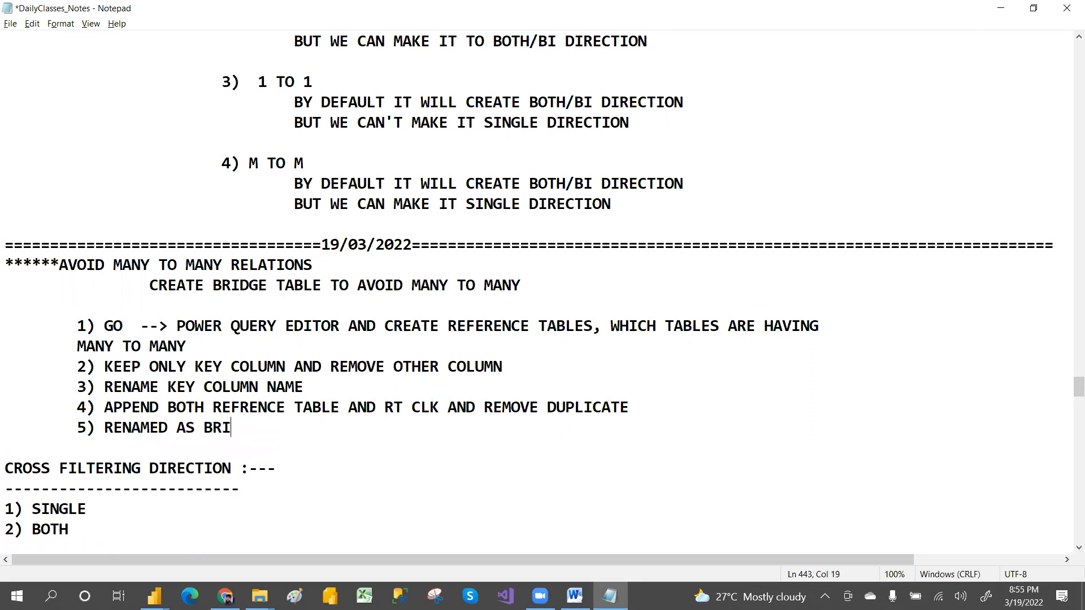
key("BackSpace")
type("DGE TABLE")
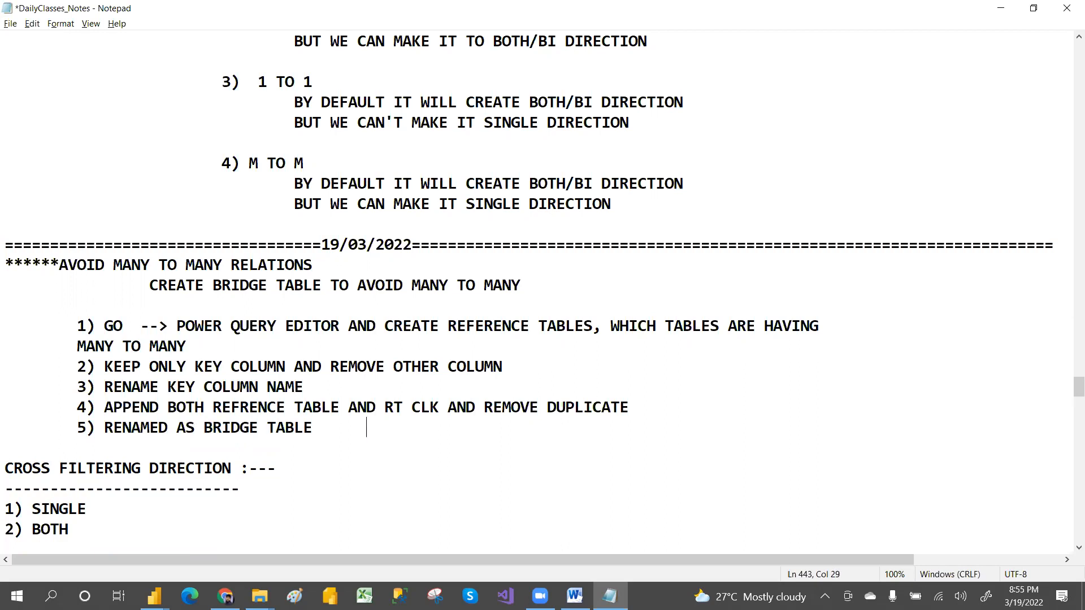
Switch to Power Query Editor, review the two reference queries, and disable loading for emp_role_REF and ProjectHrs1_REF.
key("alt+Tab")
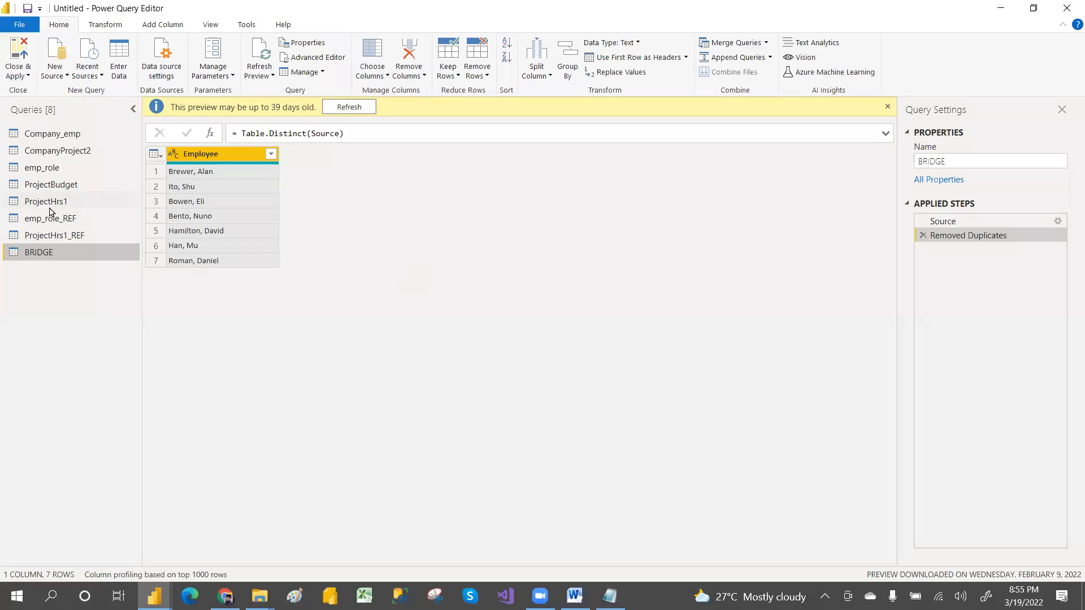
left_click(61, 223)
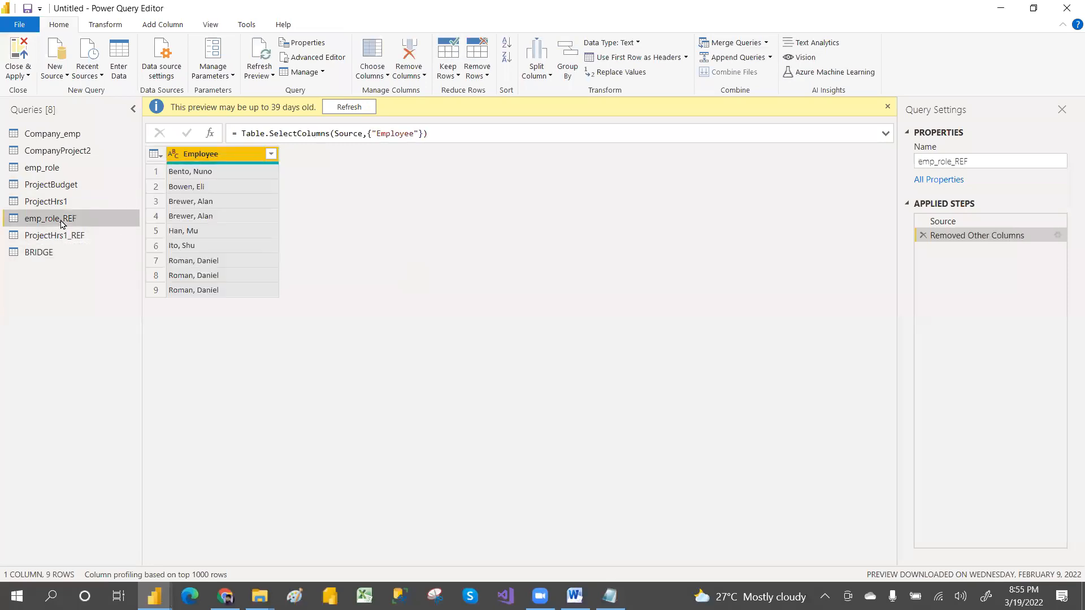
left_click(73, 237)
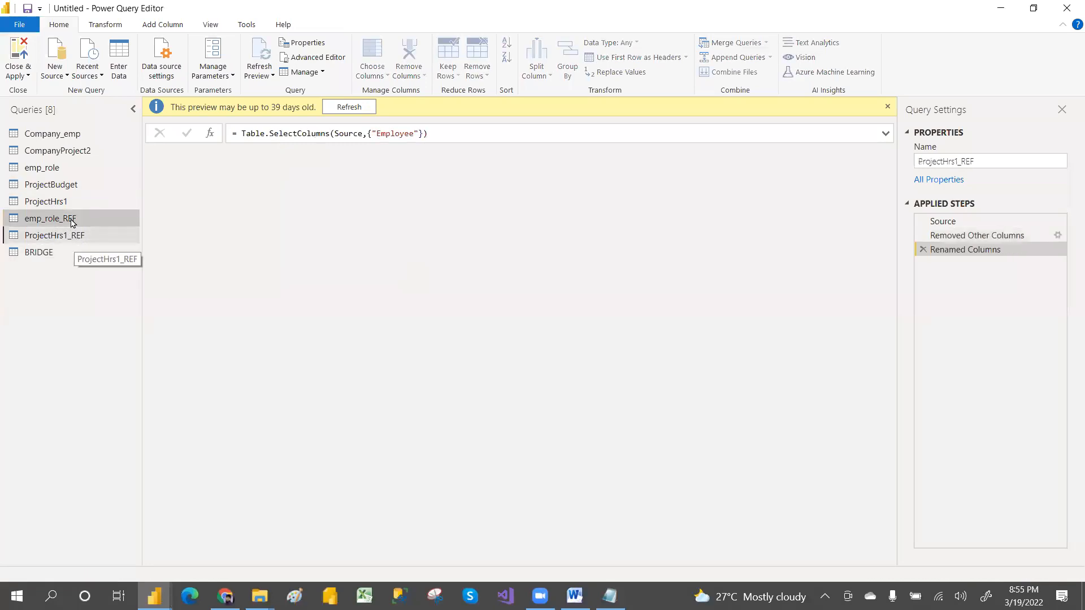
left_click(72, 220)
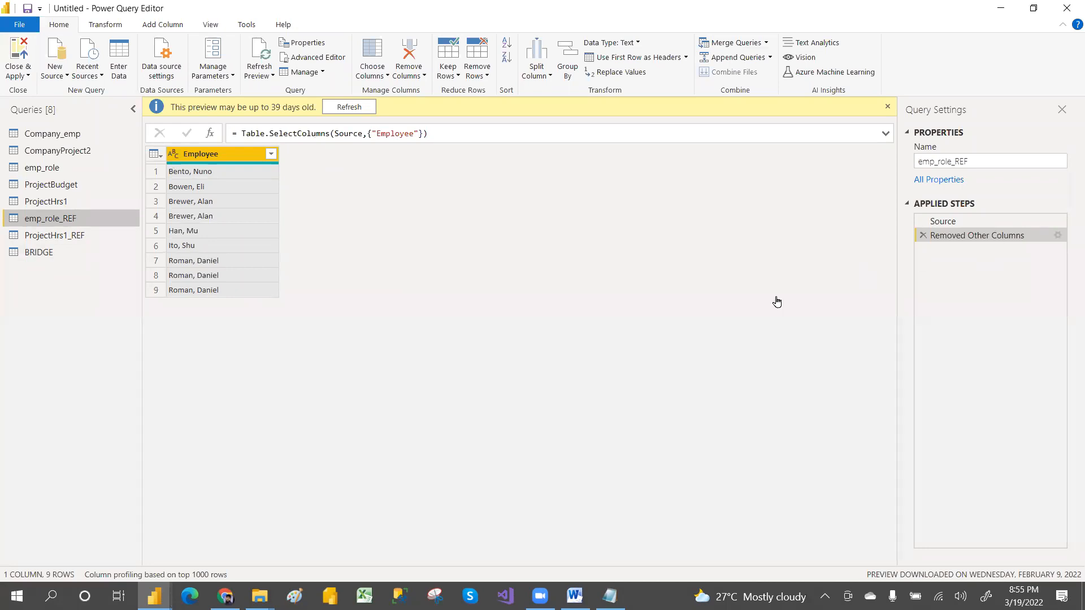
right_click(63, 223)
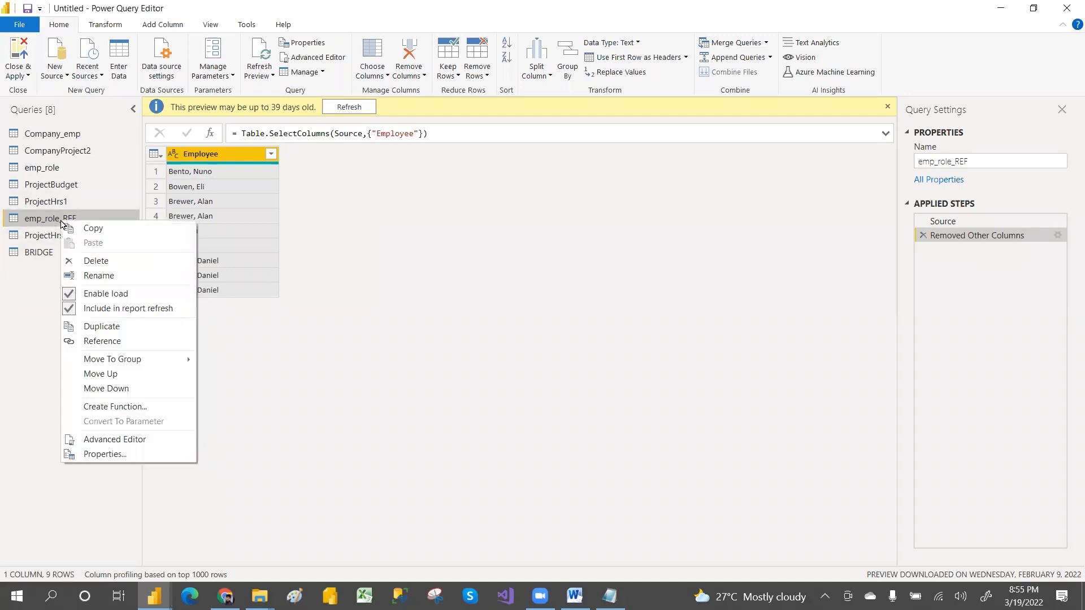
left_click(70, 294)
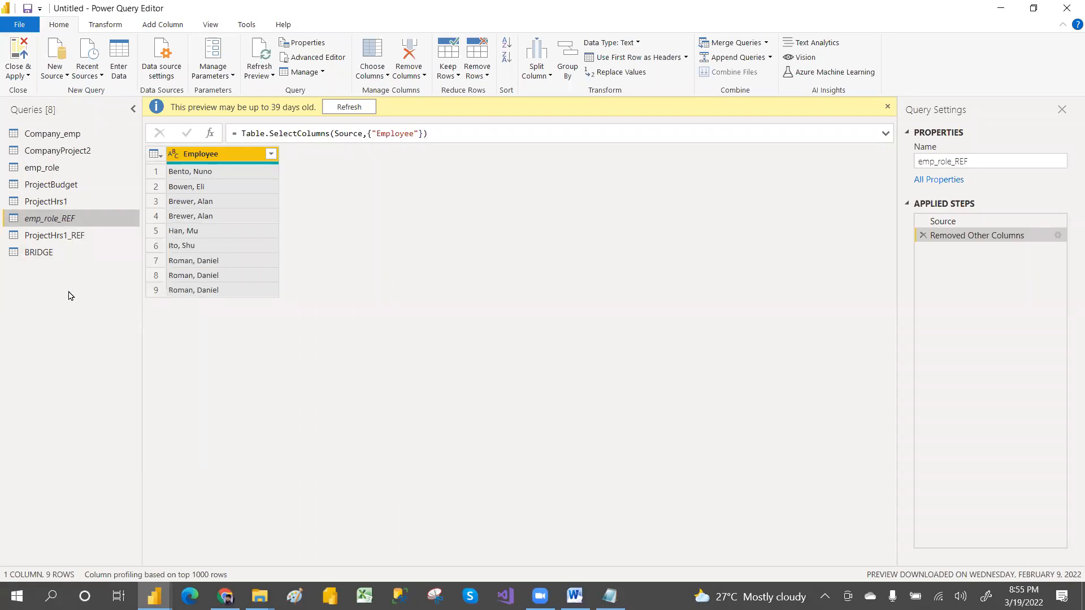
right_click(71, 236)
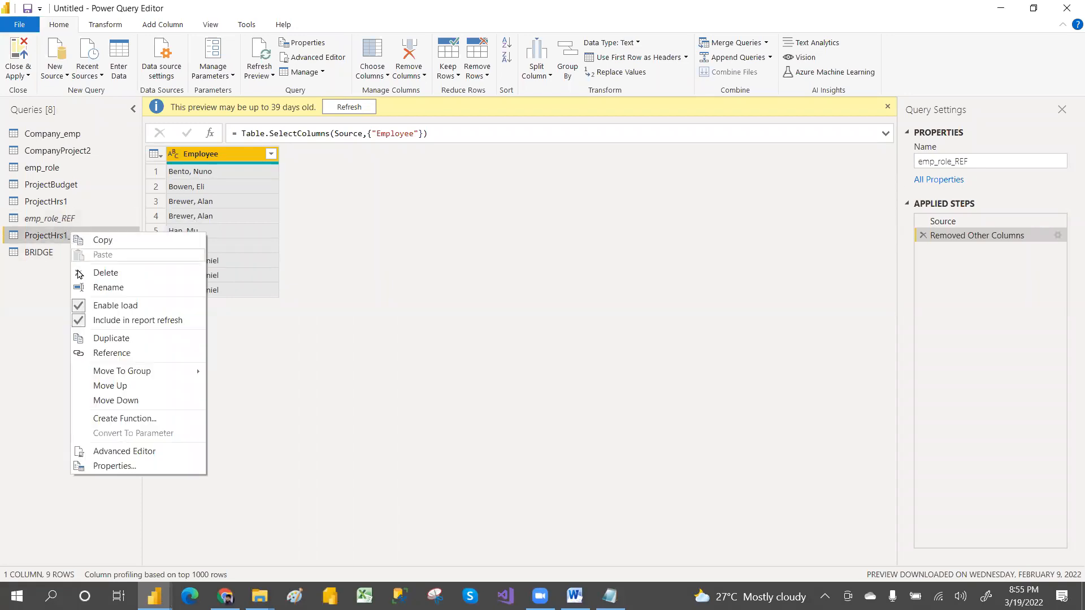
left_click(79, 304)
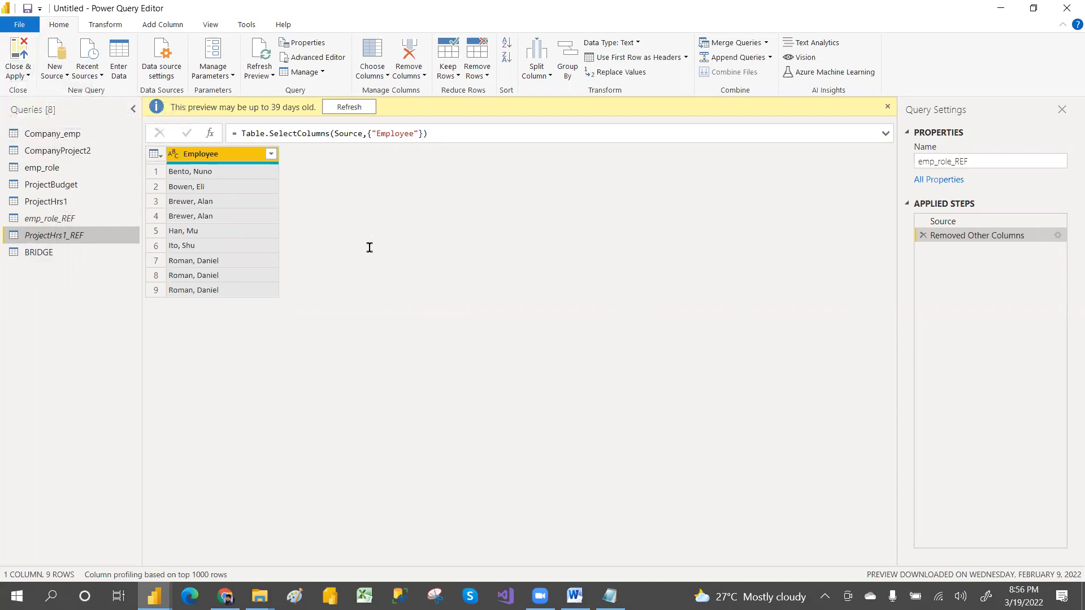
Switch to the model view in Power BI Desktop and delete the relationship between BRIDGE and emp_role.
key("alt+Tab")
key("alt+Tab")
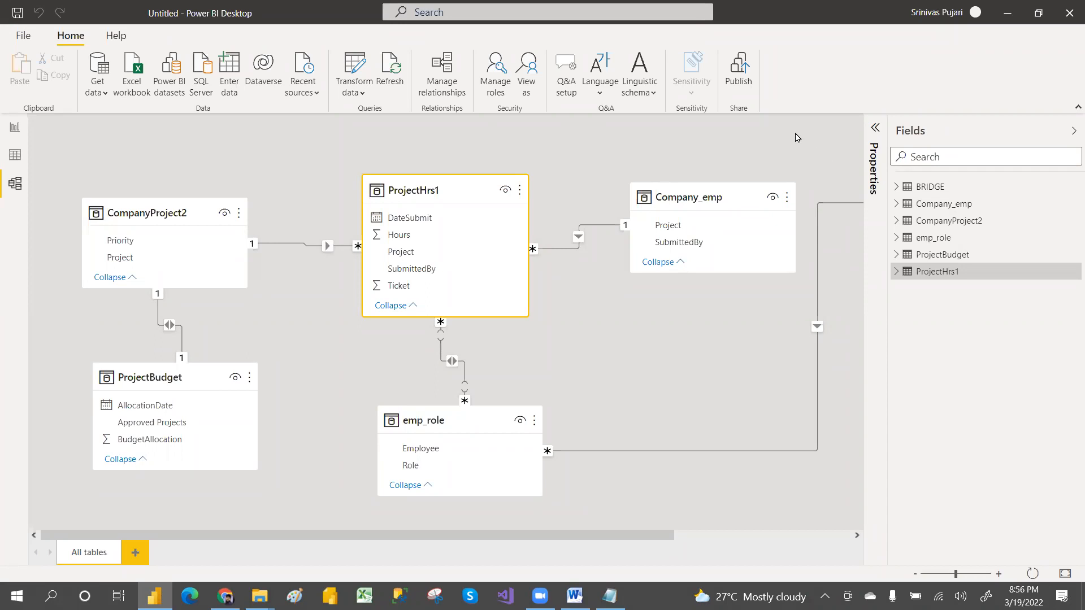
right_click(665, 452)
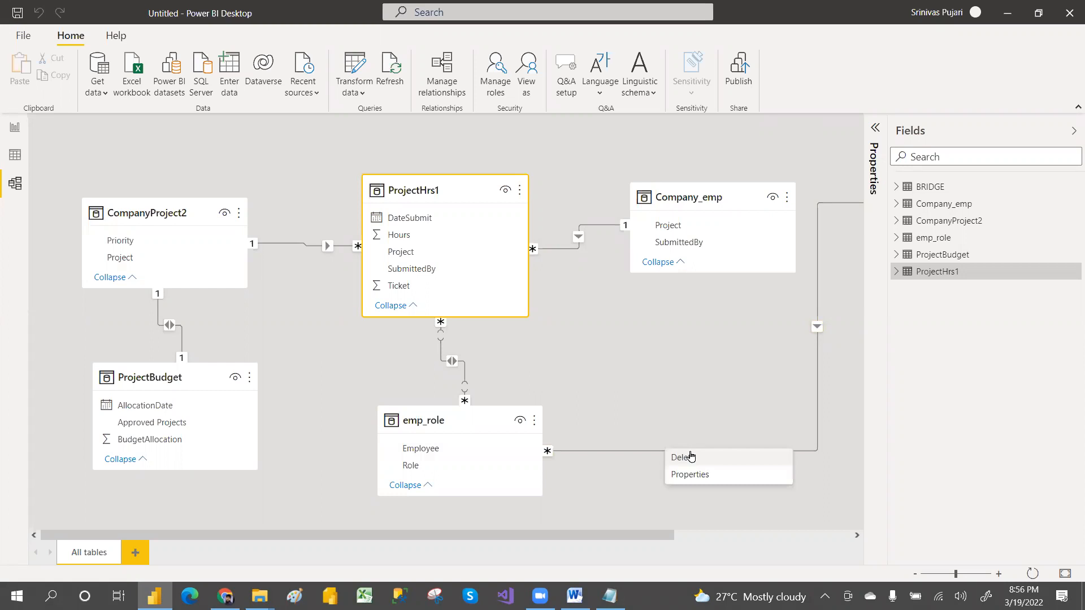
left_click(690, 456)
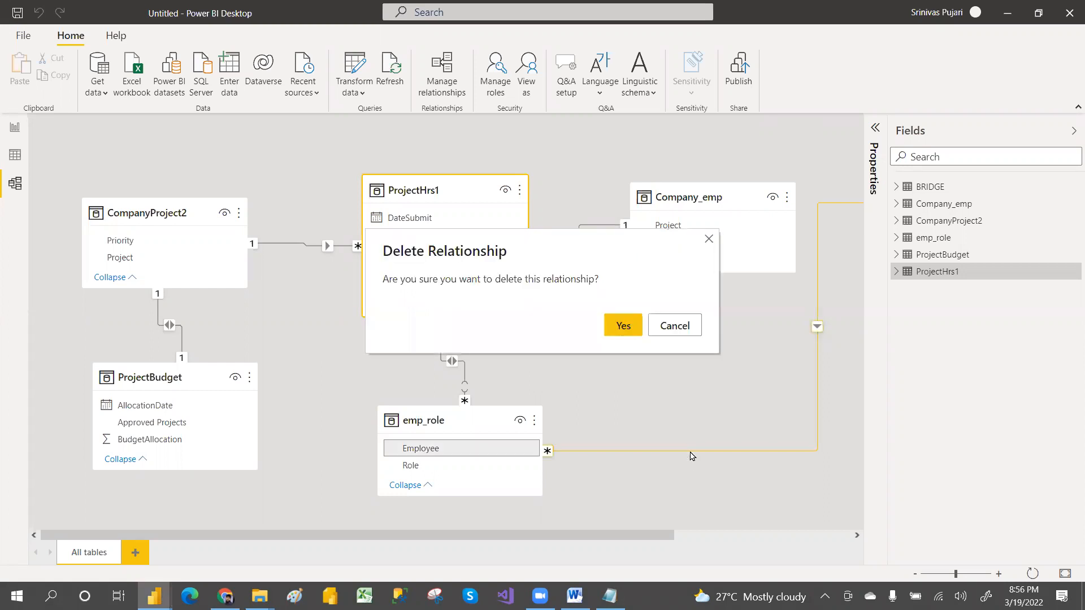
left_click(624, 326)
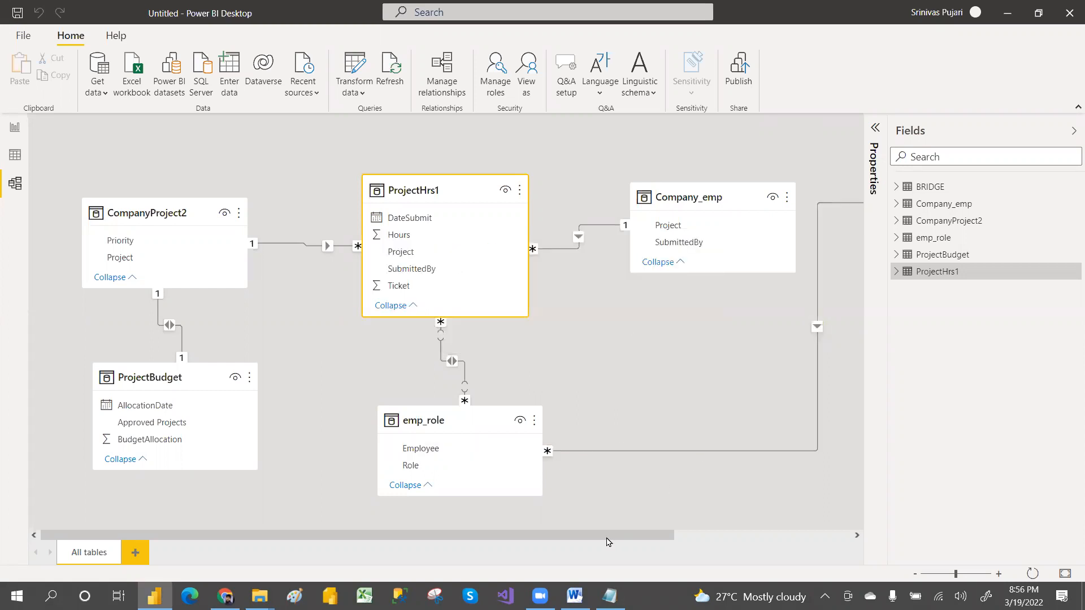
Move the BRIDGE table just below ProjectHrs1 and Company_emp, and place emp_role beneath it in the model diagram.
left_click_drag(609, 541, 787, 507)
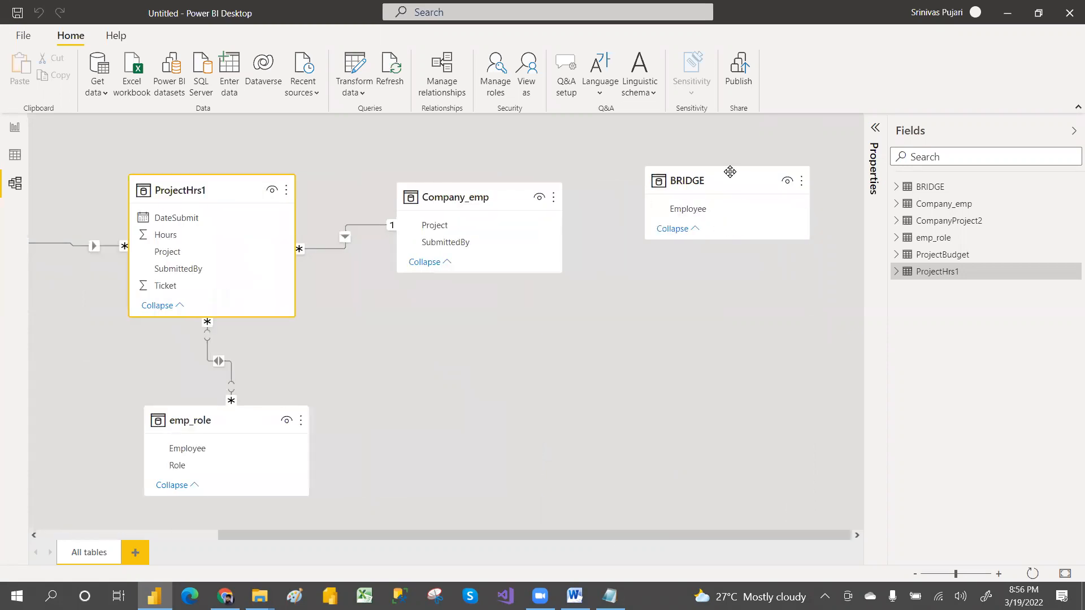
left_click_drag(729, 208, 586, 328)
left_click_drag(467, 425, 619, 480)
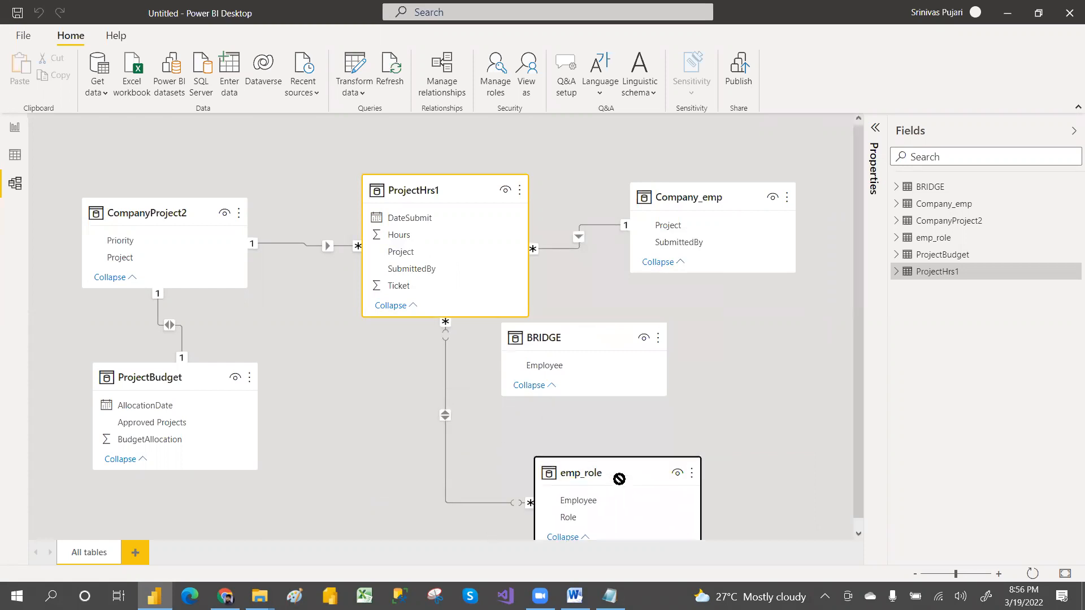
Delete the many-to-many relationship between ProjectHrs1 and emp_role.
right_click(446, 390)
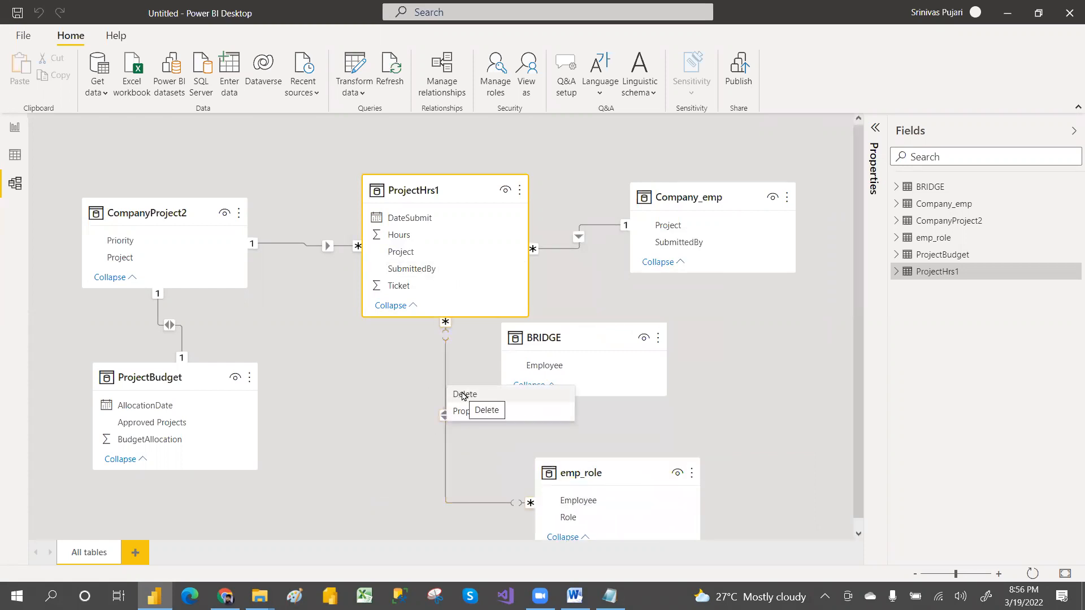
left_click(462, 394)
left_click(620, 322)
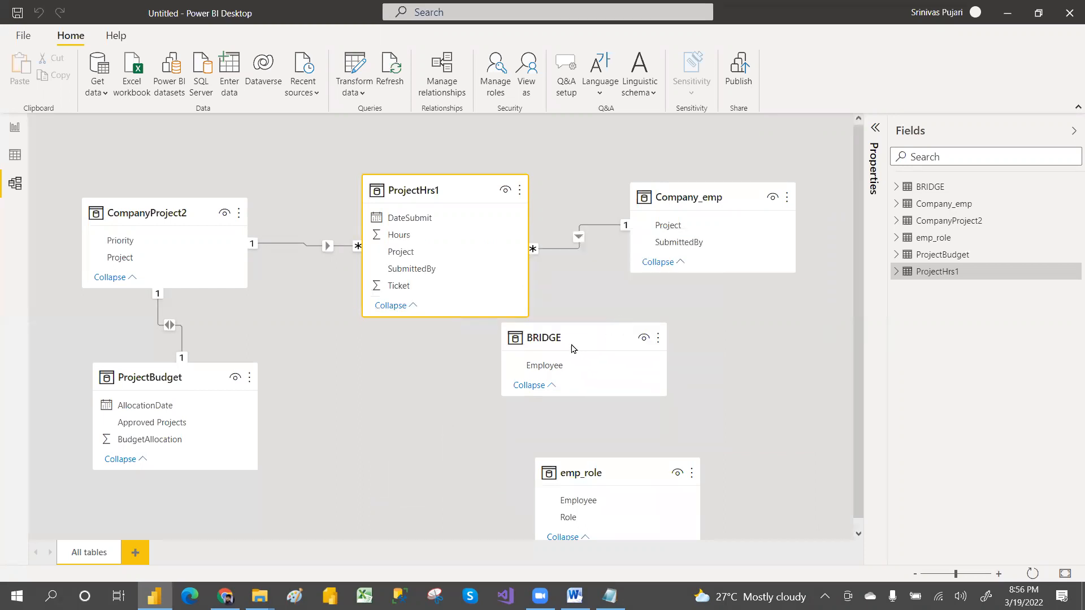
Center BRIDGE below ProjectHrs1 and relate its Employee column to SubmittedBy in ProjectHrs1 and Employee in emp_role.
left_click_drag(570, 338, 505, 371)
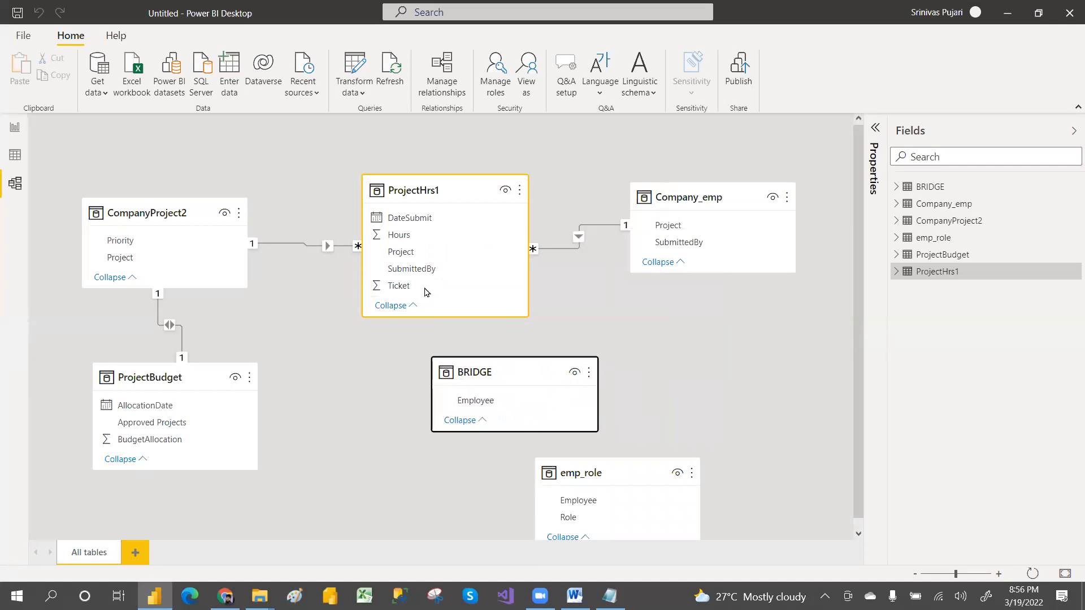
left_click_drag(420, 268, 480, 399)
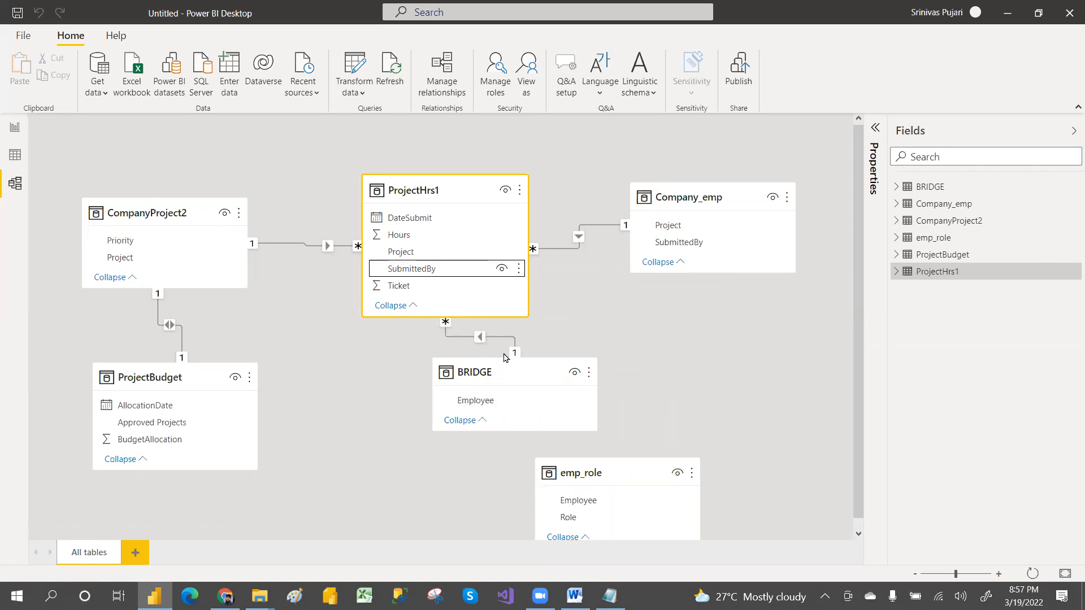
left_click_drag(484, 406, 581, 501)
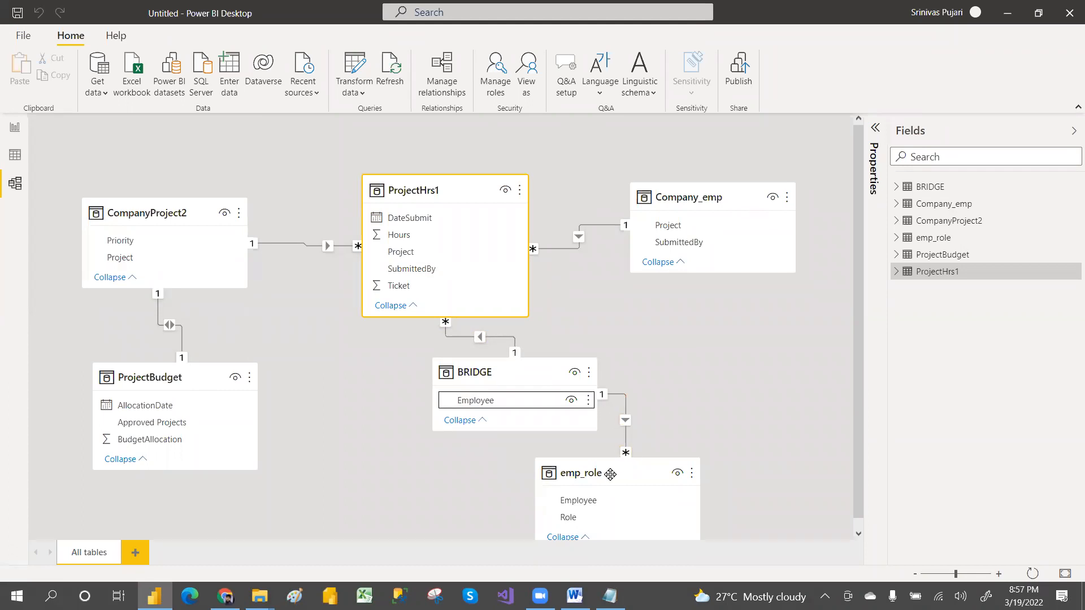
Move BRIDGE directly below ProjectHrs1 and place emp_role beside it in the model diagram, then select SubmittedBy in ProjectHrs1.
left_click_drag(599, 475, 737, 433)
left_click_drag(479, 370, 392, 396)
left_click_drag(752, 431, 686, 434)
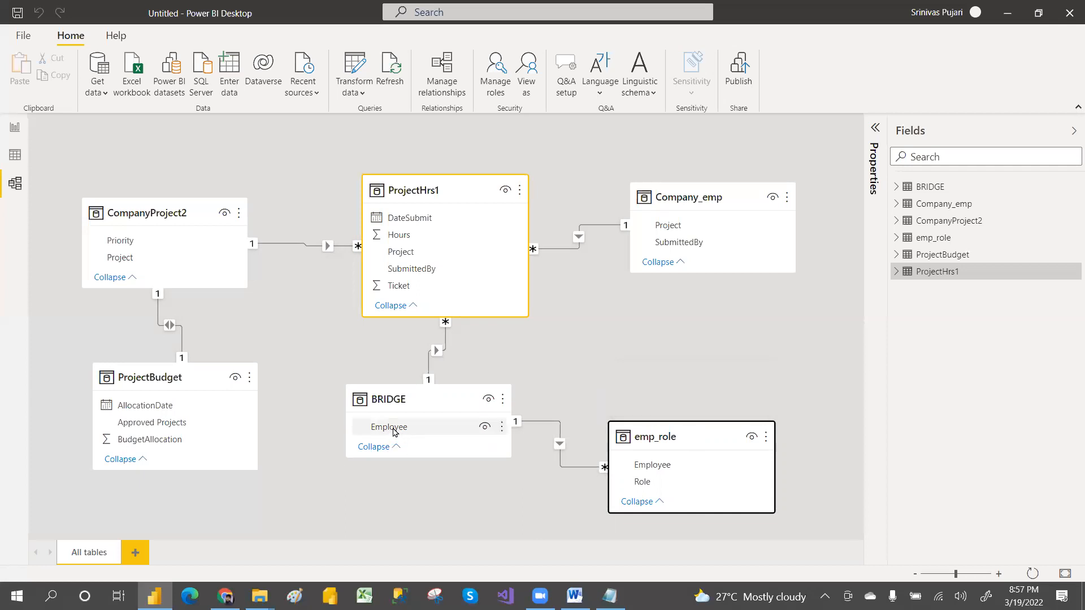
left_click(430, 269)
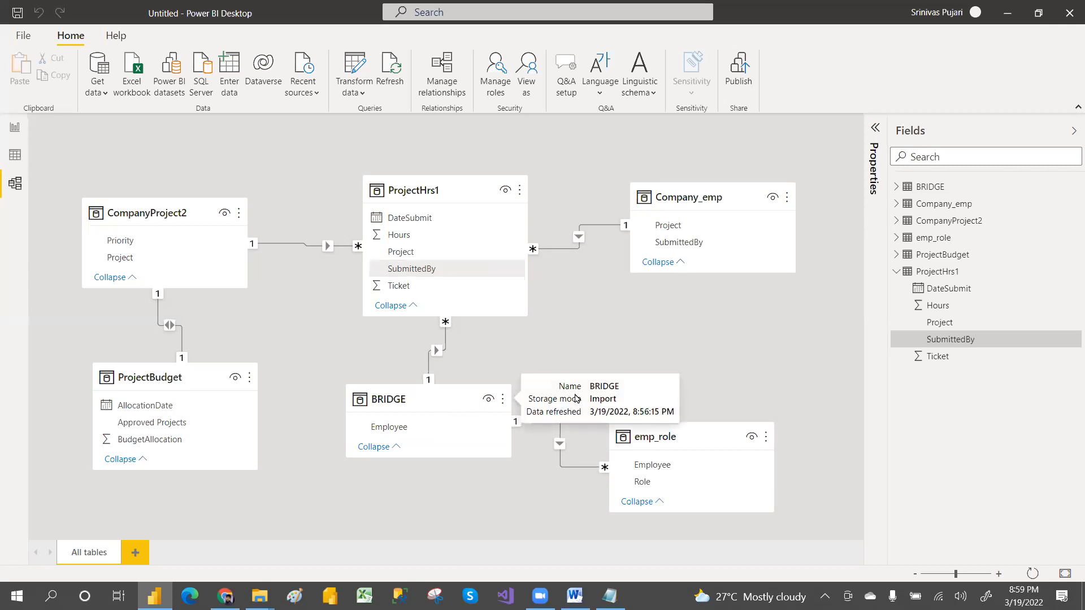
Switch to the Notepad class notes and add point 6: "DISABLE LOAD FOR REFERENCE --> TO AVOID UNNERSARY TABLES INTO MODELING".
key("alt+Tab")
key("Return")
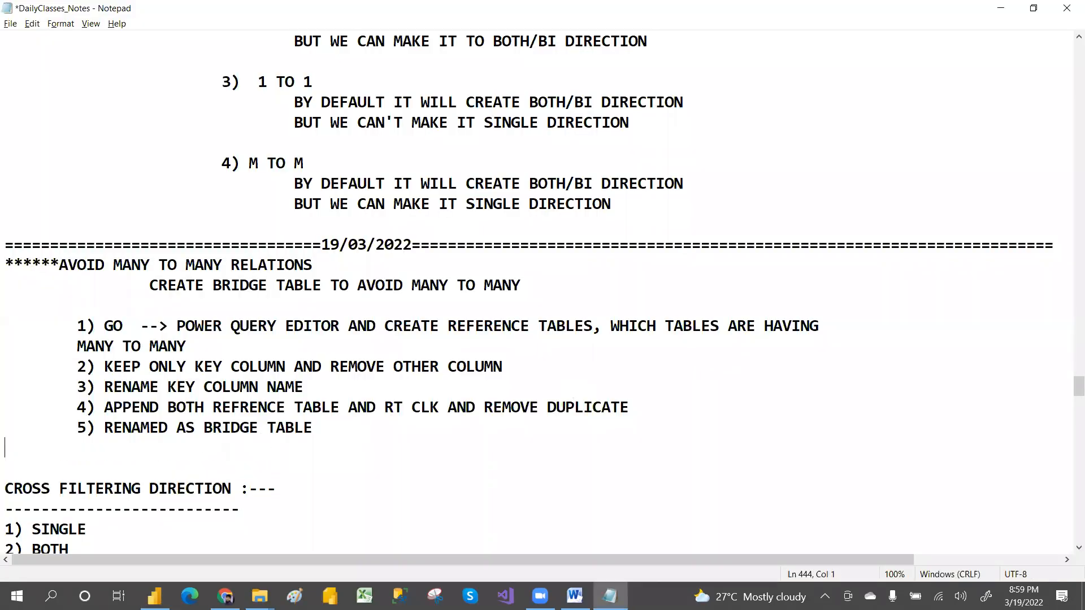
type("6) DISABLE")
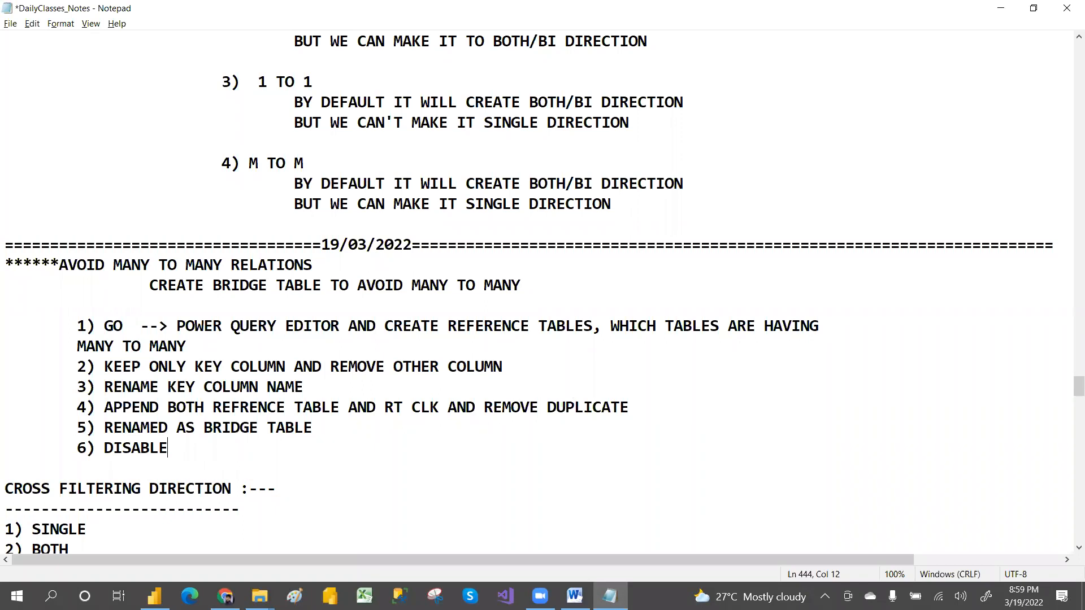
type(" LOAD FOR REF")
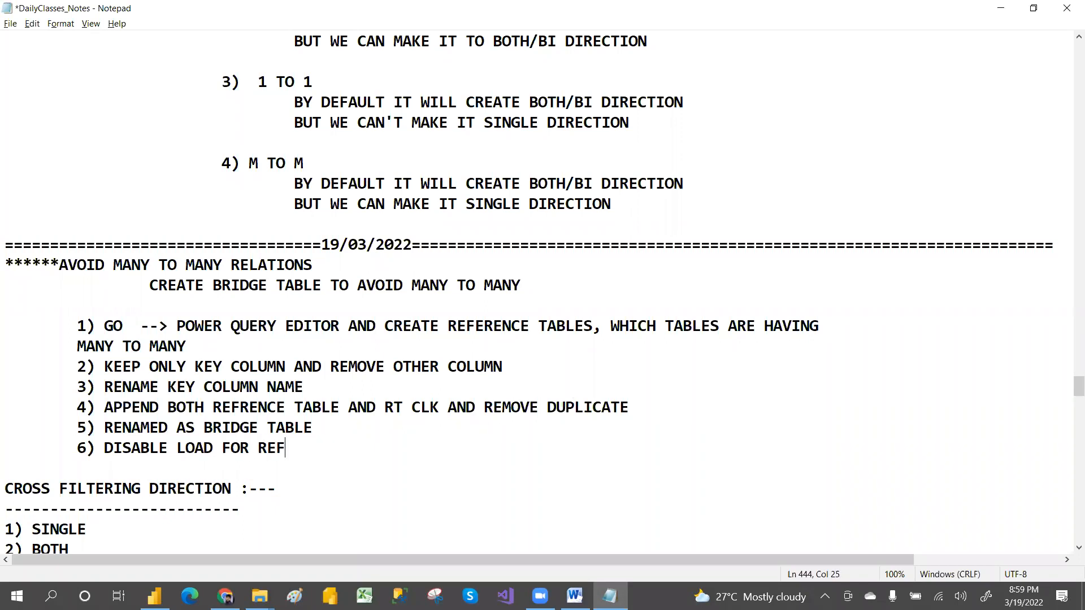
type("ERENCE -->")
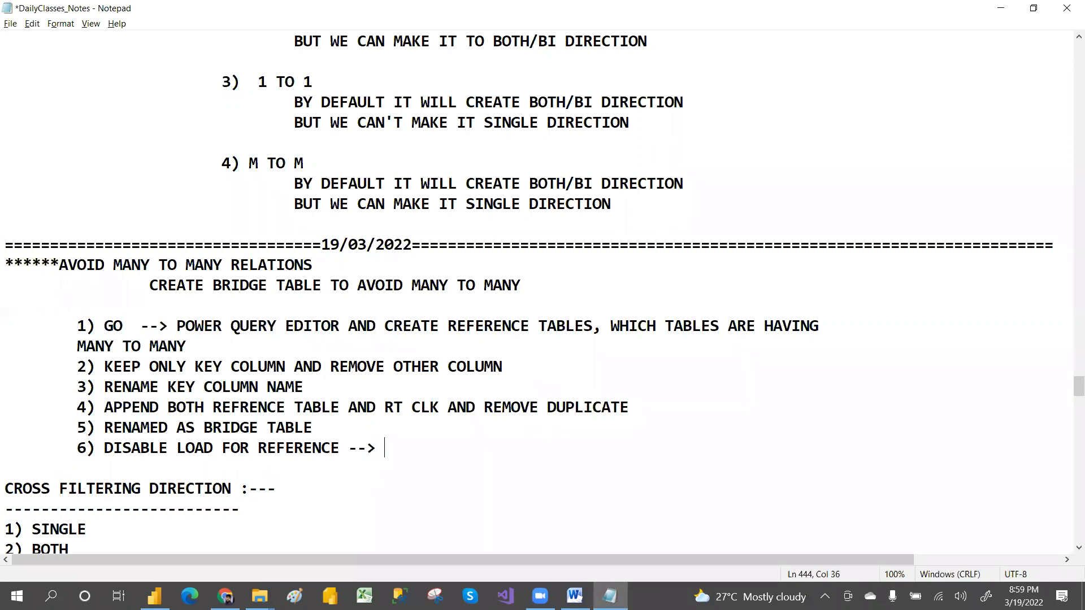
type(" TO AVOID")
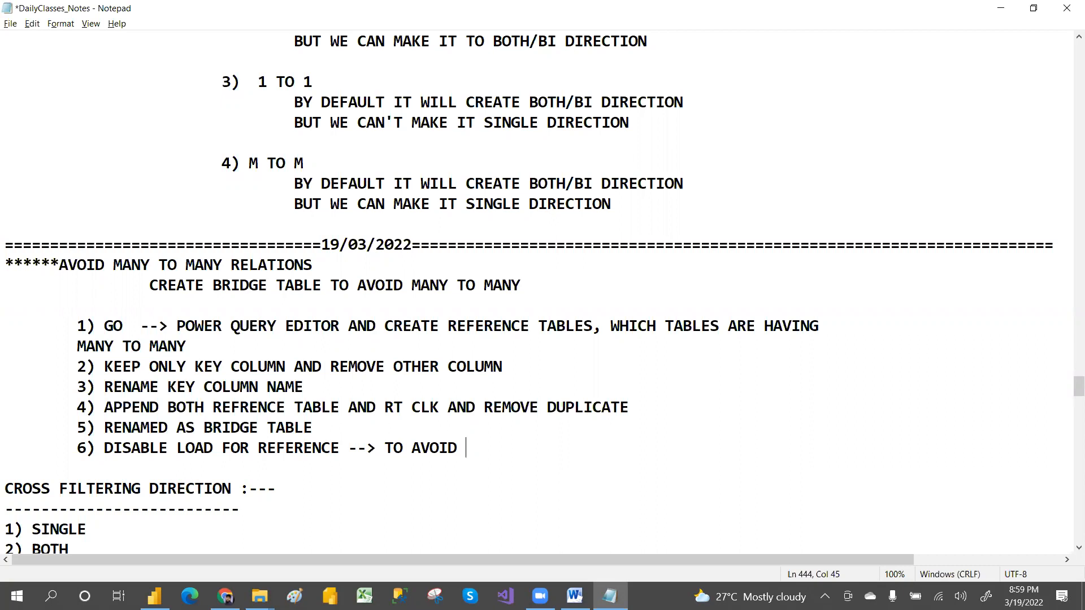
type("UNNERSARY TAB")
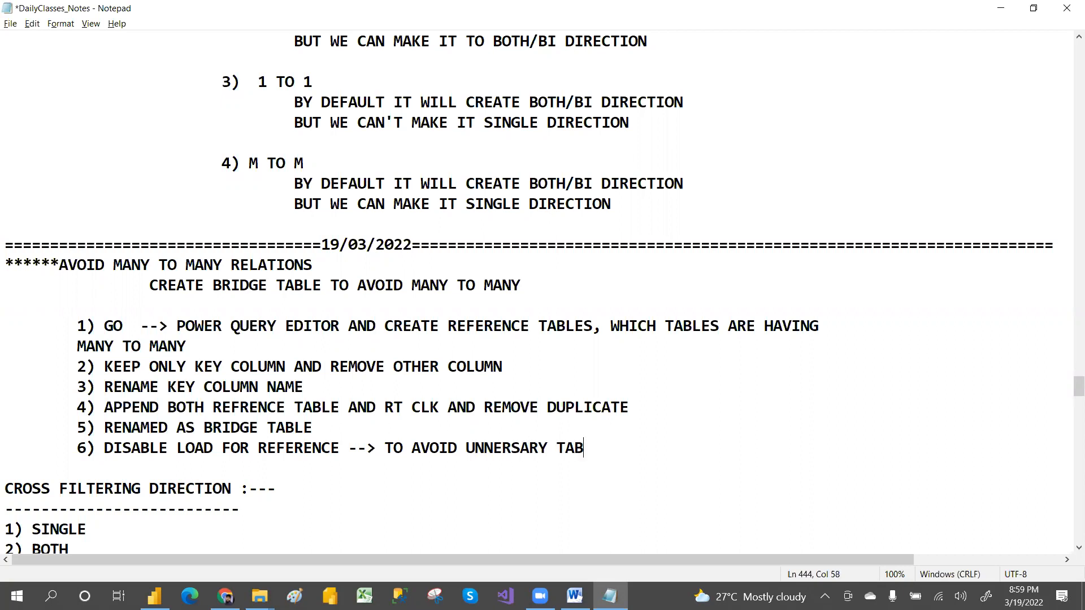
type("LE S")
key("BackSpace")
key("BackSpace")
type("SI")
key("BackSpace")
type("INTO MODELING")
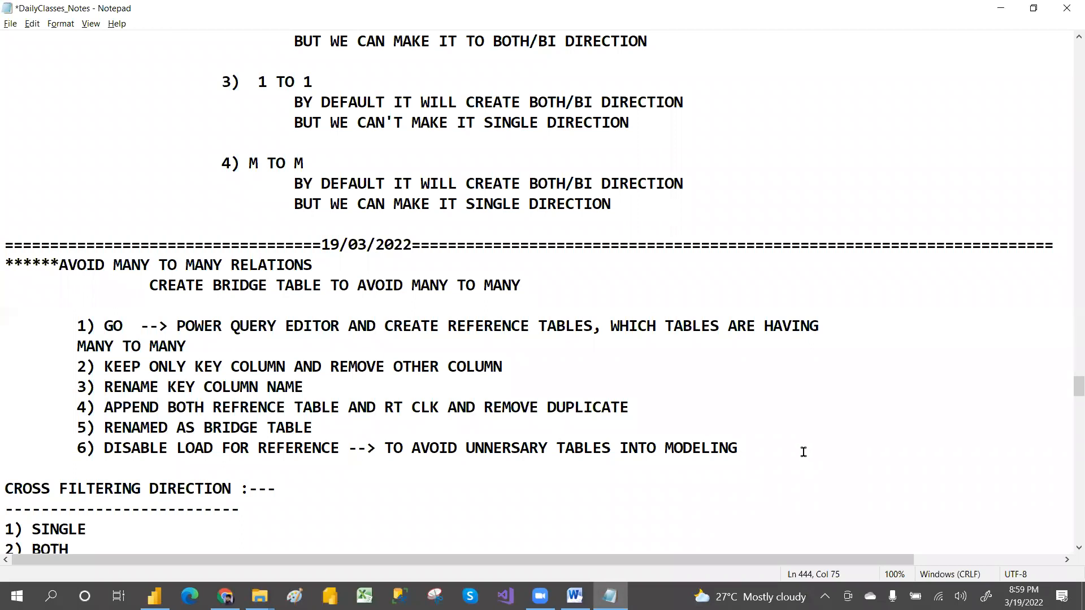
Add point 7 to the bridge table notes: "CLOSE AND APPLY".
key("Return")
key("Tab")
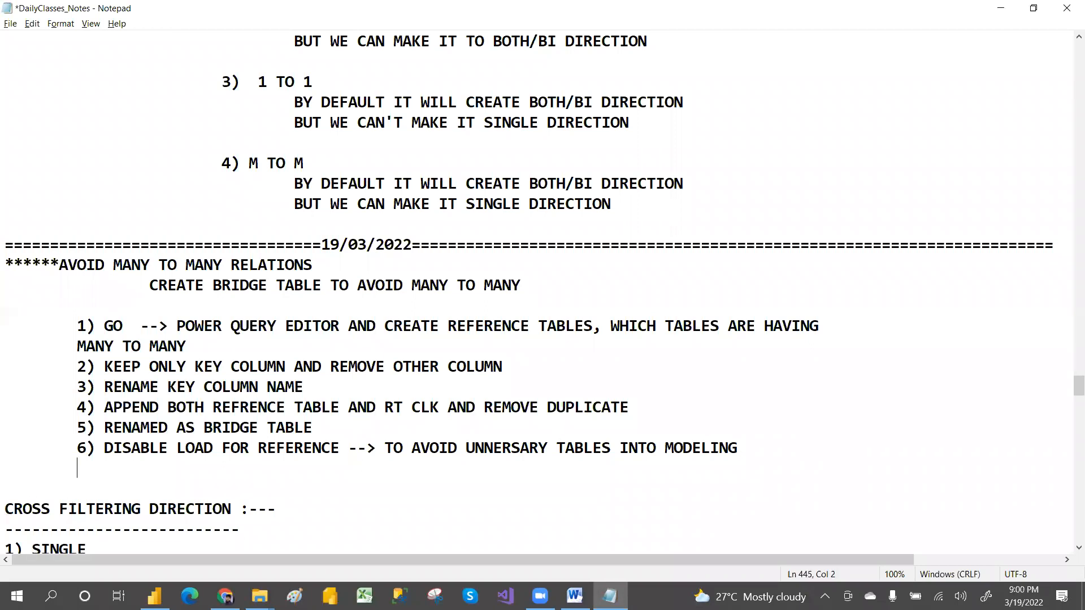
type("7) CLOSE AND APP")
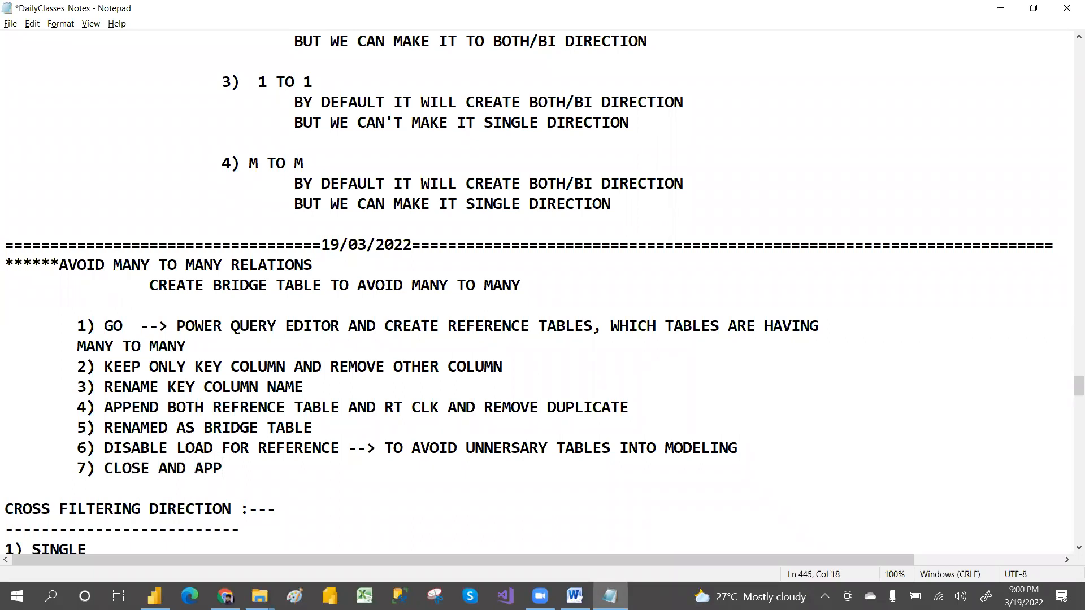
type("LY")
Add point 8 to the bridge table notes: "BY USING BRIDGE TABLE CONNECTED BOTH TABLES".
key("Return")
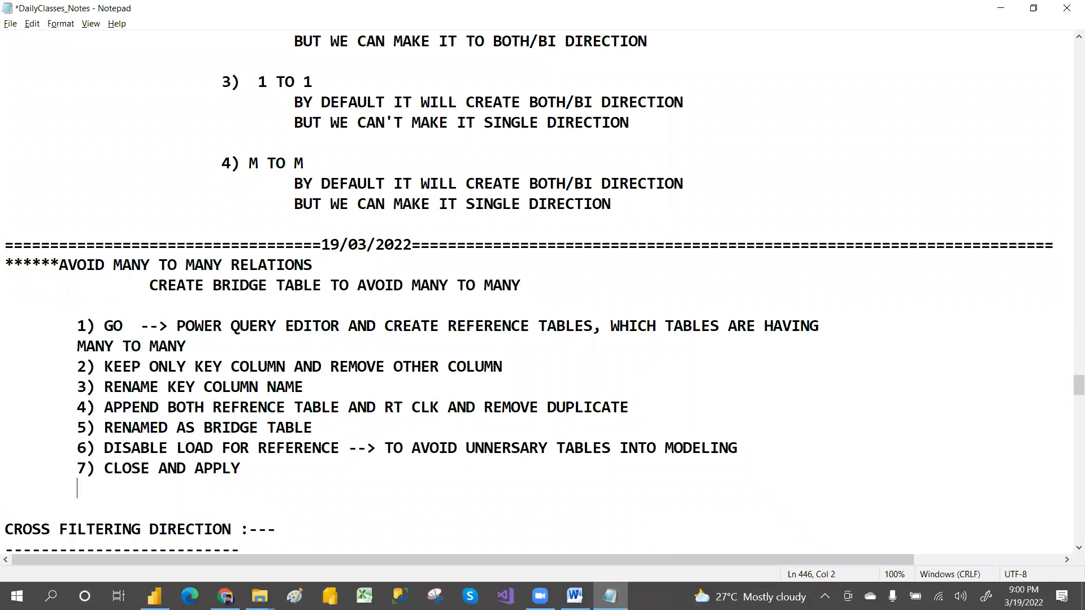
type("8)")
type("BY USING BRIDGE TABLE CONNECTED MONTH")
key("BackSpace")
key("BackSpace")
key("BackSpace")
key("BackSpace")
key("BackSpace")
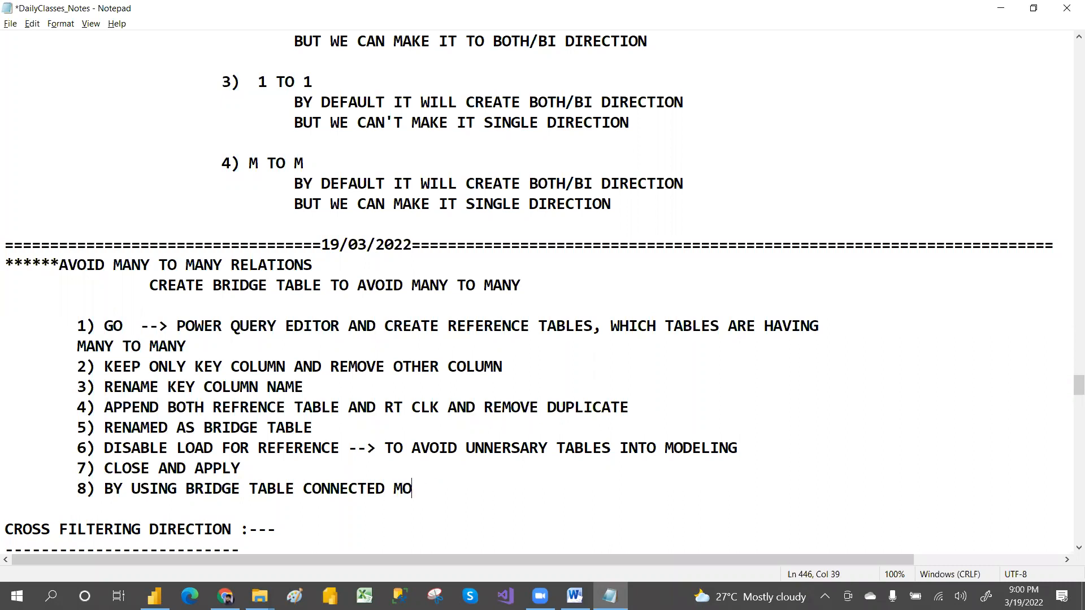
type("BOTH TABLES")
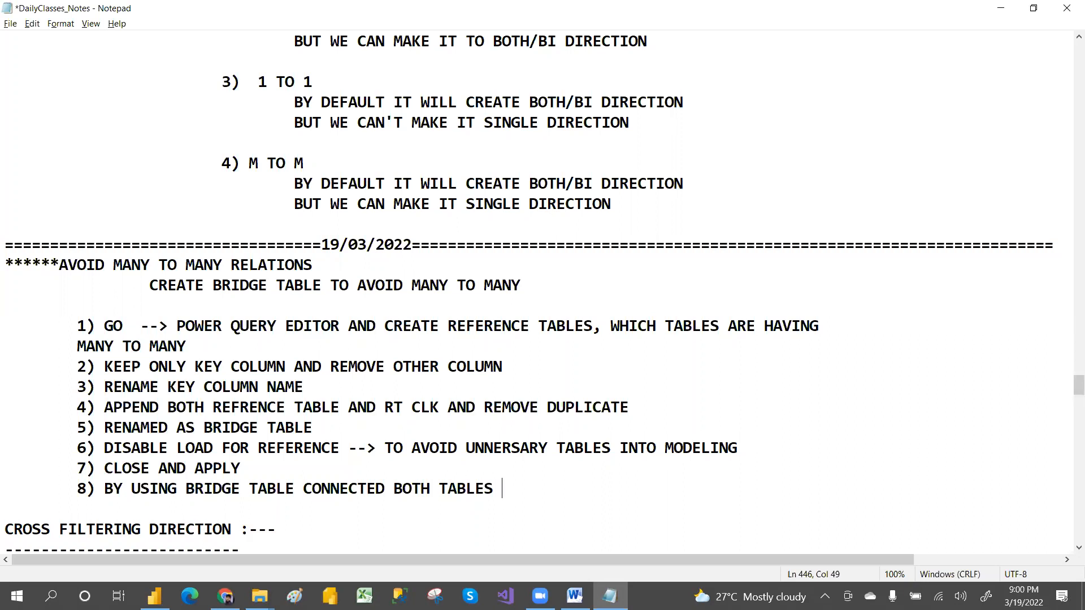
Close the bridge table notes with the line "THIS WAY WE CAN AVOID MANY TO MANY RELATIONS".
key("Return")
key("Tab")
type("THIS")
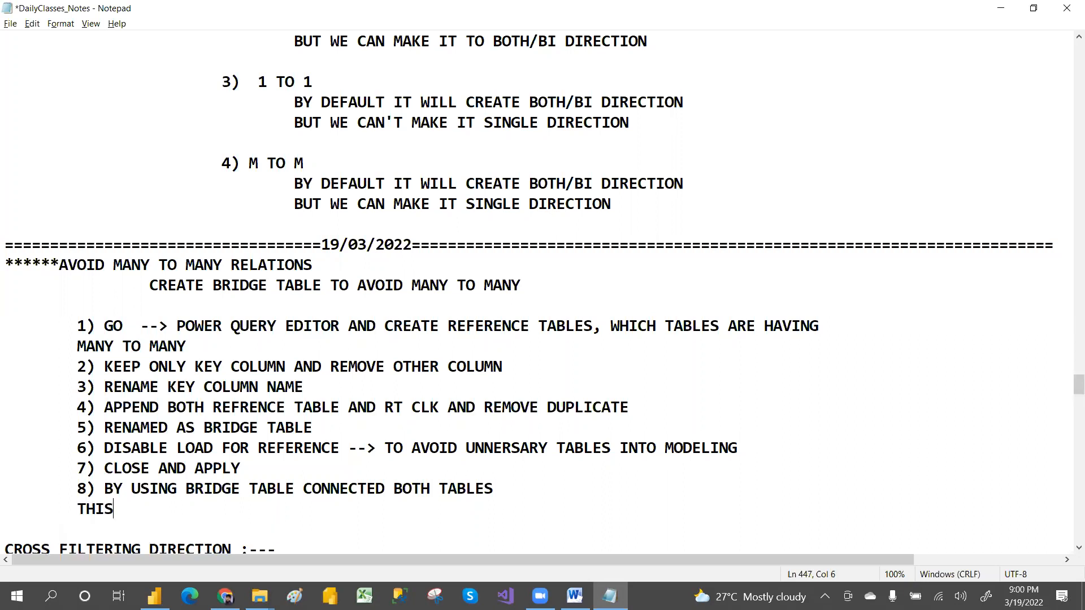
type(" WAY WE CAN AVOID")
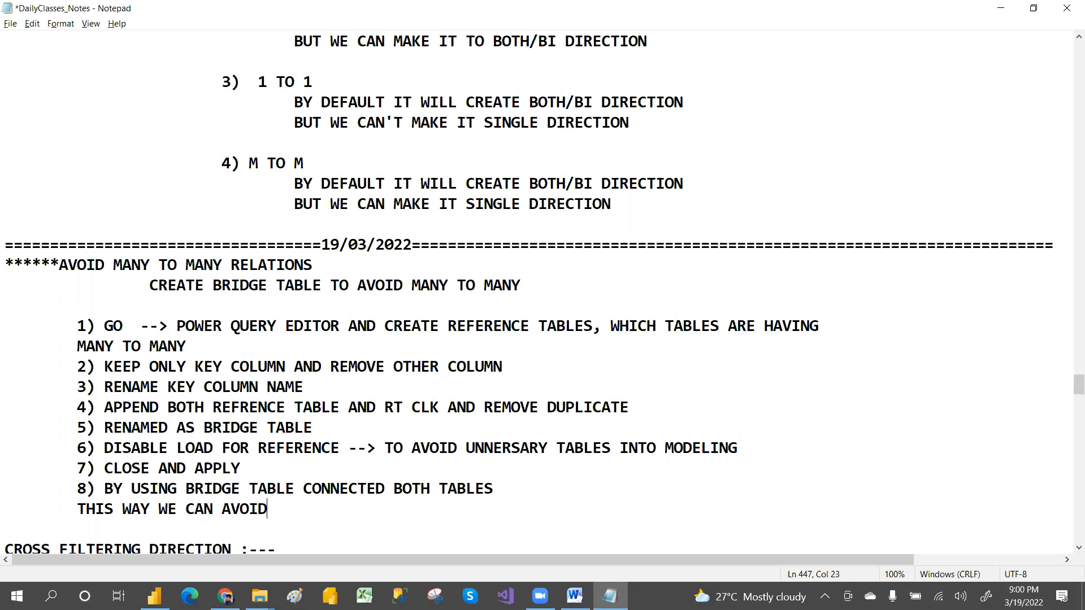
type(" MANY TO M")
key("BackSpace")
type("TO MA")
key("BackSpace")
type("Y")
key("BackSpace")
type("NY RELATIONS")
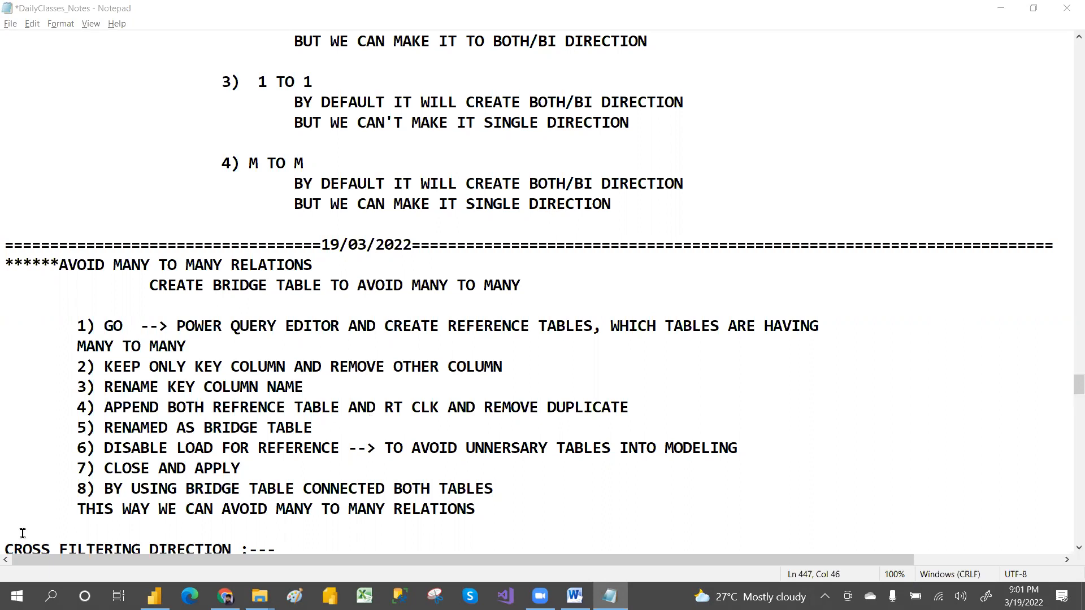
Review the SINGLE and BOTH options under the CROSS FILTERING DIRECTION heading in the notes.
left_click(52, 532)
key("Down")
key("Down")
key("Down")
key("Down")
key("Down")
key("Down")
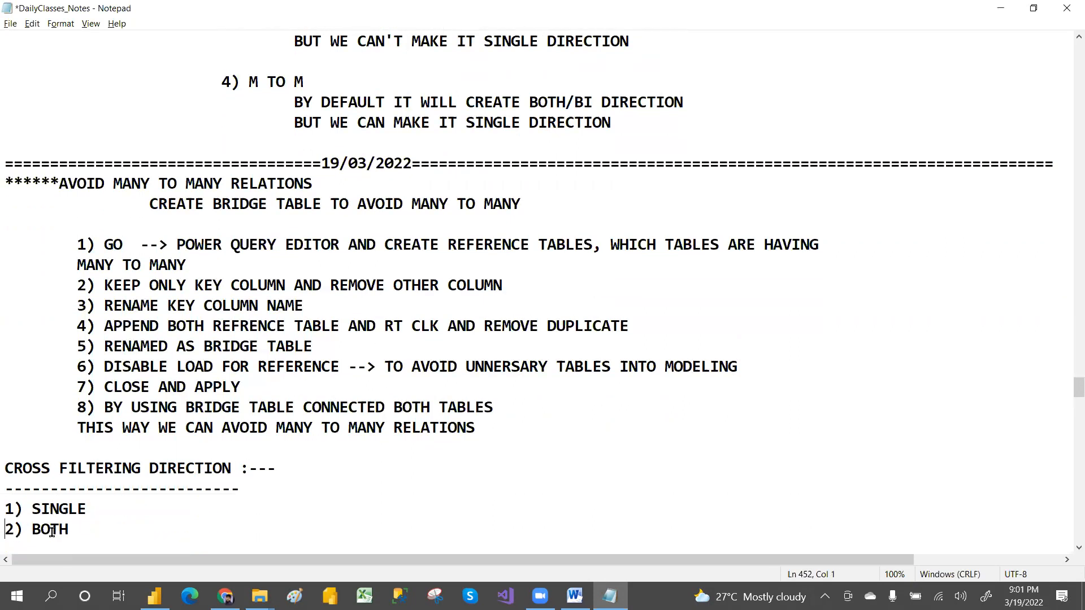
left_click_drag(7, 434, 185, 430)
left_click_drag(9, 471, 68, 489)
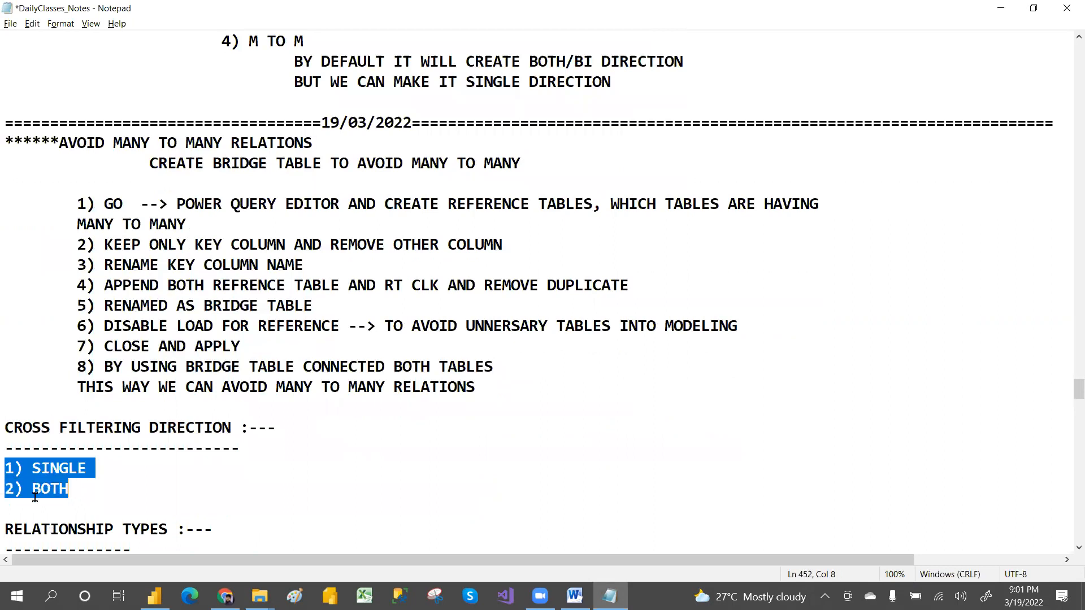
left_click(81, 491)
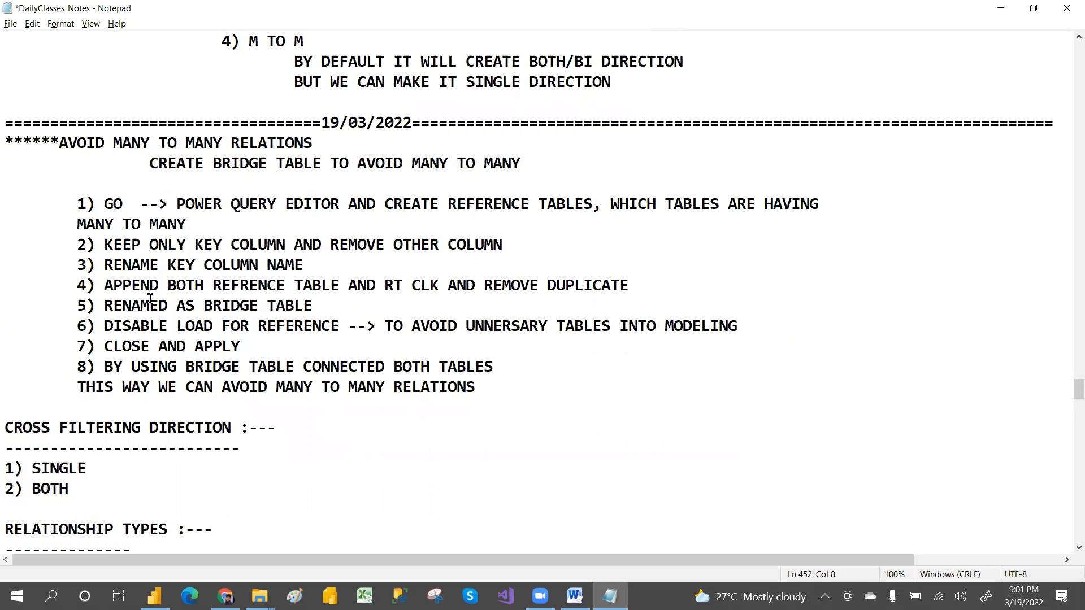
Go back to the CORDINALTIES section of the notes and review the default filter direction of the 1 TO M type.
key("Home")
key("Up")
key("Up")
key("Up")
key("Up")
key("Up")
key("Up")
key("Up")
key("Up")
key("Up")
key("Up")
key("Up")
key("Up")
key("Up")
key("Up")
key("Up")
key("Up")
key("Up")
key("Up")
key("Up")
key("Up")
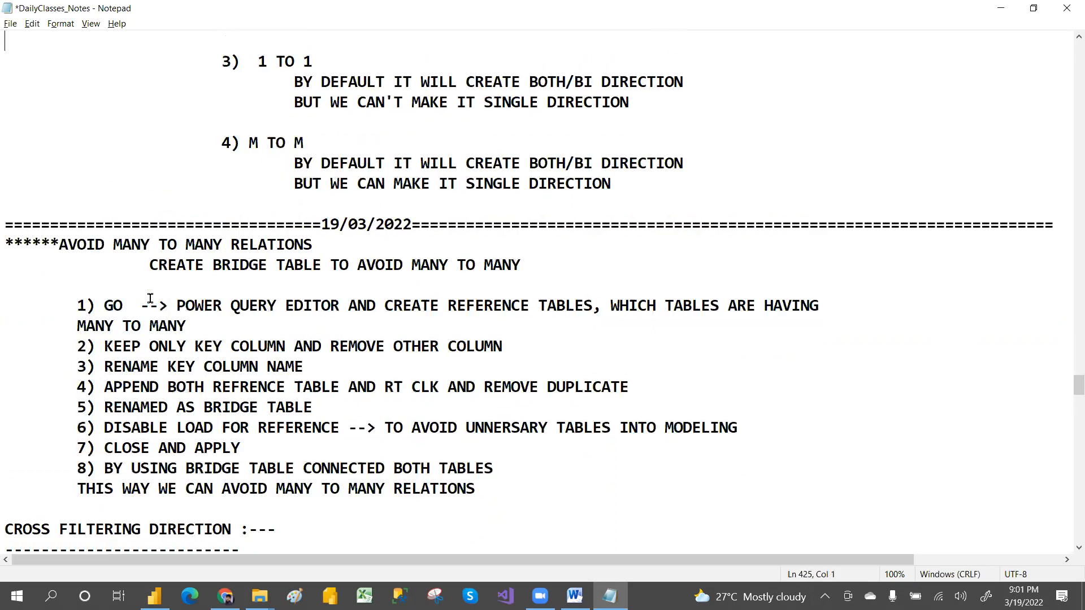
key("Up")
key("Up")
key("Up")
key("Up")
key("Up")
key("Up")
key("Up")
key("Up")
key("Up")
key("Up")
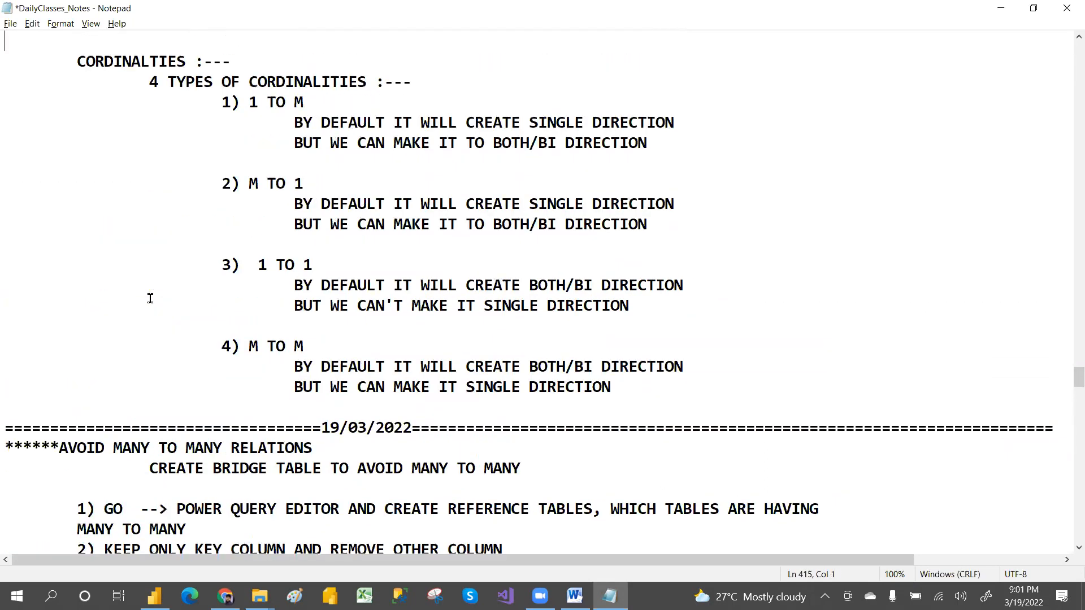
key("Up")
key("Up")
key("Up")
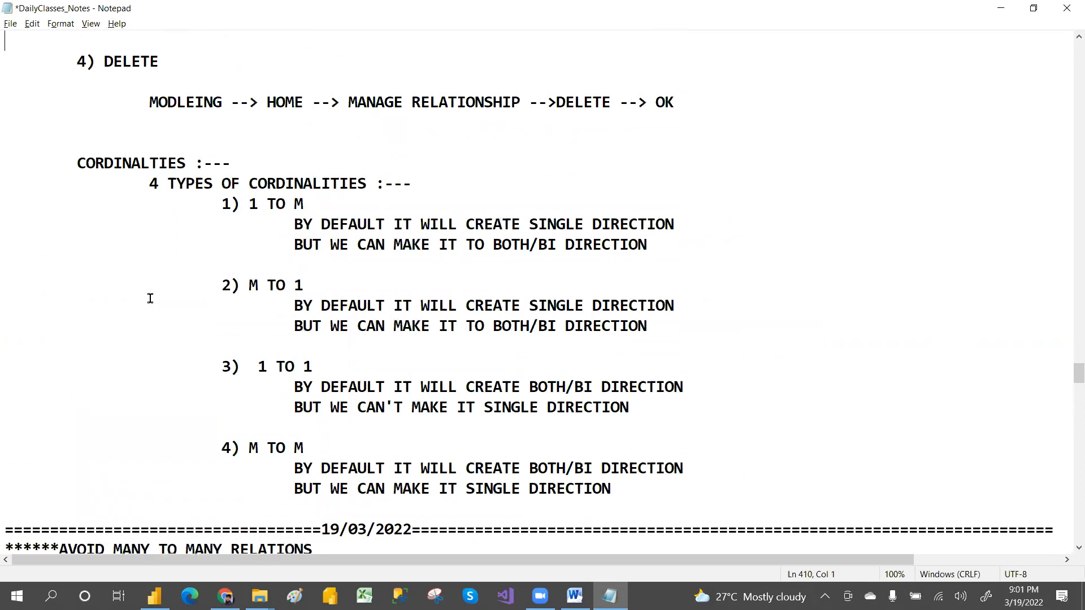
left_click_drag(301, 225, 649, 265)
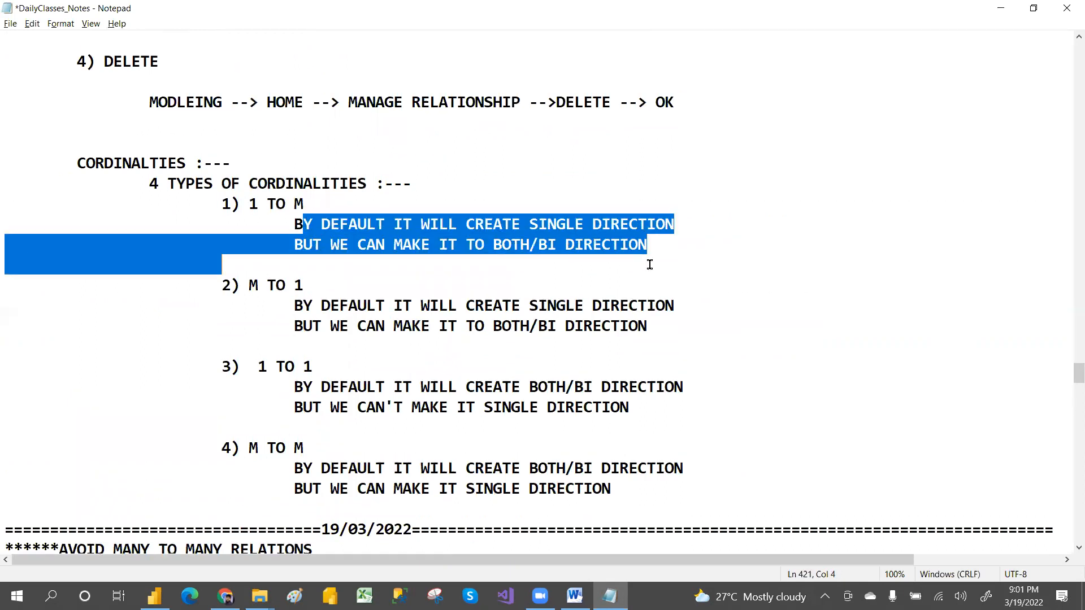
Return to the CROSS FILTERING DIRECTION section below the bridge table notes and highlight its two direction types.
left_click(534, 300)
key("Down")
key("Down")
key("Down")
key("Down")
key("Down")
key("Down")
key("Down")
key("Down")
key("Down")
key("Down")
key("Down")
key("Down")
key("Down")
key("Down")
key("Down")
key("Down")
key("Down")
key("Down")
key("Down")
key("Down")
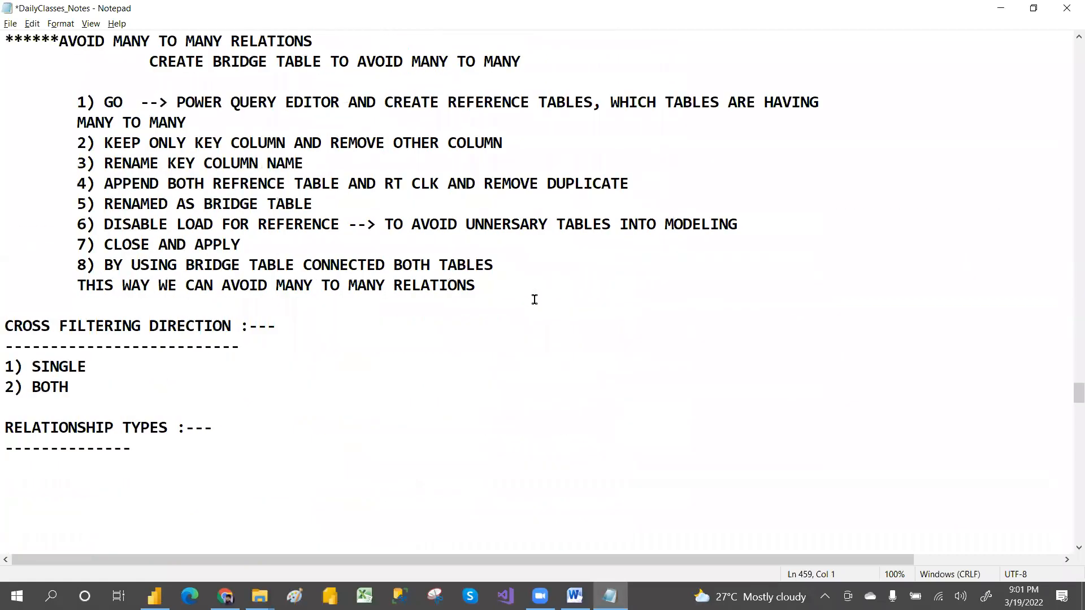
left_click_drag(7, 331, 109, 346)
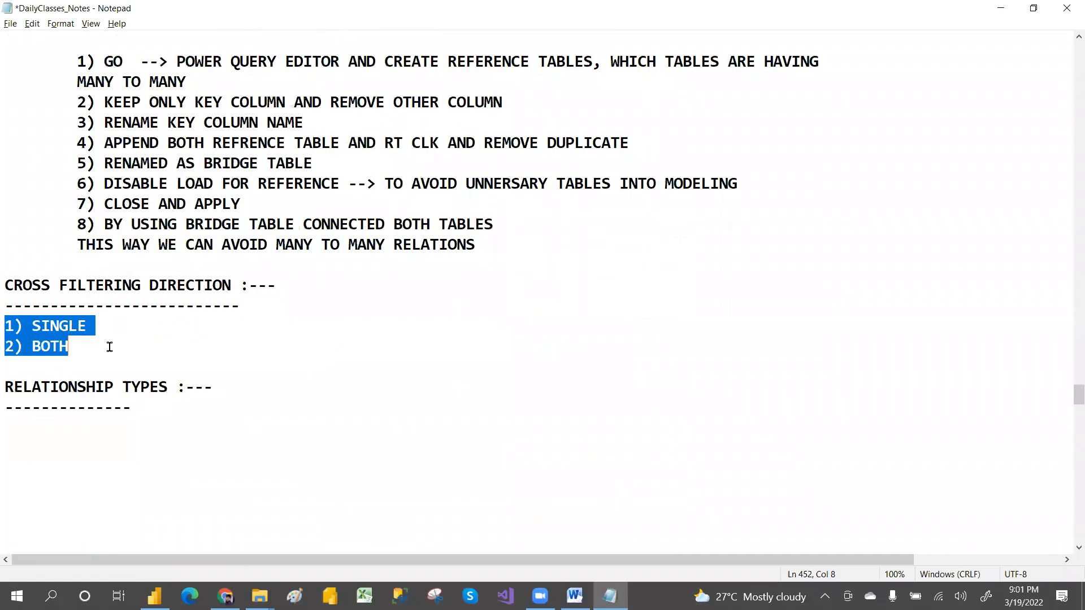
left_click(114, 348)
Switch to Power BI Desktop and examine the relationship between CompanyProject2 and ProjectHrs1, marking its one side and many side.
key("alt+Tab")
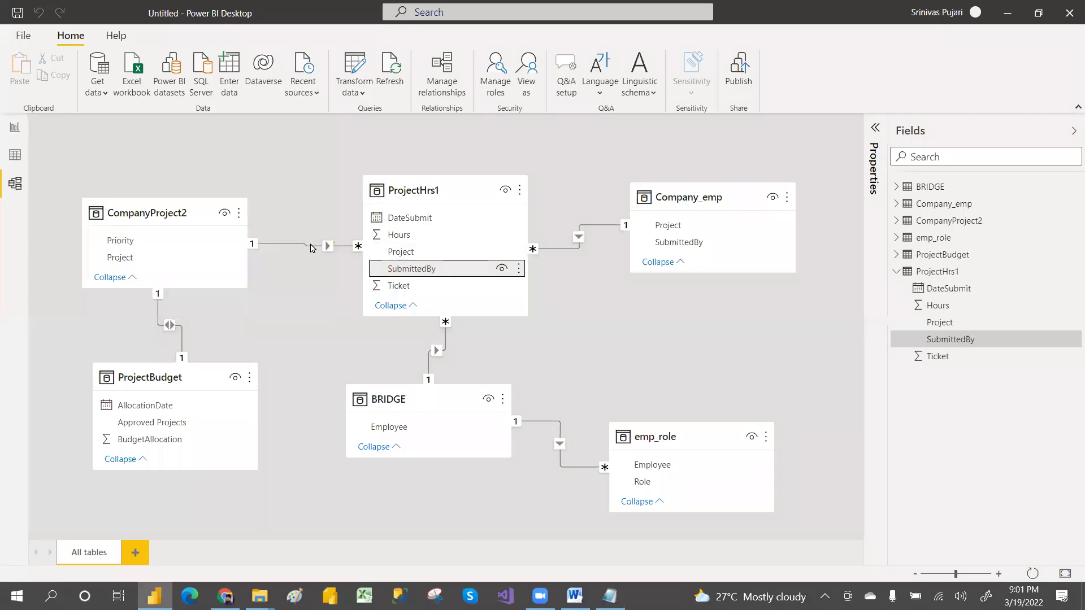
left_click(143, 216)
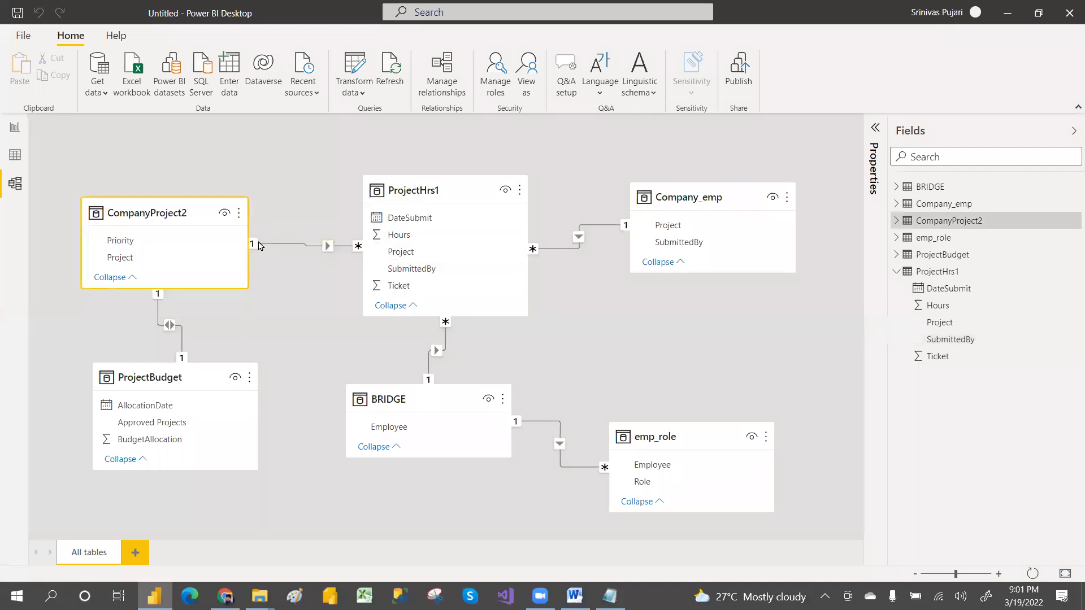
left_click(416, 190)
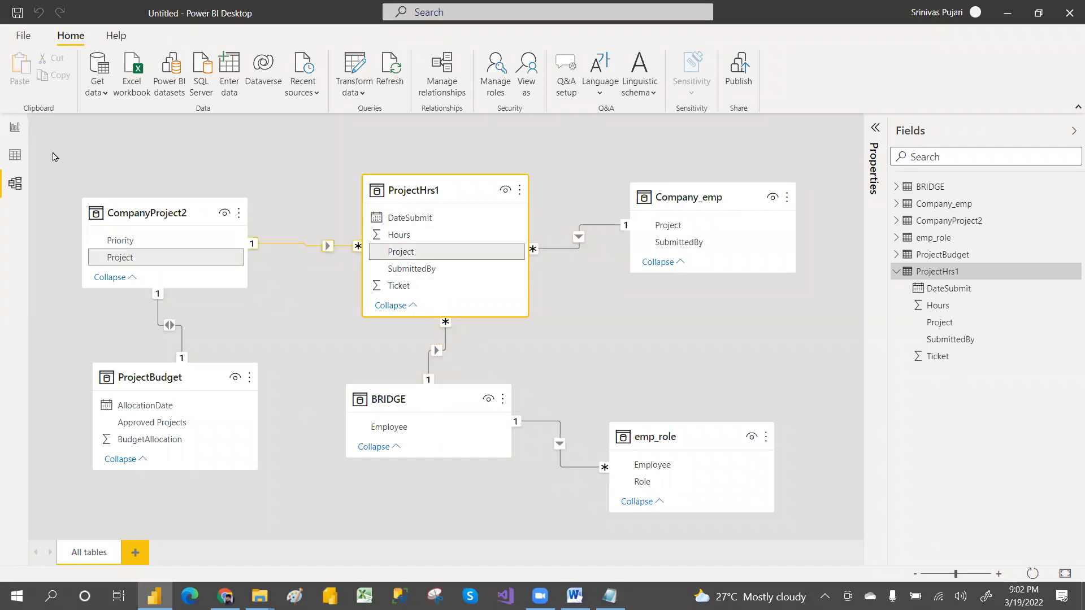
left_click(145, 216)
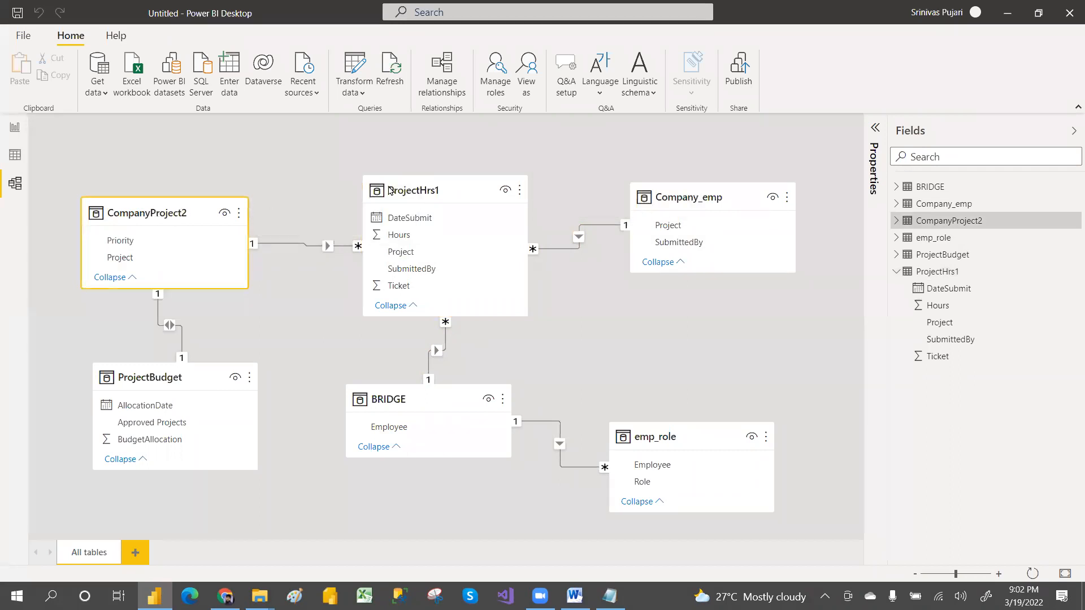
left_click(430, 191)
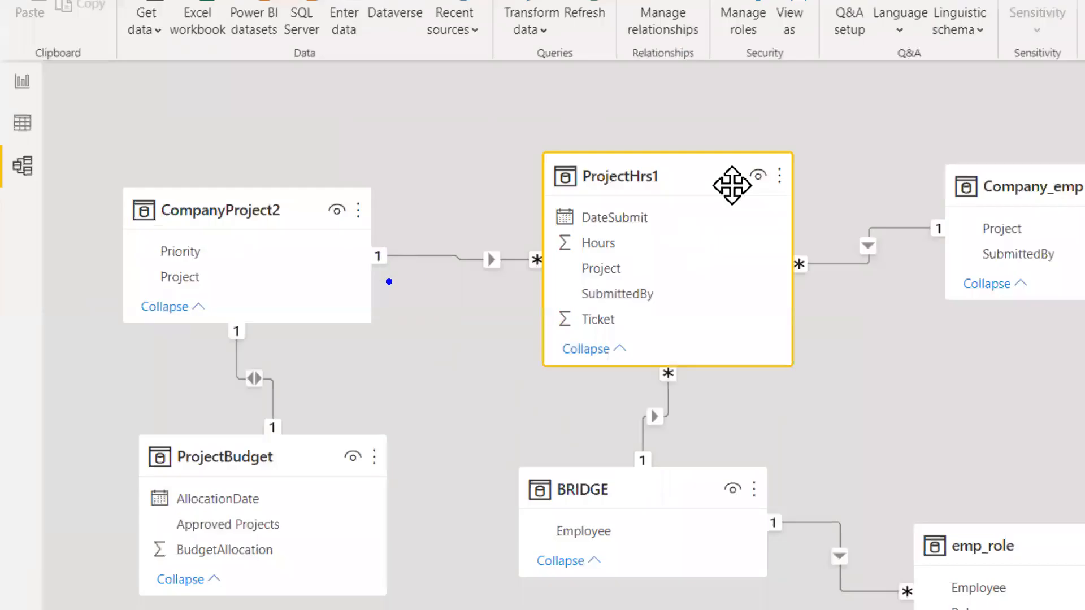
mouse_move(389, 282)
left_mouse_down()
mouse_move(399, 273)
mouse_move(367, 243)
mouse_move(379, 282)
left_mouse_up()
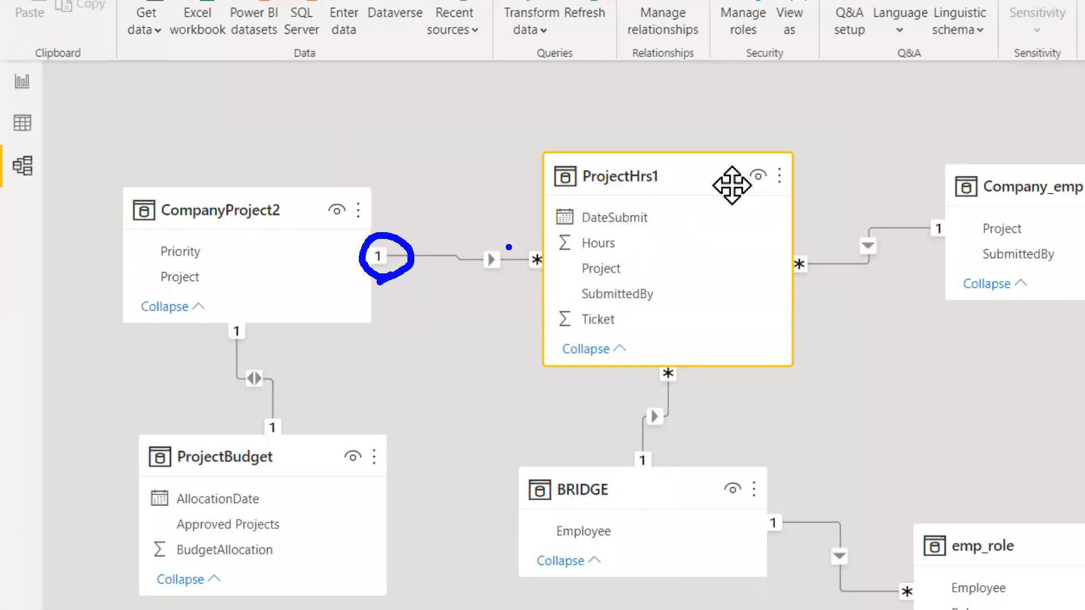
left_click_drag(508, 247, 534, 246)
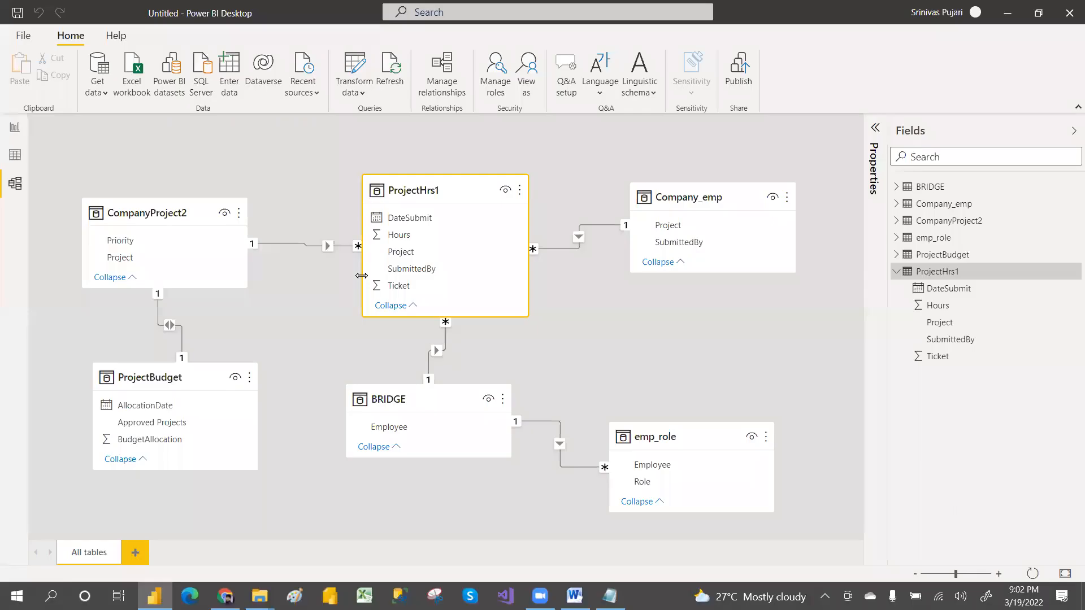
In the report view, create a slicer from the CompanyProject2 Project field and place it in the page's upper right area.
left_click(16, 129)
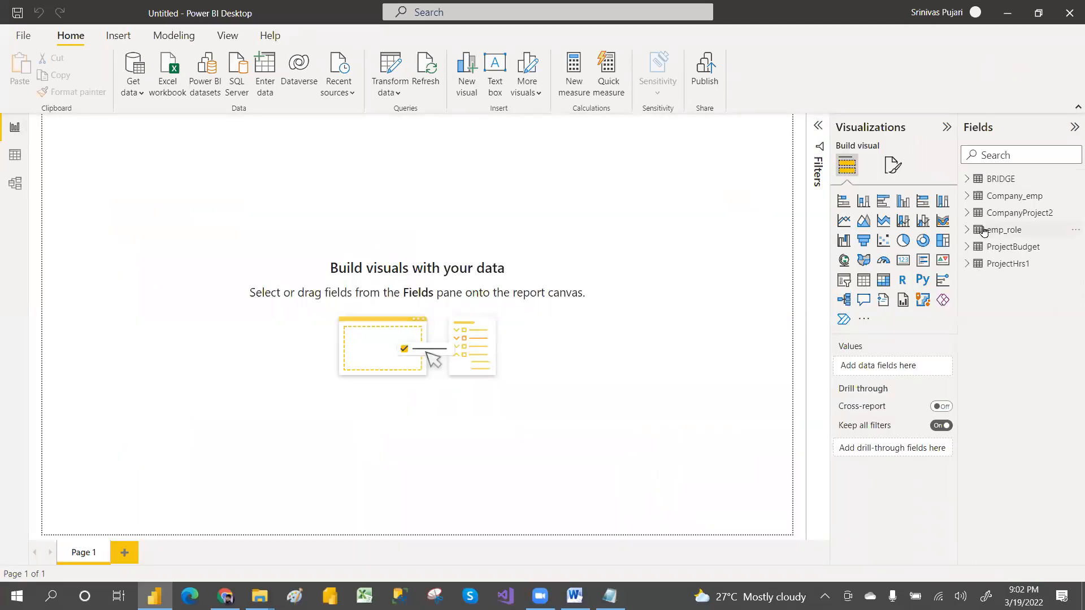
left_click(968, 214)
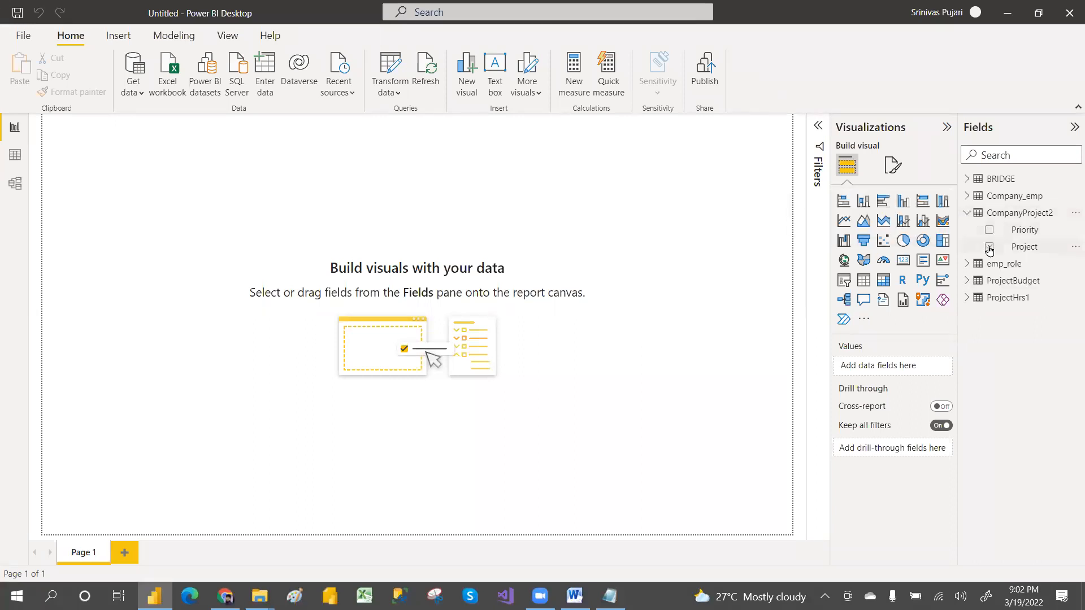
left_click(989, 247)
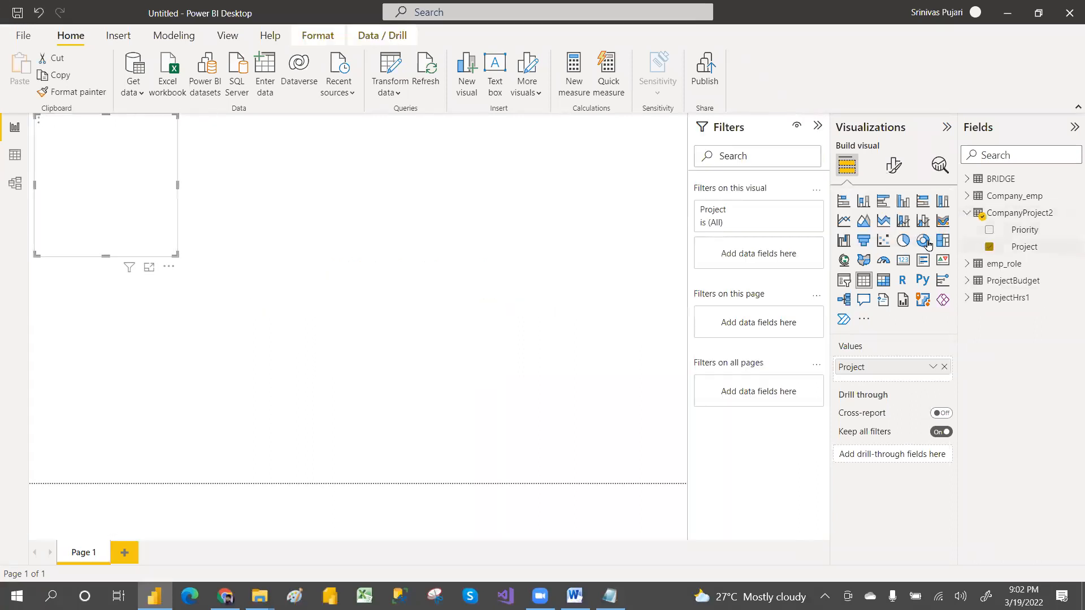
left_click(845, 280)
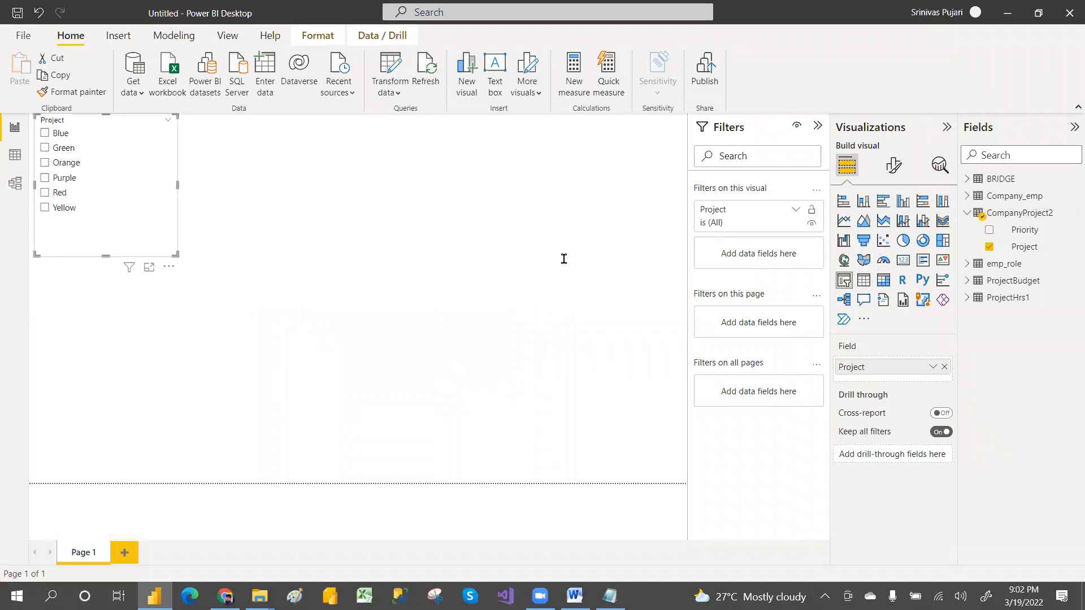
left_click_drag(109, 186, 643, 346)
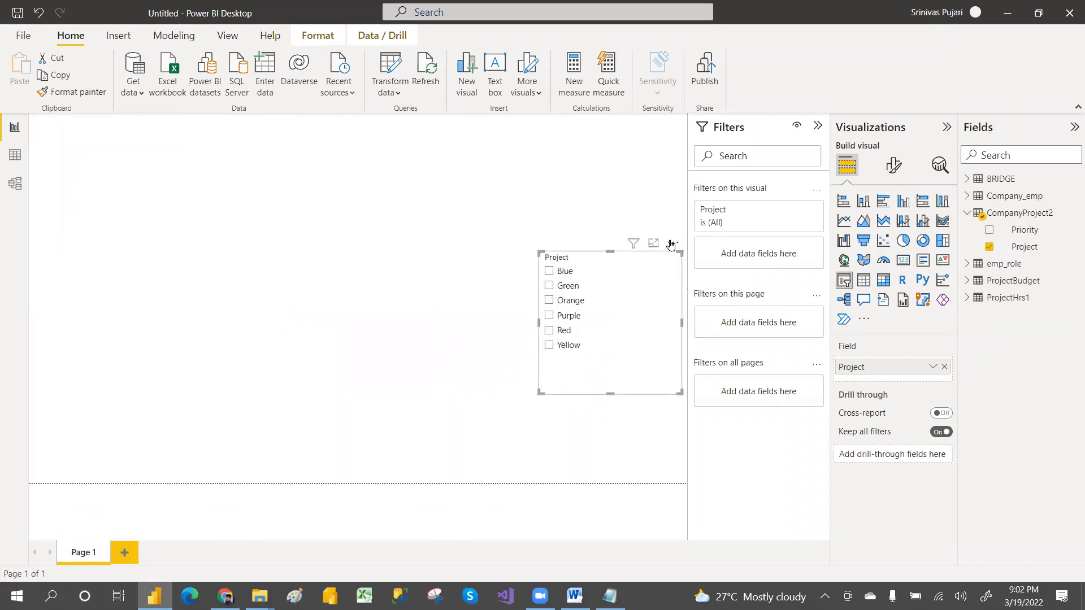
left_click_drag(671, 244, 652, 127)
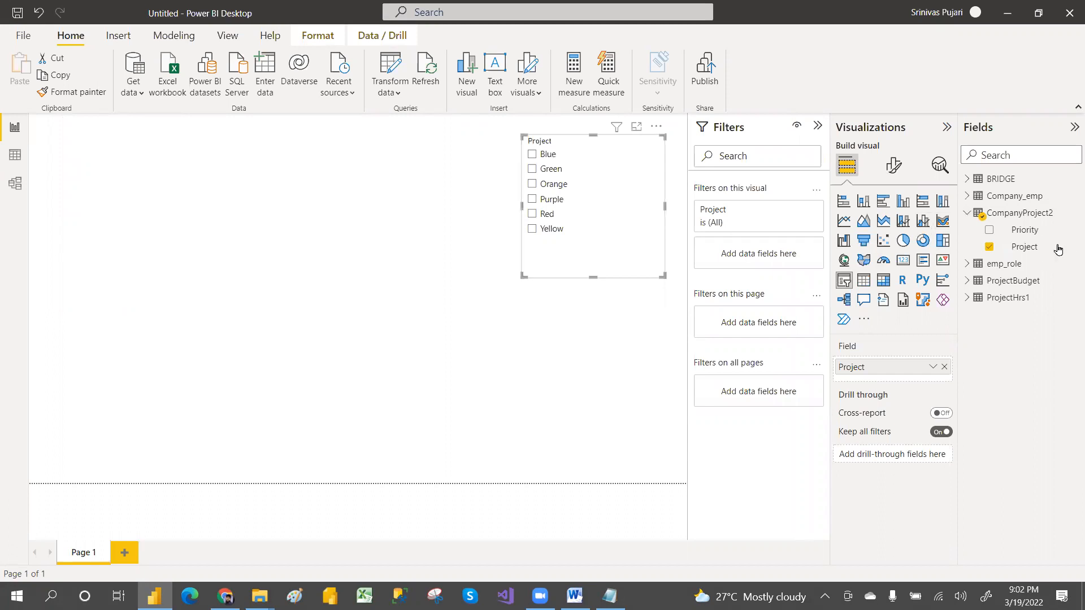
Add a separate slicer for the ProjectHrs1 Project field and place it below the CompanyProject2 slicer.
left_click(965, 214)
left_click(966, 266)
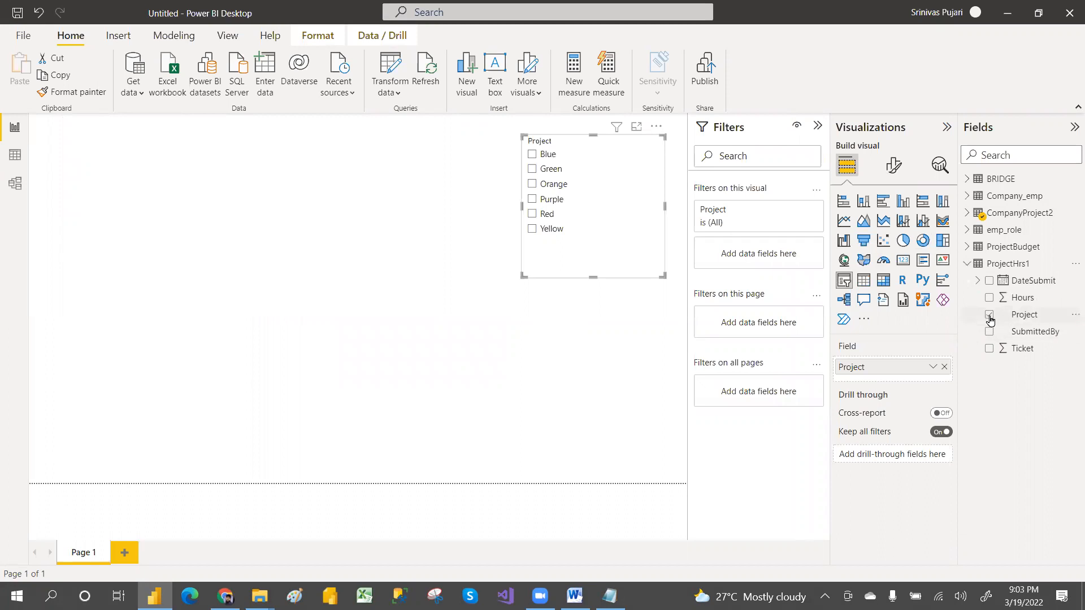
left_click(989, 315)
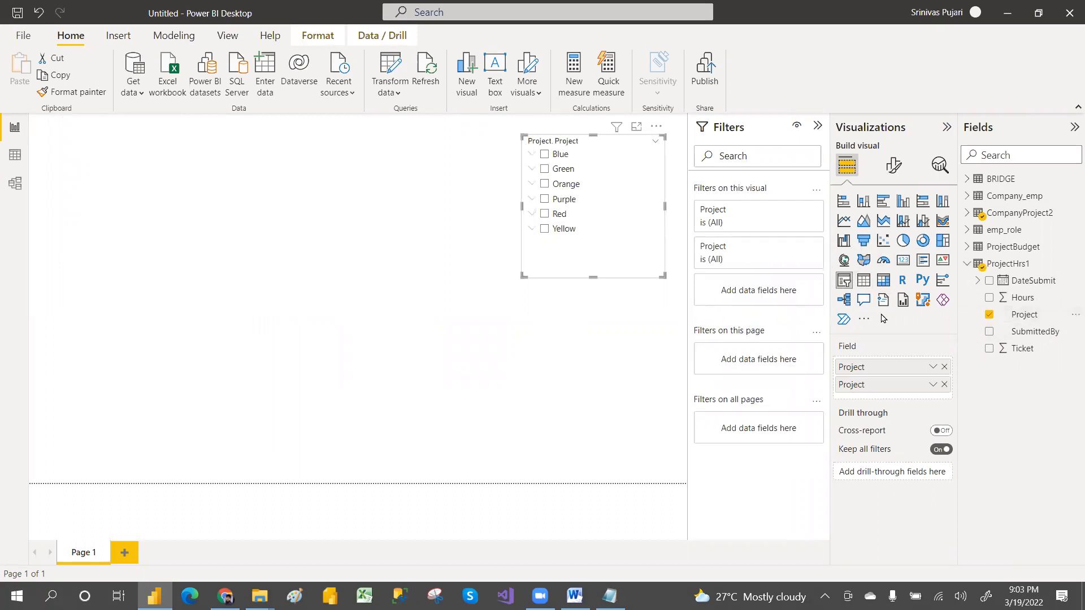
left_click(943, 385)
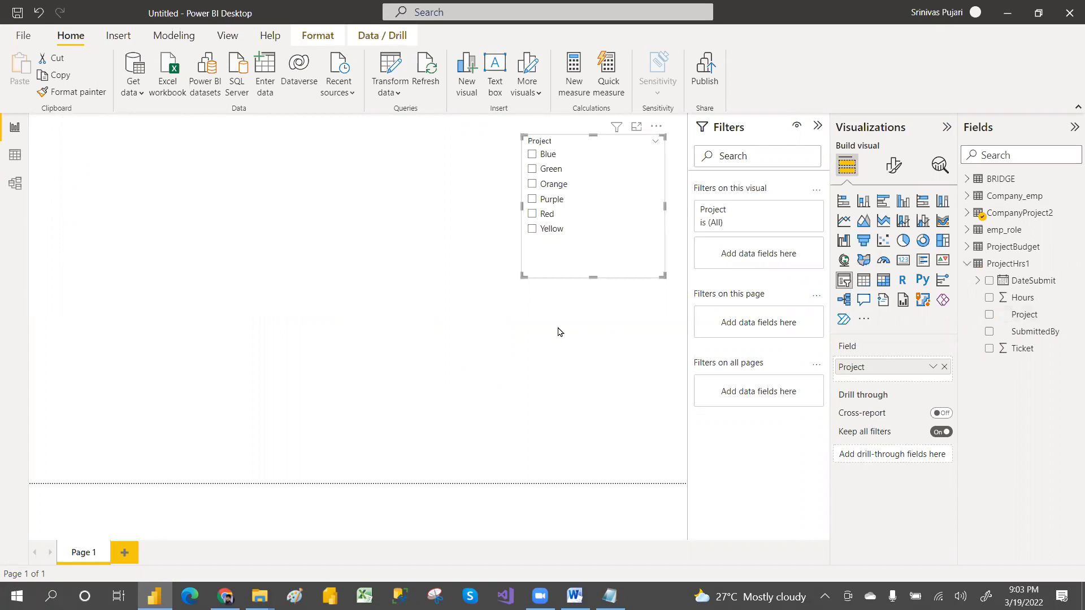
left_click(558, 332)
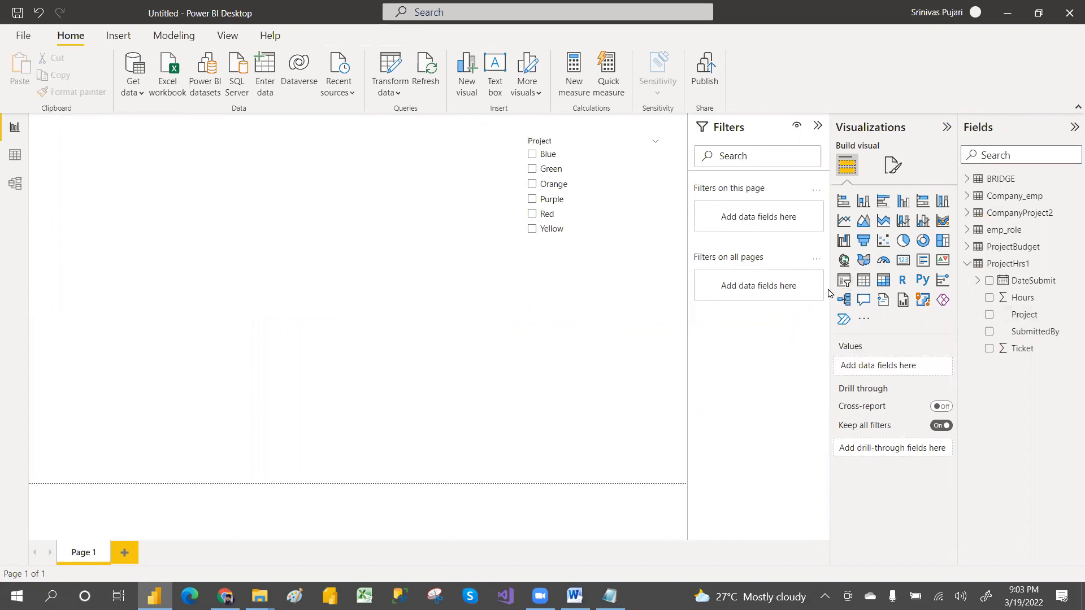
left_click(989, 314)
left_click(843, 281)
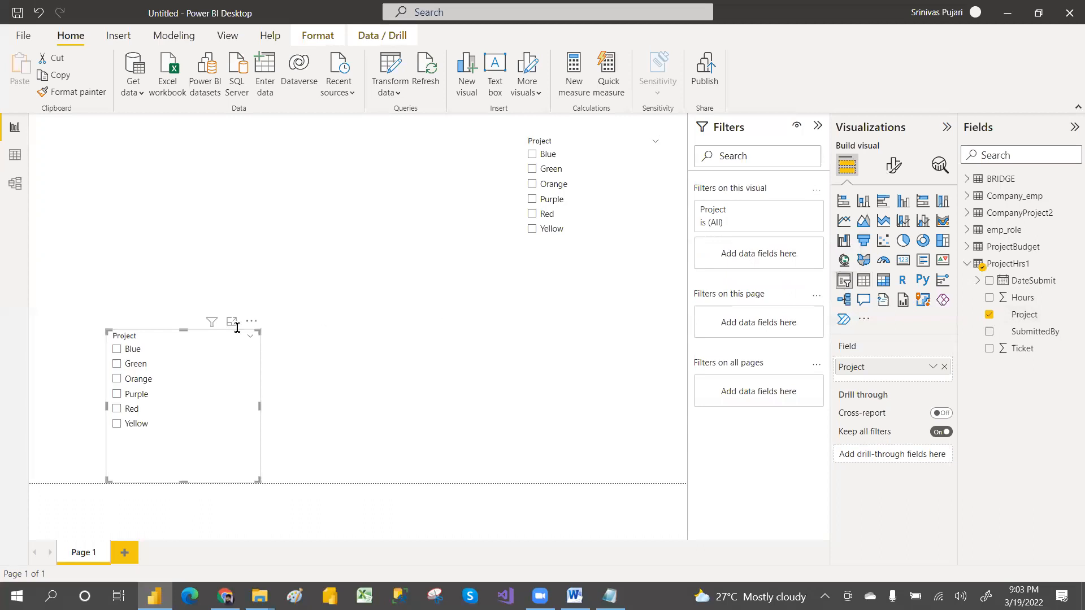
left_click_drag(163, 378, 586, 321)
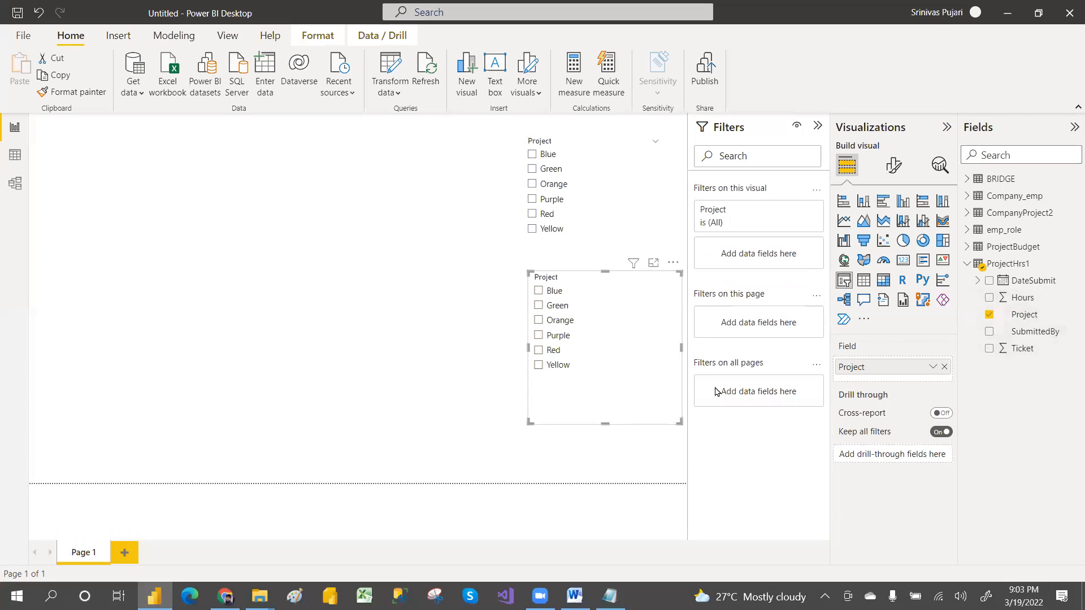
Create a table visual with SubmittedBy and Hours from ProjectHrs1, placing it beside the lower slicer and making it smaller.
left_click(442, 387)
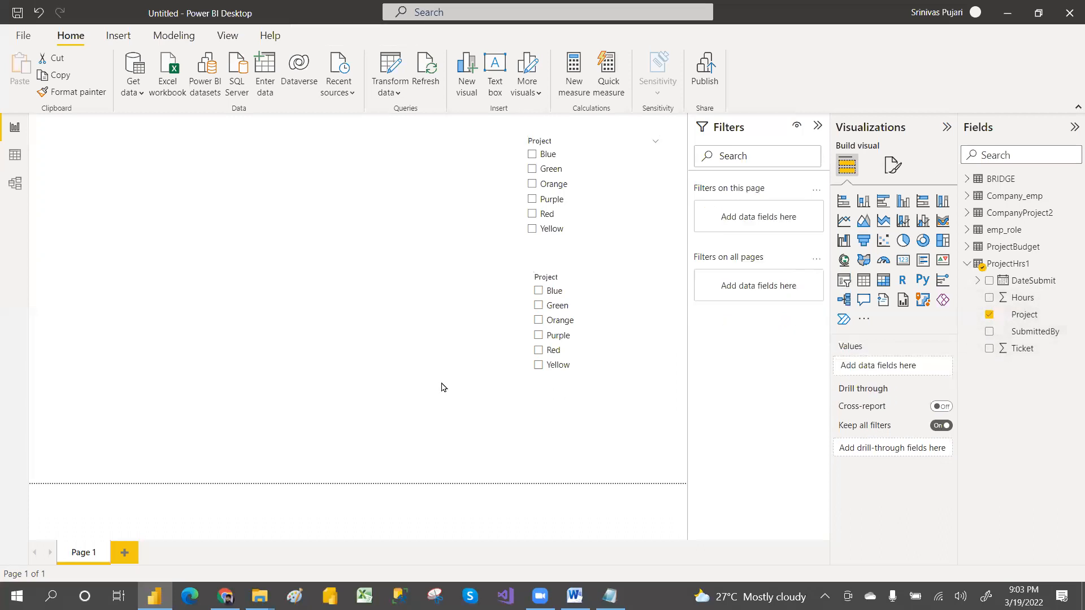
left_click(991, 336)
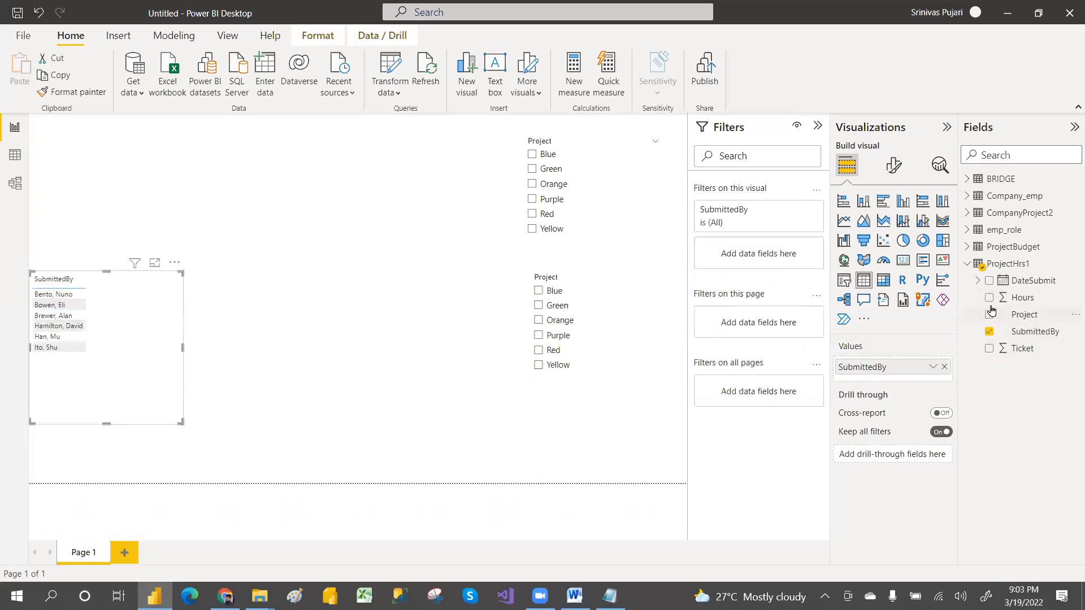
left_click(989, 298)
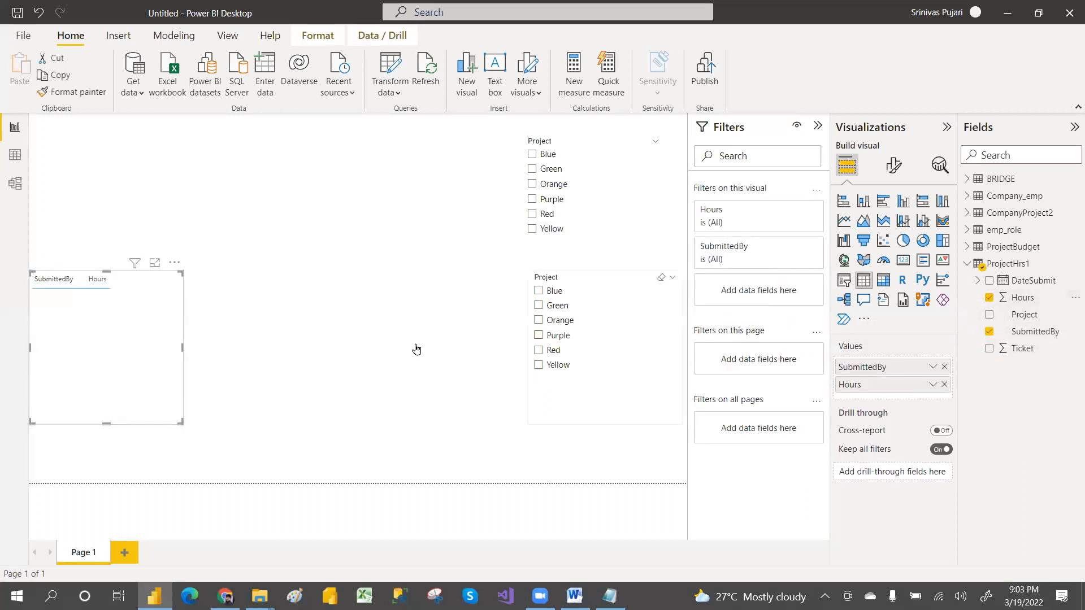
left_click_drag(141, 391, 464, 342)
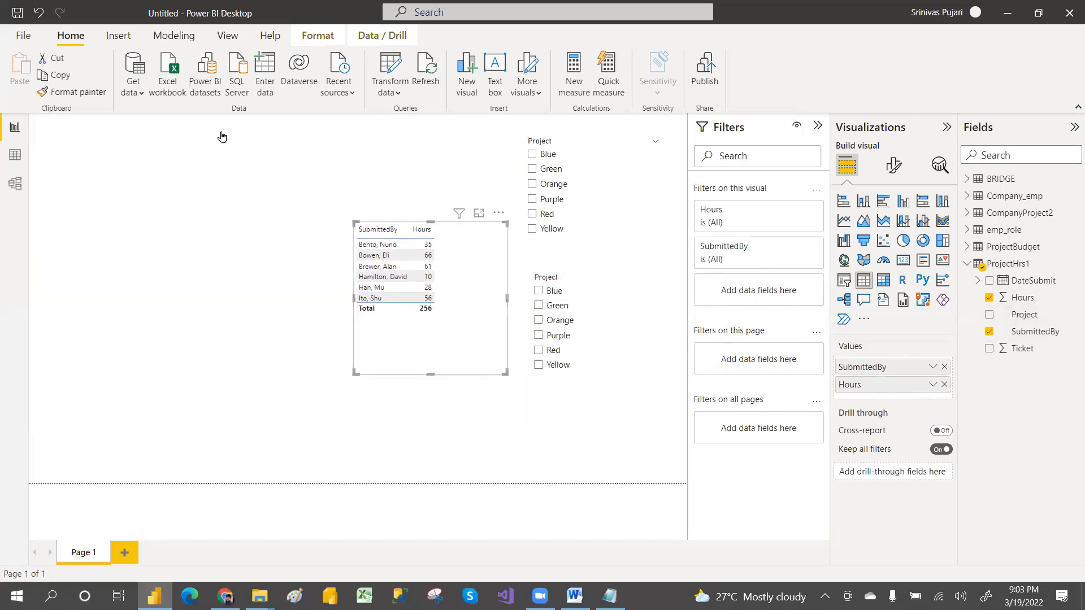
left_click_drag(472, 258, 428, 259)
mouse_move(458, 371)
left_mouse_down()
mouse_move(426, 336)
mouse_move(441, 390)
mouse_move(444, 355)
left_mouse_up()
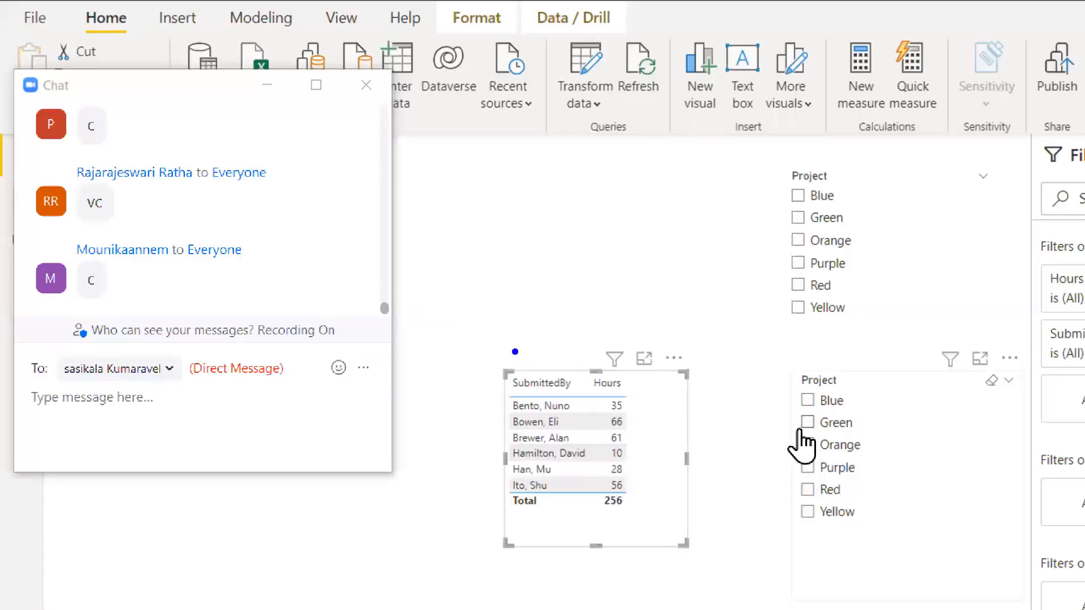
Mark the table and ProjectHrs1 slicer as the many side, box the CompanyProject2 slicer, and point arrows at the visuals.
mouse_move(461, 347)
left_mouse_down()
mouse_move(621, 442)
mouse_move(944, 567)
mouse_move(932, 557)
left_mouse_up()
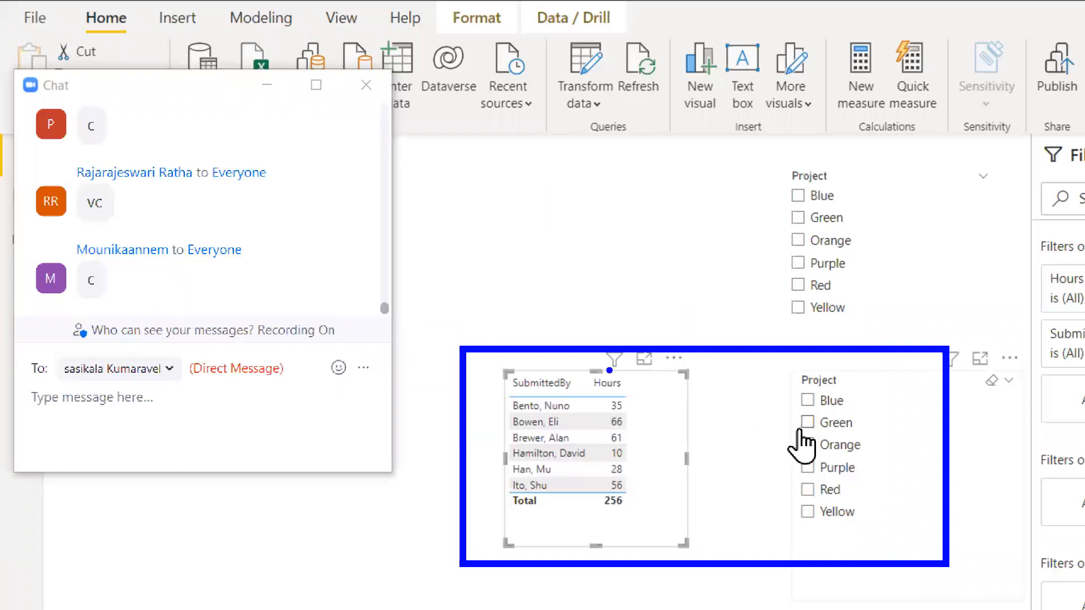
left_click_drag(566, 314, 616, 329)
mouse_move(753, 160)
left_mouse_down()
mouse_move(915, 242)
mouse_move(917, 319)
left_mouse_up()
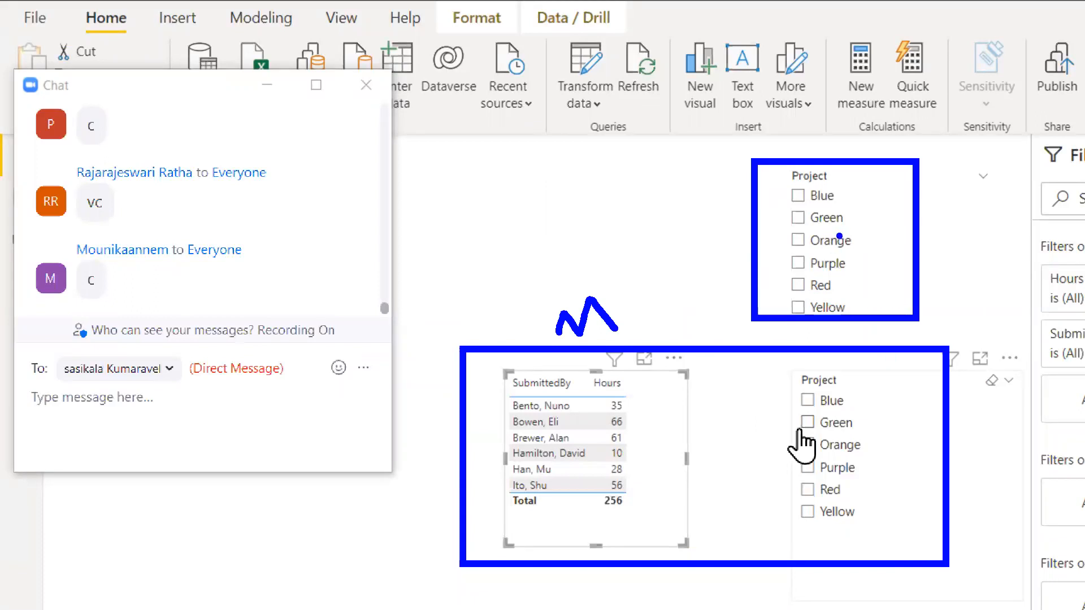
left_click_drag(843, 237, 906, 208)
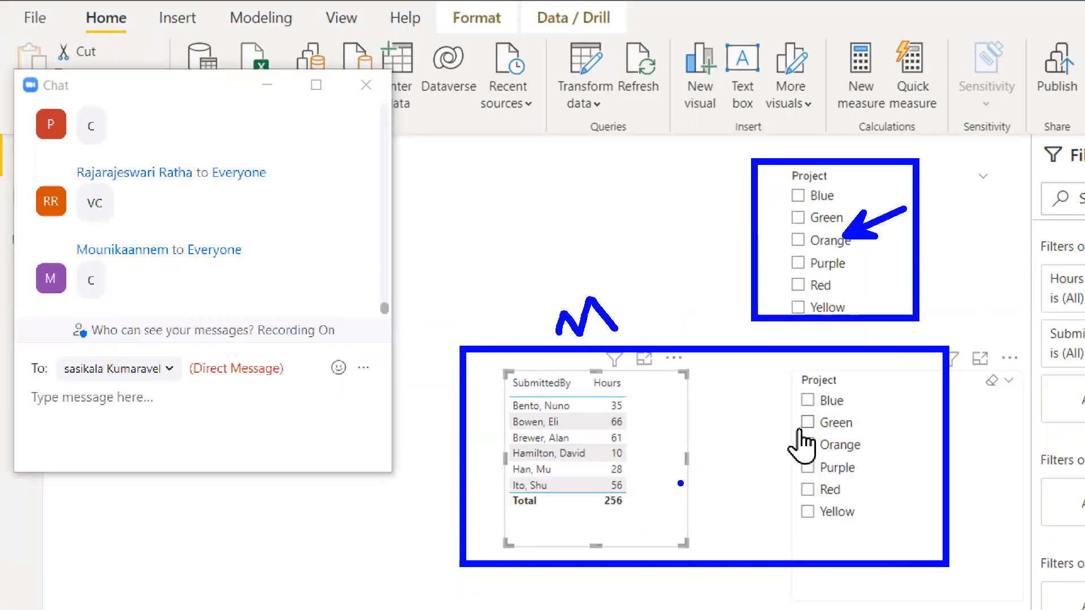
left_click_drag(703, 461, 639, 503)
left_click_drag(785, 410, 743, 448)
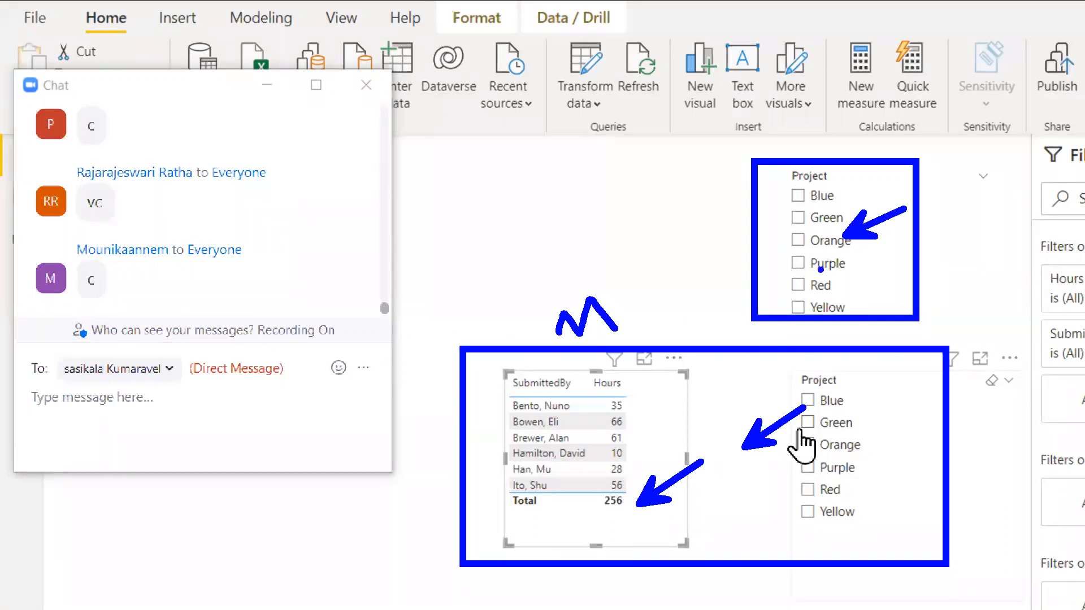
left_click_drag(808, 430, 842, 407)
mouse_move(689, 258)
left_mouse_down()
mouse_move(723, 252)
mouse_move(707, 290)
left_mouse_up()
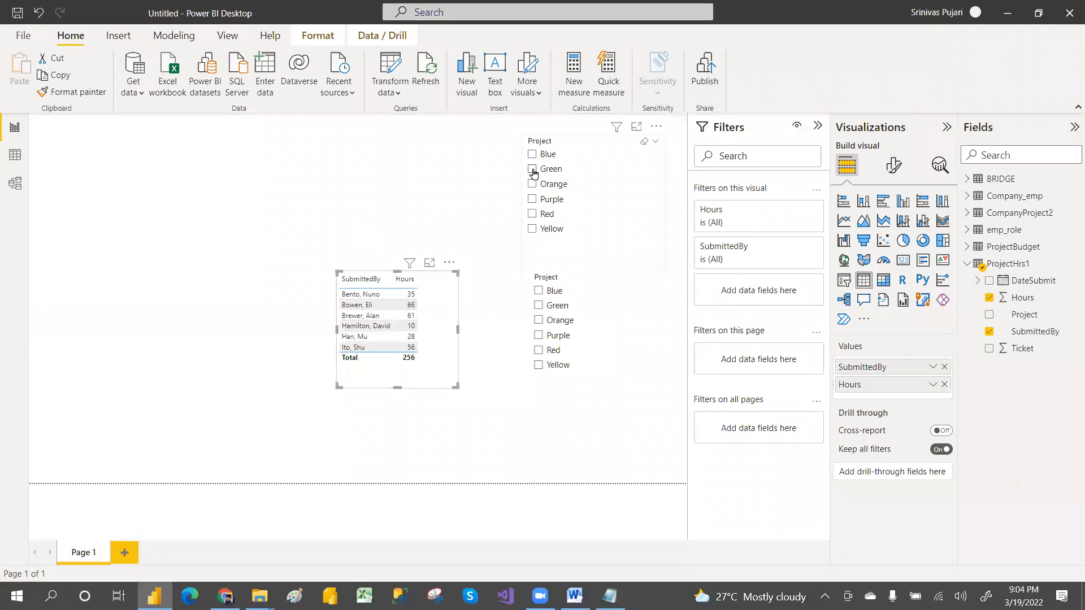
Test the CompanyProject2 slicer with Green and with Purple, clear its selection, and shift the ProjectHrs1 slicer slightly aside.
left_click(531, 169)
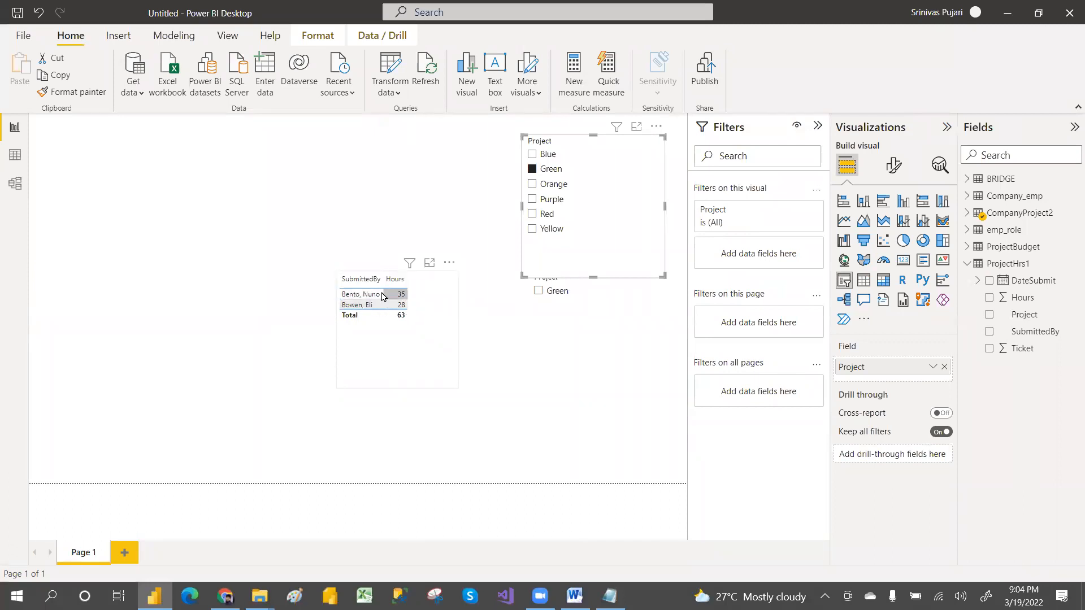
left_click_drag(569, 317, 542, 322)
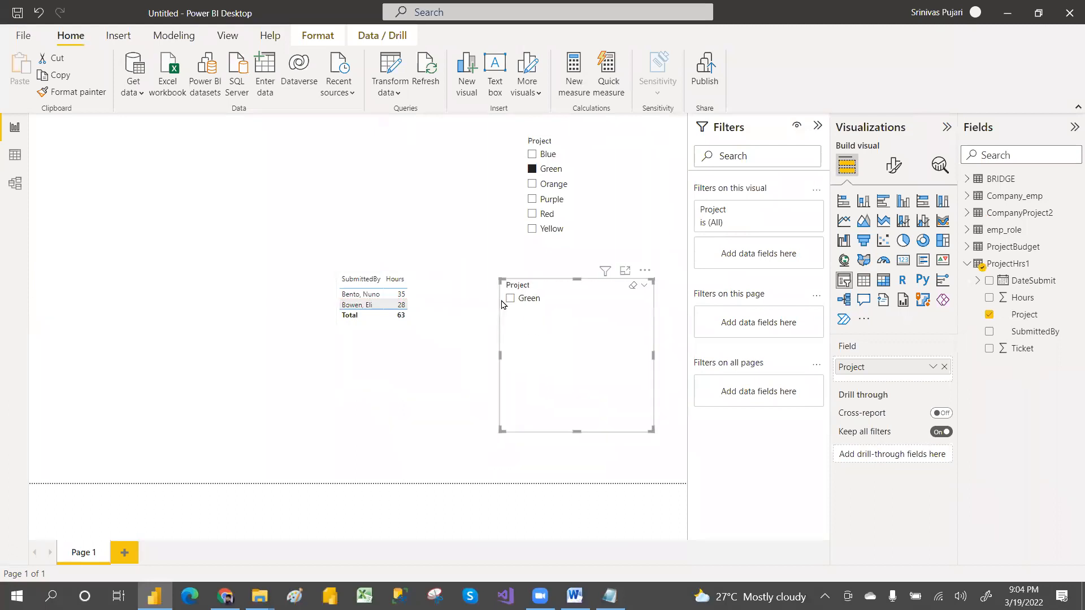
left_click(533, 169)
left_click(532, 200)
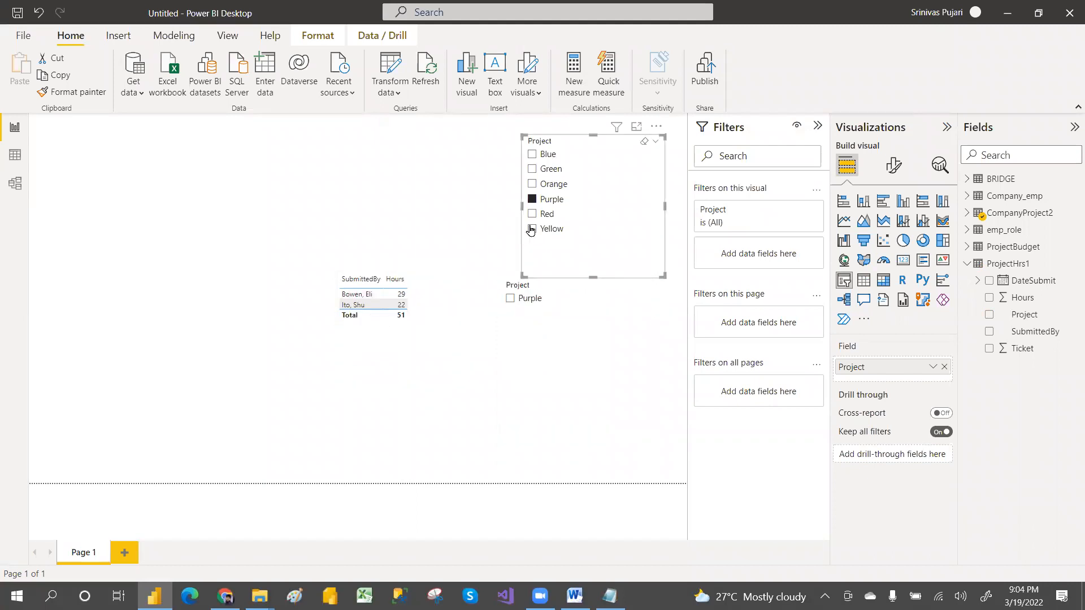
left_click(533, 201)
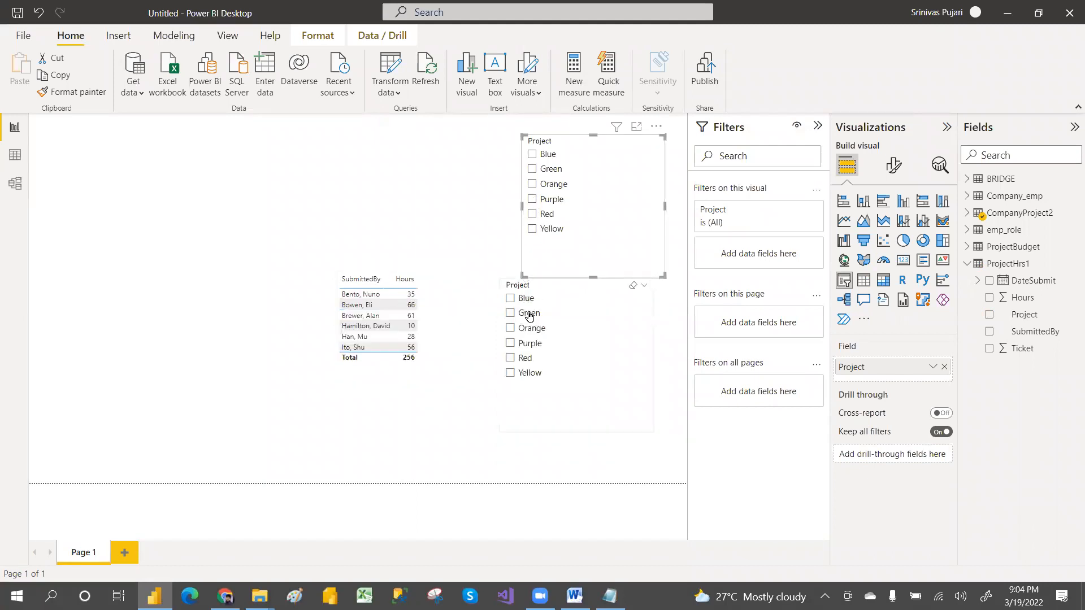
Test Orange in the ProjectHrs1 slicer and Purple in the CompanyProject2 slicer, checking the table's response and clearing both selections.
left_click(511, 329)
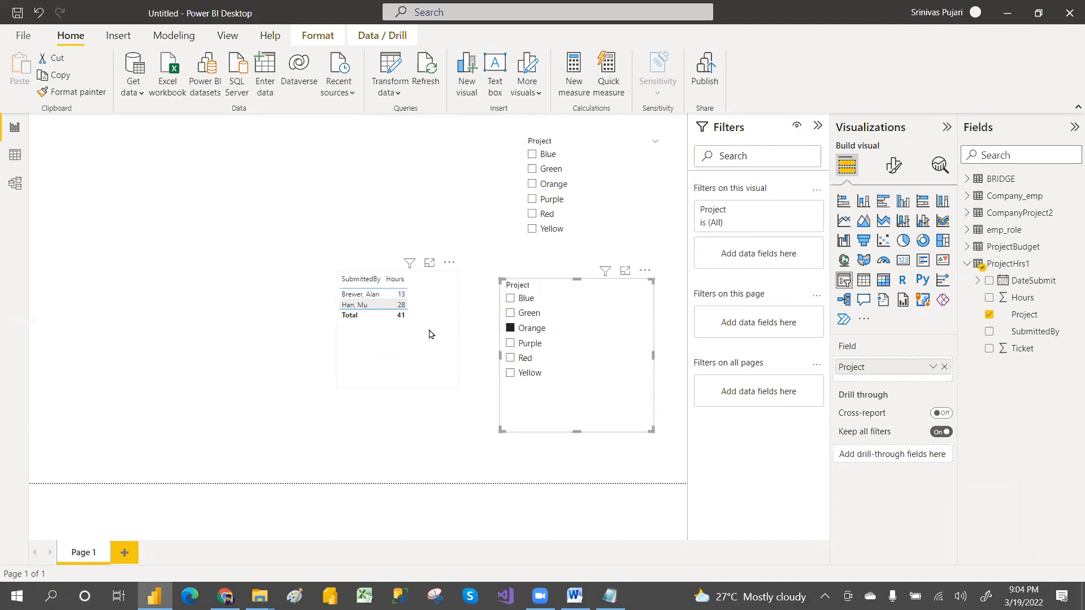
left_click_drag(430, 330, 452, 347)
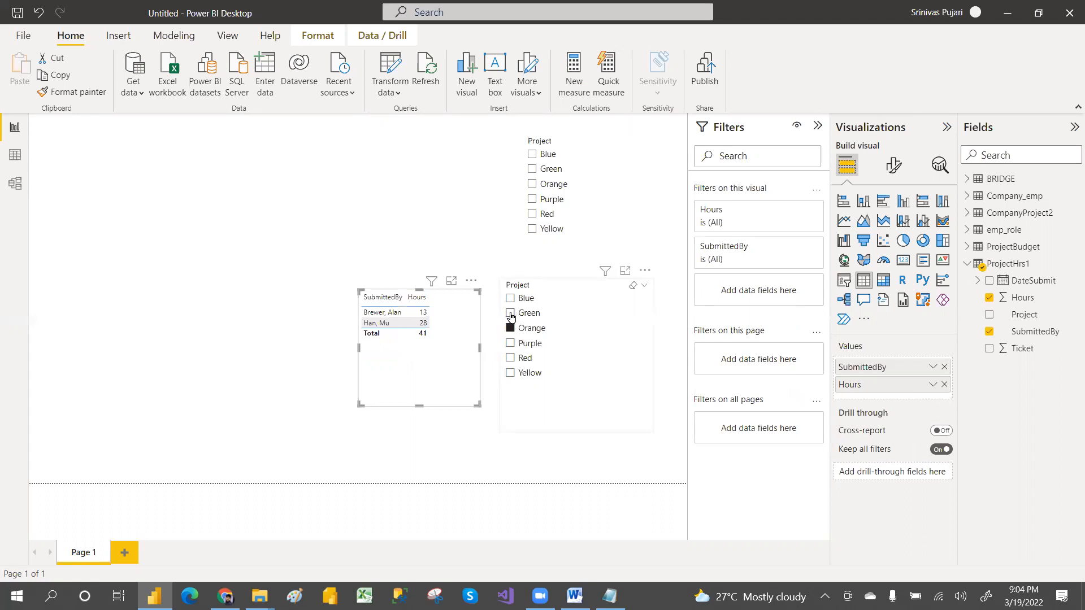
left_click(535, 201)
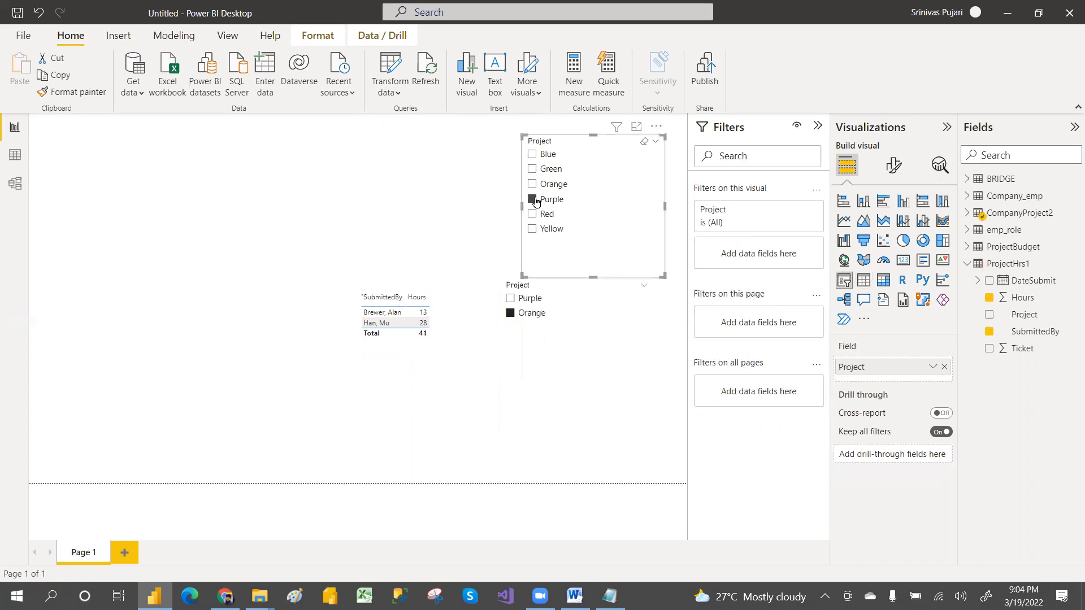
left_click(510, 317)
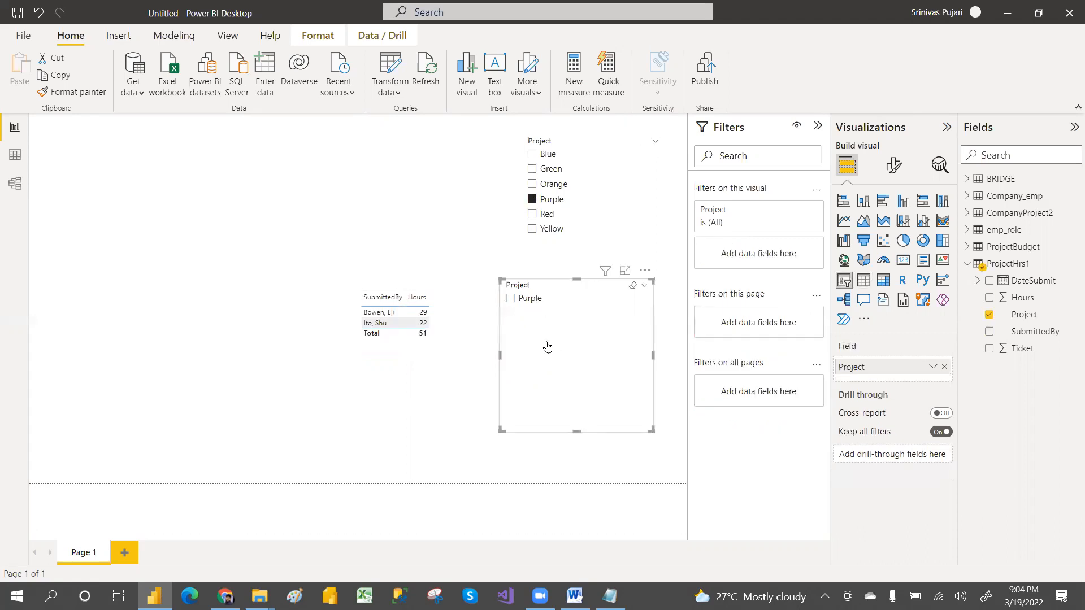
left_click(532, 201)
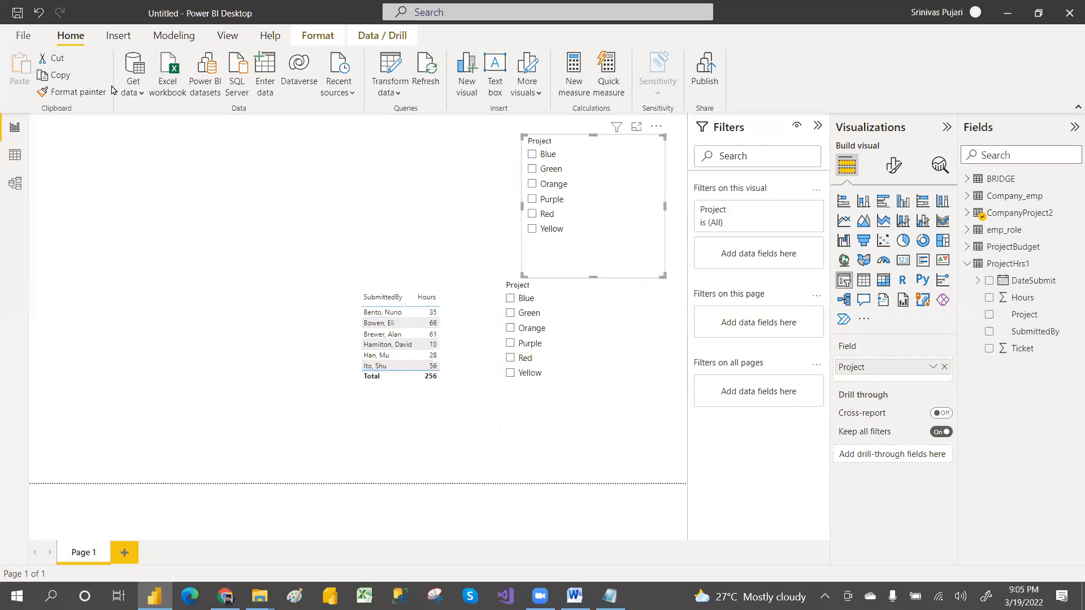
Set the cross filter direction of the CompanyProject2–ProjectHrs1 relationship to Both in the model.
left_click(15, 185)
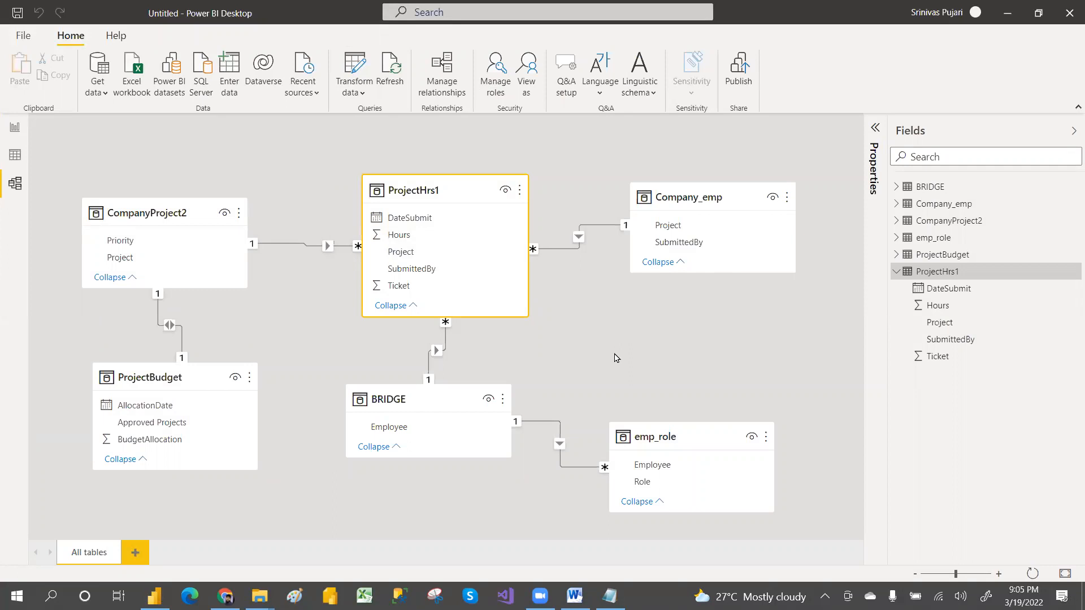
left_click(348, 249)
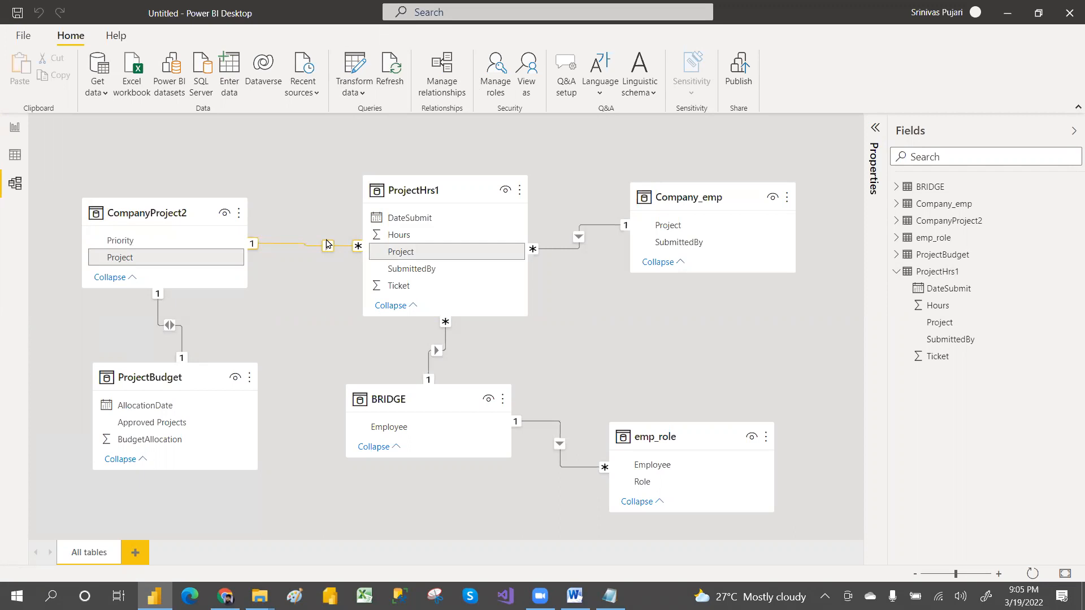
right_click(326, 244)
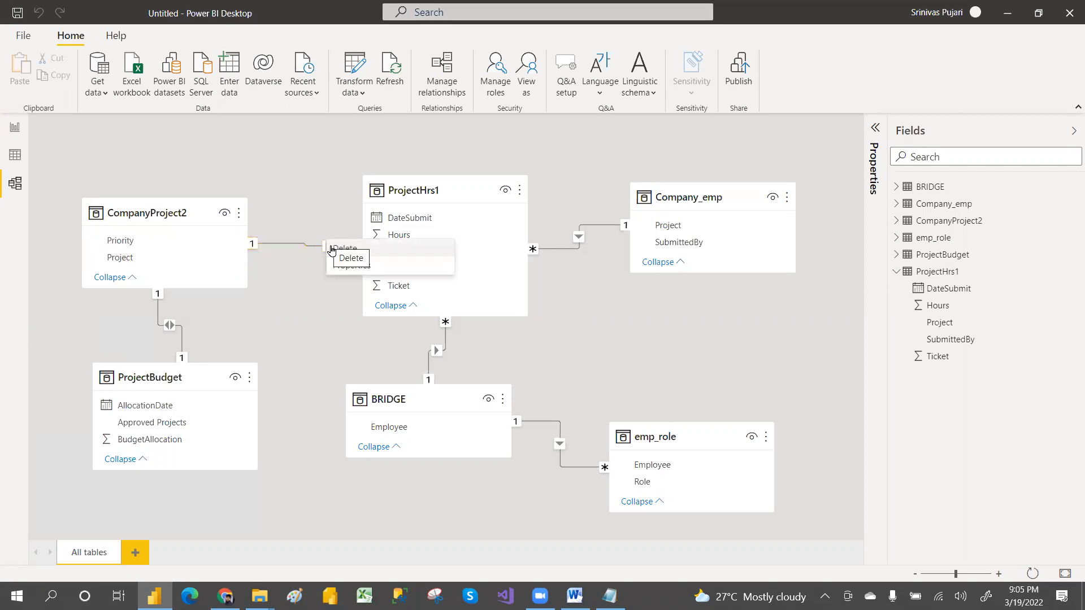
left_click(346, 266)
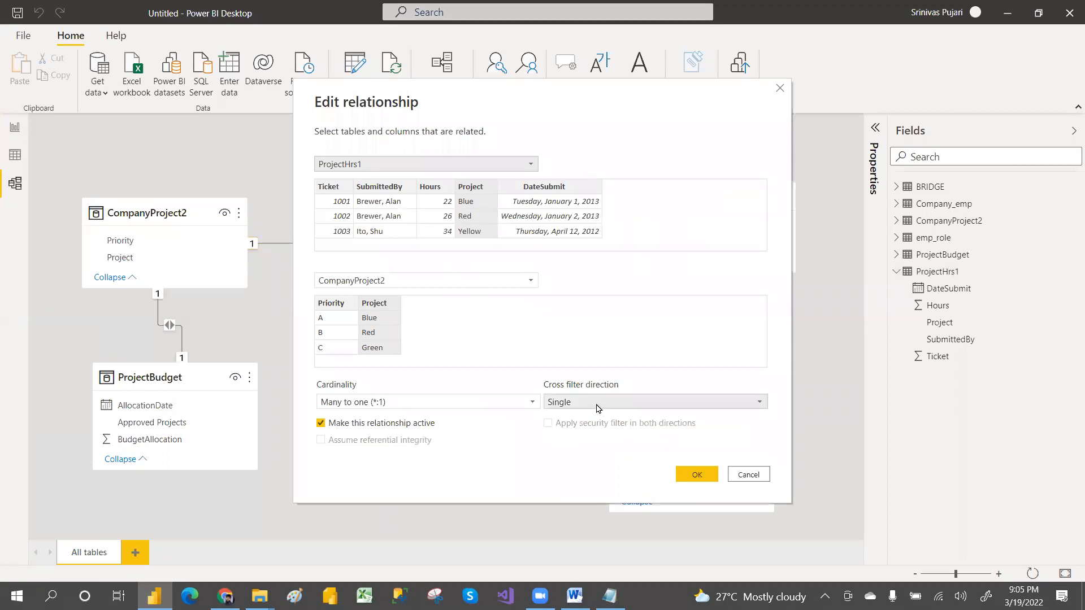
left_click(596, 407)
left_click(582, 432)
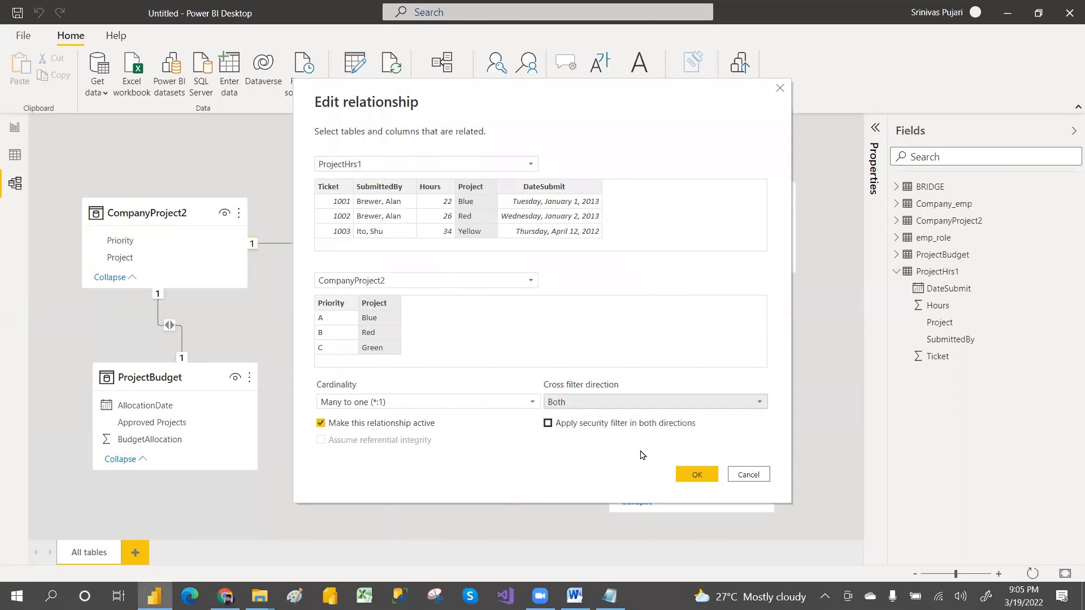
left_click(698, 474)
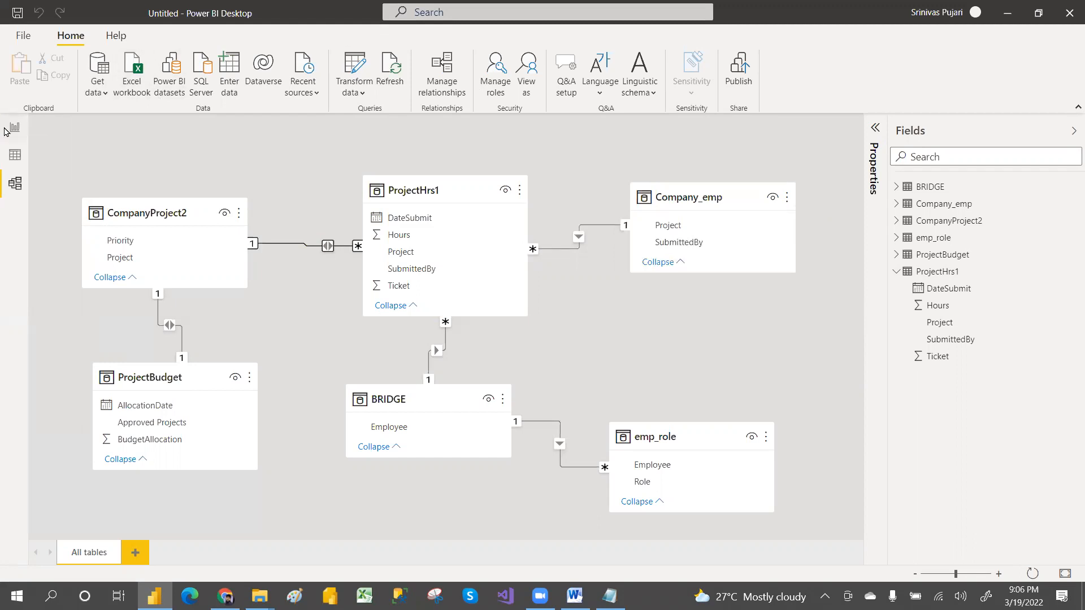
Filter the report by Orange in the ProjectHrs1 slicer, and move the CompanyProject2 slicer and the hours table away from it.
left_click(15, 128)
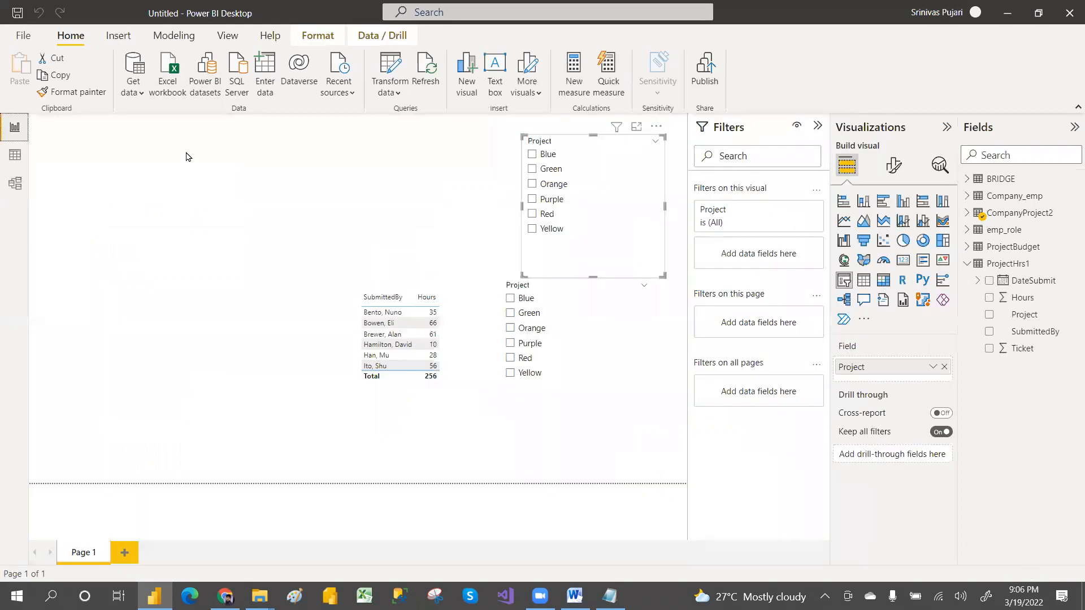
left_click(509, 328)
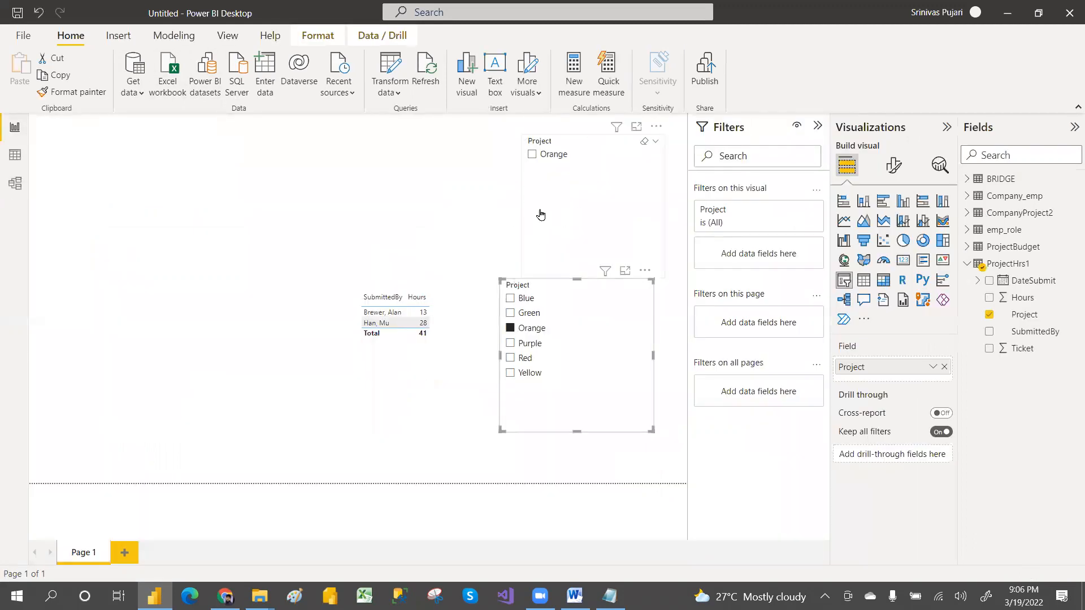
left_click_drag(539, 180, 293, 167)
left_click_drag(365, 387, 292, 397)
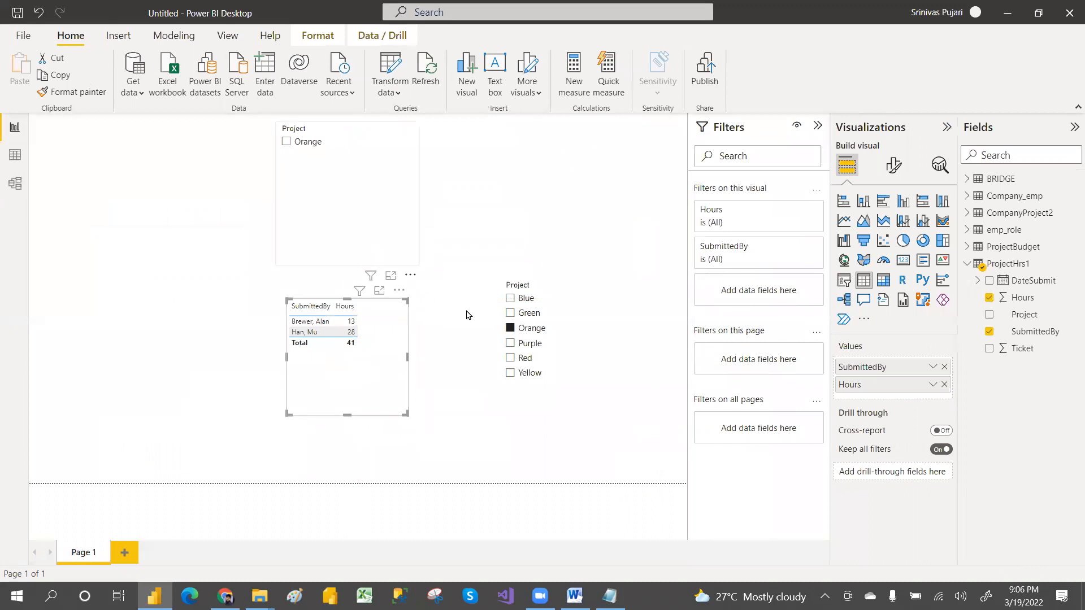
Test Red, Purple and Orange in the ProjectHrs1 slicer against the other visuals, and clear its selection.
left_click(510, 359)
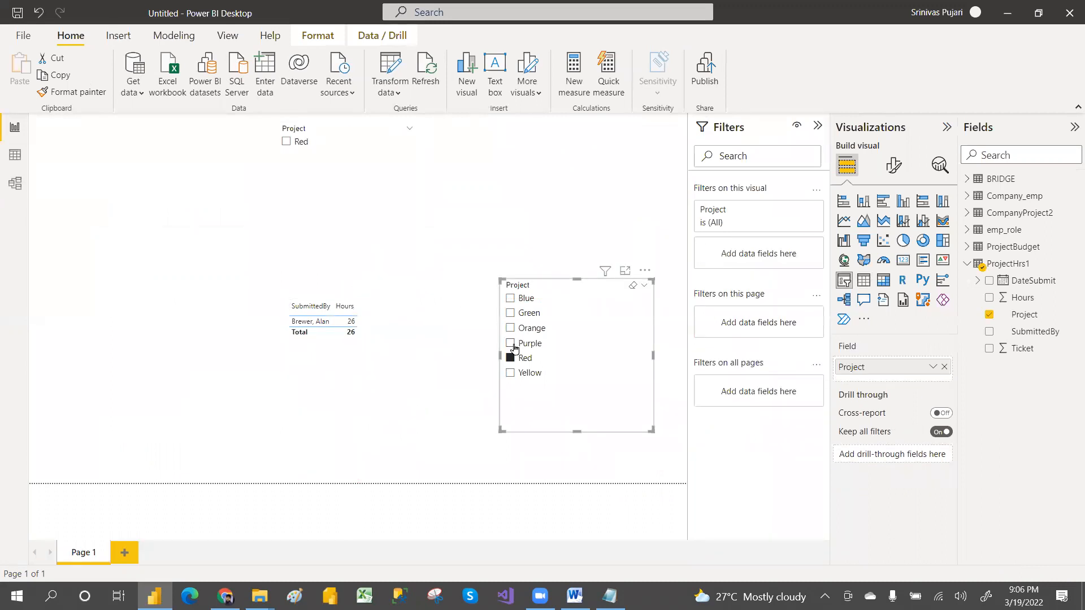
left_click(512, 344)
left_click(511, 329)
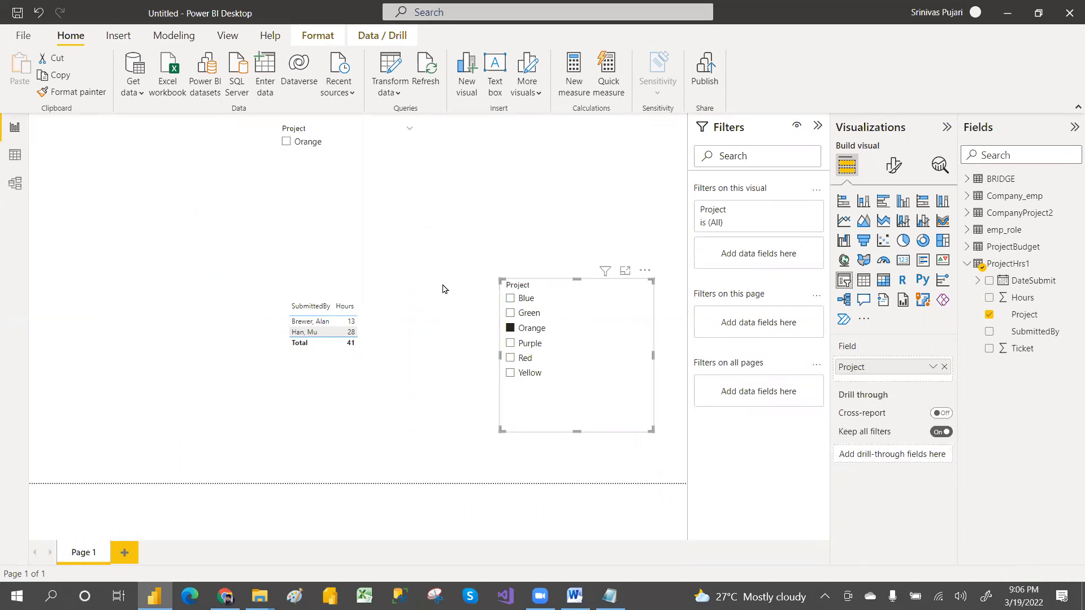
left_click(509, 332)
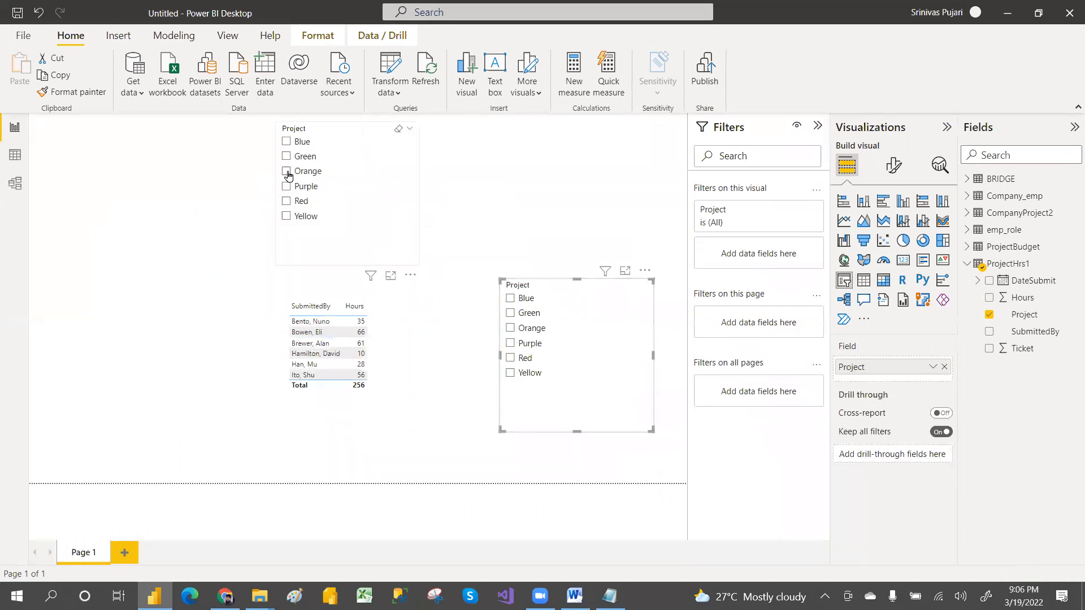
Test Orange and Red in the CompanyProject2 slicer, and Red in the ProjectHrs1 slicer, clearing each selection.
left_click(285, 172)
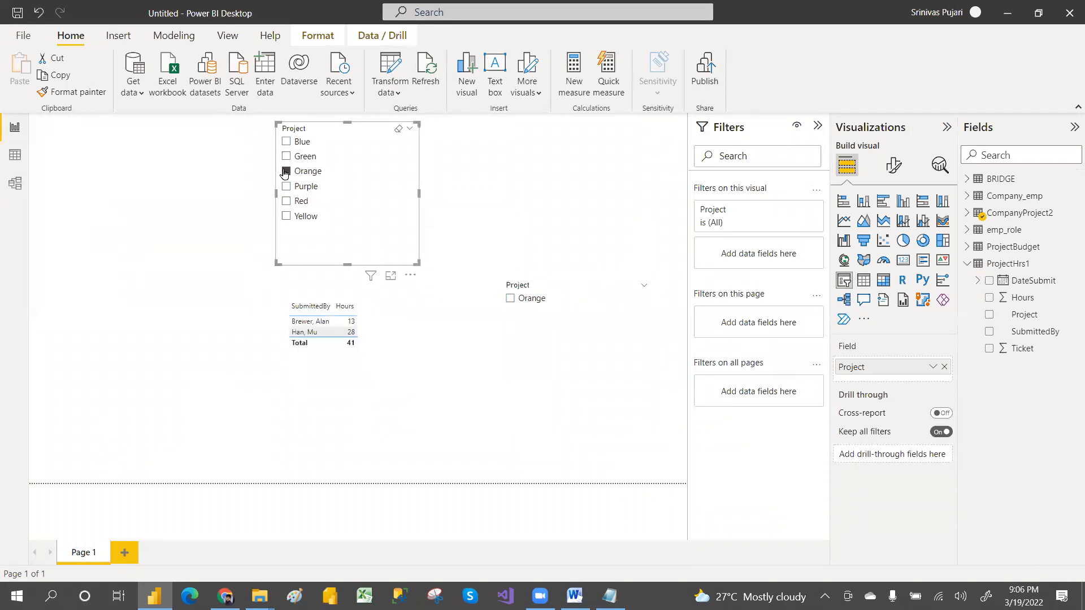
left_click(286, 171)
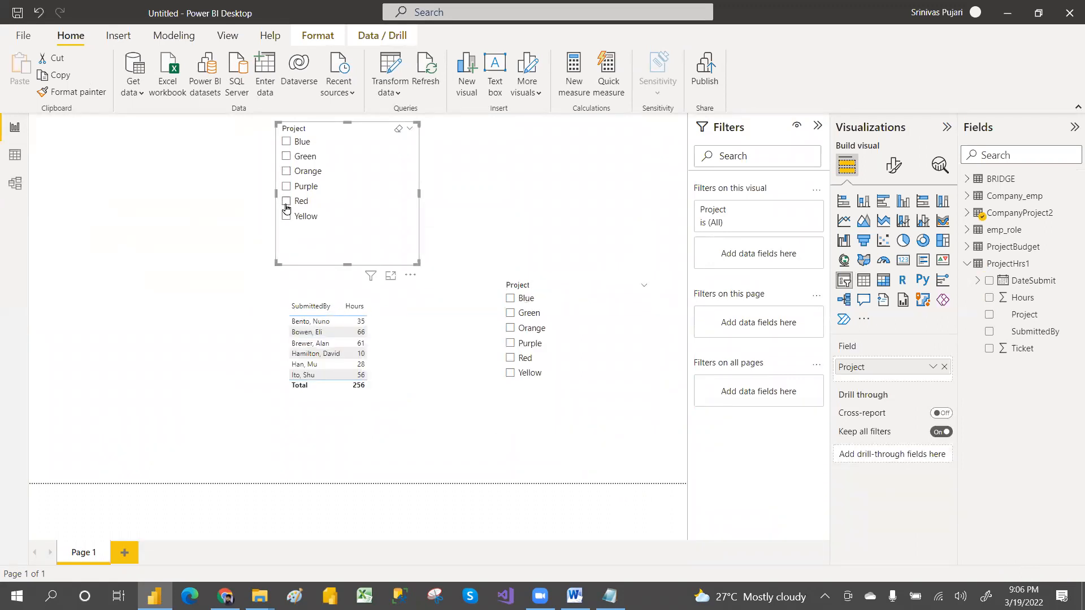
left_click(285, 205)
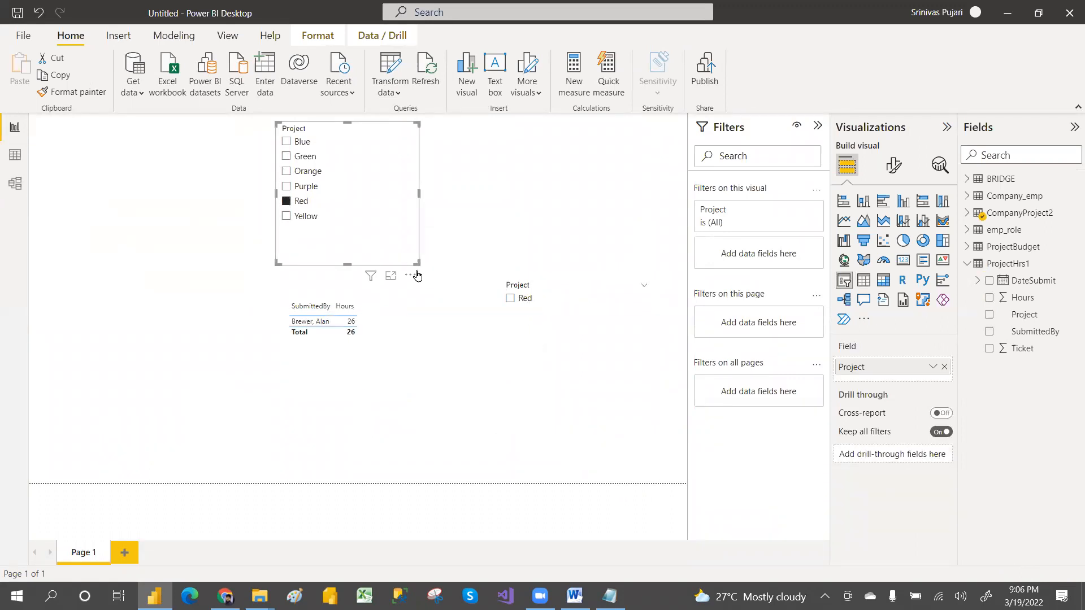
left_click(285, 204)
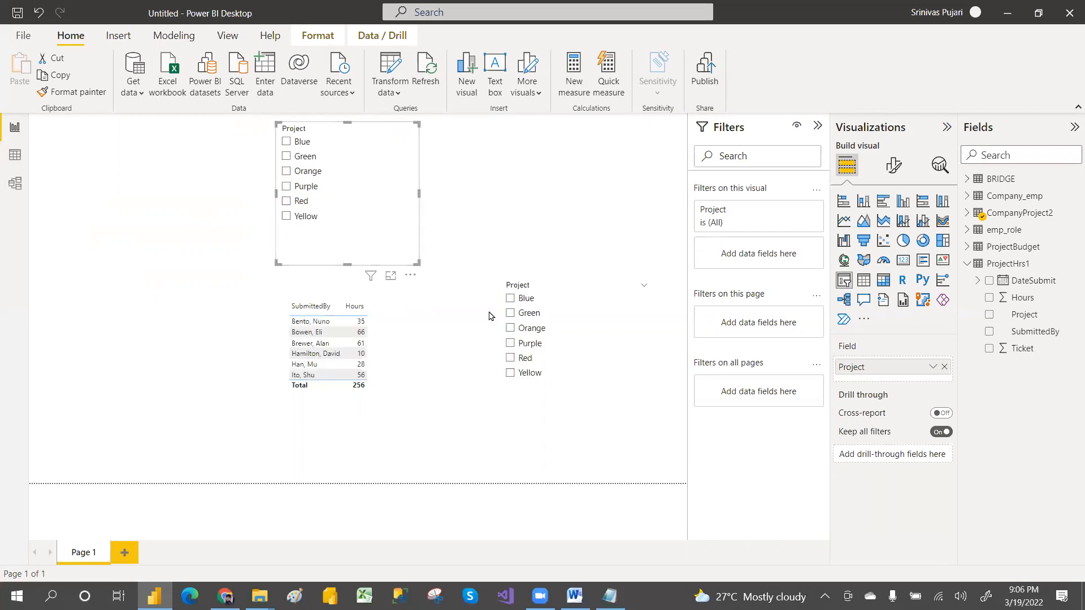
left_click(509, 358)
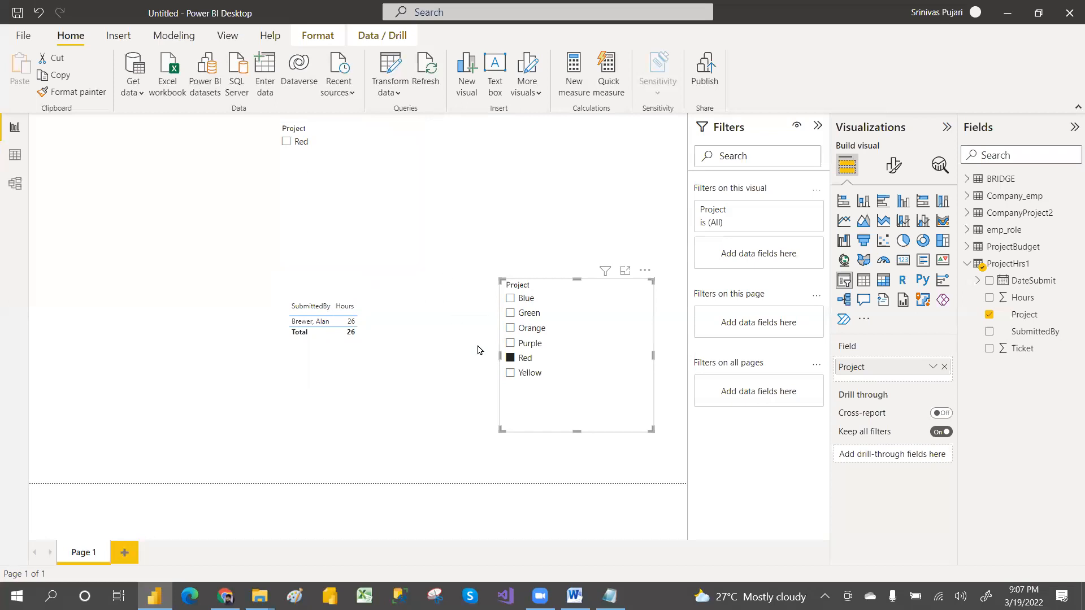
left_click(510, 359)
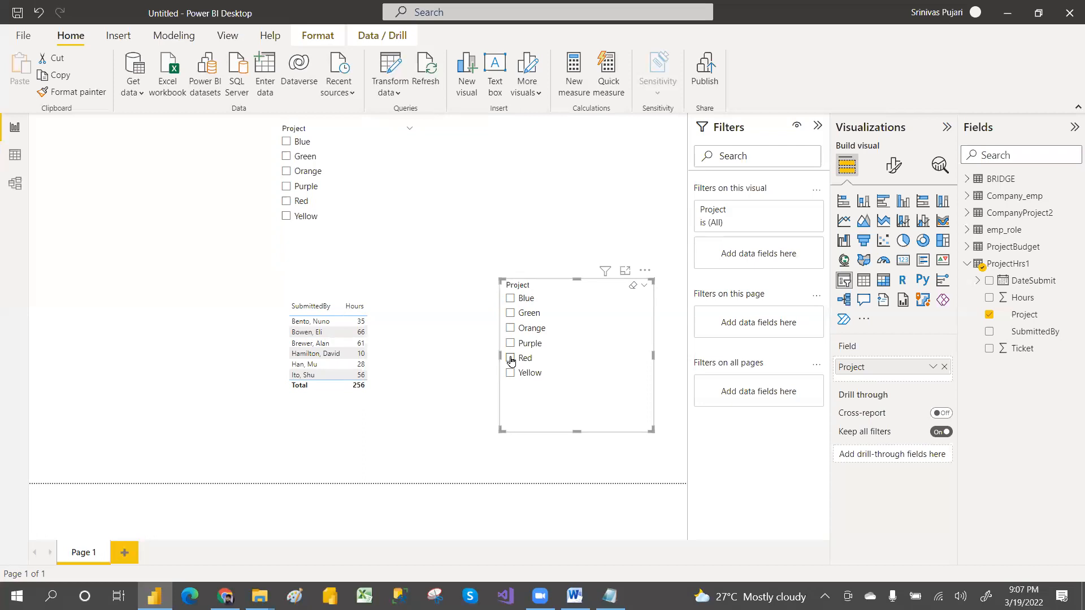
Set the cross filter direction of the CompanyProject2–ProjectHrs1 relationship back to Single in the model.
left_click(16, 183)
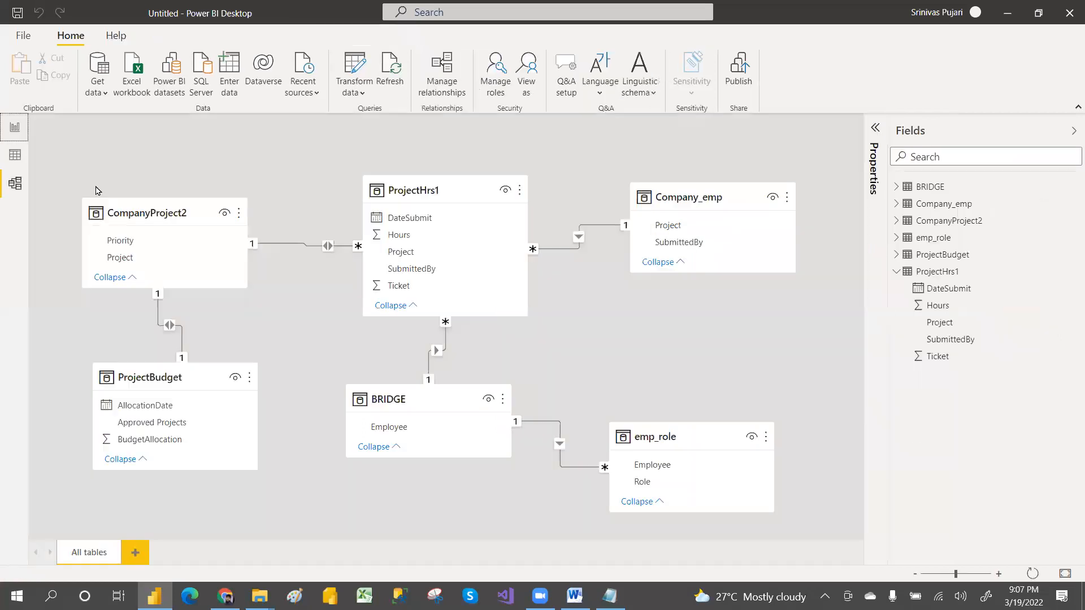
right_click(301, 244)
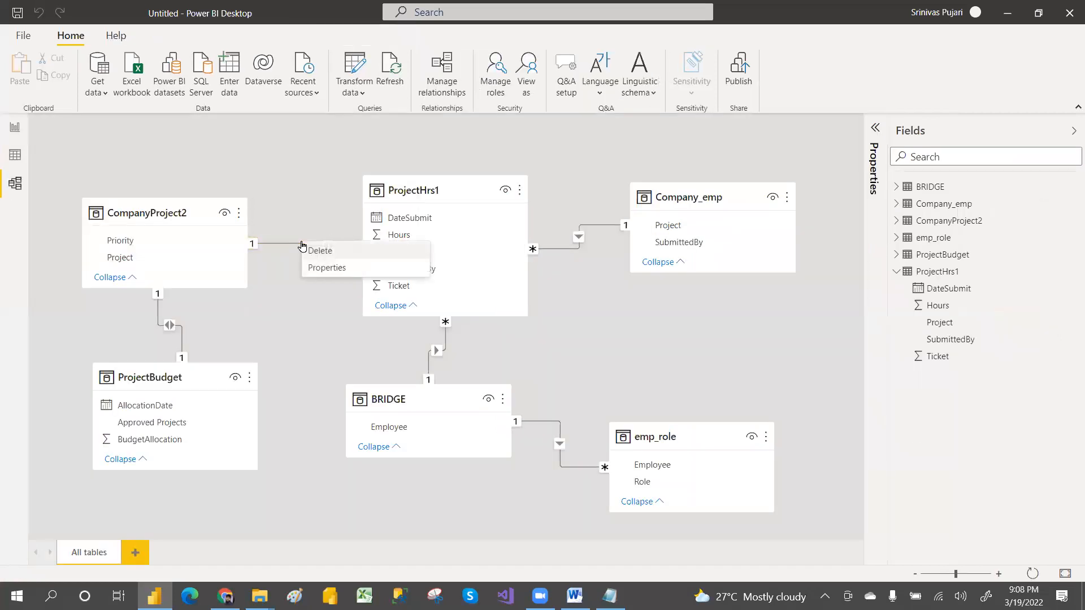
left_click(334, 272)
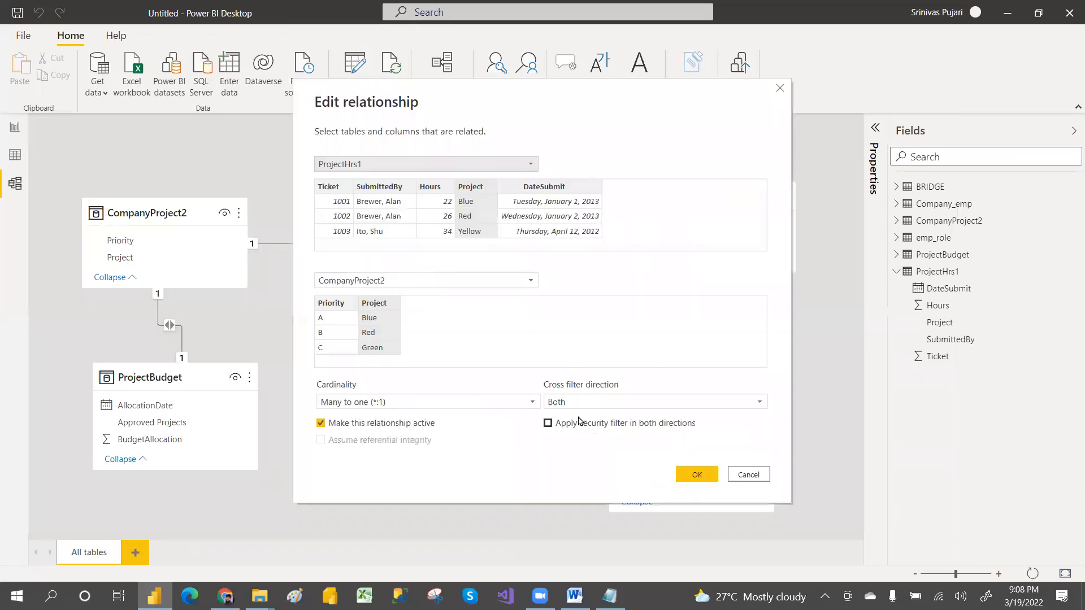
left_click(599, 402)
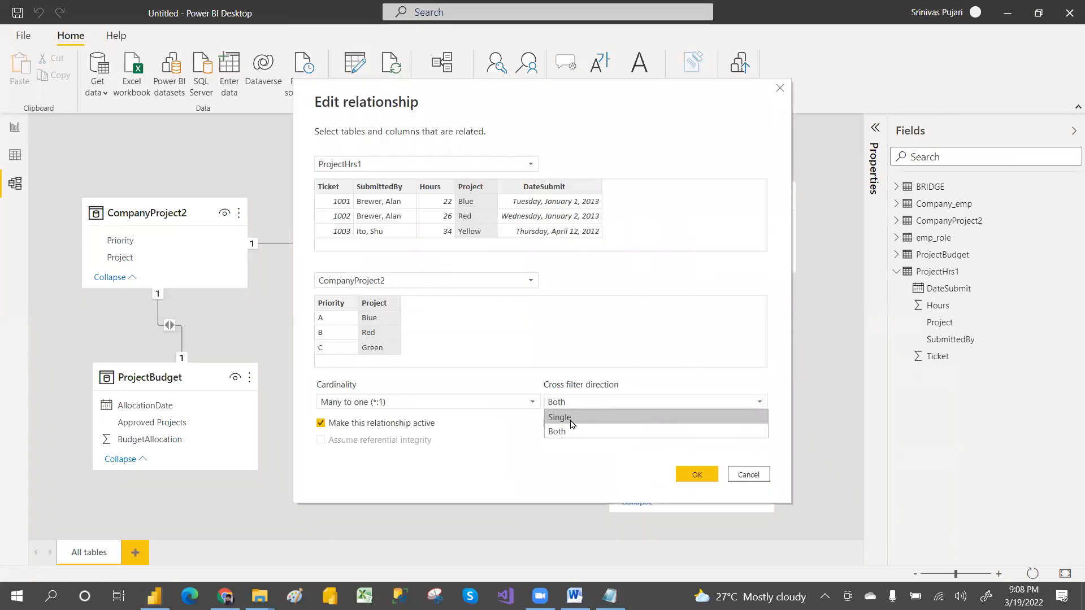
left_click(560, 417)
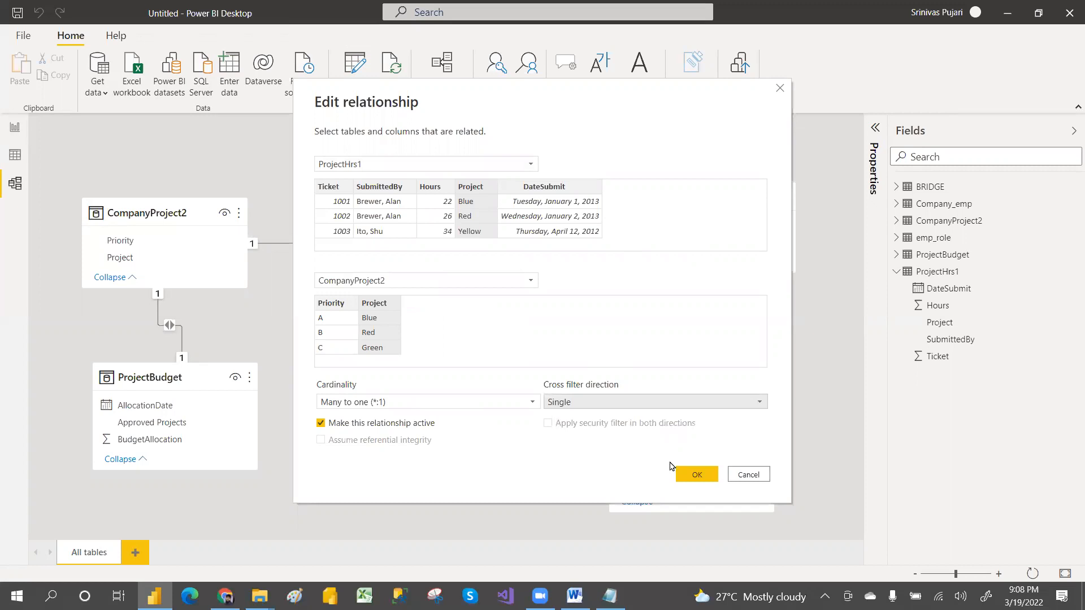
left_click(696, 474)
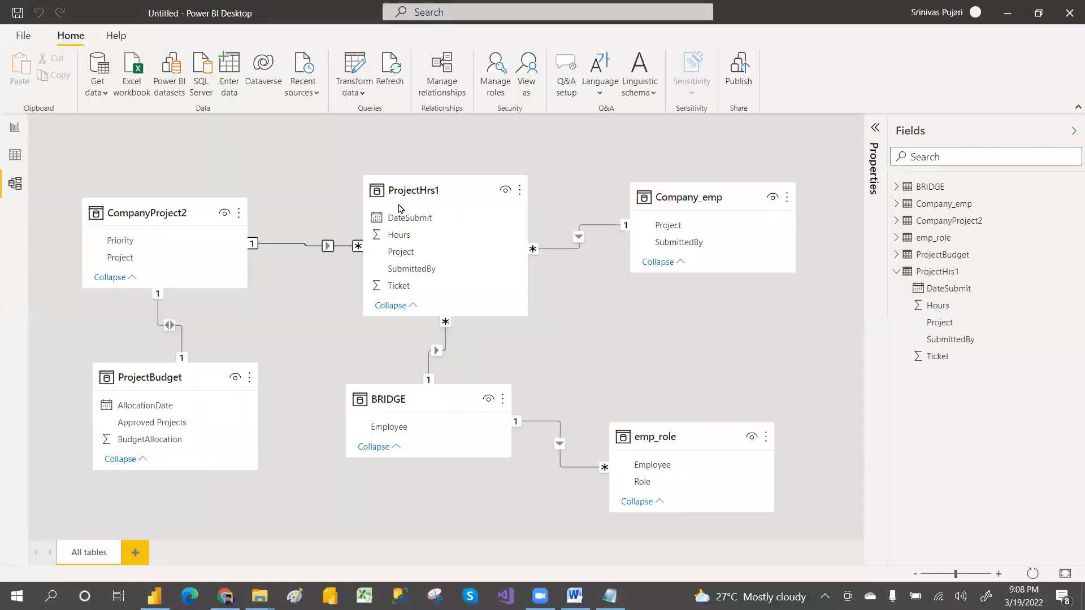
Add the Project field from CompanyProject2 to the ProjectHrs1 slicer on the report page.
mouse_move(405, 201)
left_click(22, 146)
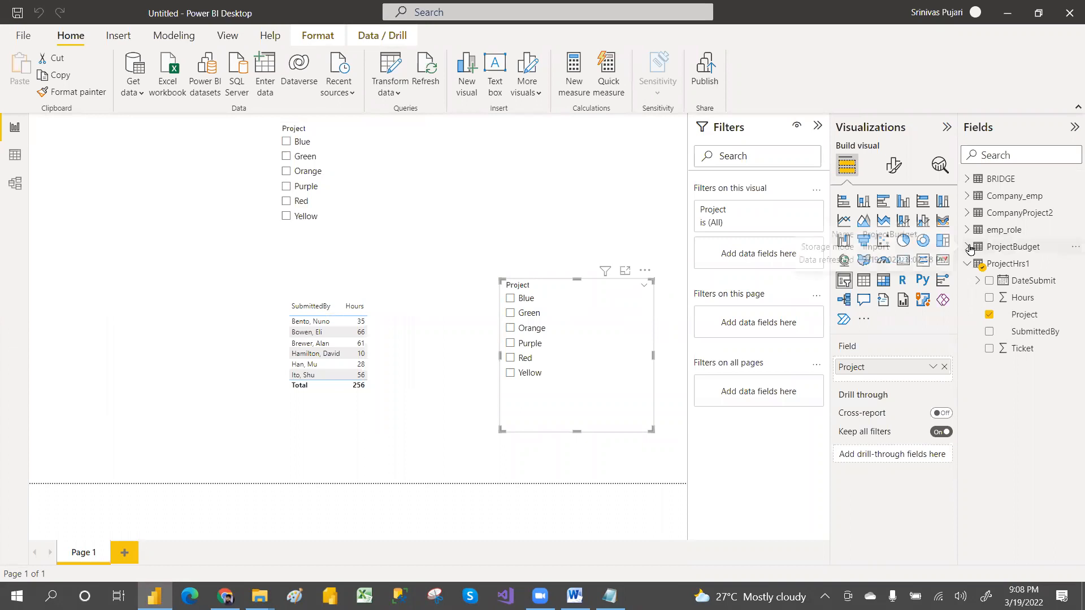
left_click(968, 214)
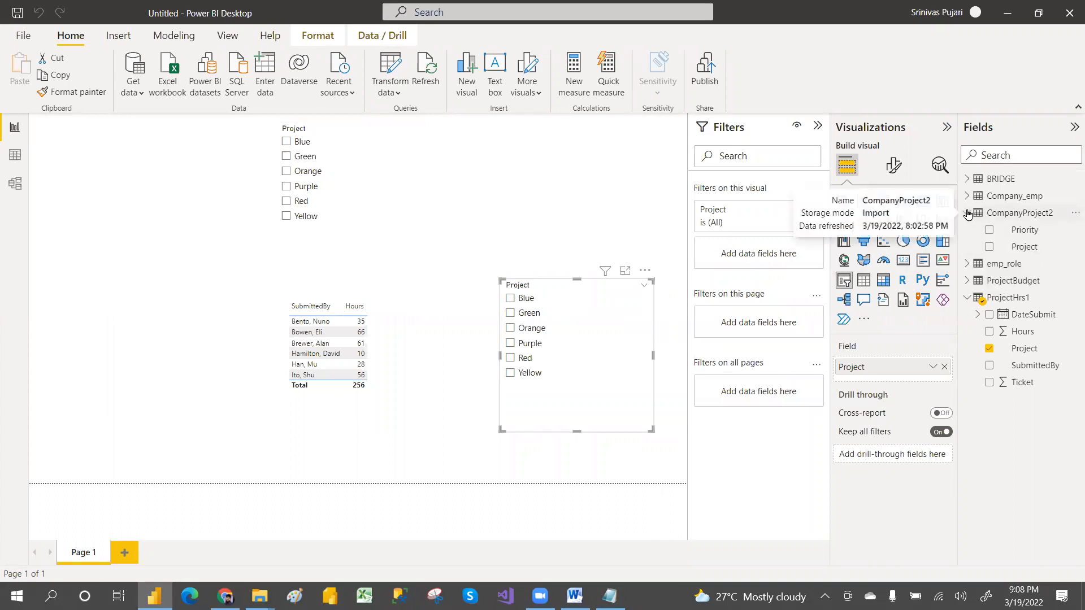
left_click(988, 247)
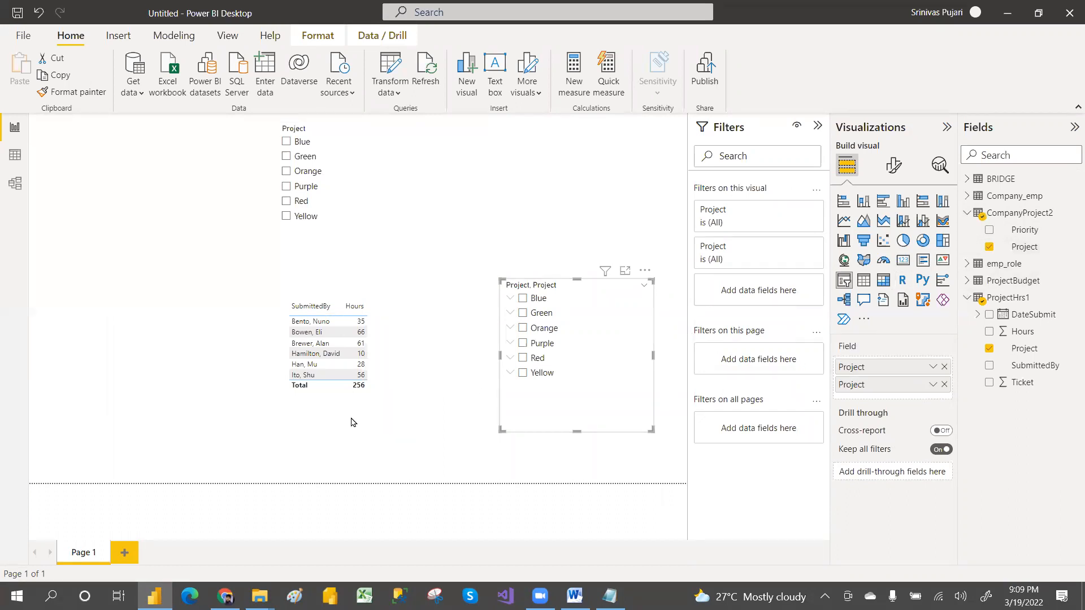
Add a new report page with a table of SubmittedBy from Company_emp followed by Project from CompanyProject2.
left_click(124, 552)
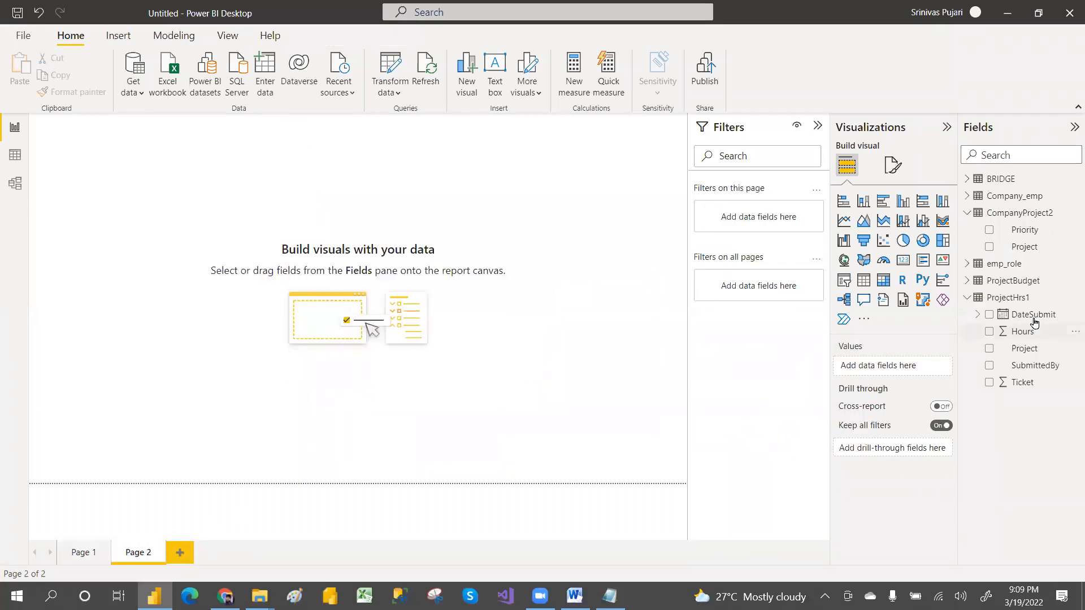
left_click(989, 247)
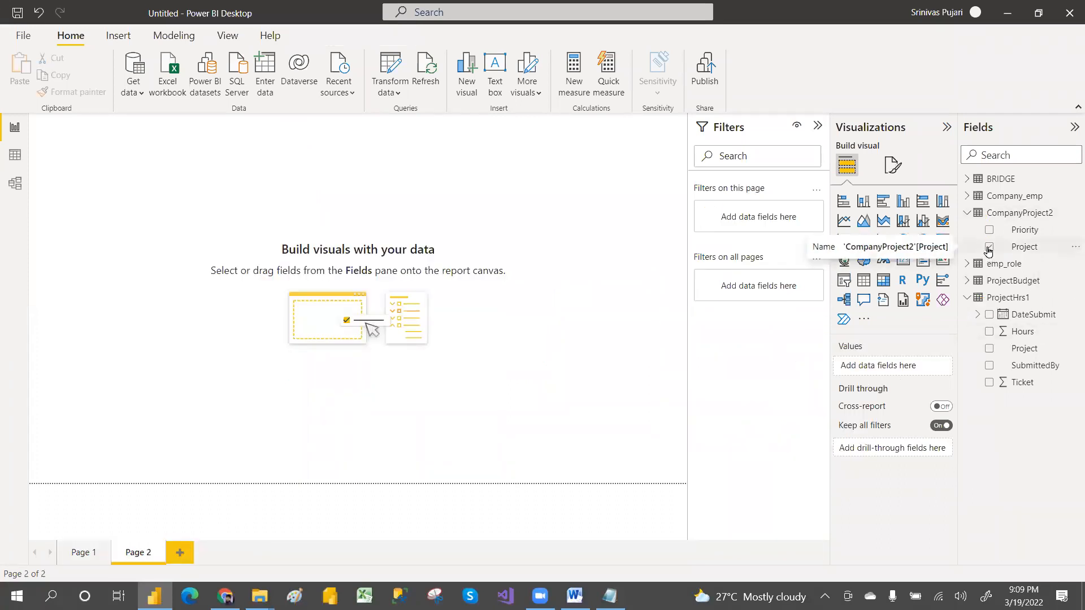
left_click(967, 197)
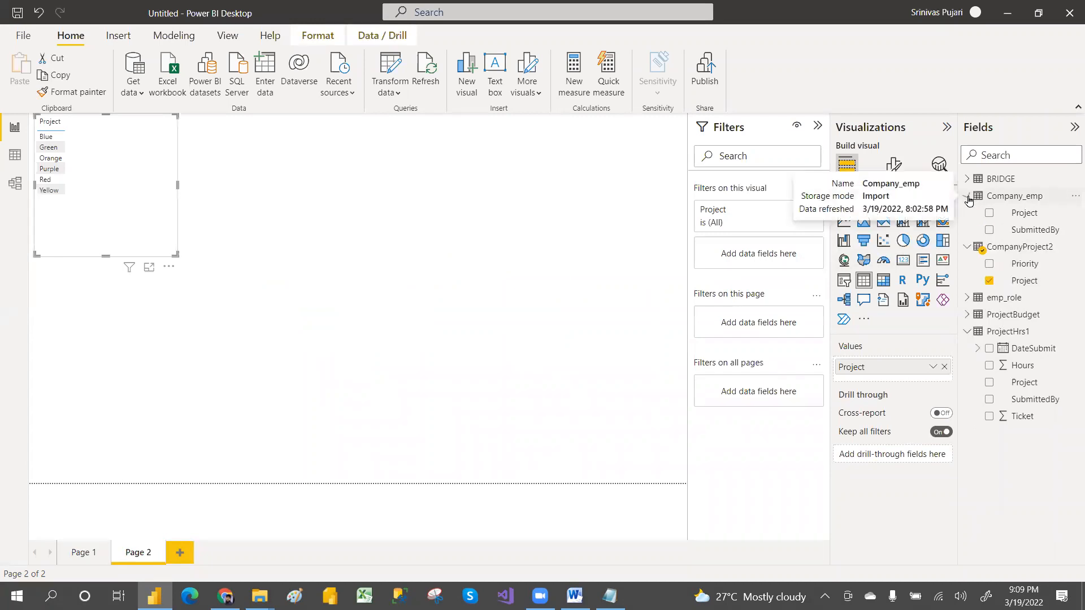
left_click(989, 230)
left_click_drag(897, 388, 894, 366)
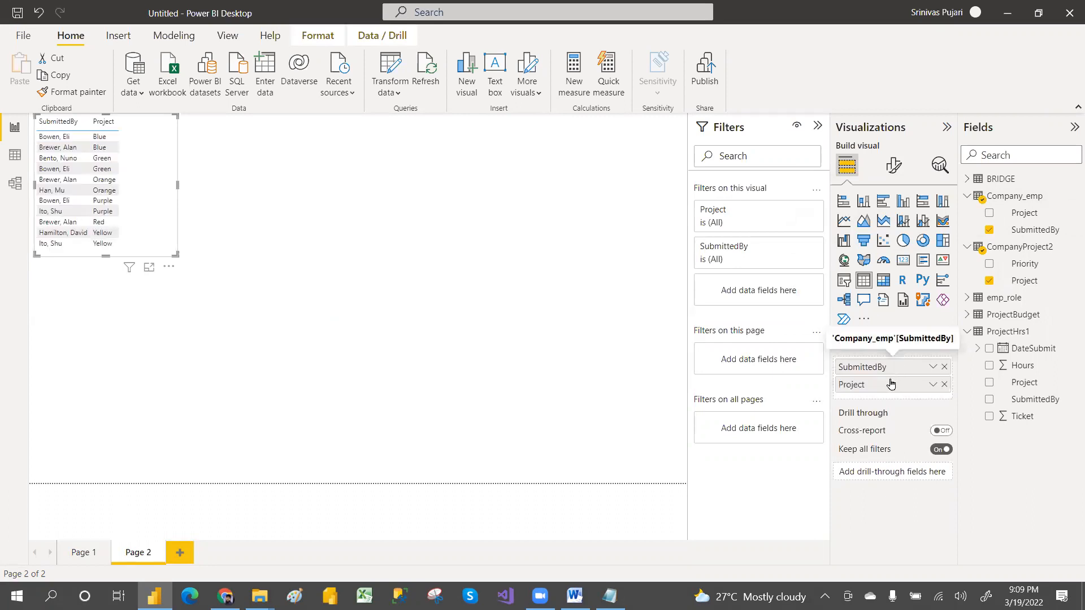
Summarize the table's Project column as Count, and move the table toward the middle of the page.
left_click(933, 385)
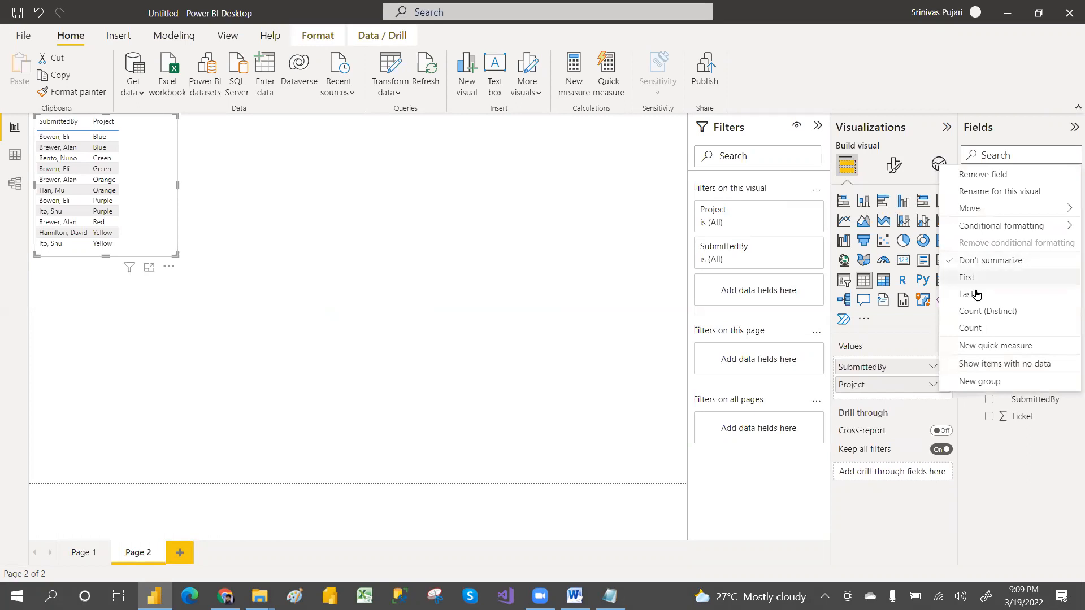
left_click(976, 329)
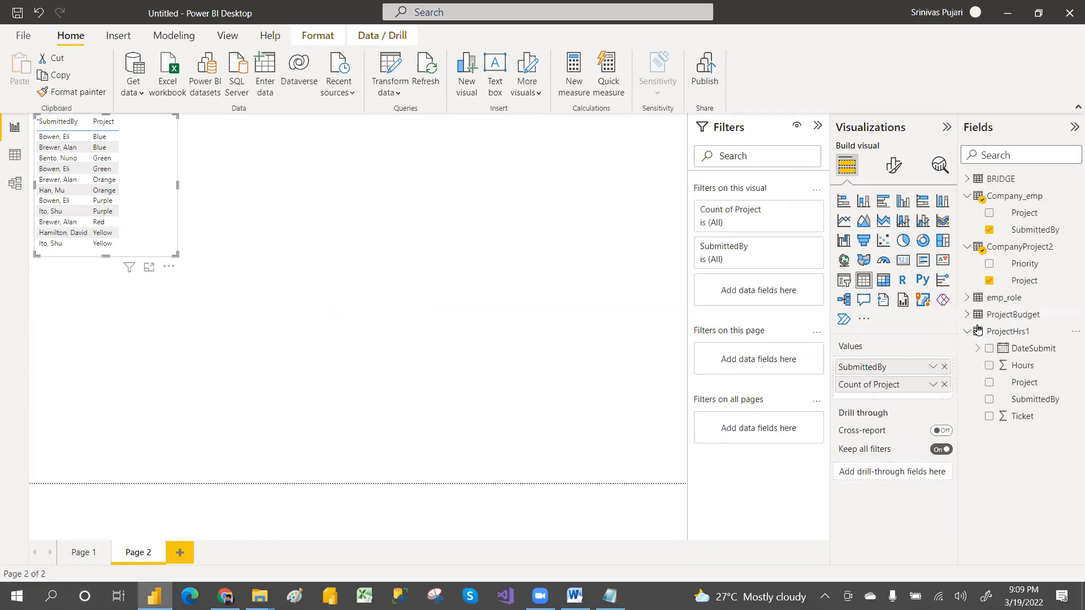
left_click_drag(151, 182, 443, 245)
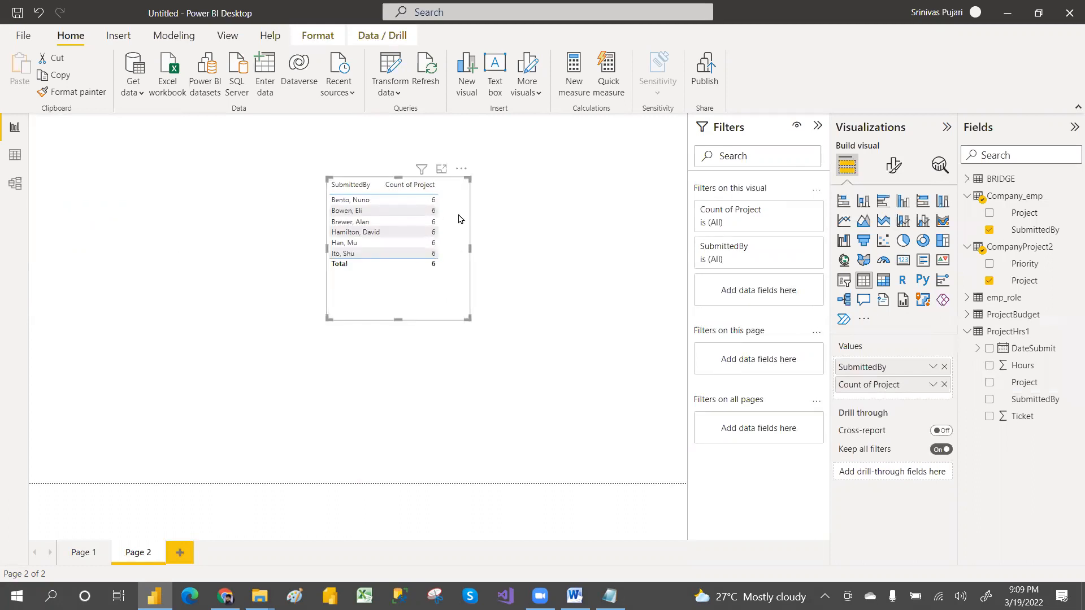
left_click_drag(459, 218, 494, 214)
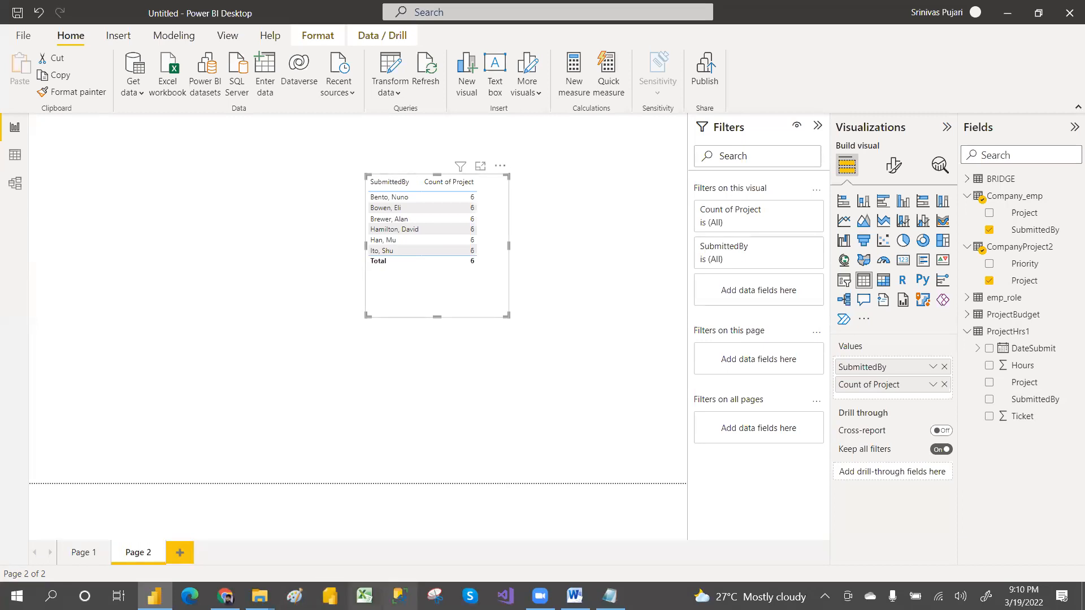
Open the recent Relationship workbook in Excel, dismiss the activation notice, and show the ProjectHrs1 sheet.
mouse_move(260, 596)
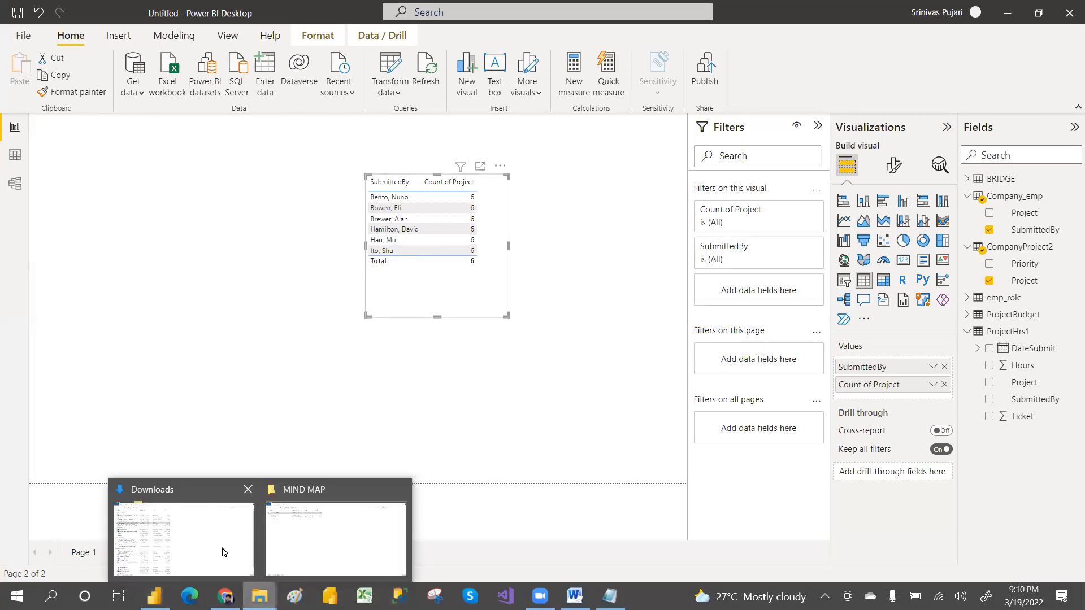
left_click(178, 526)
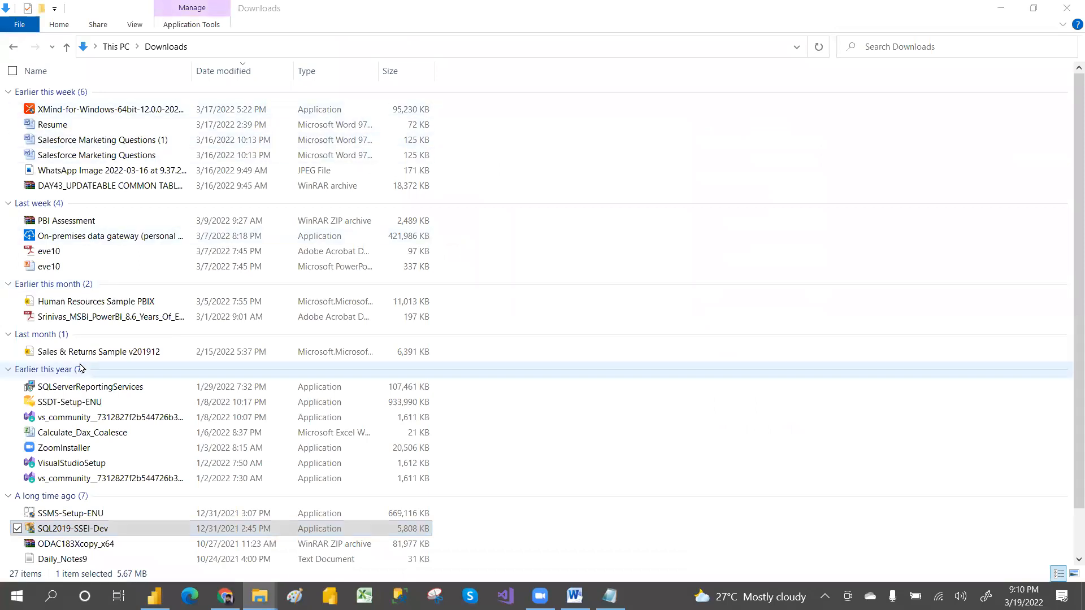
key("super+e")
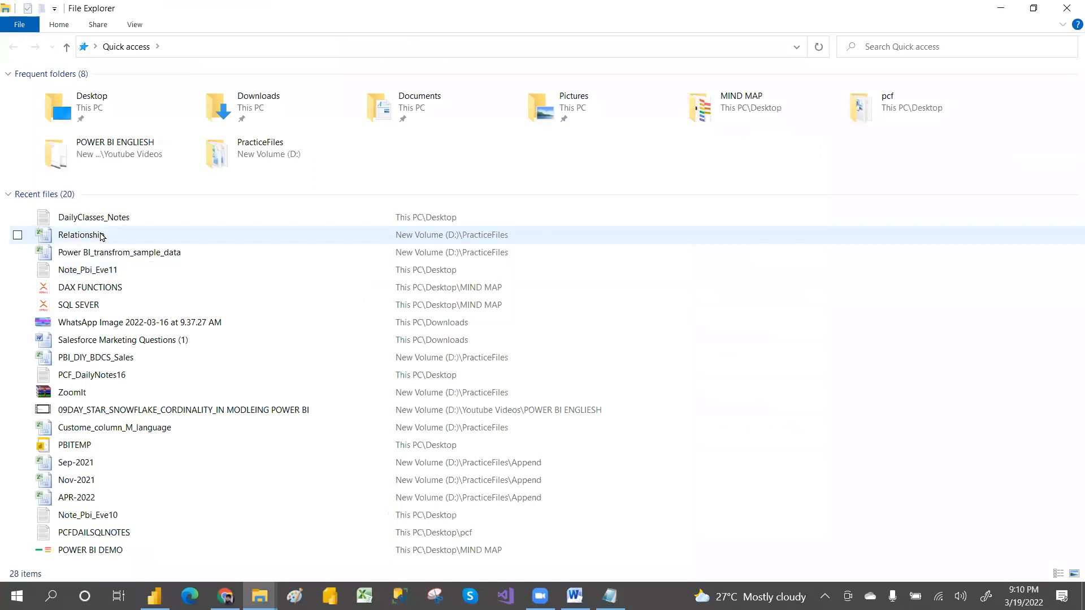
double_click(100, 235)
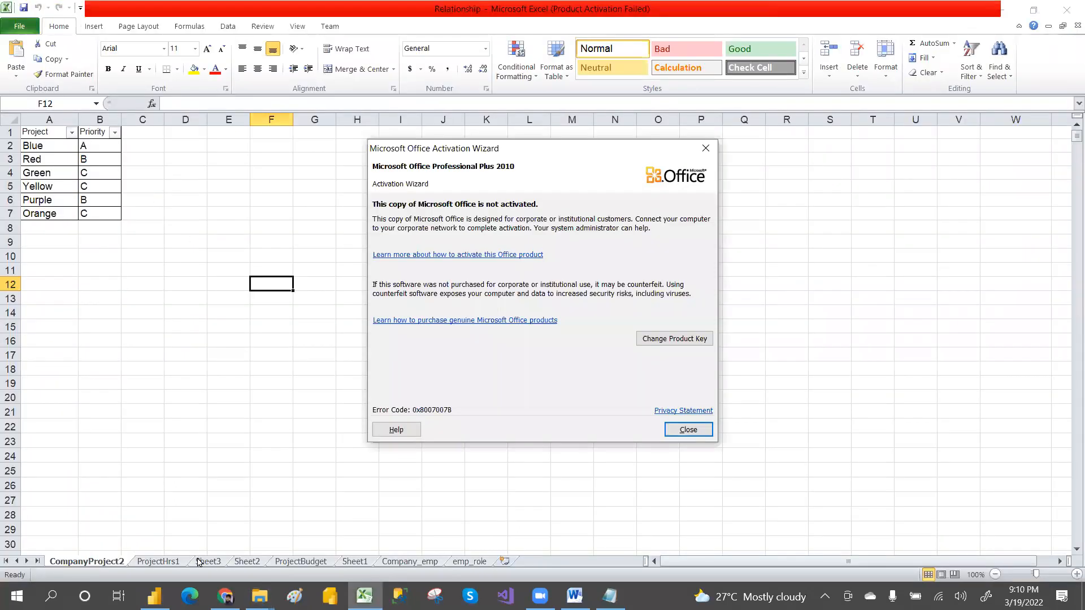
left_click(688, 431)
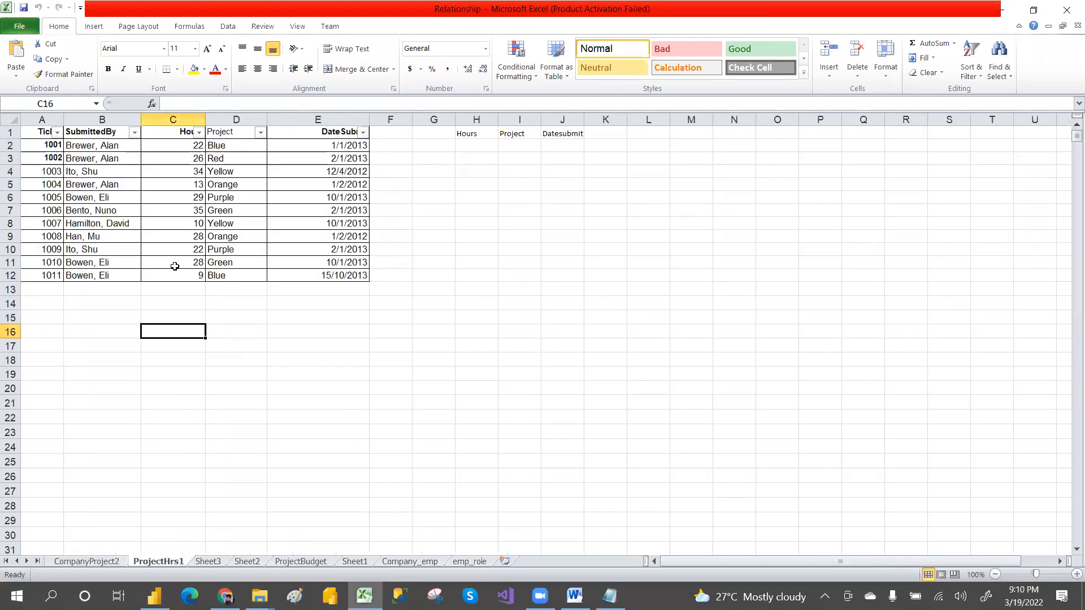
Filter the SubmittedBy column of ProjectHrs1 to only the first employee in the filter list.
left_click(135, 134)
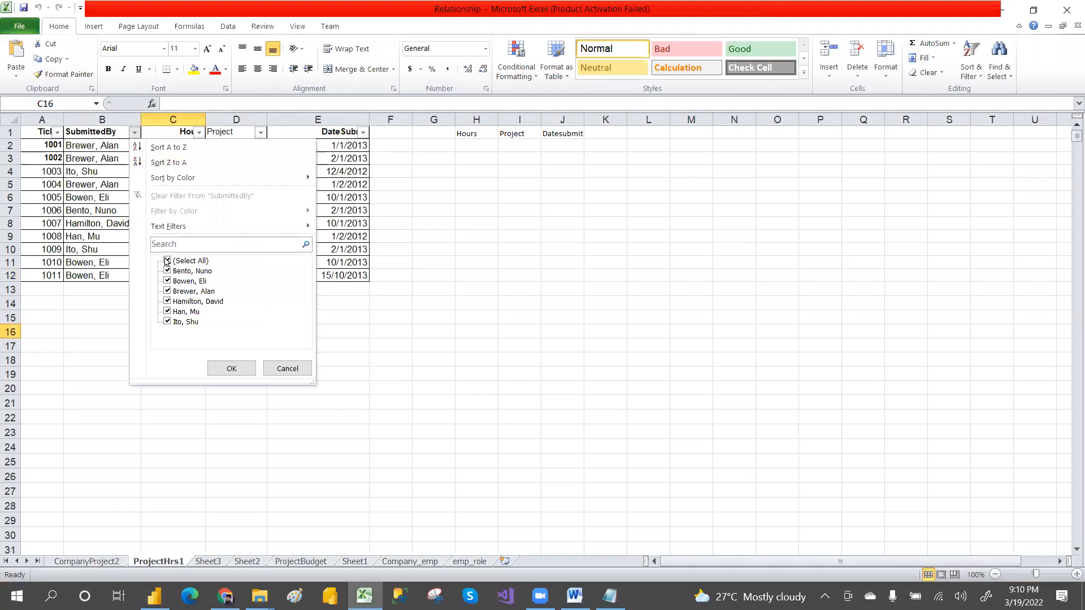
left_click(167, 261)
left_click(167, 271)
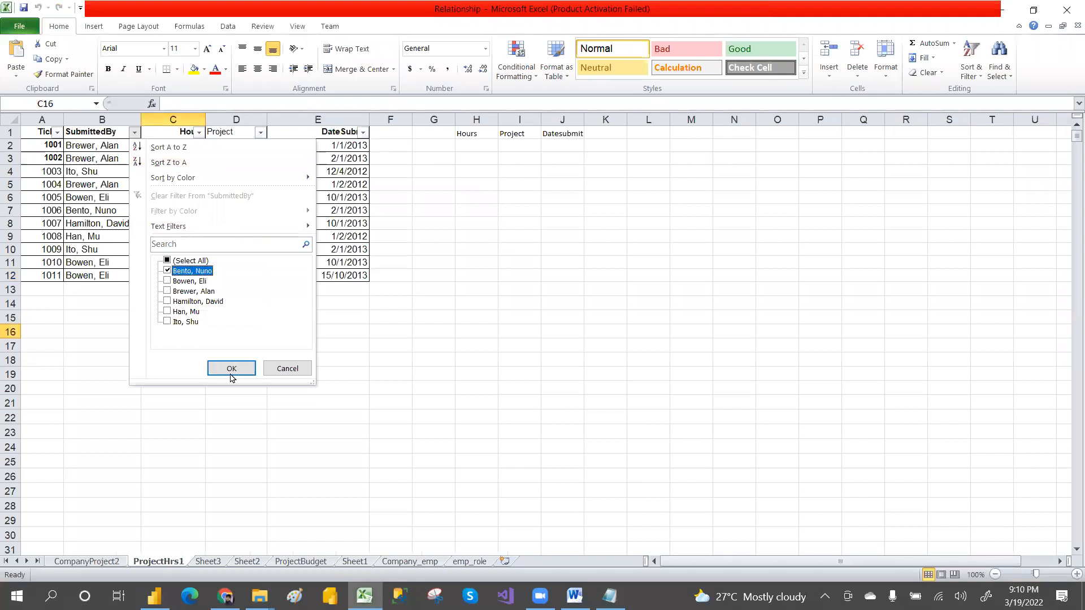
left_click(231, 369)
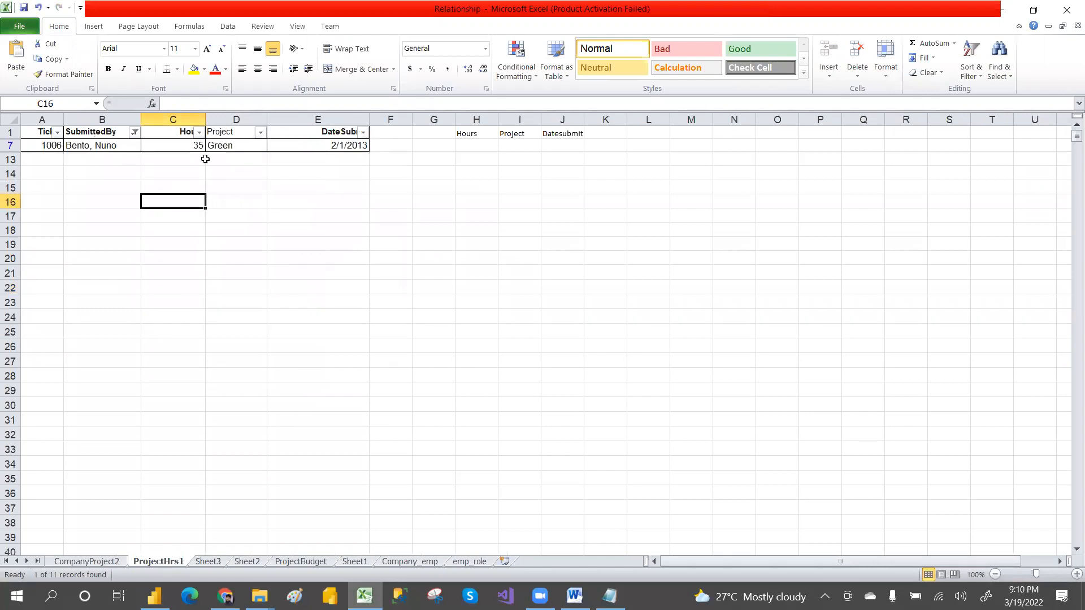
Change the SubmittedBy filter to show only the second listed employee's project rows.
left_click(135, 132)
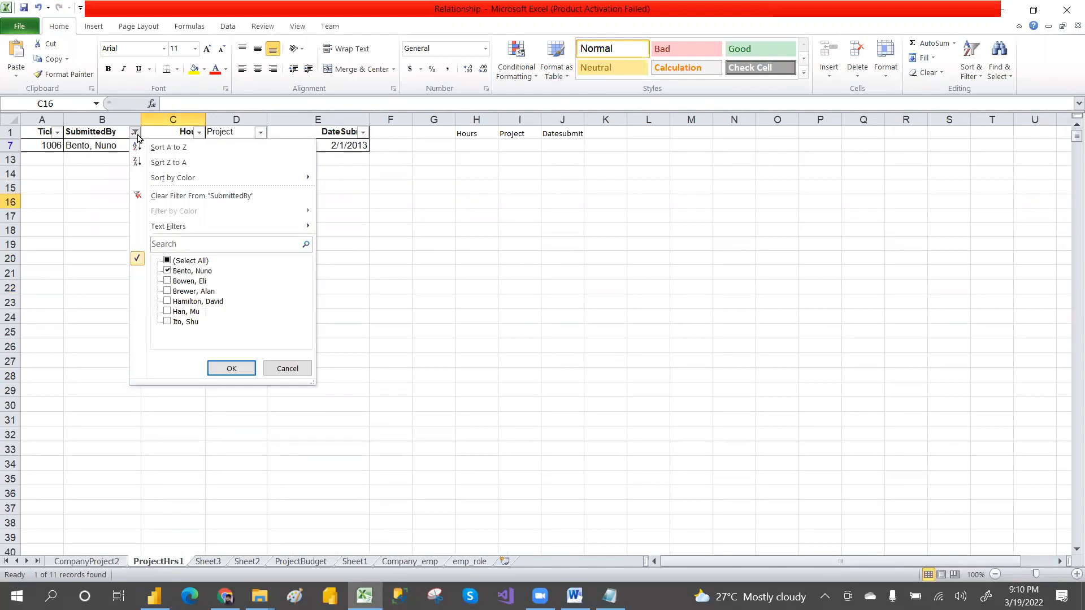
left_click(167, 282)
left_click(167, 271)
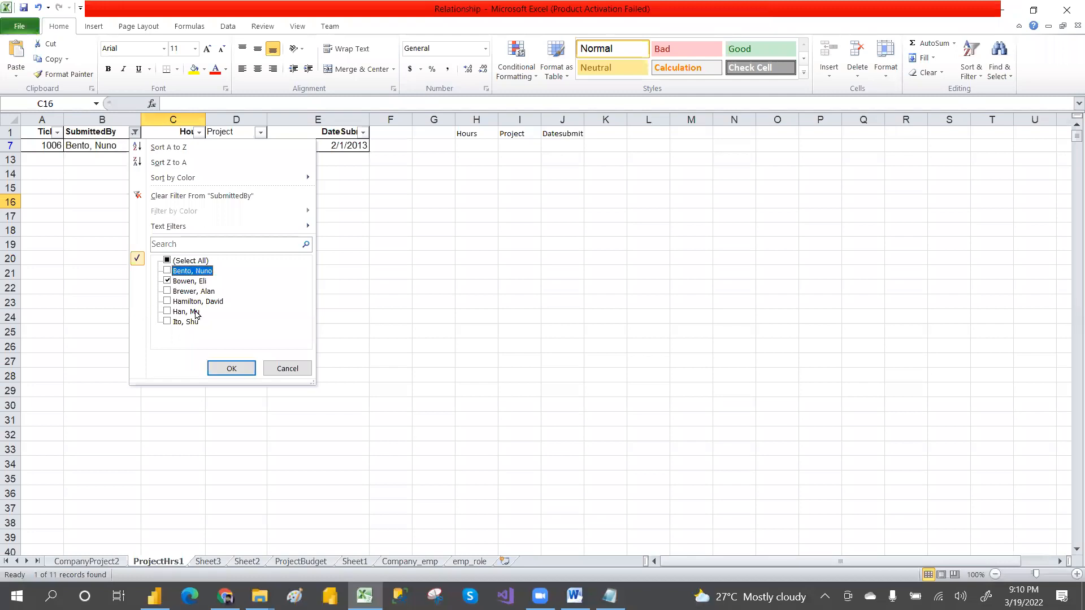
left_click(224, 368)
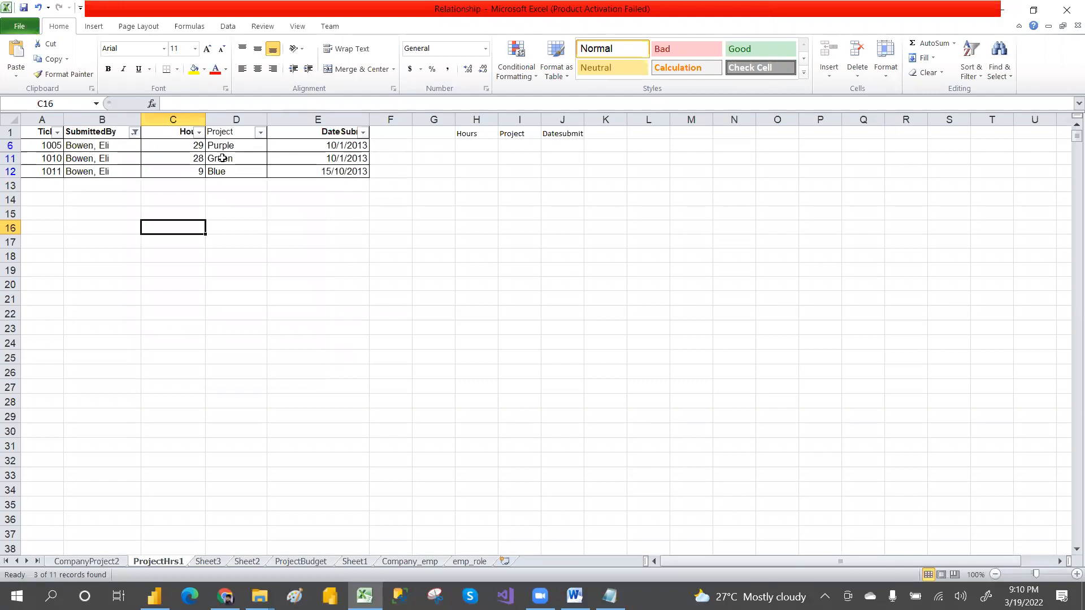
Filter SubmittedBy to only the third listed employee and check that employee's entries in the Project column.
left_click(135, 133)
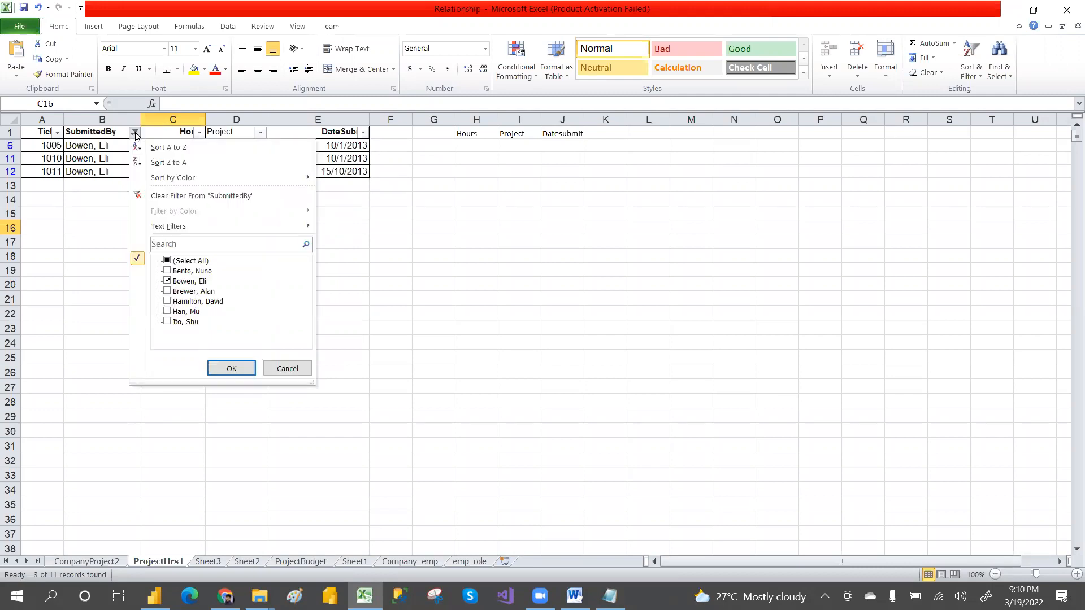
left_click(167, 281)
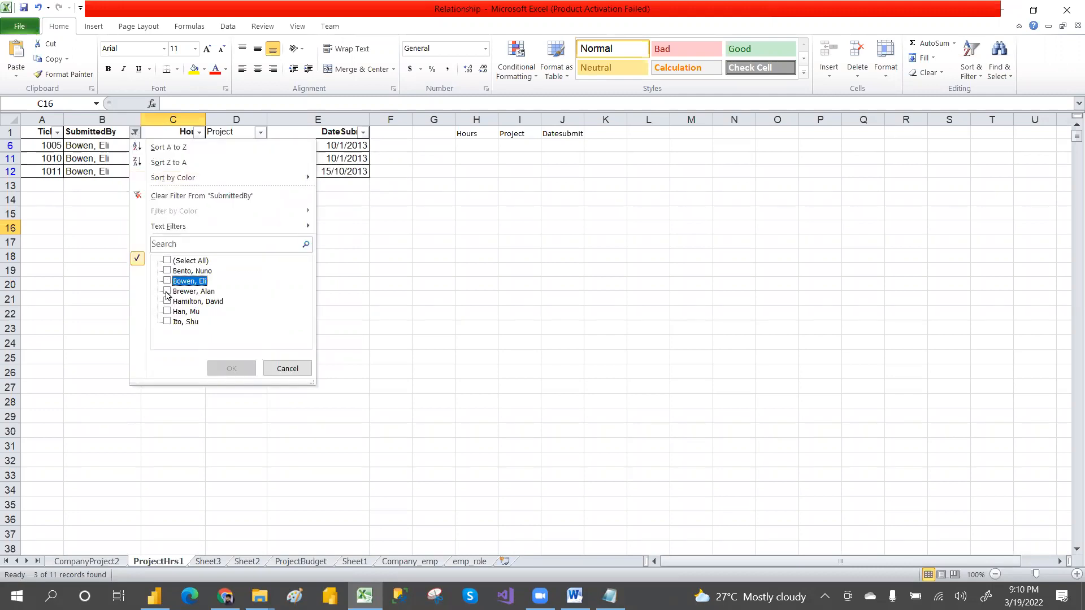
left_click(167, 291)
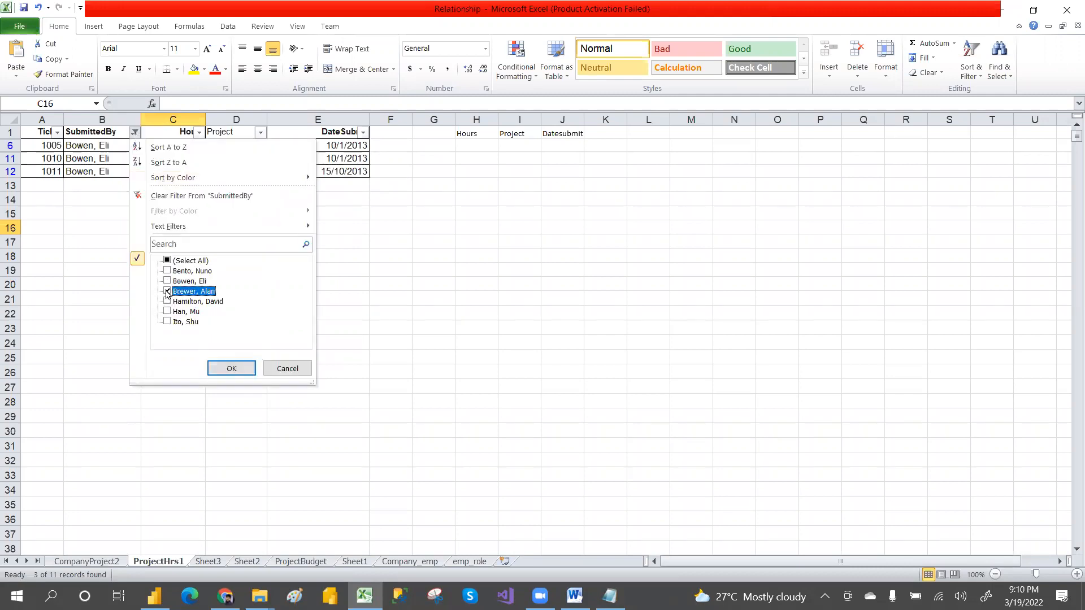
left_click(232, 368)
left_click_drag(183, 145, 232, 174)
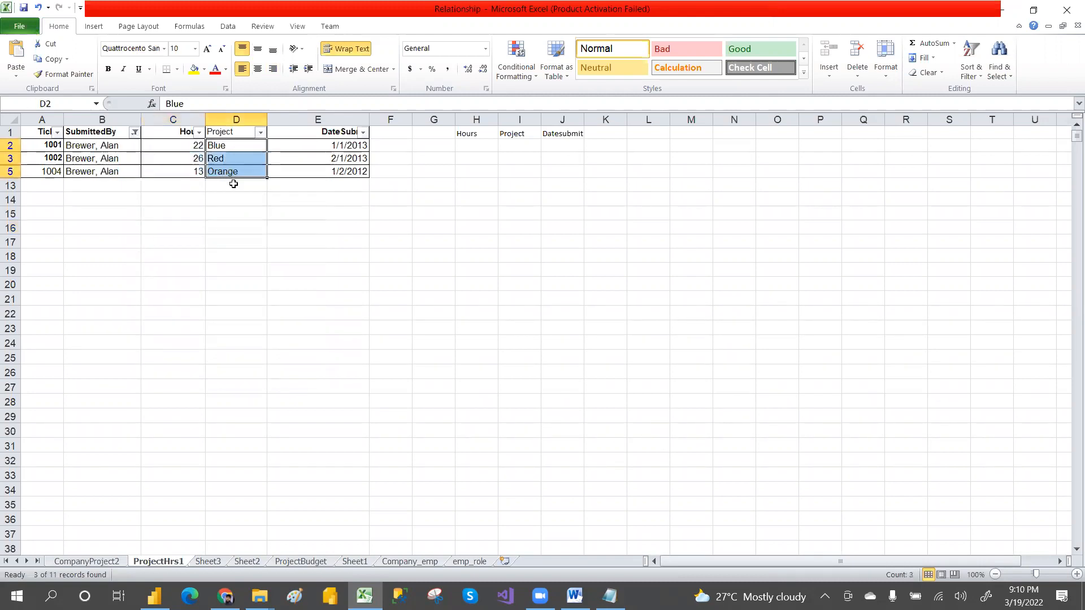
left_click(222, 227)
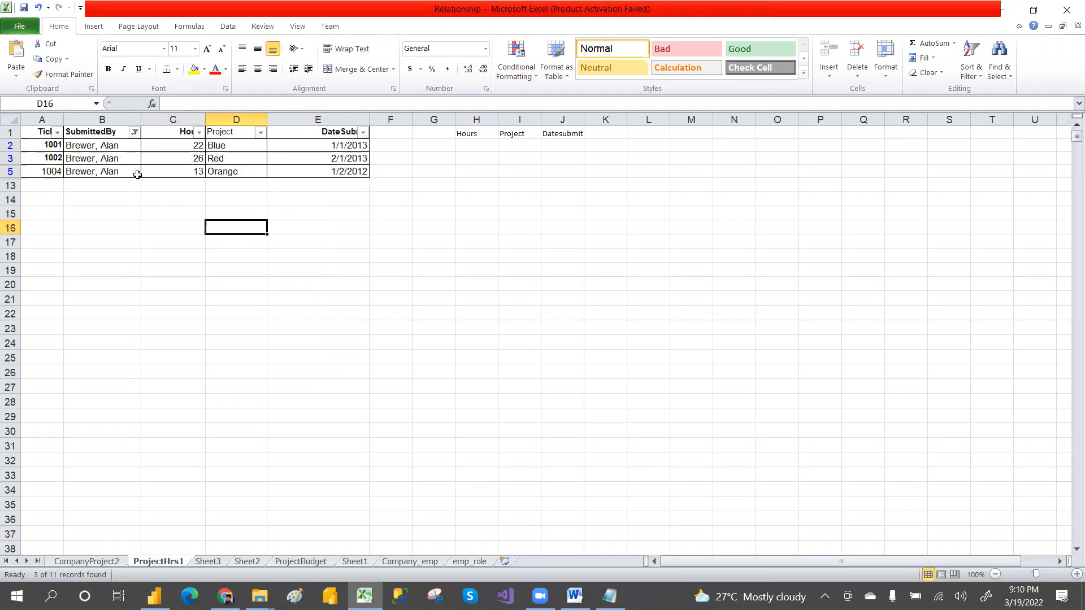
Change the SubmittedBy filter to show only the fourth listed employee's project rows.
left_click(131, 133)
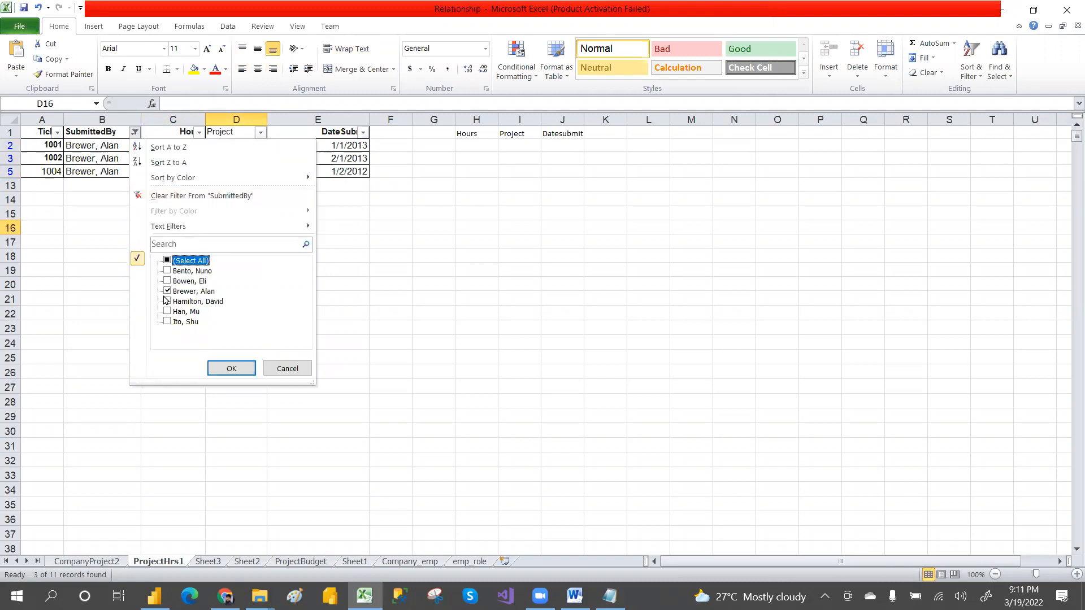
left_click(167, 292)
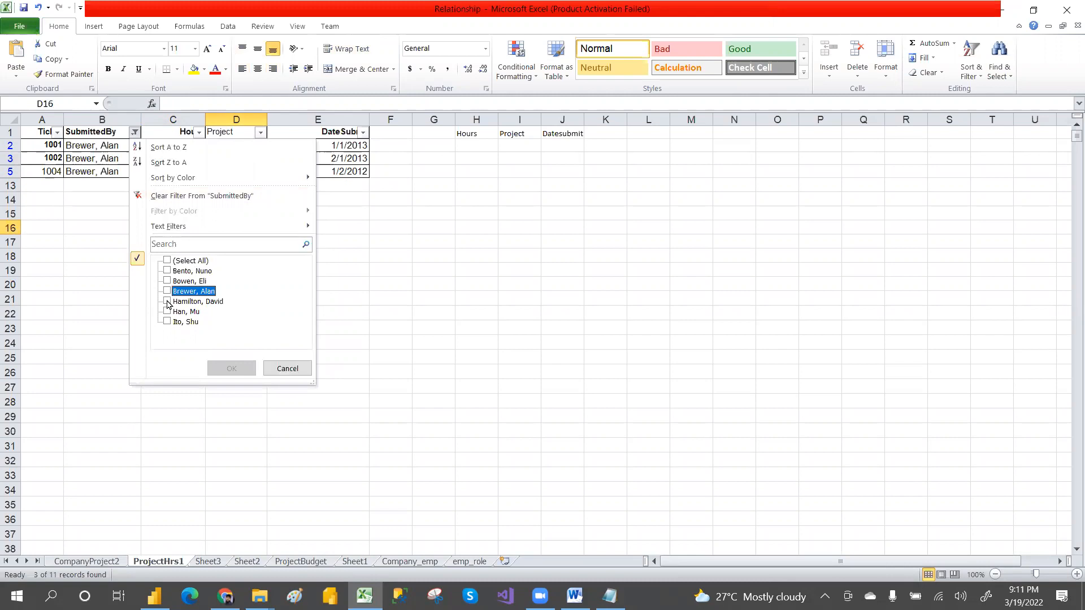
left_click(168, 302)
left_click(232, 368)
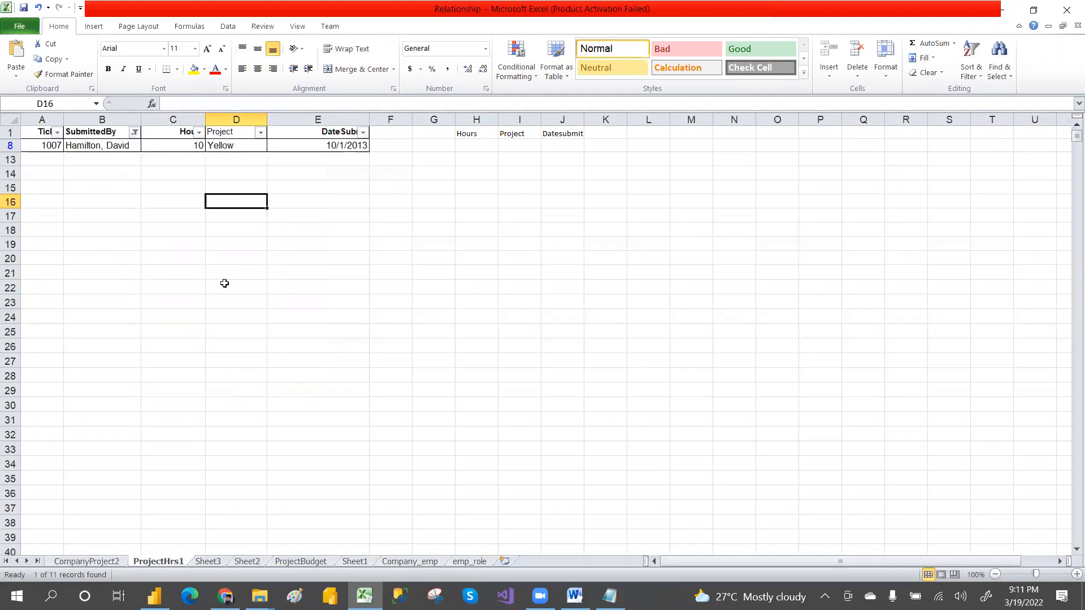
Change the SubmittedBy filter to show only the fifth listed employee's project rows.
left_click(135, 133)
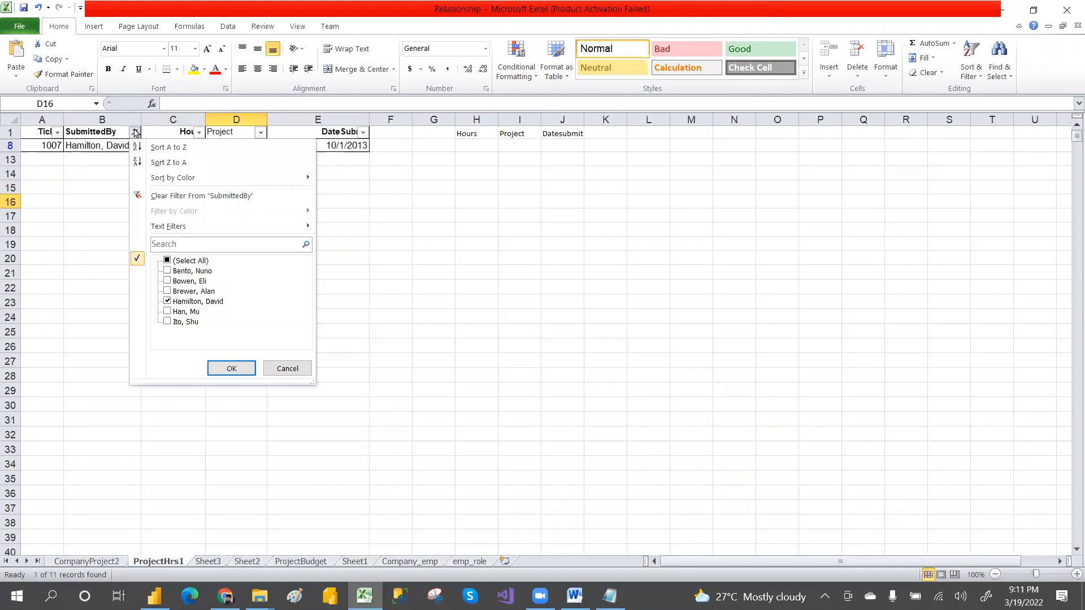
left_click(167, 302)
left_click(167, 312)
left_click(234, 369)
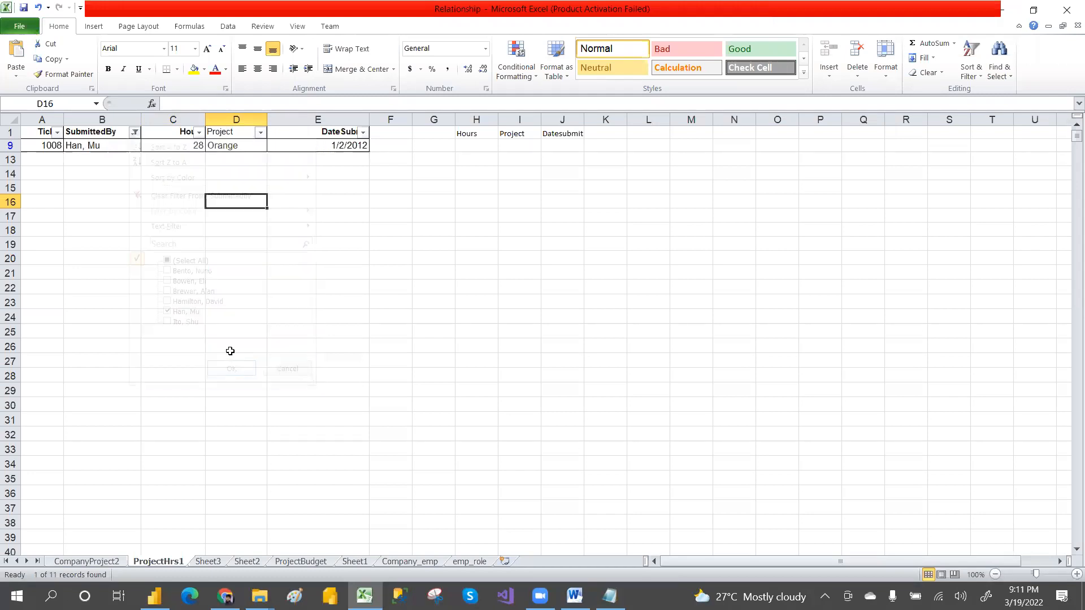
Change the SubmittedBy filter to show only the last listed employee's project rows.
left_click(135, 132)
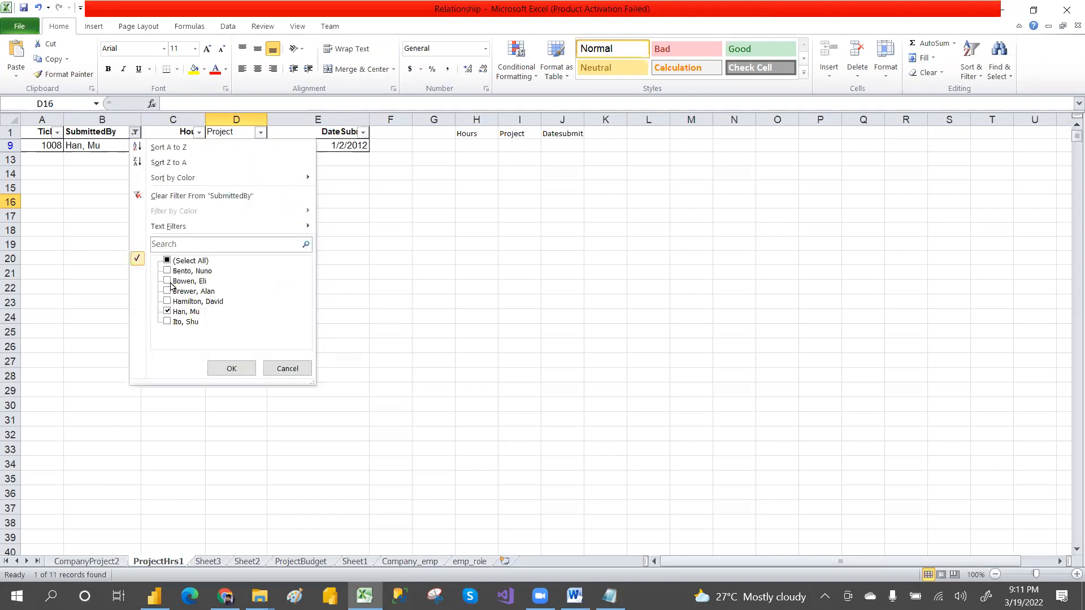
left_click(167, 312)
left_click(167, 322)
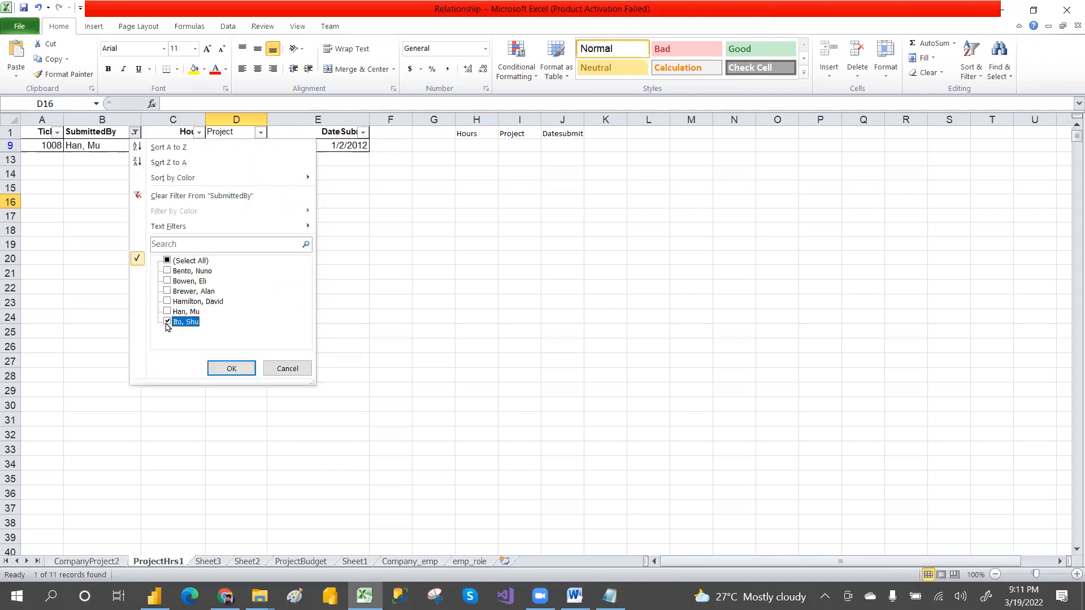
left_click(232, 369)
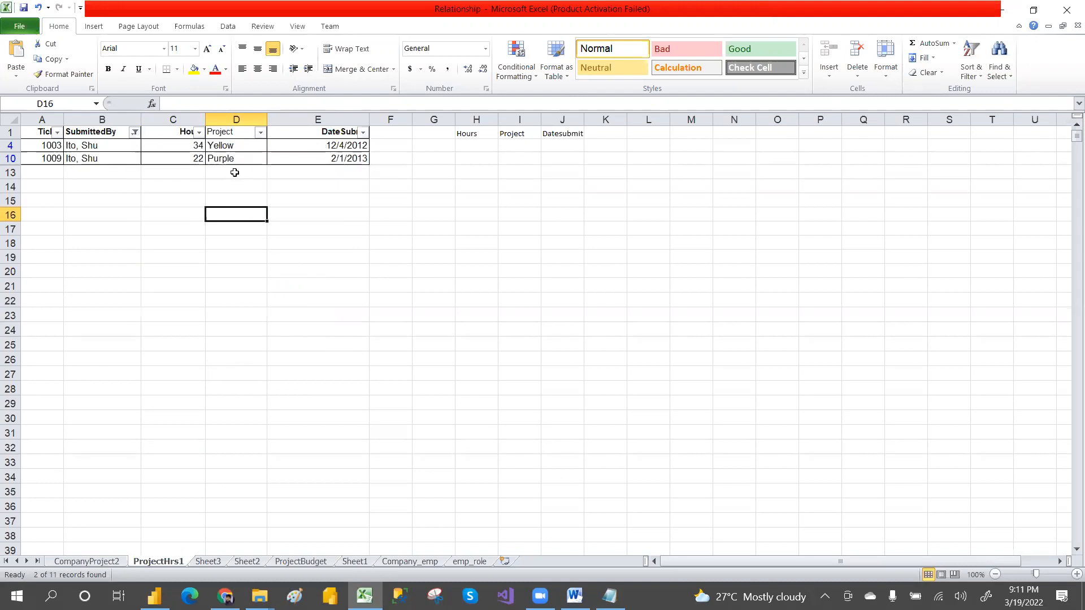
Restore all employees in the SubmittedBy filter and review the list of distinct employees without changing it.
left_click(134, 132)
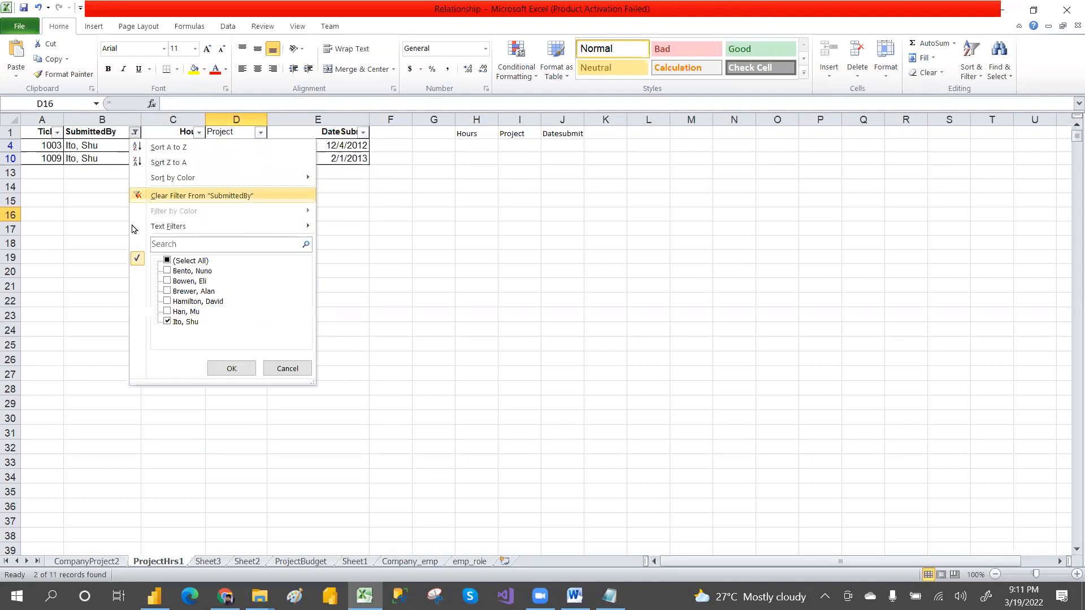
left_click(166, 262)
left_click(235, 368)
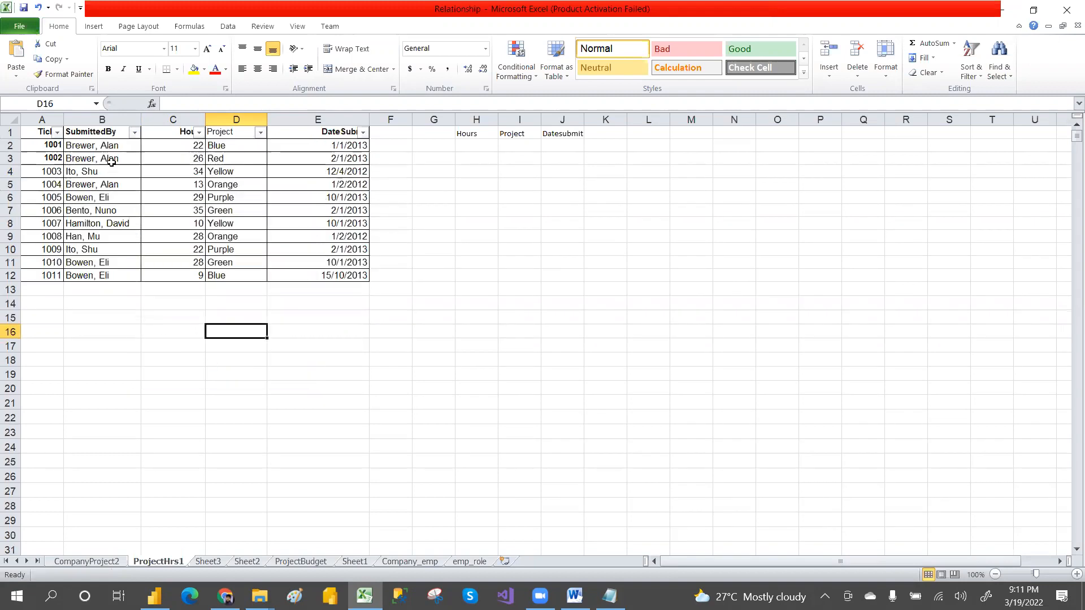
left_click(134, 133)
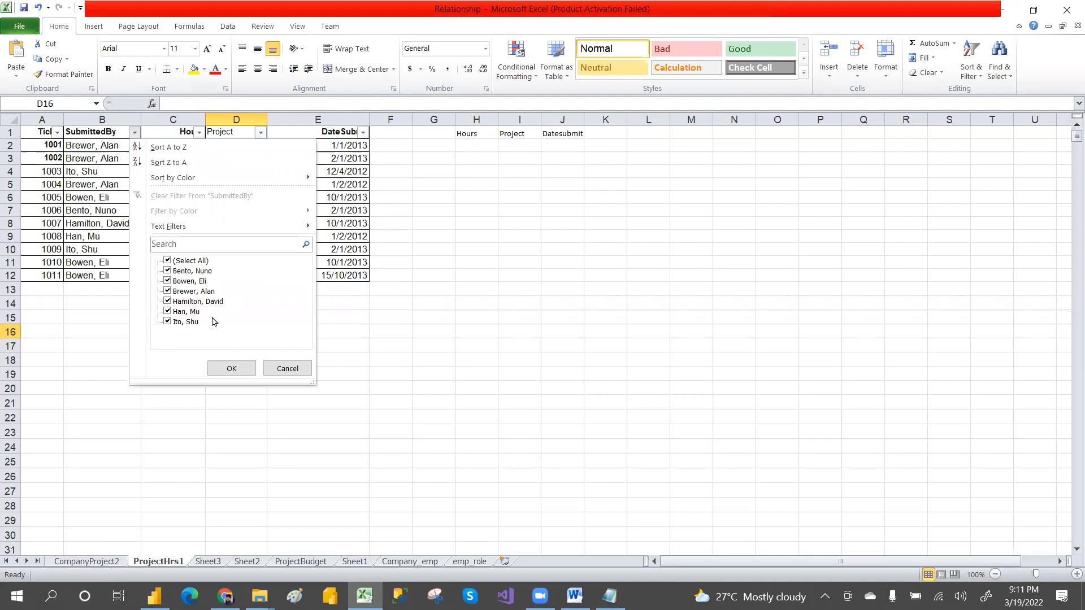
left_click(280, 368)
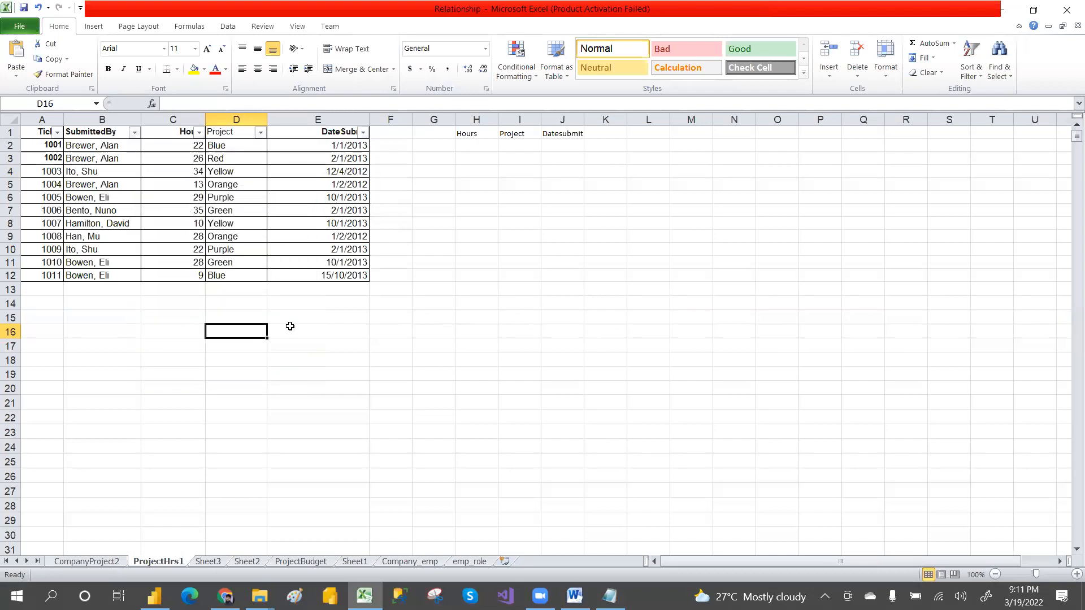
Switch to Power BI Desktop and set the cross-filter direction of the ProjectHrs1 to Company_emp relationship to Both.
key("alt+Tab")
key("alt+Tab")
key("alt+Tab")
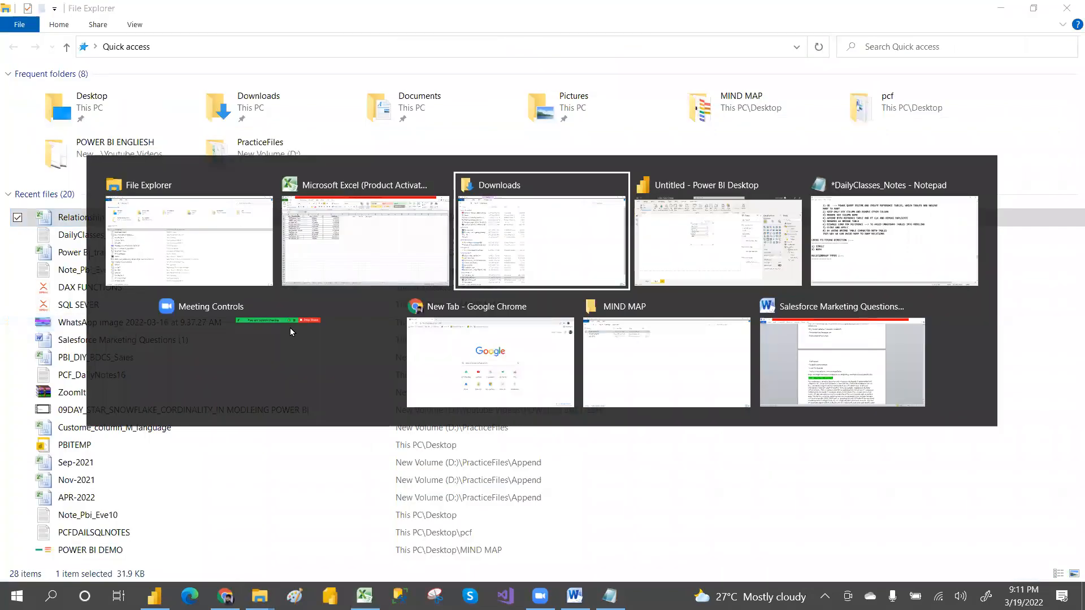
key("alt+Tab")
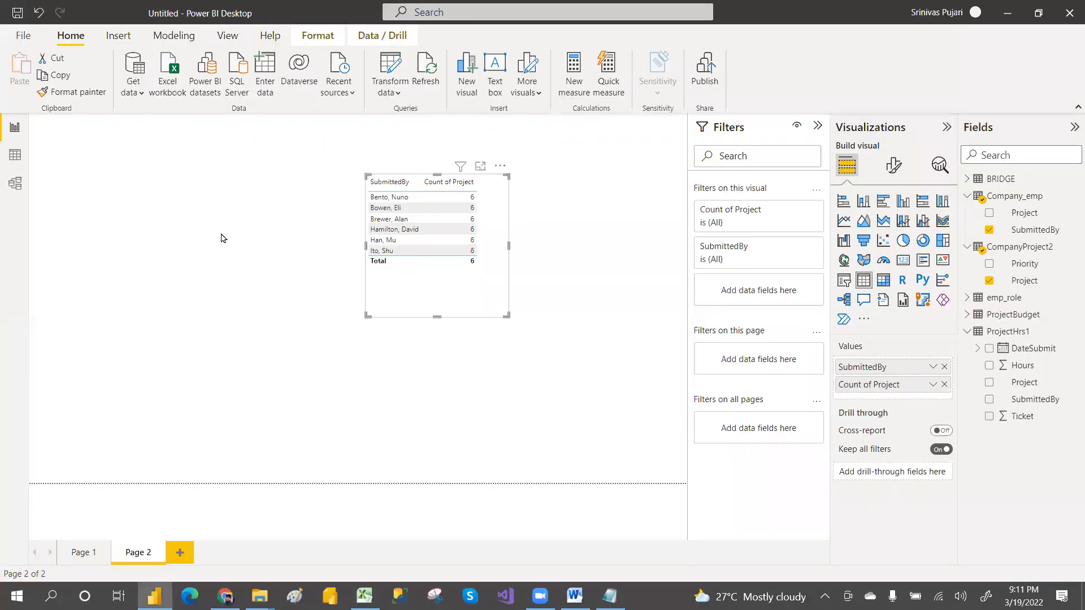
left_click(14, 186)
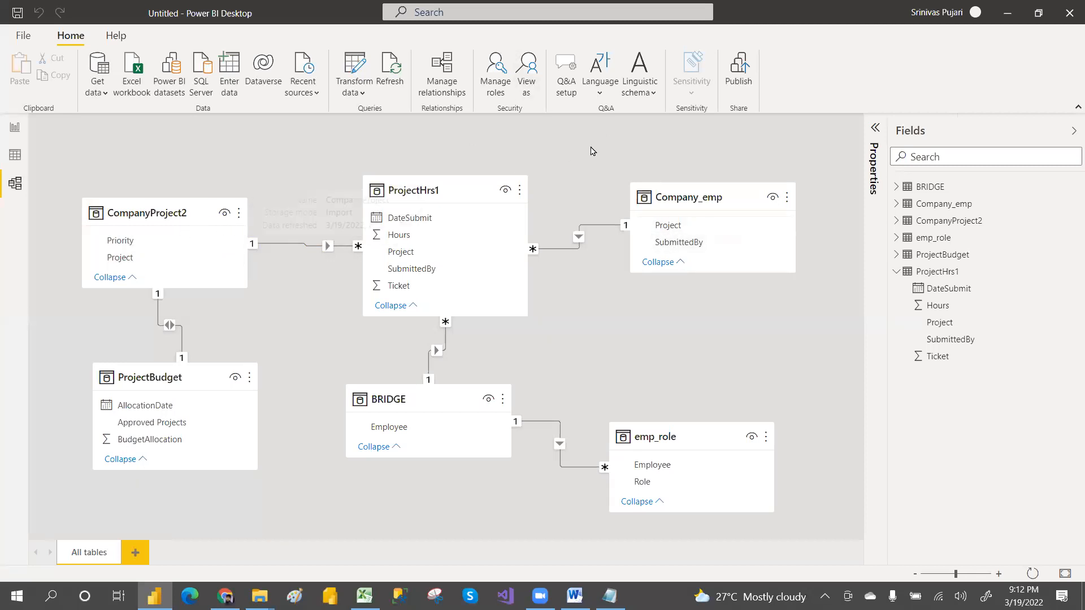
right_click(581, 244)
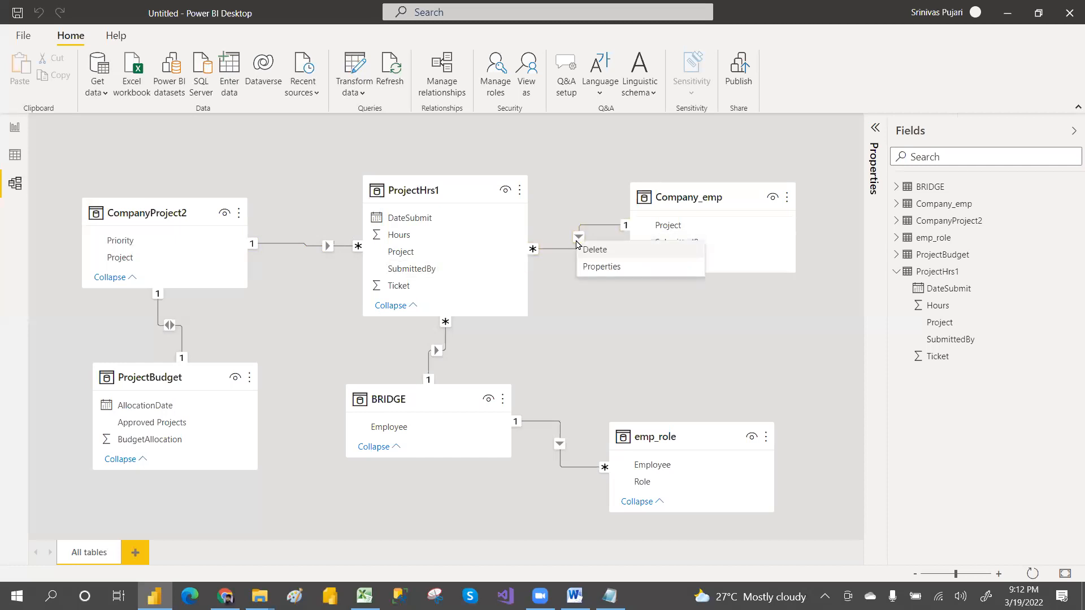
left_click(617, 271)
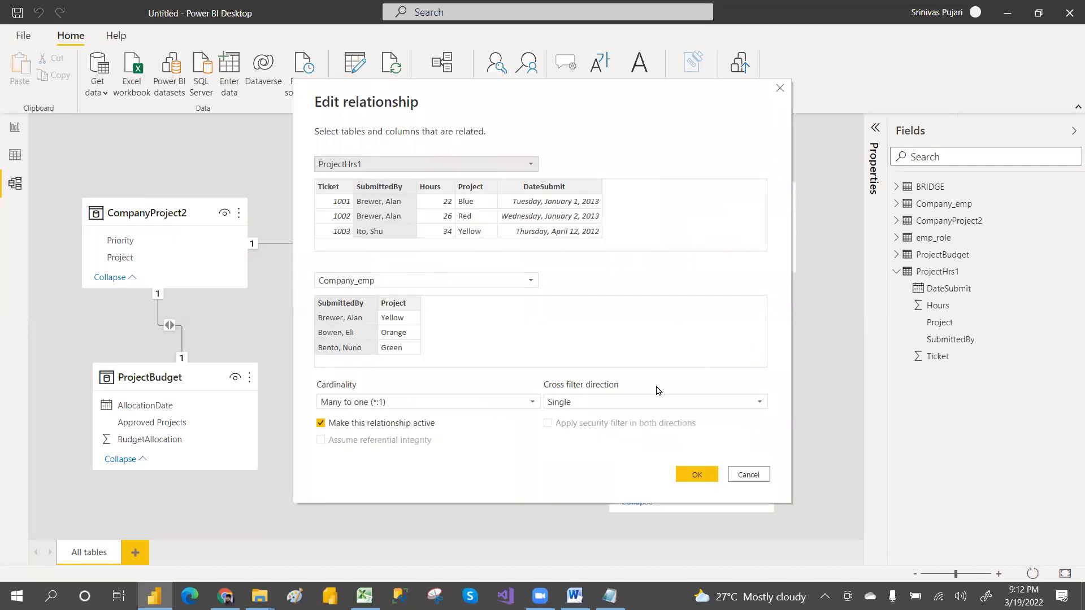
left_click(648, 401)
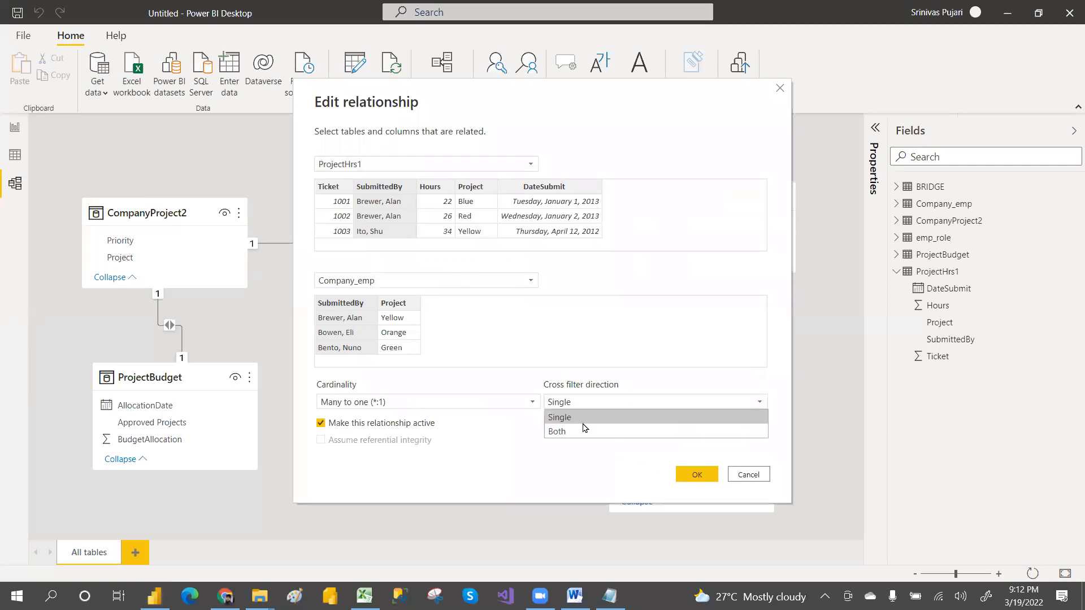
left_click(584, 433)
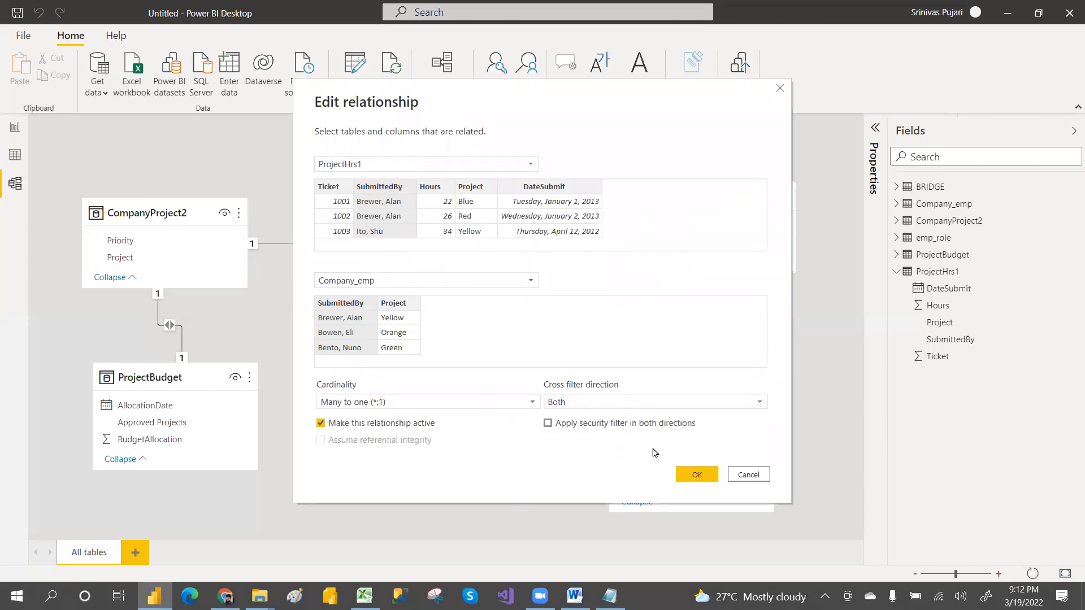
left_click(693, 474)
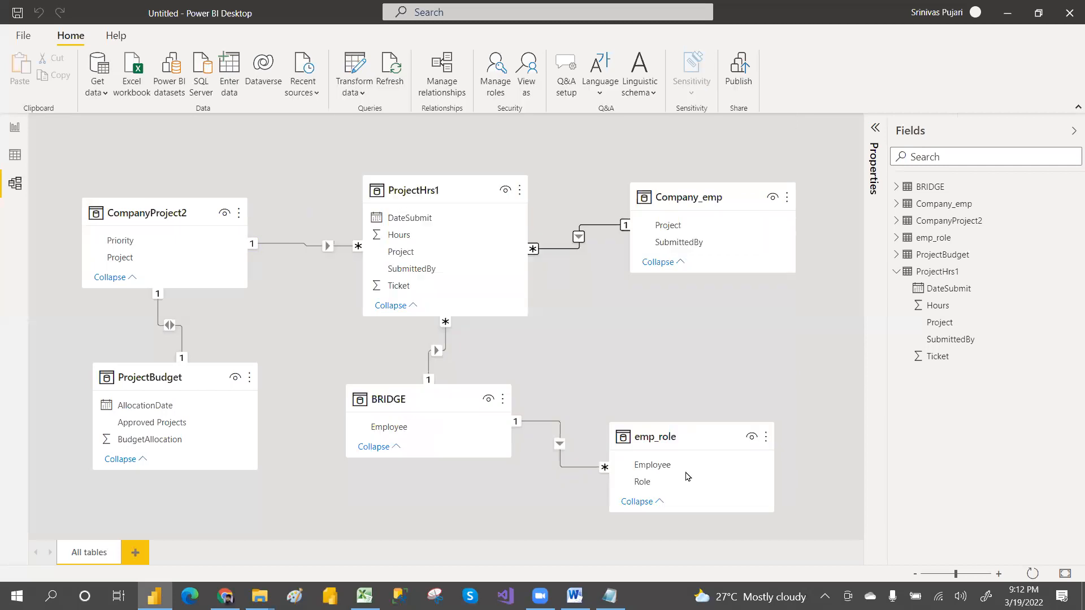
Set the cross-filter direction of the ProjectHrs1 to CompanyProject2 relationship to Both.
right_click(302, 244)
left_click(320, 266)
left_click(579, 402)
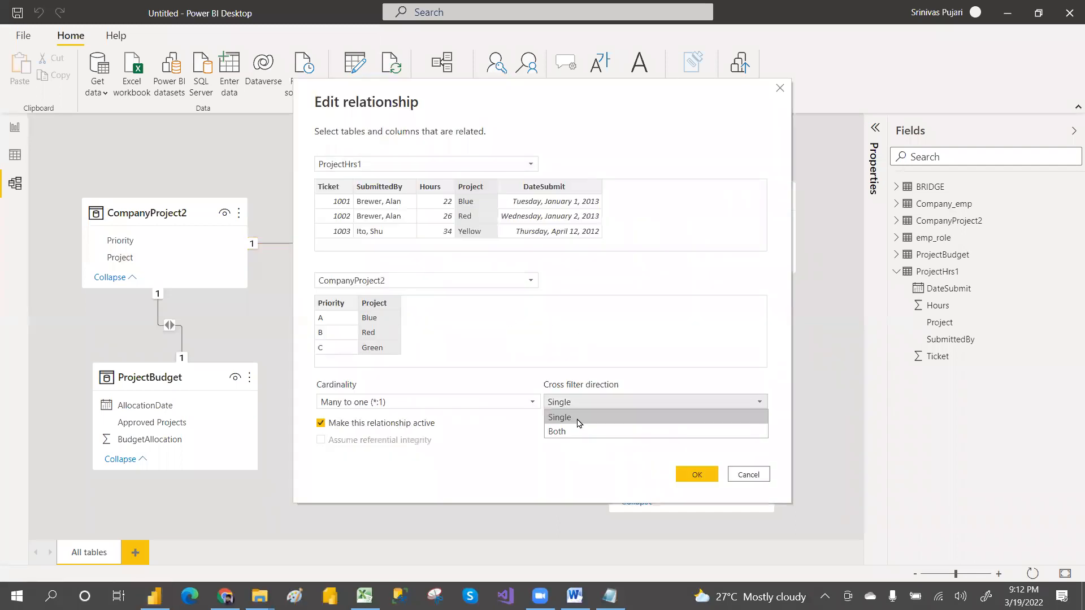
left_click(583, 431)
left_click(697, 474)
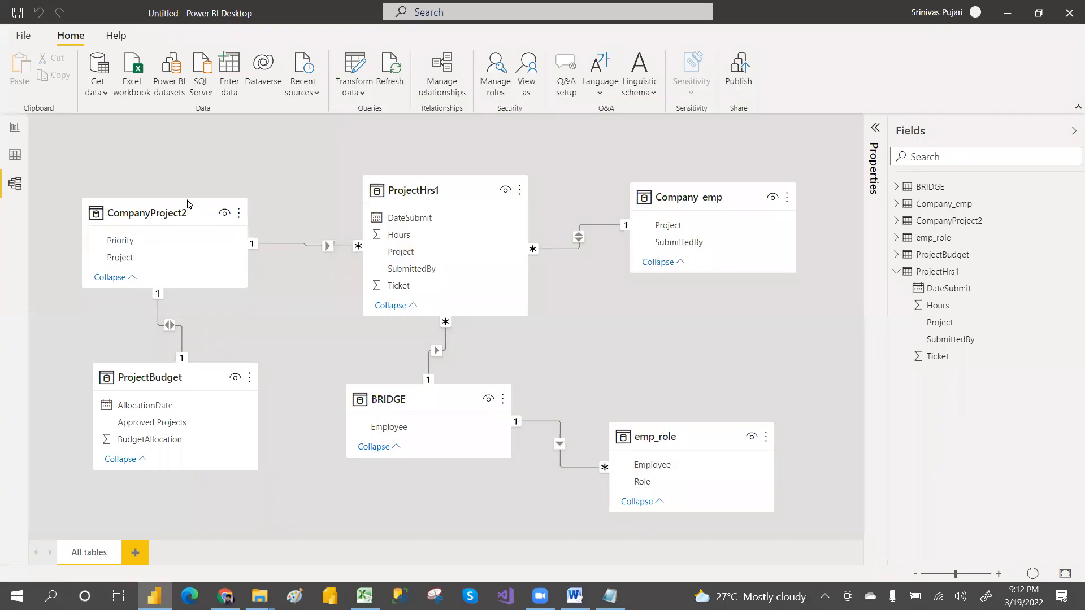
Return to the report page to check the project count per employee and shrink the table visual slightly.
left_click(14, 130)
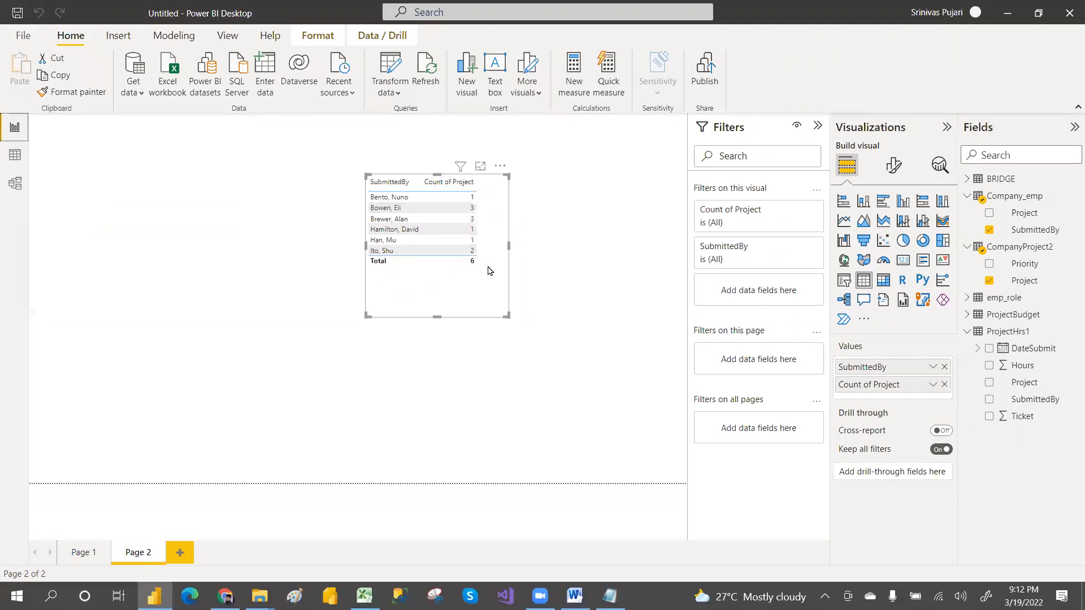
left_click_drag(507, 315, 491, 295)
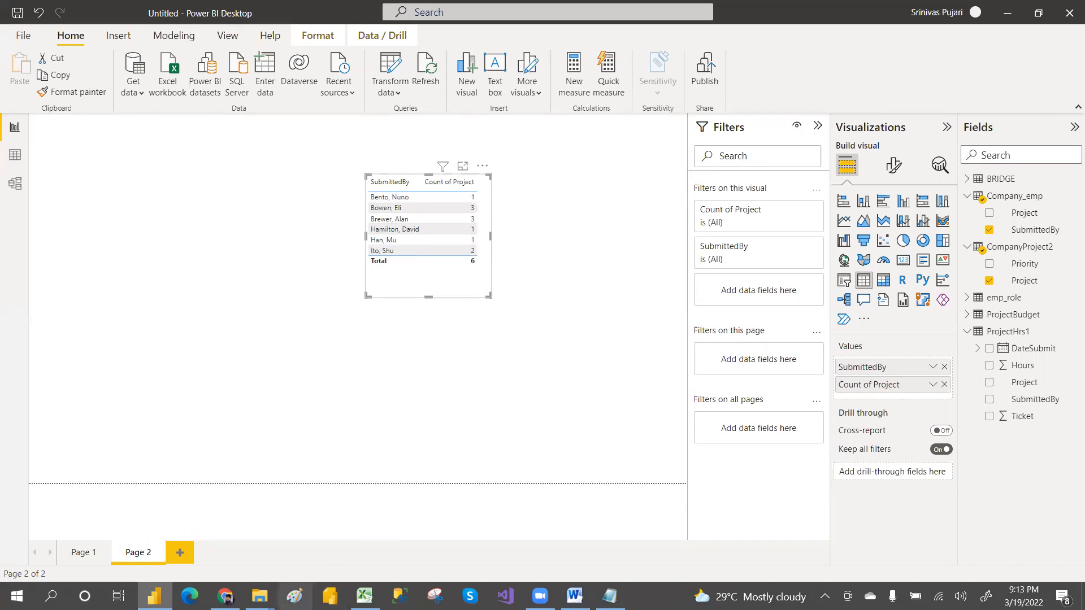
Switch to Paint and draw eight rectangles: two in the middle, a hub on either side, and two outer rectangles beyond each hub.
left_click(294, 597)
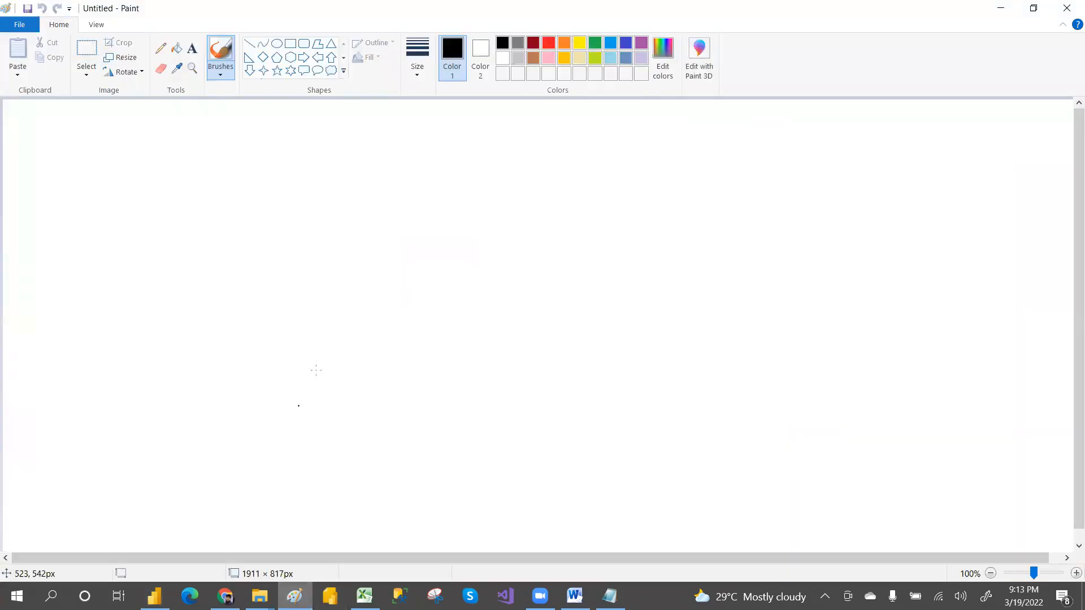
left_click(291, 43)
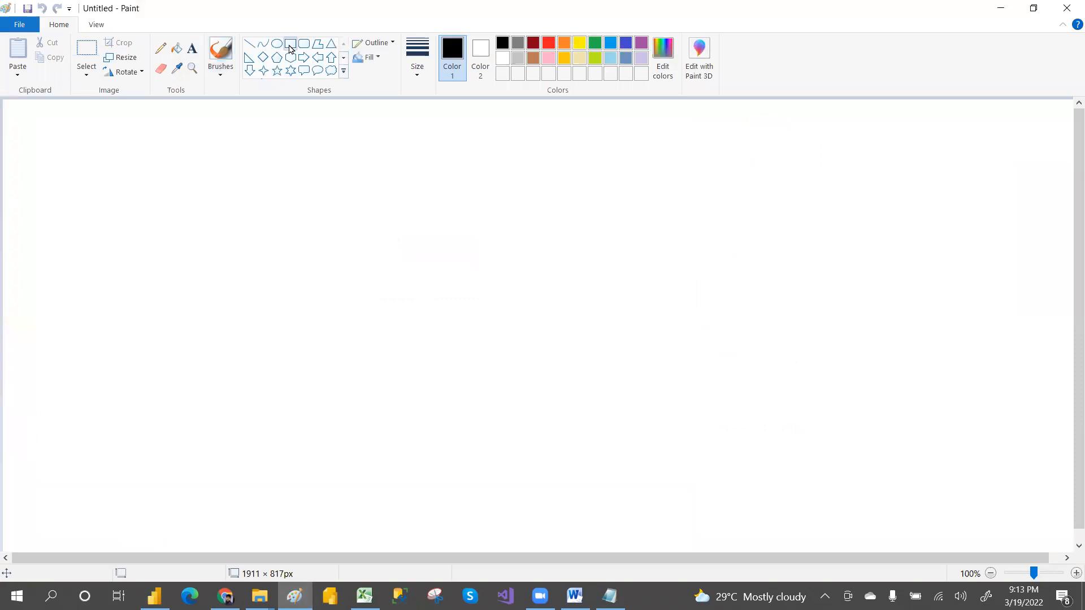
left_click_drag(331, 169, 444, 239)
left_click_drag(348, 345, 452, 406)
left_click_drag(557, 243, 633, 317)
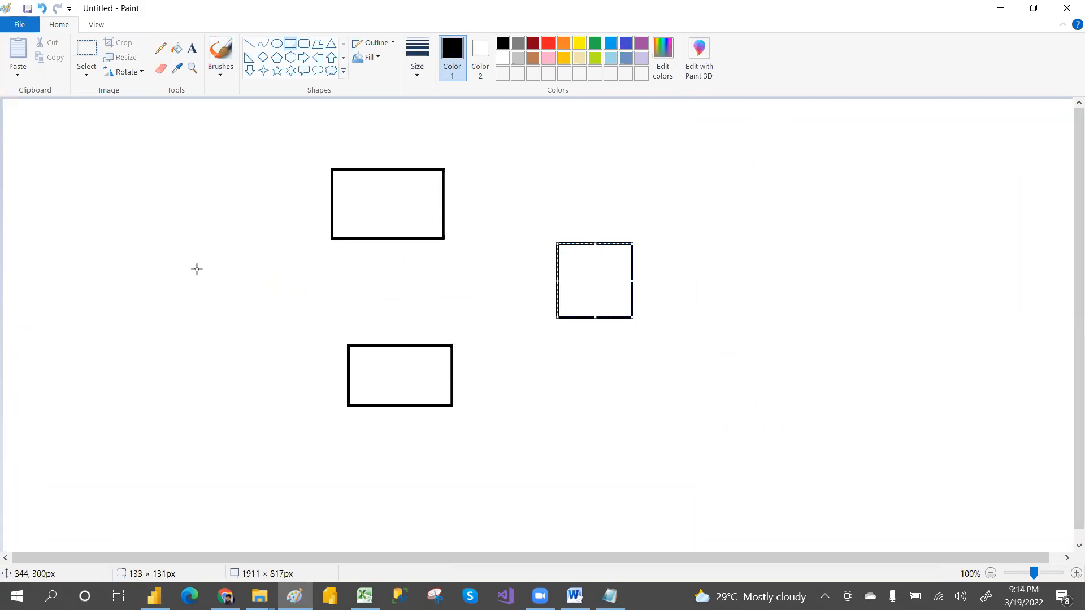
left_click_drag(161, 249, 260, 341)
left_click_drag(28, 163, 104, 232)
left_click_drag(40, 378, 124, 447)
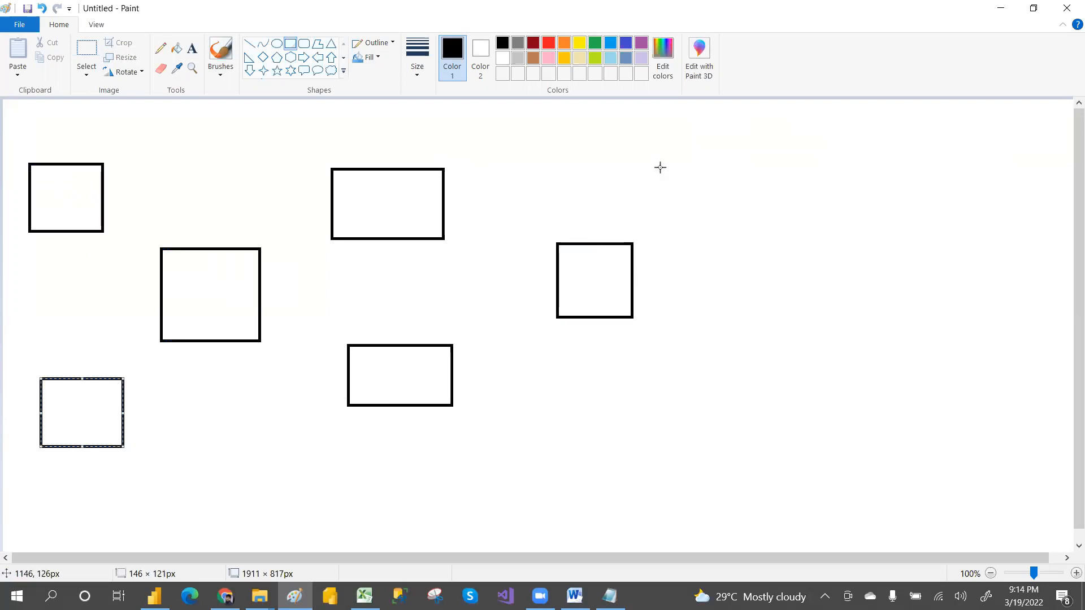
left_click_drag(685, 144, 741, 200)
left_click_drag(694, 357, 767, 427)
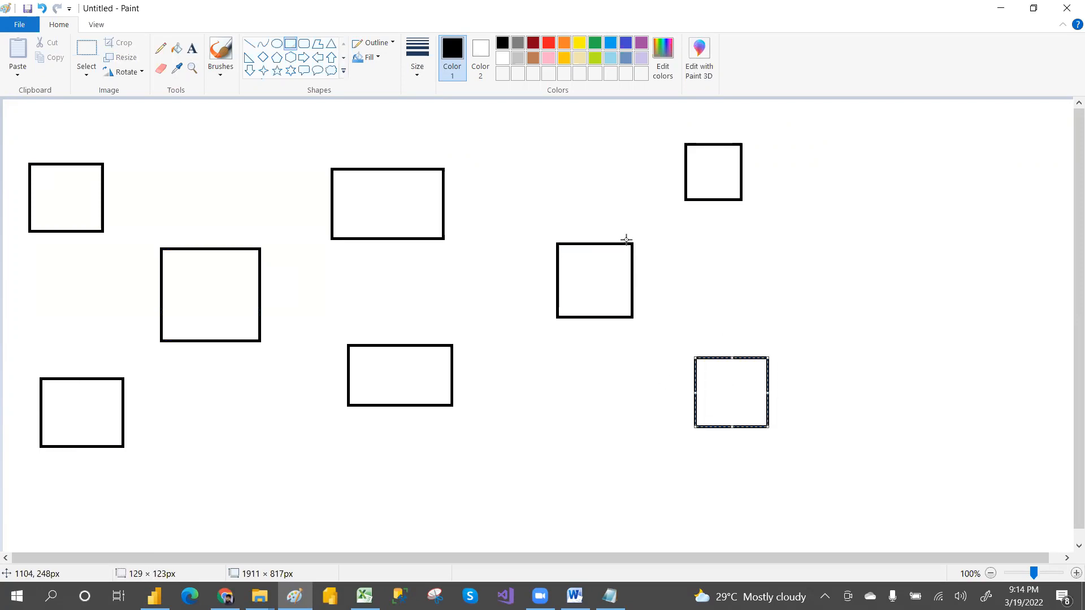
Draw straight lines linking each hub rectangle to both middle rectangles and to its two outer rectangles.
left_click(252, 49)
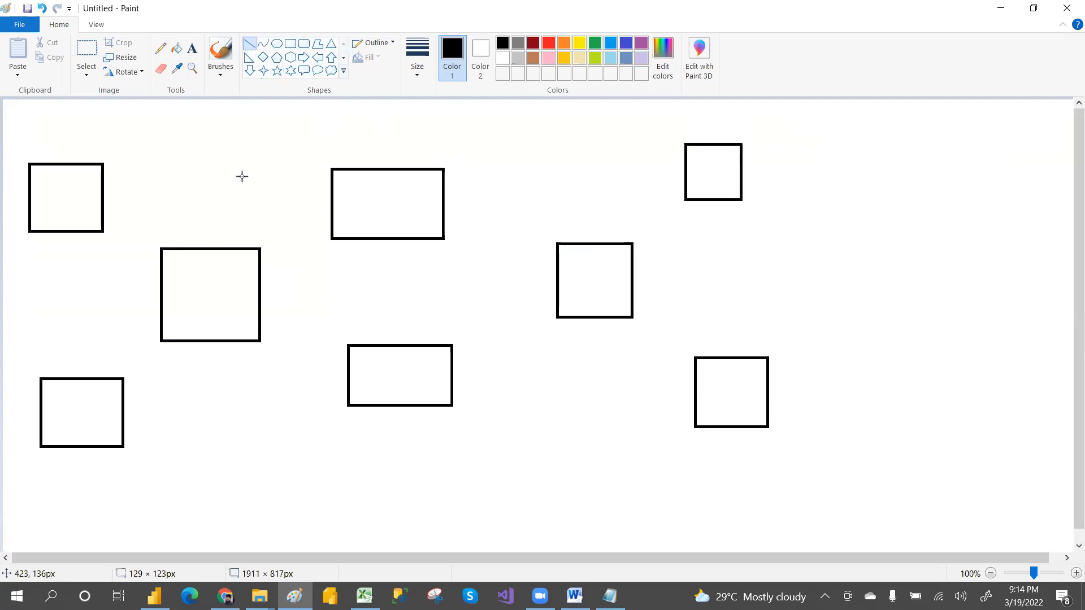
left_click_drag(252, 250, 331, 224)
left_click_drag(255, 334, 366, 362)
mouse_move(458, 350)
left_mouse_down()
mouse_move(509, 306)
mouse_move(564, 286)
left_mouse_up()
left_click_drag(442, 205, 560, 255)
left_click_drag(632, 242, 700, 195)
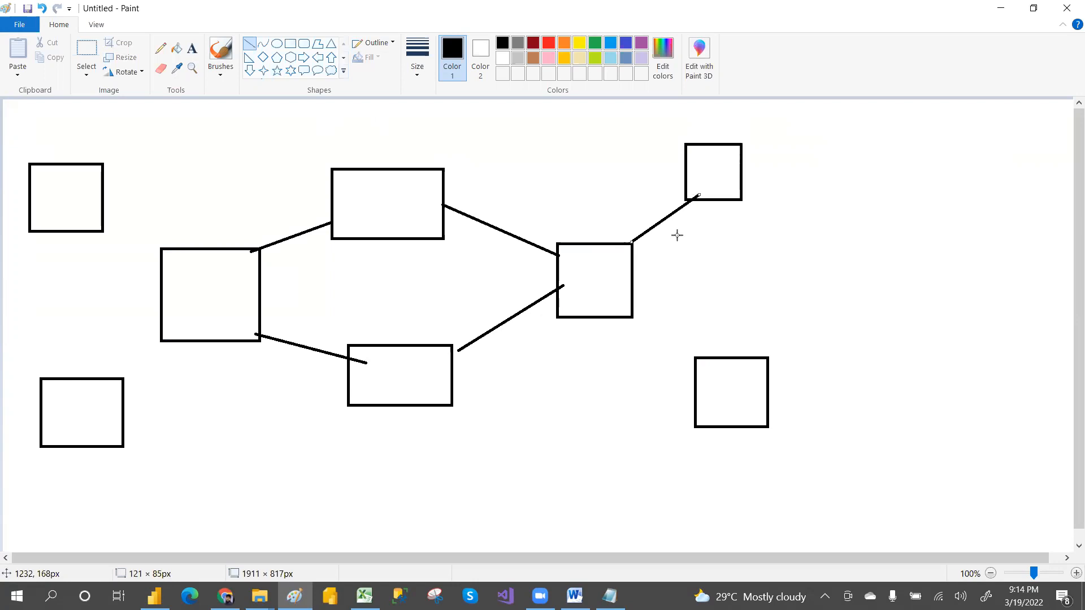
left_click_drag(632, 318, 700, 362)
left_click_drag(100, 225, 159, 252)
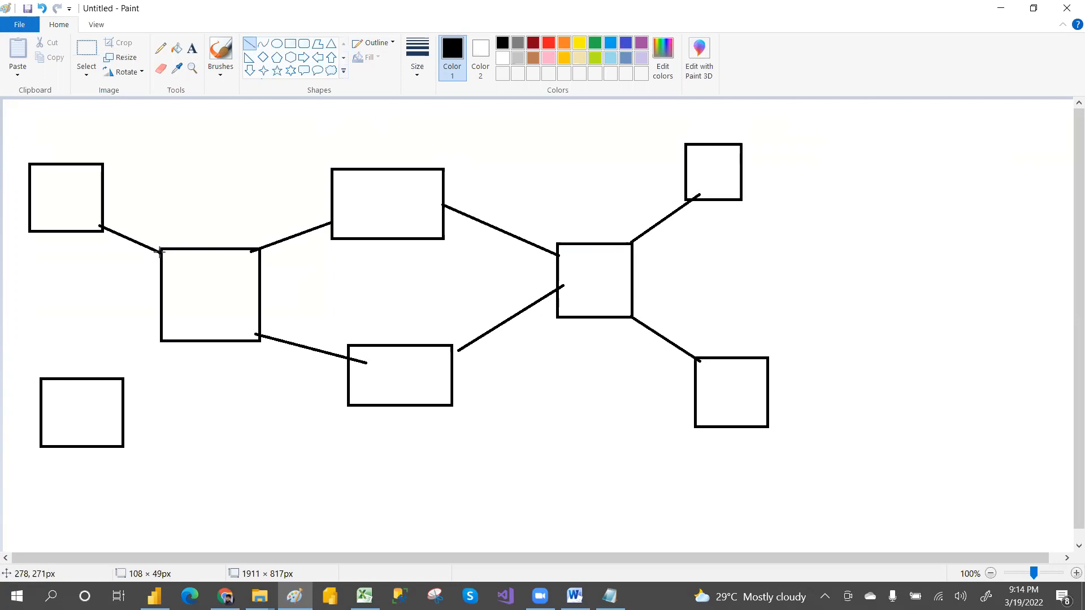
left_click_drag(159, 338, 124, 374)
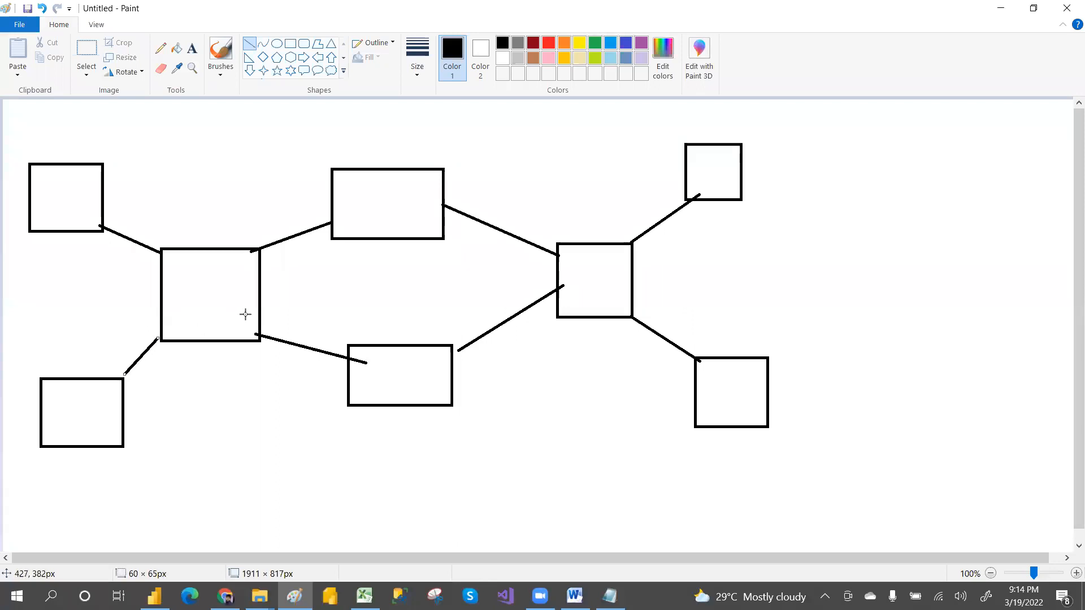
left_click(298, 301)
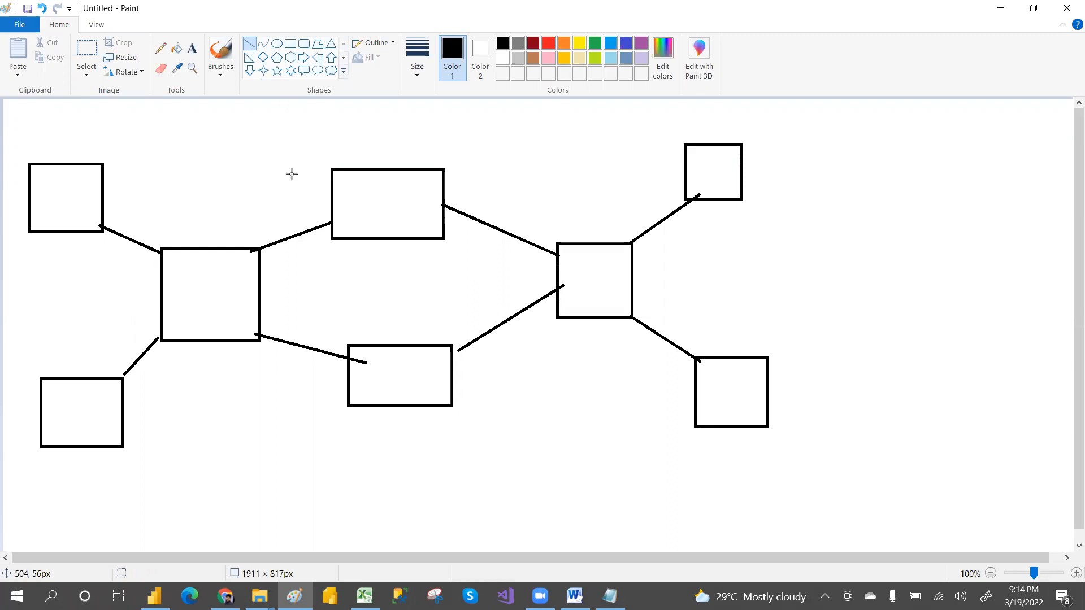
Draw a small cross mark over each of the eight connecting lines in the diagram.
mouse_move(294, 231)
left_mouse_down()
mouse_move(308, 240)
mouse_move(304, 221)
mouse_move(298, 253)
left_mouse_up()
mouse_move(487, 213)
left_mouse_down()
mouse_move(485, 236)
mouse_move(505, 221)
left_mouse_up()
mouse_move(658, 217)
left_mouse_down()
mouse_move(670, 224)
mouse_move(665, 230)
left_mouse_up()
mouse_move(649, 329)
left_mouse_down()
mouse_move(654, 345)
mouse_move(671, 320)
mouse_move(666, 326)
left_mouse_up()
left_click_drag(662, 373, 659, 330)
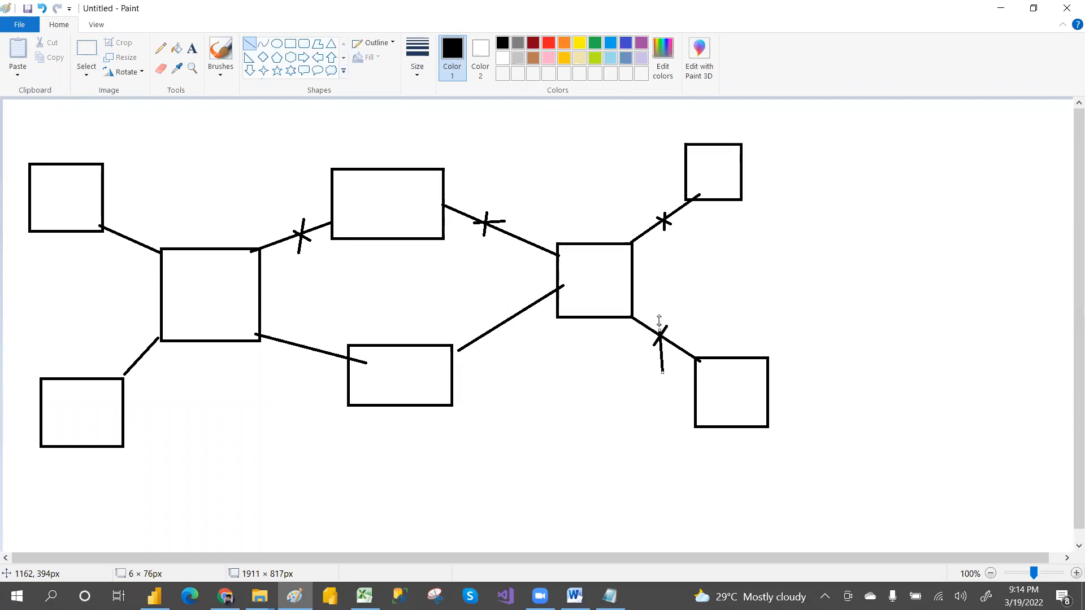
mouse_move(605, 375)
left_mouse_down()
mouse_move(666, 374)
mouse_move(619, 384)
left_mouse_up()
key("Escape")
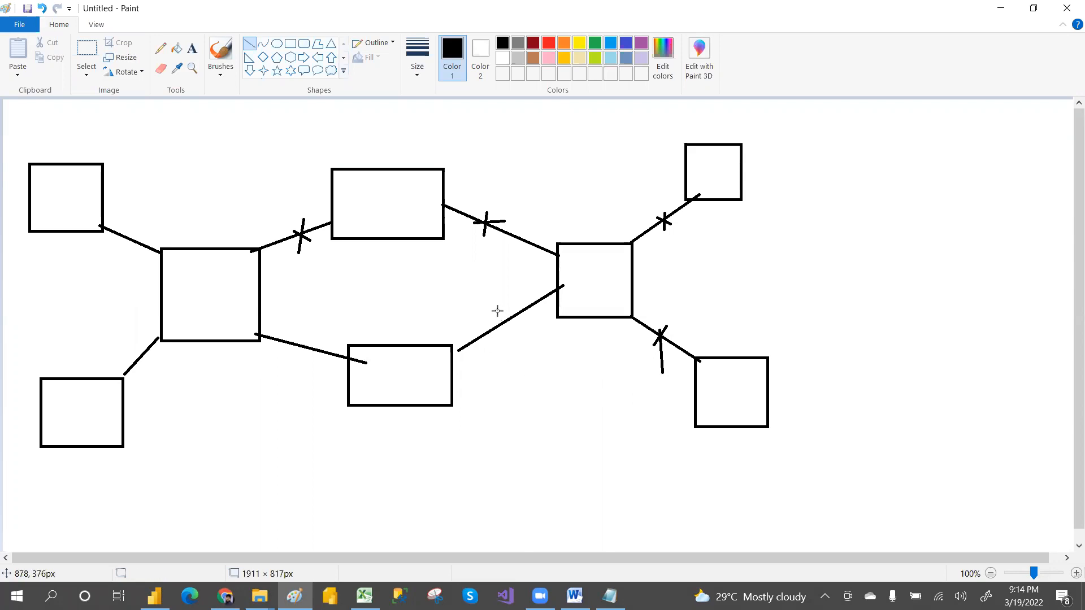
mouse_move(497, 313)
left_mouse_down()
mouse_move(521, 327)
mouse_move(507, 325)
left_mouse_up()
mouse_move(315, 339)
left_mouse_down()
mouse_move(306, 370)
mouse_move(322, 357)
left_mouse_up()
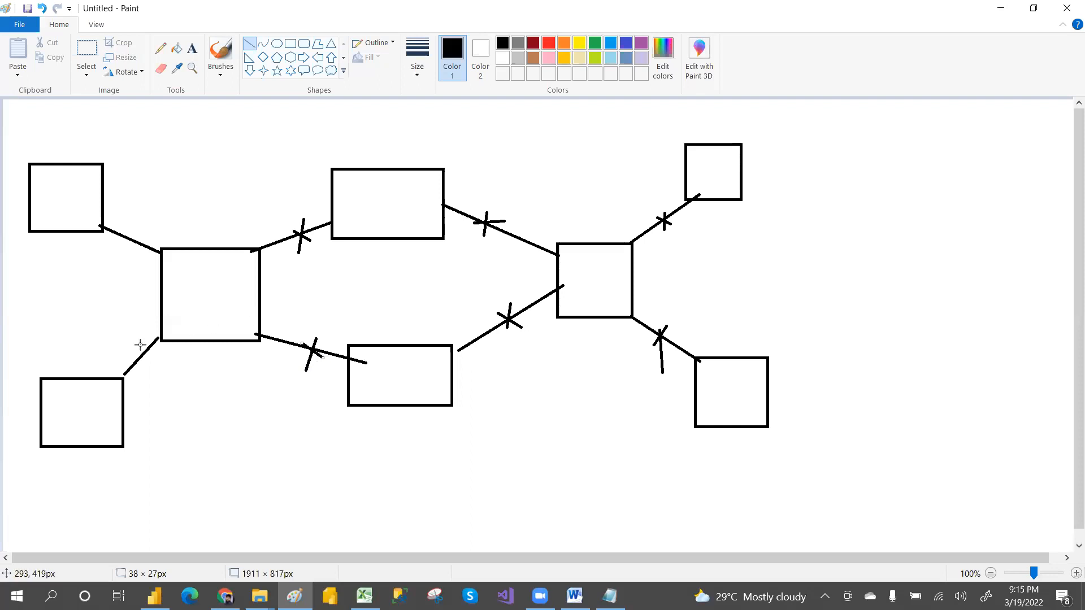
mouse_move(135, 350)
left_mouse_down()
mouse_move(153, 360)
mouse_move(133, 343)
mouse_move(144, 363)
left_mouse_up()
mouse_move(137, 233)
left_mouse_down()
mouse_move(138, 251)
mouse_move(129, 238)
mouse_move(139, 232)
left_mouse_up()
left_click(176, 217)
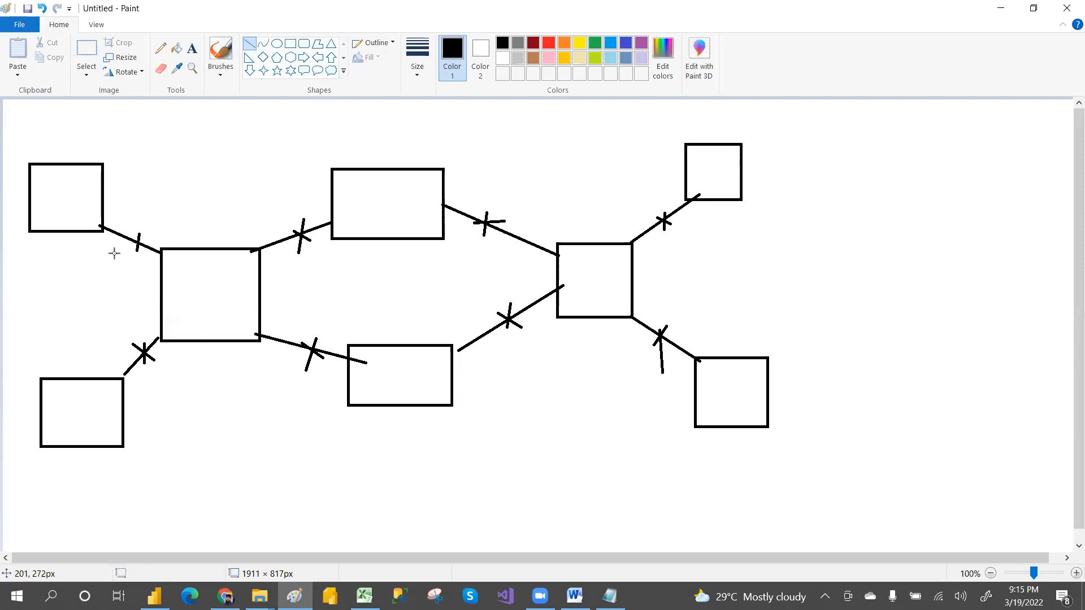
left_click_drag(117, 243, 147, 239)
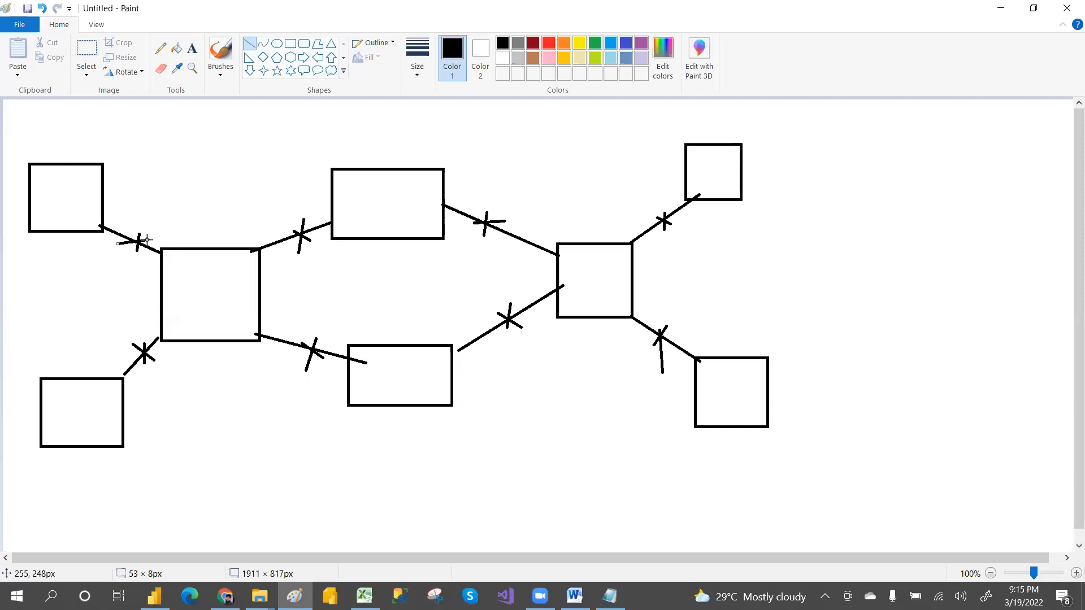
Trace the link from the left hub to the upper middle rectangle with temporary blue annotation strokes.
left_click(227, 170)
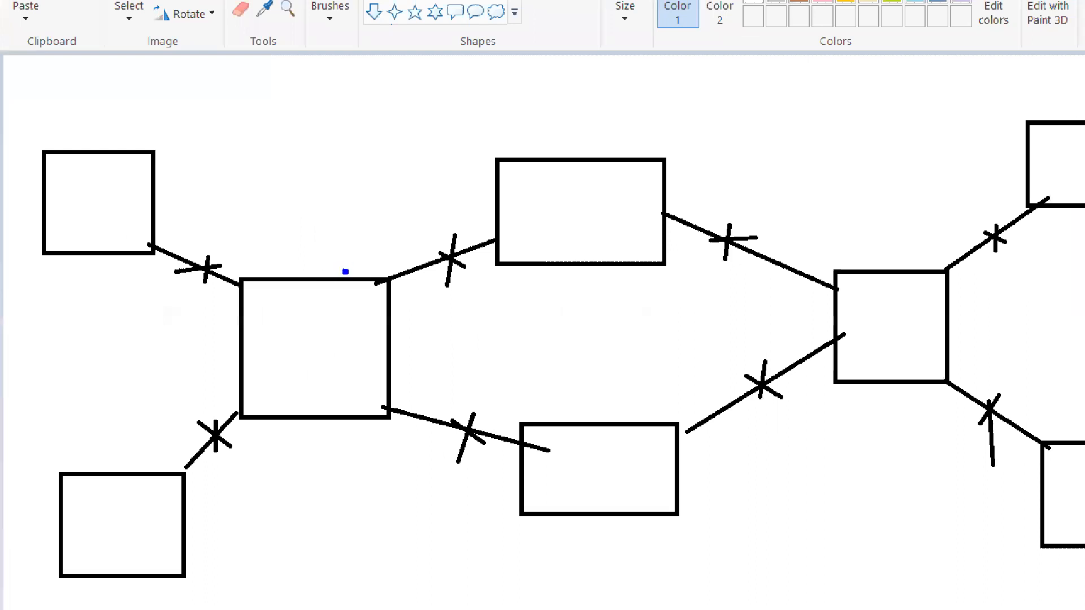
left_click_drag(339, 272, 522, 182)
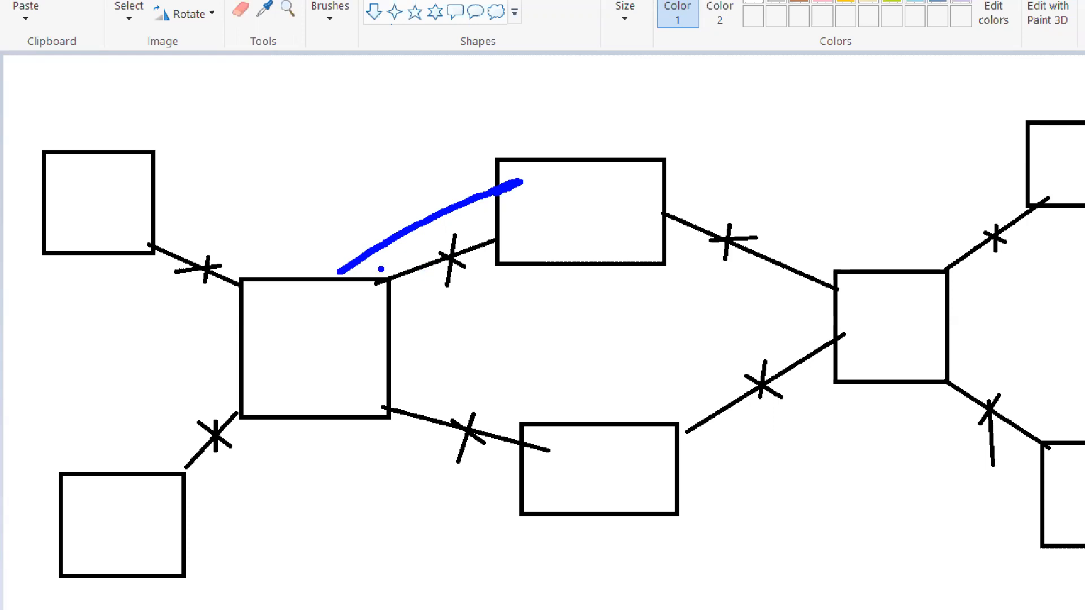
left_click_drag(390, 249, 462, 220)
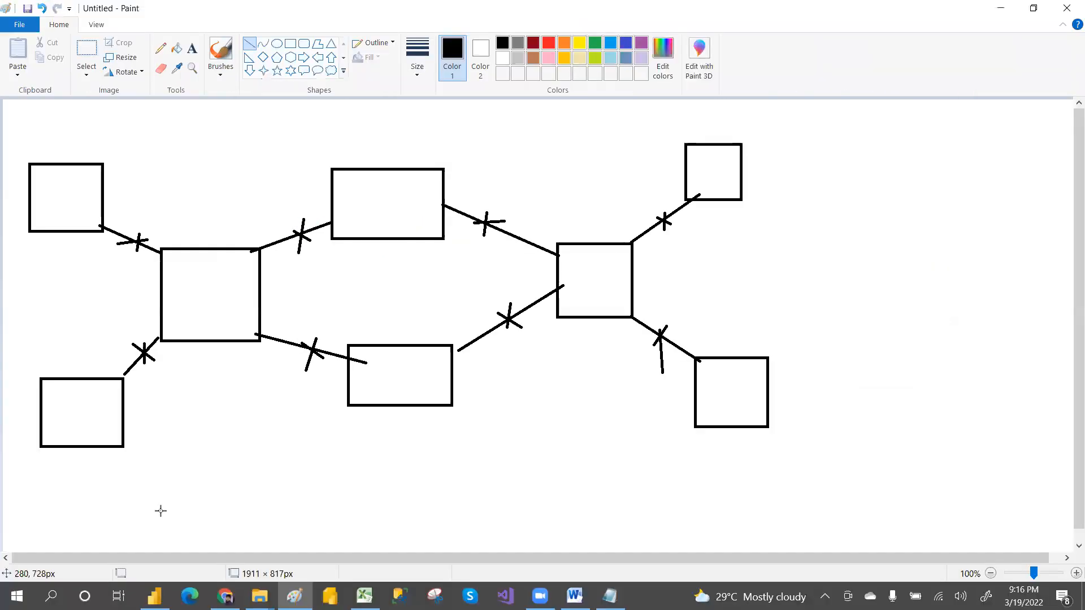
Examine the relationship path from CompanyProject2 through ProjectHrs1 to Company_emp in the Power BI model diagram, and return to the Paint diagram.
left_click(155, 596)
left_click(155, 596)
left_click(154, 596)
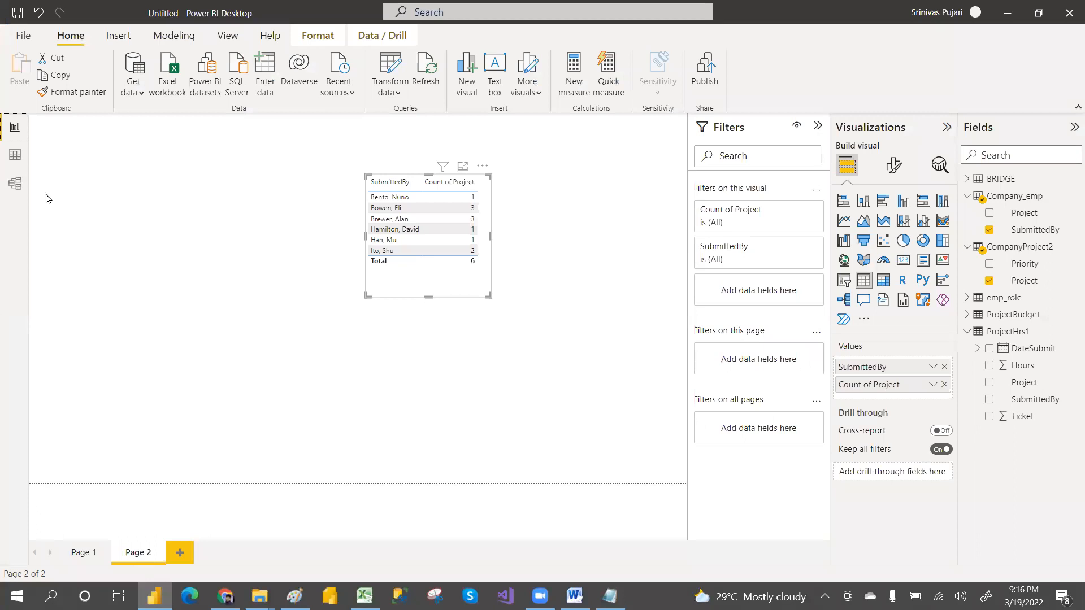
left_click(15, 184)
mouse_move(167, 223)
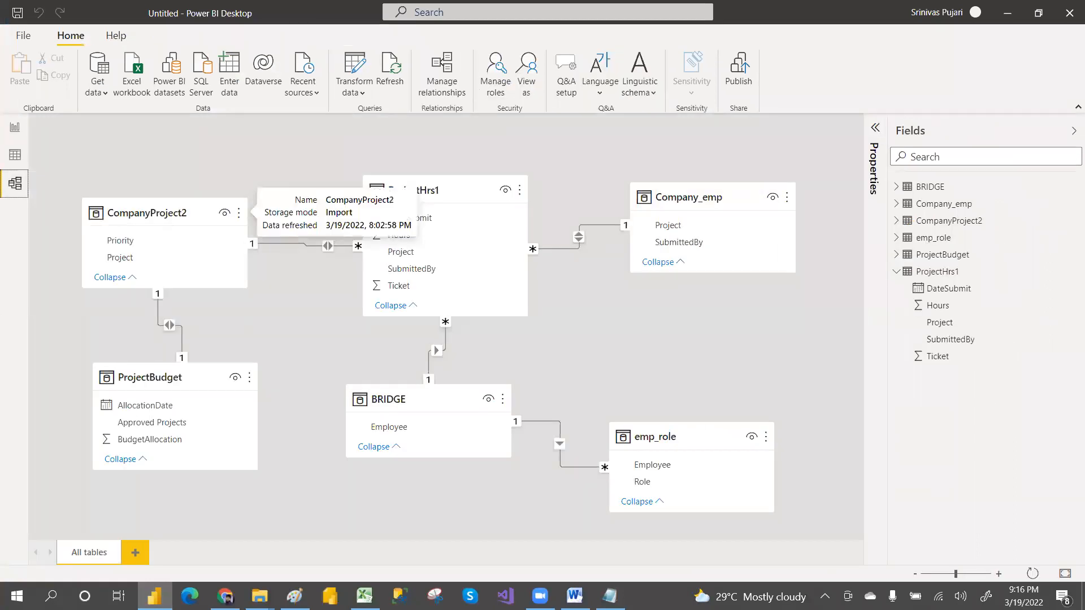
mouse_move(310, 257)
left_mouse_down()
mouse_move(446, 265)
mouse_move(770, 245)
mouse_move(802, 253)
mouse_move(395, 265)
mouse_move(723, 255)
mouse_move(904, 227)
mouse_move(133, 305)
mouse_move(858, 244)
left_mouse_up()
key("e")
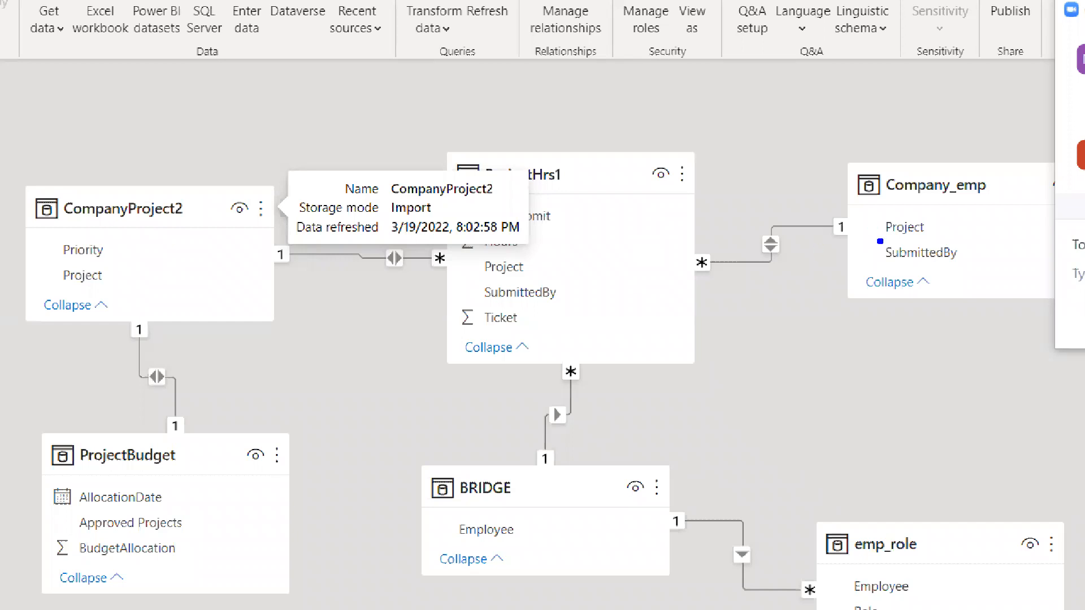
key("Escape")
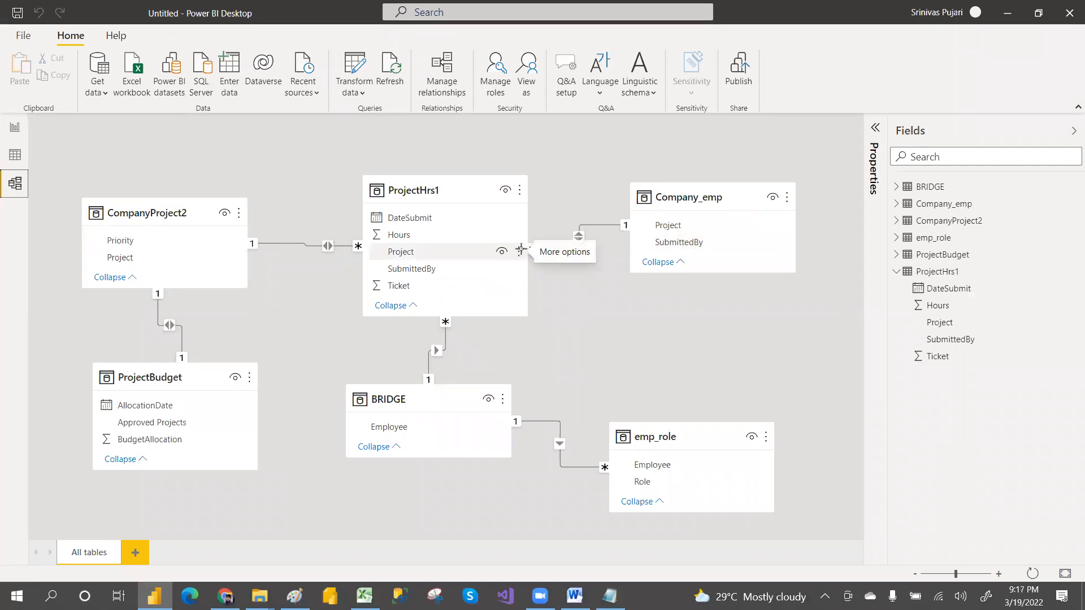
key("alt+Tab")
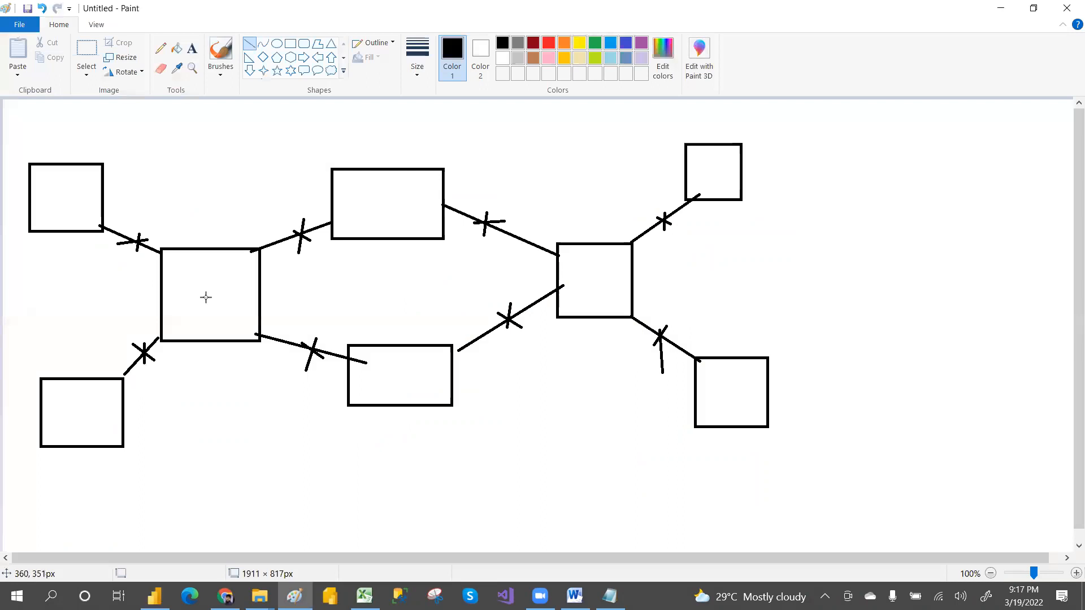
Trace the links meeting at the upper middle rectangle with temporary annotation strokes, and switch to the Power BI model diagram.
key("ctrl+1")
left_click_drag(254, 267, 370, 224)
mouse_move(531, 194)
left_mouse_down()
mouse_move(642, 235)
mouse_move(593, 380)
mouse_move(516, 395)
mouse_move(310, 388)
mouse_move(282, 263)
mouse_move(138, 246)
mouse_move(4, 199)
mouse_move(73, 248)
mouse_move(101, 328)
mouse_move(51, 435)
mouse_move(316, 393)
mouse_move(266, 271)
mouse_move(593, 182)
mouse_move(684, 313)
mouse_move(504, 377)
mouse_move(355, 379)
mouse_move(381, 231)
mouse_move(668, 252)
mouse_move(667, 323)
mouse_move(333, 396)
mouse_move(365, 262)
left_mouse_up()
left_click_drag(706, 247, 708, 247)
key("alt+Tab")
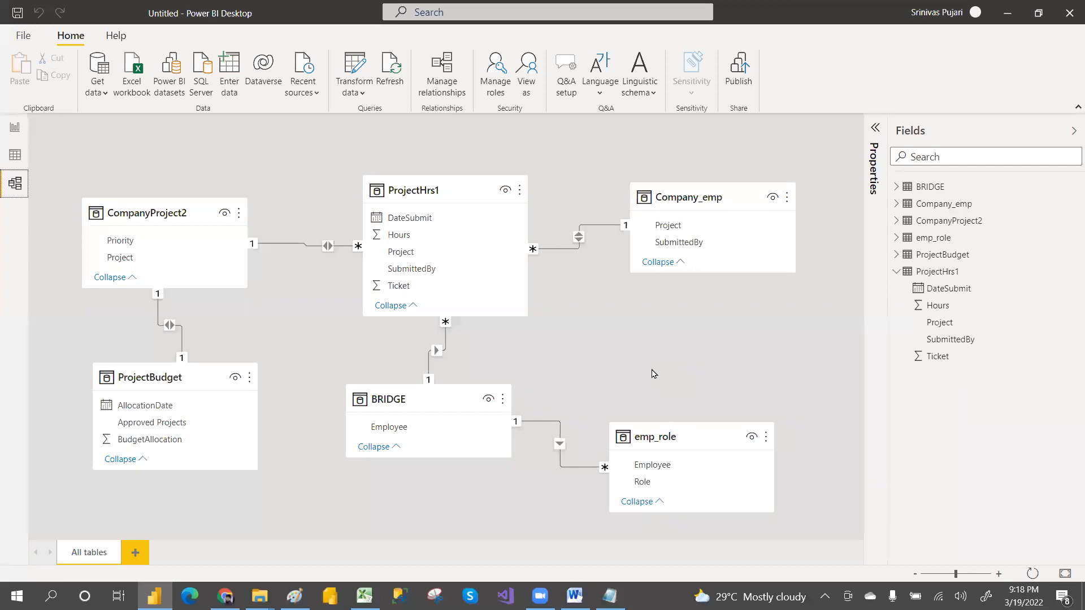
Switch to the DailyClasses_Notes file in Notepad and insert two blank lines after the many-to-many relations section.
left_click(610, 596)
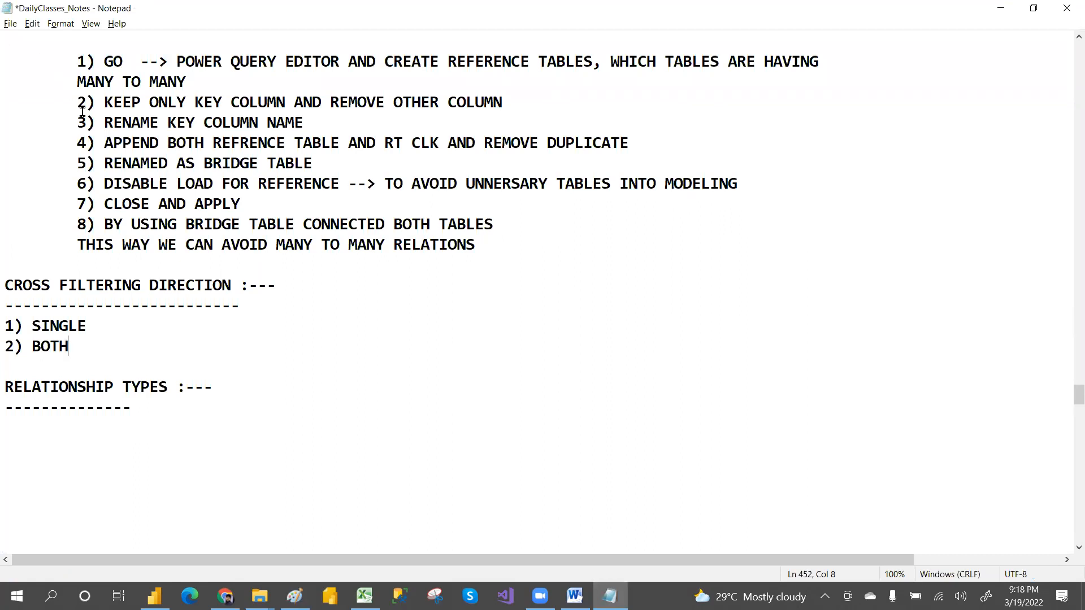
left_click(476, 245)
key("Return")
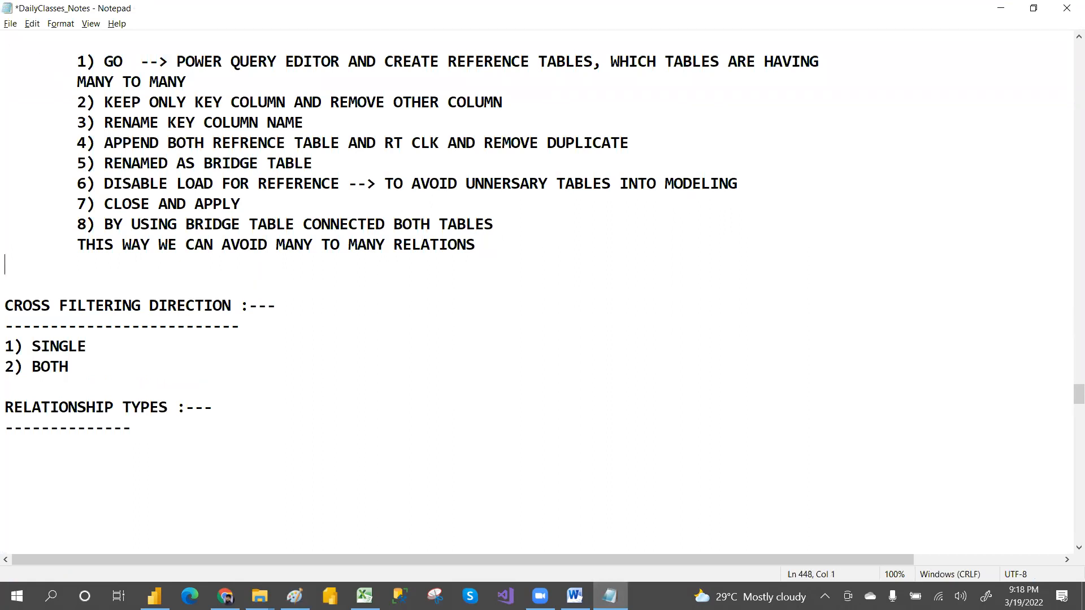
key("Return")
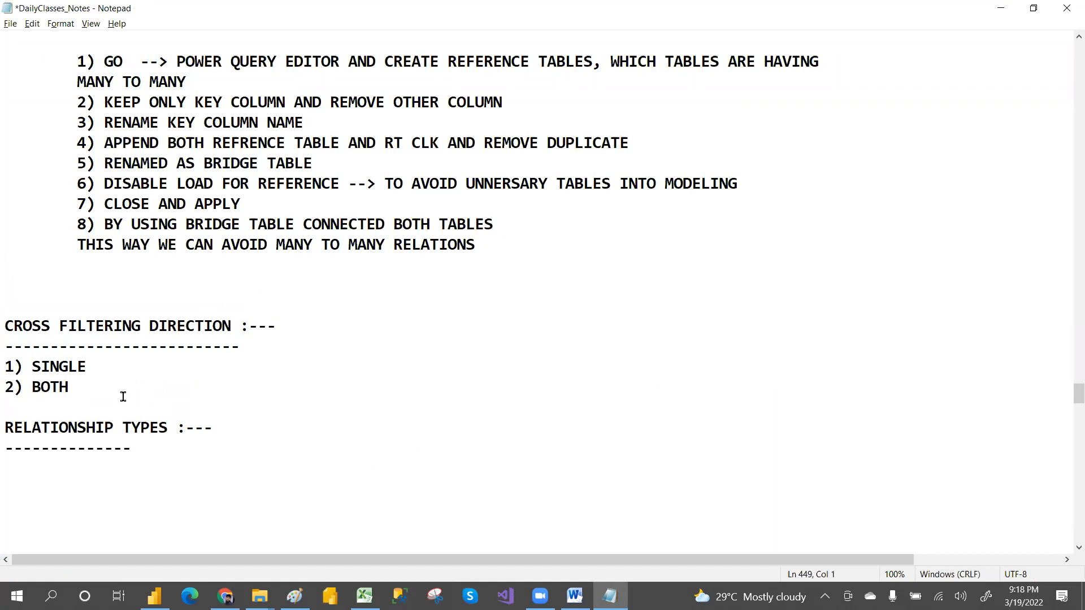
Append ":-- TRY TO AVOID BOTH/BI DIRECTION" to the BOTH entry under CROSS FILTERING DIRECTION.
left_click(83, 388)
type("--")
key("Left")
key("Left")
type(":")
key("End")
type("TRY TO AVOID BI")
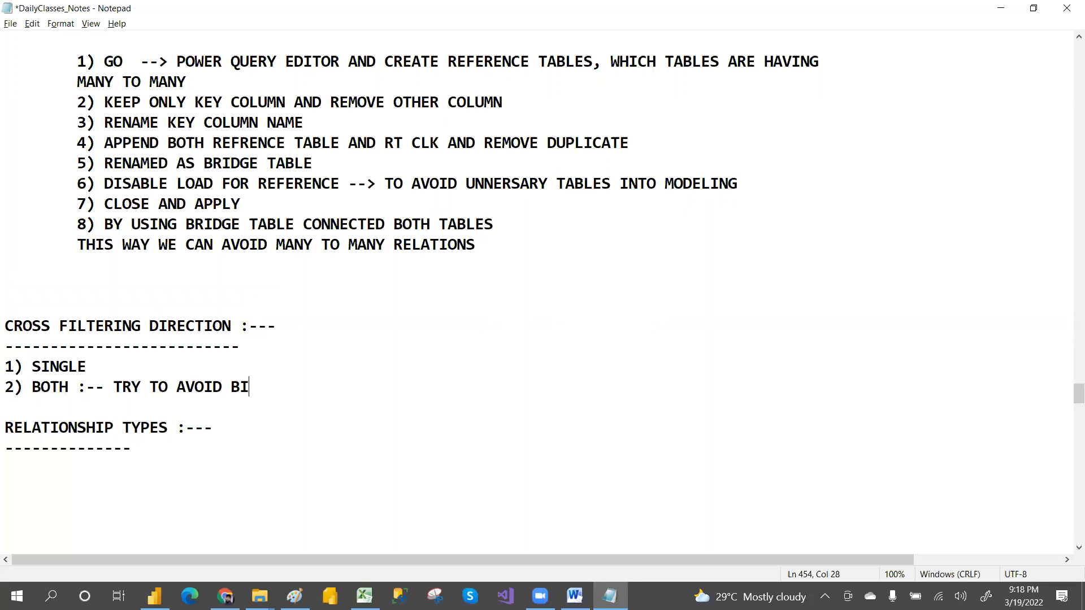
key("BackSpace")
type("OTH/BI DIRECTION")
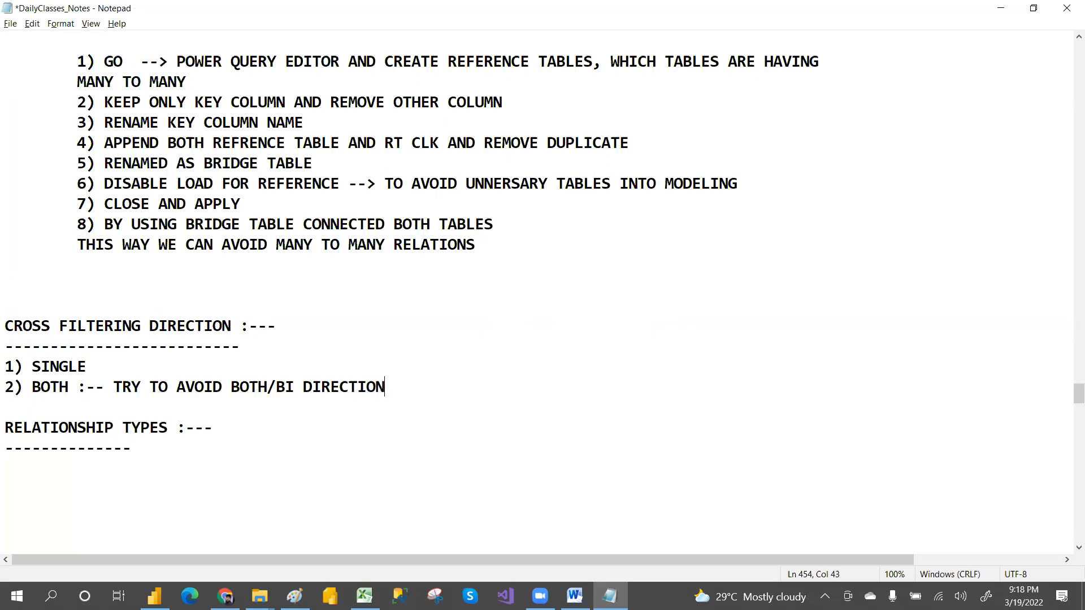
left_click_drag(5, 326, 167, 387)
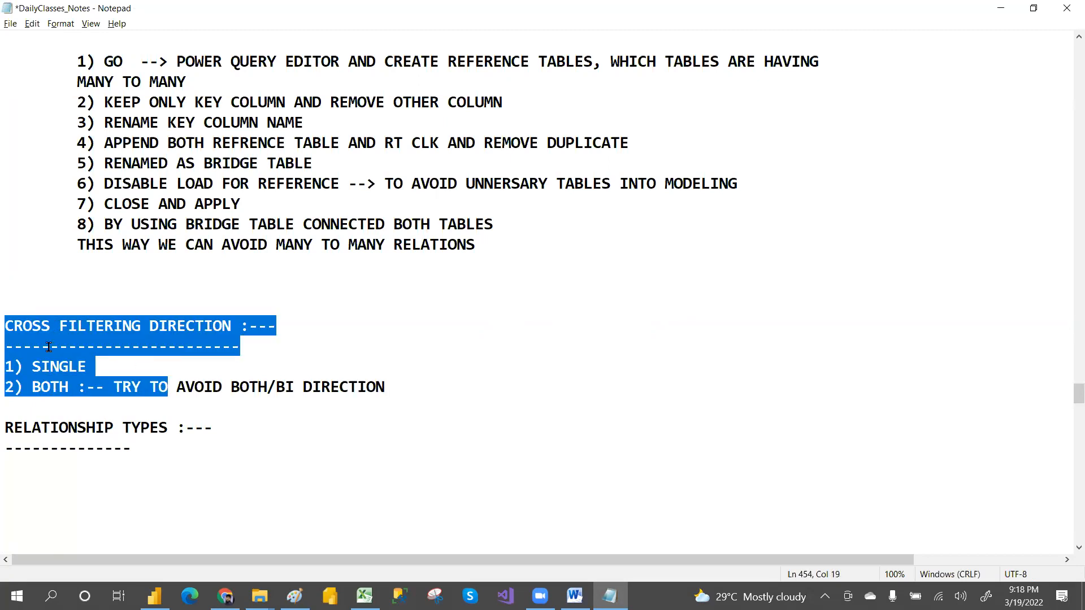
double_click(38, 365)
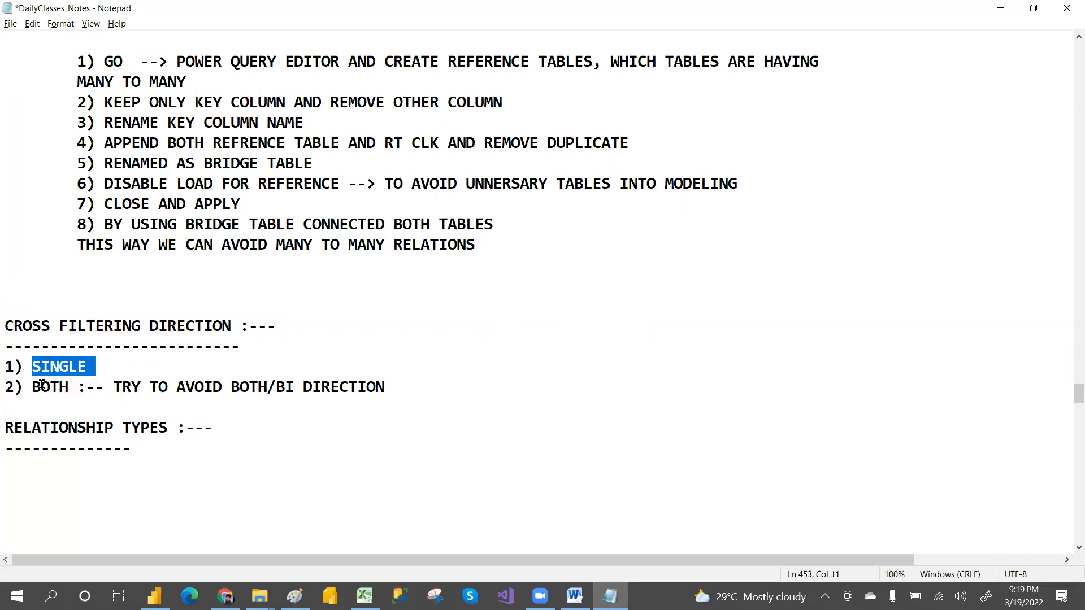
double_click(42, 384)
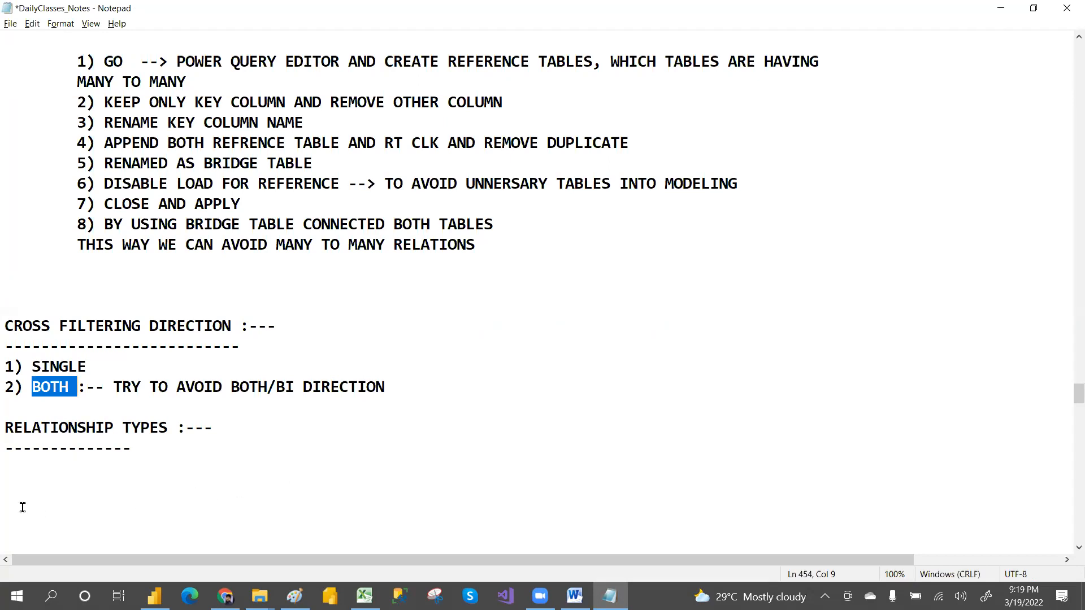
left_click_drag(6, 428, 195, 427)
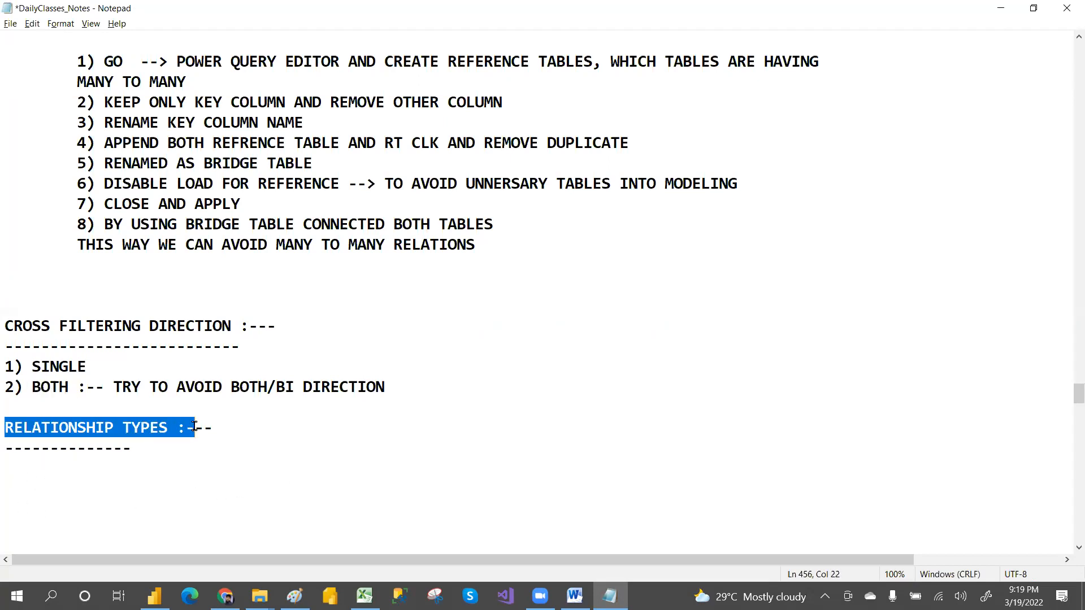
Add the indented entries "1) ACTIVE" and "2) INACTIVE" under the RELATIONSHIP TYPES heading.
left_click(247, 418)
key("Down")
key("Down")
key("Down")
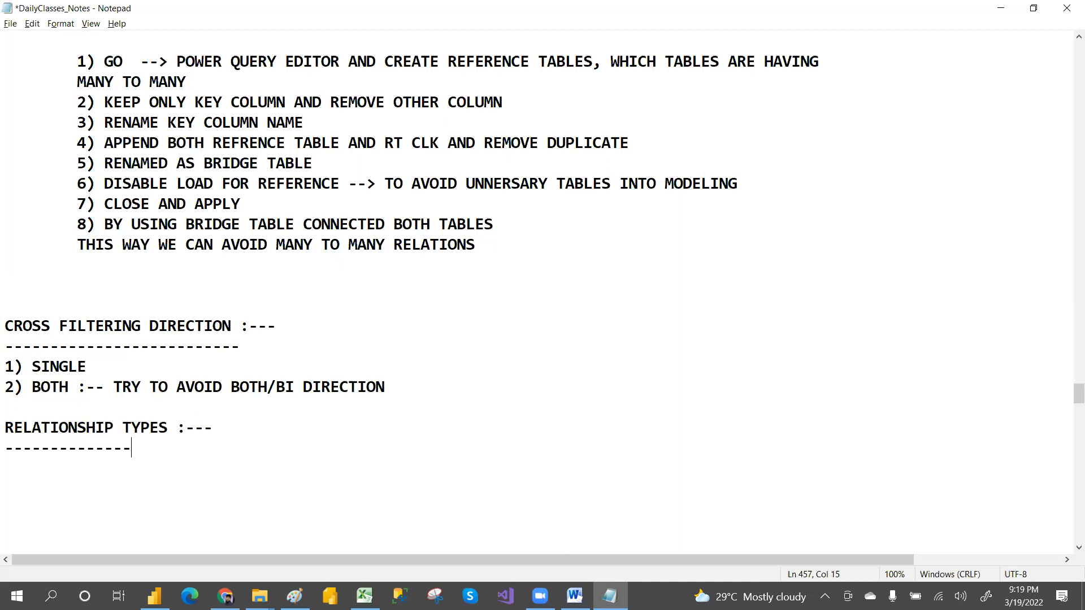
key("Tab")
type("1) ACTIVE")
key("Return")
key("Tab")
type("2) INACTIVE")
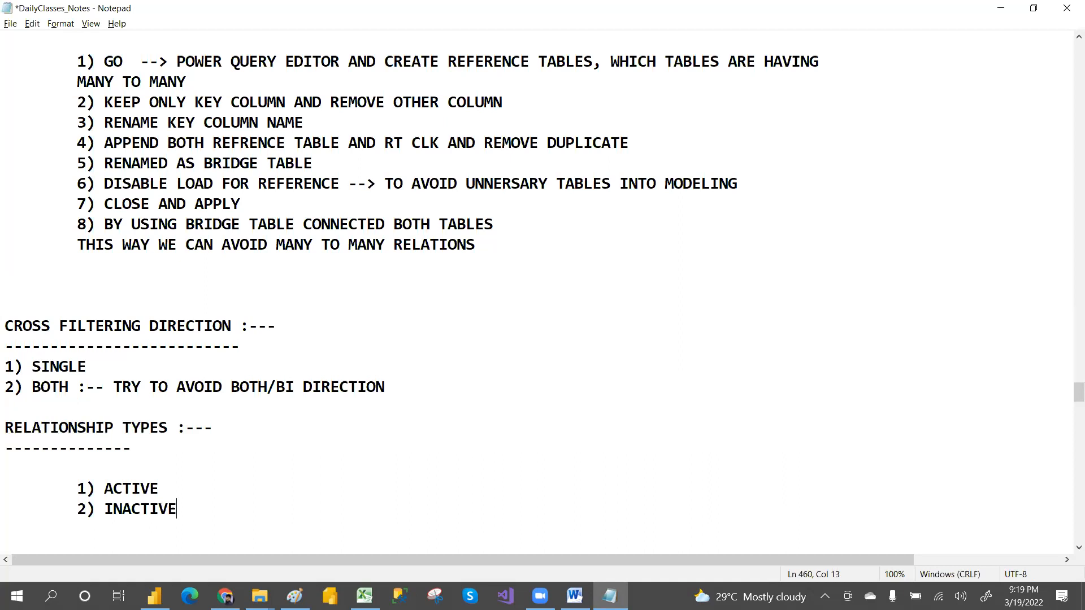
Insert an indented solid line of ten underscores beneath the ACTIVE entry.
left_click(186, 487)
key("Return")
key("Tab")
key("Tab")
type("__________")
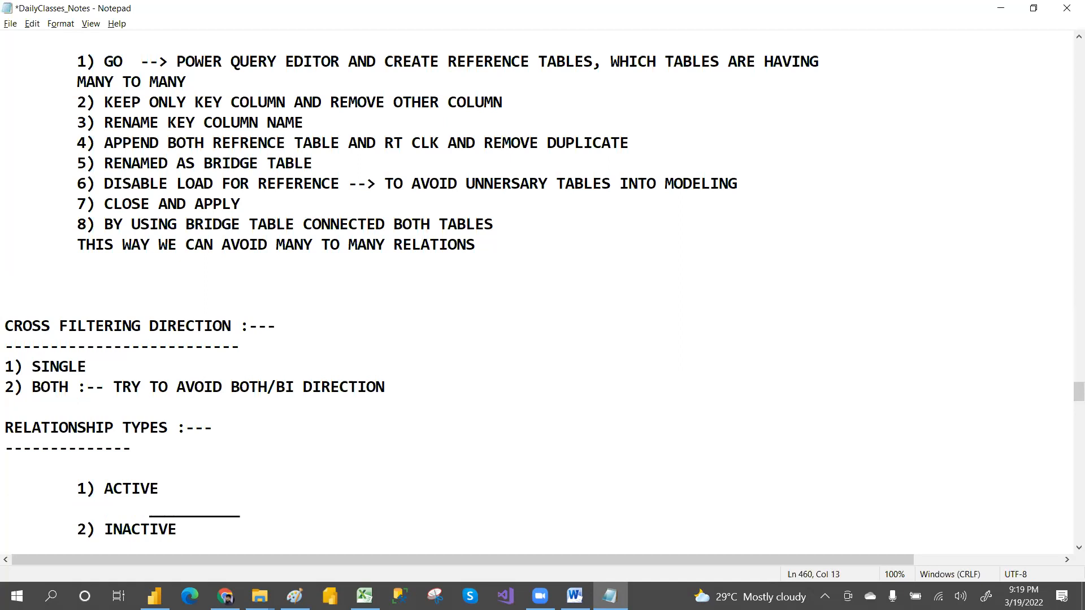
Add an indented dashed line of thirteen hyphens directly beneath the INACTIVE entry.
left_click(191, 529)
key("Return")
key("Return")
key("Return")
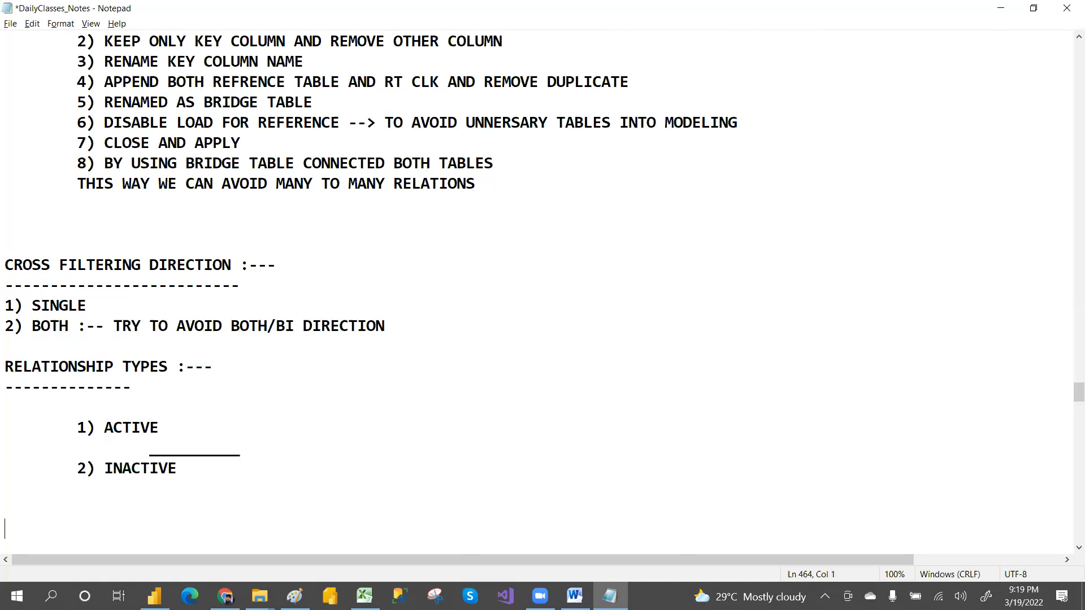
key("Return")
key("BackSpace")
key("BackSpace")
key("BackSpace")
key("Tab")
key("Tab")
type("--------------")
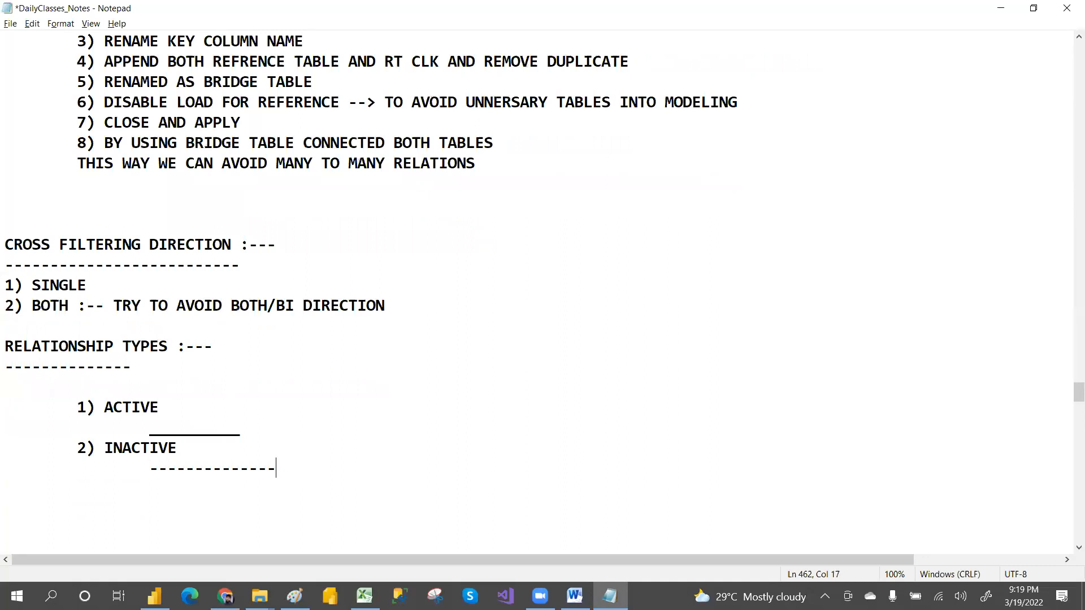
key("BackSpace")
Switch to Power BI and make the relationship between emp_role and BRIDGE inactive.
key("alt+Tab")
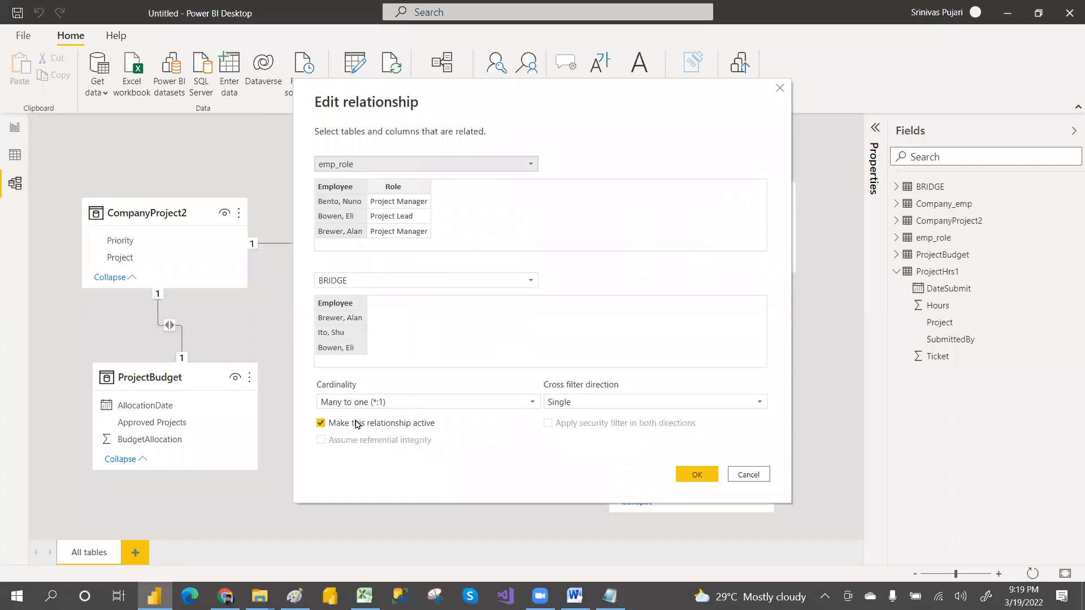
left_click(696, 475)
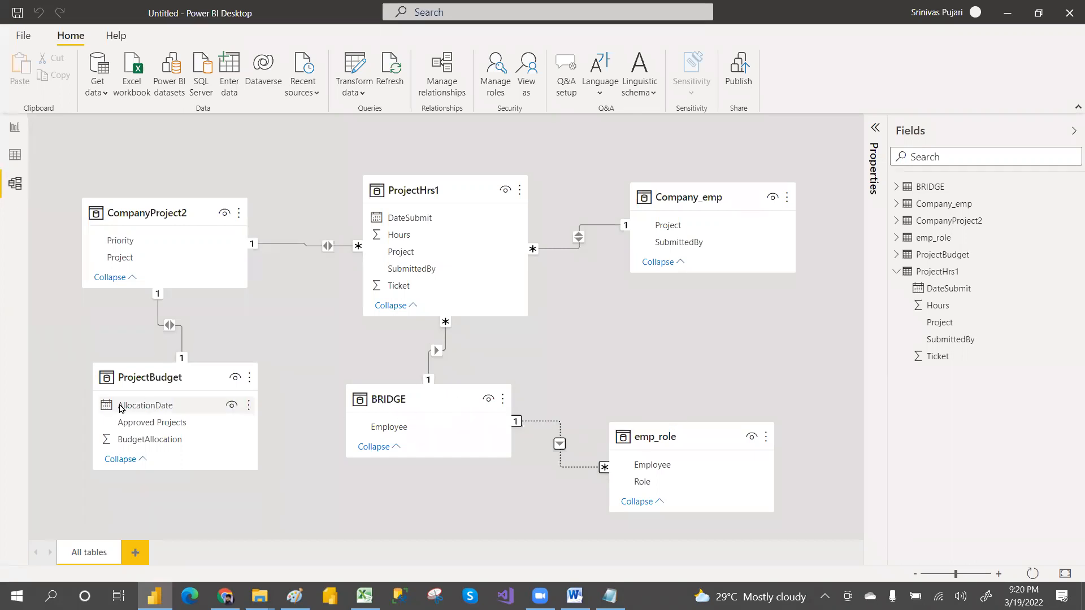
Compare the solid and dashed line notes for active and inactive relationships with the lines in the Power BI model diagram.
key("alt+Tab")
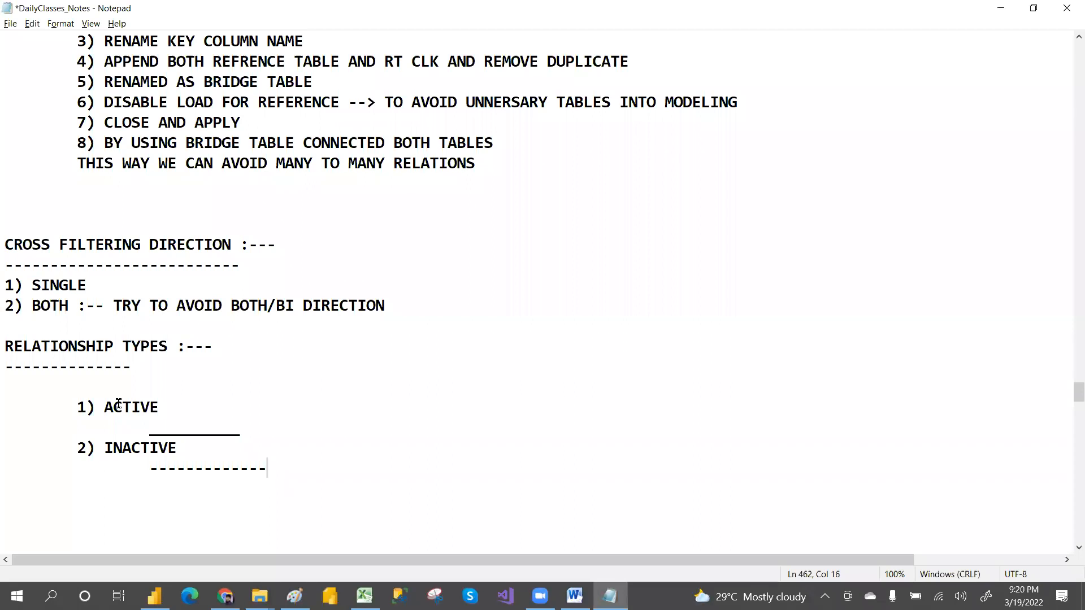
key("alt+Tab")
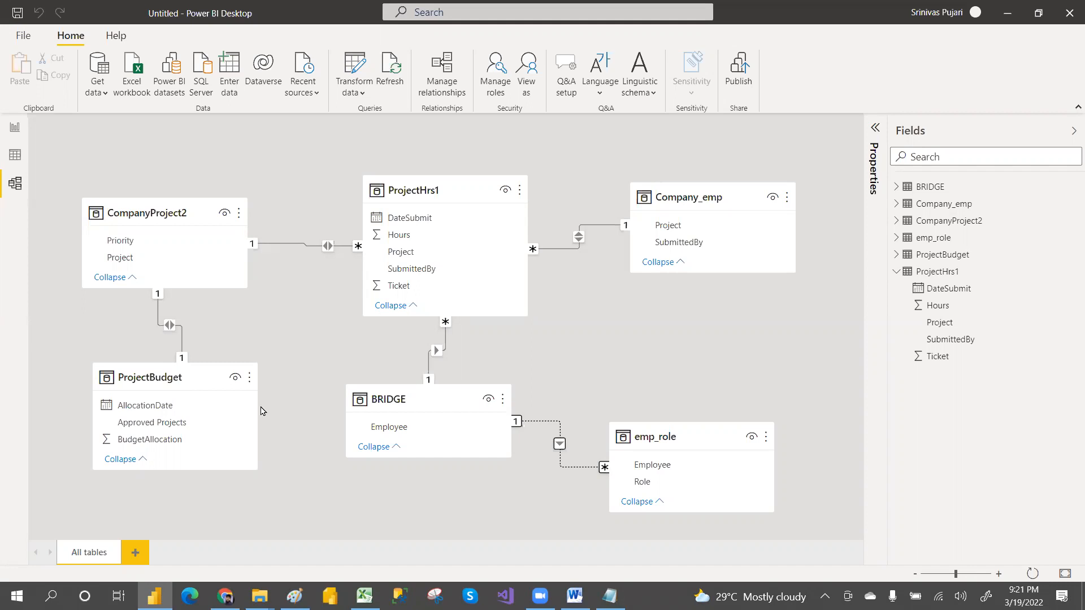
key("alt+Tab")
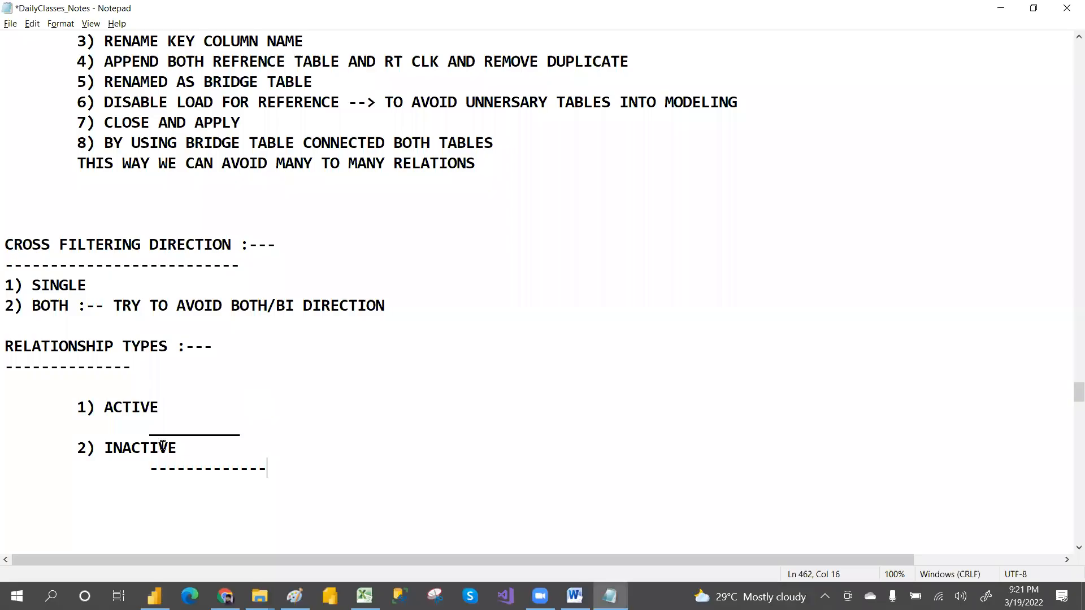
left_click(100, 404)
left_click_drag(100, 404, 281, 473)
left_click(14, 464)
left_click(270, 470)
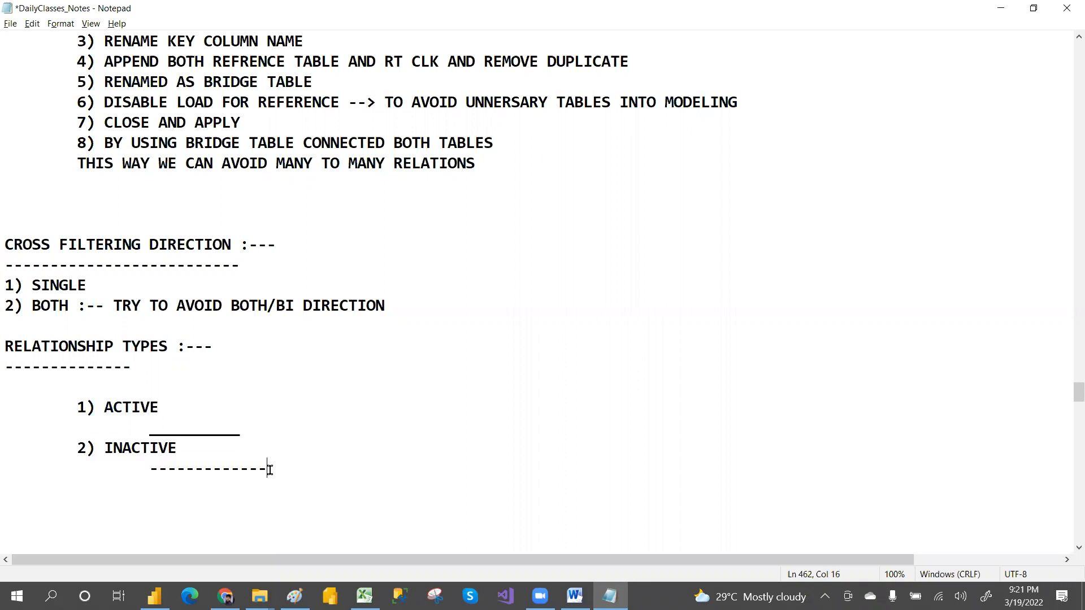
left_click(249, 430)
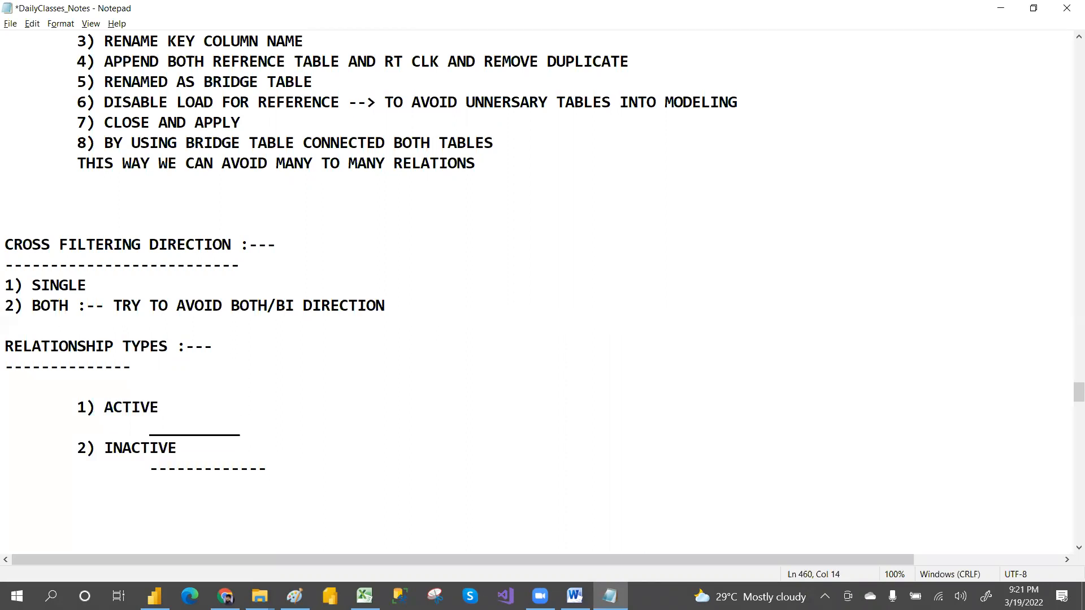
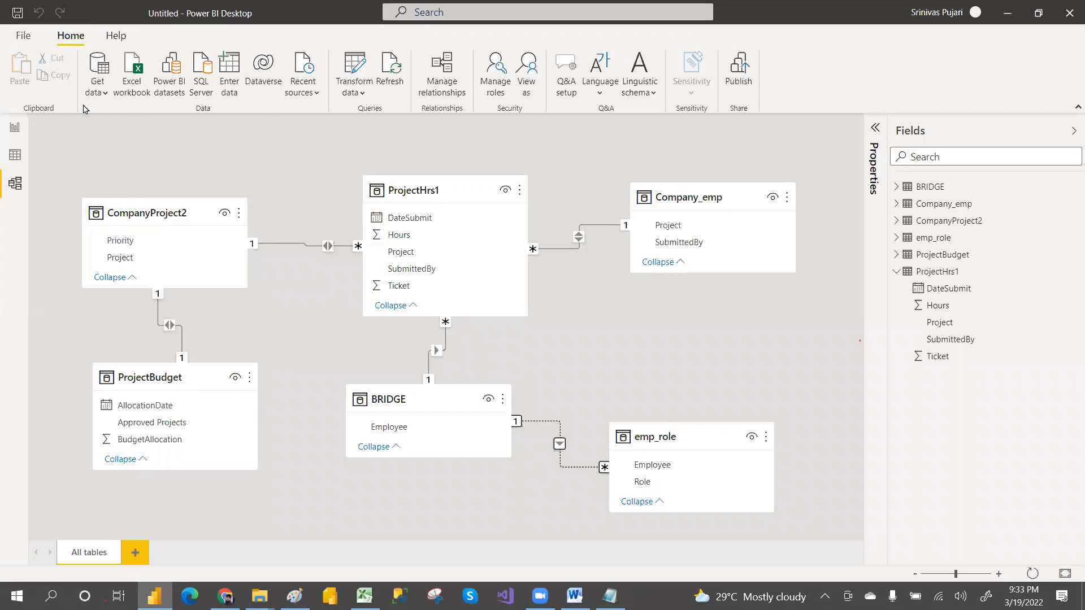
left_click(98, 91)
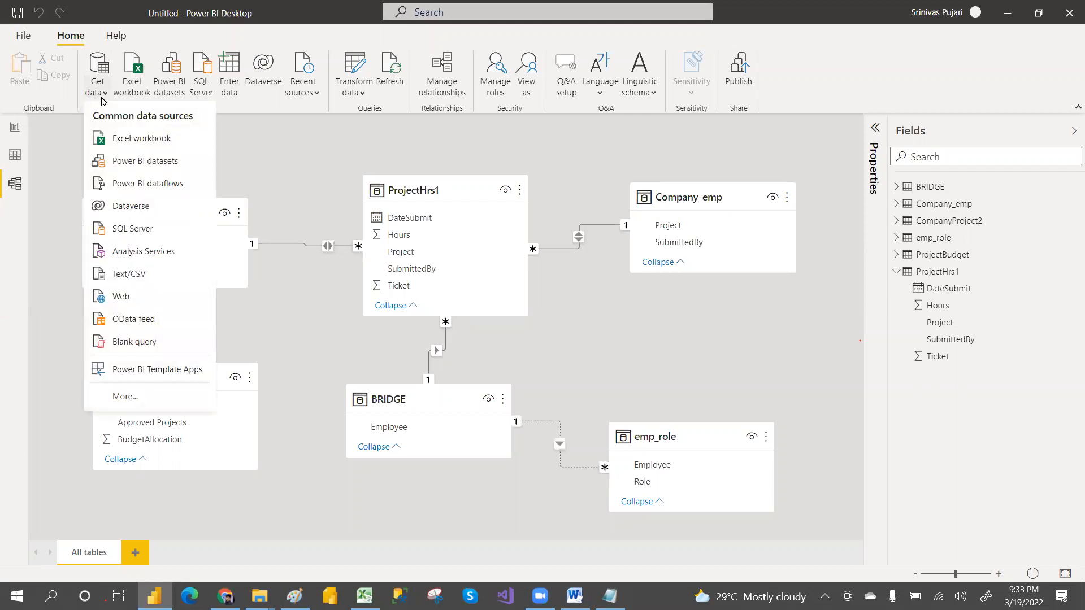
left_click(125, 233)
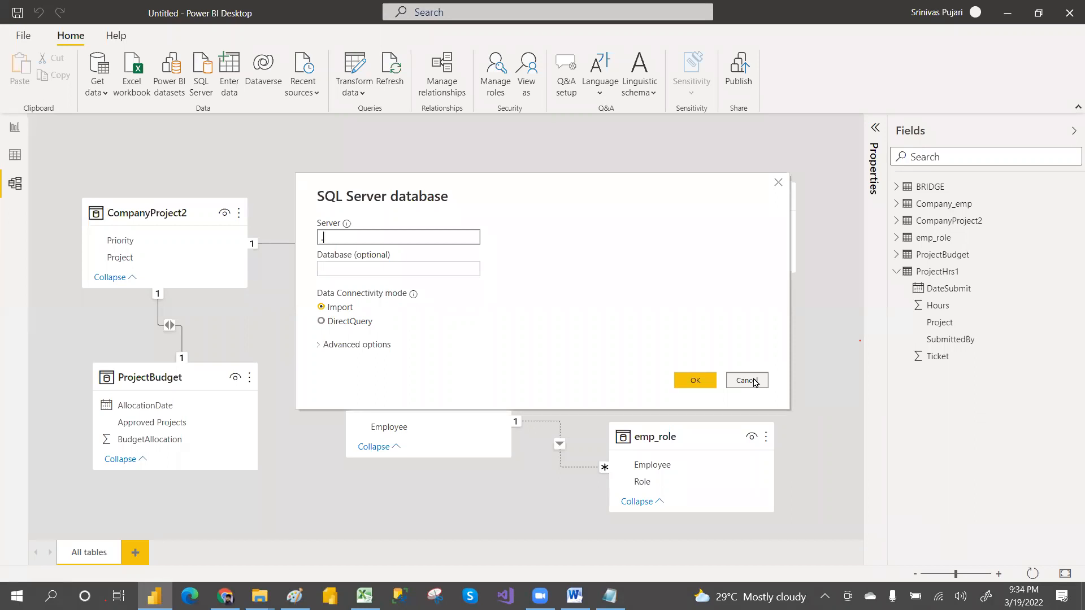
left_click(696, 380)
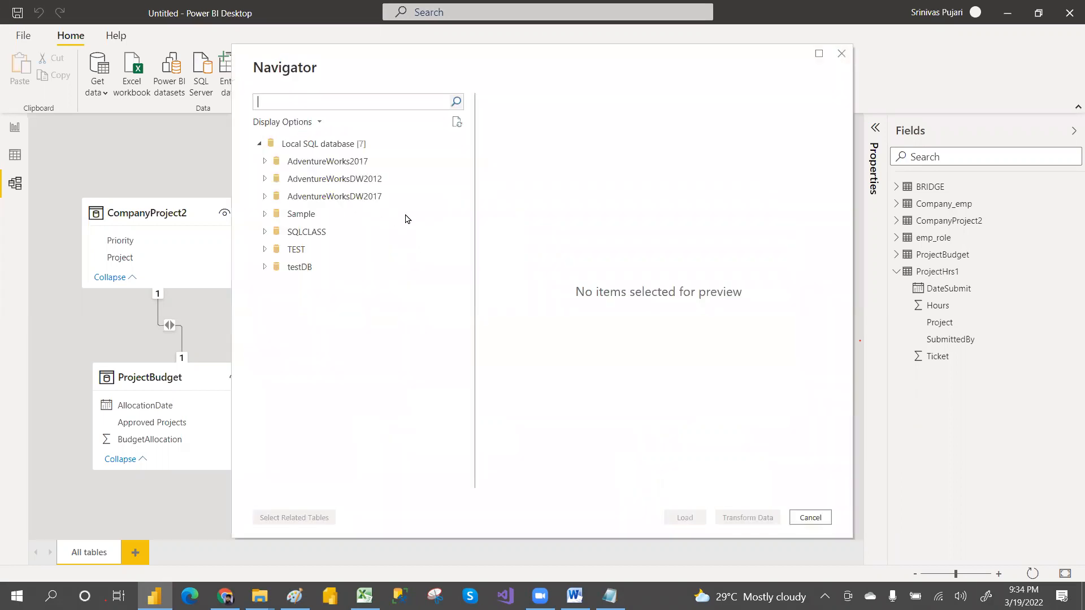
left_click(810, 517)
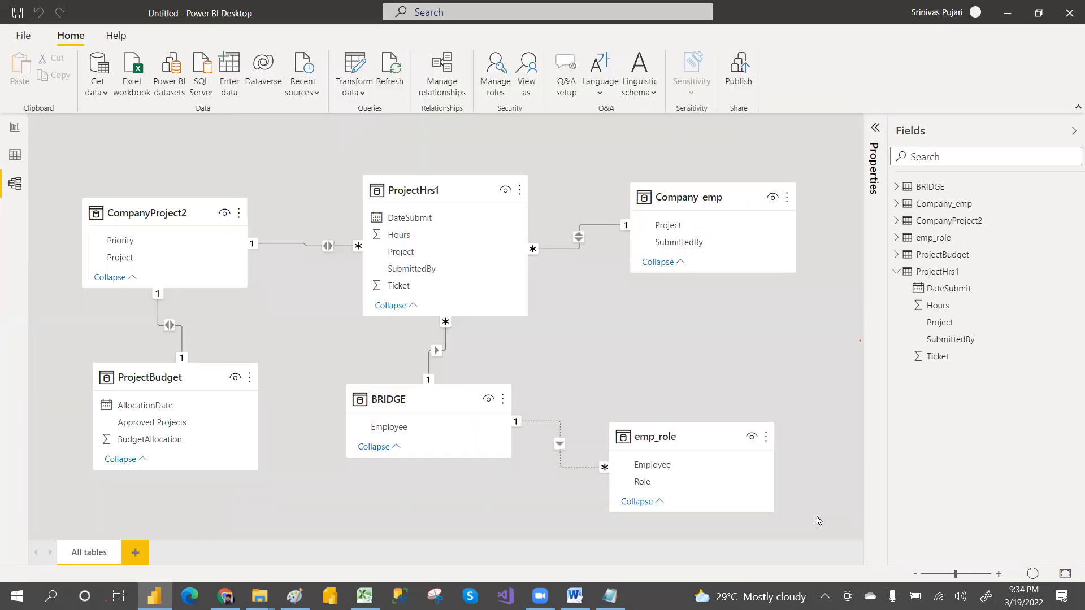
Connect Power BI to the local SQL Server in Import mode and list the tables of the AdventureWorksDW2012 database.
left_click(106, 95)
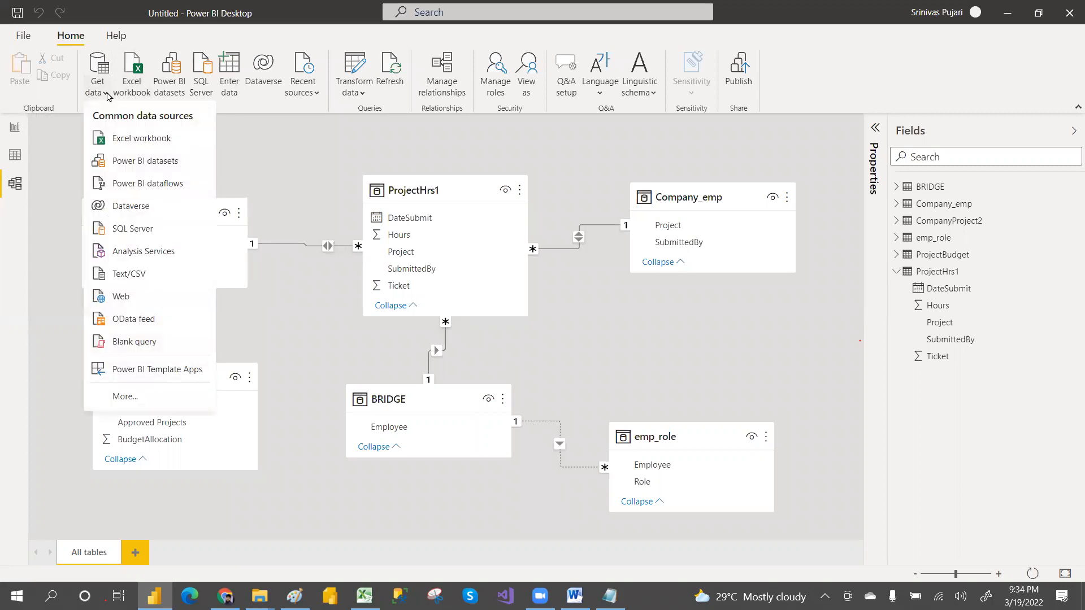
left_click(139, 231)
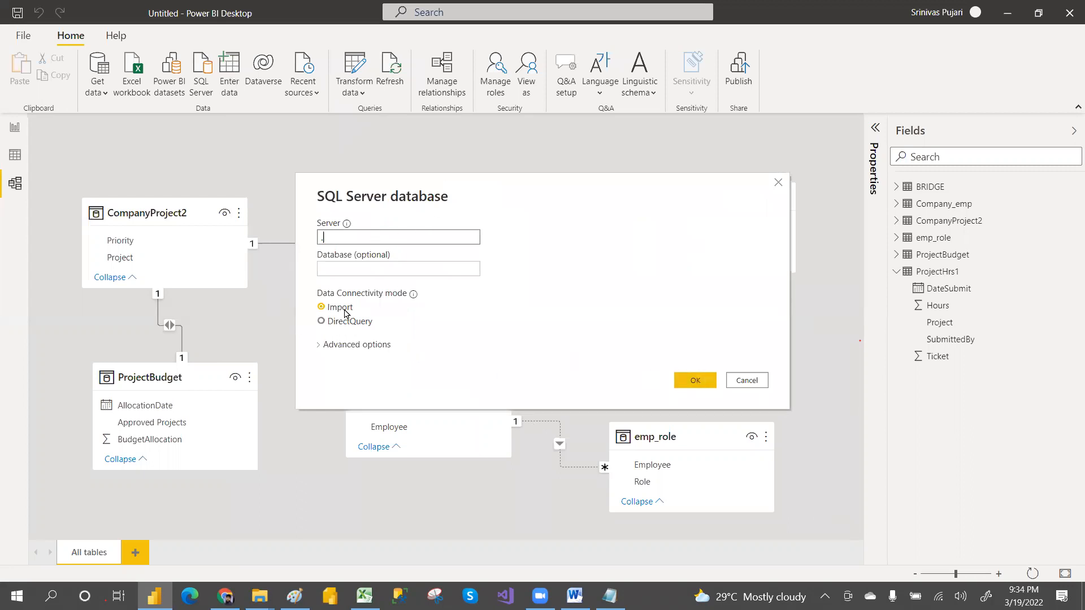
left_click(691, 391)
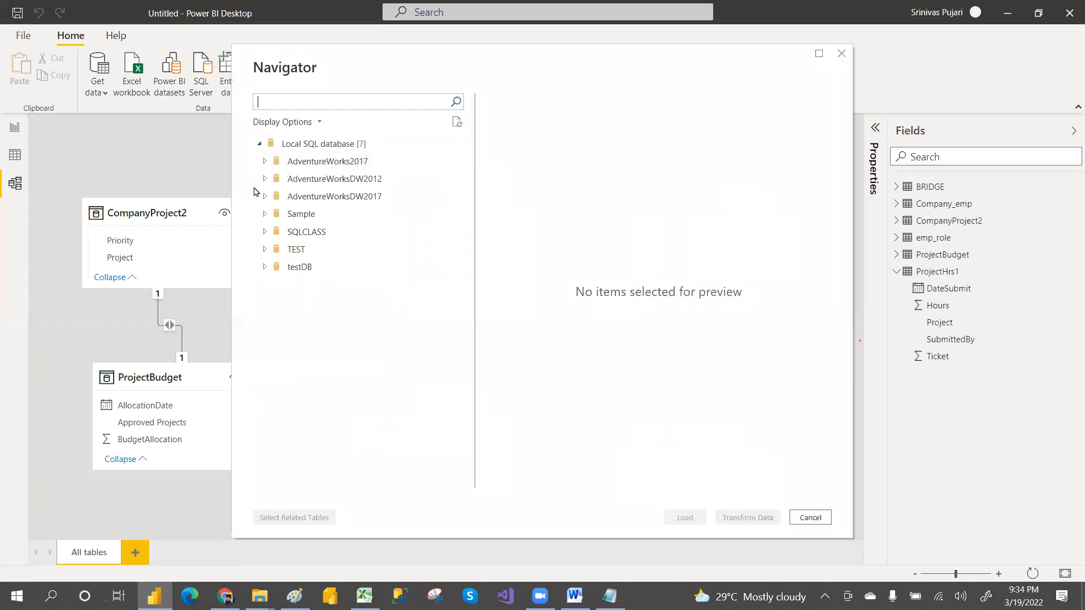
left_click(265, 179)
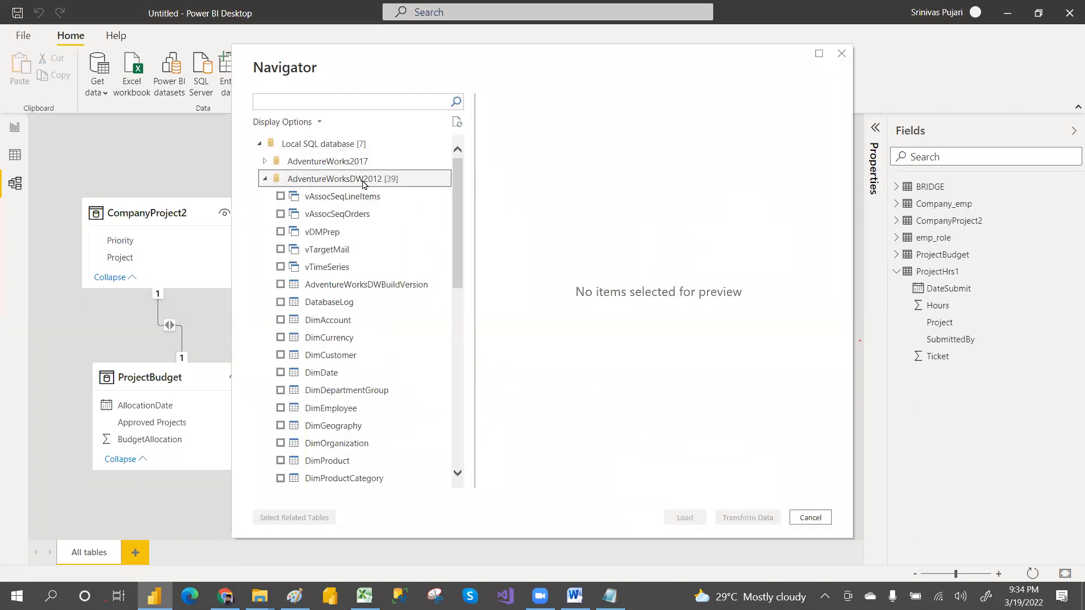
Search the database tables for DIMDATE and select the DimDate table.
left_click(325, 106)
type("DIMDATE")
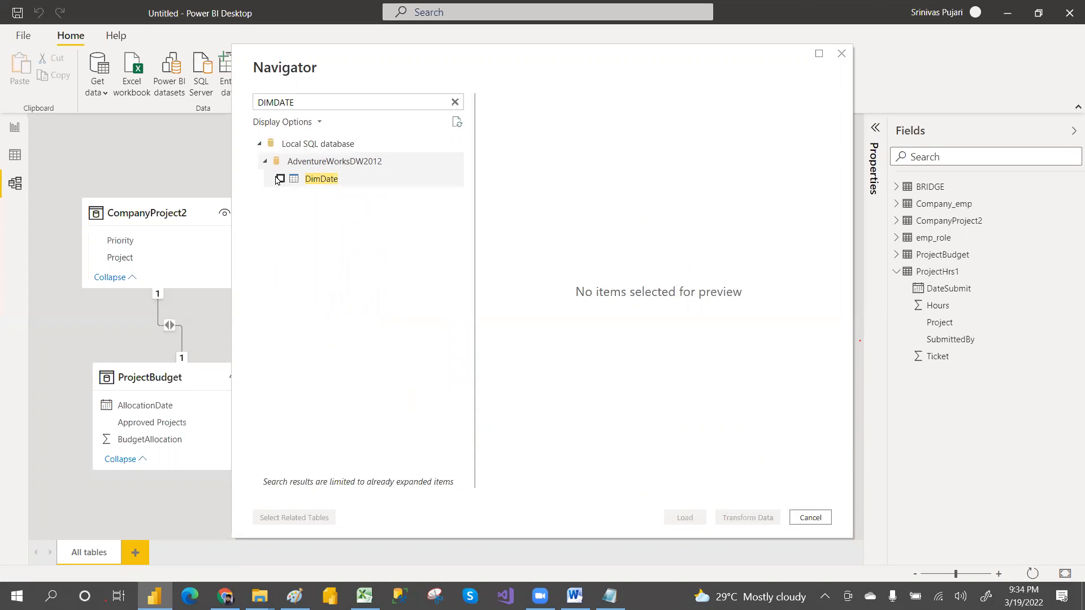
left_click(280, 178)
Search for FACTINTER, select the FactInternetSales table as well, and load both selected tables into the model.
left_click(318, 104)
key("BackSpace")
key("BackSpace")
key("BackSpace")
key("BackSpace")
key("BackSpace")
type("FACTINTER")
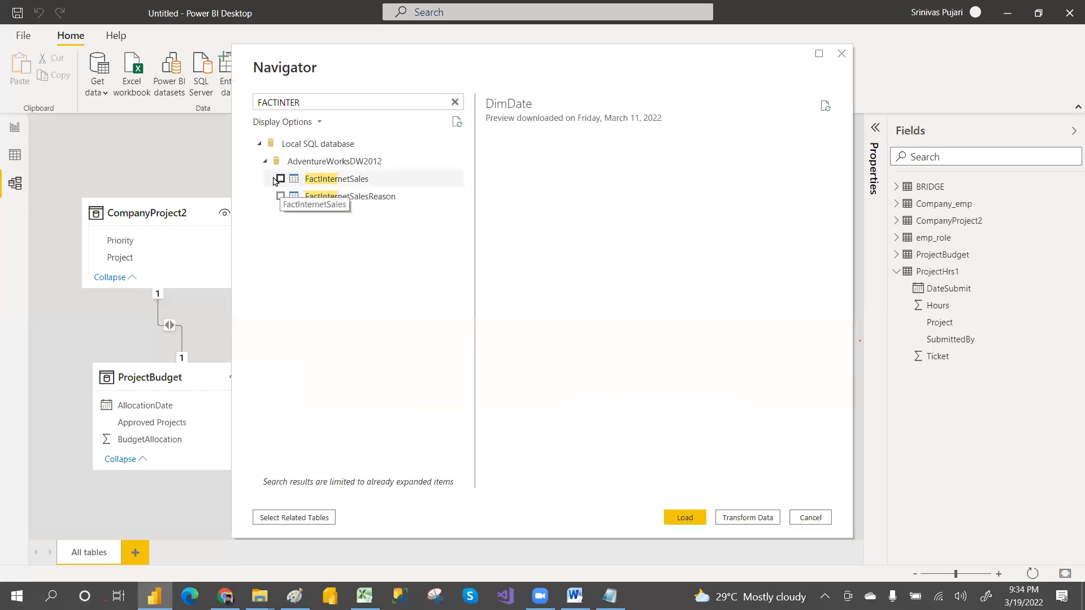
left_click(281, 179)
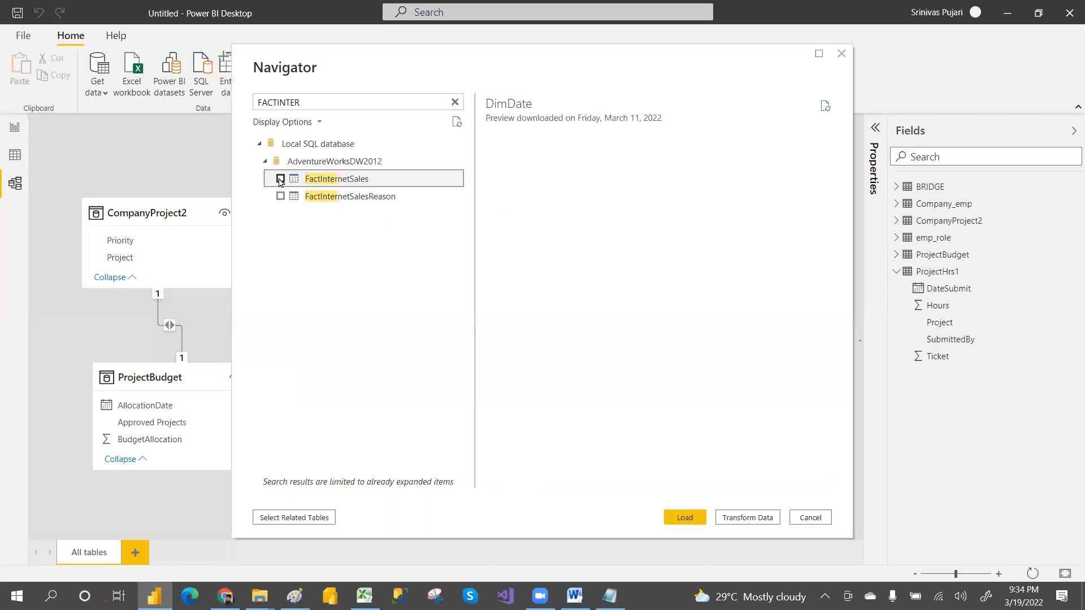
left_click(280, 180)
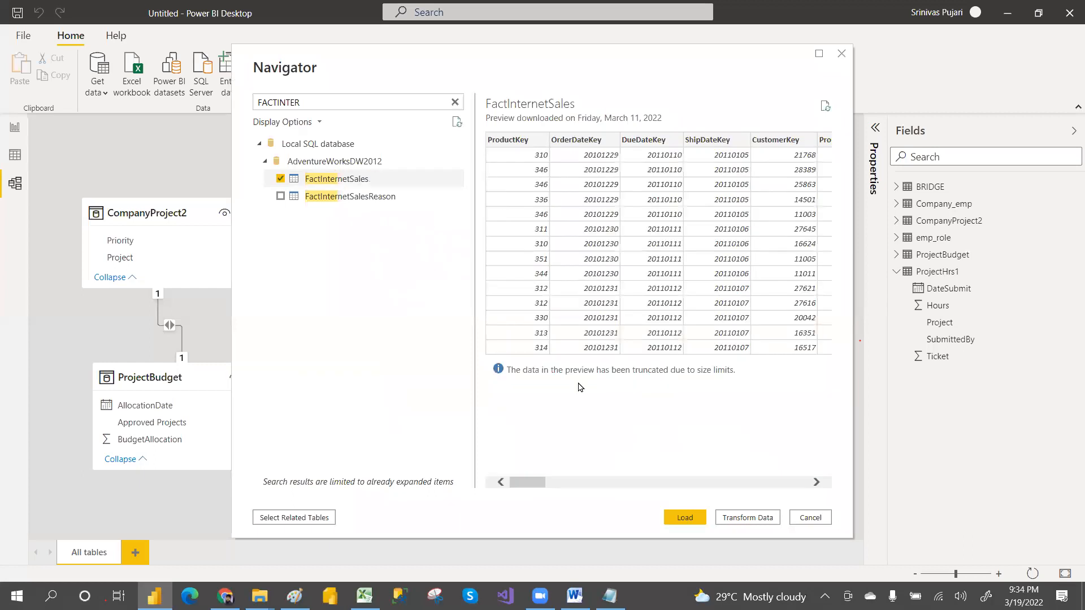
left_click(691, 517)
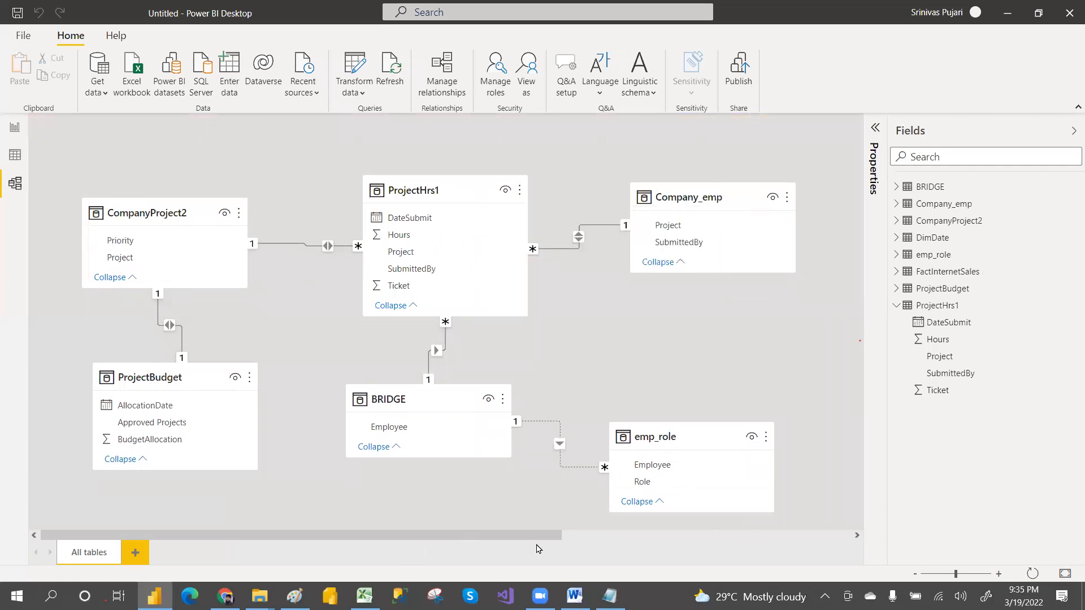
Move DimDate away from FactInternetSales in the model diagram, and shift Company_emp and emp_role clear of DimDate.
left_click_drag(537, 536, 845, 536)
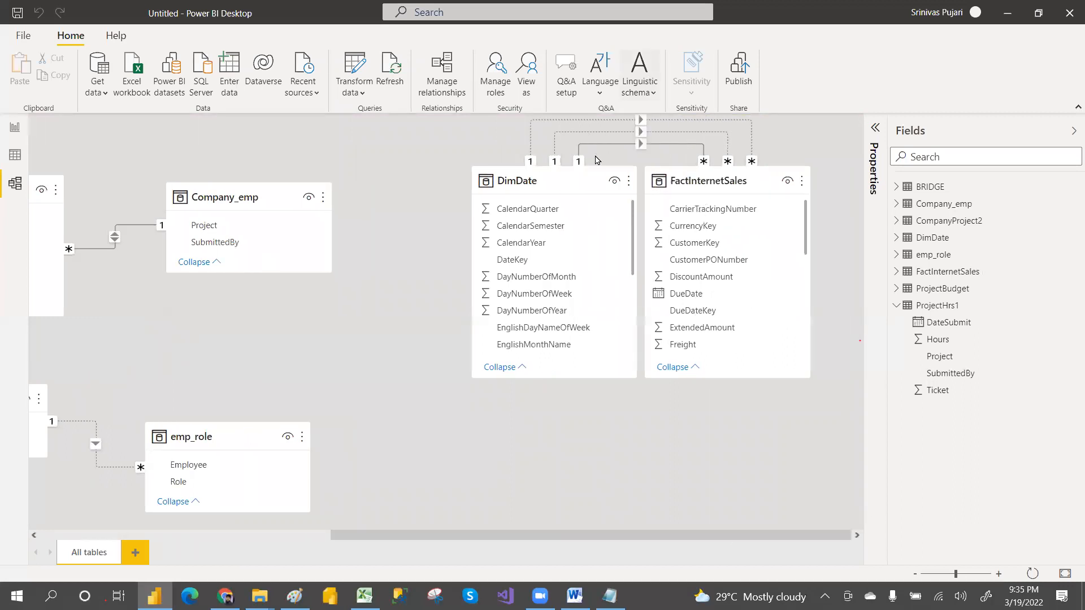
left_click_drag(587, 176, 407, 177)
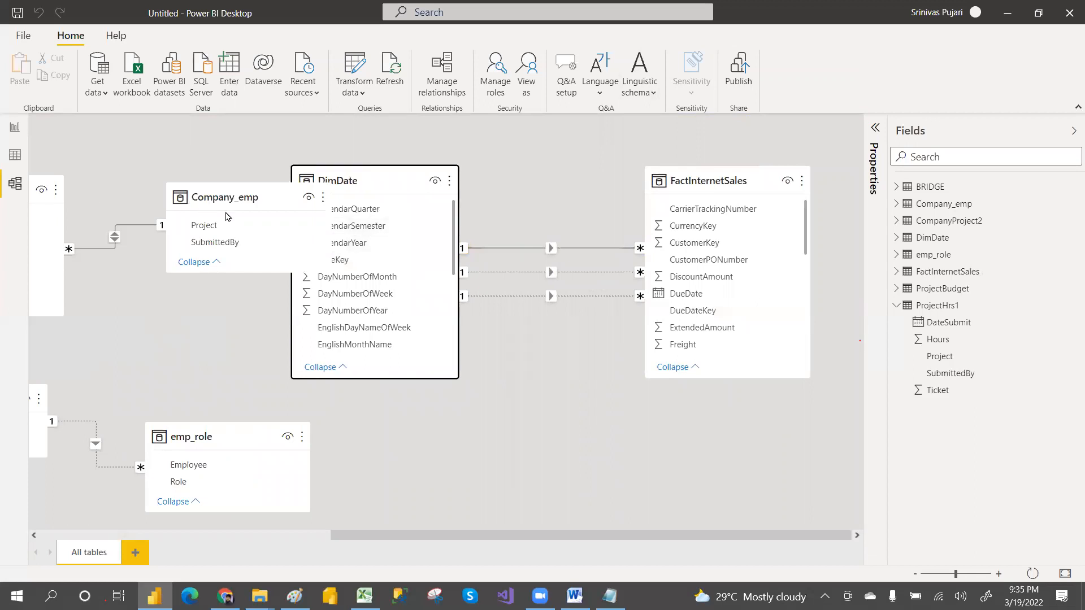
left_click_drag(219, 189, 95, 192)
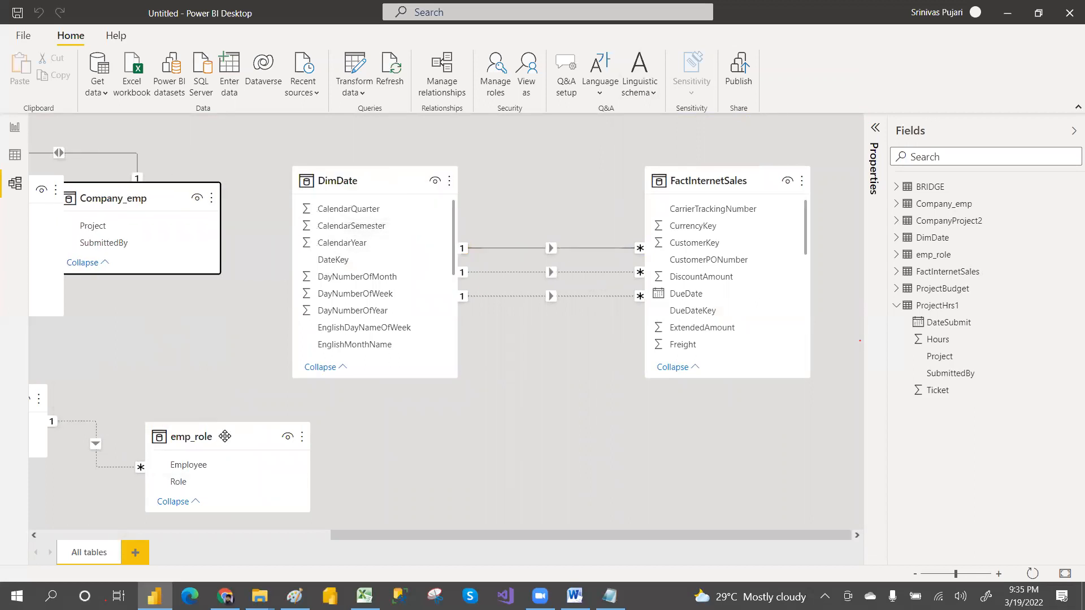
left_click_drag(222, 436, 59, 354)
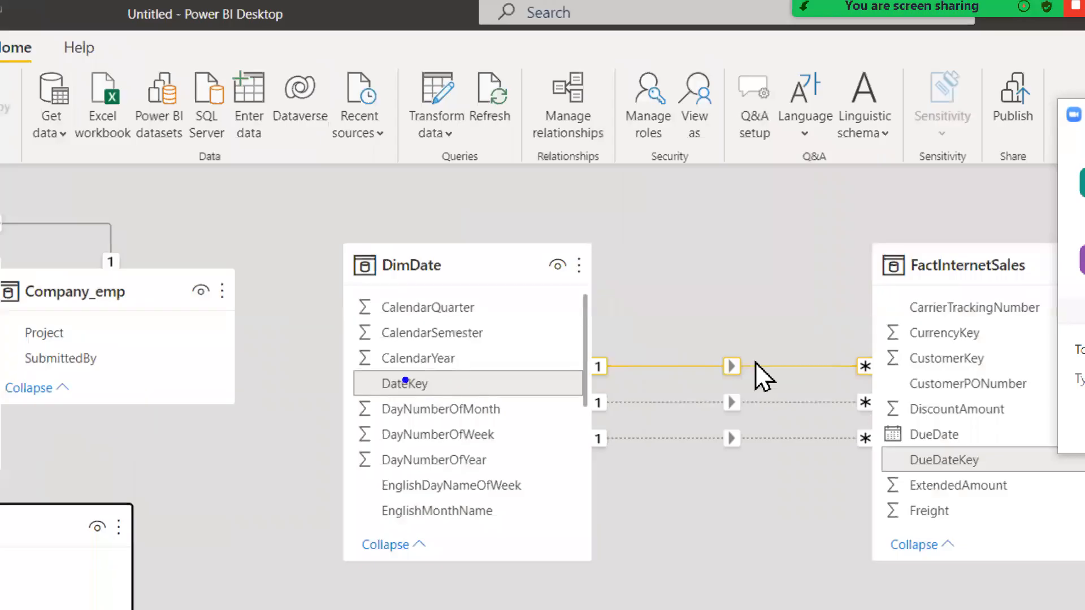
mouse_move(350, 366)
left_mouse_down()
mouse_move(416, 388)
mouse_move(539, 402)
left_mouse_up()
left_click_drag(879, 442, 1002, 480)
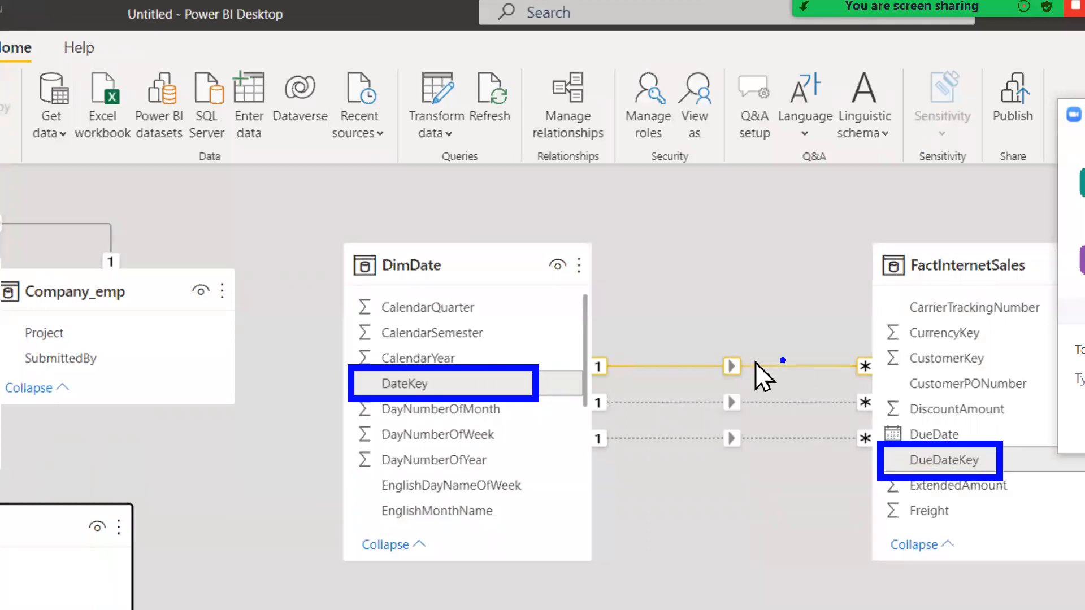
mouse_move(721, 388)
left_mouse_down()
mouse_move(763, 487)
mouse_move(705, 393)
left_mouse_up()
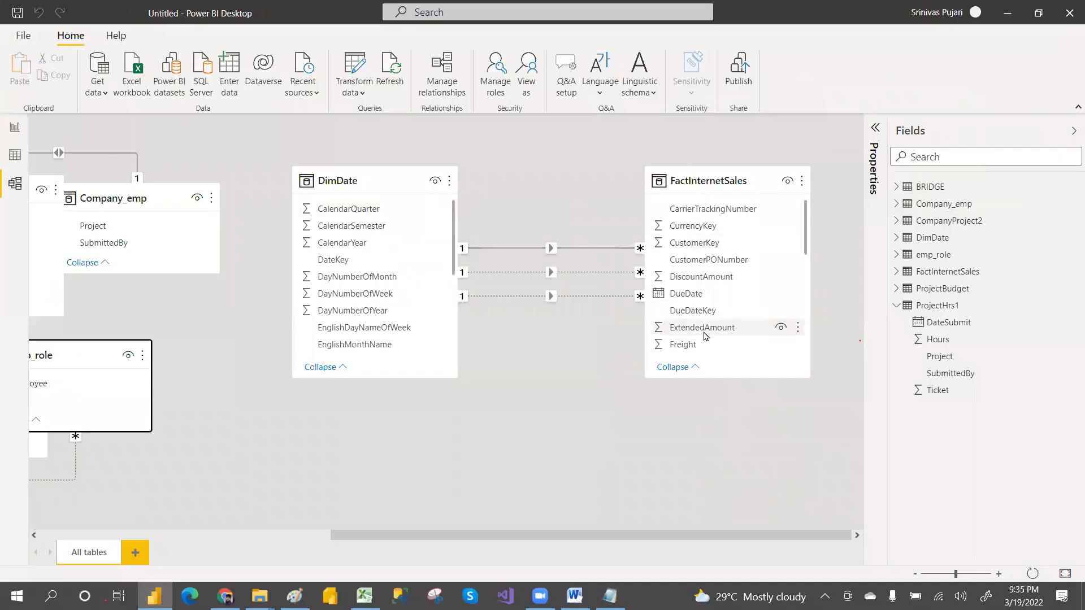
Lengthen the FactInternetSales table in the model diagram to show more fields, then reposition it and the DimDate table.
left_click_drag(723, 377, 736, 529)
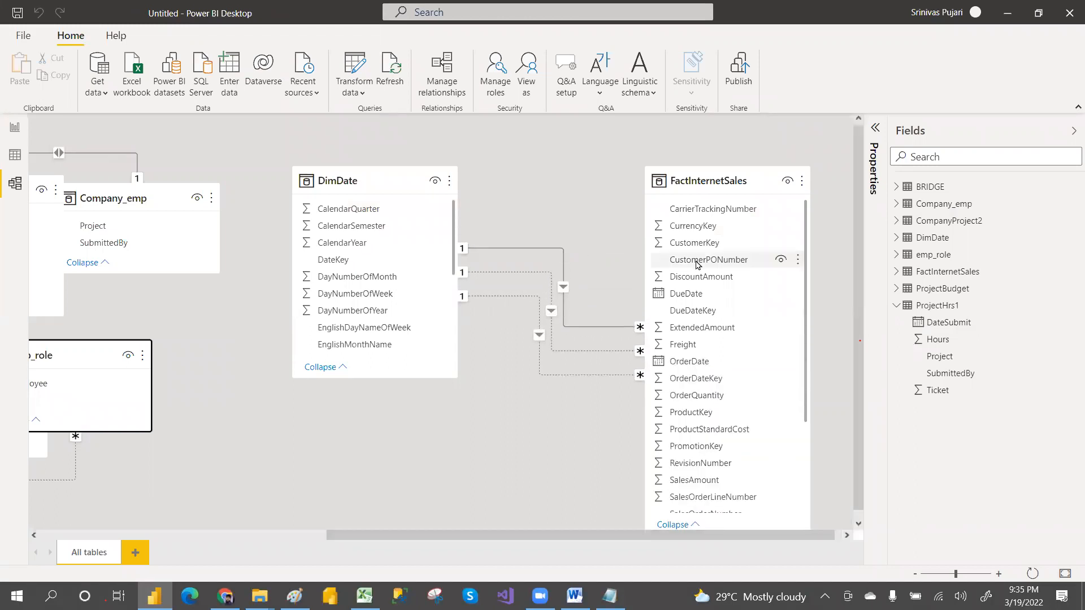
left_click_drag(701, 172, 805, 162)
left_click_drag(550, 182, 432, 210)
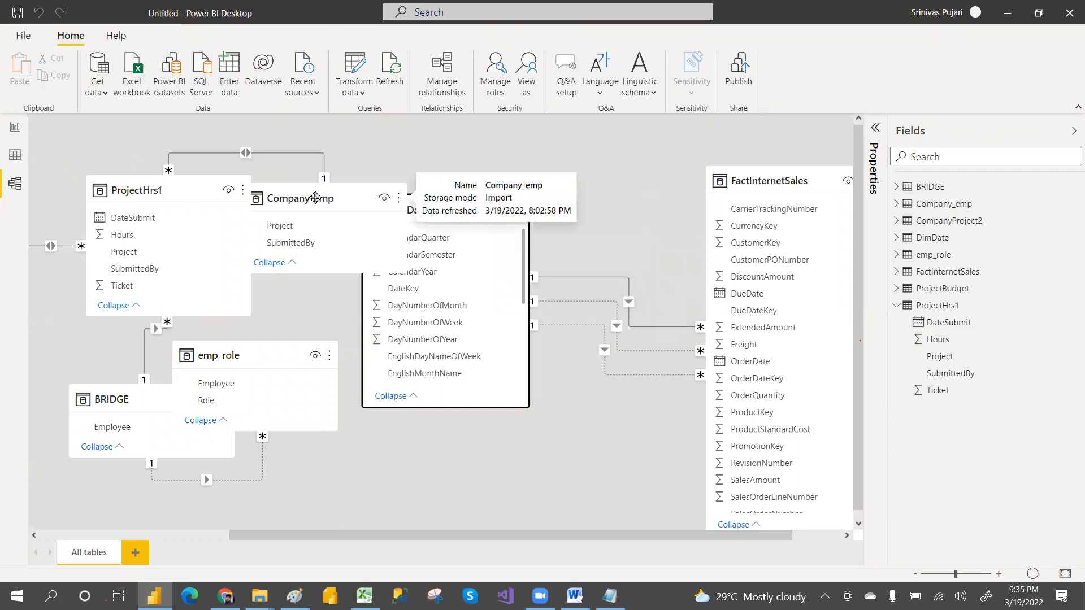
Move the Company_emp and emp_role tables away from DimDate in the model diagram.
left_click_drag(315, 198, 125, 212)
left_click_drag(269, 361, 129, 354)
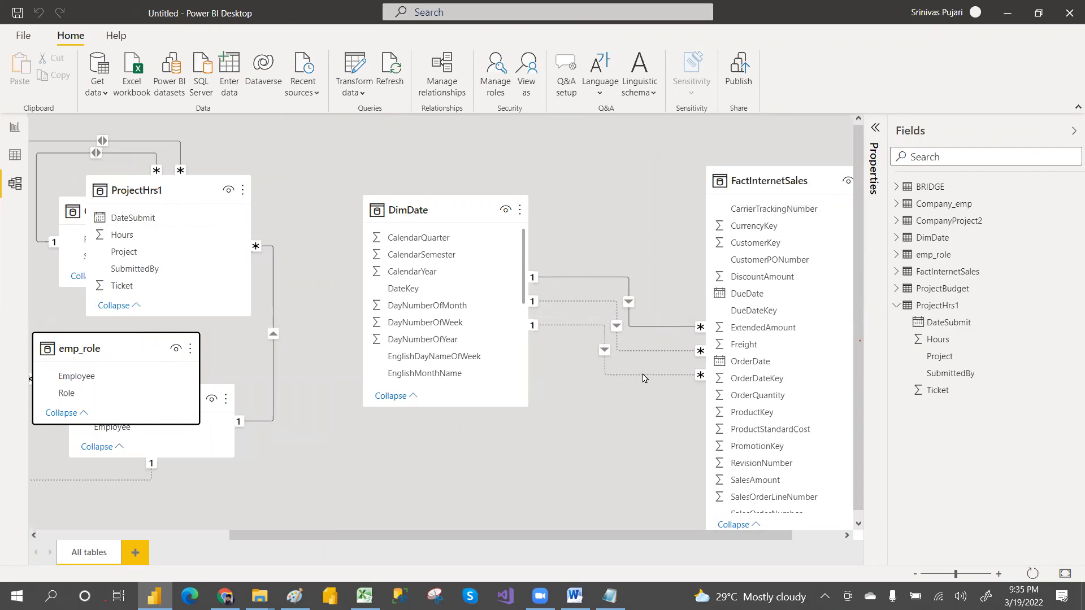
left_click(628, 424)
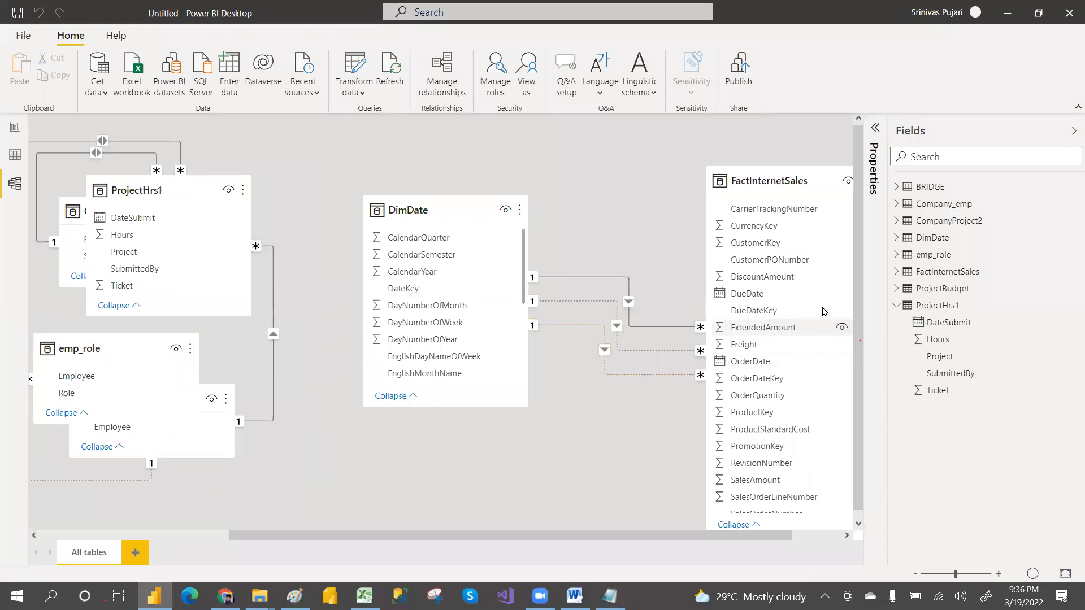
Move FactInternetSales closer to DimDate, reveal its ShipDateKey field, and shift DimDate slightly away from it.
left_click_drag(759, 179, 693, 179)
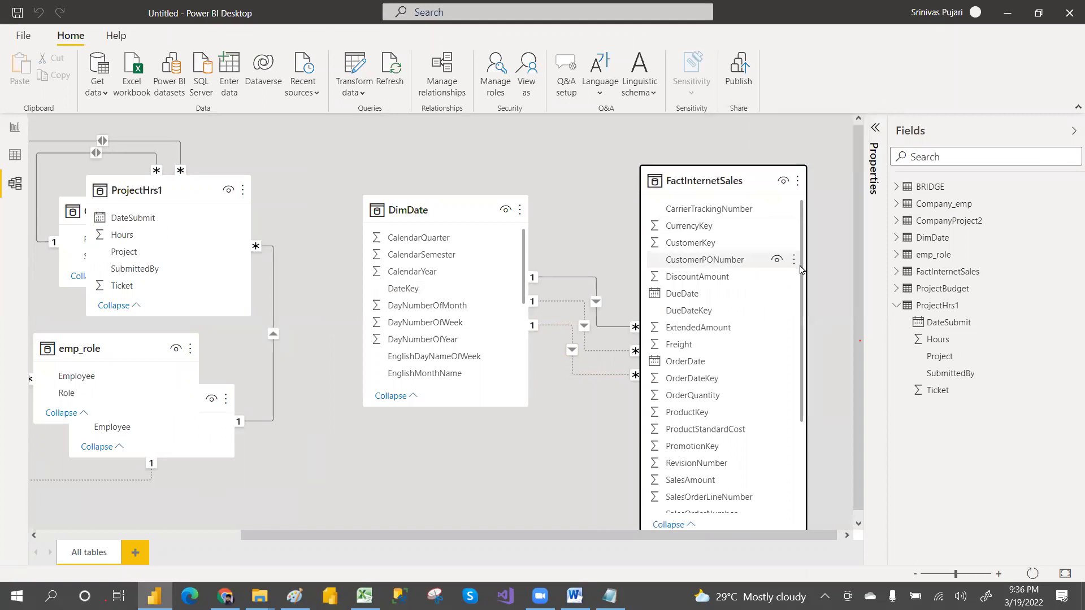
left_click_drag(800, 271, 805, 344)
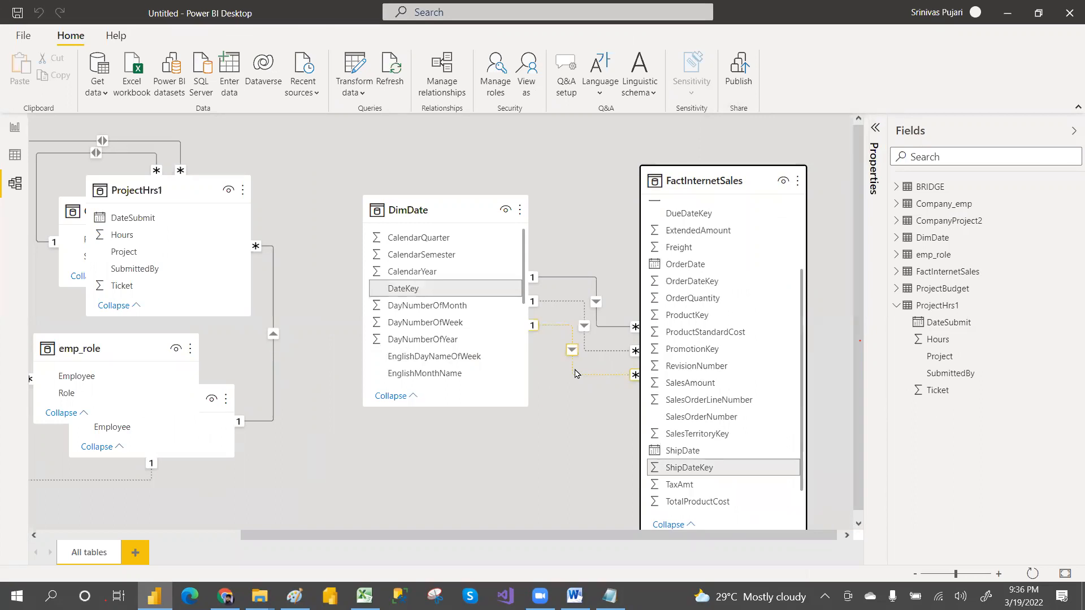
left_click_drag(427, 206, 396, 209)
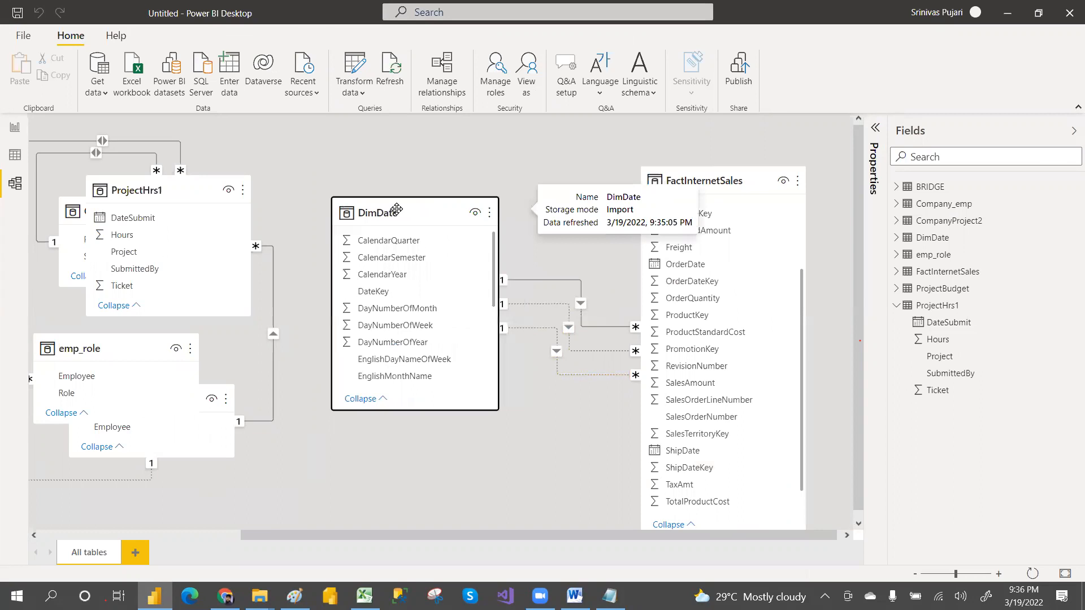
Delete the table visual from report Page 2 and collapse the CompanyProject2 and Company_emp field lists.
left_click(14, 128)
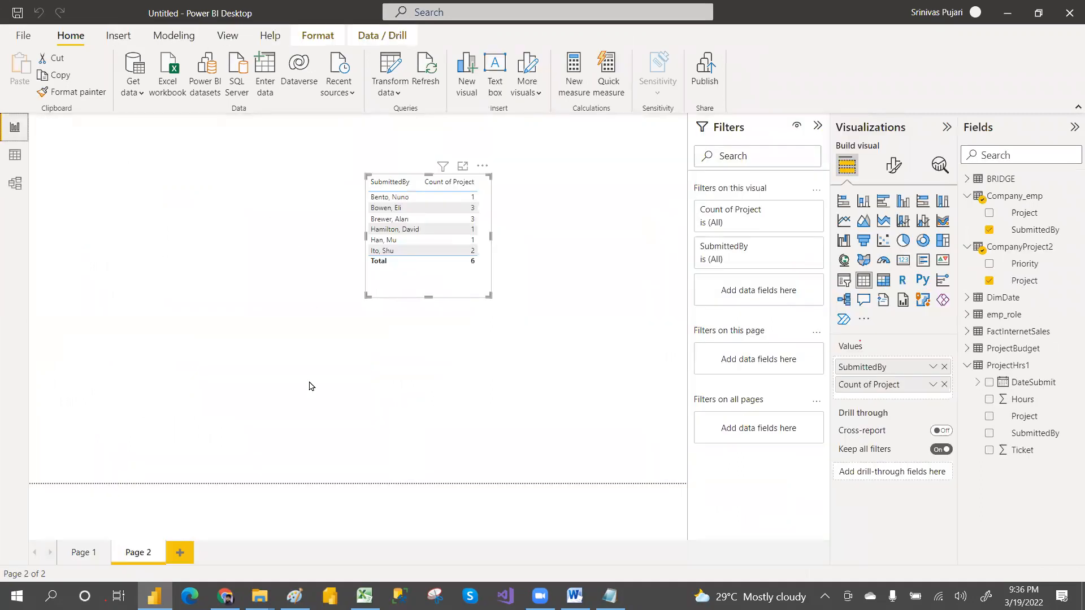
key("Delete")
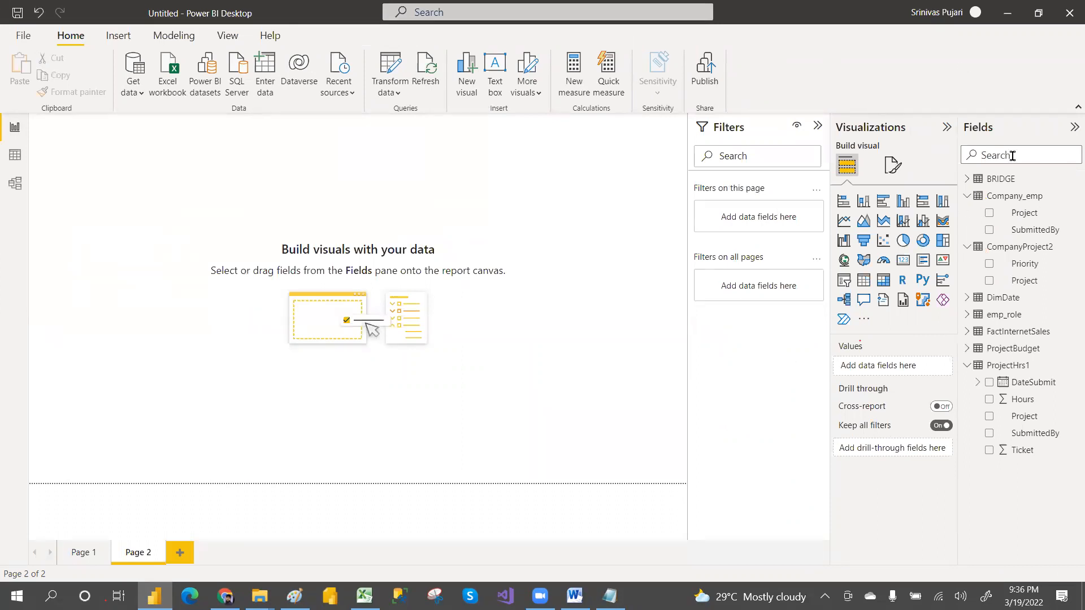
left_click(970, 247)
left_click(969, 197)
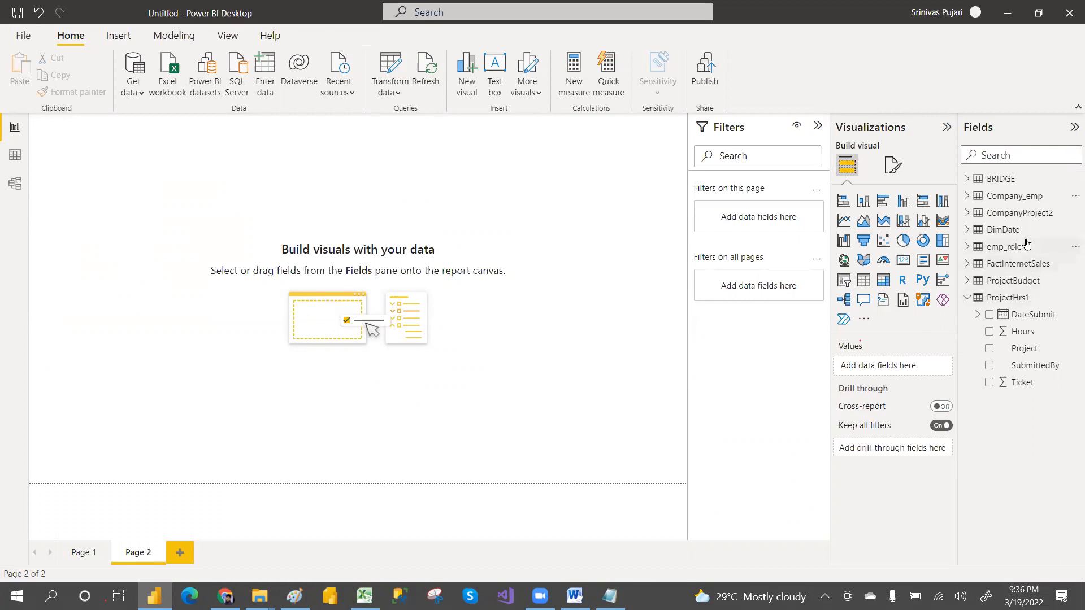
Delete the CompanyProject2 and ProjectBudget tables from the data model.
right_click(1037, 213)
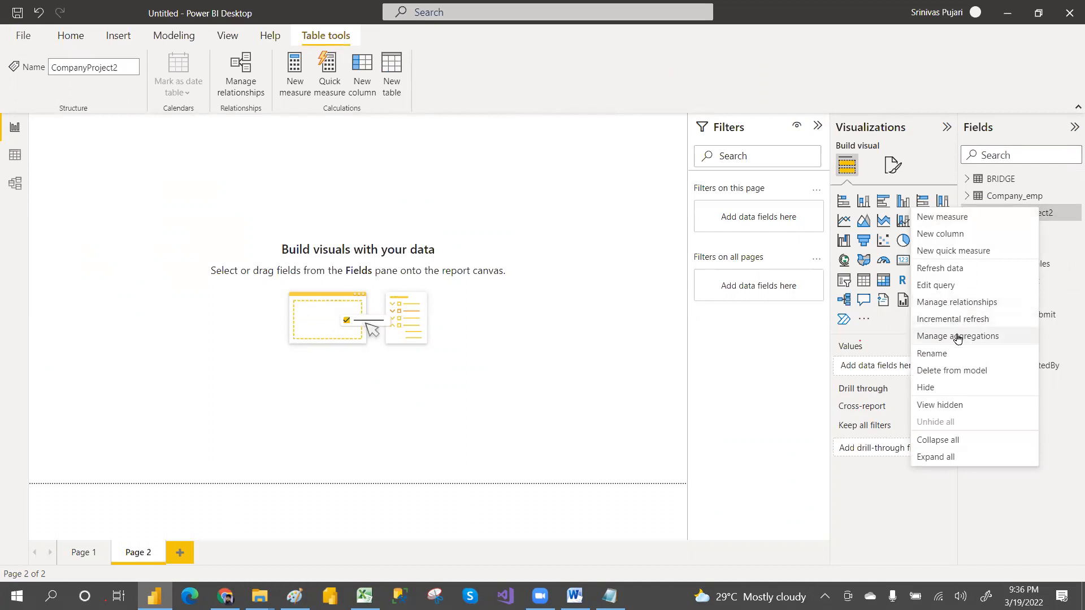
left_click(956, 371)
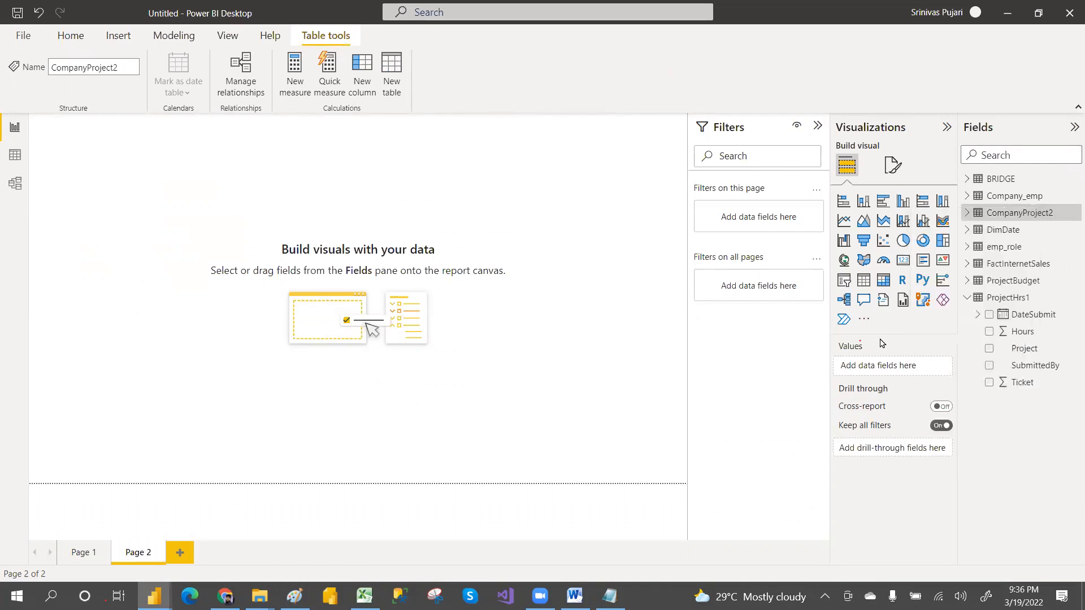
left_click(616, 330)
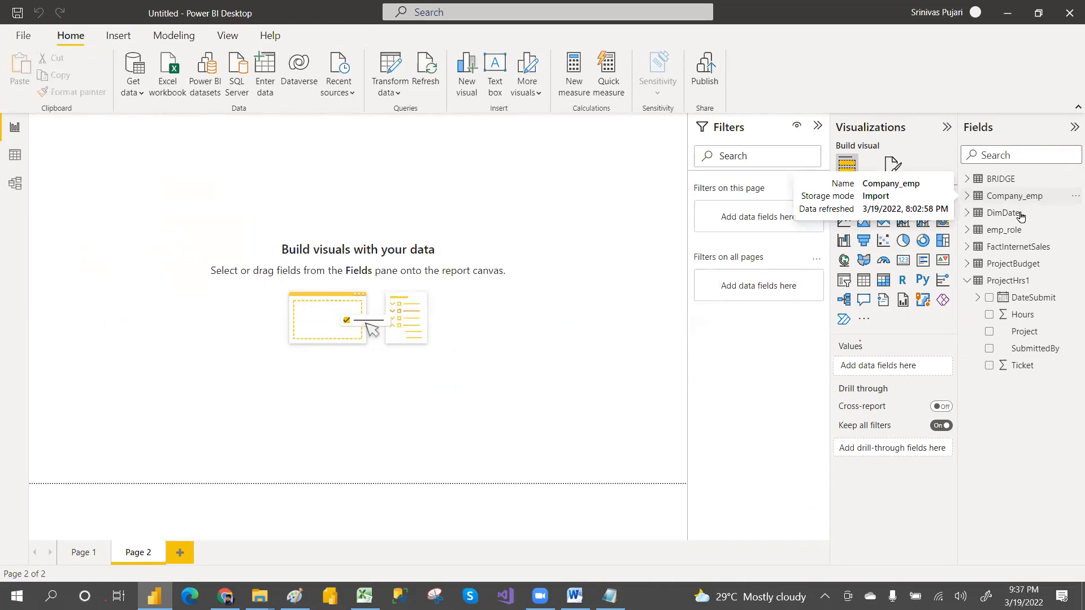
right_click(1028, 265)
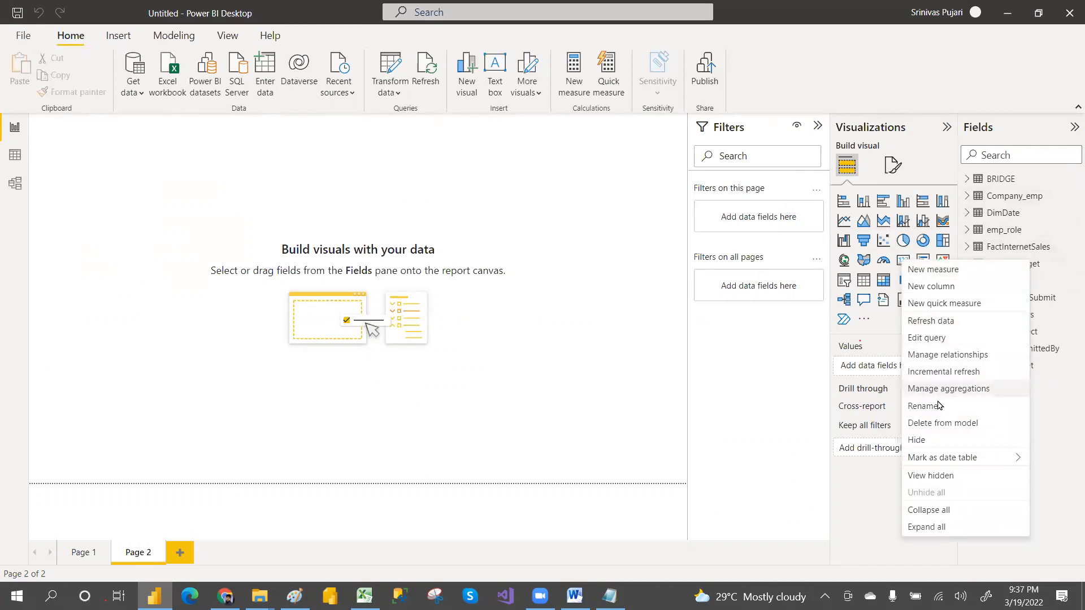
left_click(937, 424)
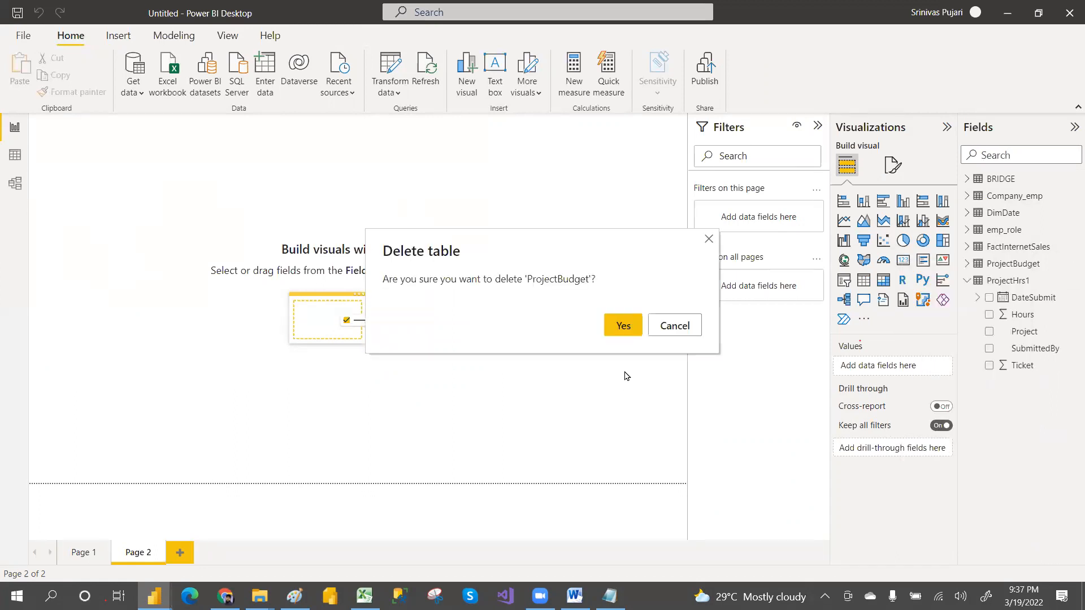
left_click(622, 326)
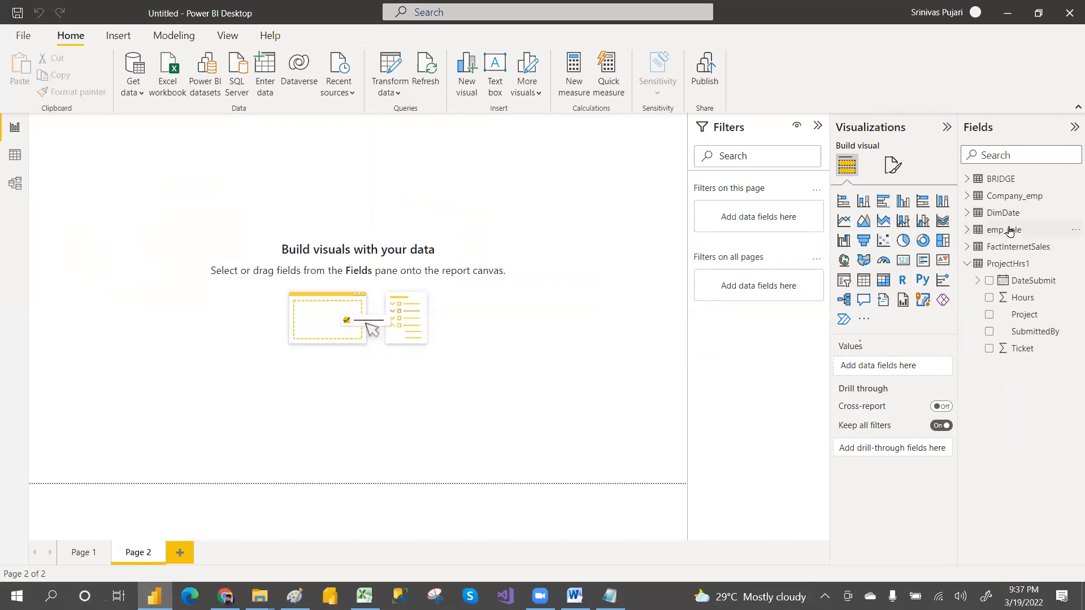
right_click(1010, 232)
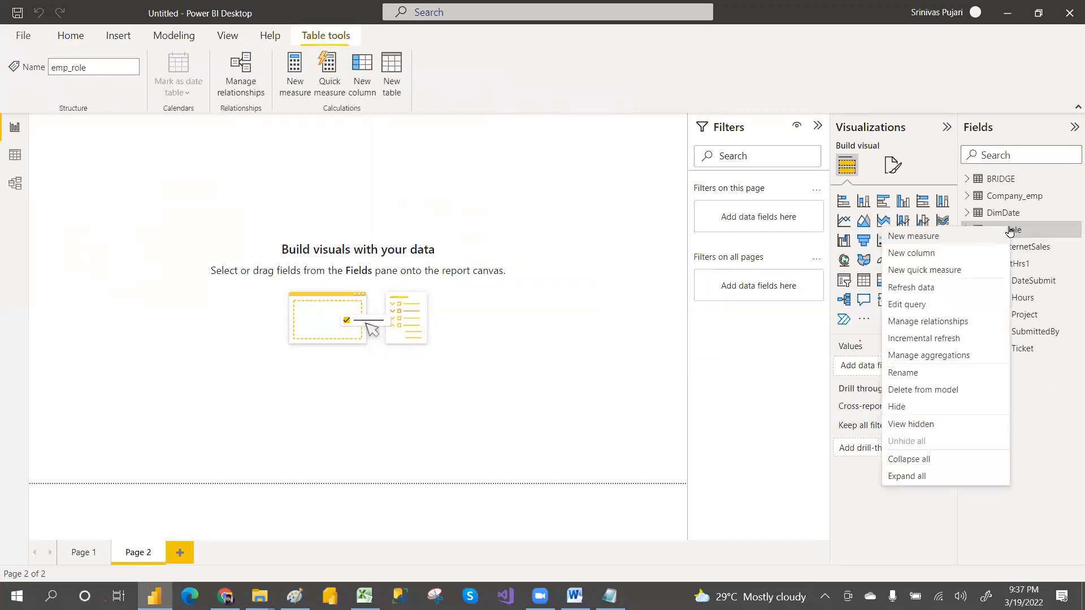
left_click(907, 390)
left_click(623, 323)
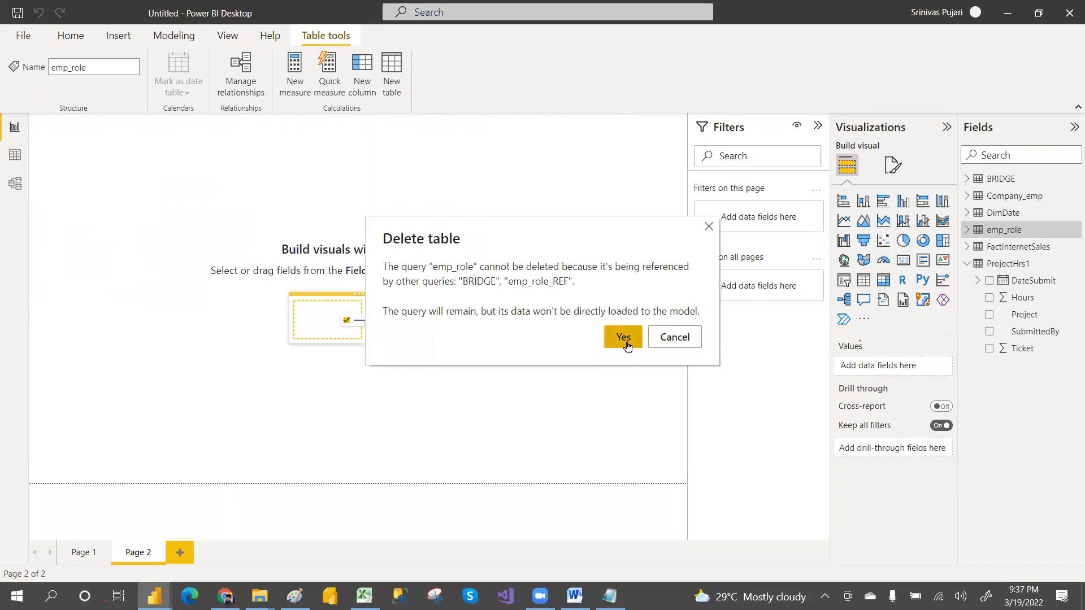
left_click(671, 338)
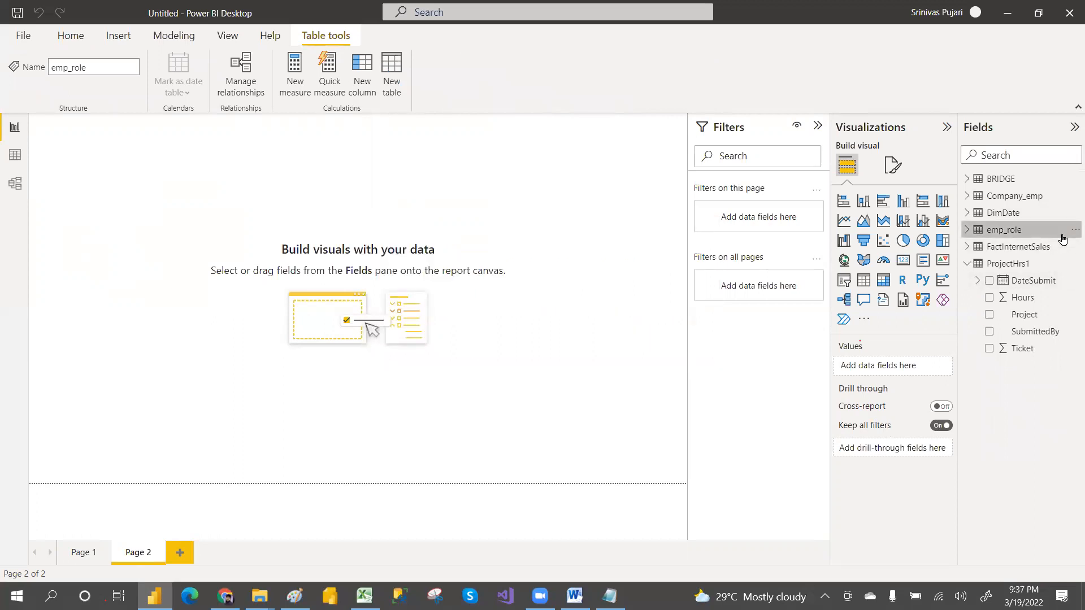
left_click(1010, 213)
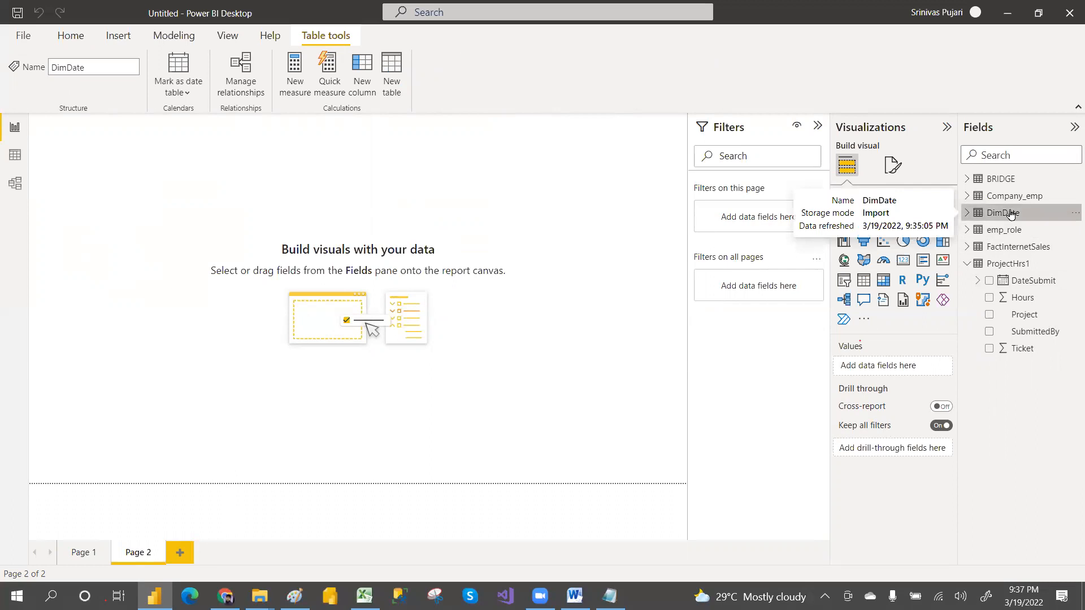
left_click(1019, 268)
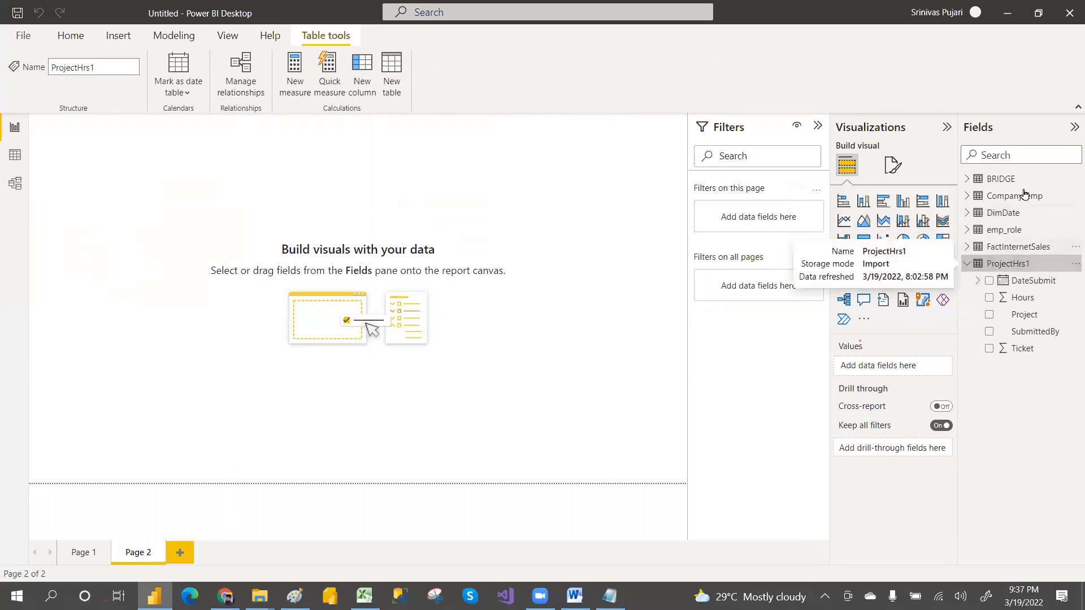
Open the Power Query Editor and delete the BRIDGE query.
left_click(71, 37)
left_click(390, 92)
left_click(417, 118)
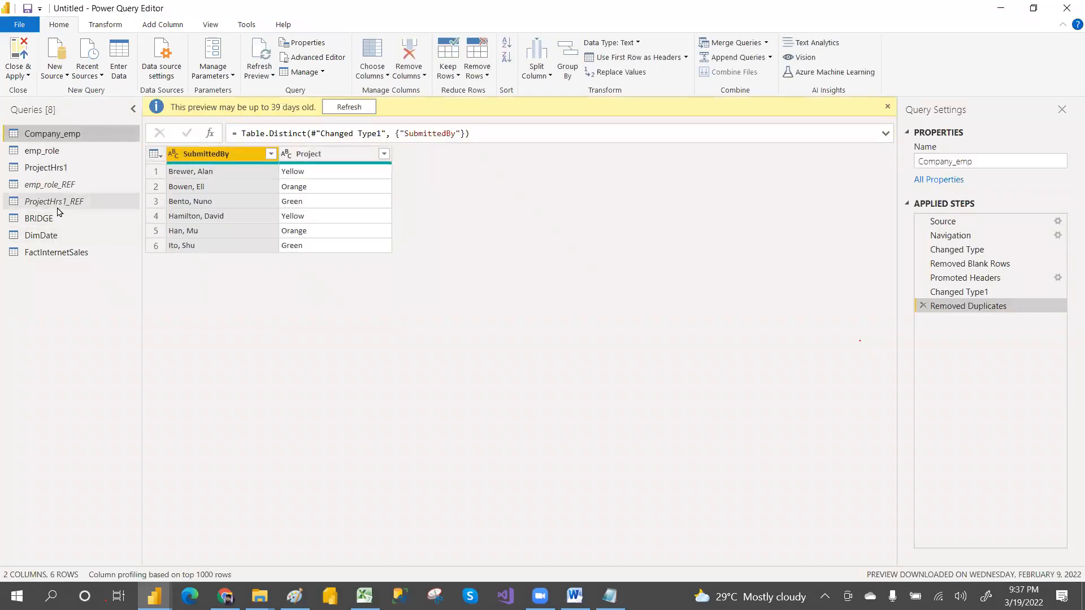
right_click(42, 221)
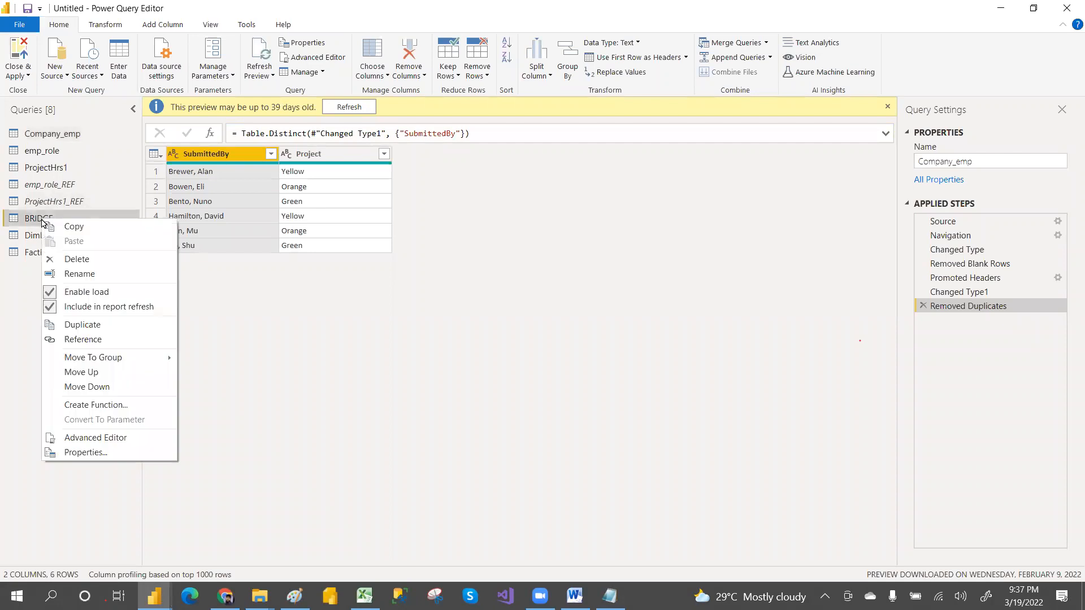
left_click(77, 260)
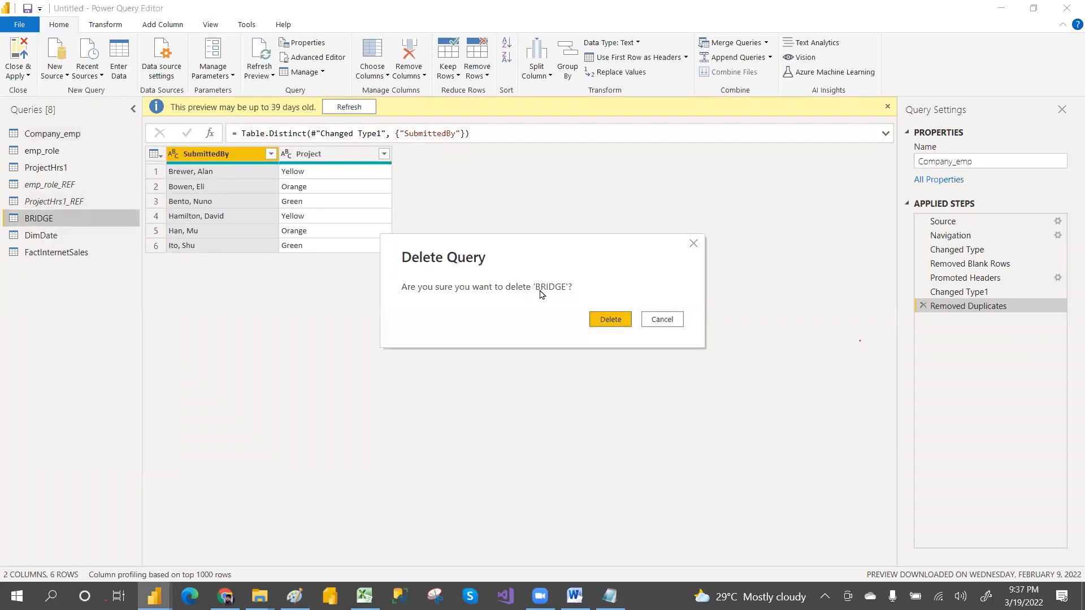
left_click(616, 321)
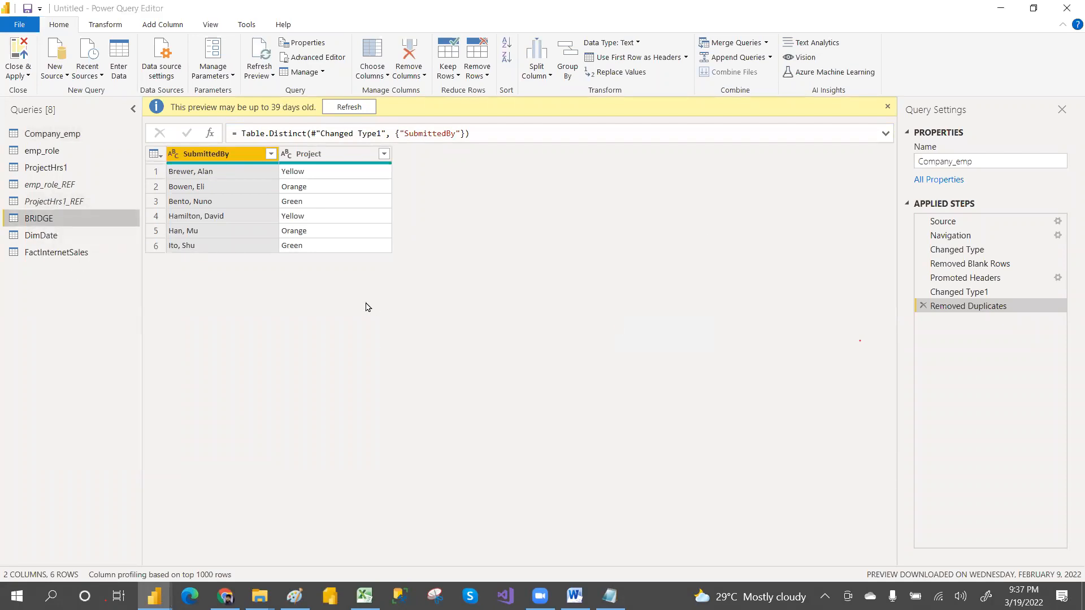
Delete the ProjectHrs1_REF and emp_role_REF queries.
right_click(68, 204)
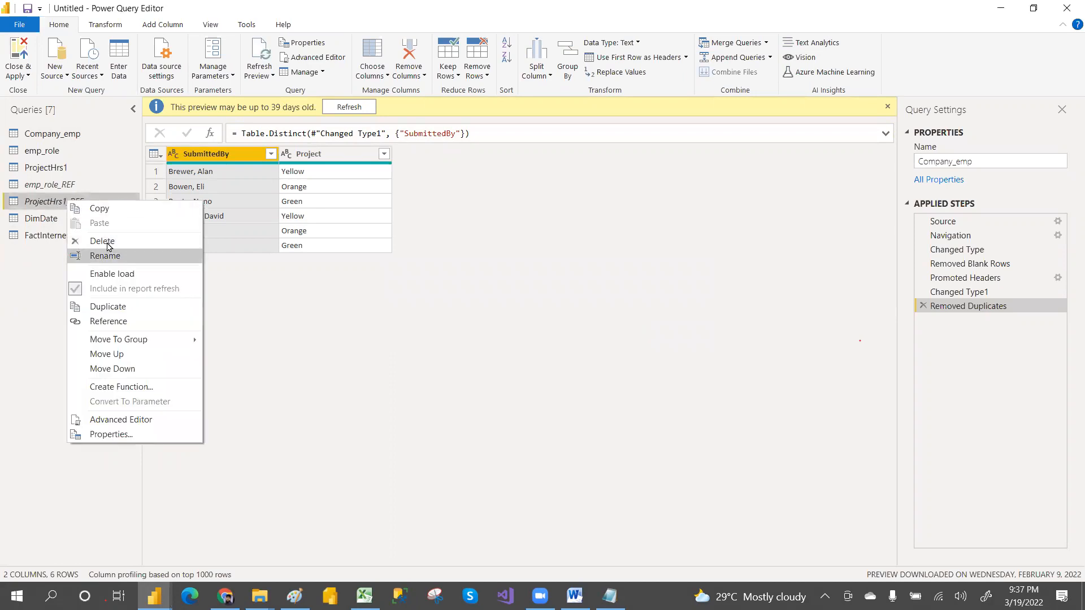
left_click(107, 243)
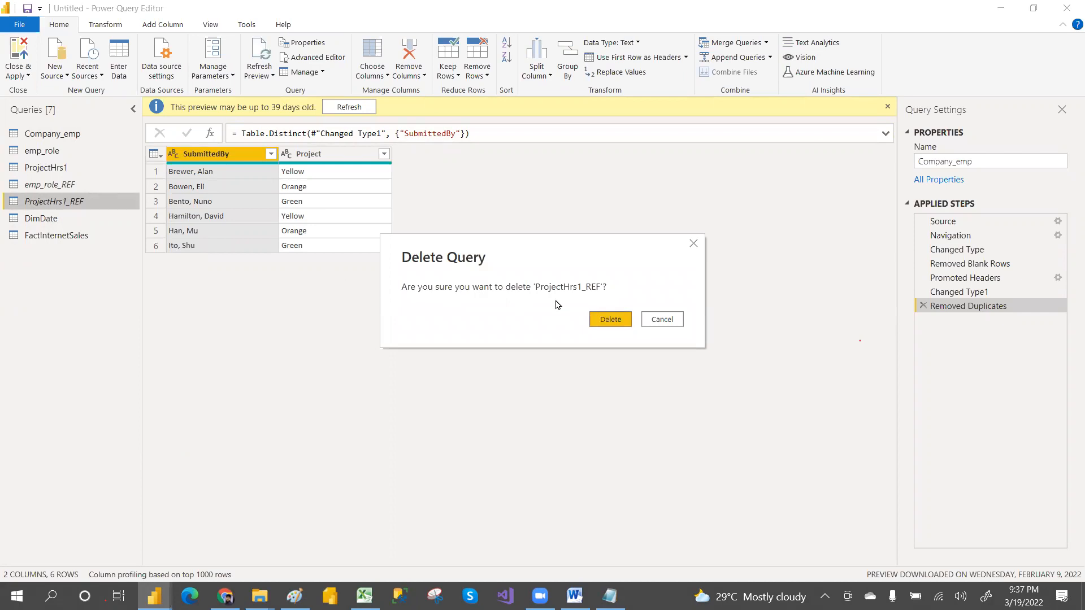
left_click(601, 320)
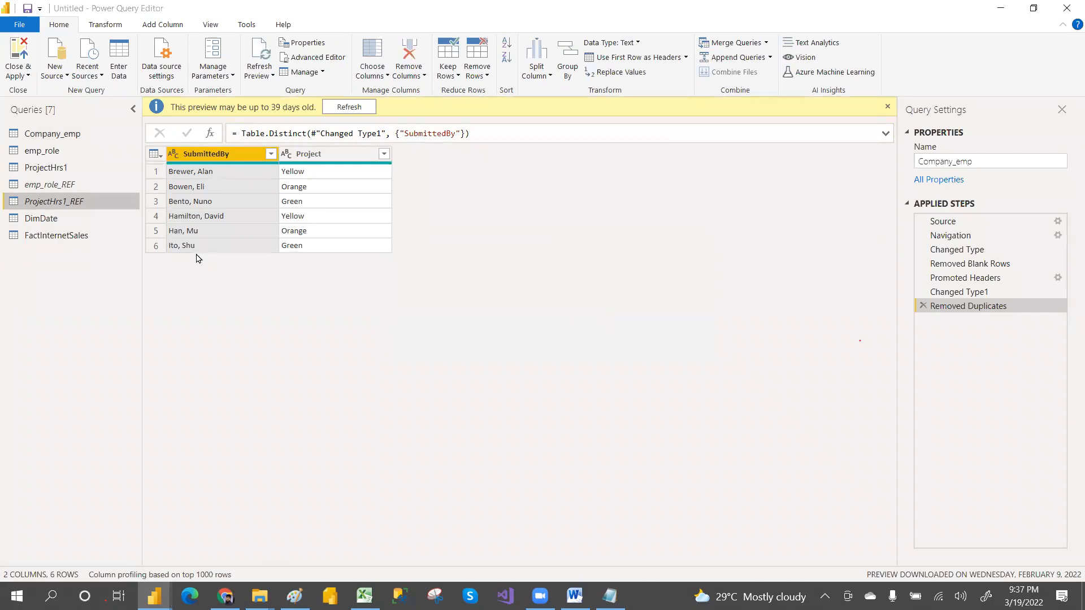
right_click(53, 185)
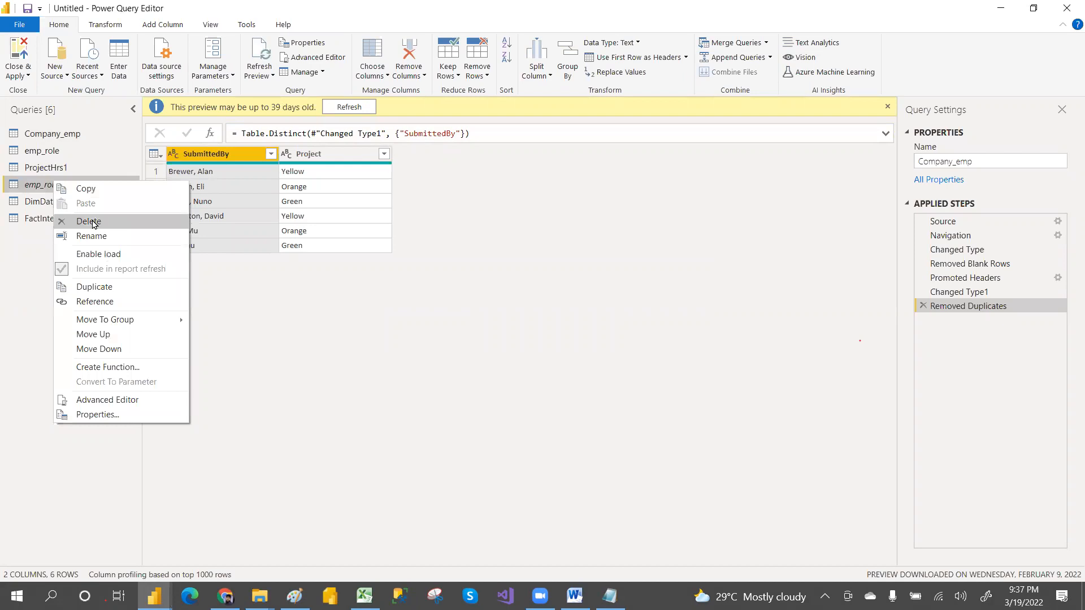
left_click(88, 221)
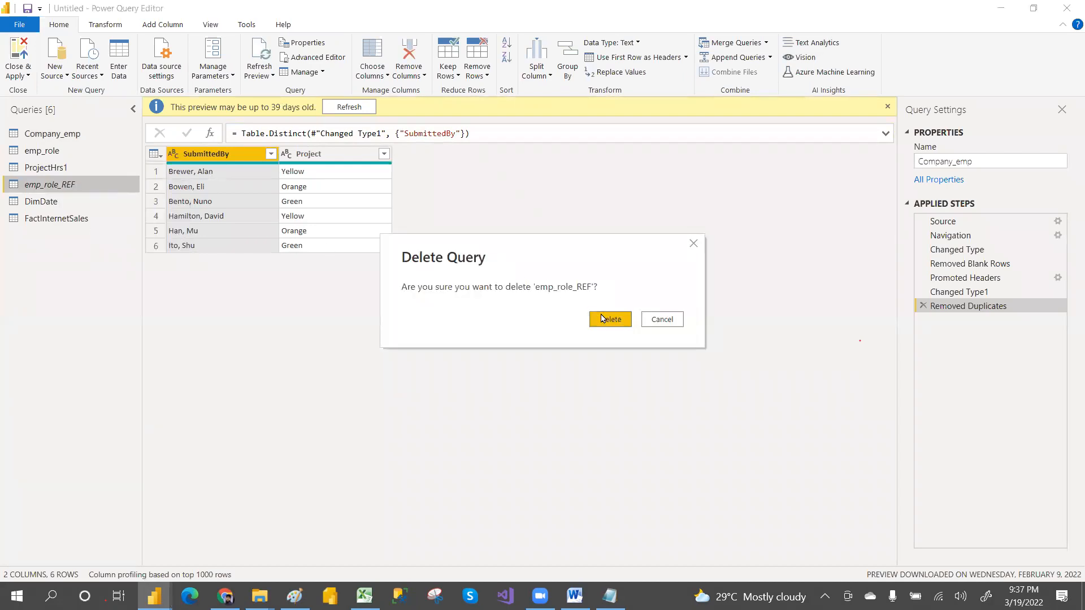
left_click(608, 320)
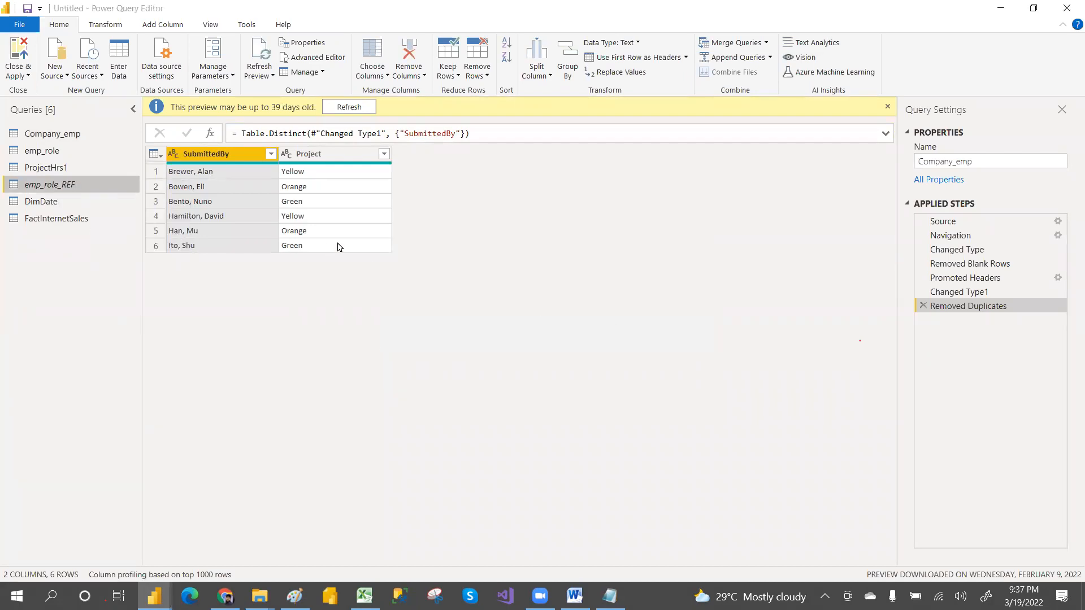
Delete the ProjectHrs1 and emp_role queries.
right_click(52, 173)
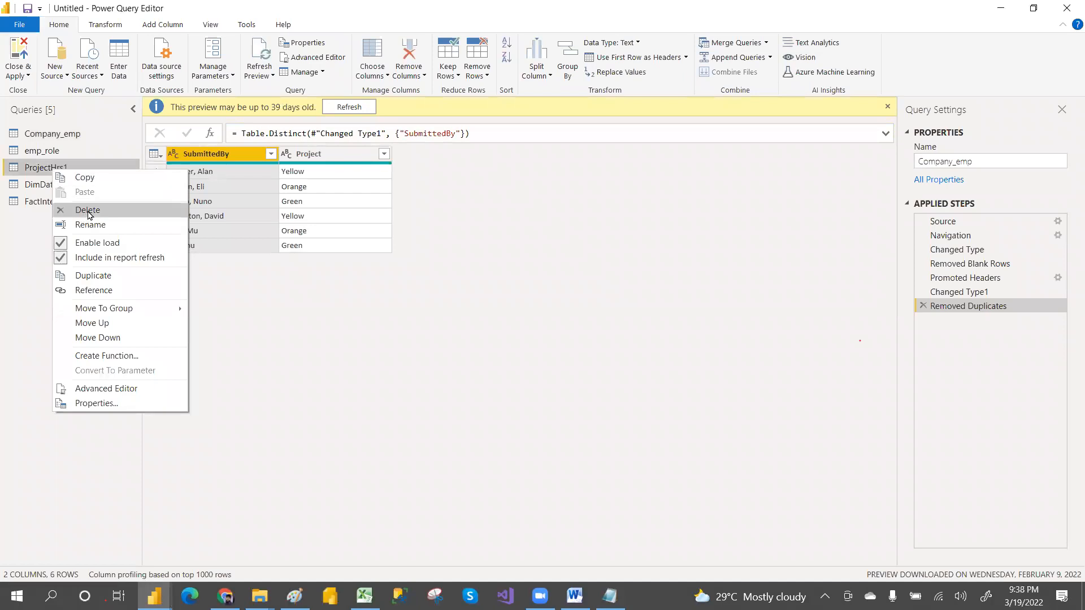
left_click(88, 211)
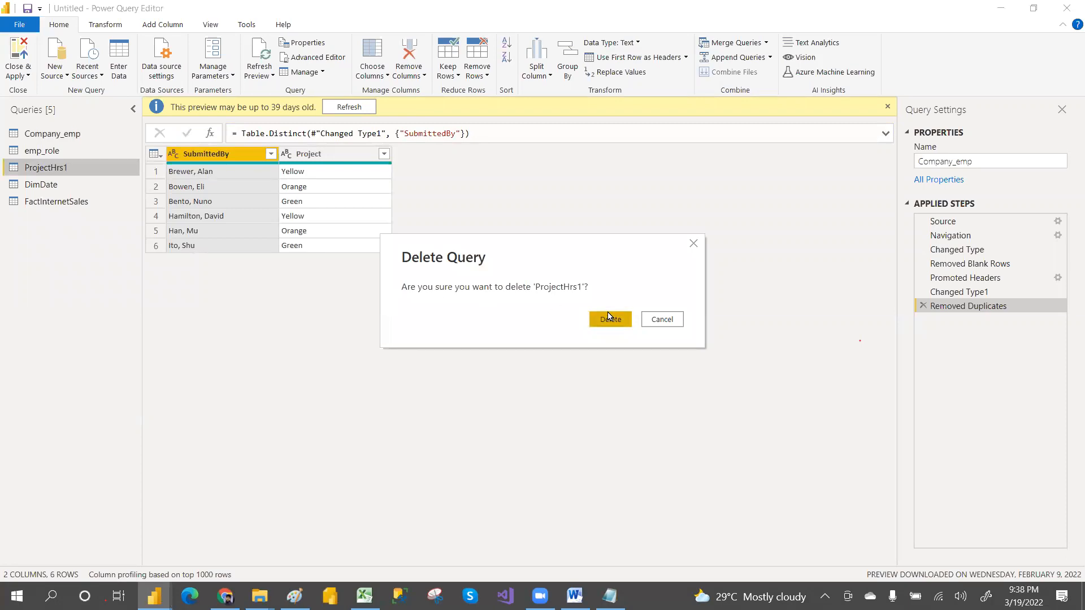
left_click(611, 320)
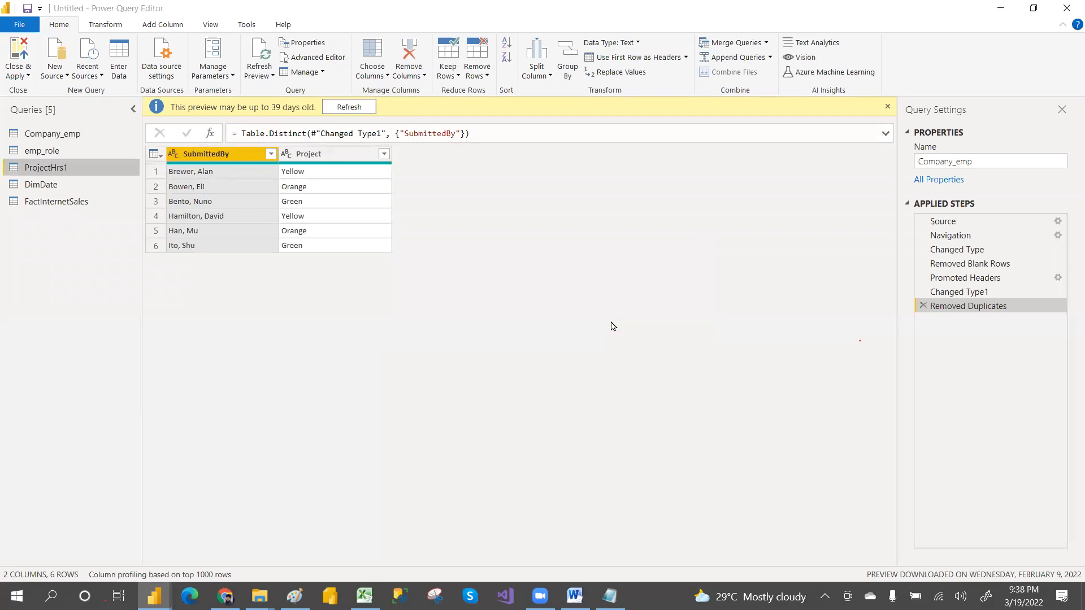
left_click(43, 151)
right_click(44, 152)
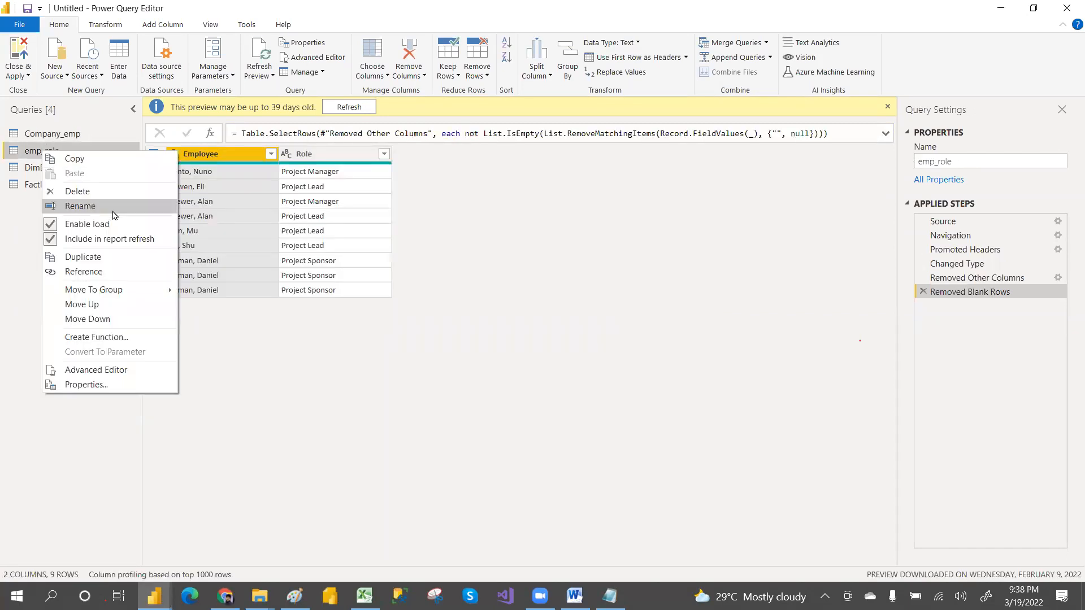
left_click(83, 192)
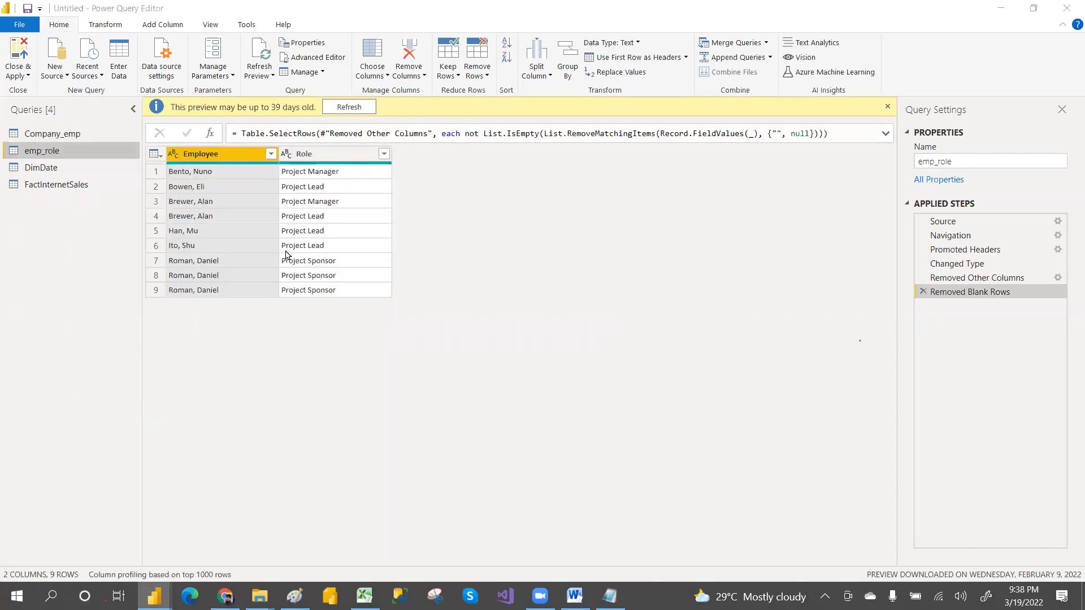
left_click(610, 320)
Delete the Company_emp query, then apply the query changes and close the Power Query Editor.
left_click(63, 135)
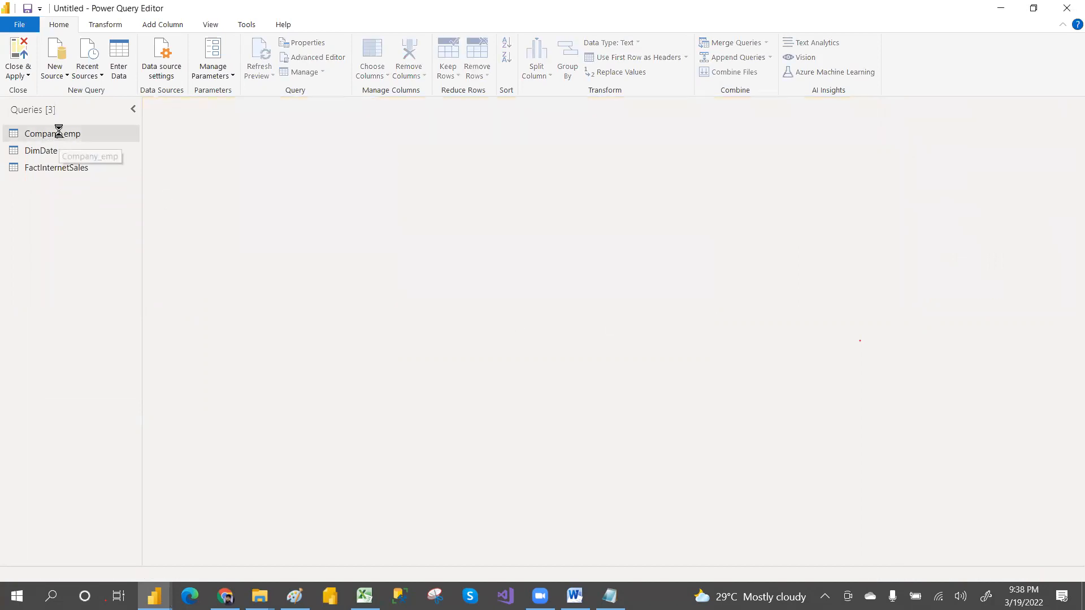
right_click(60, 133)
left_click(91, 177)
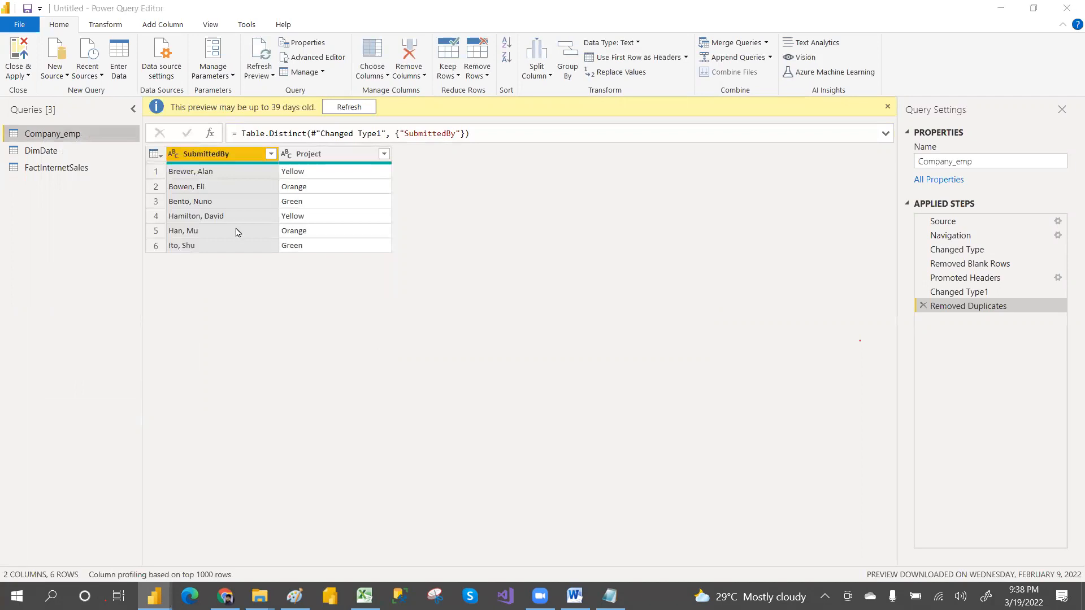
left_click(612, 319)
left_click(28, 133)
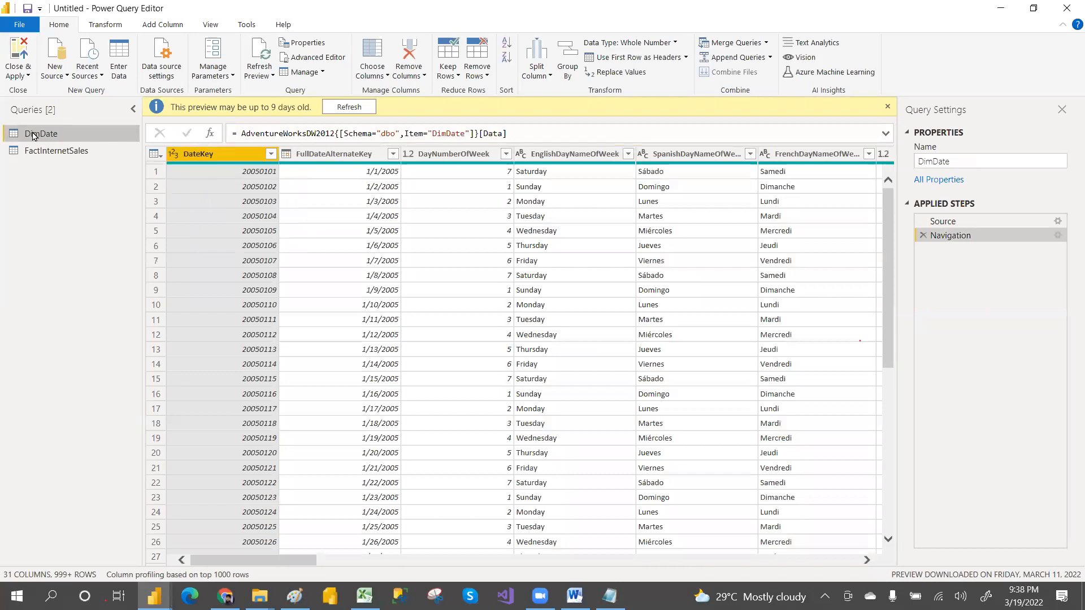
left_click(29, 78)
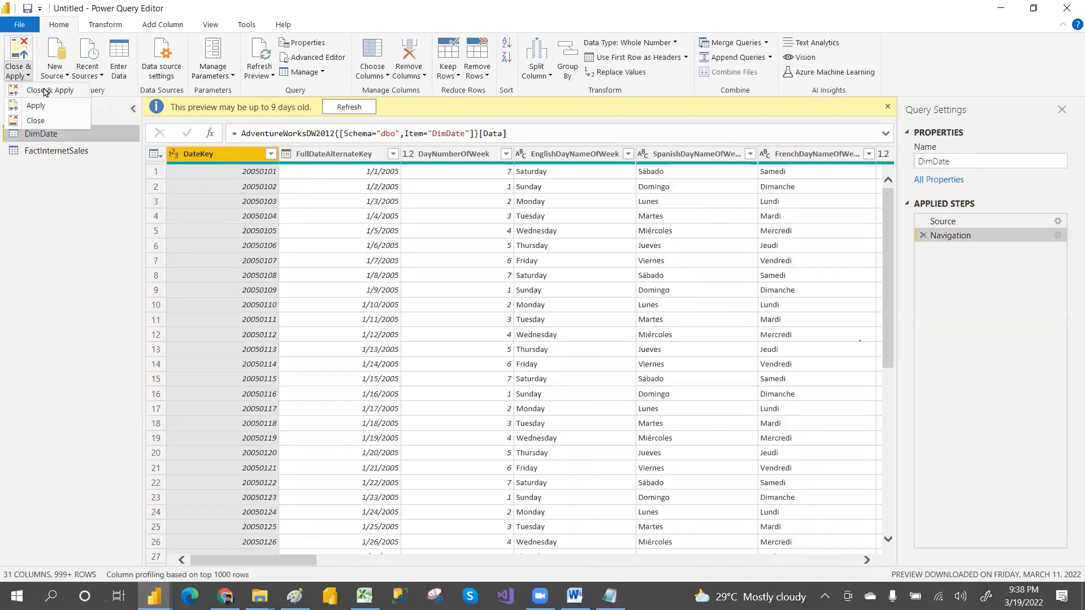
left_click(45, 91)
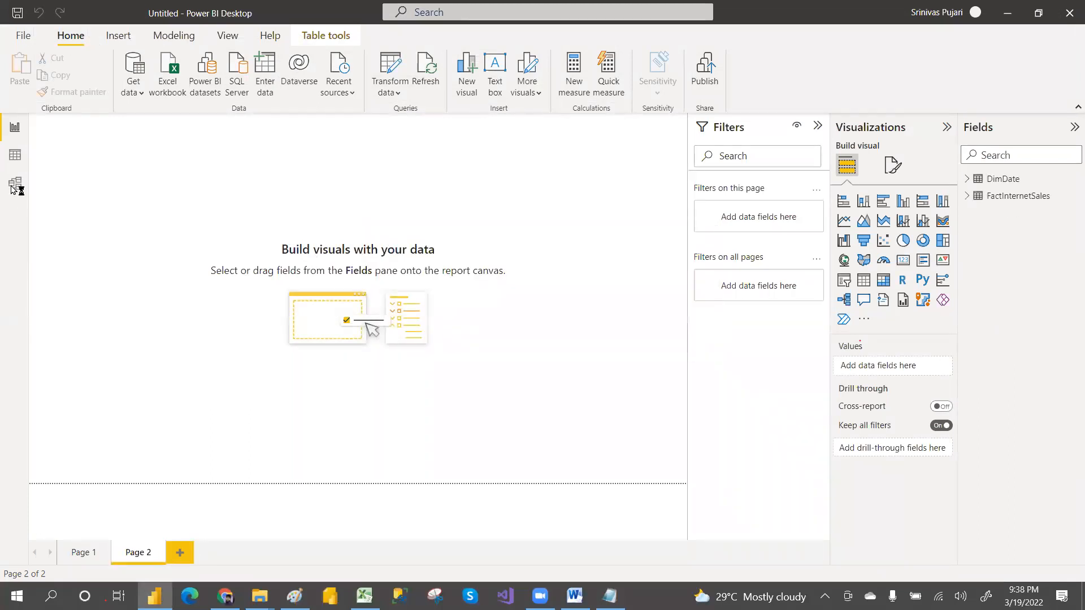
Arrange the DimDate and FactInternetSales tables side by side in the model diagram, leaving a gap that shows their relationship lines.
left_click(14, 183)
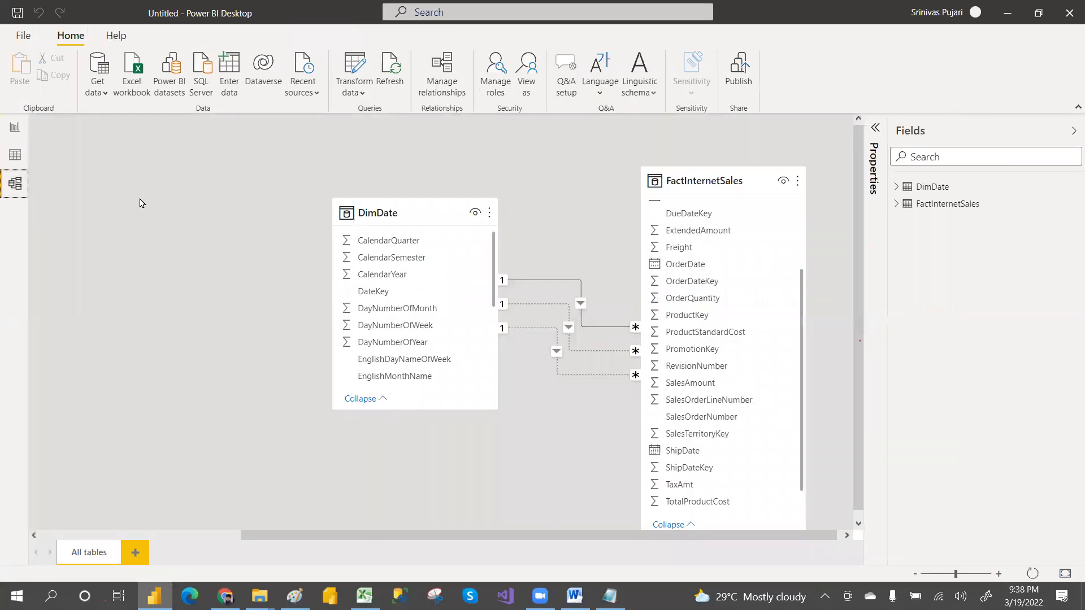
left_click_drag(413, 199, 231, 166)
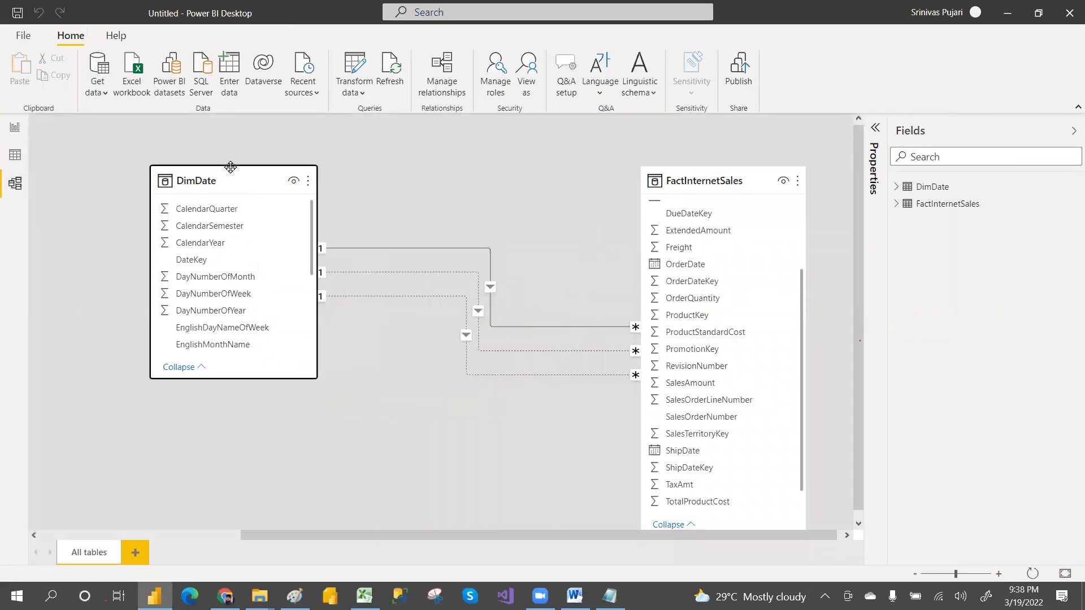
left_click_drag(690, 188, 642, 196)
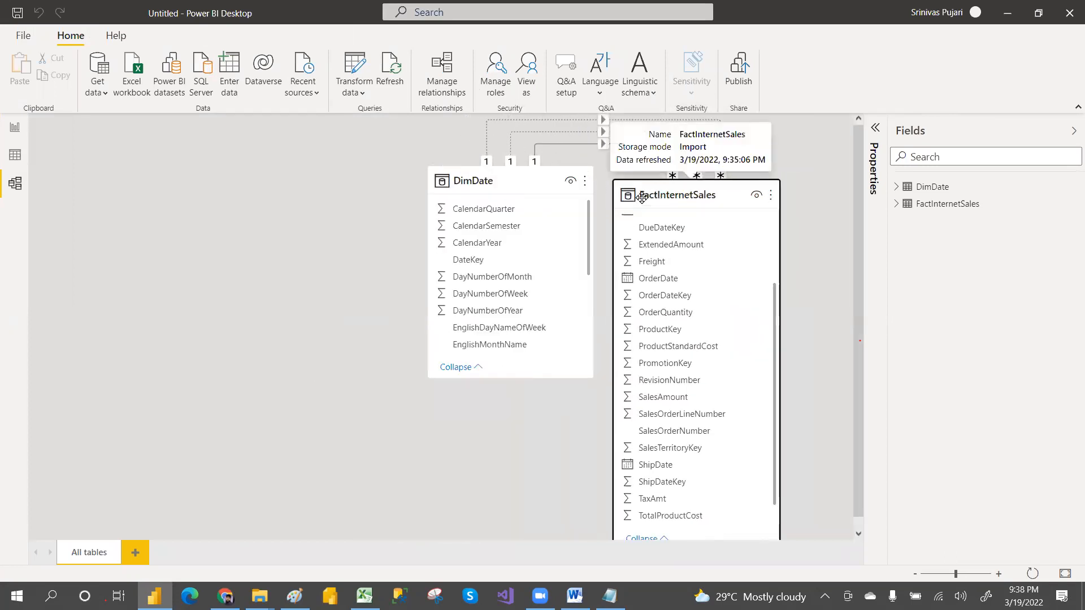
left_click_drag(460, 180, 277, 192)
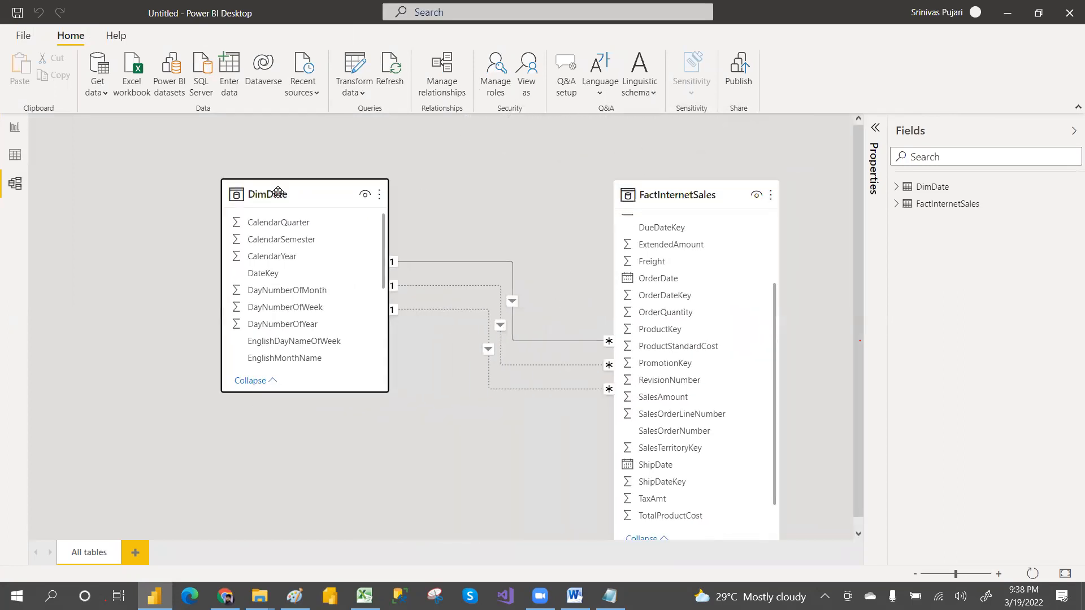
Create a stacked column chart on report Page 2 with DimDate's FullDateAlternateKey date hierarchy on the axis.
left_click(13, 127)
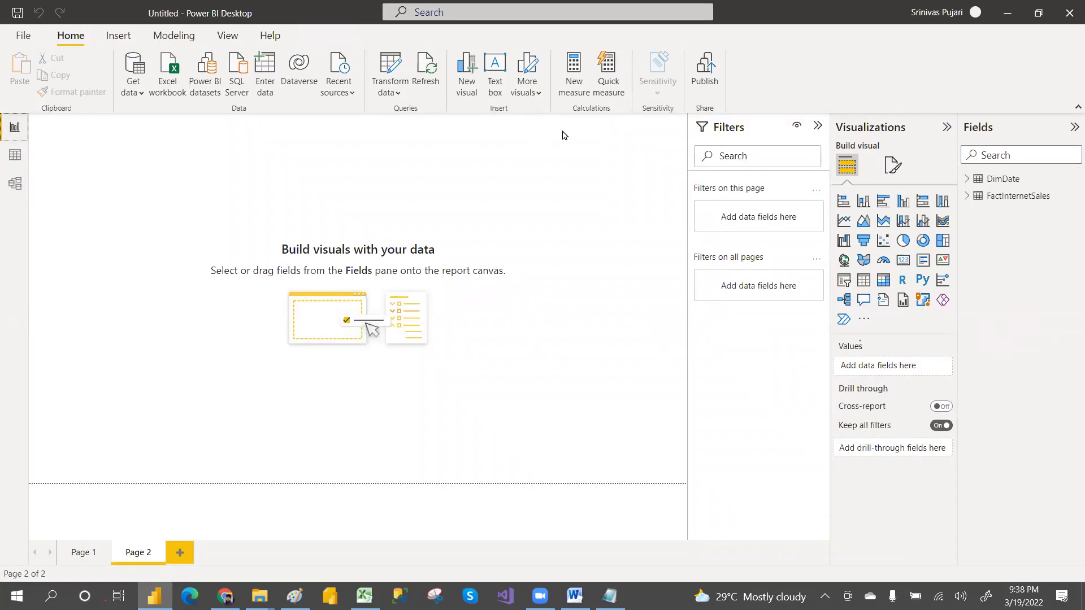
left_click(1022, 150)
type("FULL")
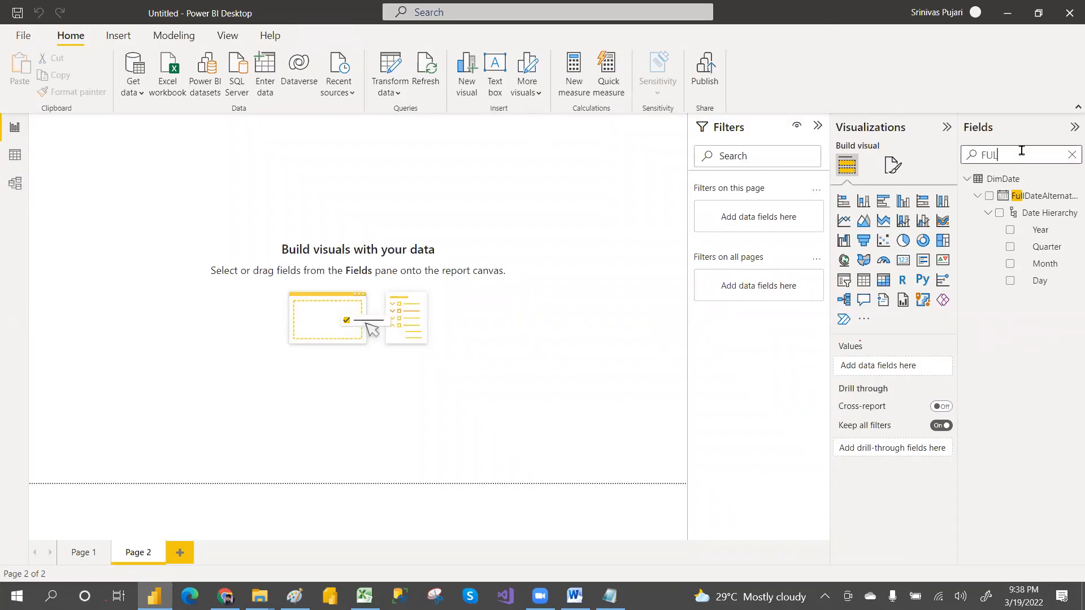
left_click(988, 197)
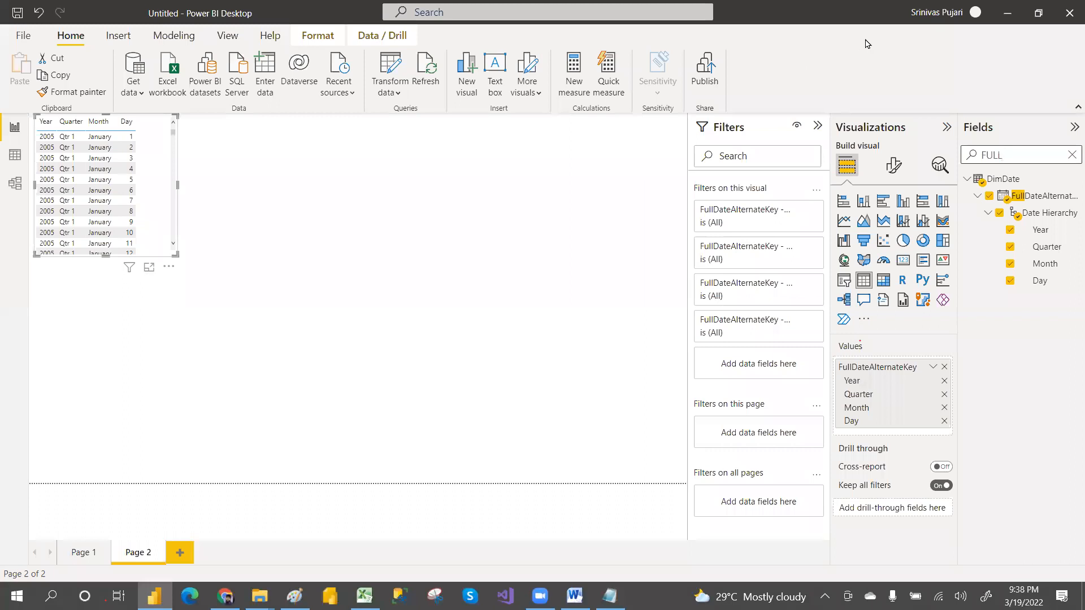
left_click(868, 203)
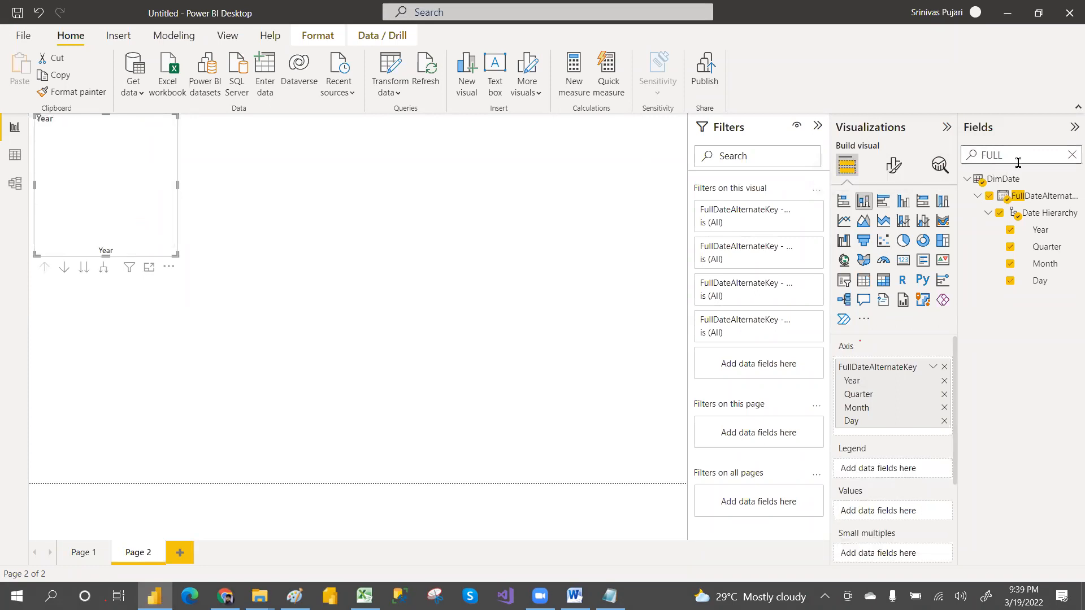
Find SalesAmount in FactInternetSales and add it as the column chart's values.
key("BackSpace")
key("BackSpace")
key("BackSpace")
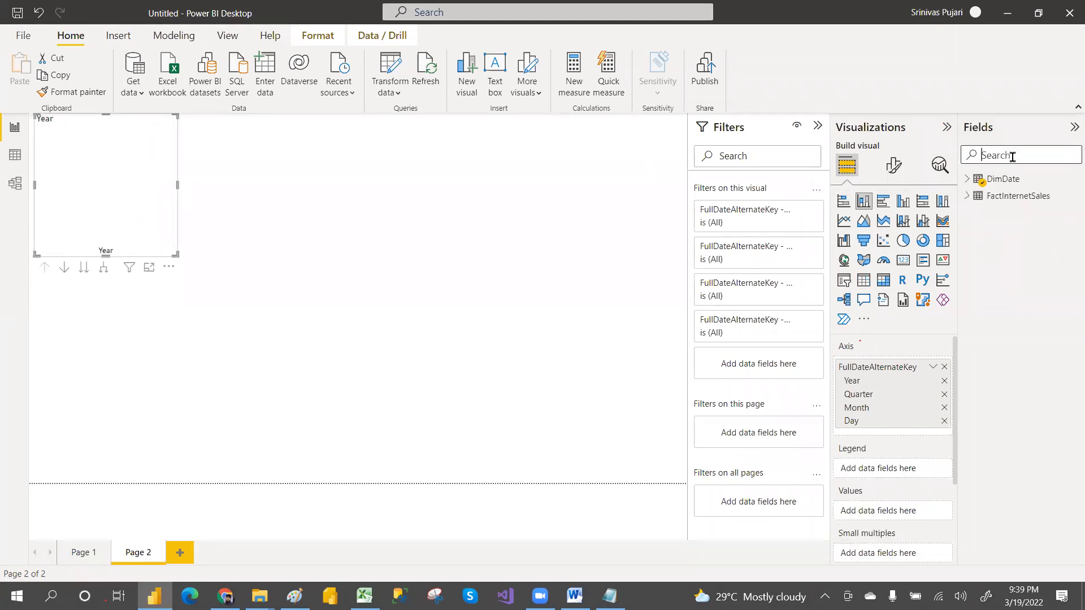
type("SALE")
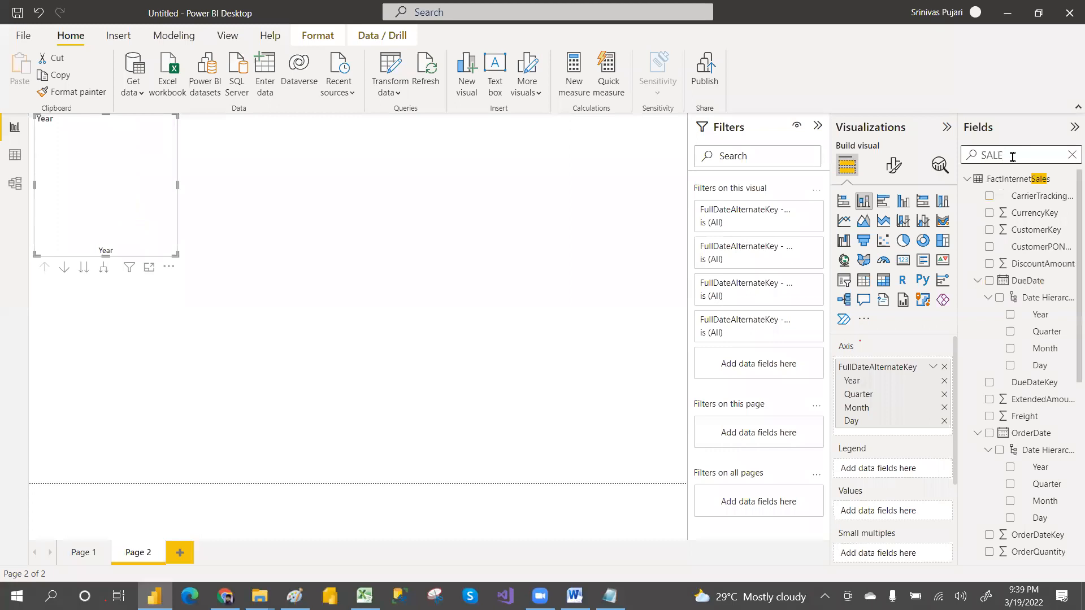
type("SAM")
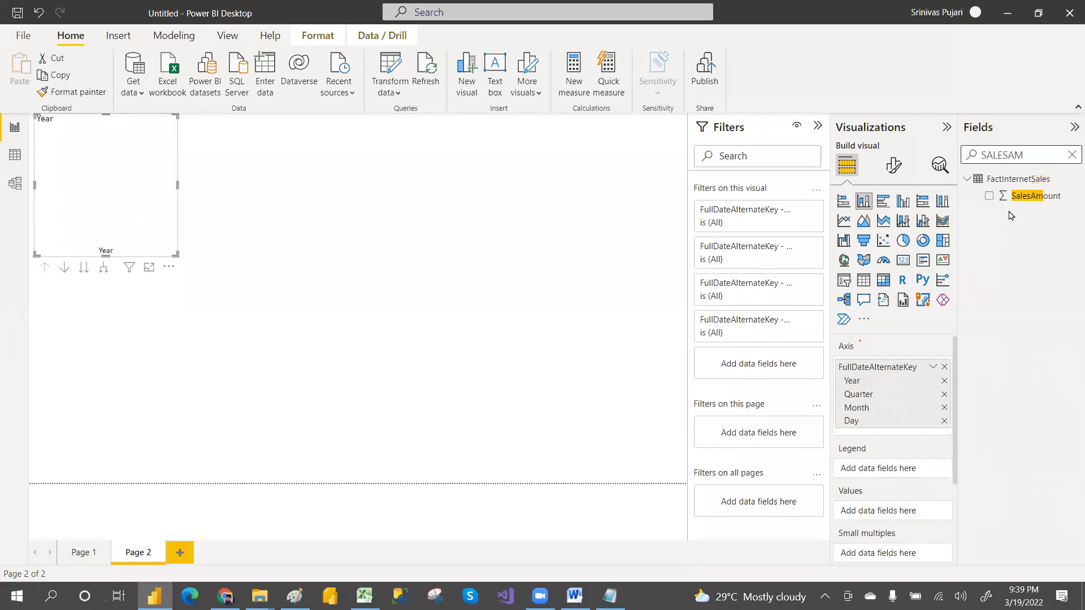
left_click(989, 197)
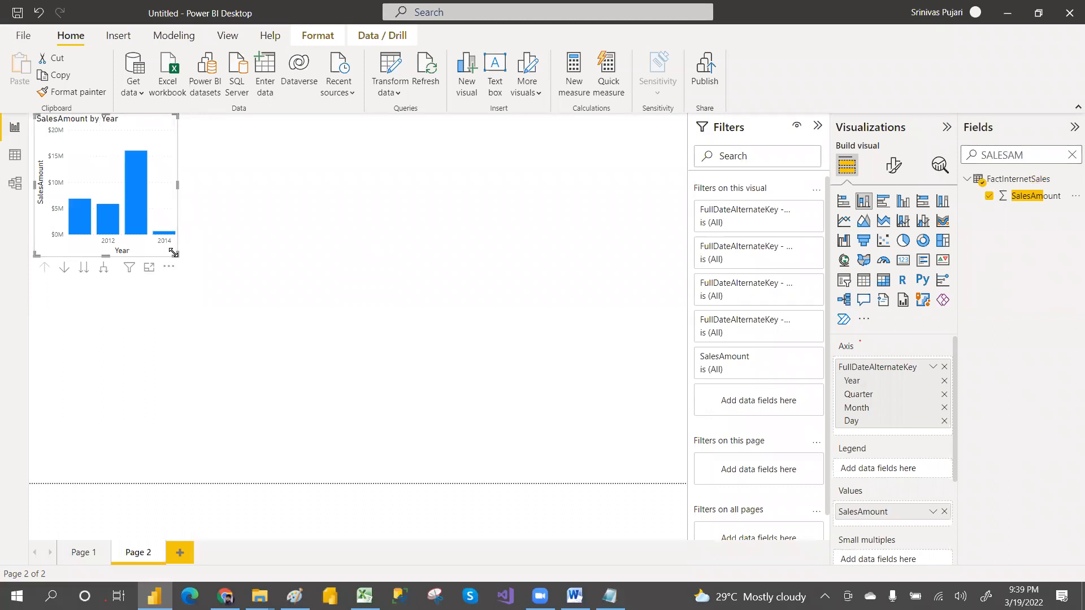
Enlarge the SalesAmount by Year chart, move it to the upper right of the page, and widen it toward the left.
left_click_drag(199, 260, 395, 278)
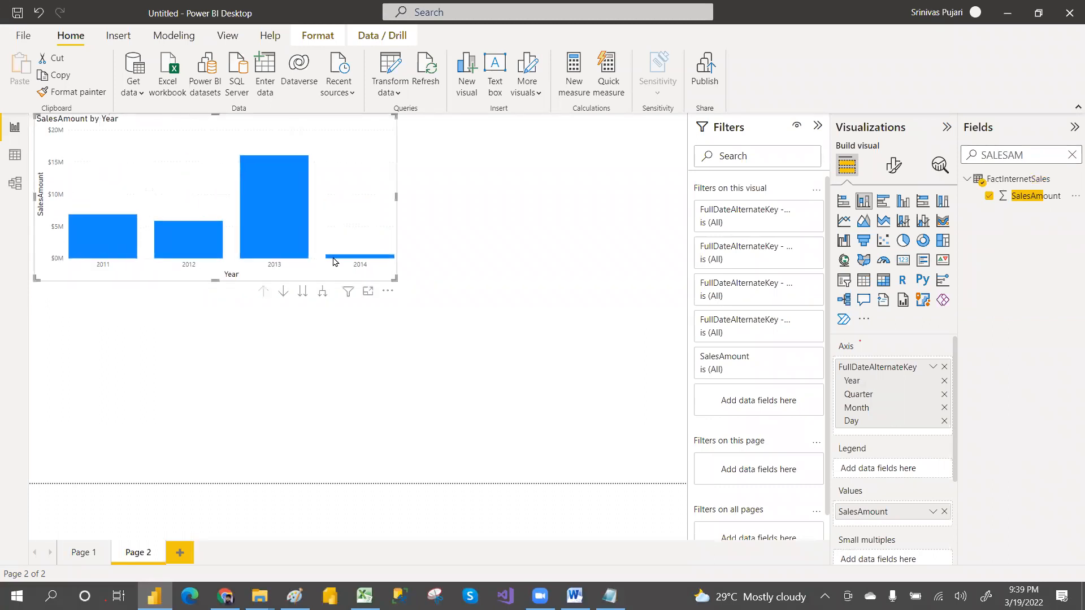
left_click_drag(152, 176, 424, 191)
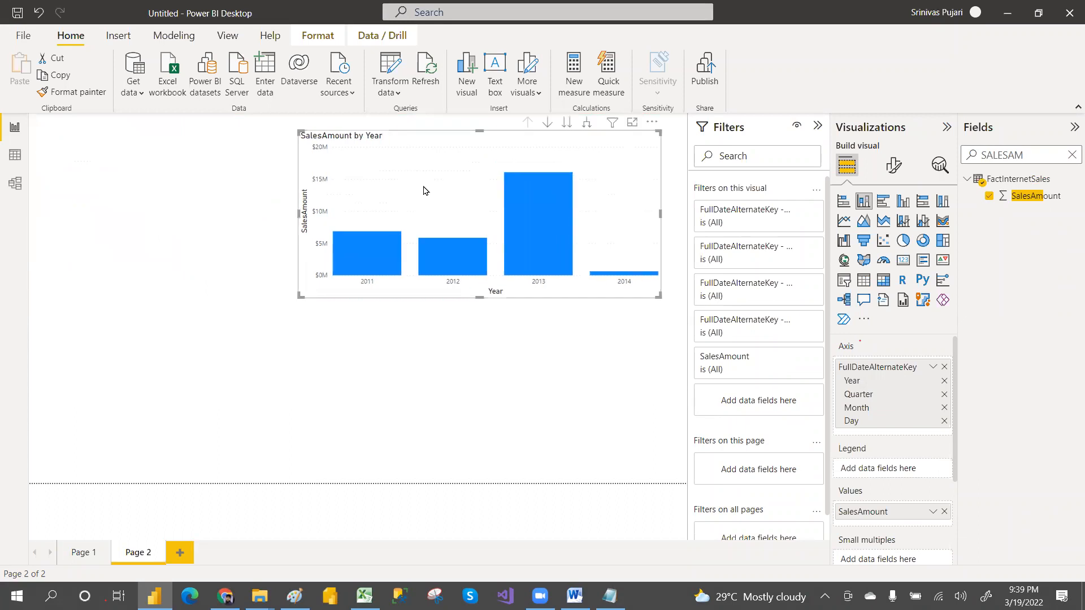
left_click(290, 217)
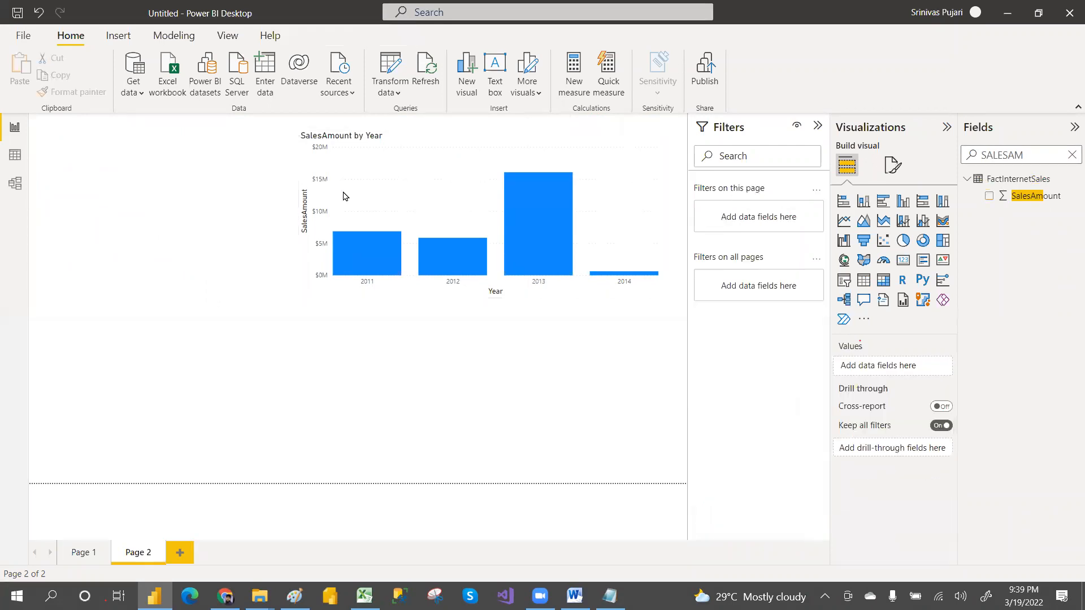
left_click(310, 207)
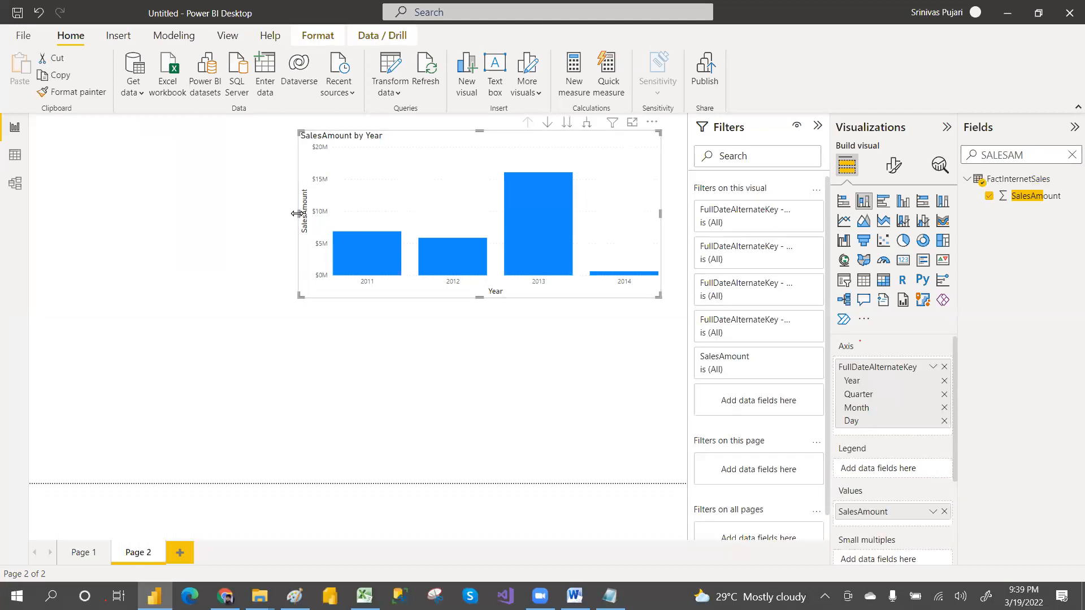
left_click_drag(299, 214, 233, 213)
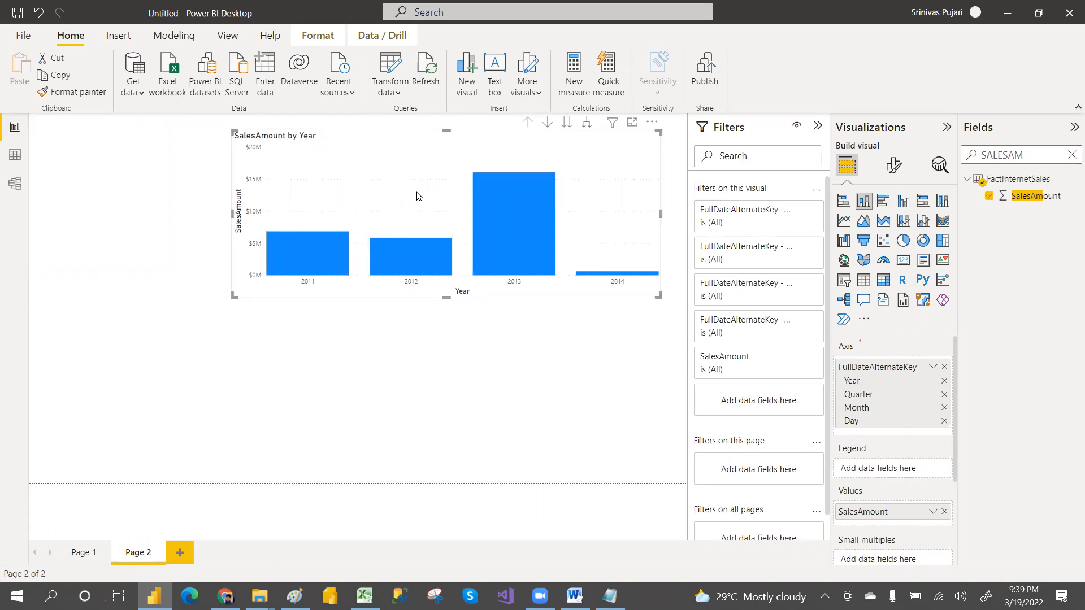
Open the general formatting options of the SalesAmount by Year chart.
left_click(897, 167)
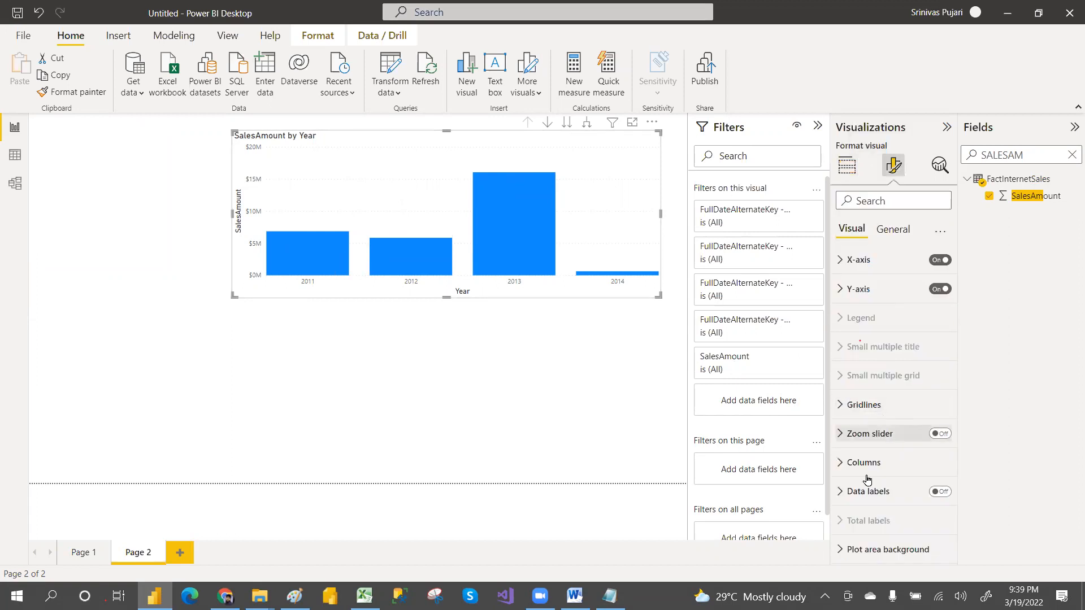
left_click(897, 229)
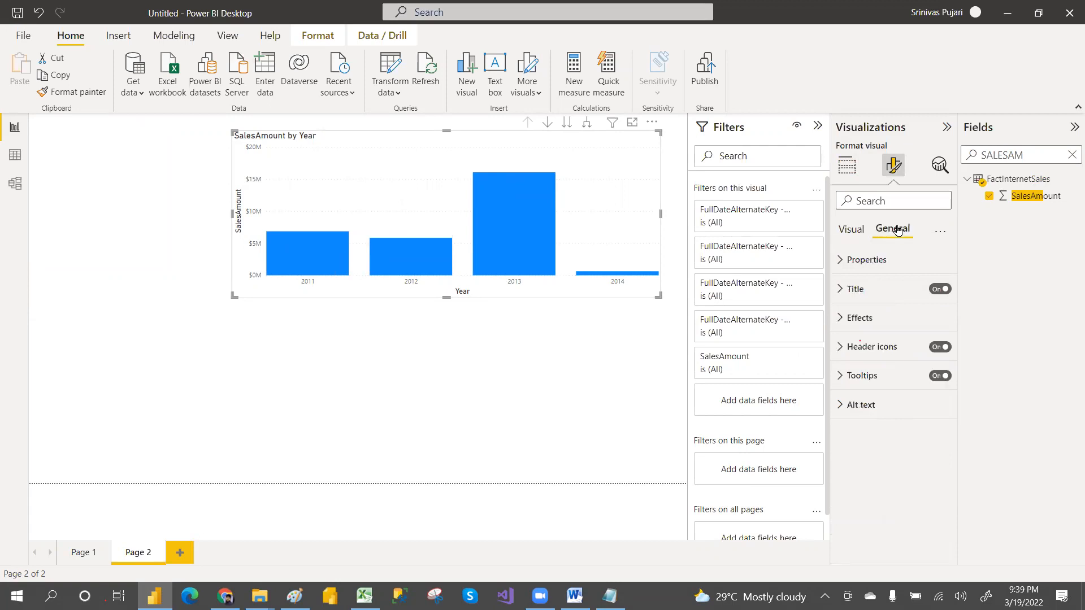
left_click(843, 348)
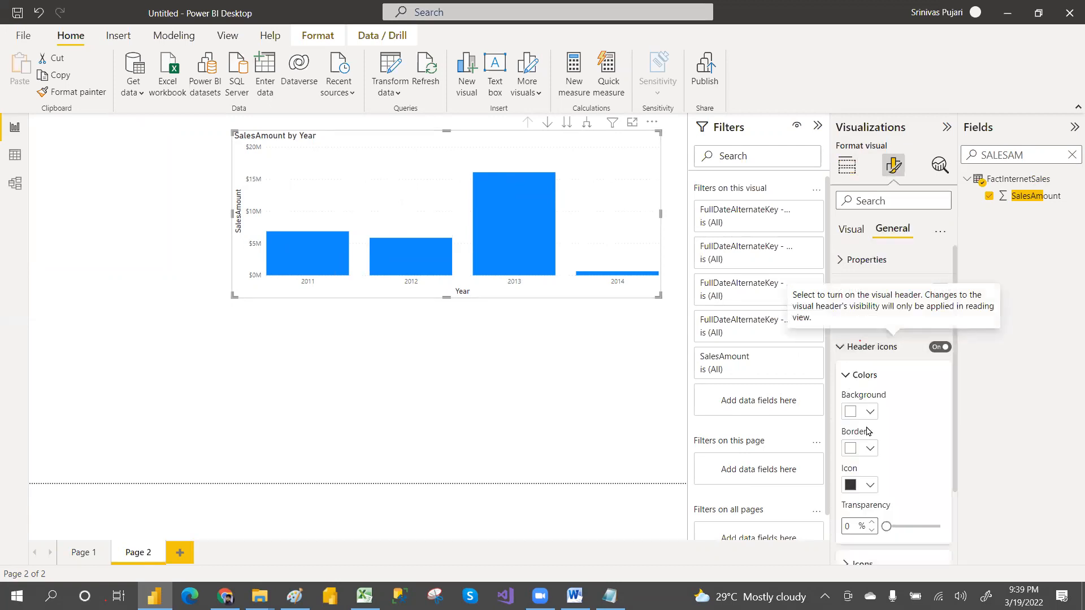
left_click_drag(954, 404, 958, 473)
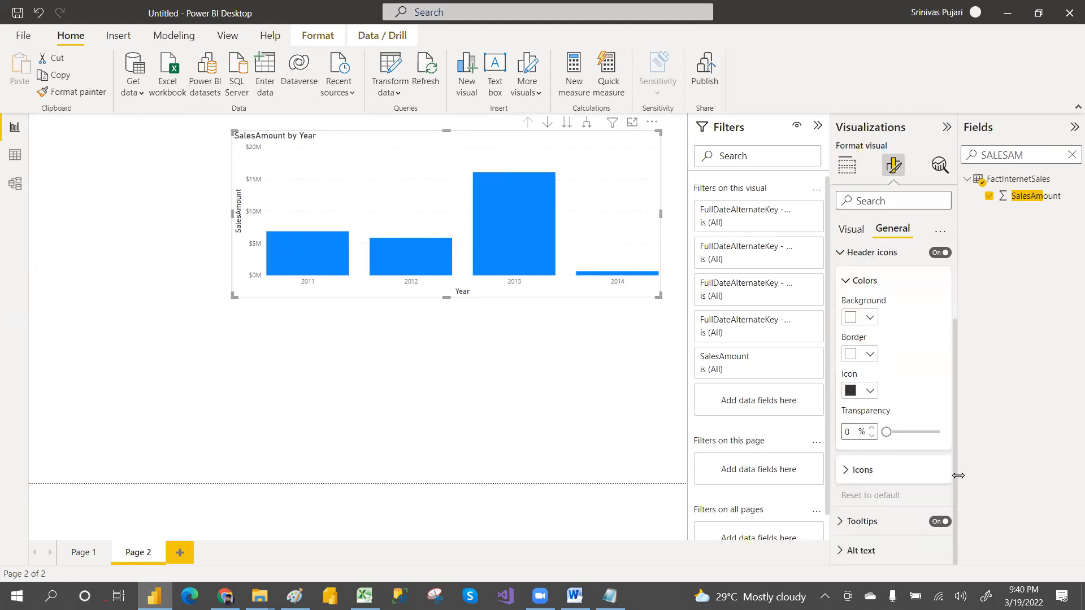
left_click(842, 254)
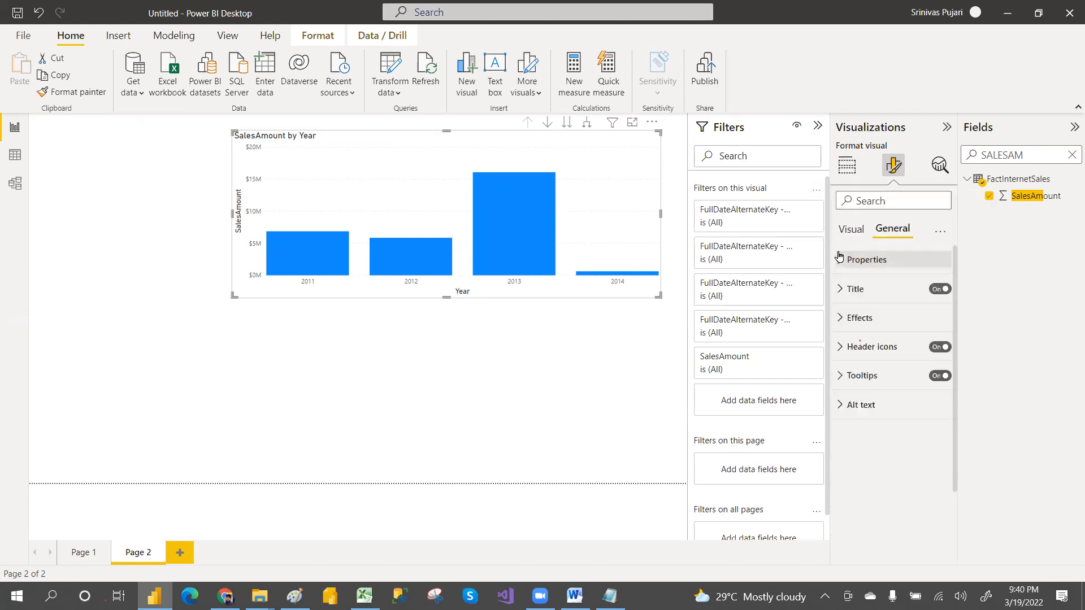
Change the chart's title text to "DUE SalesAmount by Year".
left_click(852, 291)
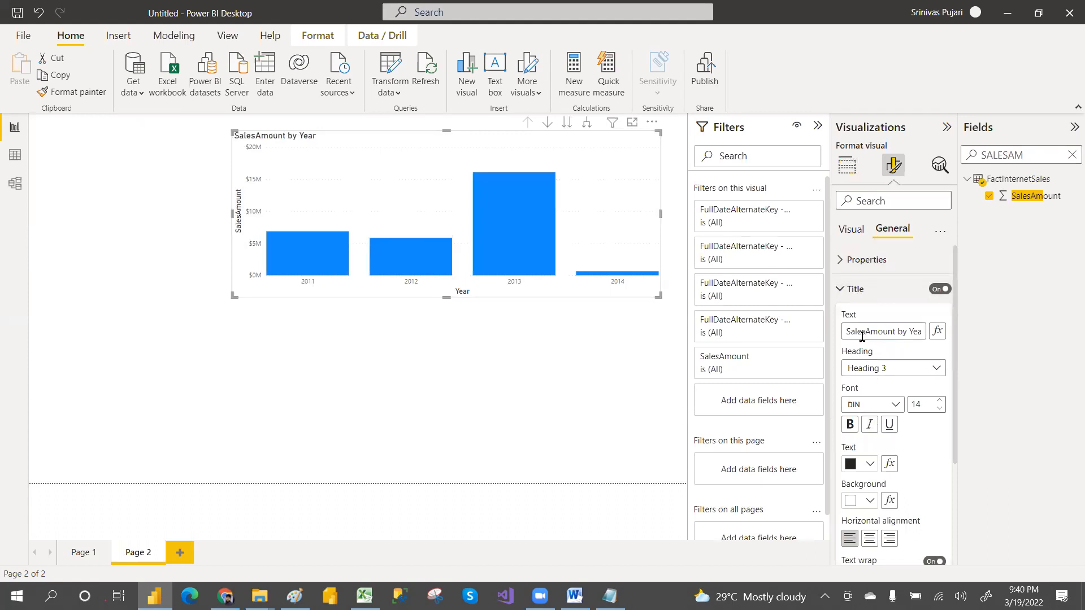
left_click(847, 333)
type("DUE")
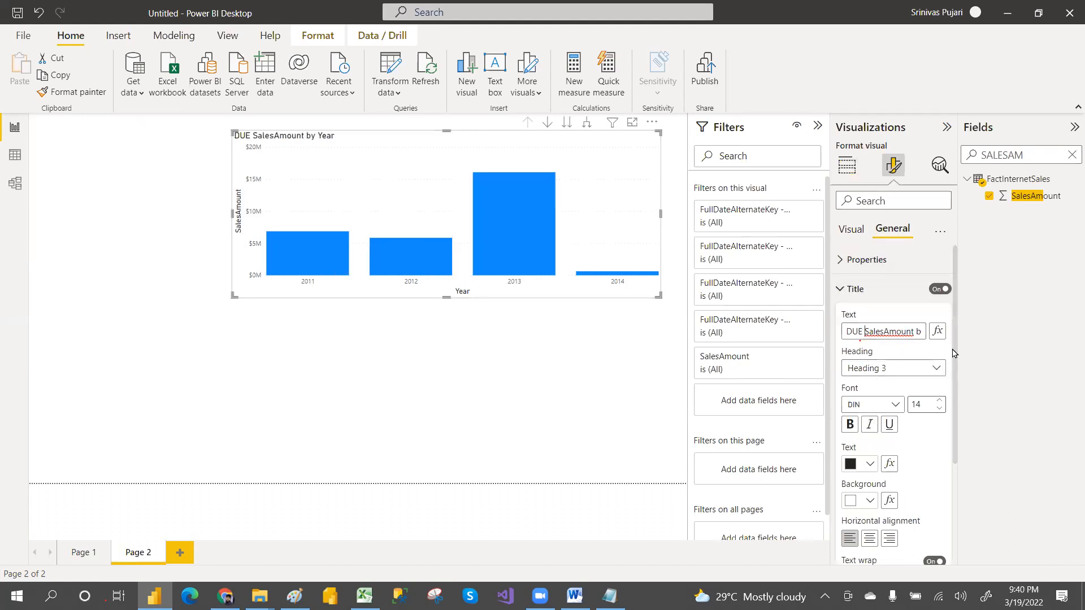
scroll(953, 352, "down", 2)
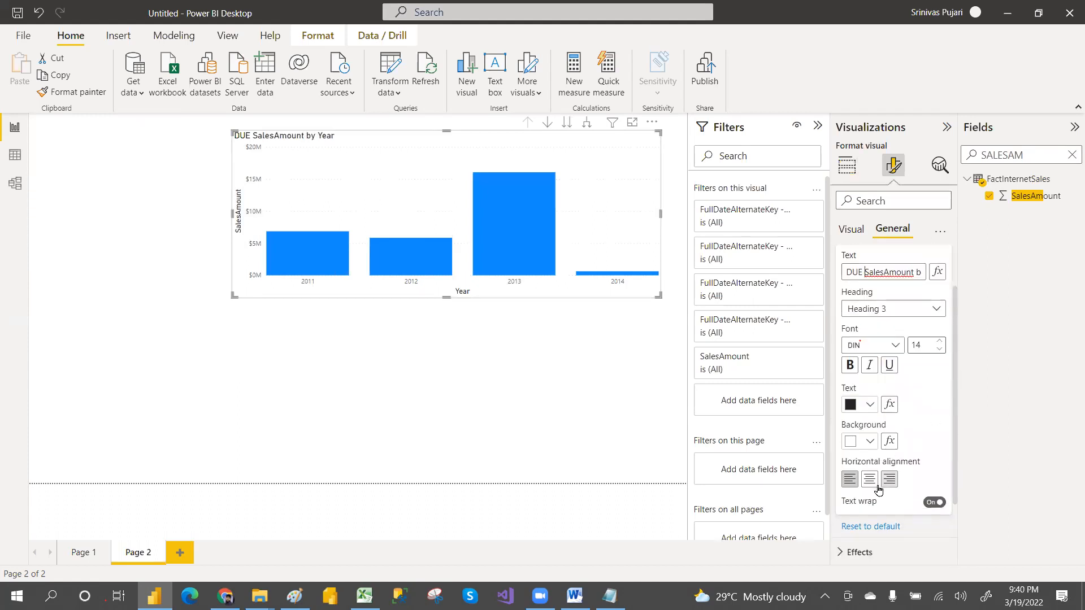
Center the title of the DUE SalesAmount by Year chart and turn on its data labels.
left_click(870, 482)
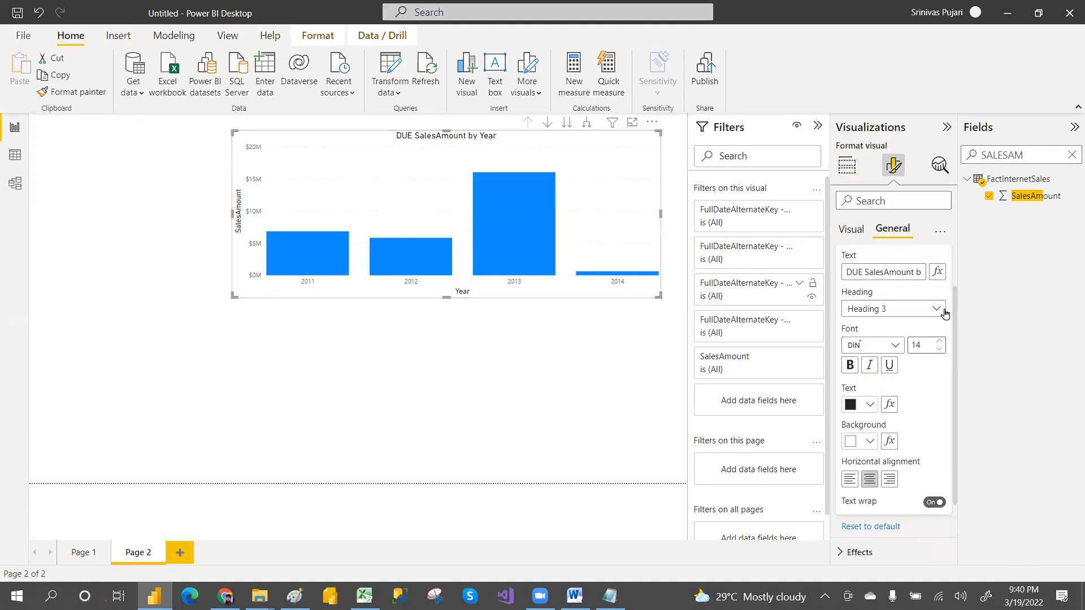
left_click(847, 169)
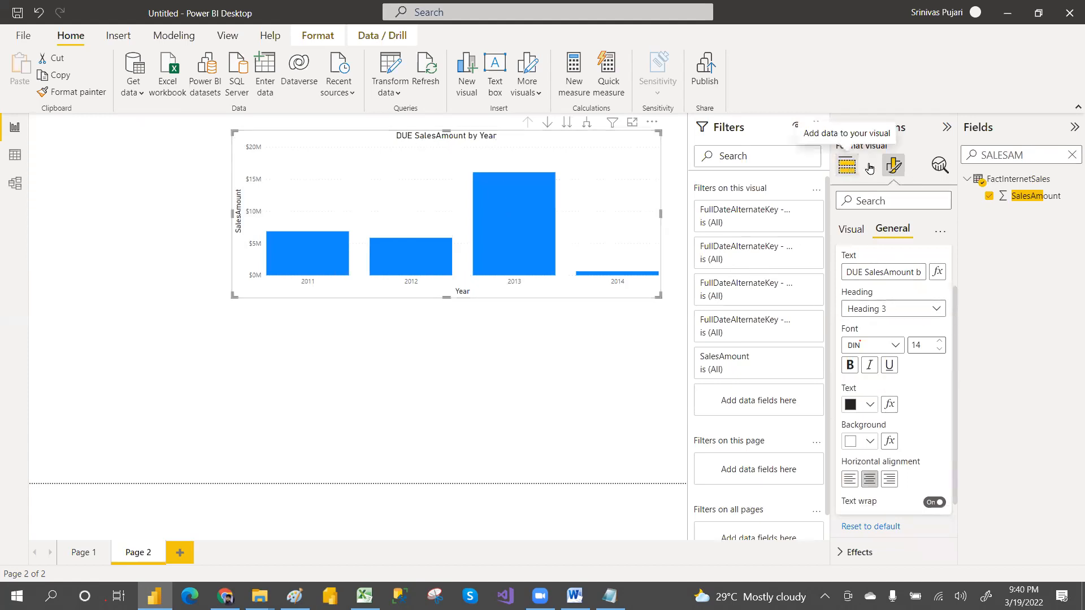
left_click(890, 172)
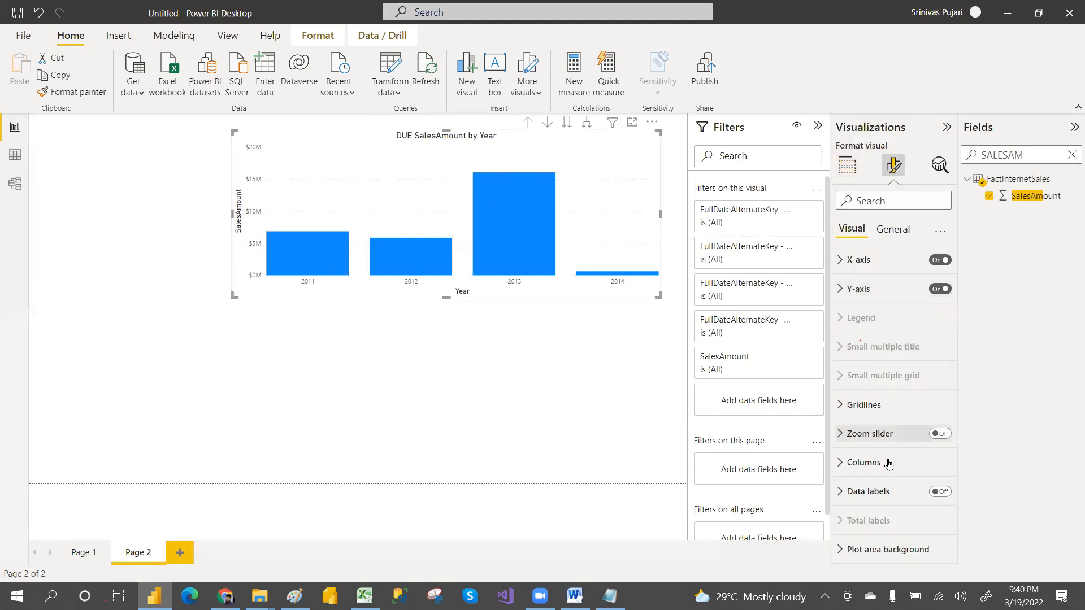
left_click(948, 493)
mouse_move(289, 237)
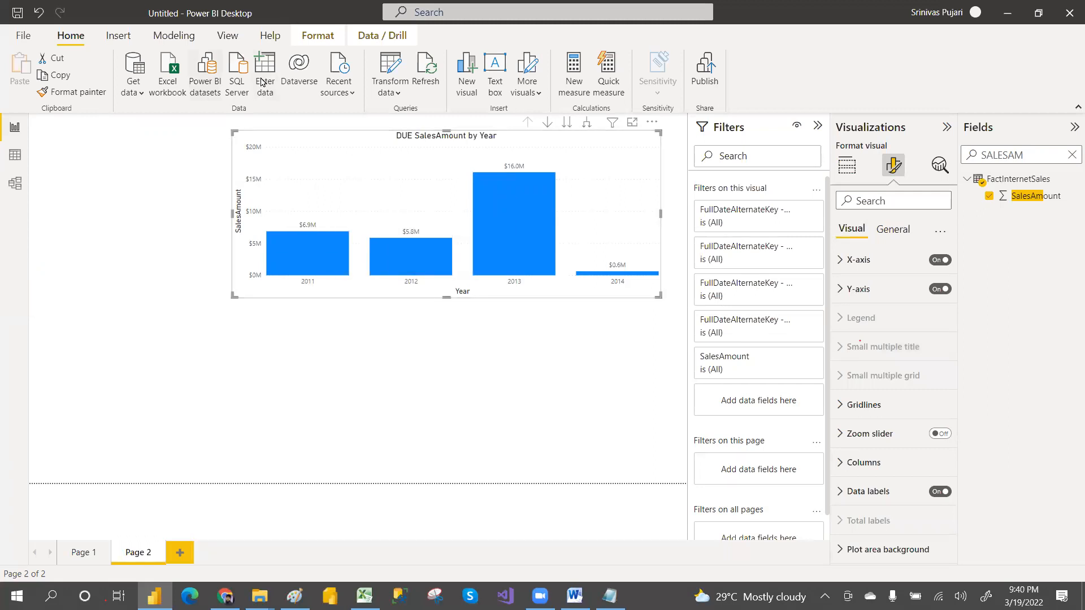
Customize the current theme so the general text font size is 16 pt and apply it.
left_click(226, 36)
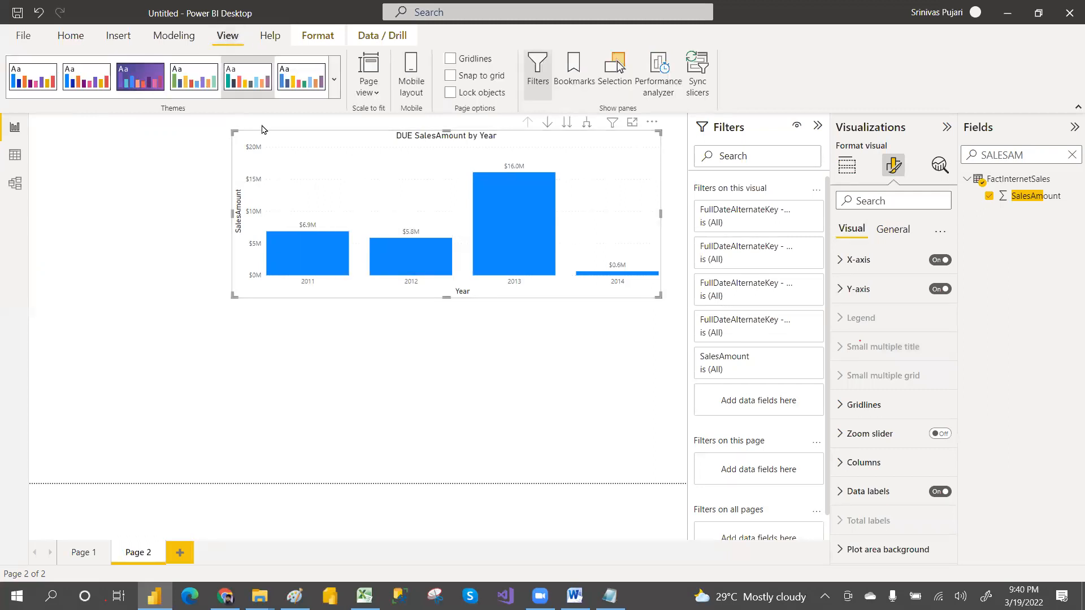
left_click(333, 87)
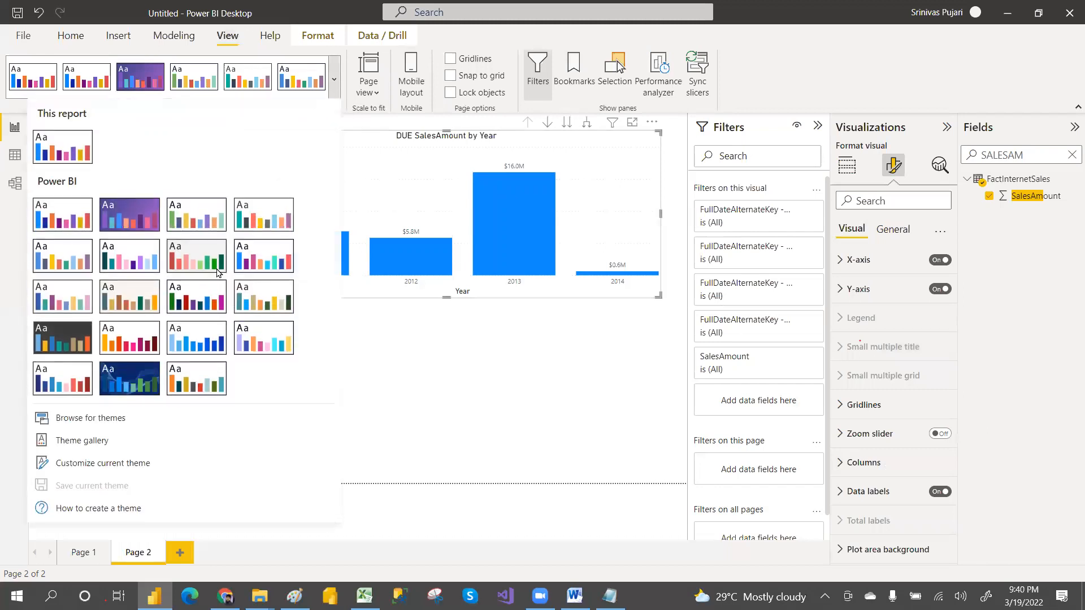
left_click(110, 462)
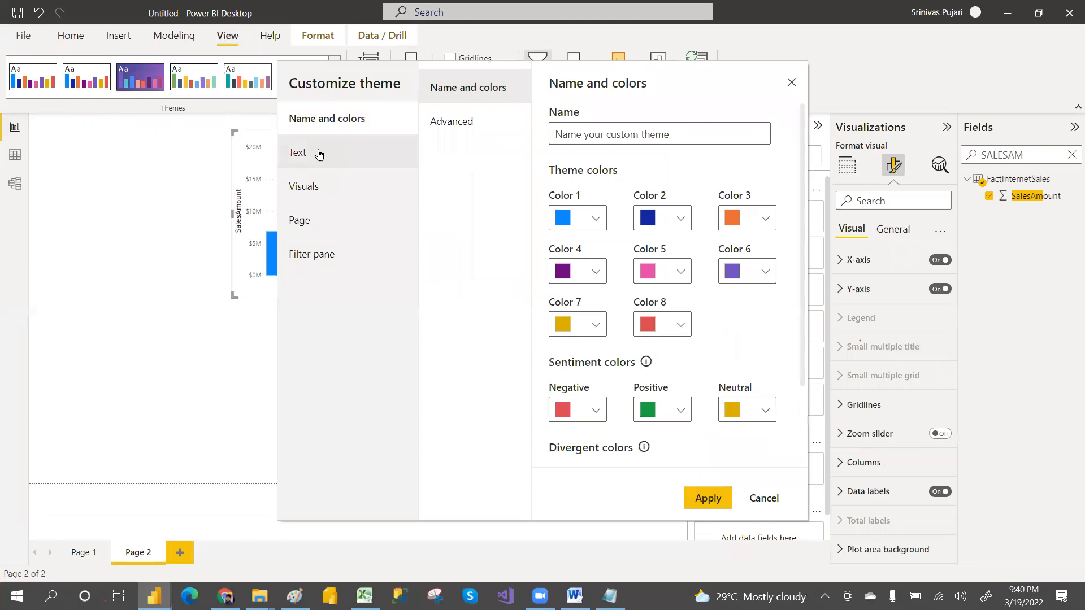
left_click(319, 154)
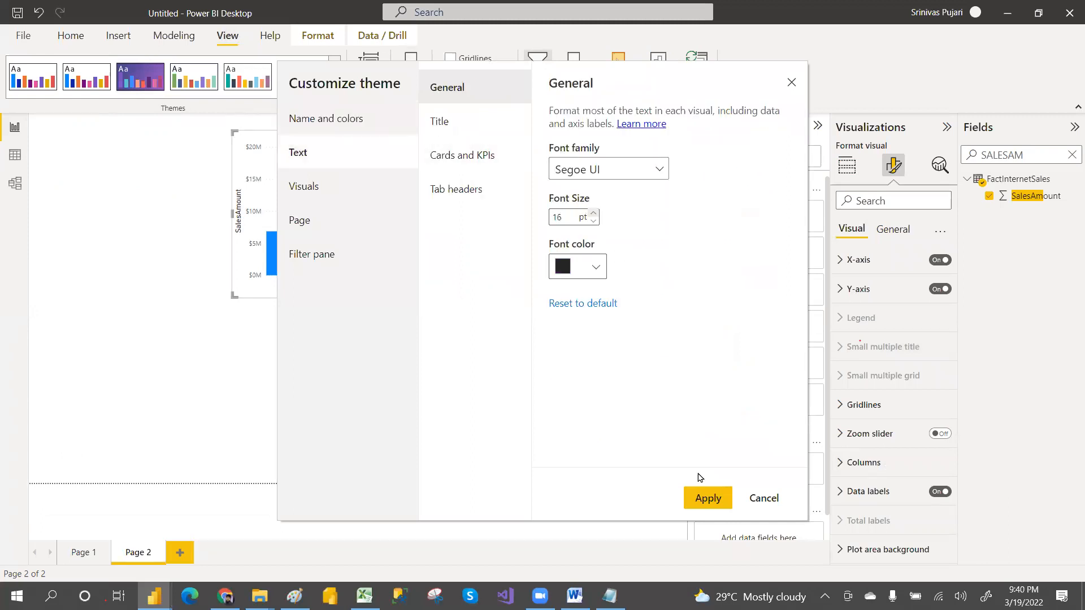
left_click(708, 498)
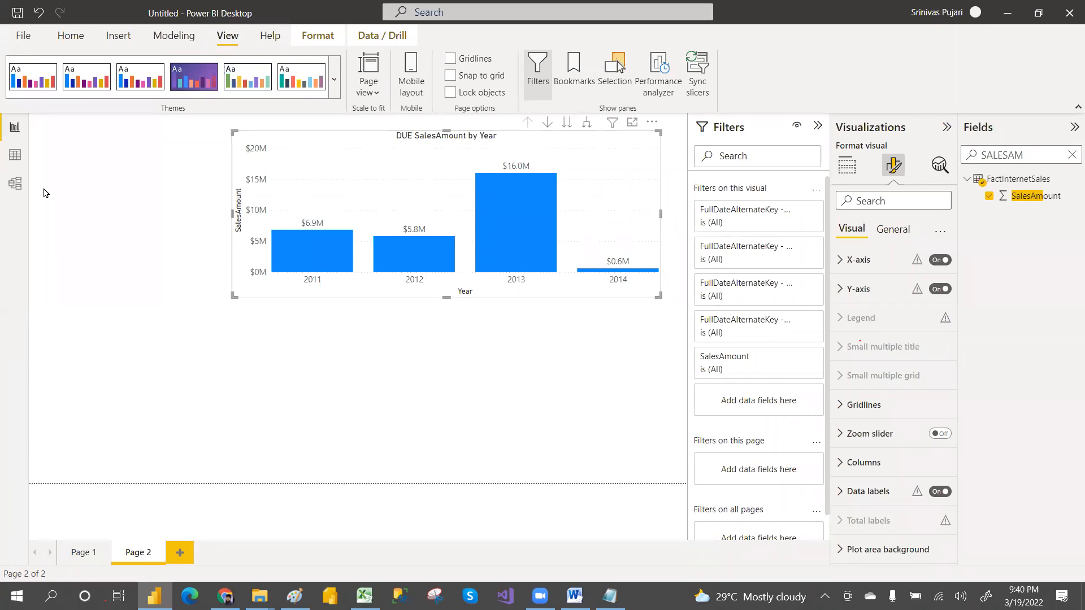
Move the FactInternetSales table closer to DimDate in the model diagram.
left_click(15, 158)
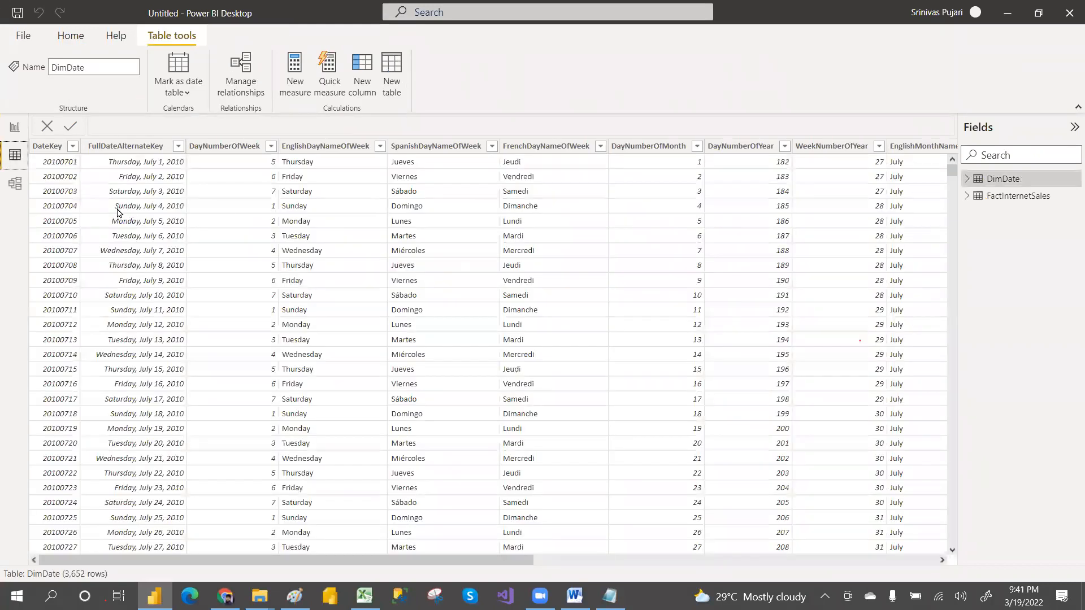
left_click(15, 183)
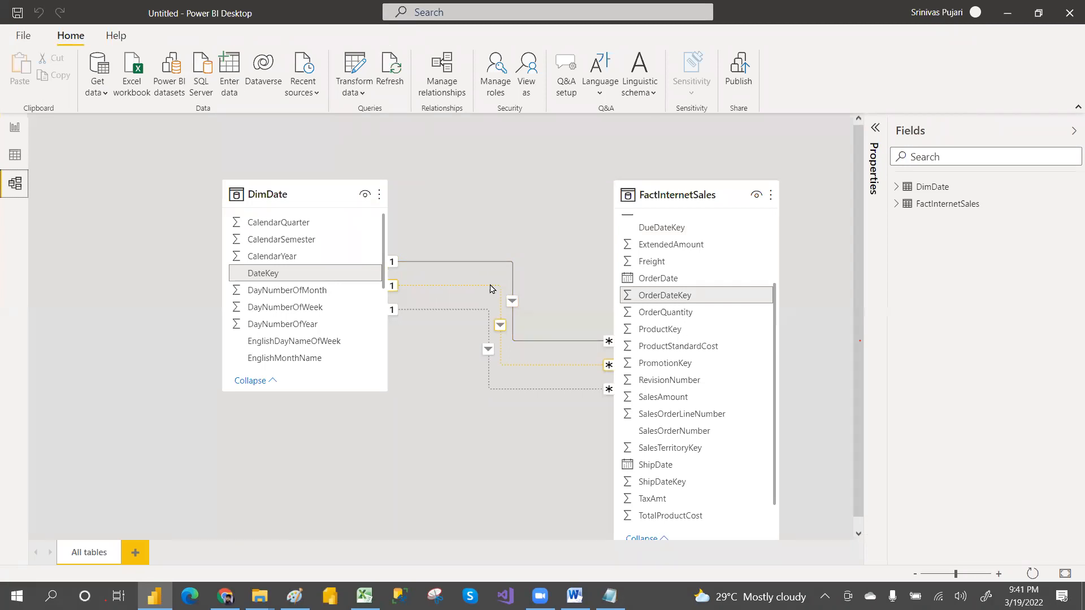
left_click_drag(693, 189, 598, 171)
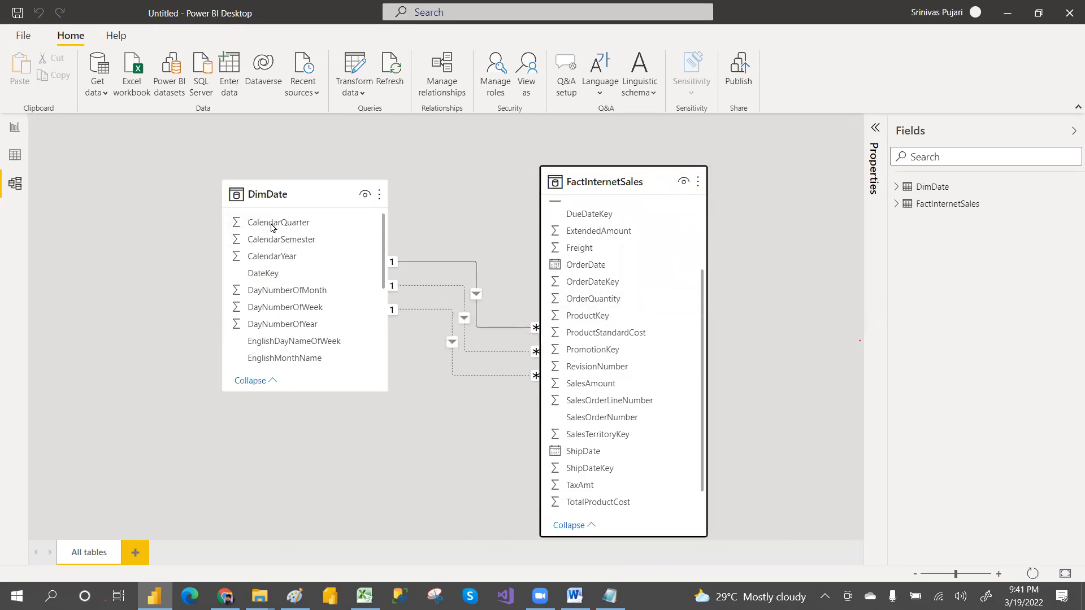
Start a new calculated table named ORDERDIMDATE, enlarging the formula text for readability.
left_click(15, 157)
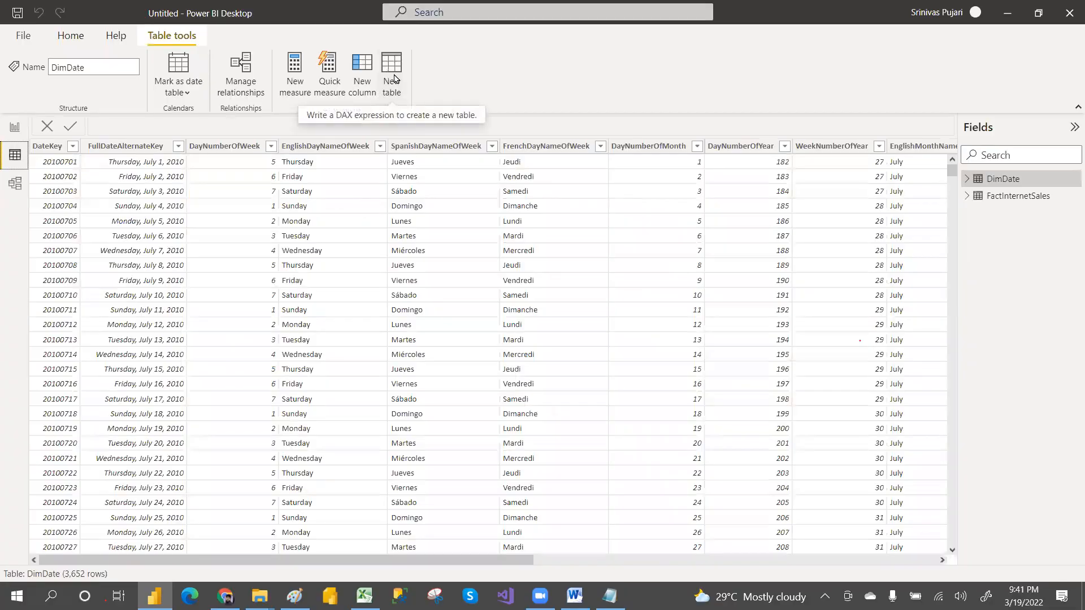
left_click(394, 79)
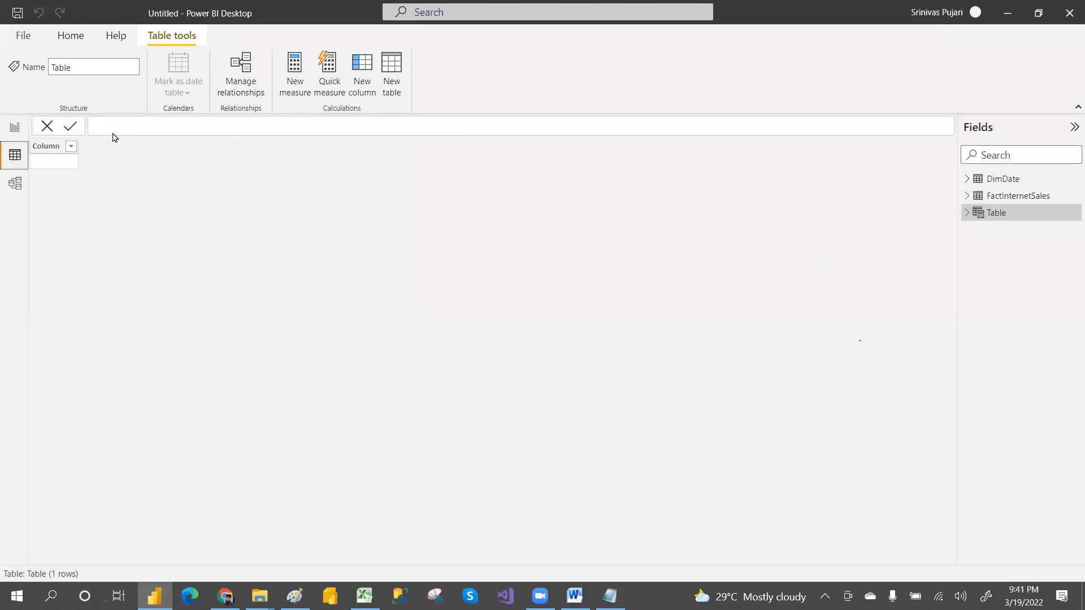
scroll(172, 122, "up", 4, "ctrl")
left_click(144, 131)
key("BackSpace")
key("BackSpace")
key("BackSpace")
key("BackSpace")
key("BackSpace")
type("ORDERDIMDATE = ")
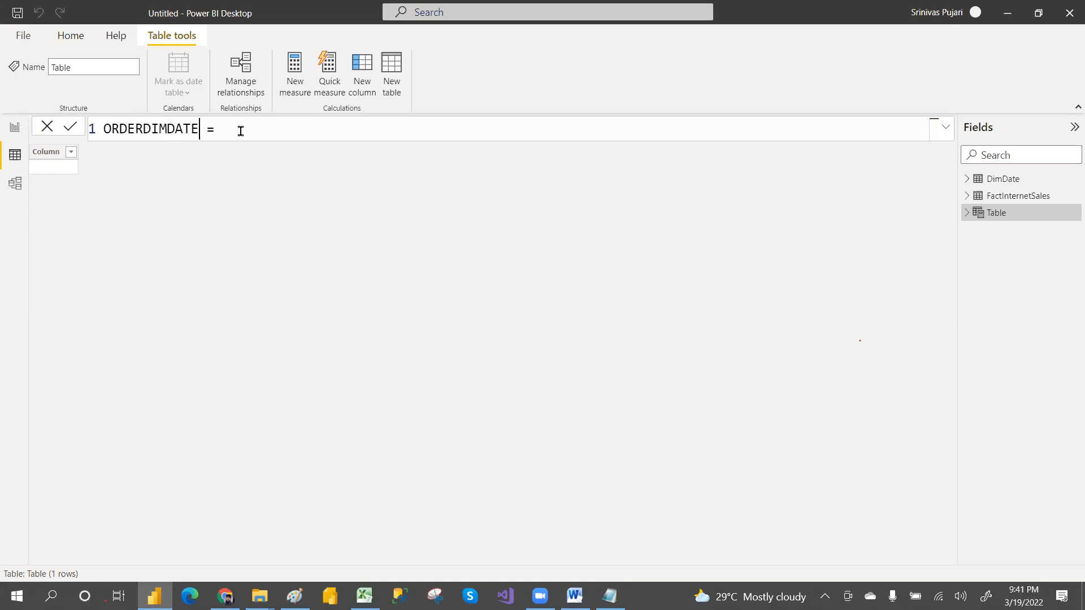
Define the ORDERDIMDATE table with the formula ALL(DimDate) and create it.
type("A")
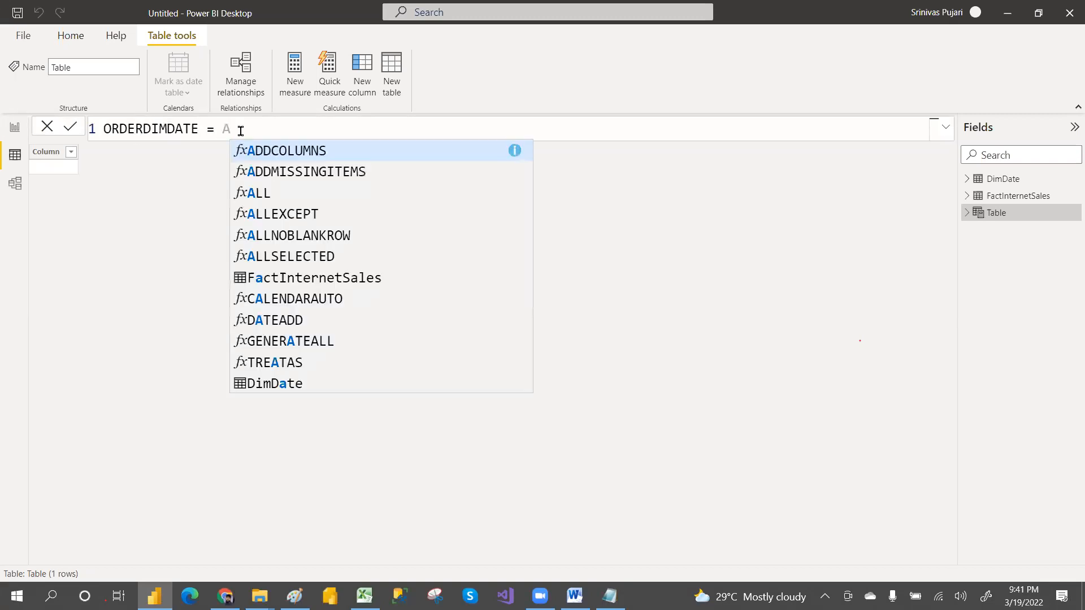
type("LL")
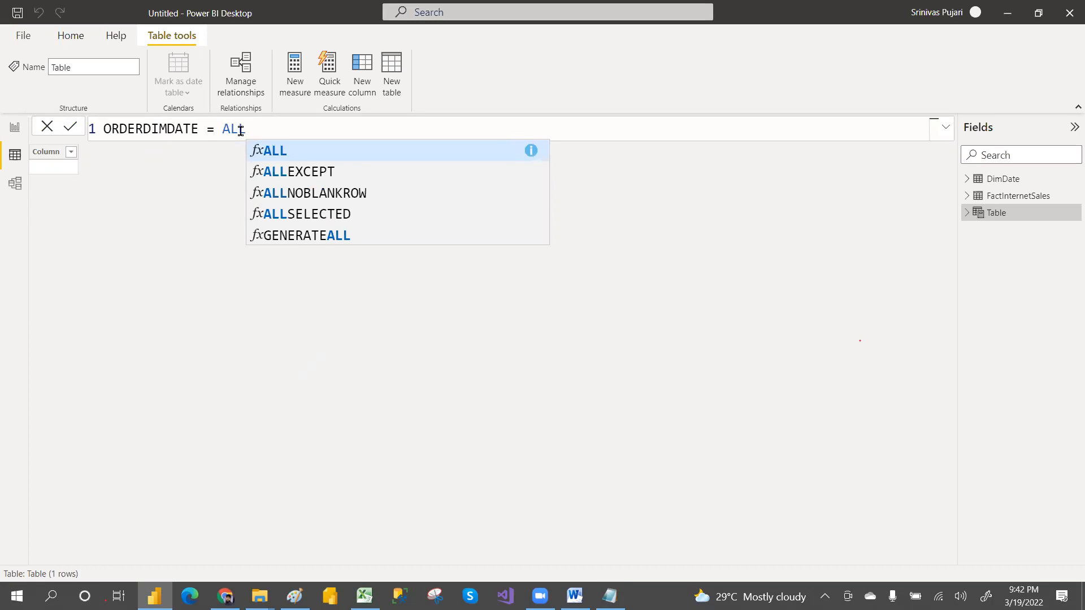
type("(")
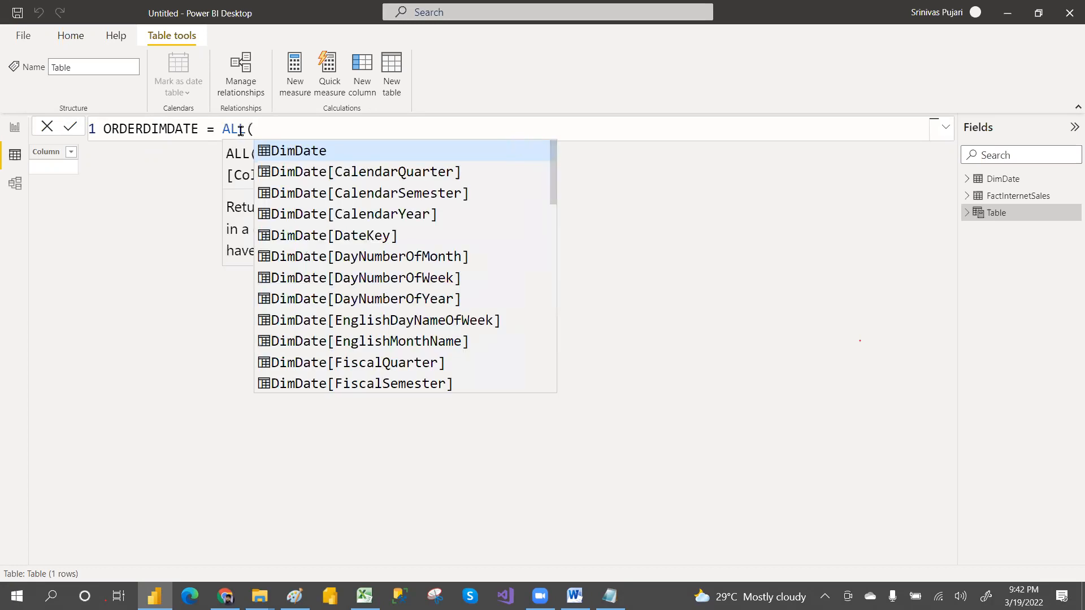
left_click(288, 151)
type(")")
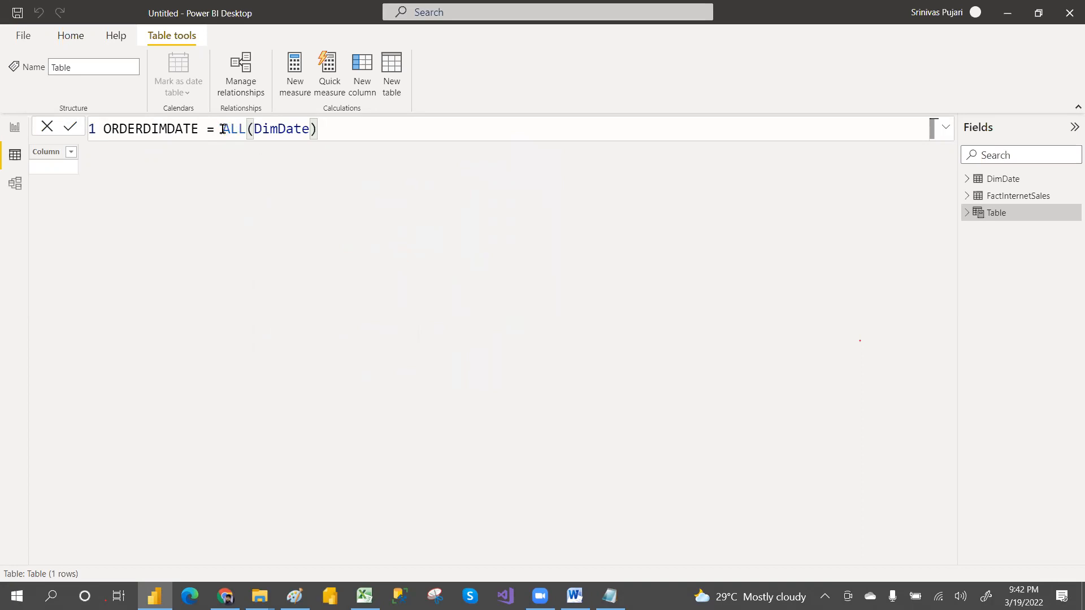
left_click_drag(222, 128, 243, 128)
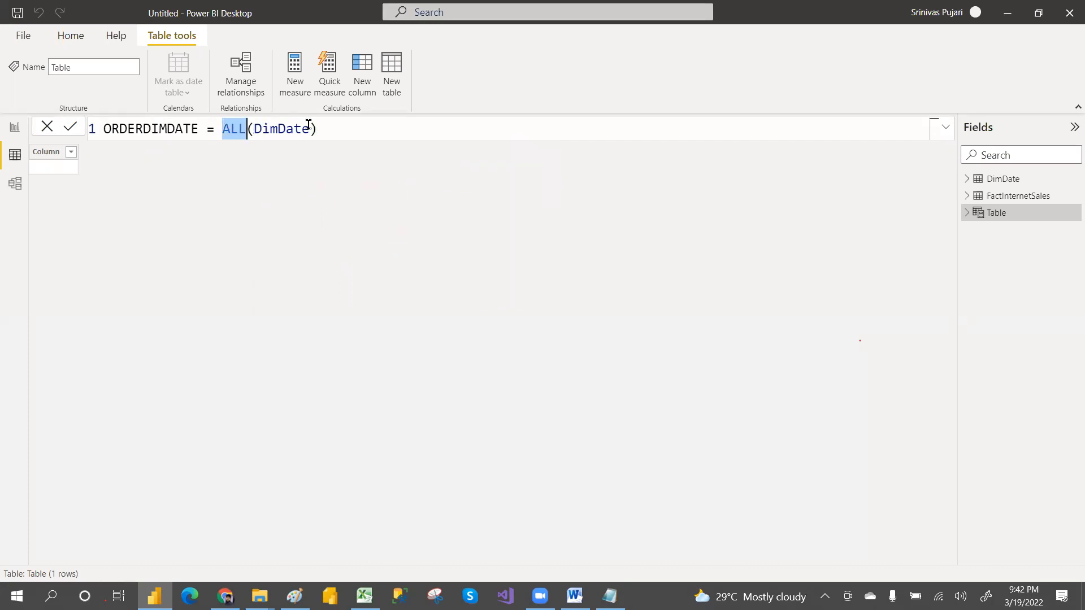
key("ctrl+2")
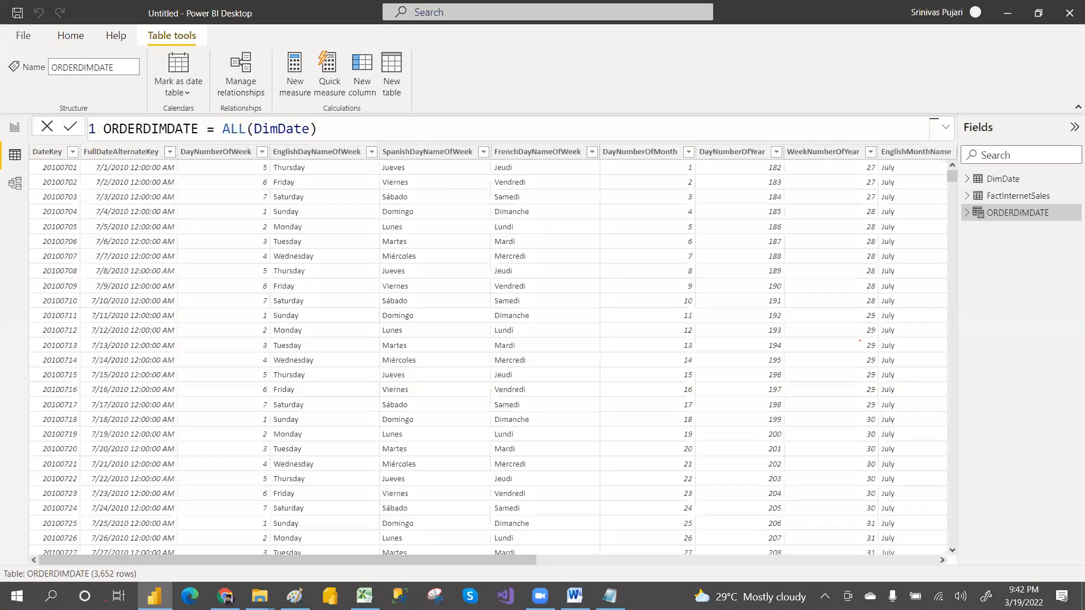
Compare the row count of the ORDERDIMDATE table with that of DimDate.
key("ctrl+1")
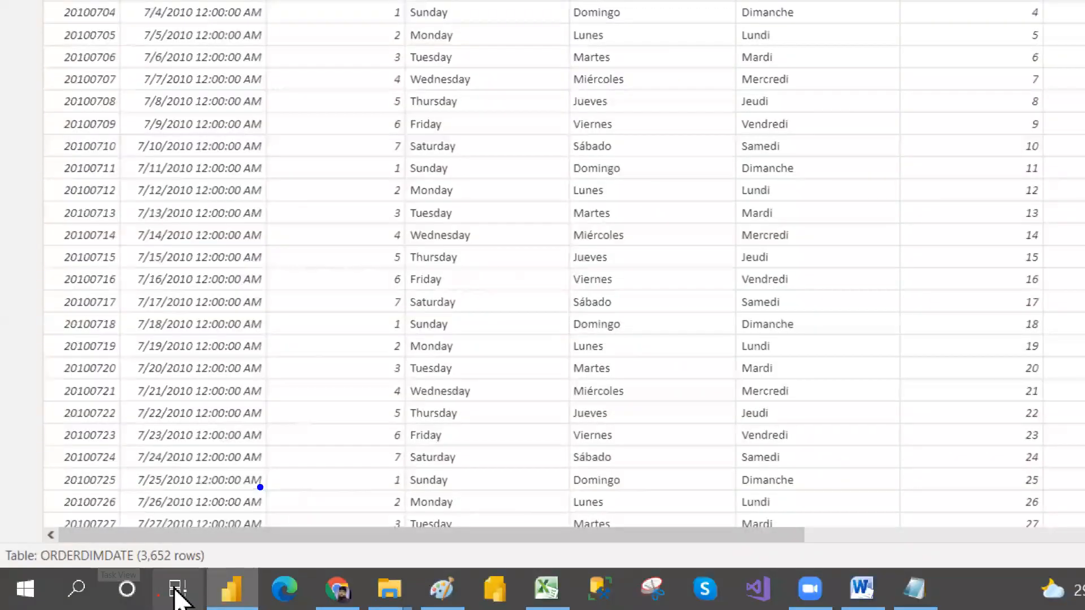
left_click_drag(118, 540, 218, 573)
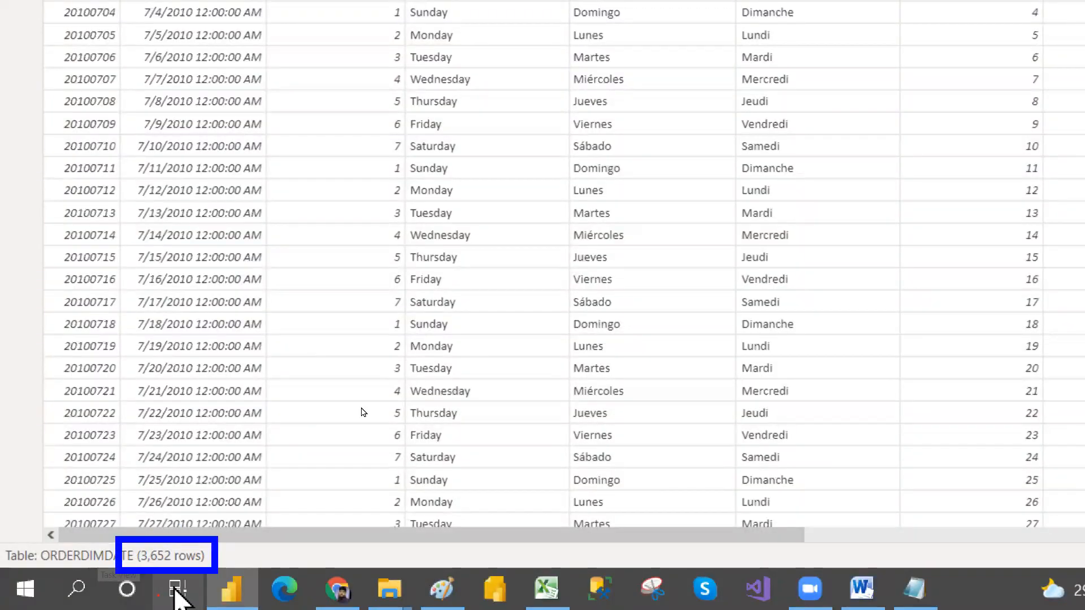
key("Escape")
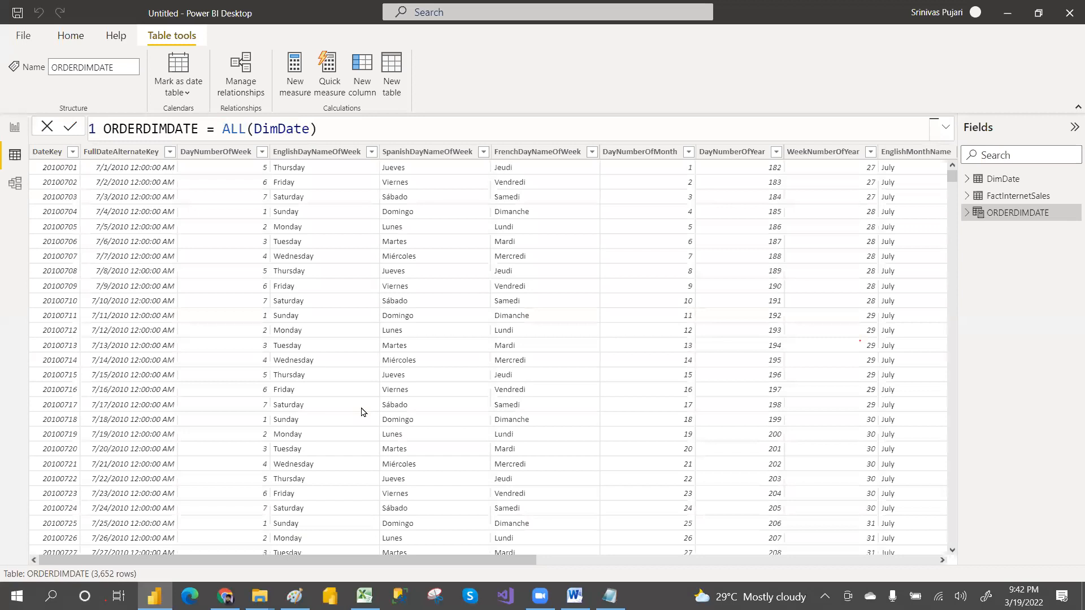
left_click(1003, 180)
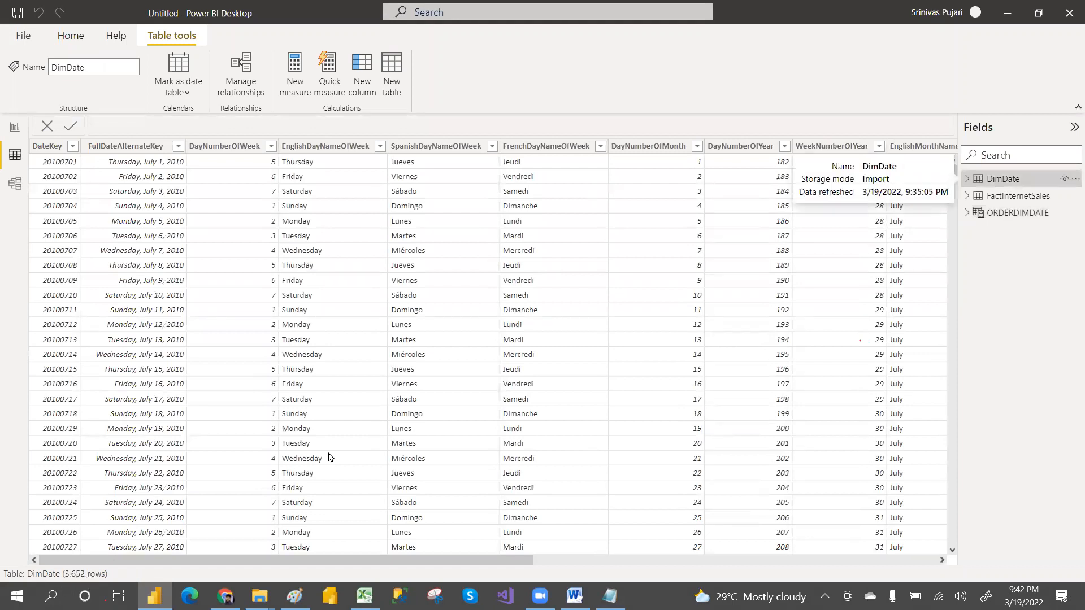
Lengthen the ORDERDIMDATE table in the model diagram and delete the inactive relationship between DimDate's DateKey and FactInternetSales' OrderDateKey.
left_click(13, 184)
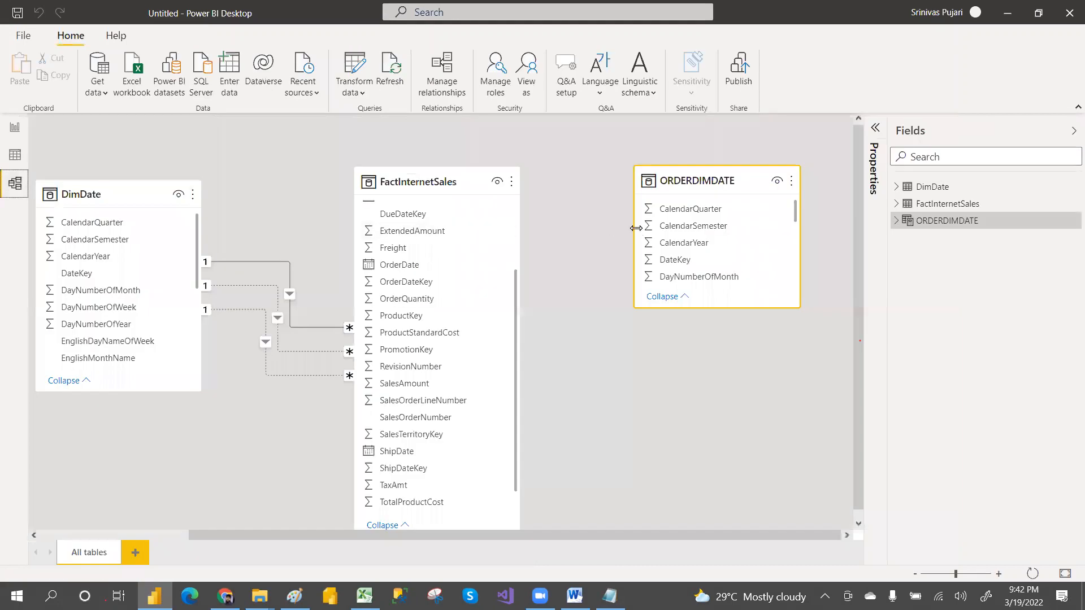
left_click_drag(726, 306, 727, 485)
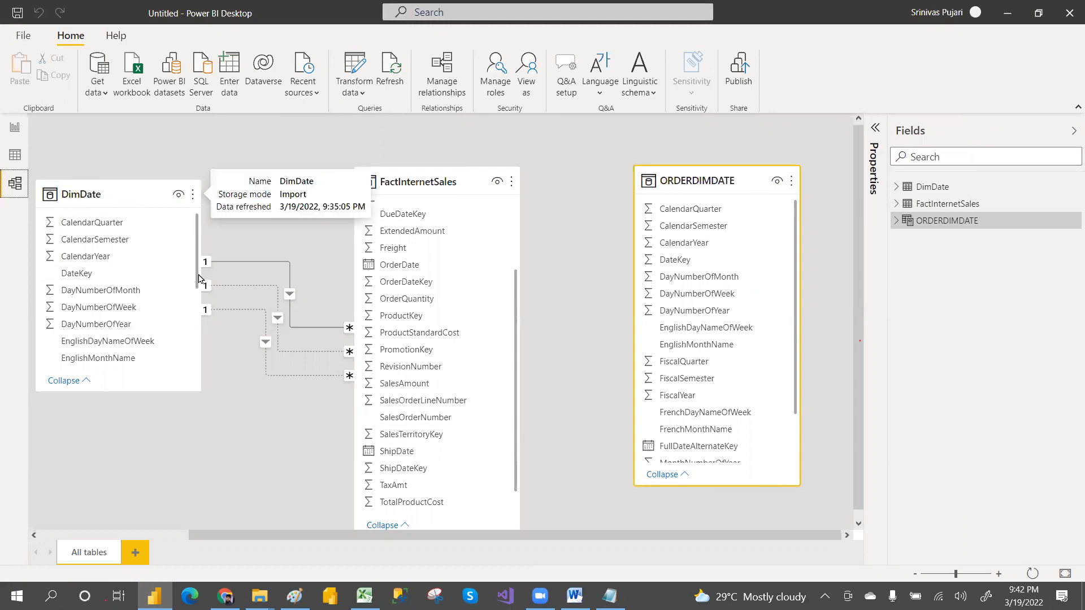
right_click(245, 286)
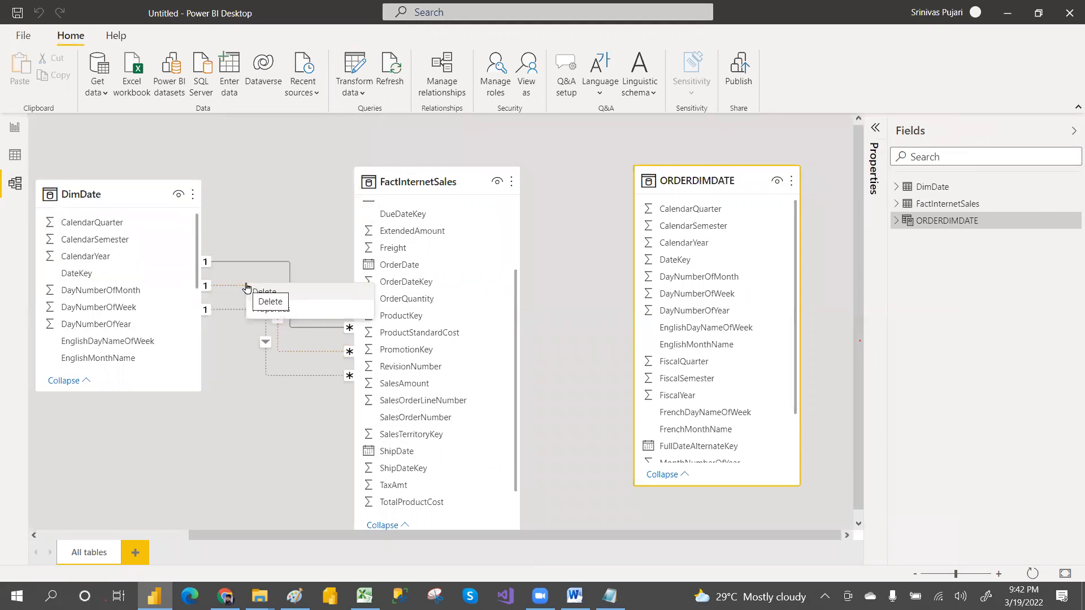
left_click(263, 293)
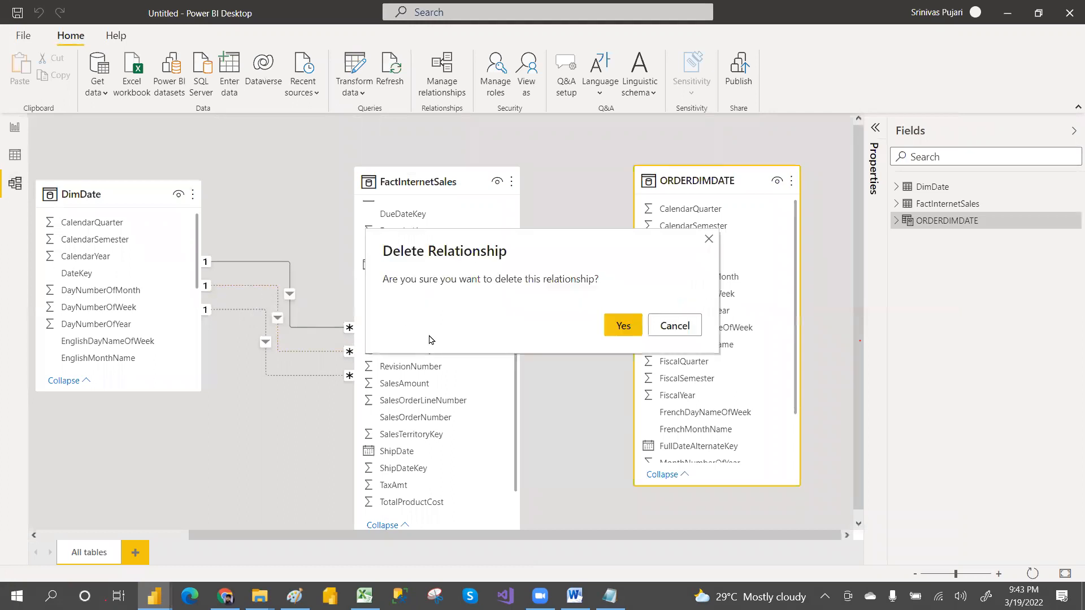
left_click(622, 325)
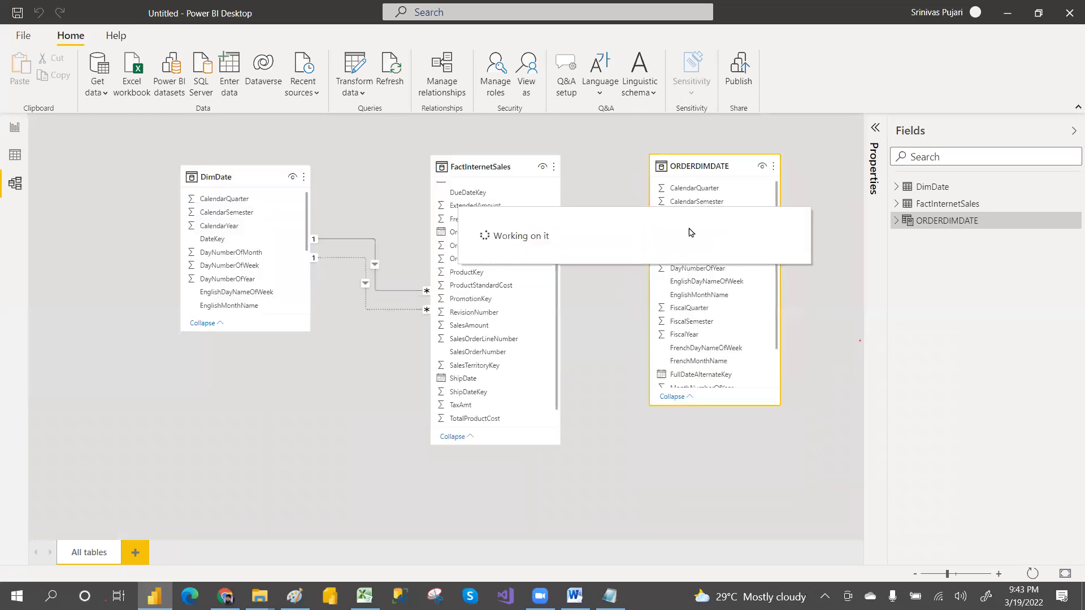
Relate ORDERDIMDATE's DateKey to FactInternetSales' OrderDateKey and check it in the list of model relationships.
left_click_drag(682, 230, 467, 244)
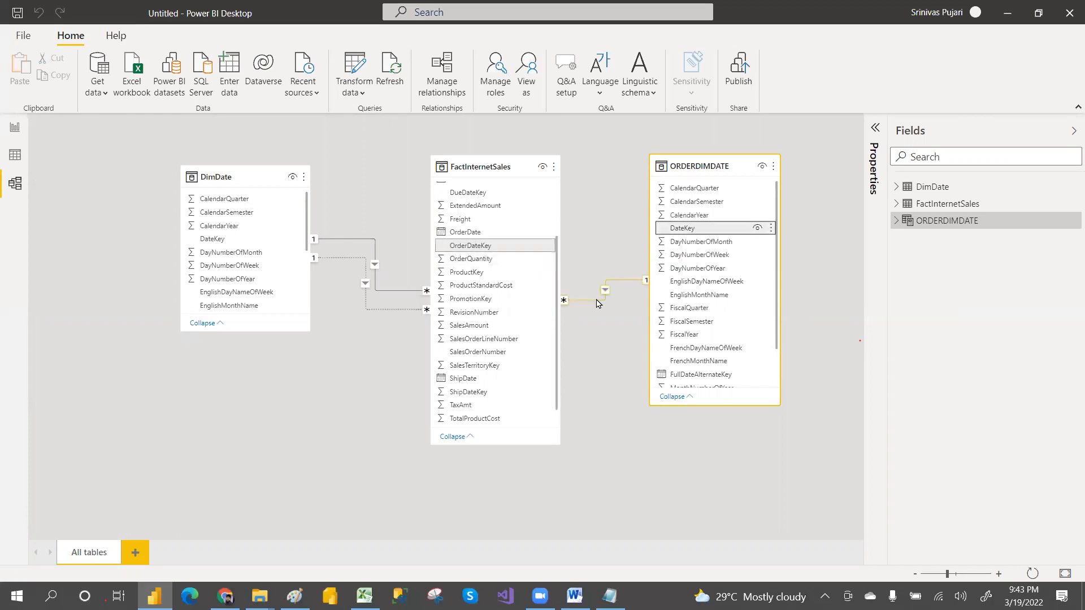
left_click(447, 70)
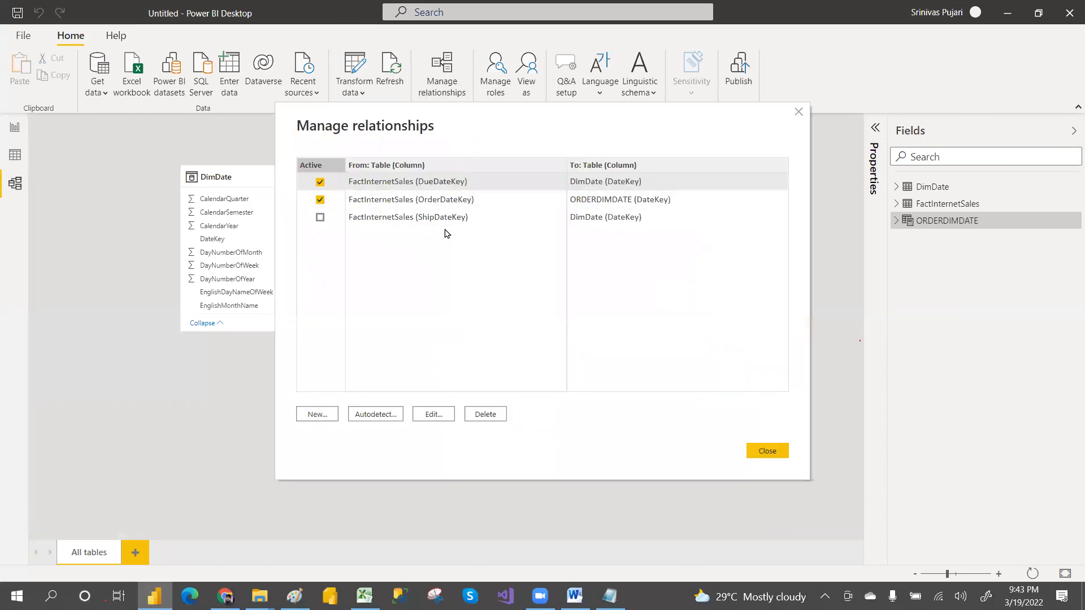
left_click(767, 451)
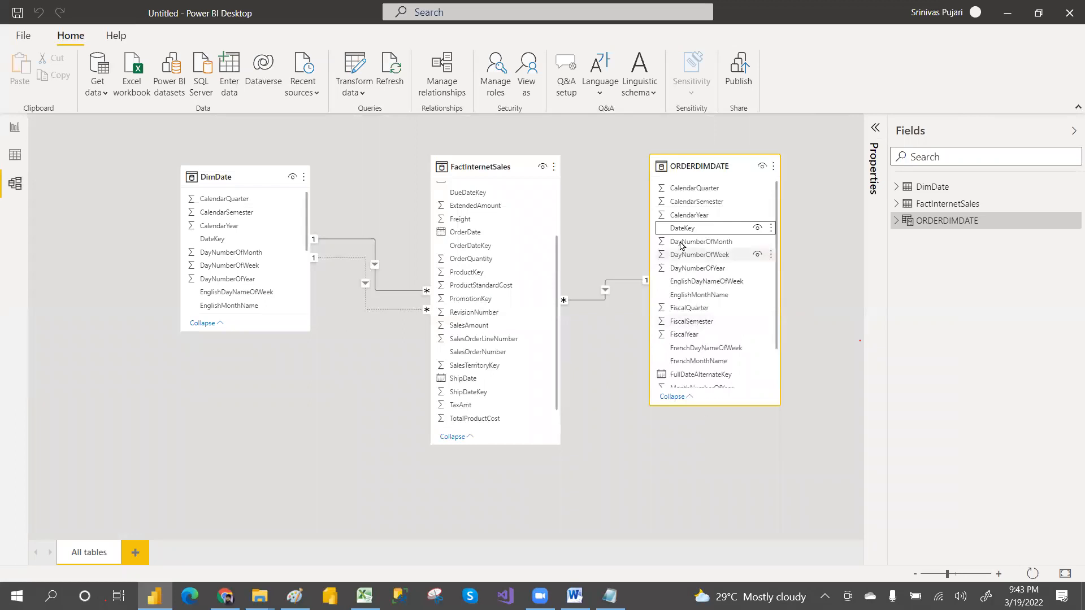
mouse_move(686, 229)
left_mouse_down()
mouse_move(507, 288)
mouse_move(698, 235)
mouse_move(684, 237)
left_mouse_up()
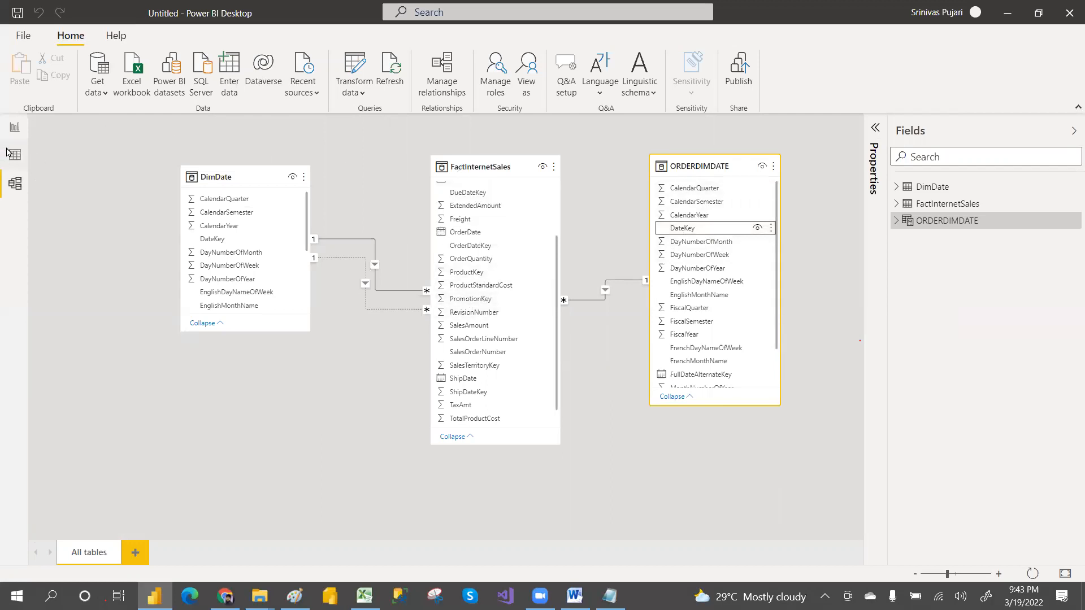
Add a stacked column chart of SalesAmount below the DUE SalesAmount chart on Page 2 of the report.
left_click(15, 127)
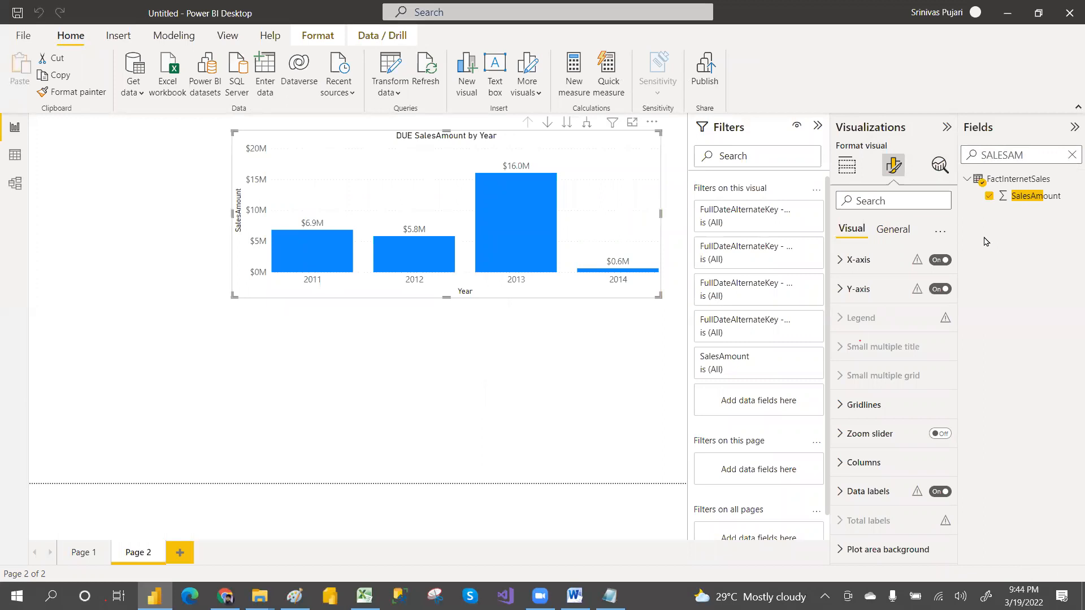
left_click(846, 175)
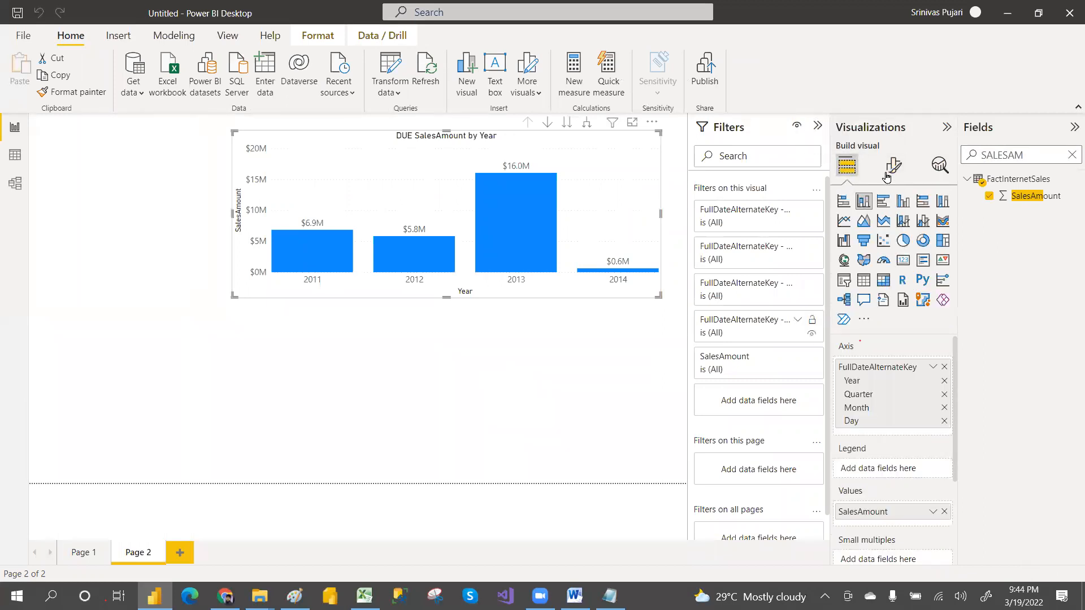
left_click(545, 389)
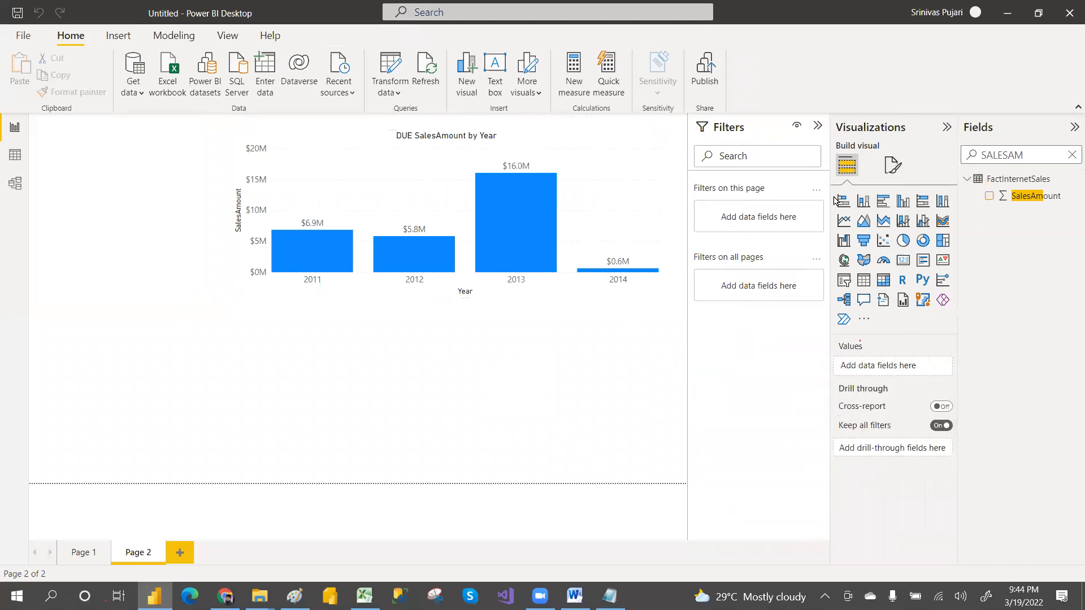
left_click(863, 201)
left_click(989, 196)
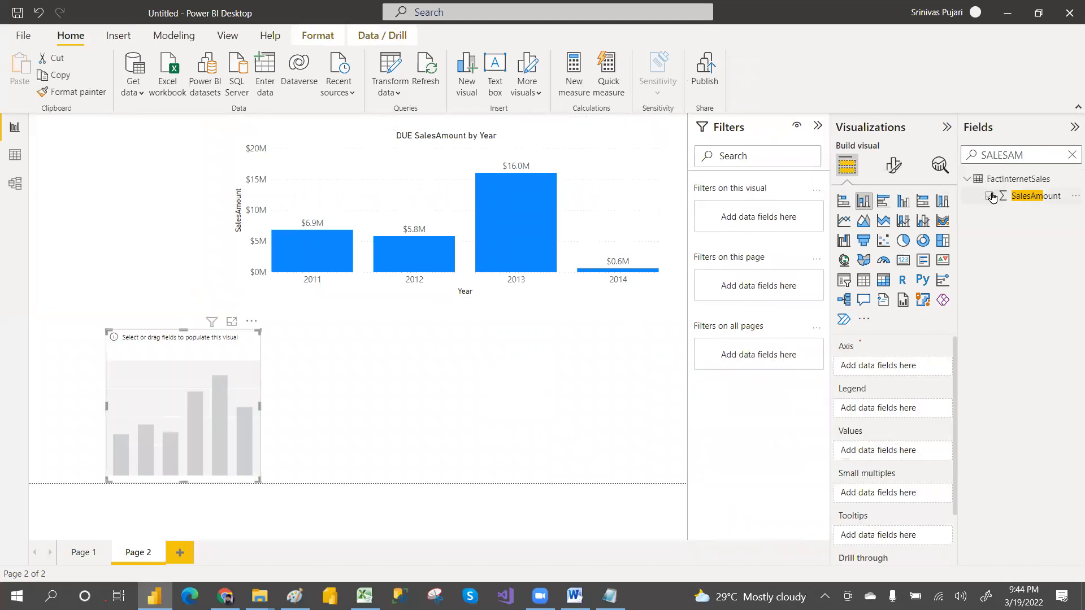
Search the fields for FULL and put ORDERDIMDATE's FullDateAlternateKey on the new chart's axis.
left_click(1072, 155)
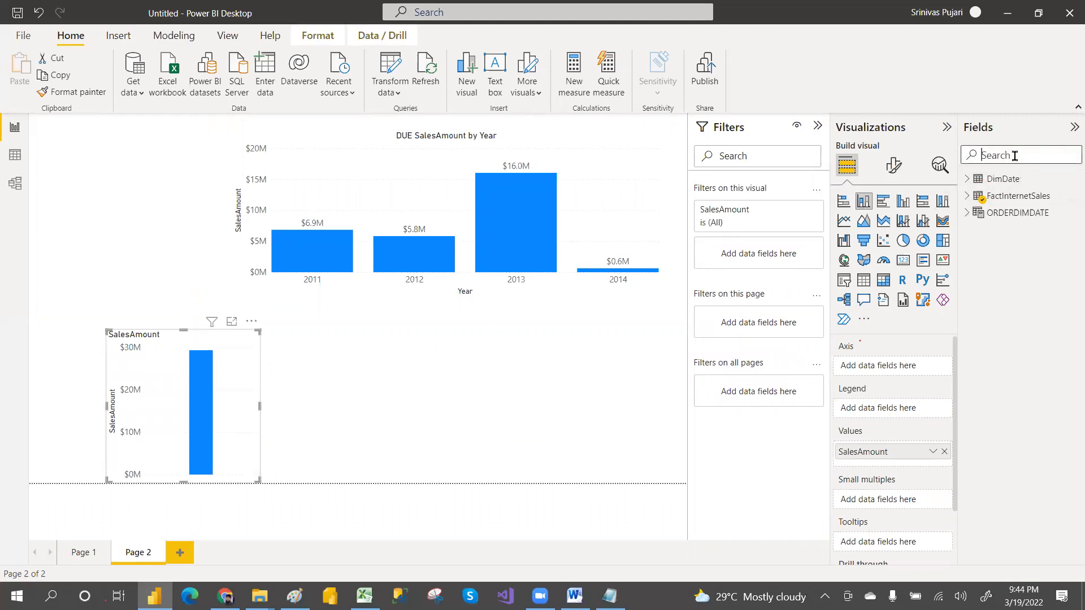
type("FULL")
left_click(988, 317)
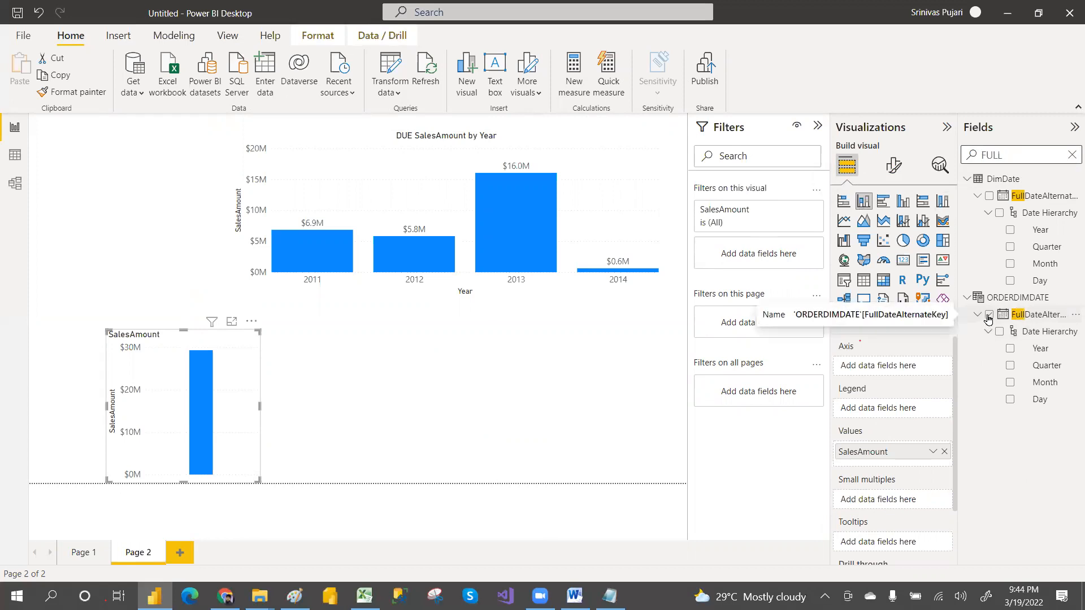
left_click(988, 316)
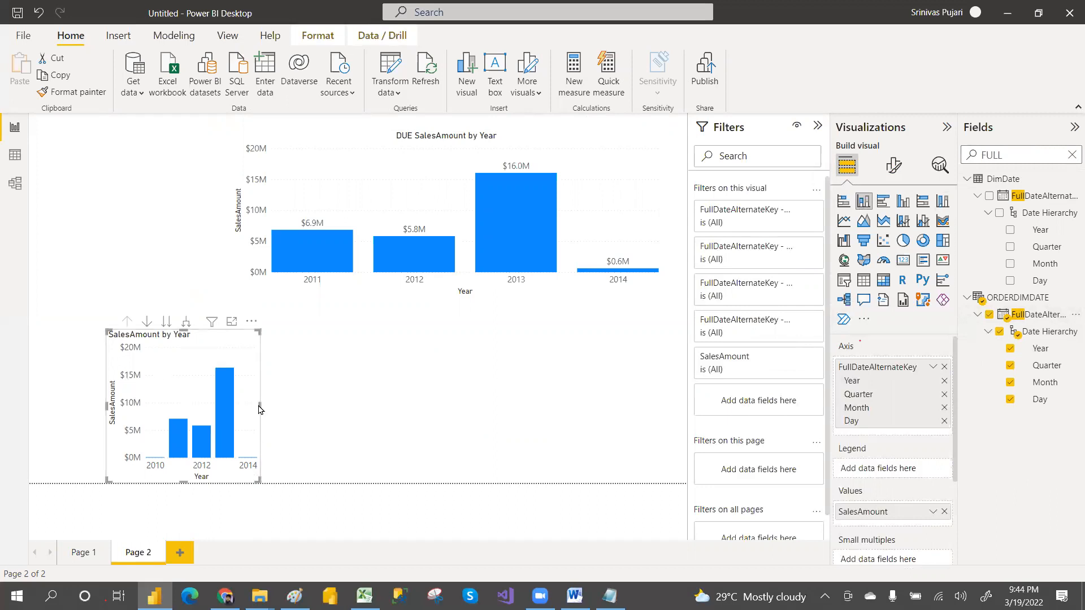
Widen the new chart and align its edges with the DUE SalesAmount chart above.
left_click_drag(260, 403, 615, 403)
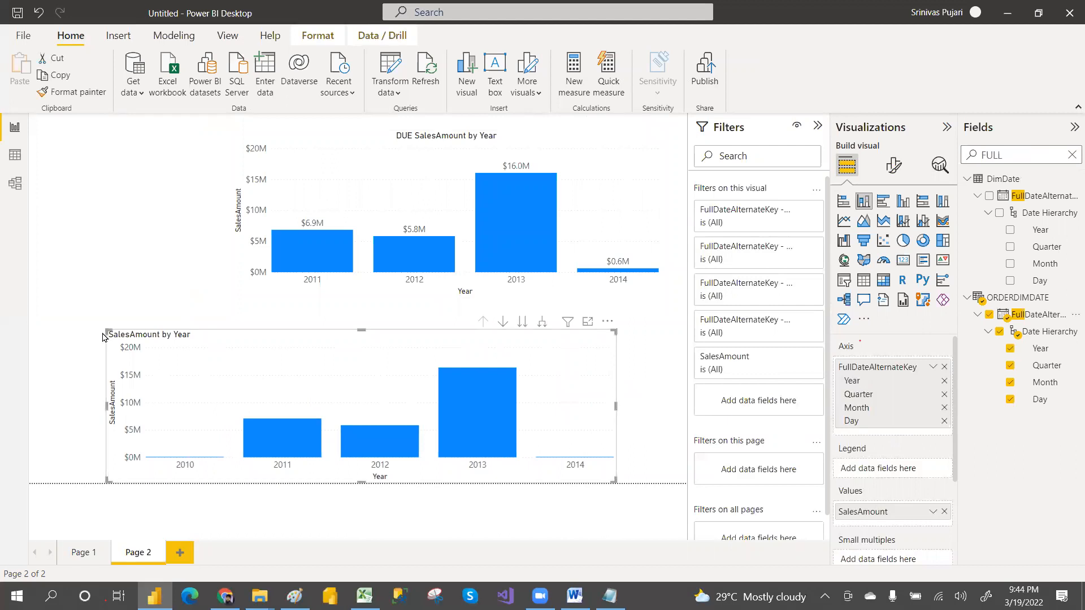
left_click_drag(105, 329, 239, 322)
left_click_drag(271, 405, 239, 400)
Copy the formatting of the DUE SalesAmount chart onto the new chart with the Format painter.
left_click(324, 180)
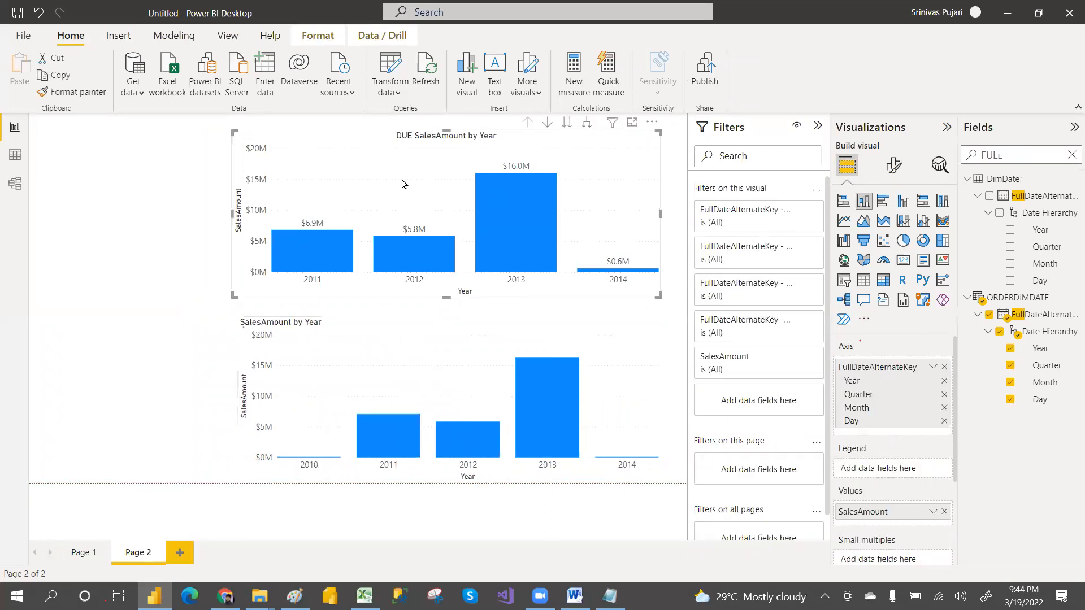
left_click(79, 92)
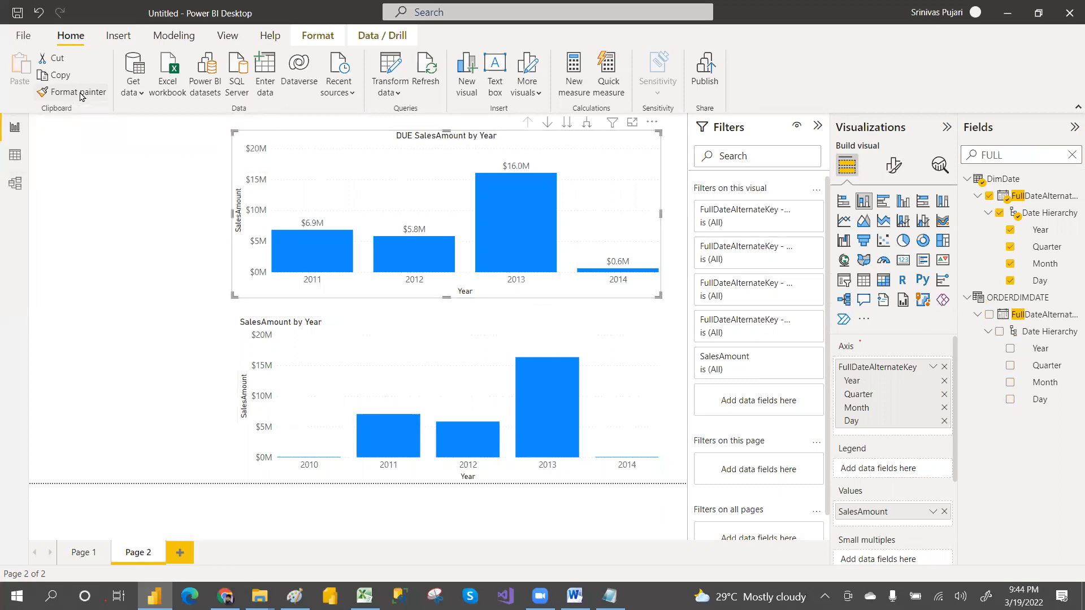
left_click(383, 375)
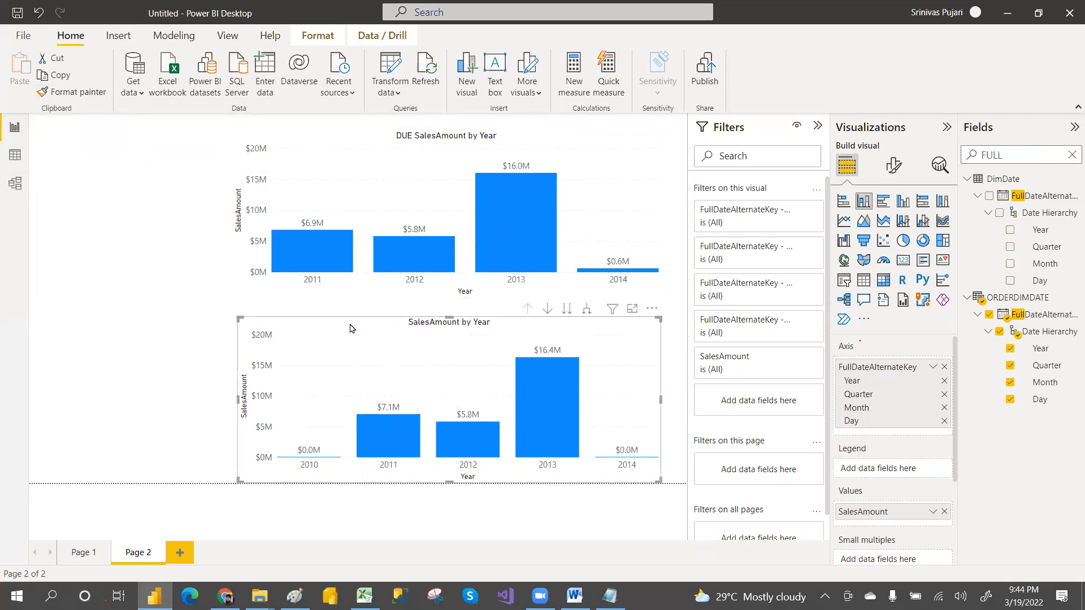
Change the lower chart's title text to "ORDER SalesAmount by Year".
left_click(364, 170)
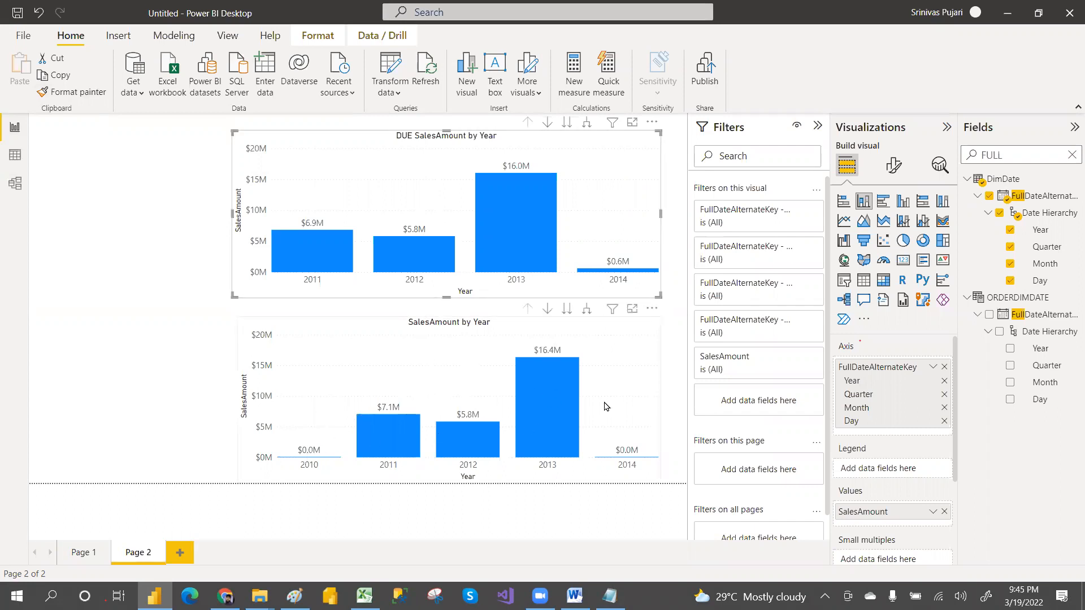
left_click(615, 384)
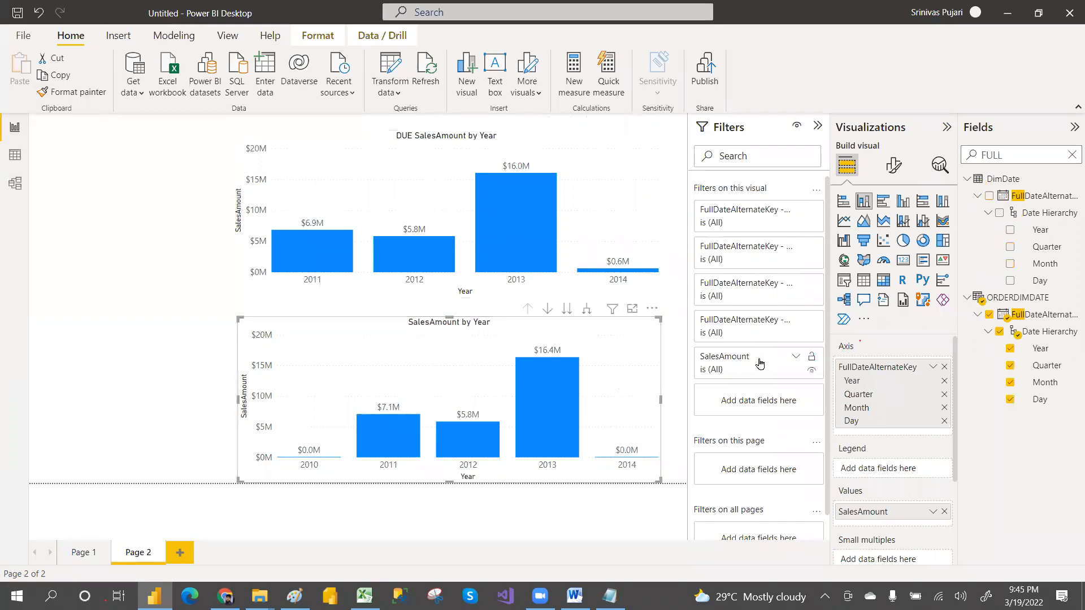
left_click(893, 167)
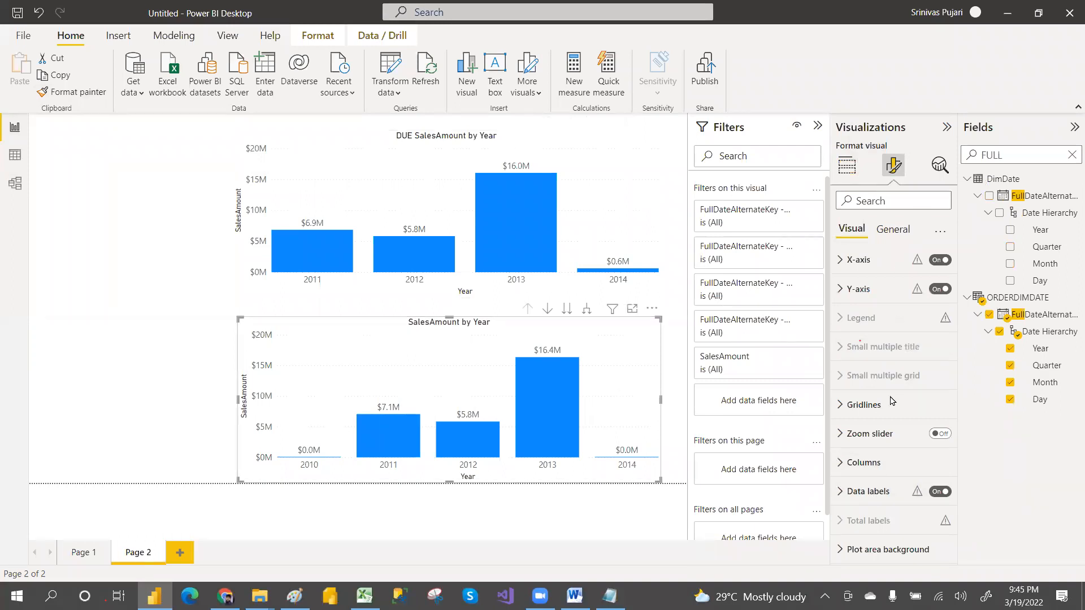
left_click(893, 232)
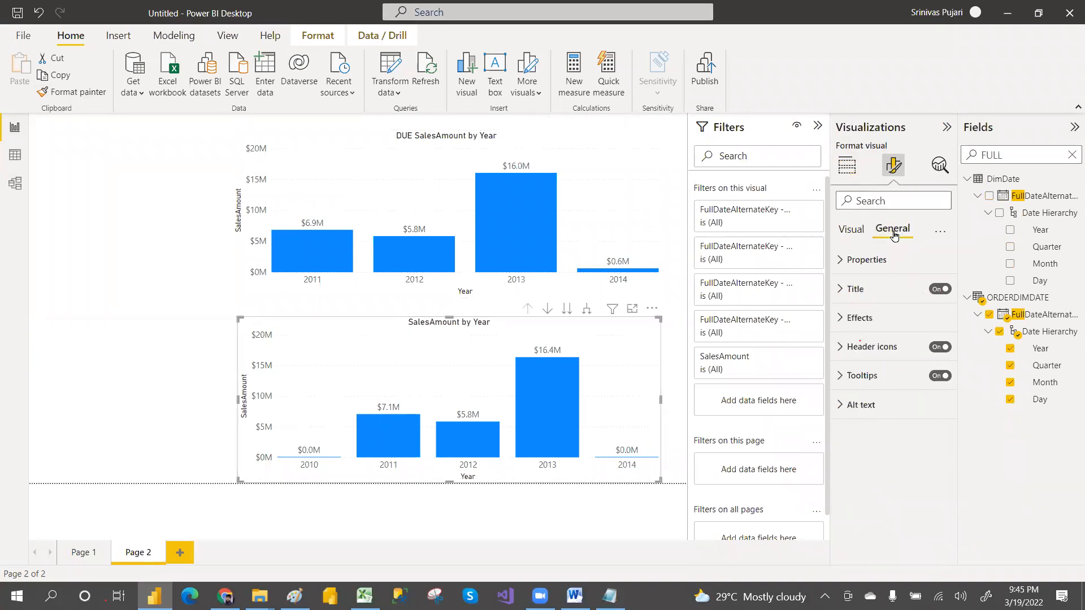
left_click(842, 291)
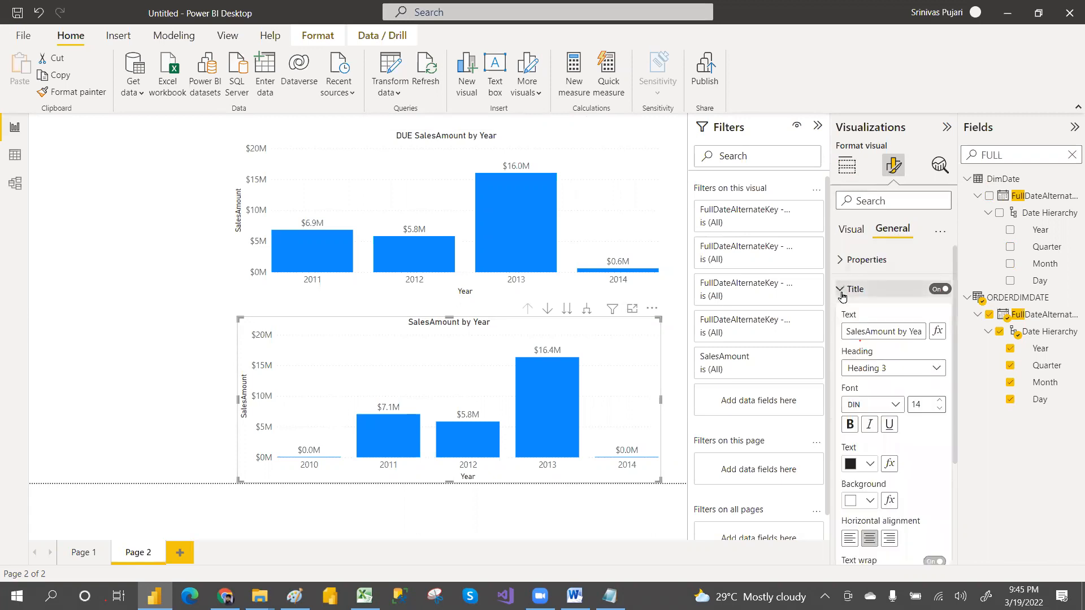
left_click(849, 332)
type("ORDER")
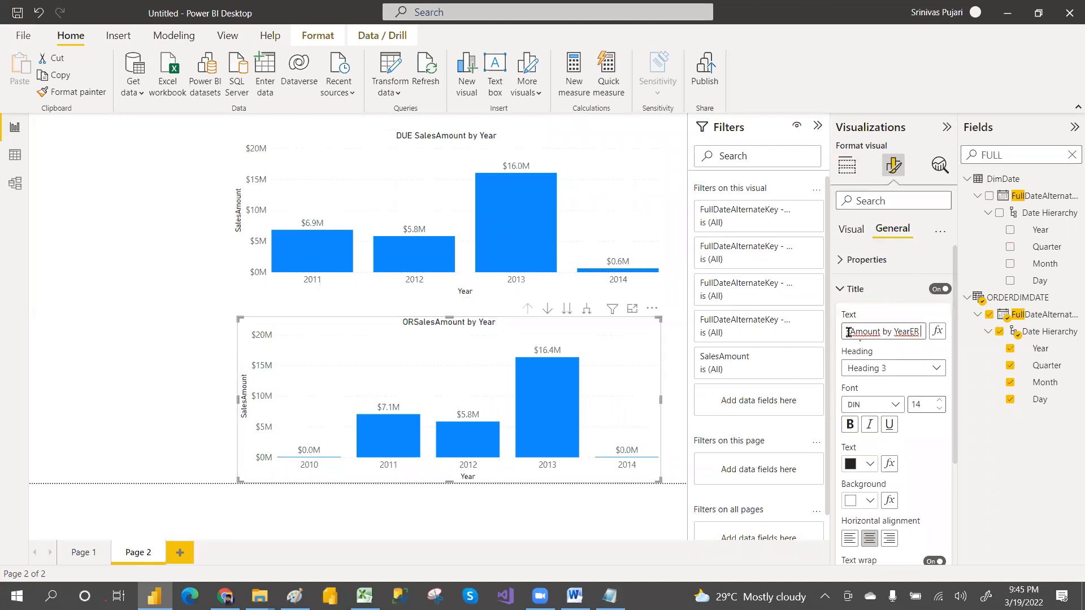
key("BackSpace")
key("Home")
type("DER")
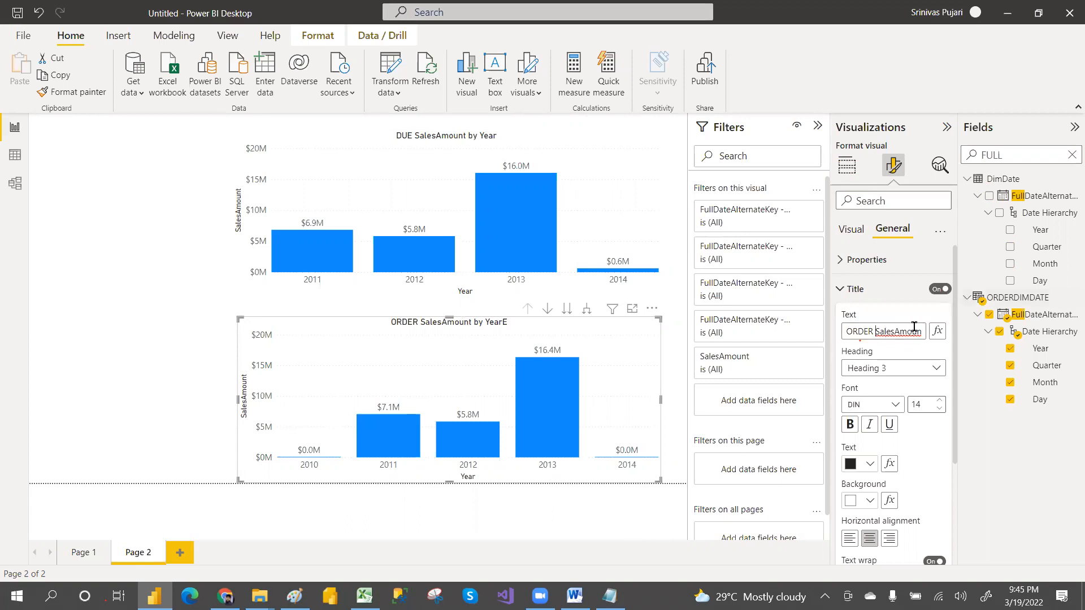
key("Right")
key("Right")
key("Right")
key("Right")
key("Right")
key("Right")
key("Right")
key("Right")
key("Right")
key("Right")
key("Right")
key("Right")
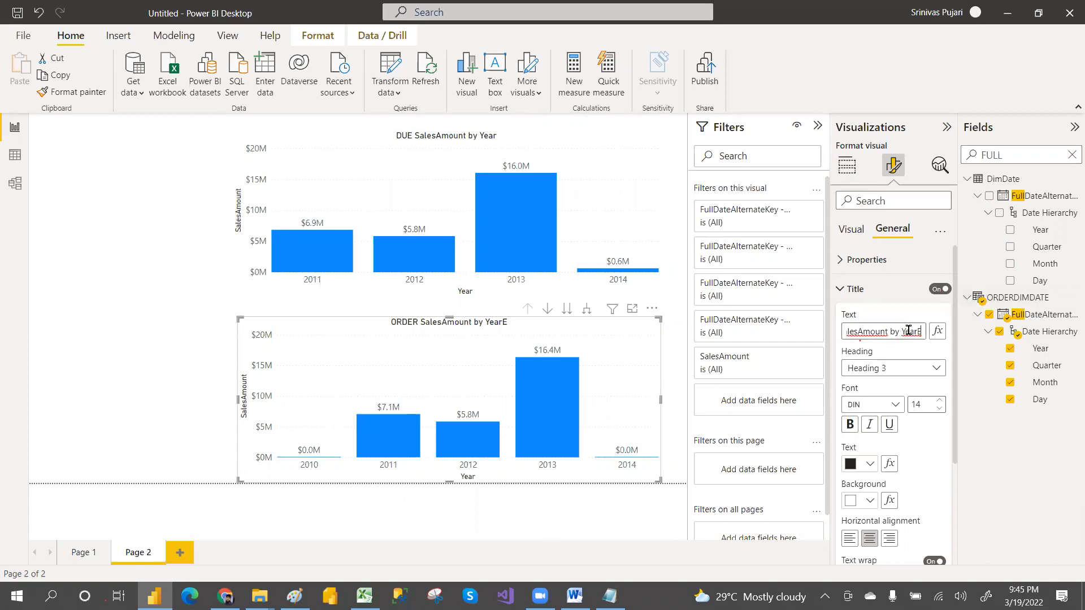
key("BackSpace")
key("Left")
key("Left")
key("Left")
key("Left")
key("Left")
key("Left")
key("Left")
key("Left")
key("Left")
key("Left")
key("Left")
key("Left")
key("Left")
key("Left")
key("Left")
key("Left")
key("Left")
key("Left")
key("Left")
key("Left")
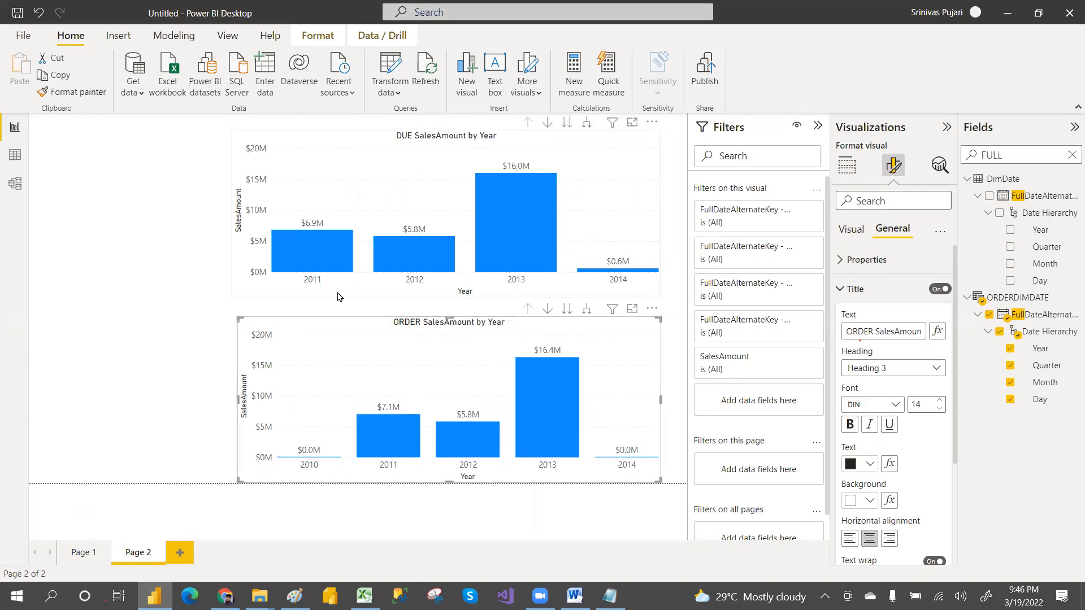
Switch to the DailyClasses_Notes file in Notepad, copy the word USERELATIONSHIP from item 2 and add ":--" after it.
left_click(15, 183)
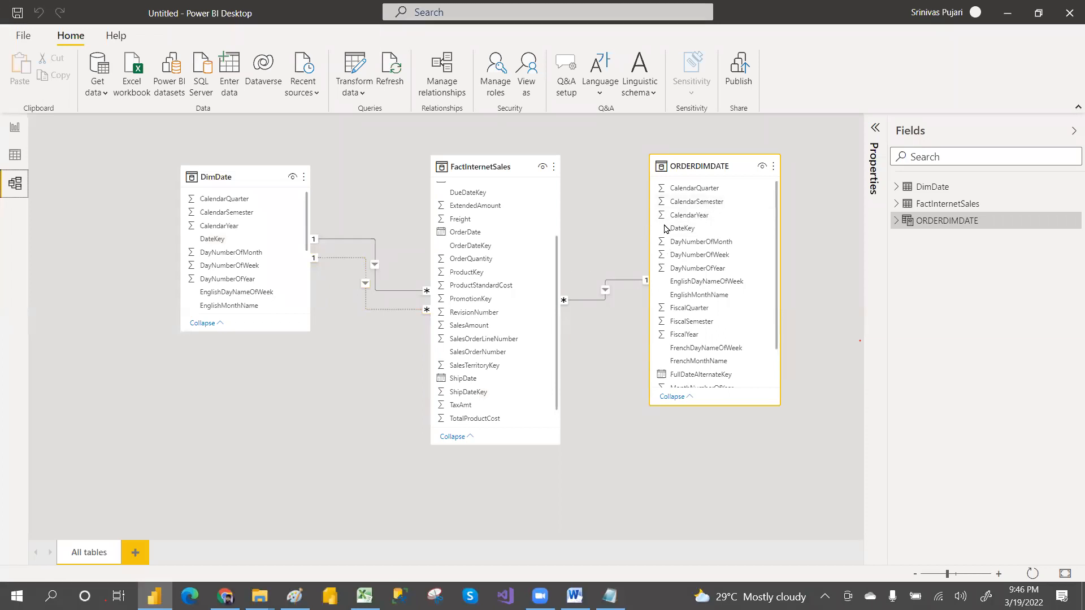
key("alt+Tab")
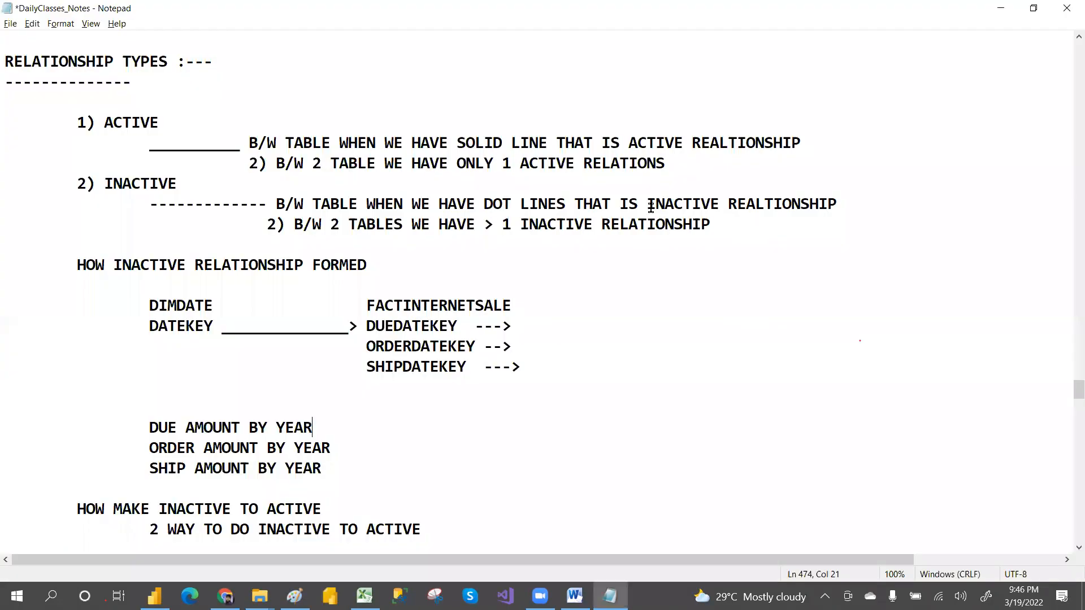
left_click(345, 506)
key("Down")
key("Down")
key("Down")
key("Down")
key("Down")
left_click_drag(214, 509, 386, 507)
key("ctrl+c")
left_click(387, 507)
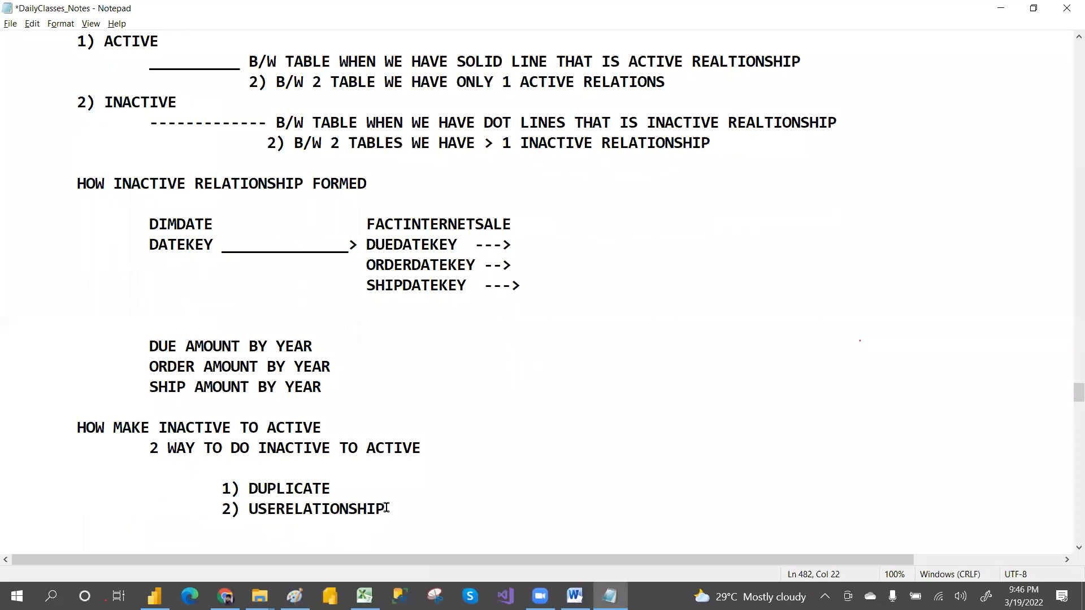
type(":--")
key("Return")
key("alt+Tab")
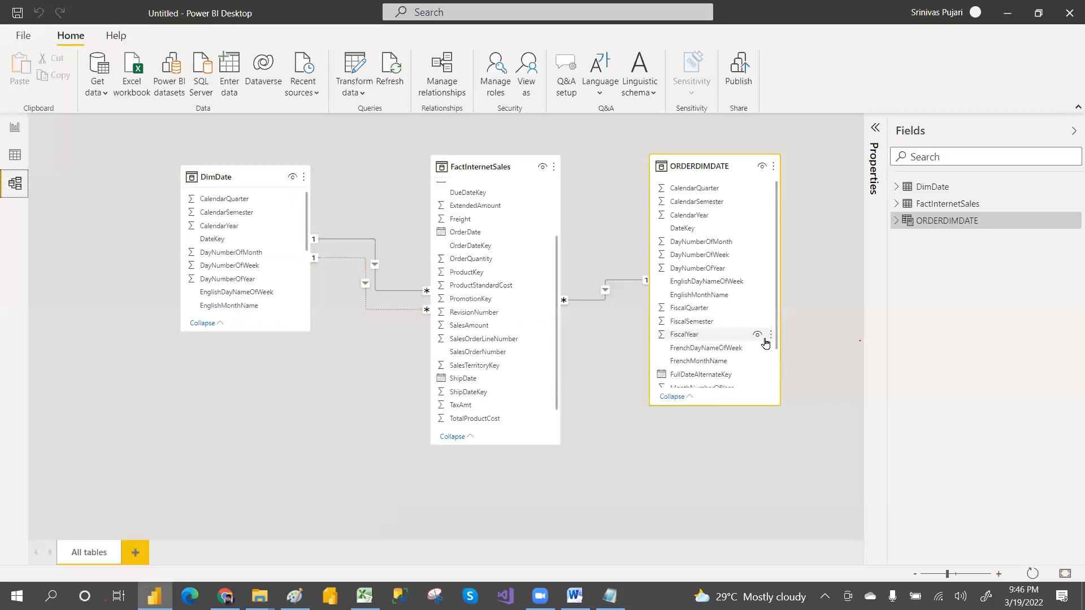
key("alt+Tab")
key("alt+Tab")
key("alt+Tab")
key("alt+Tab")
key("alt+Tab")
key("alt+Tab")
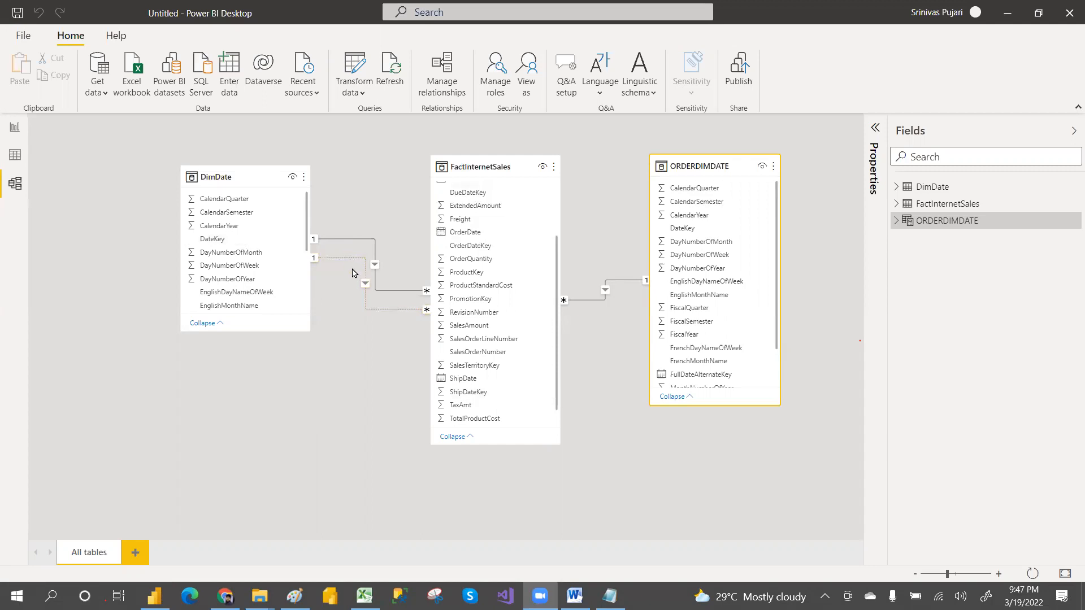
Switch to the Notepad notes and add the indented line "SYNTAX :-- USERELATIONSHIP(COL1,COL2)" below the USERELATIONSHIP item.
left_click(610, 595)
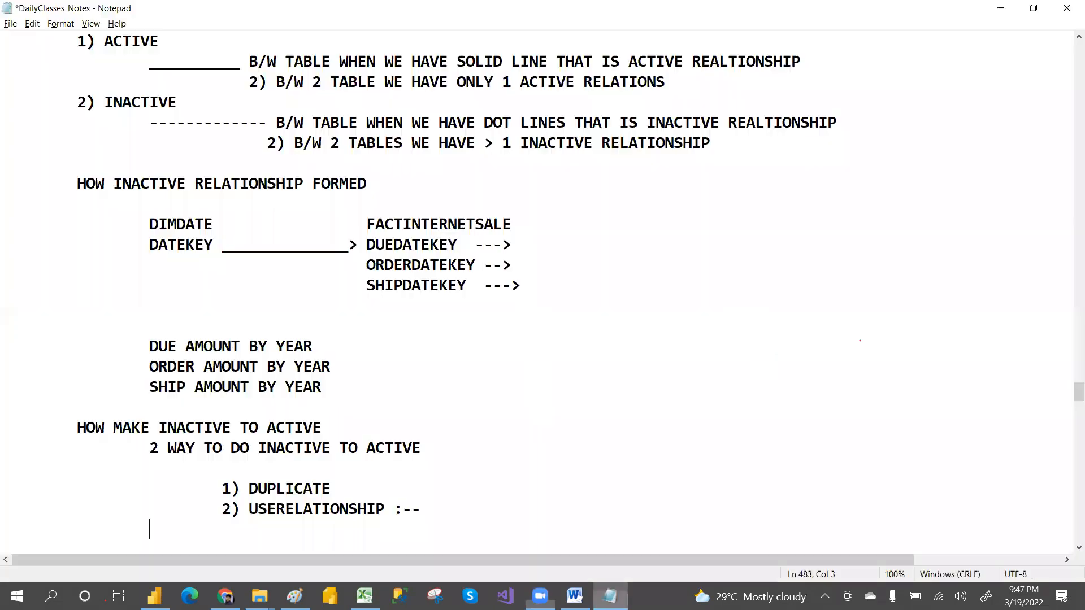
double_click(340, 504)
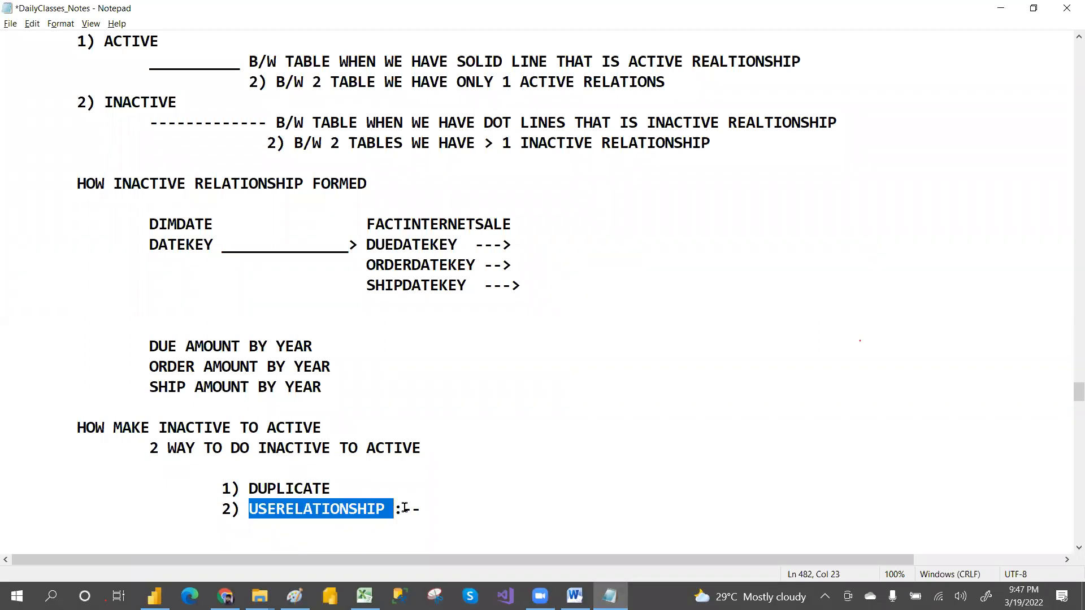
left_click(433, 505)
key("Return")
key("Return")
key("Tab")
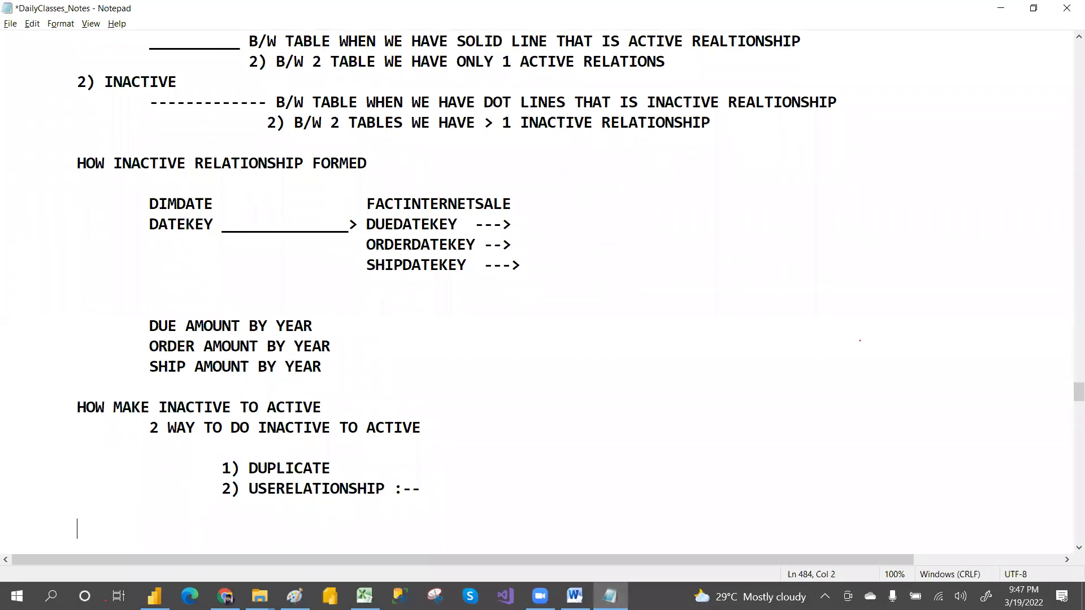
type("SYNTAX :--")
key("ctrl+v")
type("(COL")
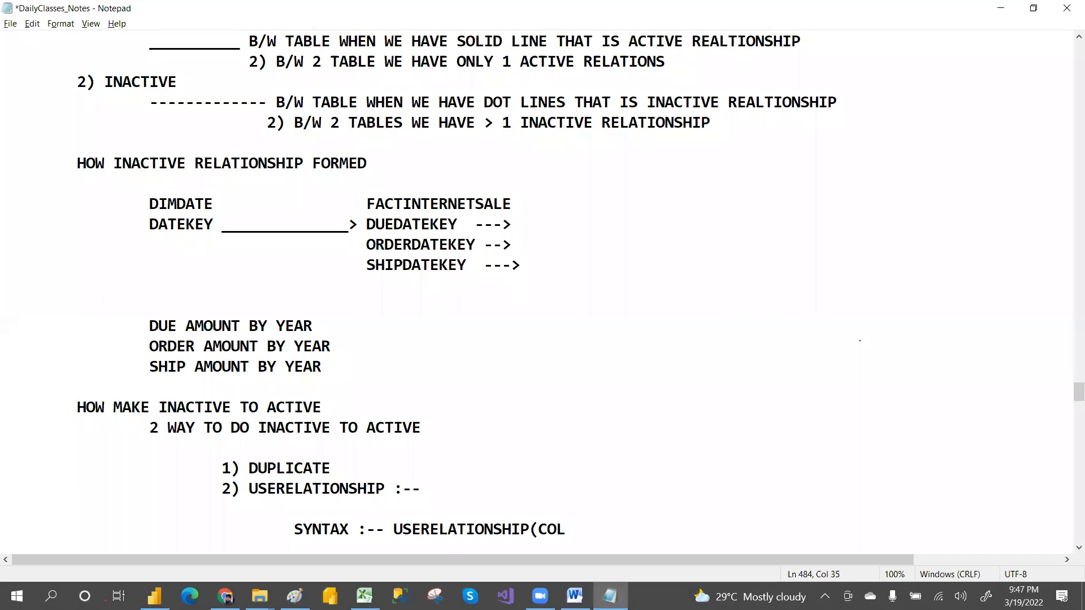
type("1,COL2)")
Copy the expression USERELATIONSHIP(COL1,COL2) from the syntax line onto an indented line two rows below it.
key("Return")
key("Tab")
key("Tab")
key("Tab")
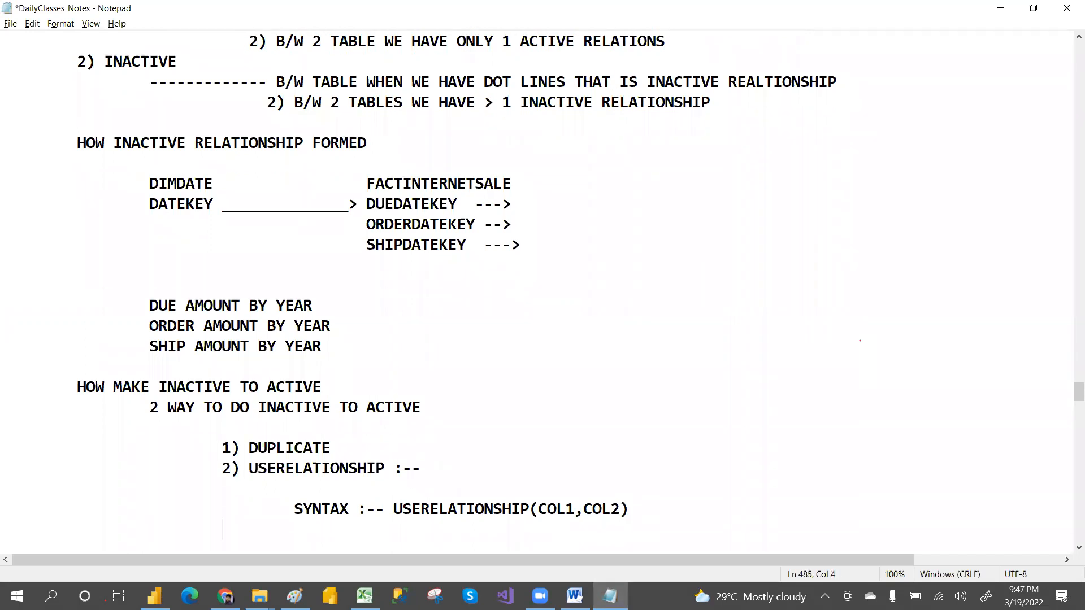
left_click_drag(392, 509, 639, 509)
key("ctrl+c")
key("Down")
key("Return")
key("Tab")
key("Tab")
key("Tab")
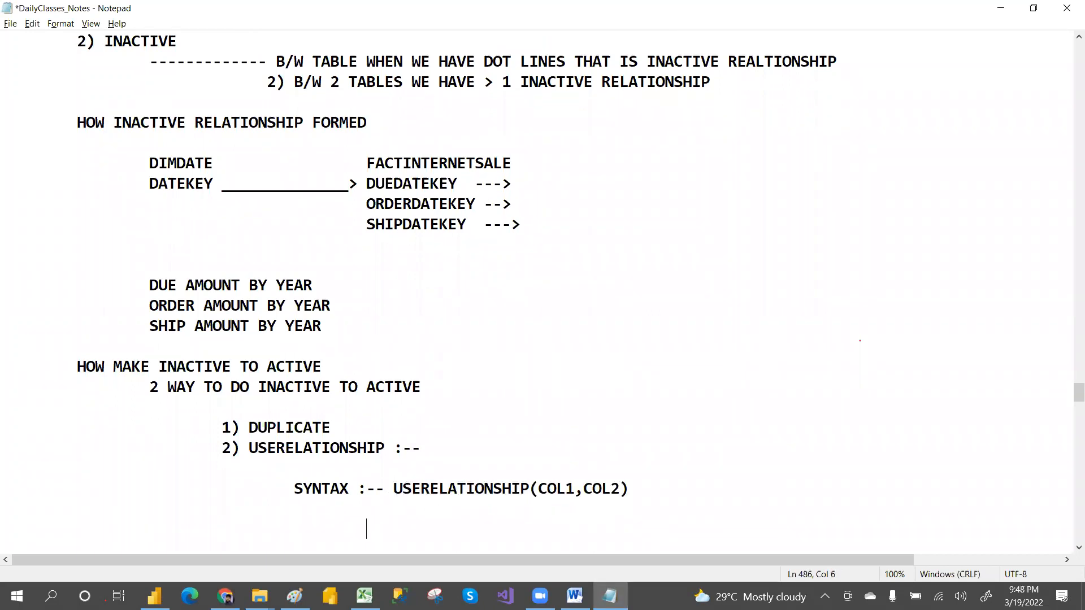
key("ctrl+v")
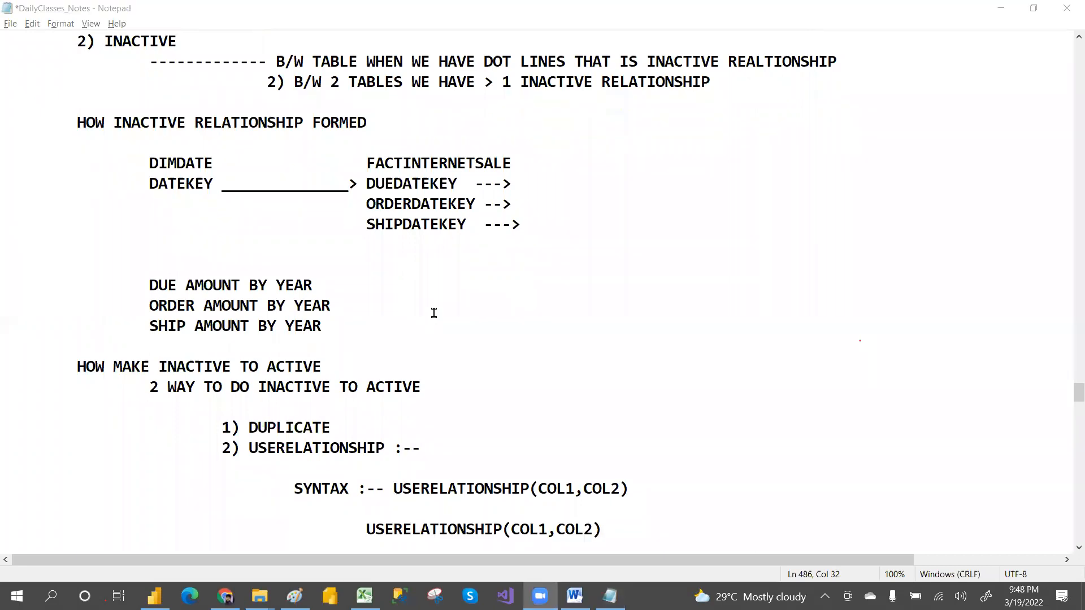
Replace COL1 in the lower USERELATIONSHIP expression with DIMDATE[DATEKEY].
key("alt+Tab")
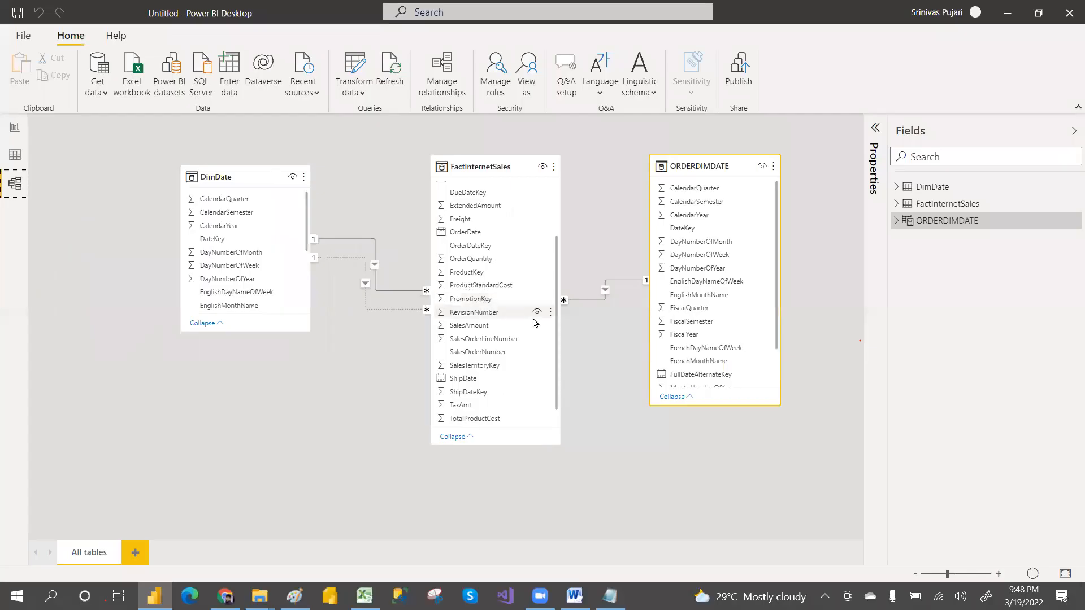
key("alt+Tab")
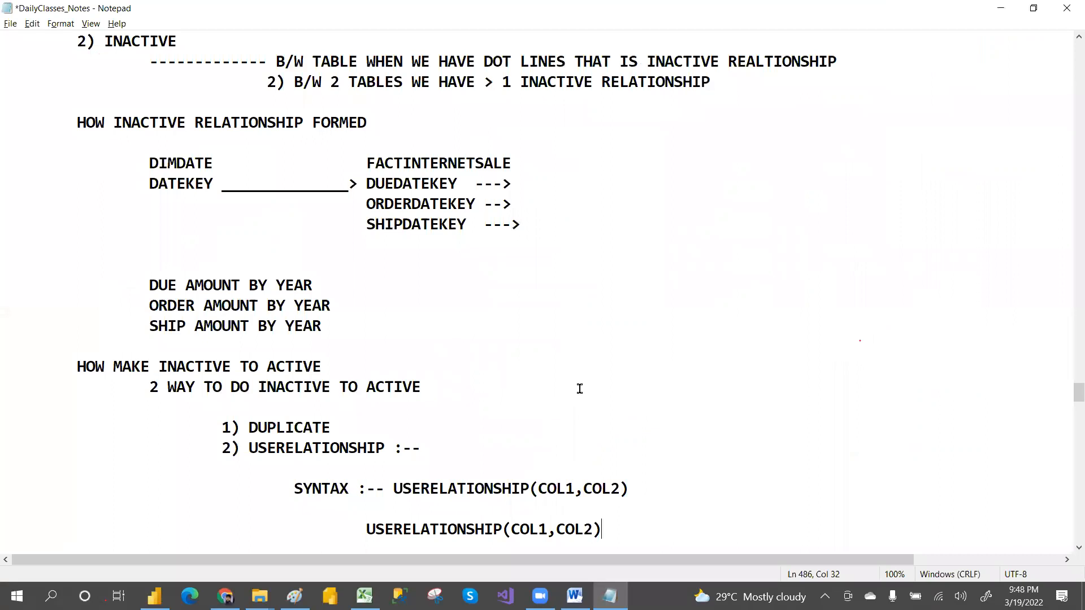
left_click(547, 529)
key("BackSpace")
key("BackSpace")
key("BackSpace")
key("BackSpace")
type("DIMD")
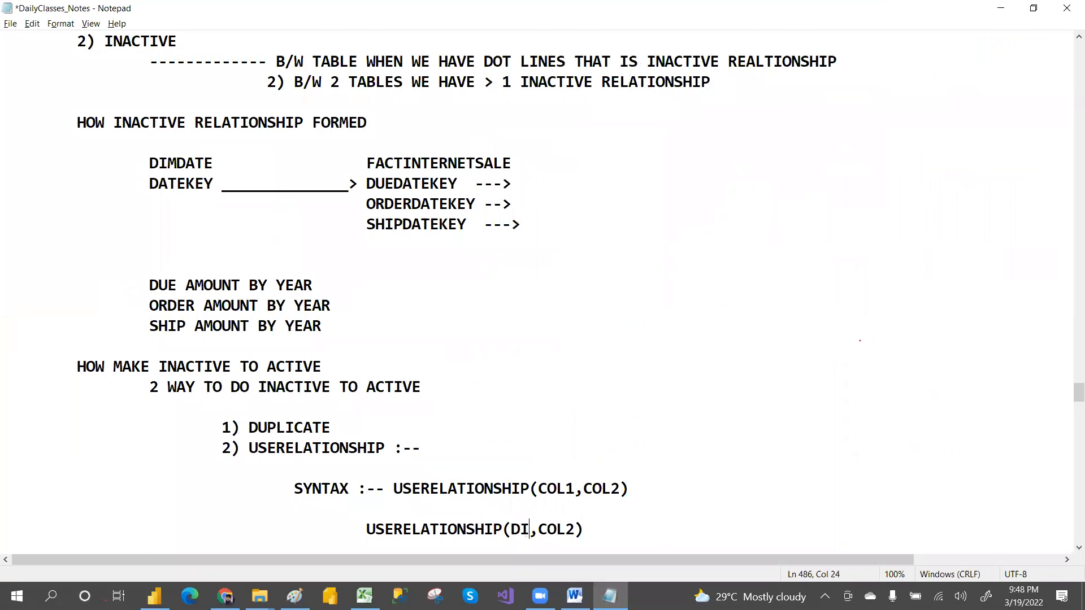
type("ATE")
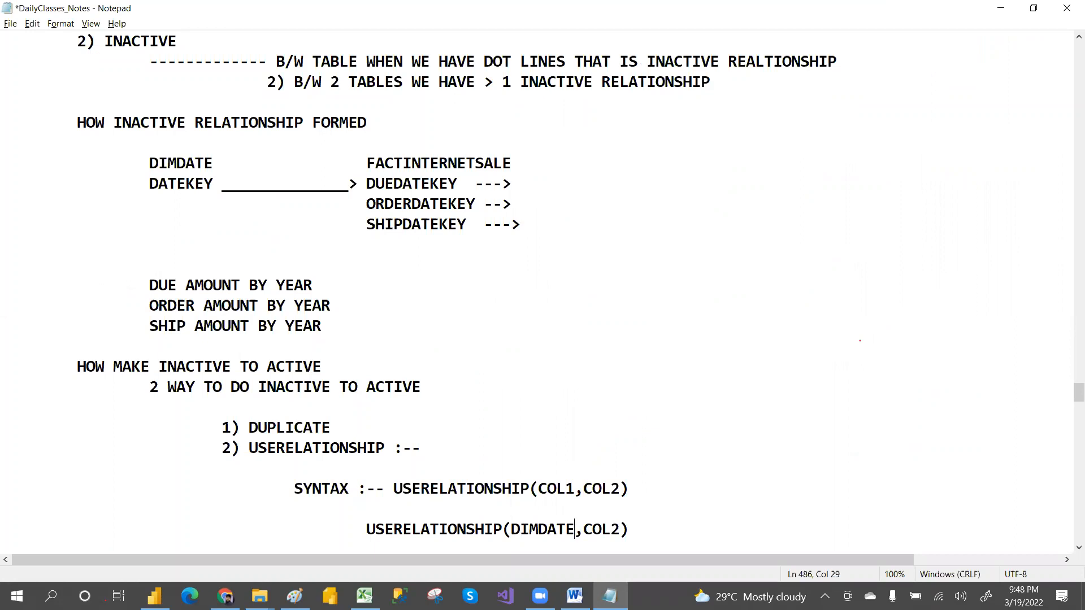
type("[DATEKEY")
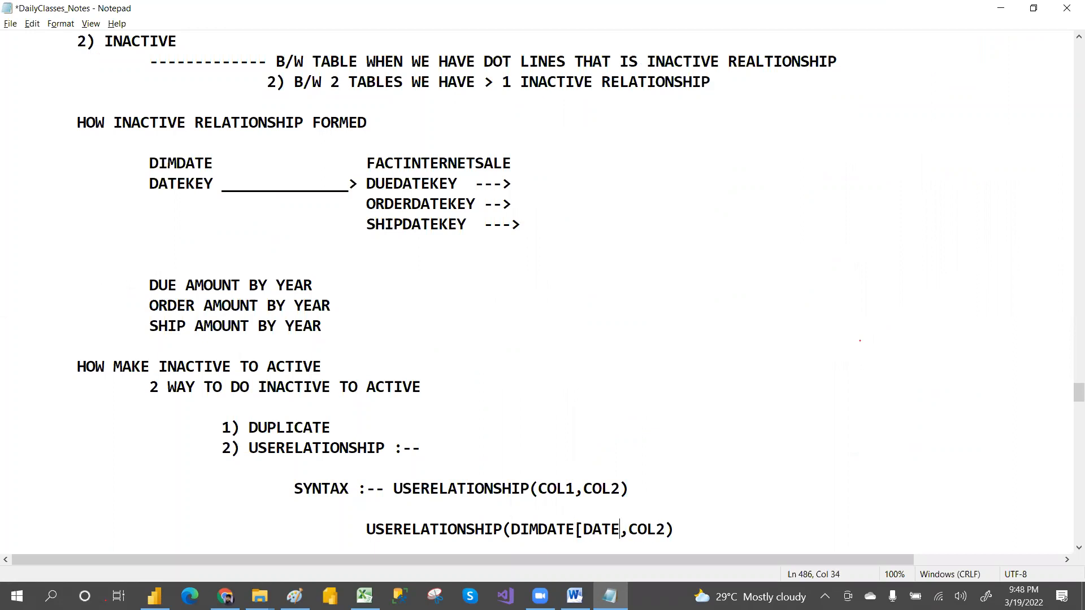
type("]")
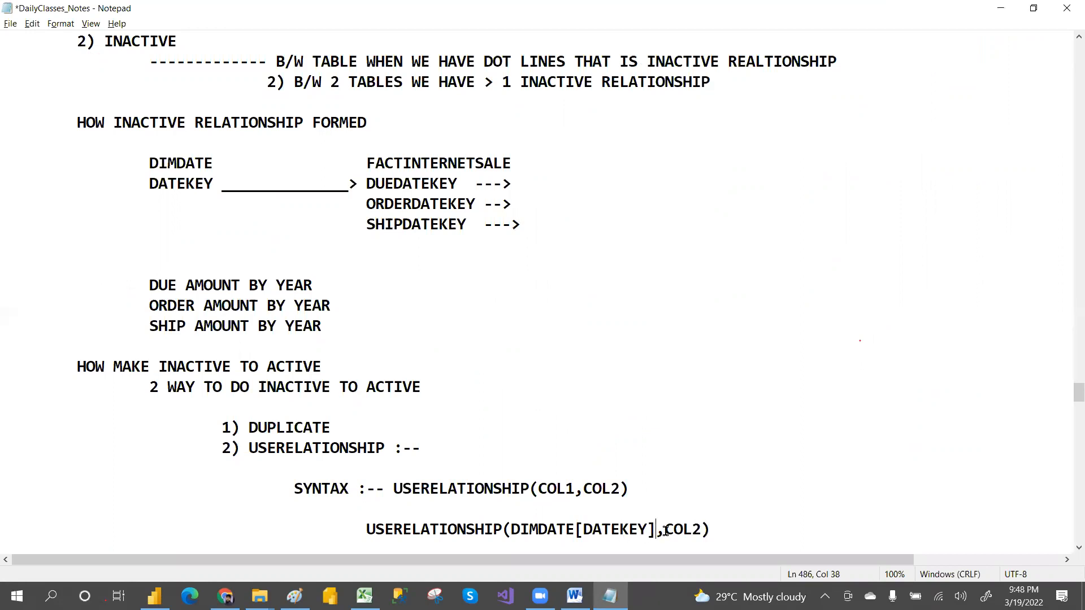
Replace COL2 in the lower USERELATIONSHIP expression with FACTINTERNETSALE[SHIPDATE].
left_click_drag(666, 531, 696, 530)
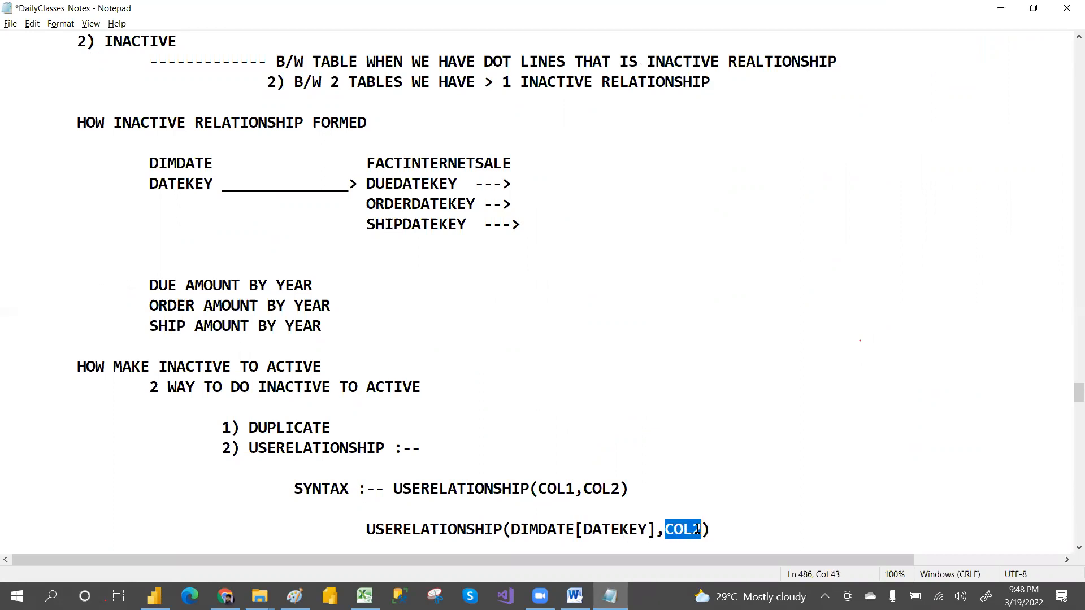
type("FAT")
key("BackSpace")
type("CTINTERNETSALE")
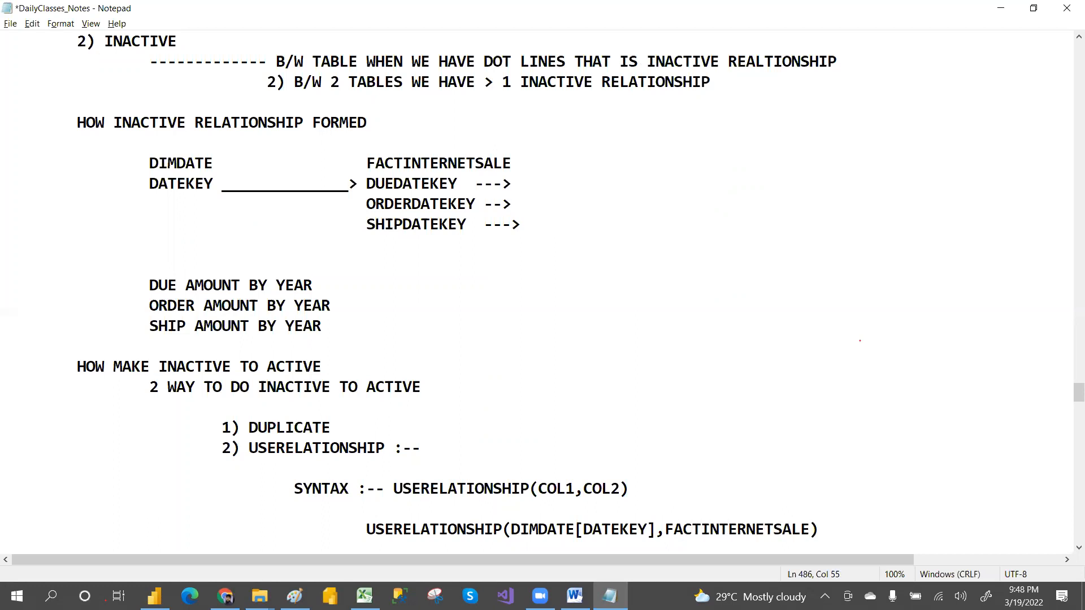
type("[SHIPDATE]")
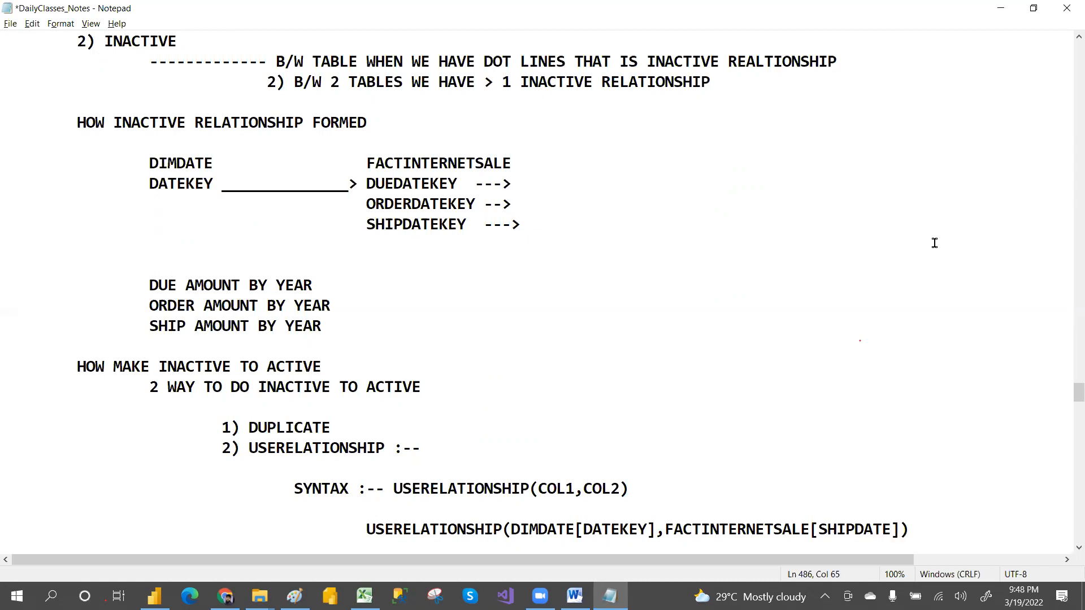
left_click(820, 43)
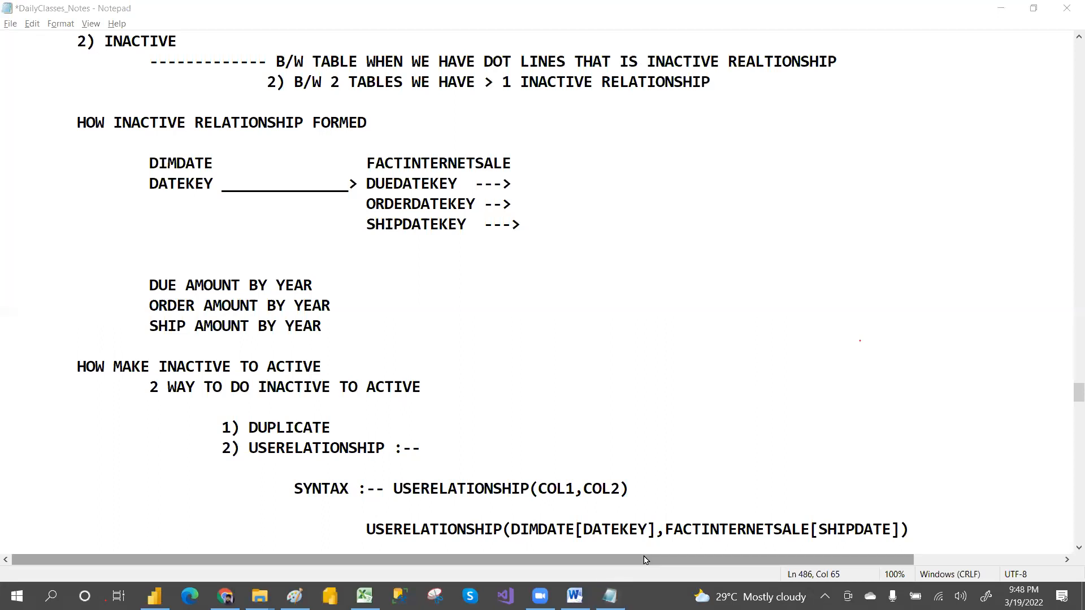
Add SUM(SALESAMOUNT) on the empty line between the syntax line and the USERELATIONSHIP(DIMDATE[DATEKEY],FACTINTERNETSALE[SHIPDATE]) line.
left_click_drag(365, 533, 908, 527)
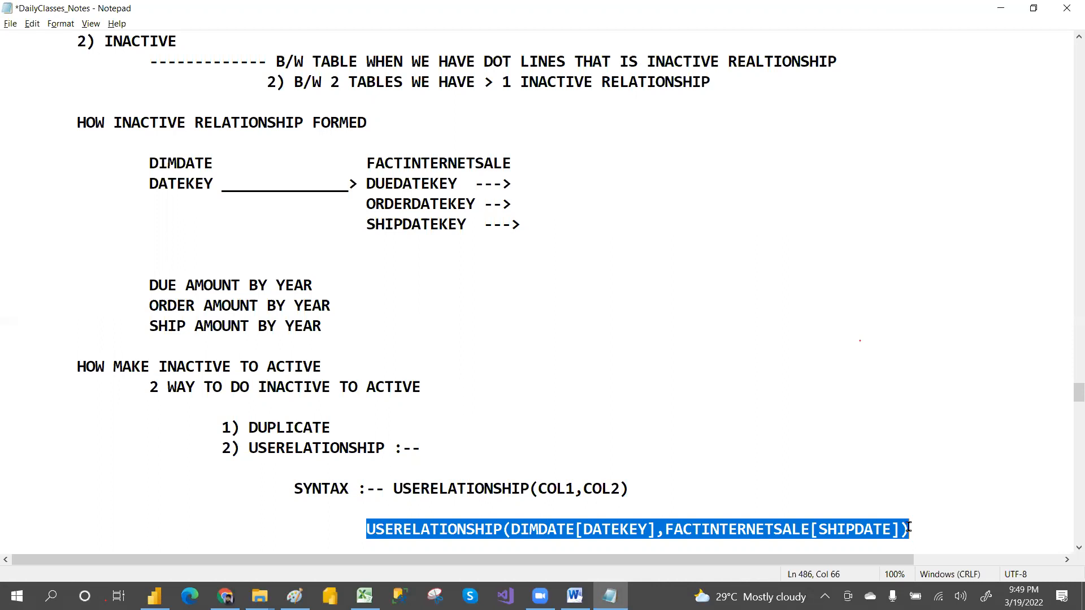
left_click(401, 509)
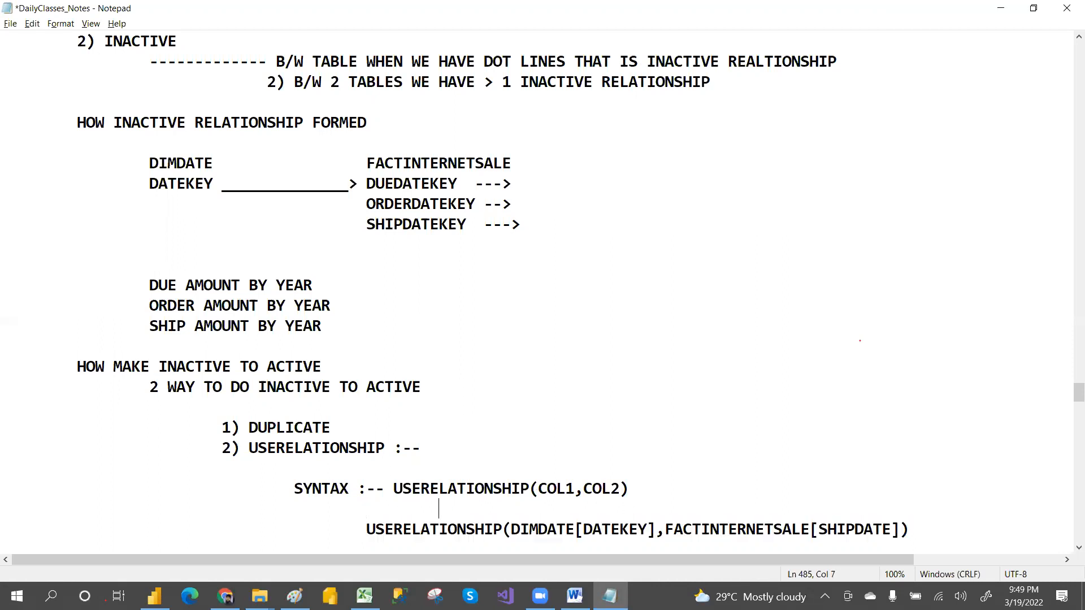
type("SUM(SALESAMOUNT)")
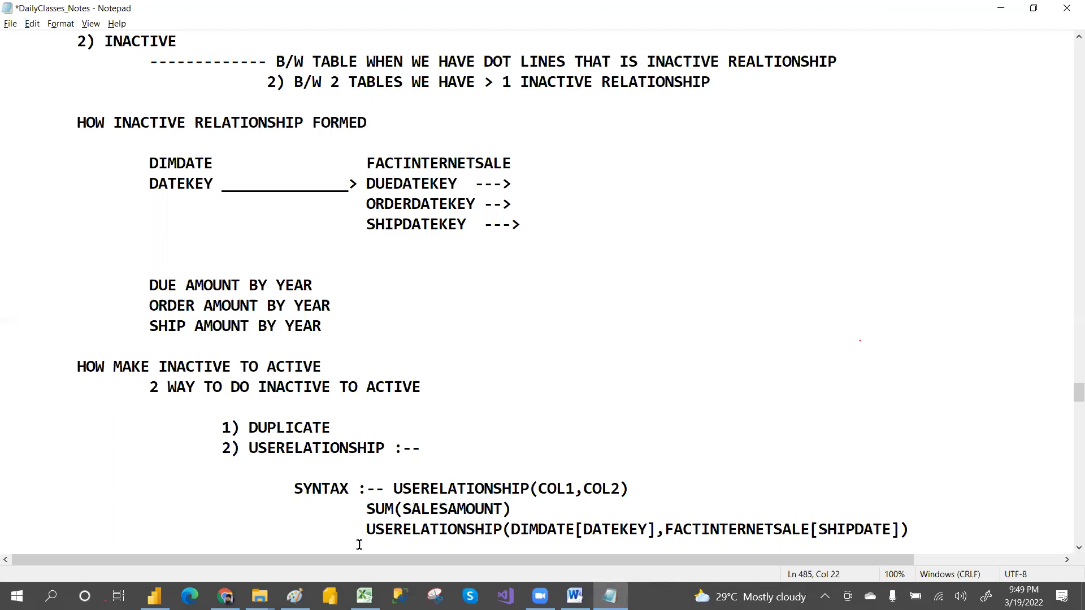
left_click_drag(365, 509, 514, 509)
left_click_drag(341, 530, 703, 531)
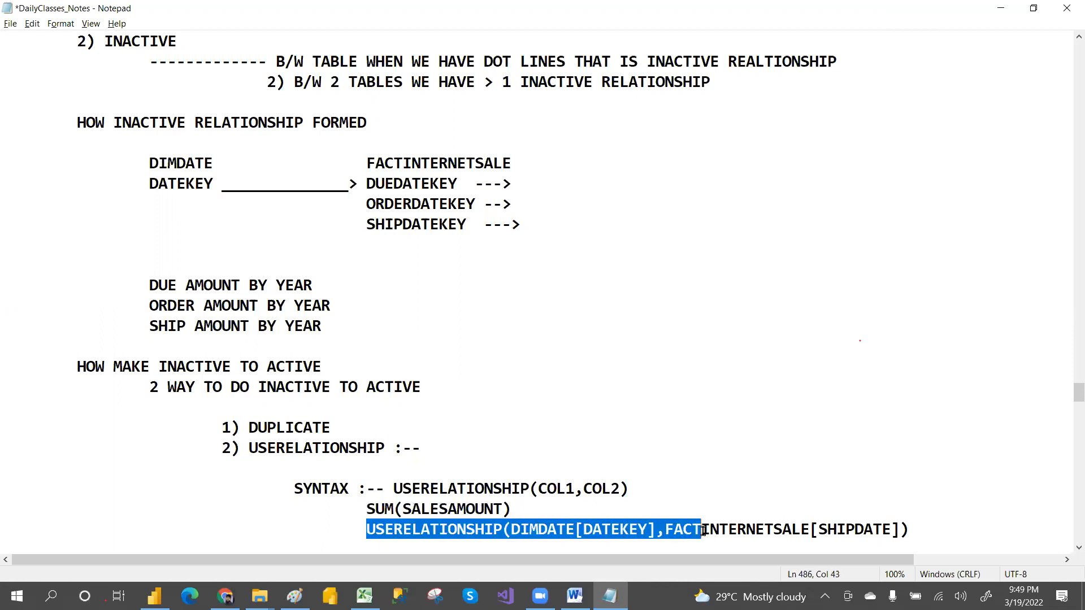
left_click(547, 516)
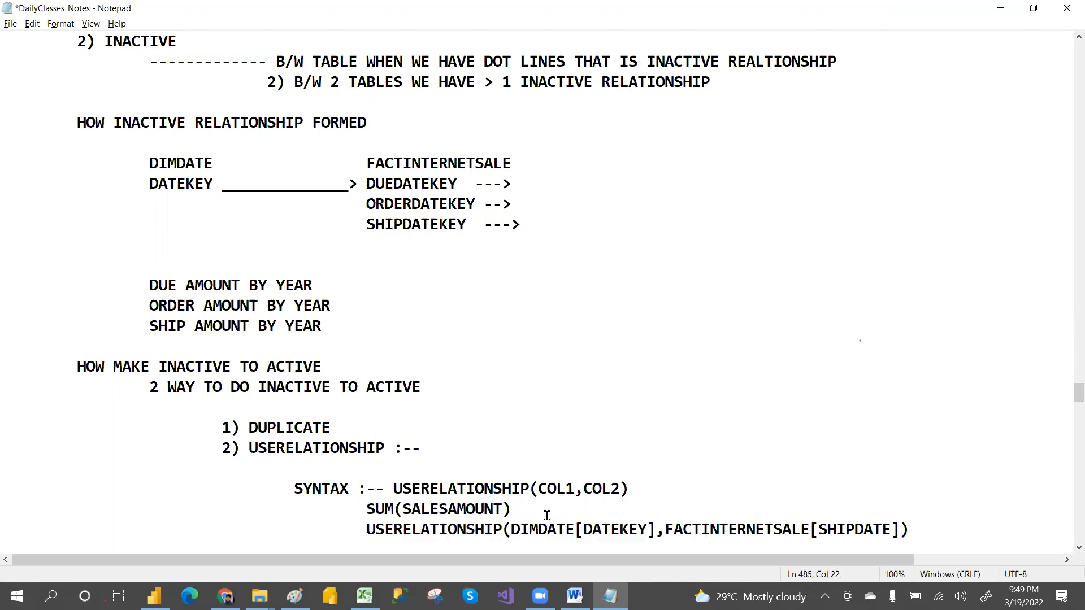
Put CALCULATE( directly before SUM(SALESAMOUNT) without a gap and end that line with a comma.
left_click(328, 510)
type("CALCULATE(")
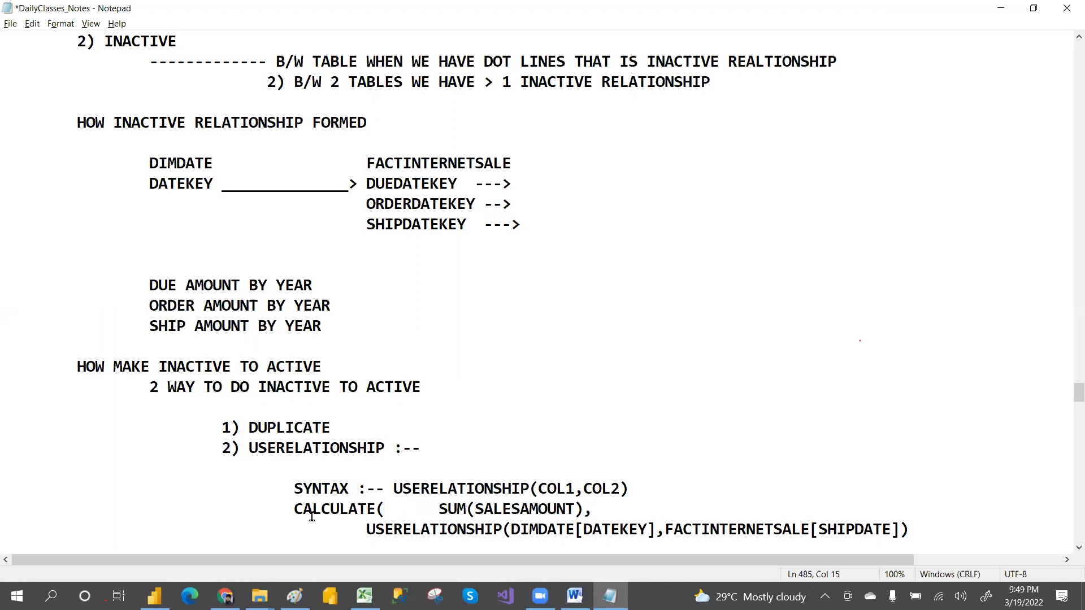
key("Delete")
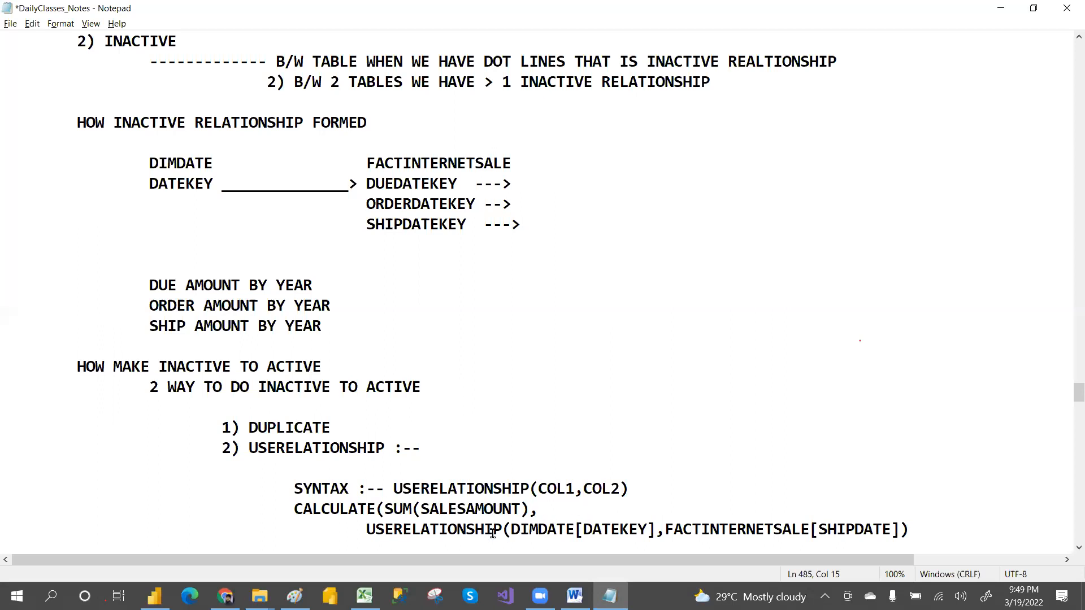
left_click_drag(377, 509, 548, 509)
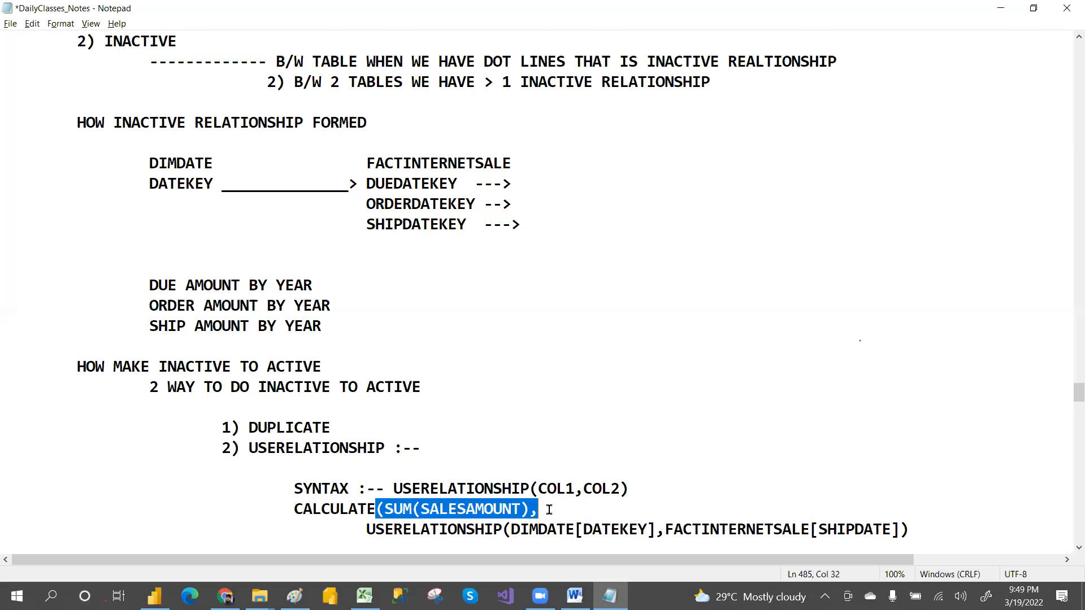
left_click_drag(366, 529, 907, 530)
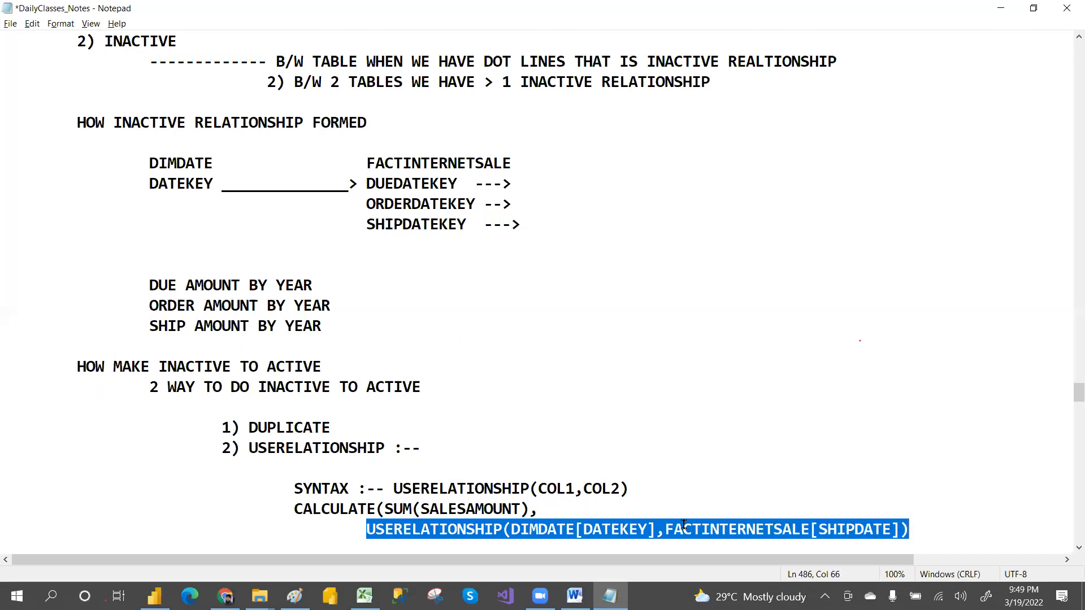
Close the CALCULATE expression with a ")" on a new indented line below the USERELATIONSHIP line.
left_click(927, 528)
key("Return")
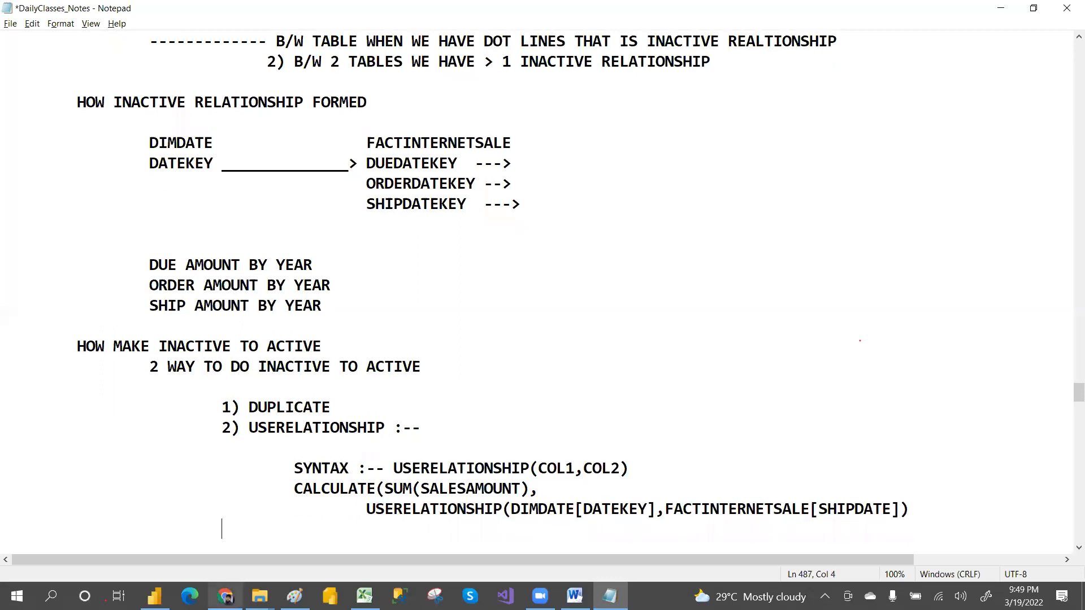
key("Tab")
key("Tab")
mouse_move(259, 592)
type(")")
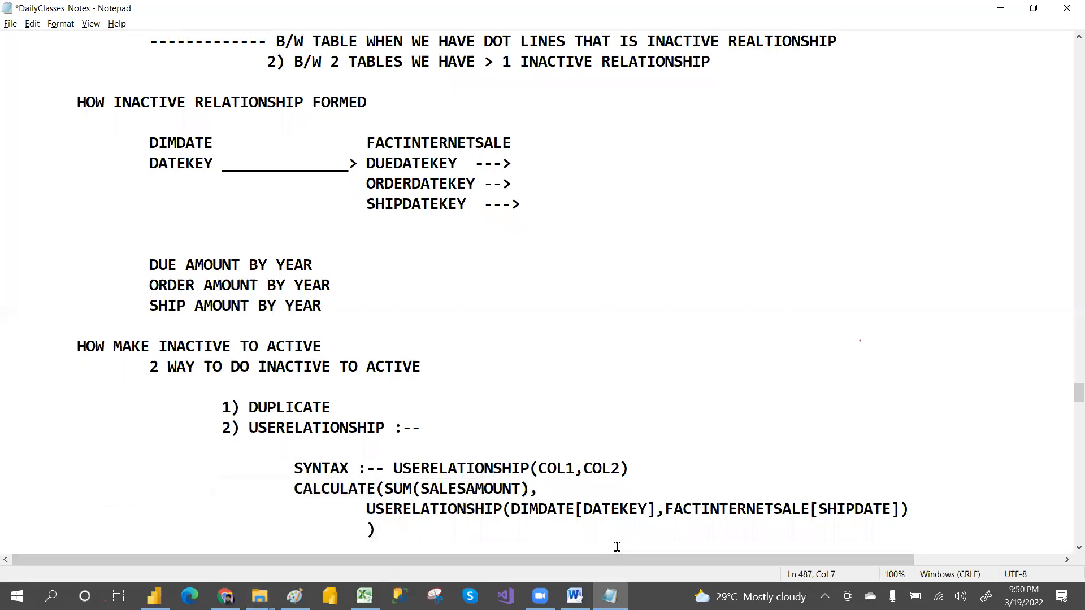
Go over the CALCULATE arguments: the SUM(SALESAMOUNT) part and the two columns inside USERELATIONSHIP.
left_click_drag(366, 509, 908, 507)
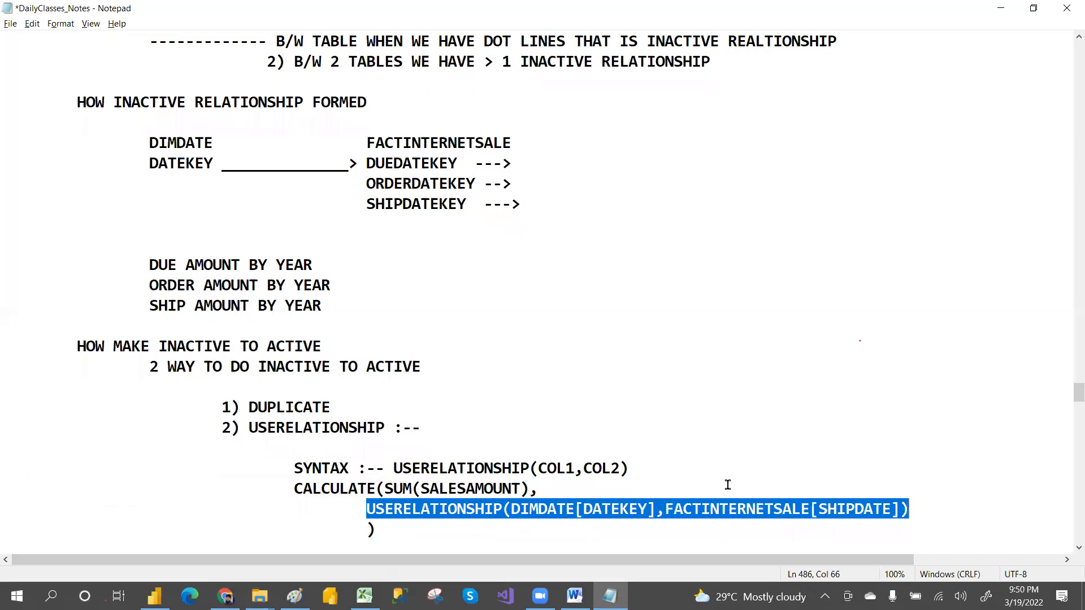
left_click_drag(386, 489, 532, 493)
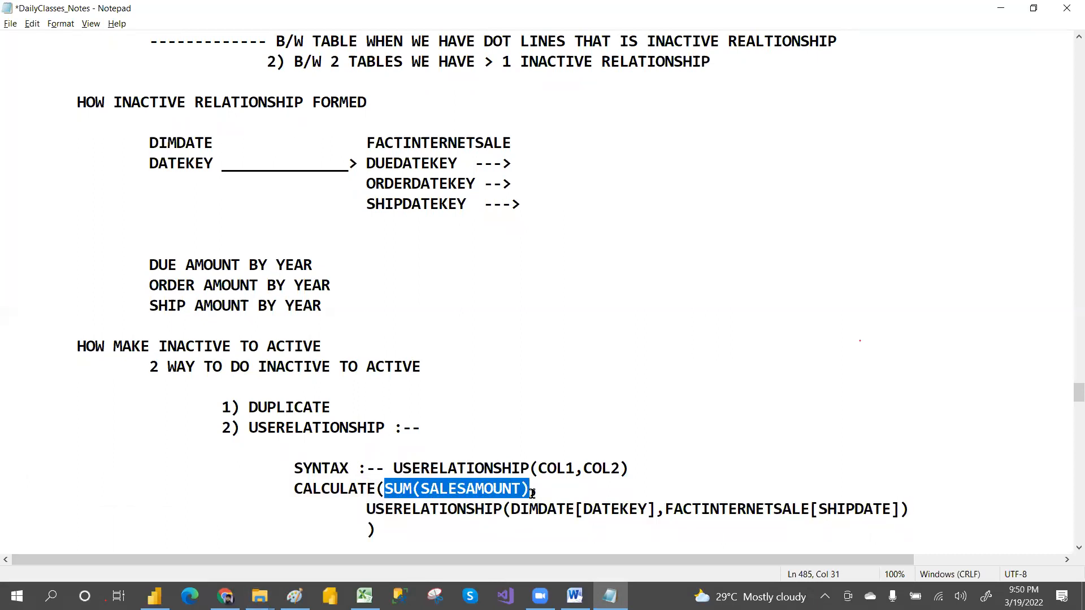
left_click_drag(365, 504, 915, 506)
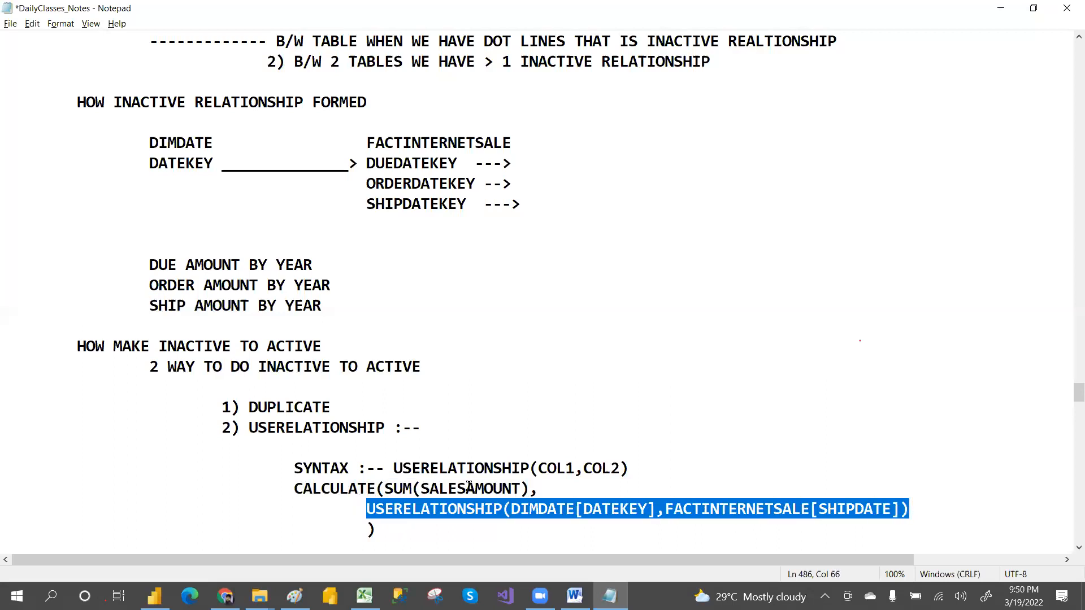
left_click(660, 509)
left_click_drag(663, 509, 897, 506)
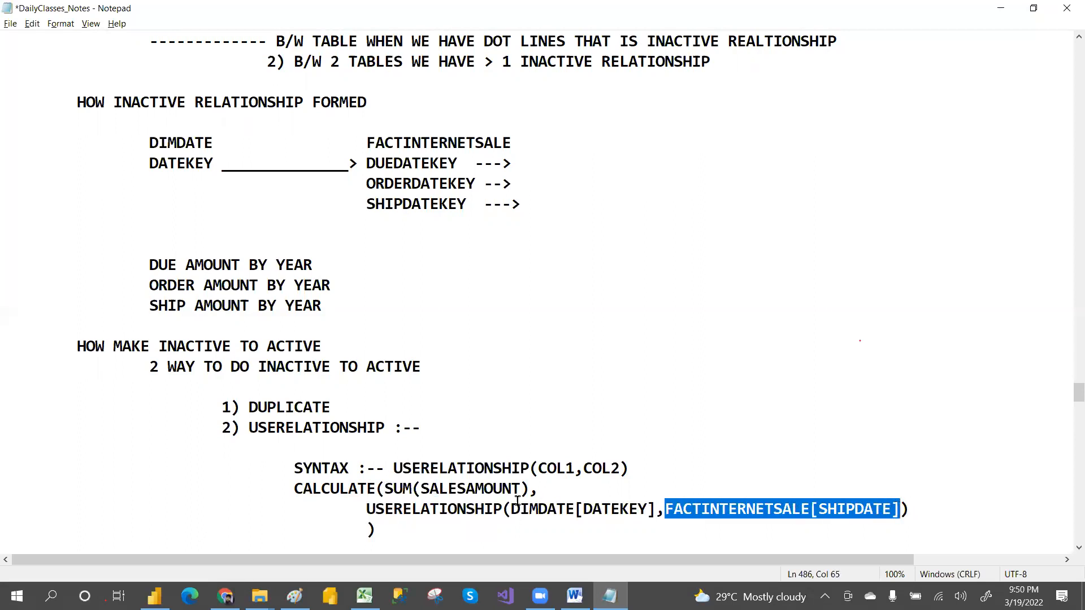
left_click_drag(507, 509, 656, 509)
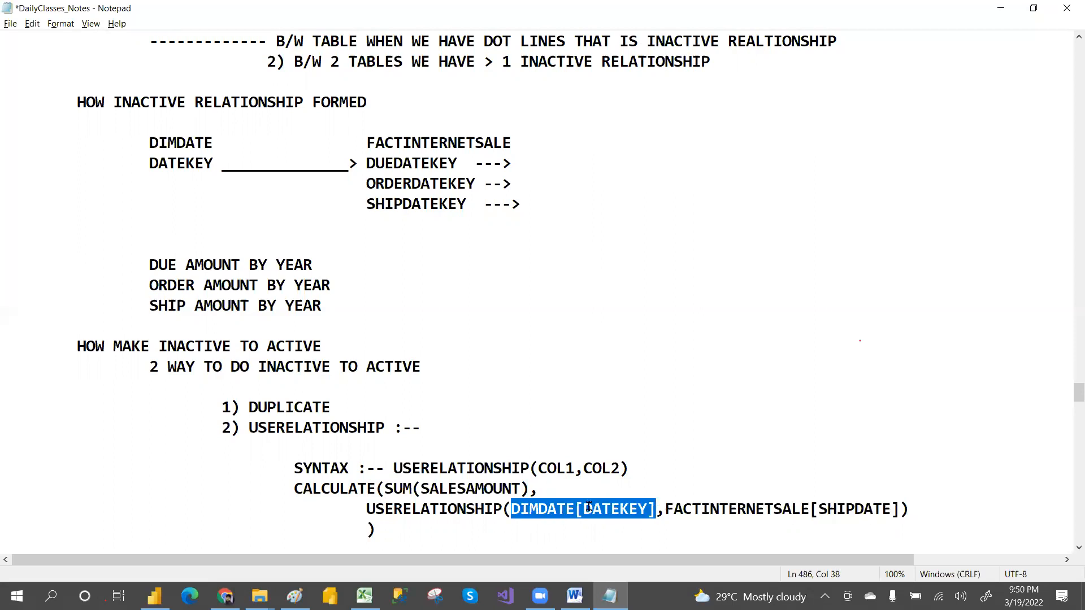
left_click_drag(384, 489, 529, 489)
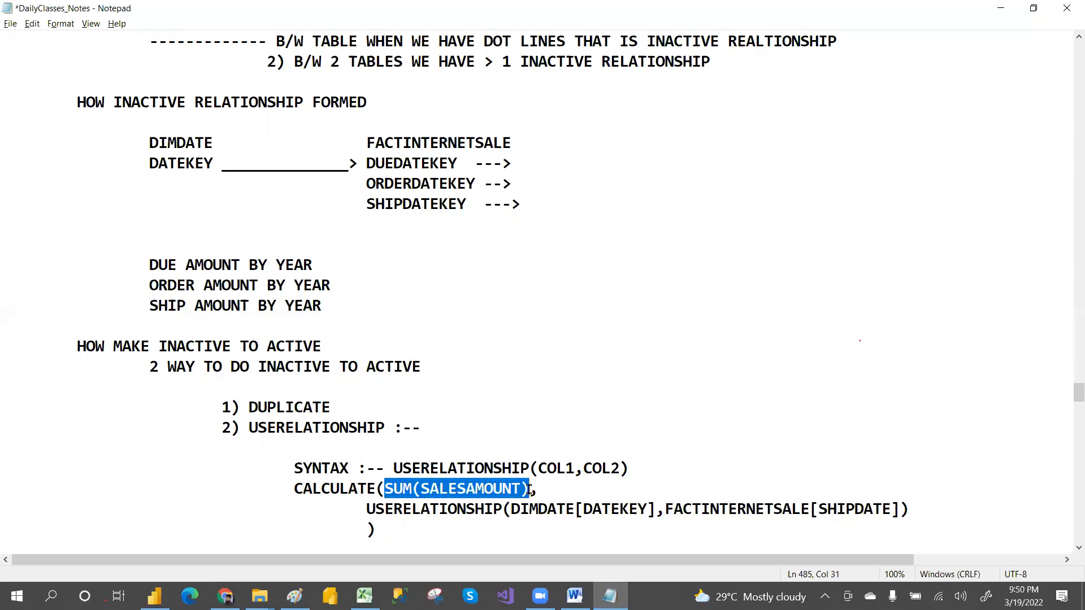
Name the CALCULATE expression by adding "SHIP AMOUNT" and an equals sign in front of it.
left_click(221, 496)
type("SHO")
key("BackSpace")
type("IP AMOUNT")
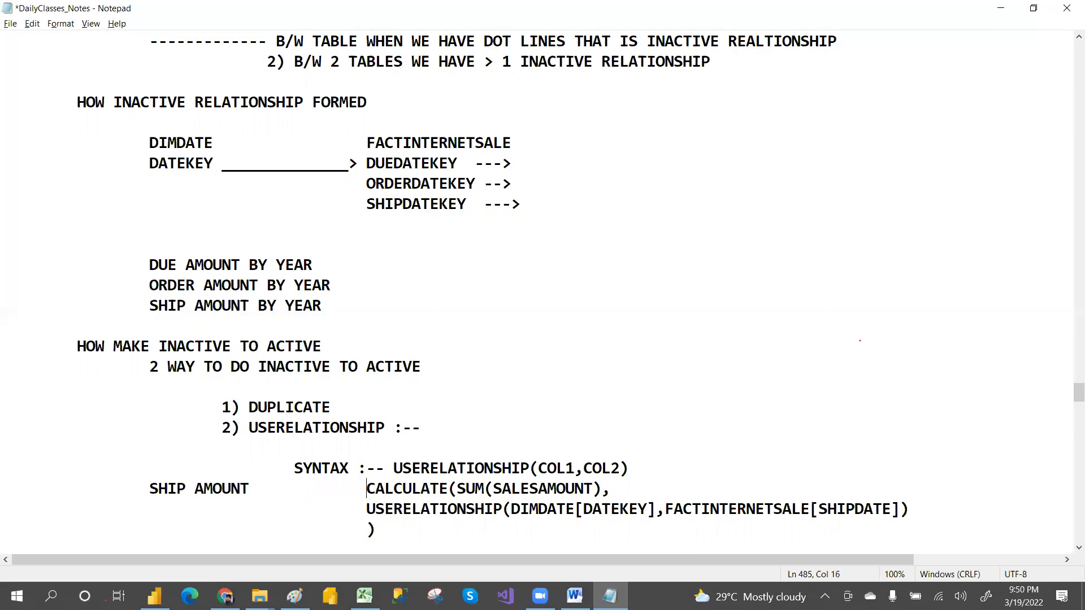
key("BackSpace")
type("-")
key("BackSpace")
type("=")
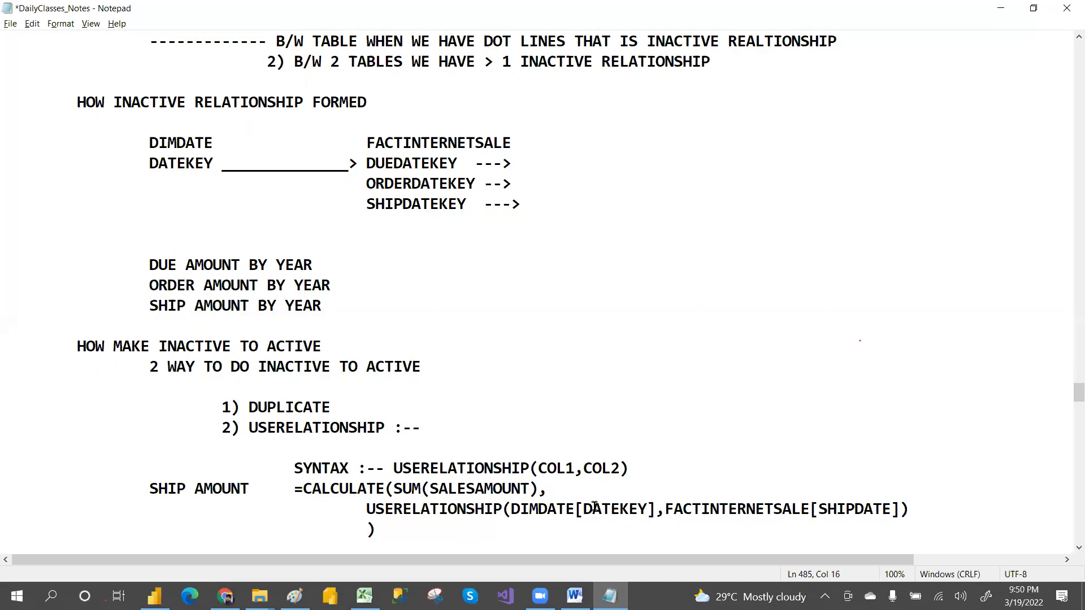
Review the completed SHIP AMOUNT formula, from its sum and relationship arguments to its name.
left_click_drag(394, 489, 537, 490)
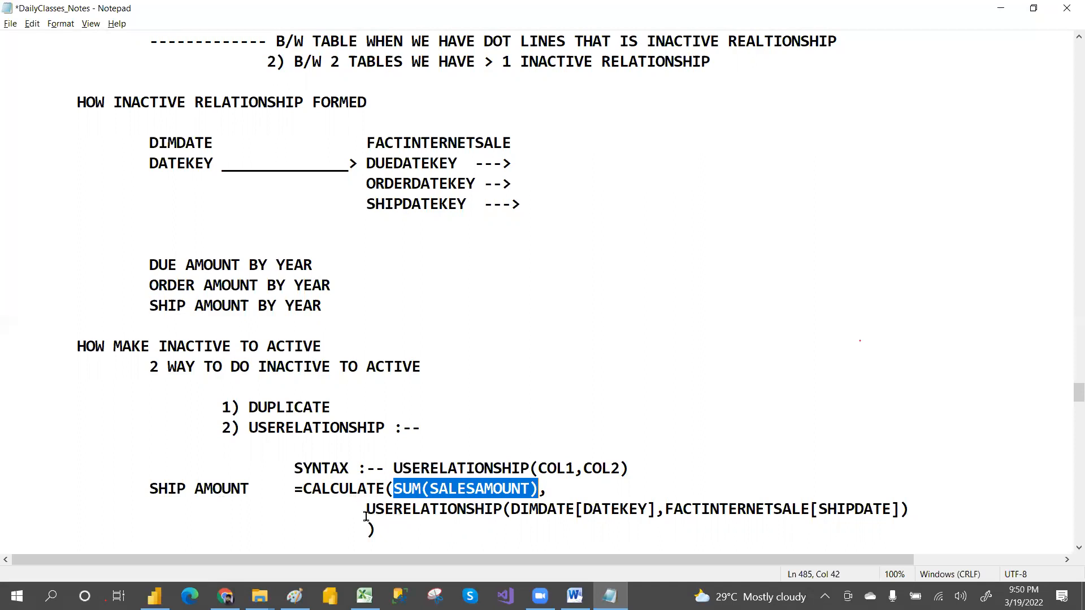
left_click_drag(366, 509, 665, 509)
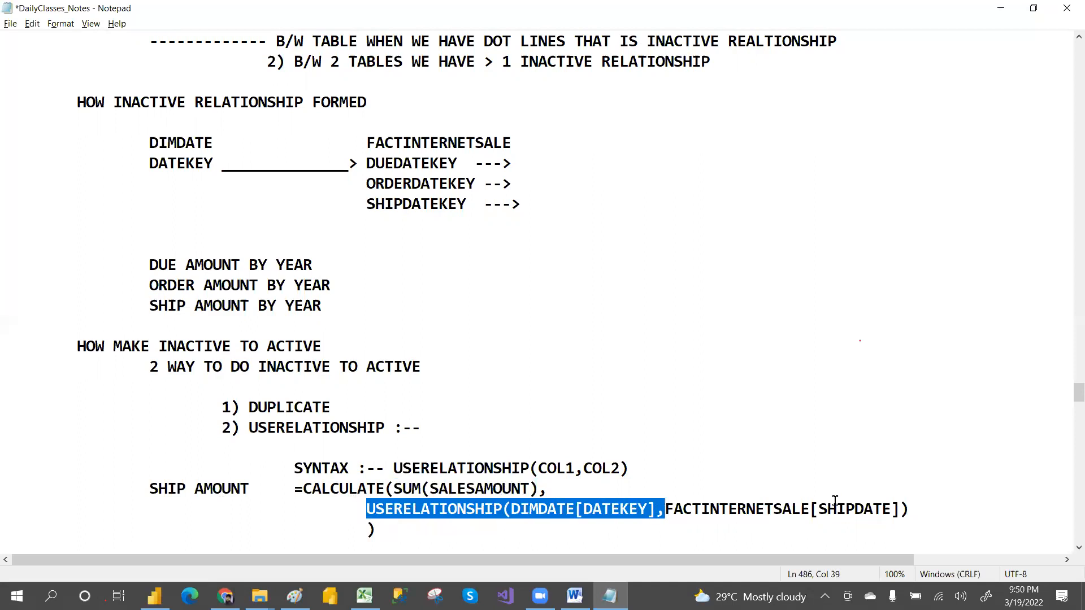
left_click_drag(900, 510, 525, 487)
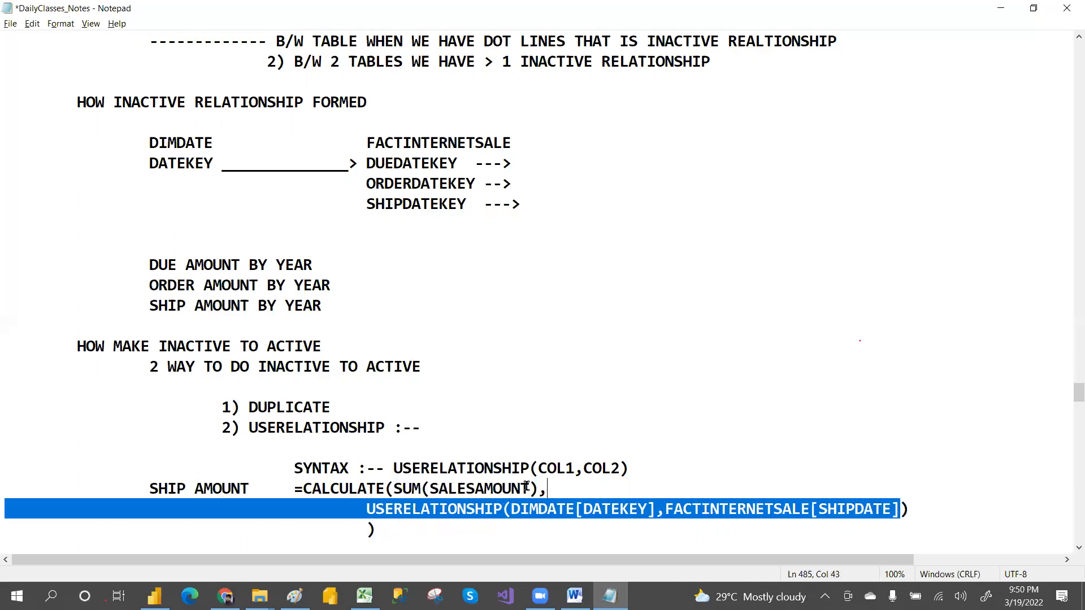
left_click_drag(394, 488, 539, 488)
left_click_drag(159, 490, 280, 488)
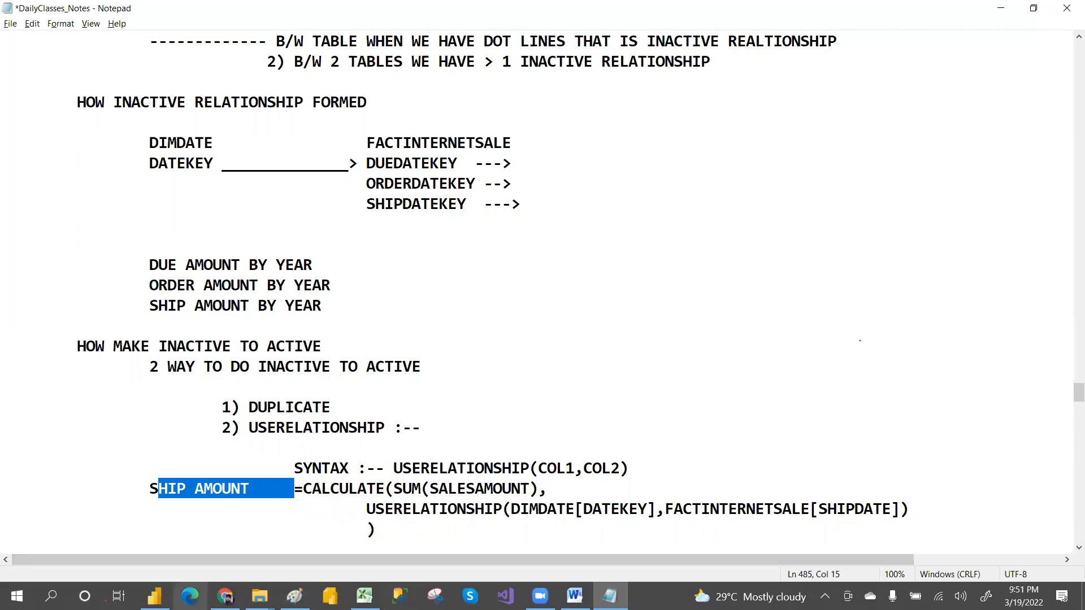
Switch to Power BI Desktop and return to the report view with the DUE and ORDER SalesAmount charts.
mouse_move(154, 596)
left_click(157, 537)
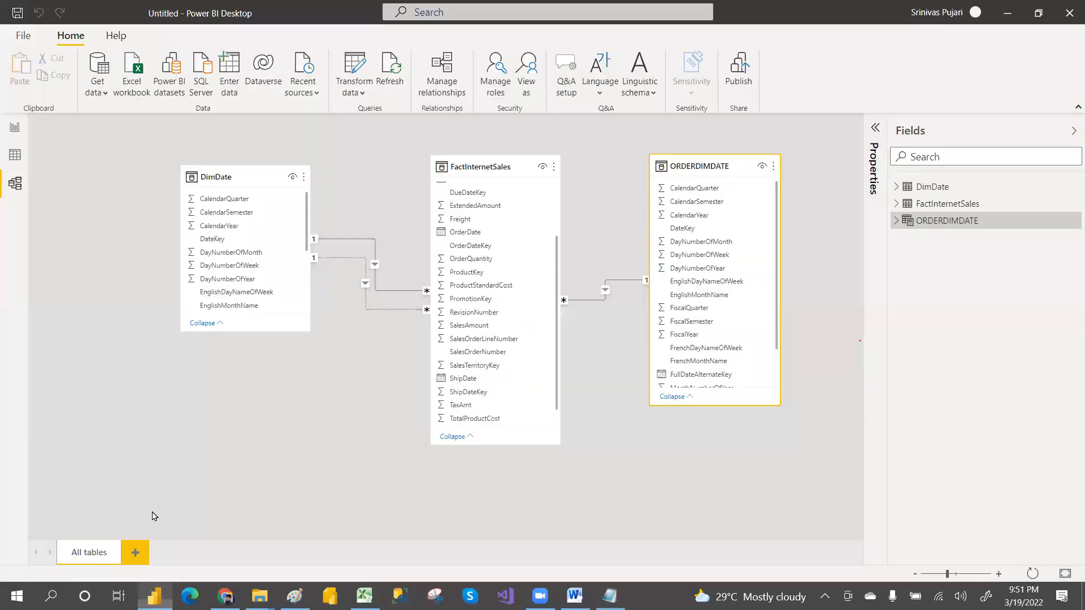
left_click(15, 128)
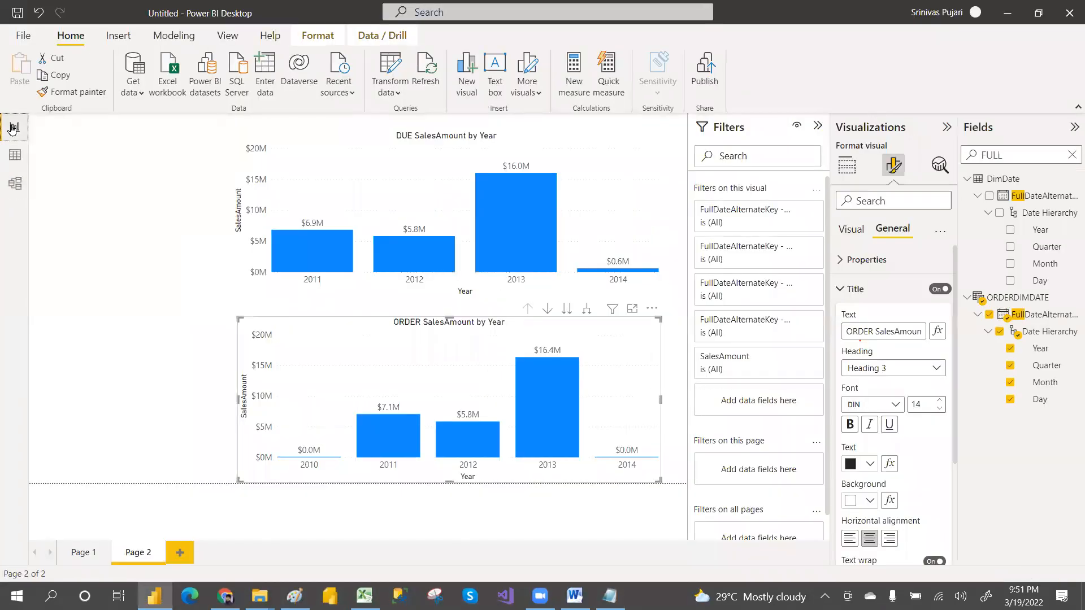
Create a new measure and name it SHIP AMOUNT.
left_click(574, 76)
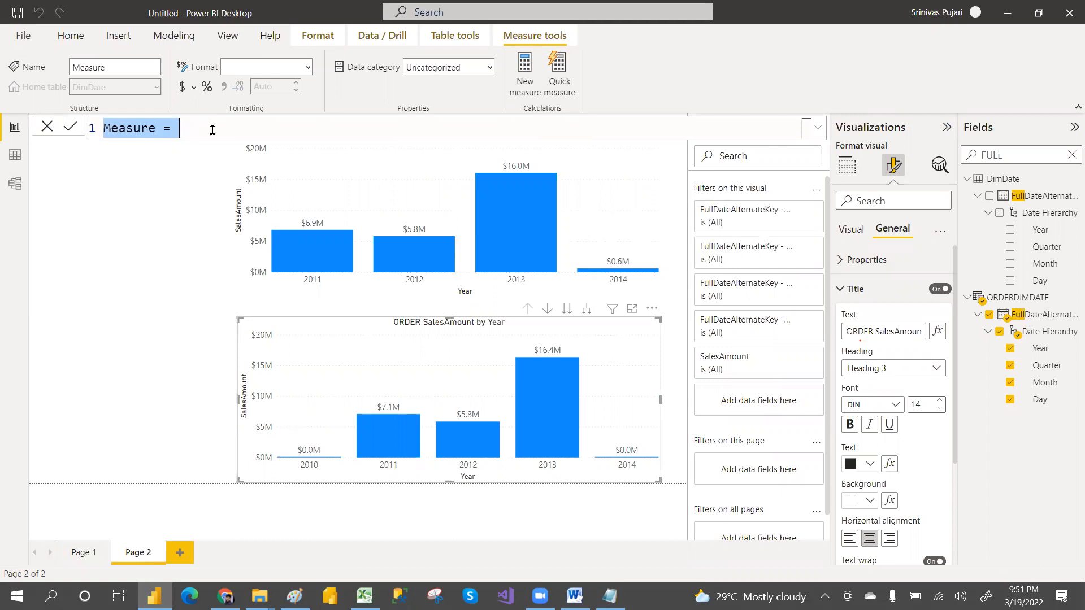
left_click(154, 125)
key("BackSpace")
key("BackSpace")
key("BackSpace")
key("BackSpace")
key("BackSpace")
key("BackSpace")
key("BackSpace")
type("SHIPPED")
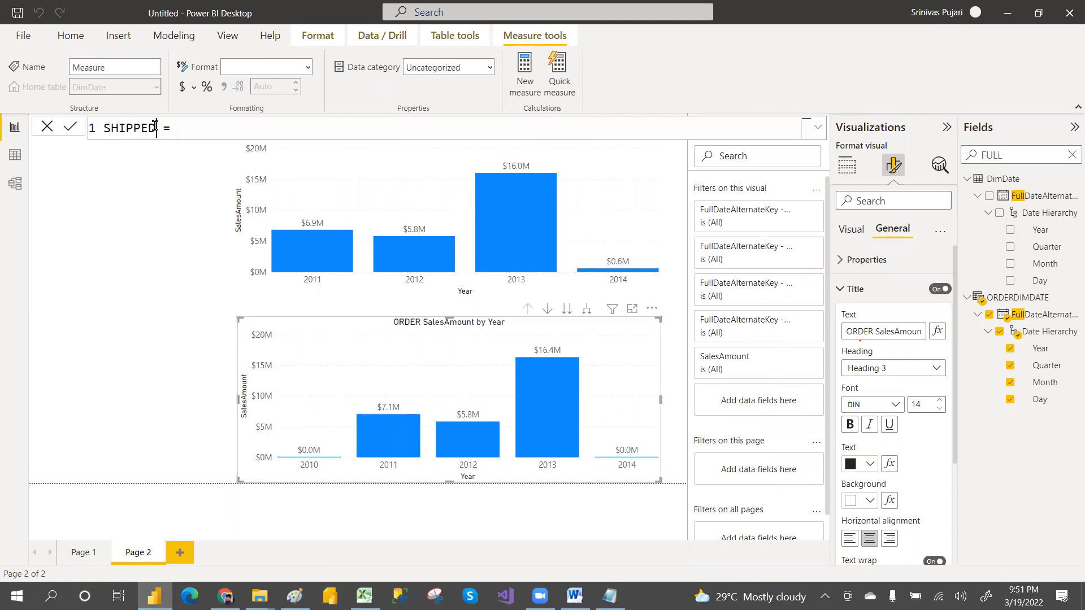
key("BackSpace")
key("BackSpace")
key("BackSpace")
type("AMOUNT")
Begin a USERELATIONSHIP function on an indented second line of the SHIP AMOUNT formula.
left_click(208, 125)
key("shift+Return")
key("Tab")
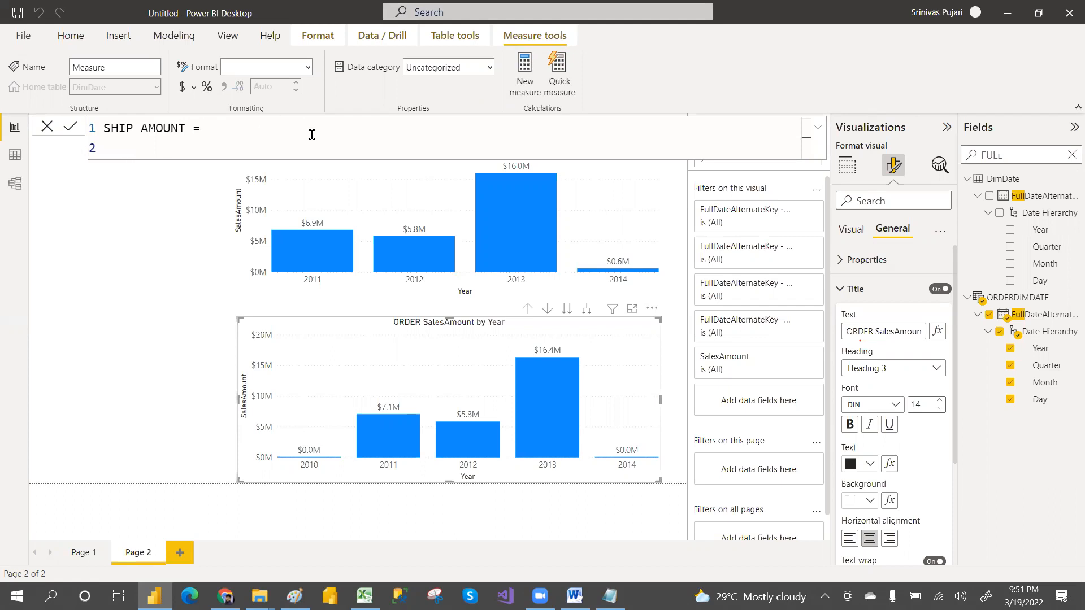
type("USER")
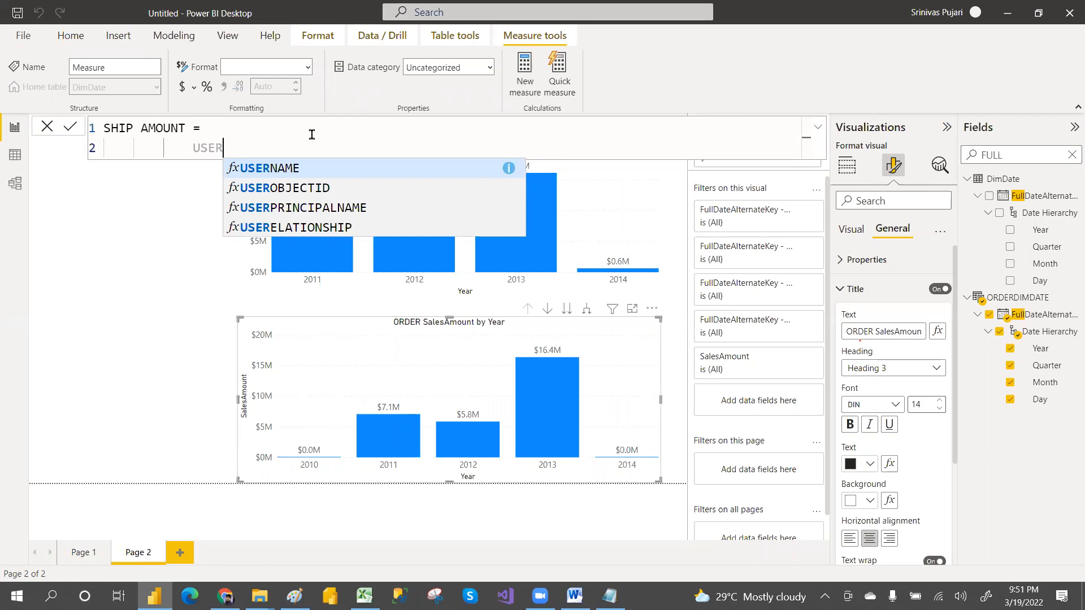
type("ELA")
key("Tab")
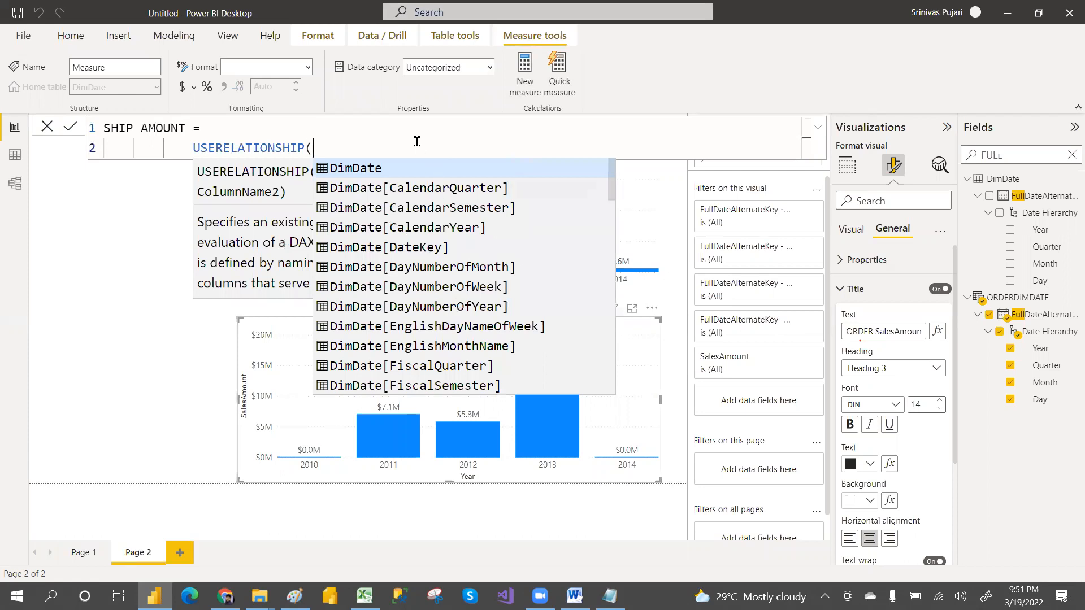
left_click(290, 124)
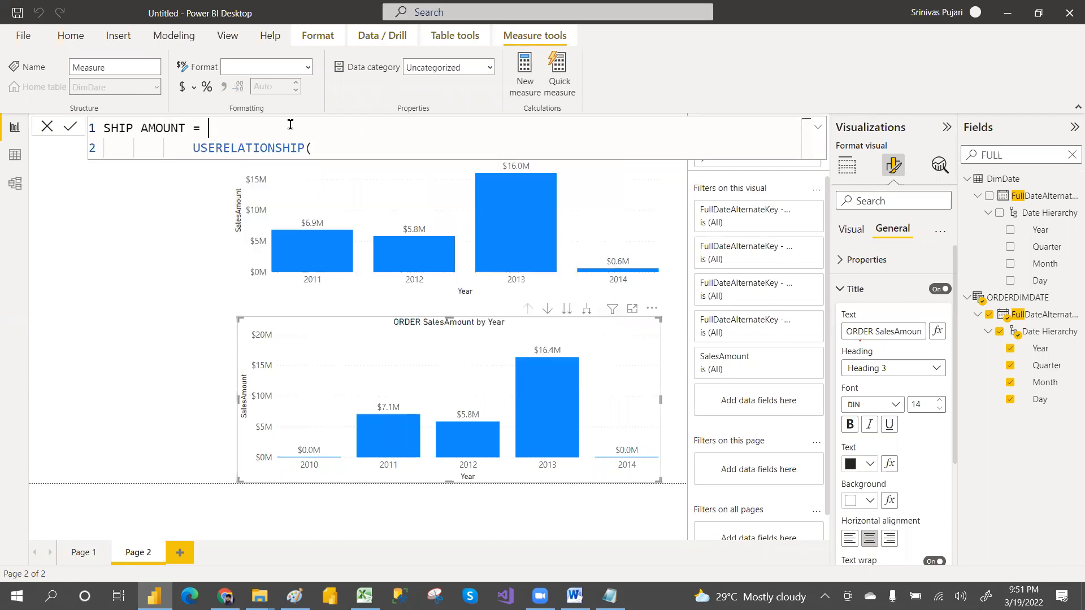
left_click(333, 143)
key("BackSpace")
type("(")
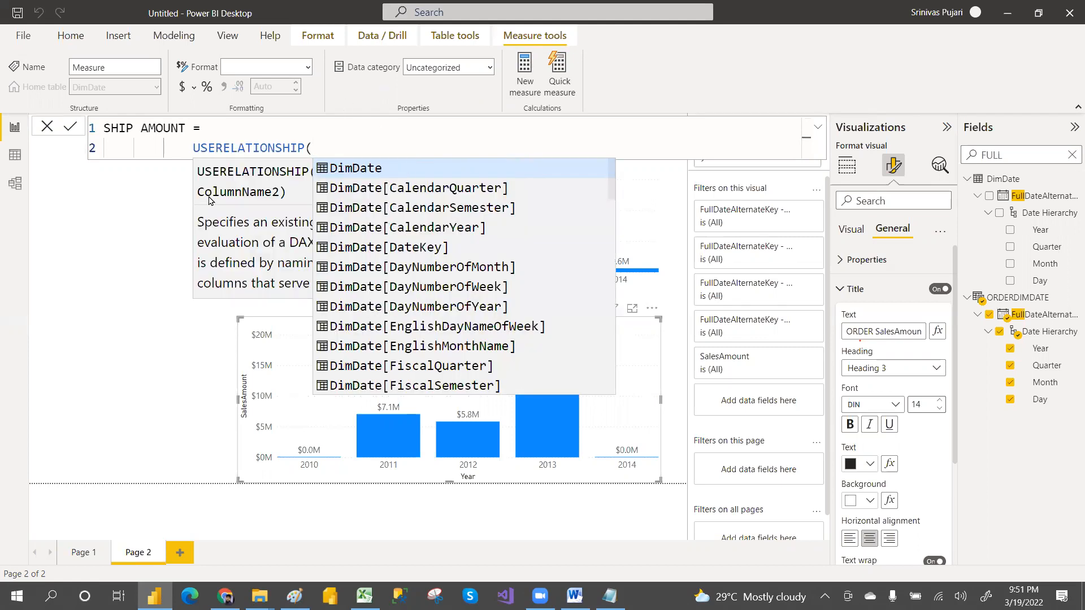
key("Escape")
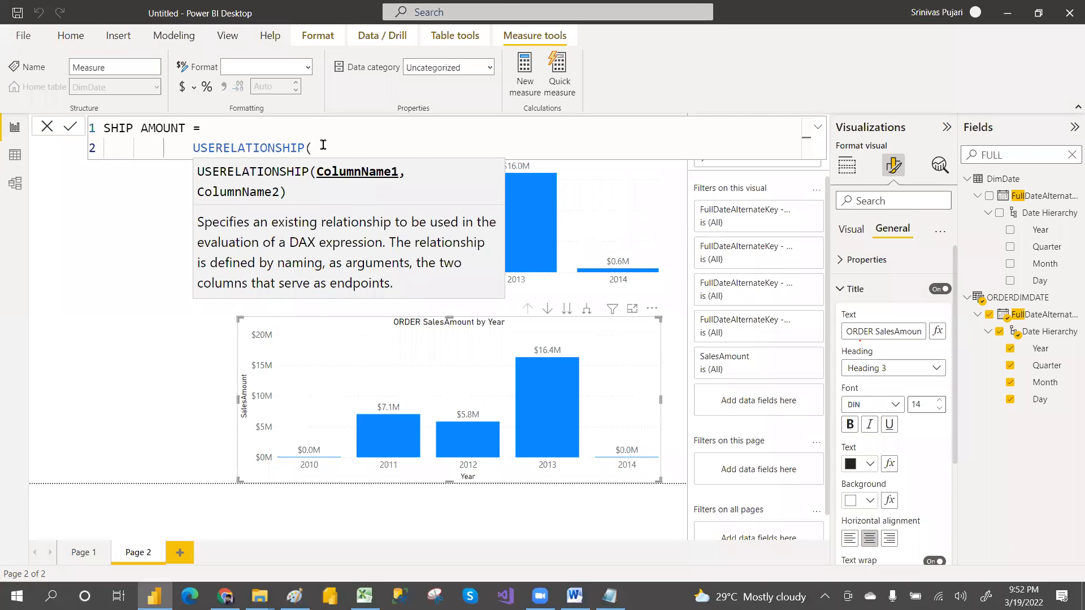
Enter DimDate[DateKey] as the first column of USERELATIONSHIP, followed by a comma.
type("DIMDATE")
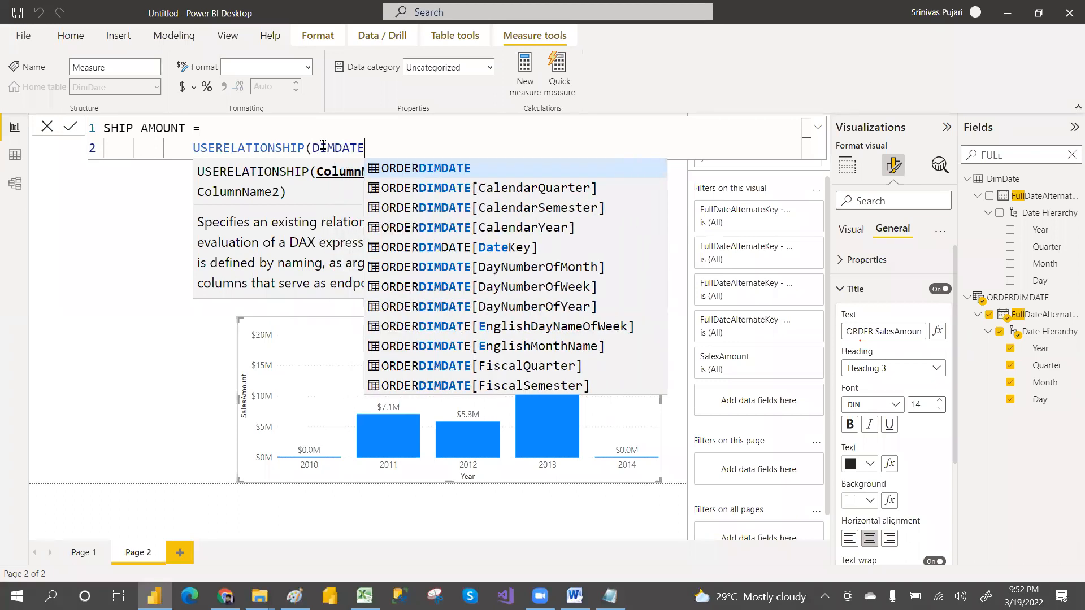
type("[")
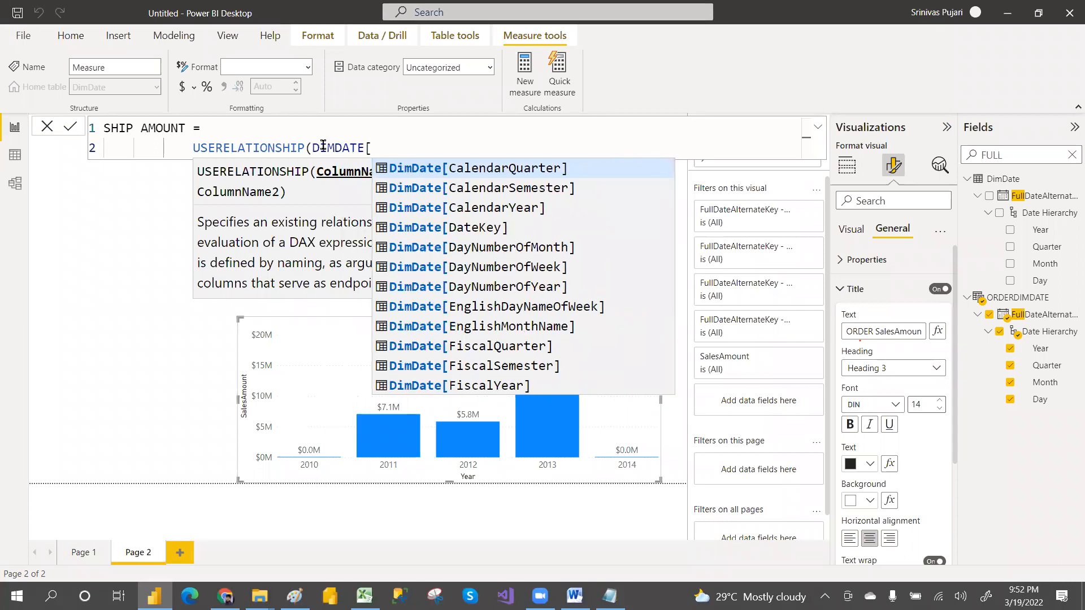
type("DA")
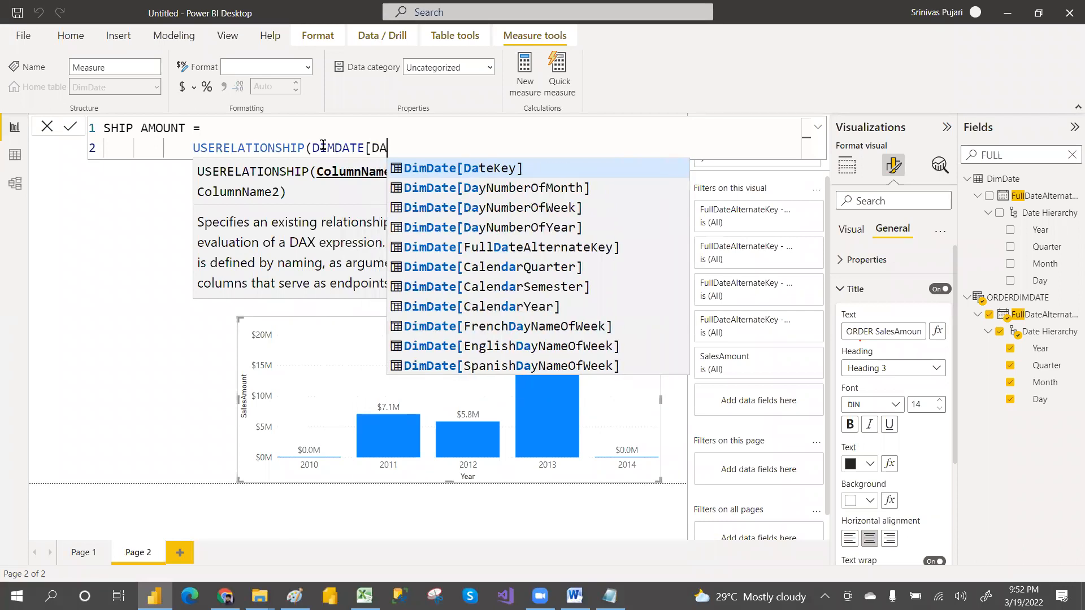
key("Tab")
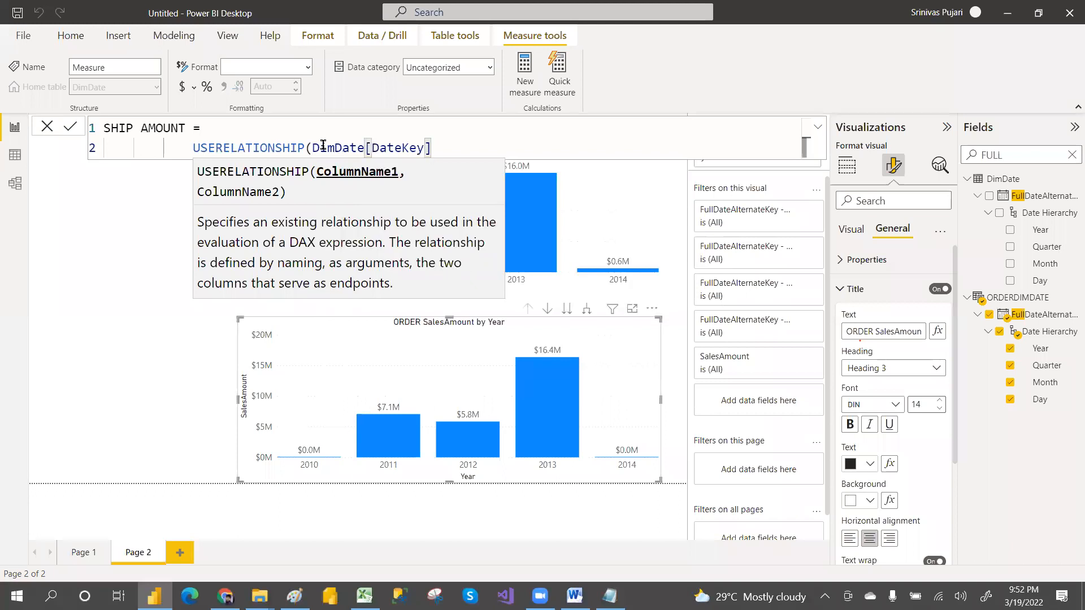
type(")")
key("BackSpace")
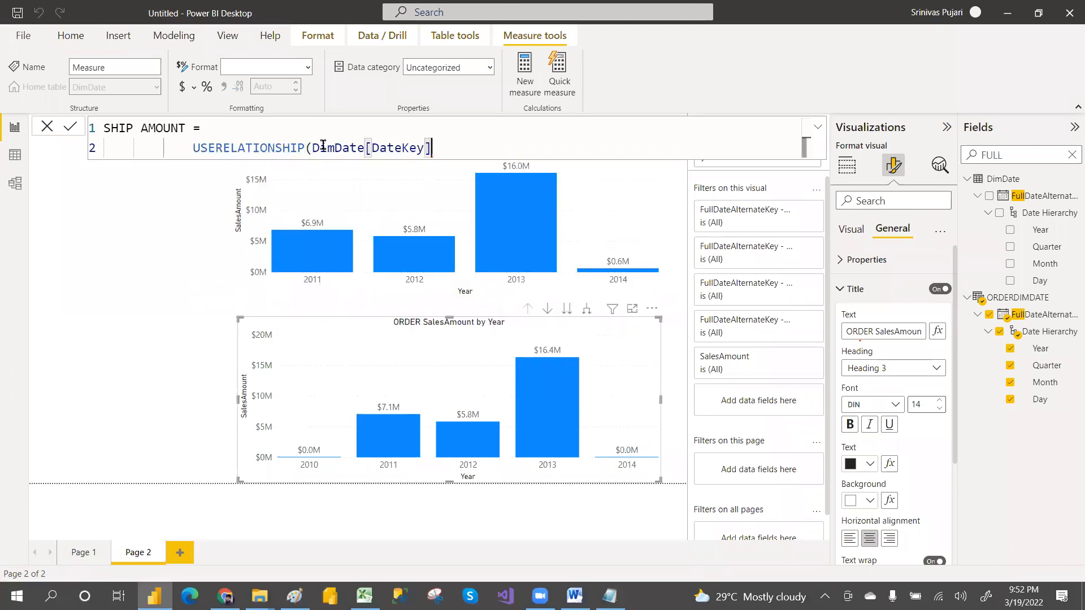
type(",")
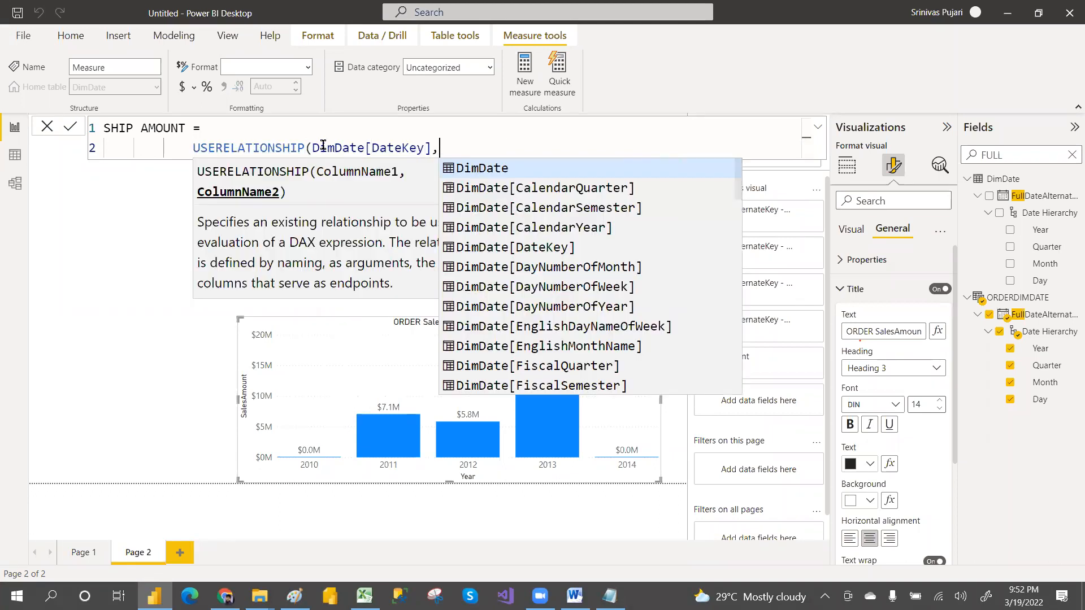
Enter FactInternetSales[ShipDateKey] as the second column of USERELATIONSHIP and close its parenthesis.
type("FACTINTER")
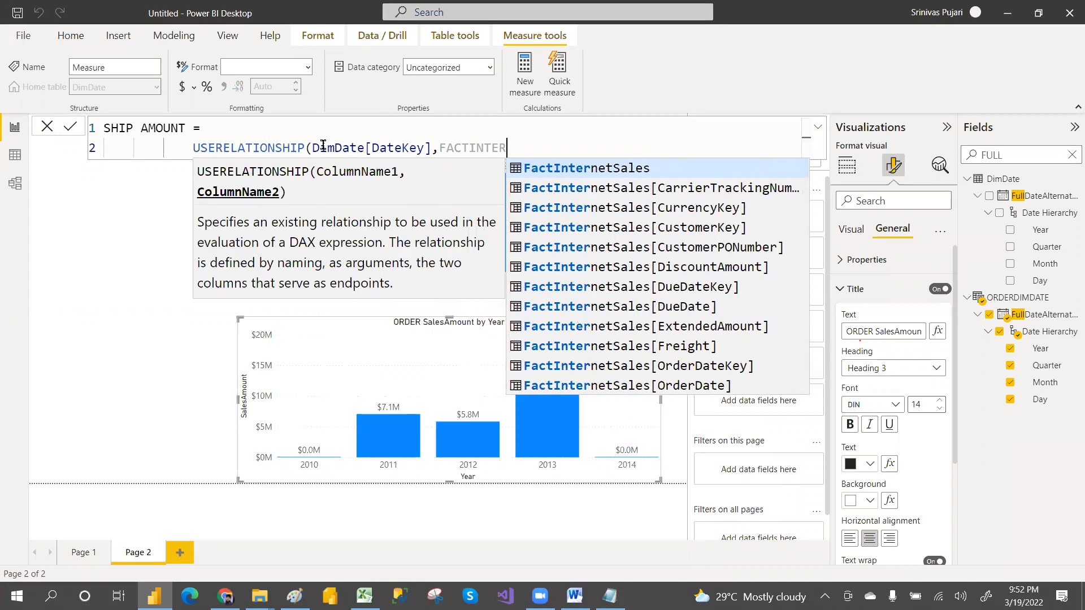
key("Tab")
type("[")
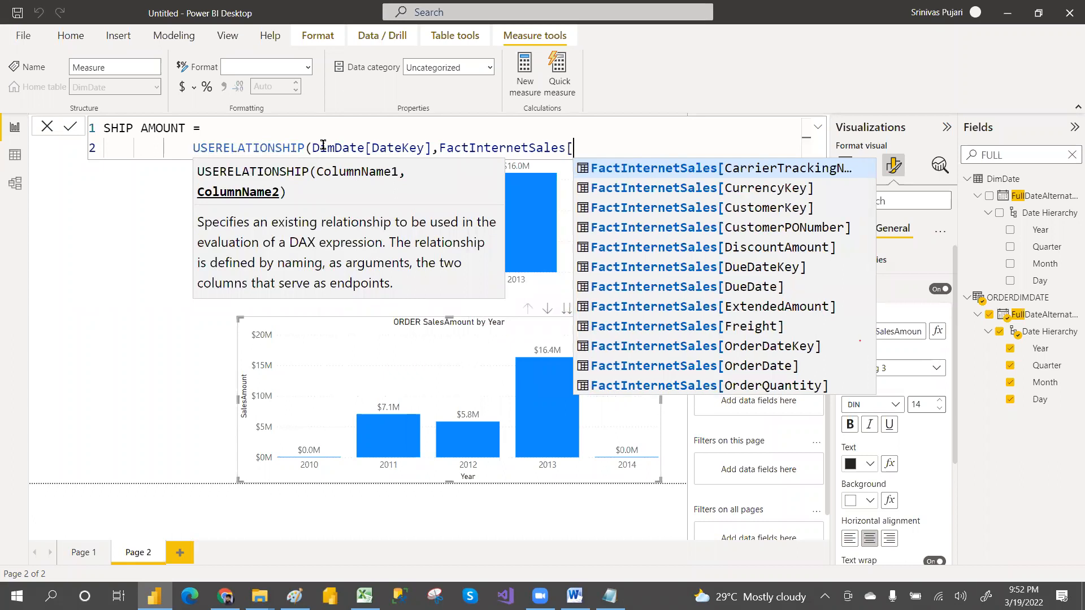
type("SHIP")
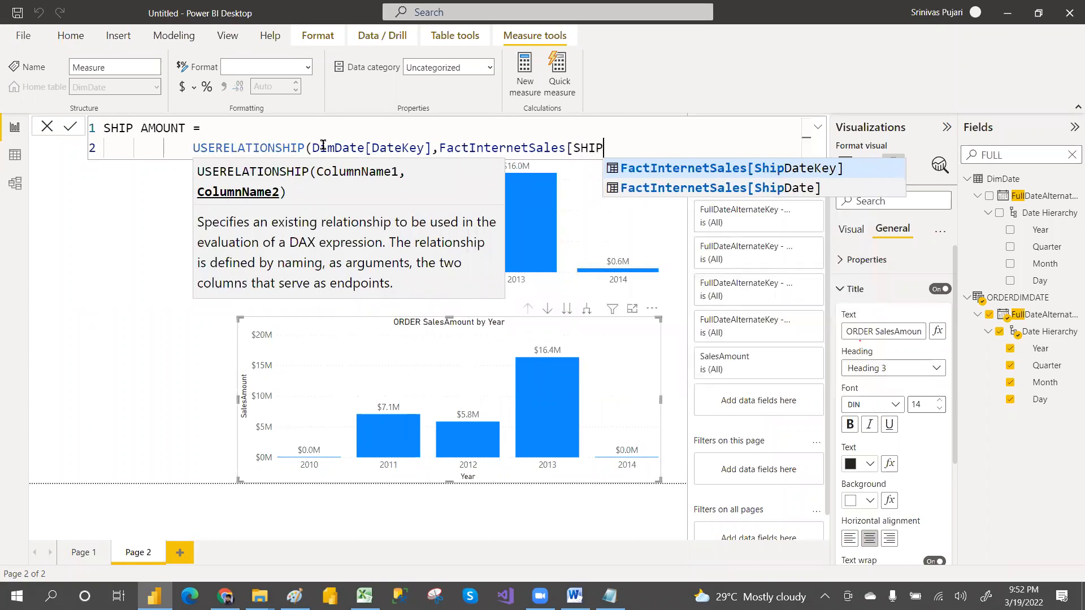
left_click(831, 154)
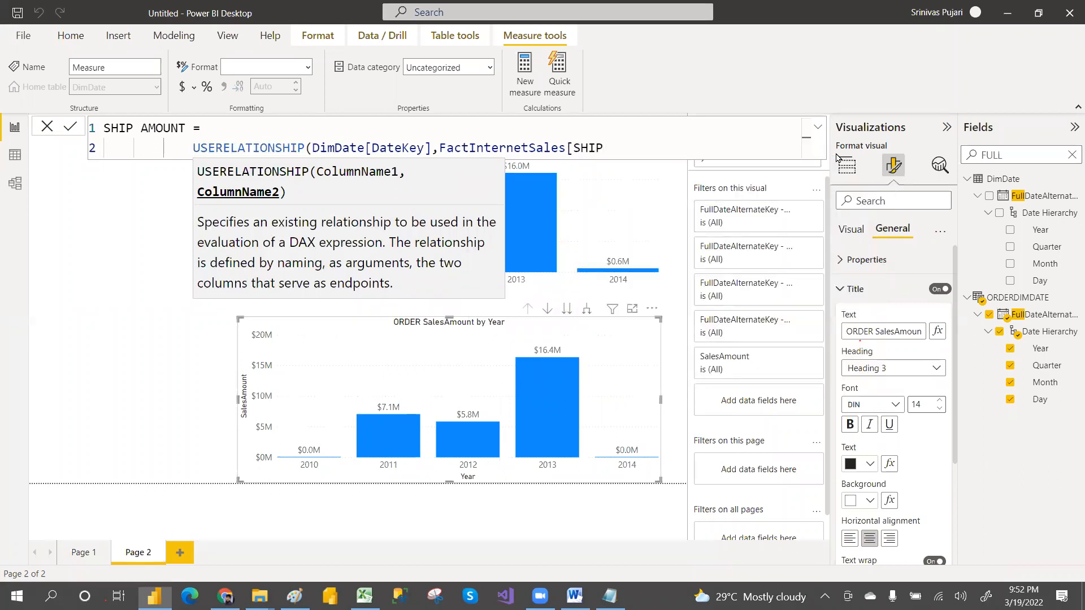
left_click(609, 141)
type("DA")
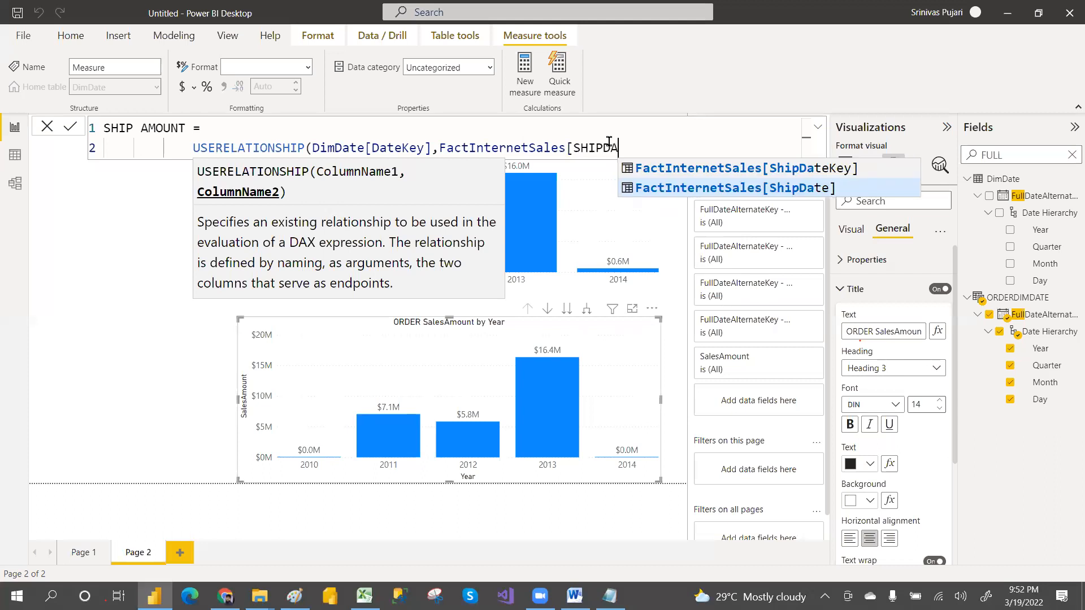
left_click(734, 169)
type(")")
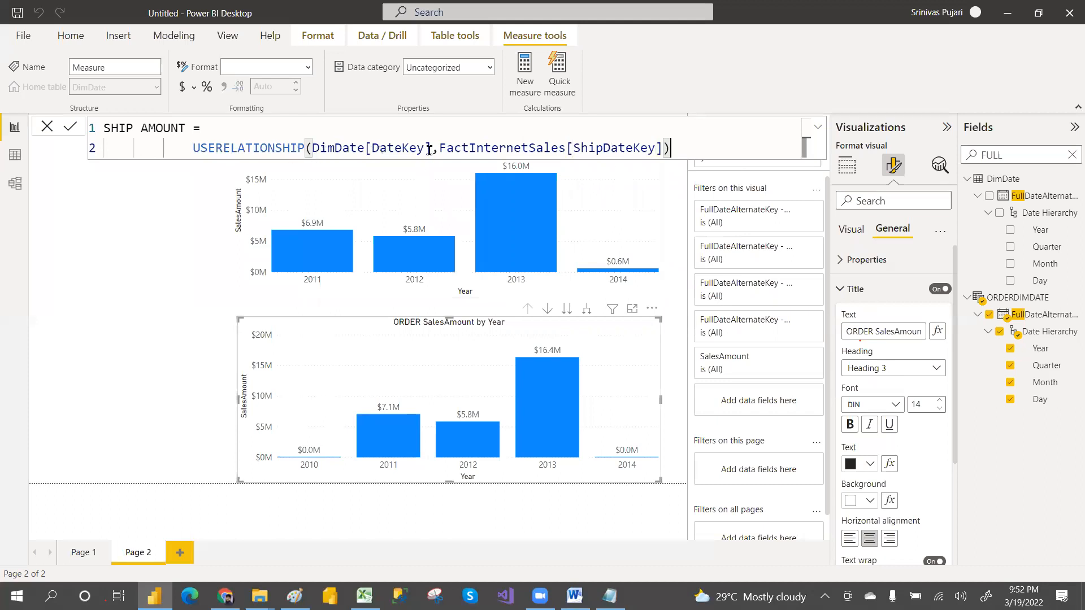
Add SUM(FactInternetSales[SalesAmount]) after the equals sign on the formula's first line.
left_click(218, 129)
type("SUM")
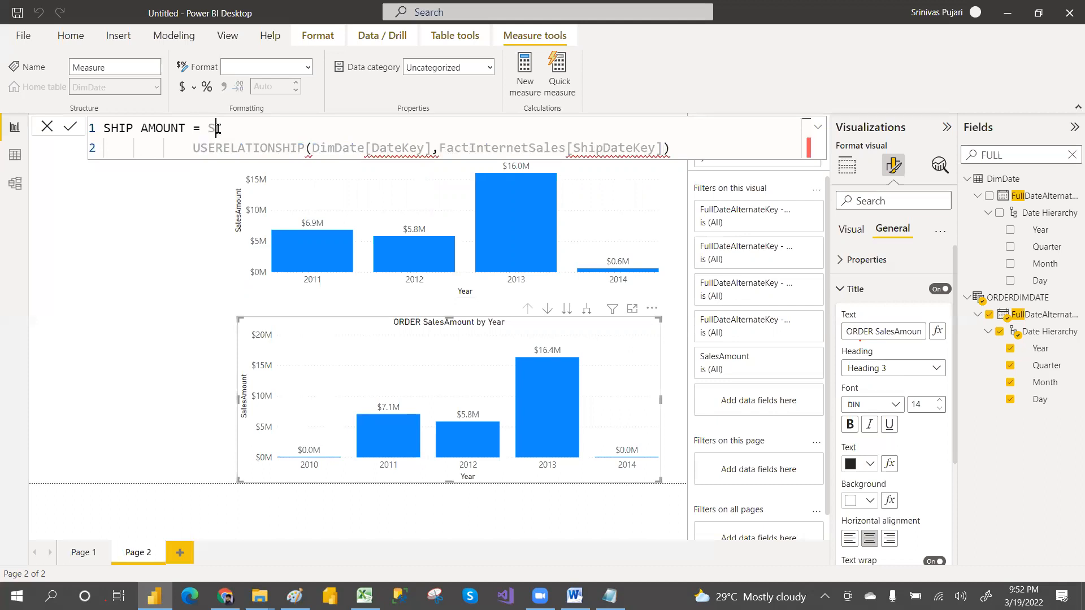
type("(SAL")
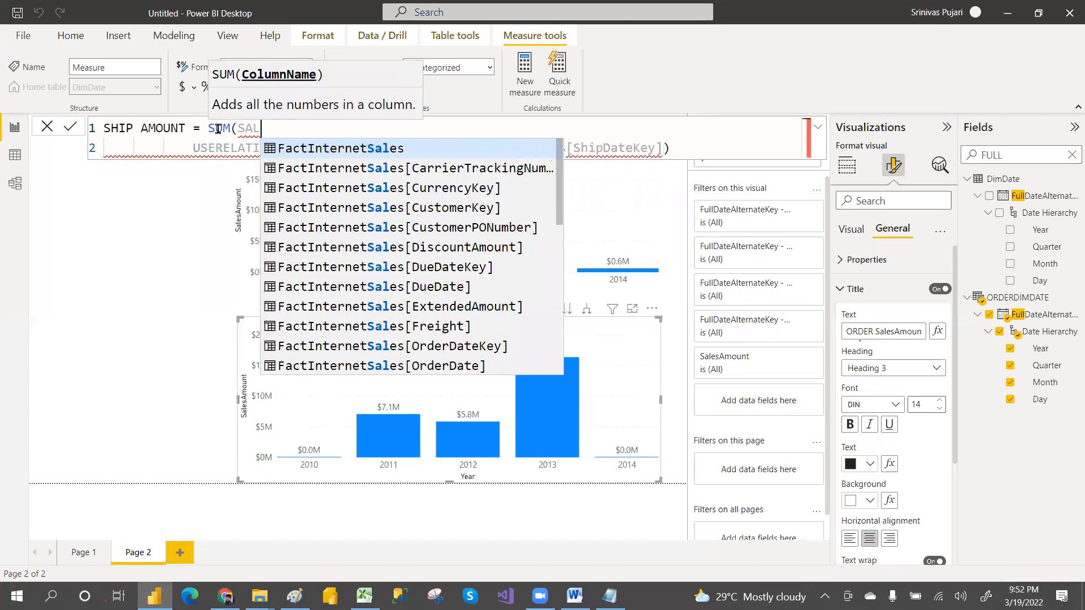
type("ESAM")
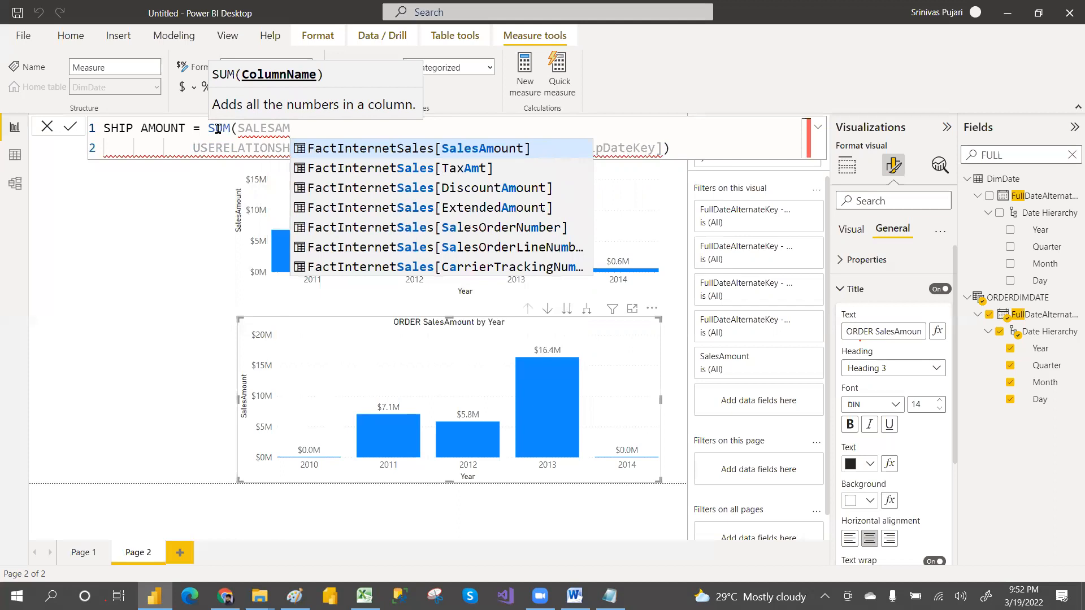
left_click(341, 151)
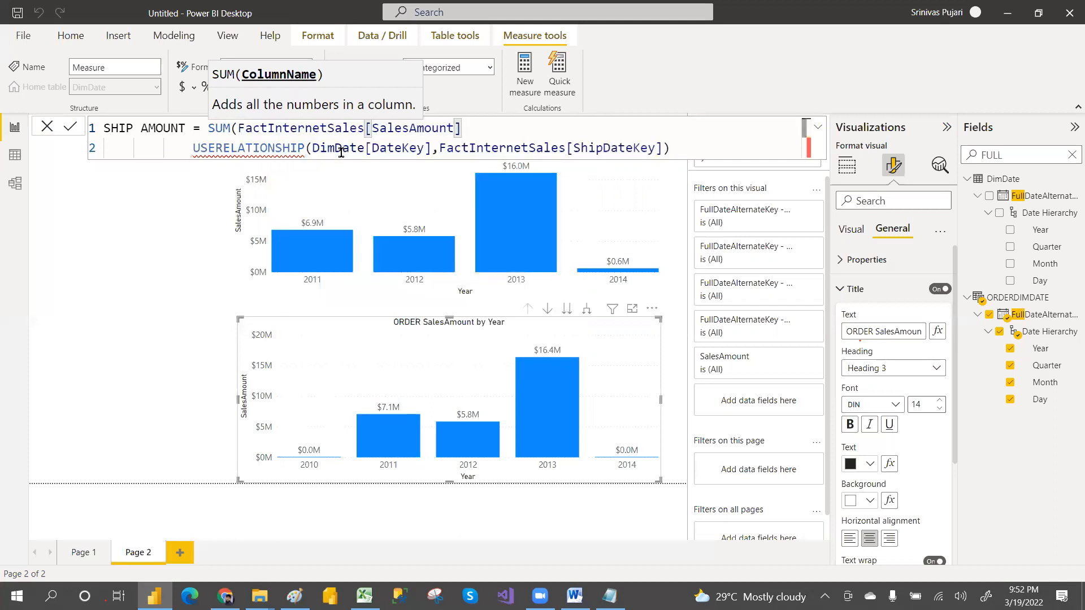
type(")")
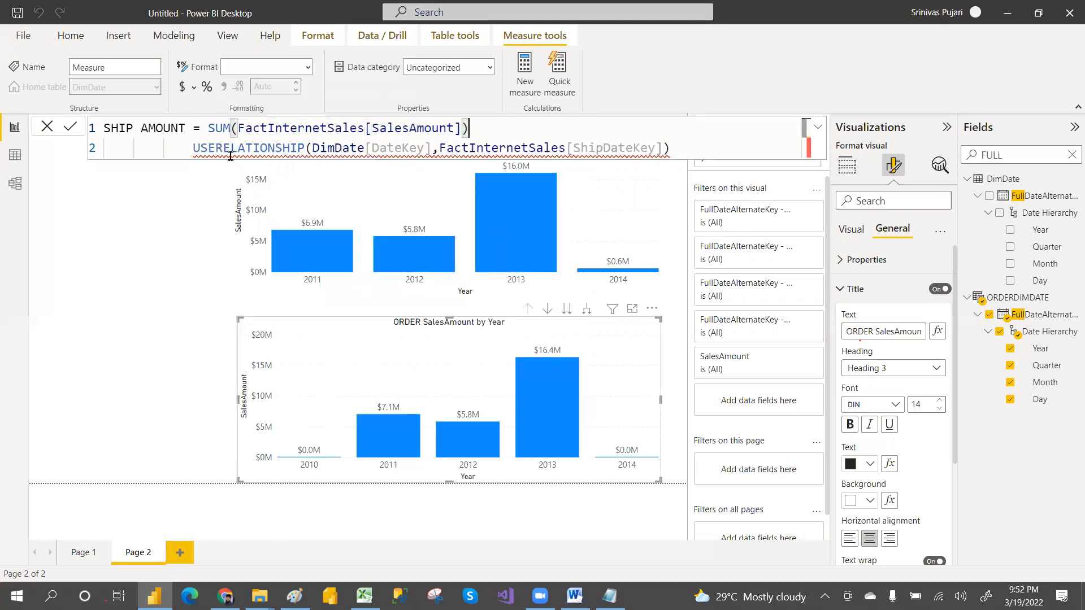
Put CALCULATE with an opening parenthesis before the SUM expression and add a comma after it to separate the USERELATIONSHIP filter.
mouse_move(323, 142)
mouse_move(470, 154)
left_click(209, 128)
type("CALCULATE")
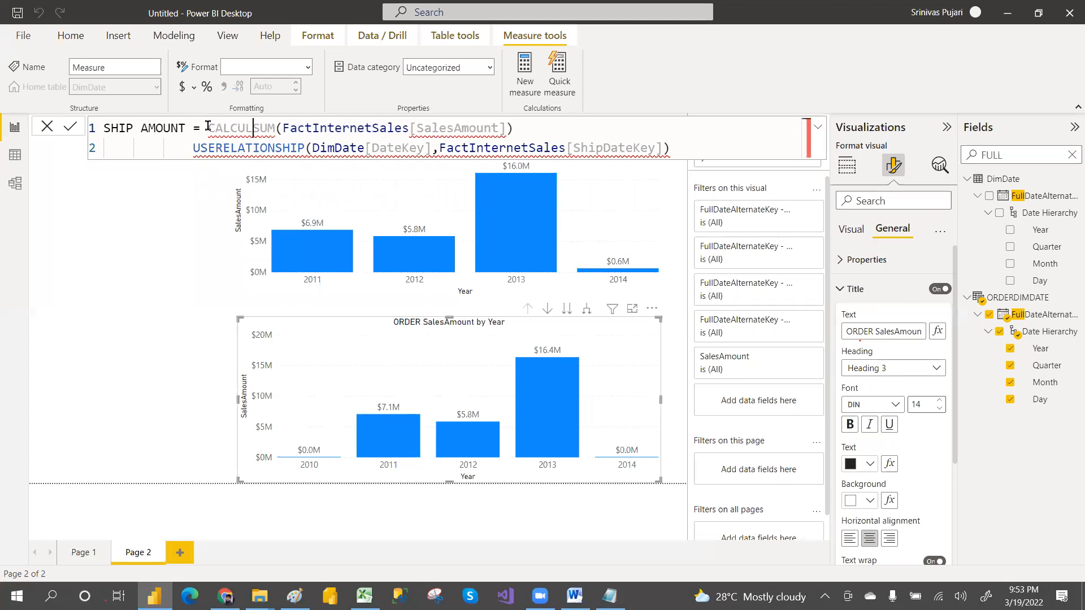
type("(")
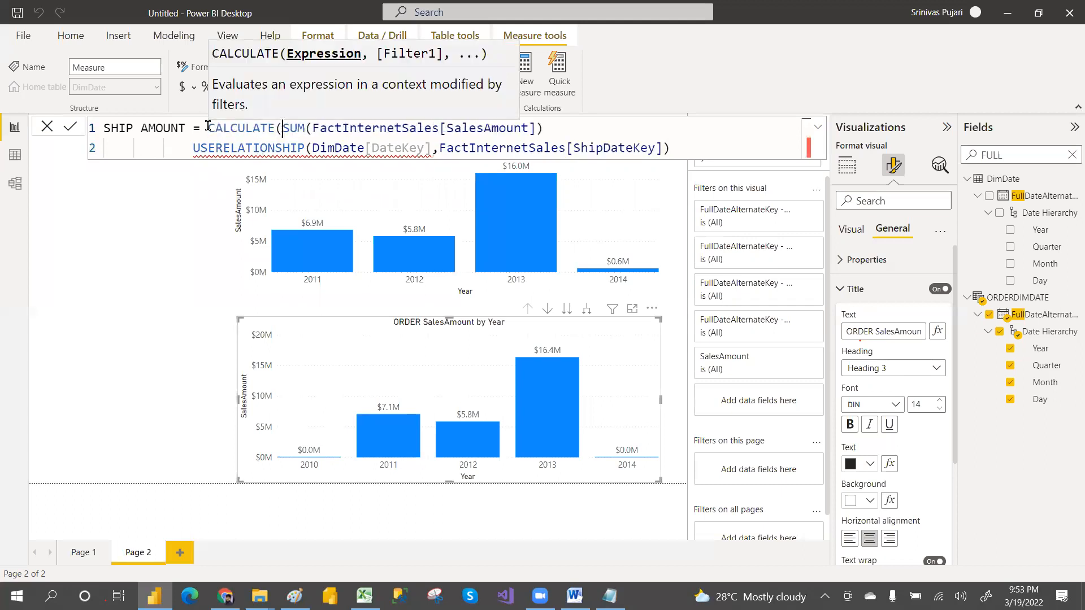
left_click(565, 127)
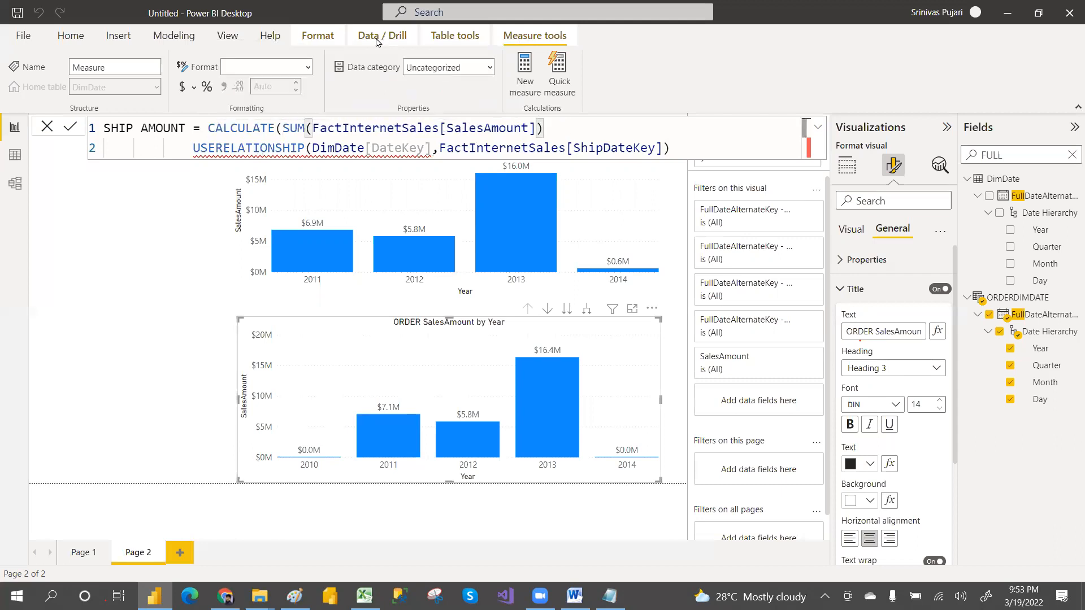
left_click(281, 129)
key("BackSpace")
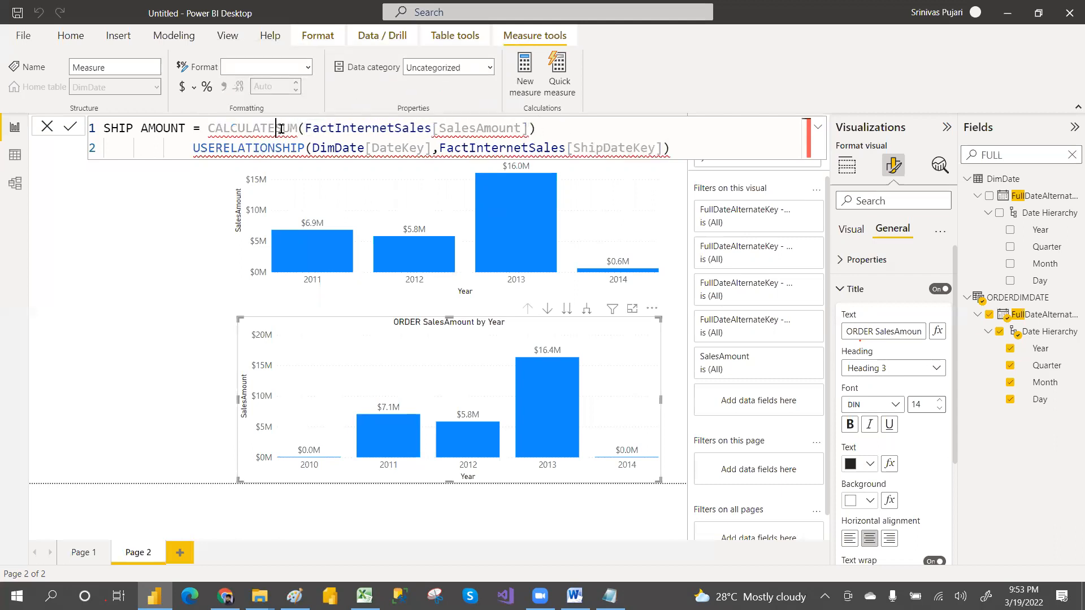
type("(")
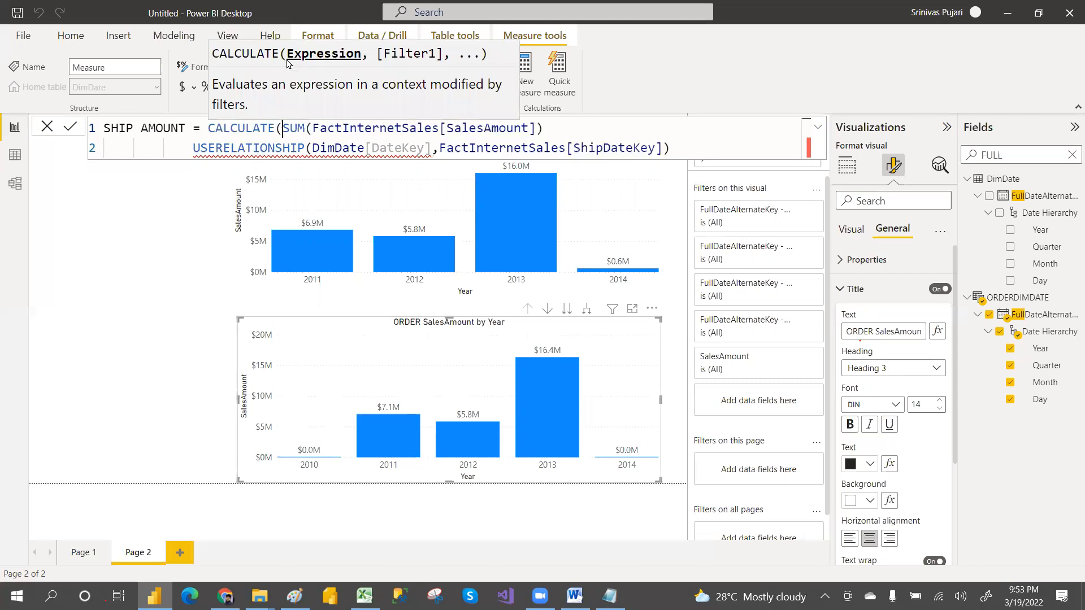
left_click(544, 130)
type(",")
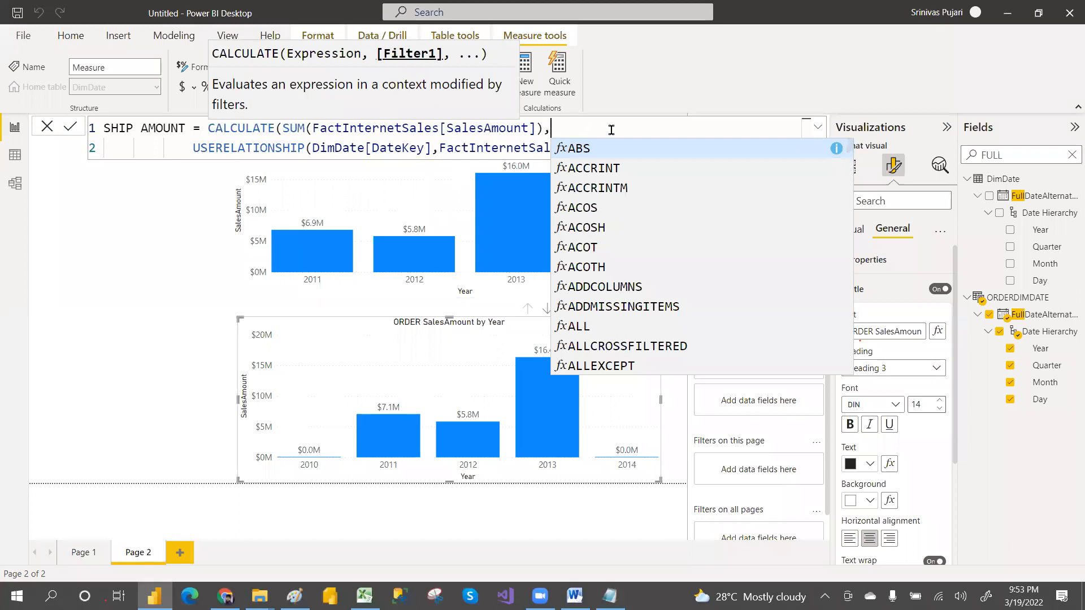
key("Down")
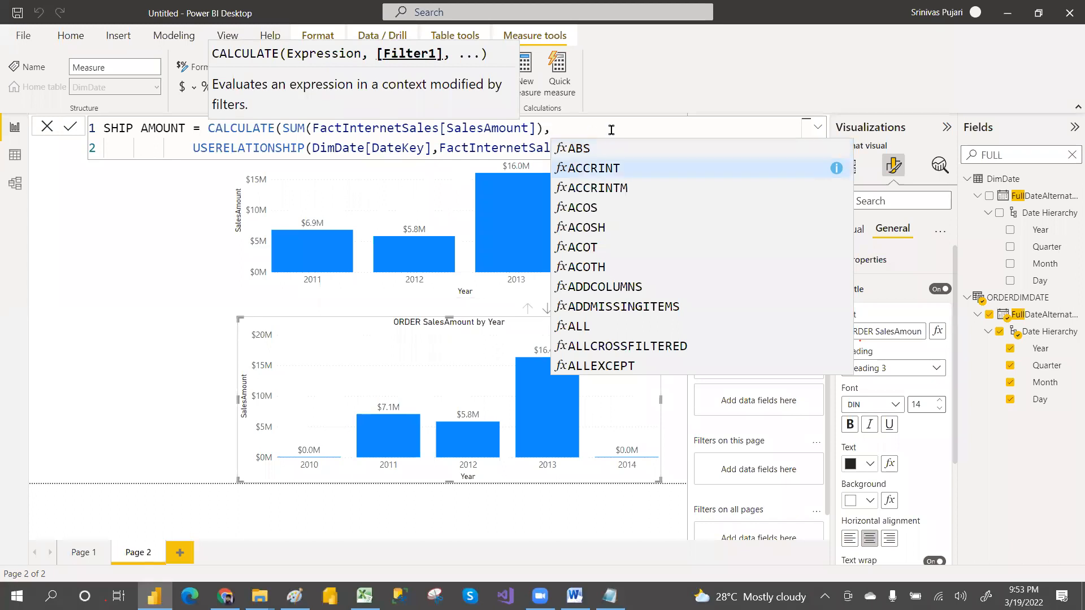
Close the CALCULATE parenthesis at the end of the USERELATIONSHIP line and commit the SHIP AMOUNT measure.
left_click(402, 148)
key("Right")
key("Right")
key("Right")
key("Right")
key("Right")
key("Right")
key("Right")
key("Right")
key("Right")
key("Right")
key("Right")
key("Right")
key("Right")
key("Right")
key("Right")
key("Right")
key("Right")
key("Right")
key("Right")
key("Right")
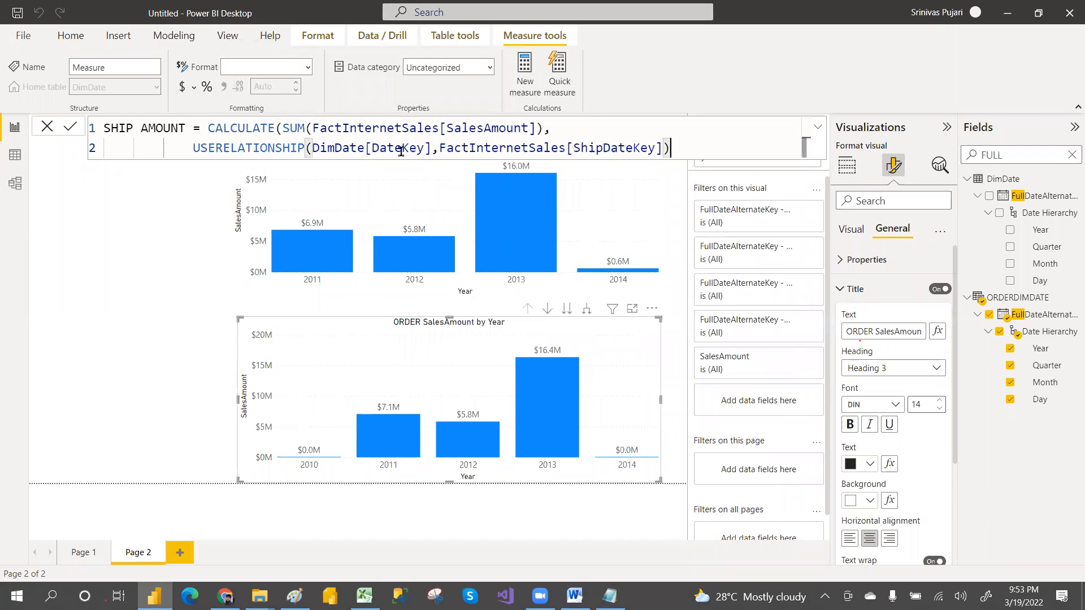
type(")")
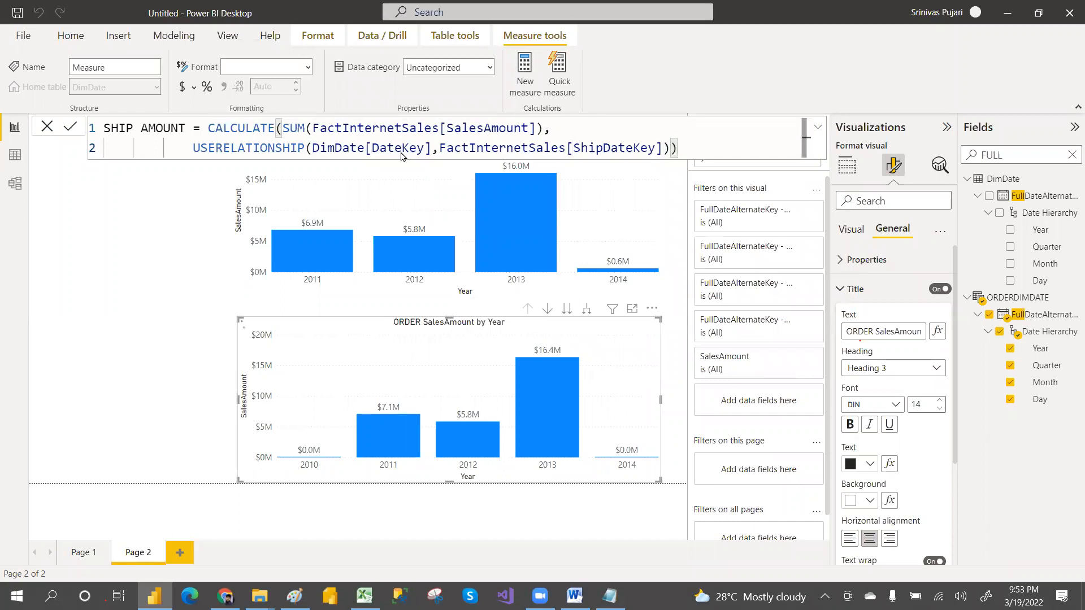
key("Return")
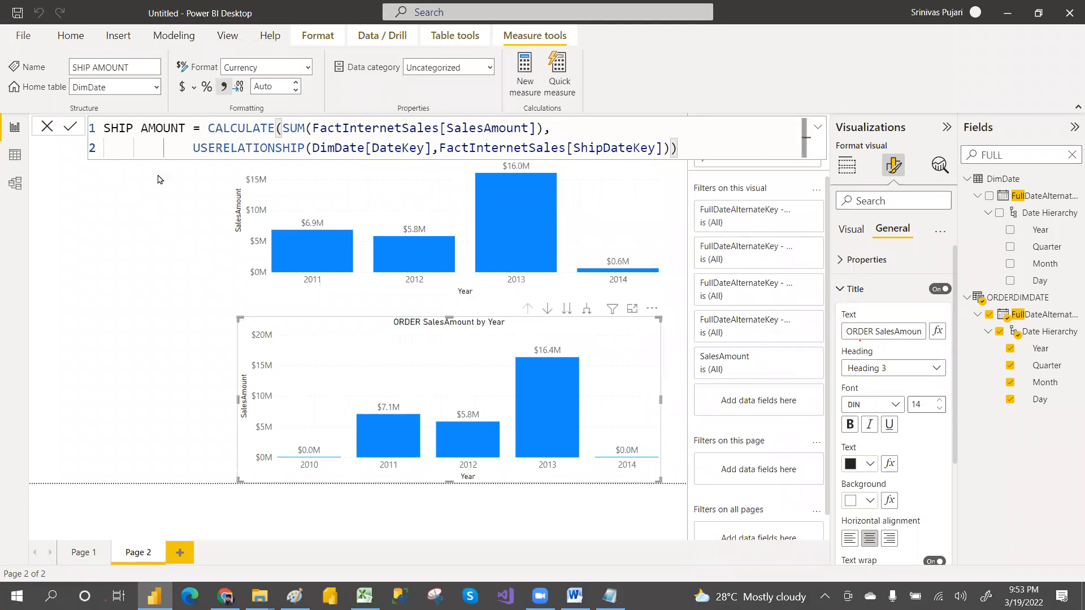
Add a stacked column chart with DimDate's FullDateAlternateKey date hierarchy on its axis, collapsing the Filters pane to make room.
left_click(125, 263)
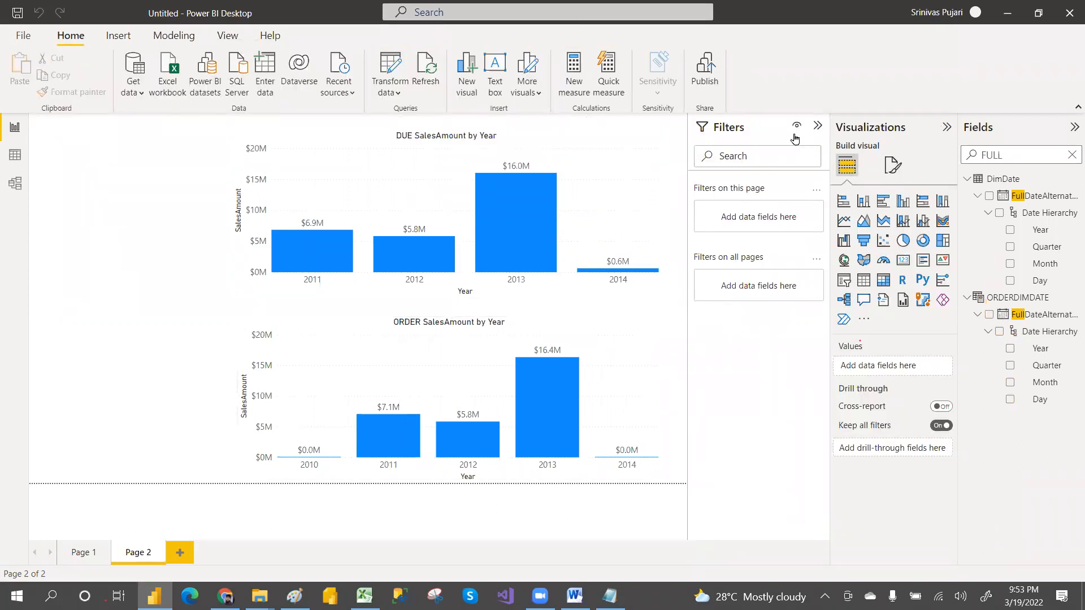
left_click(815, 125)
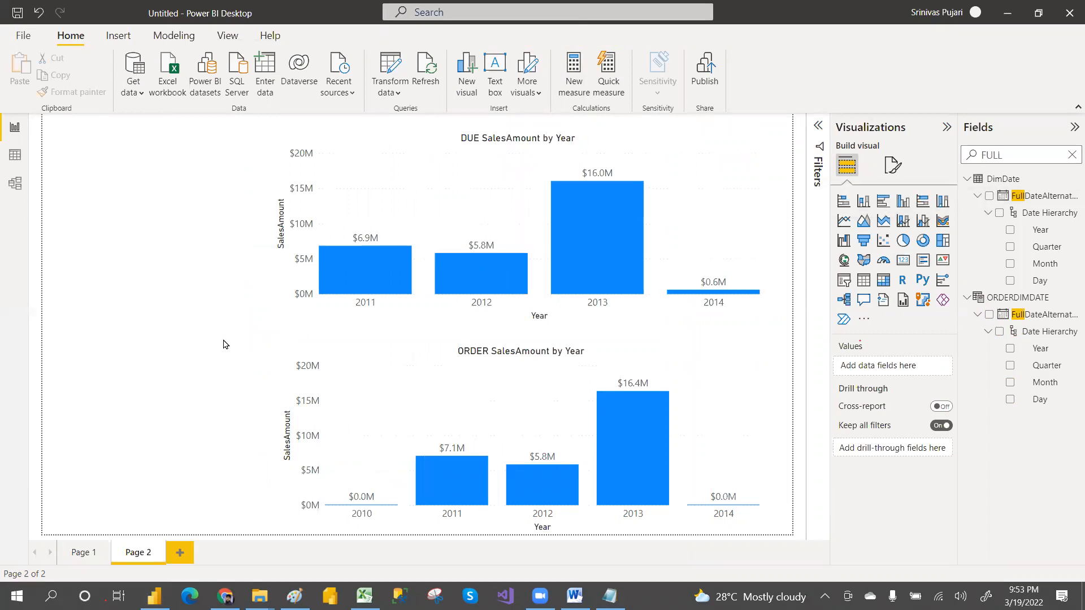
left_click(989, 197)
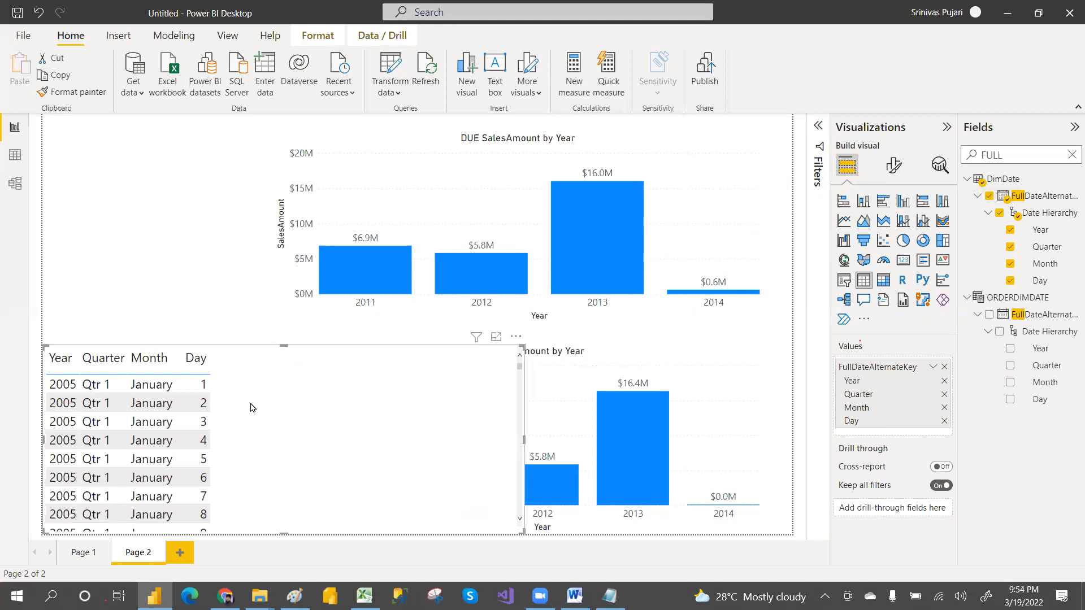
left_click_drag(250, 403, 251, 389)
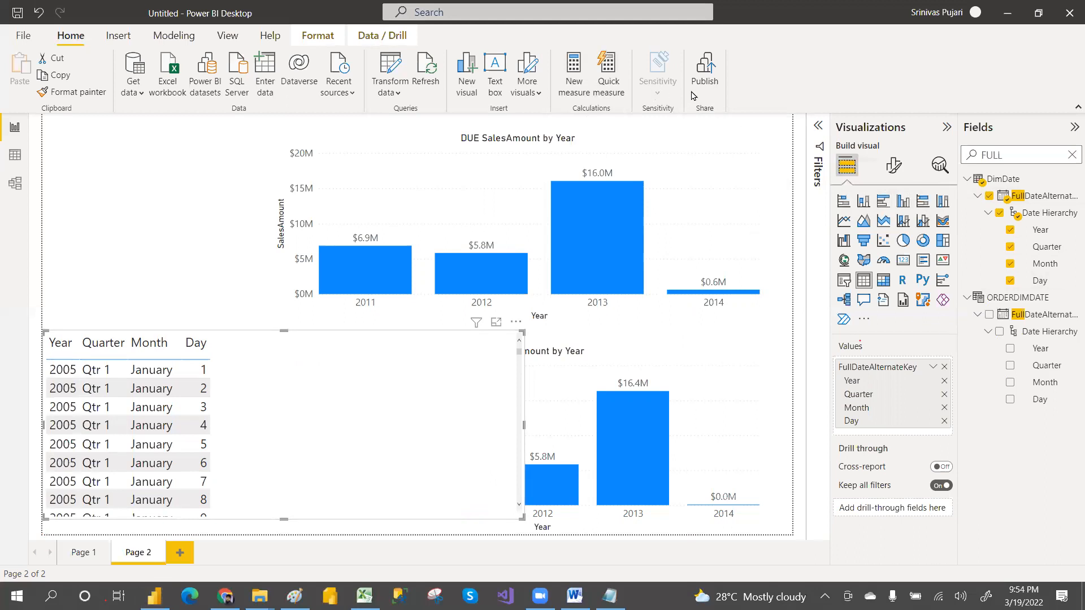
left_click(864, 201)
Find the SHIP AMOUNT measure in the field list and add it as the new chart's values.
left_click(1070, 158)
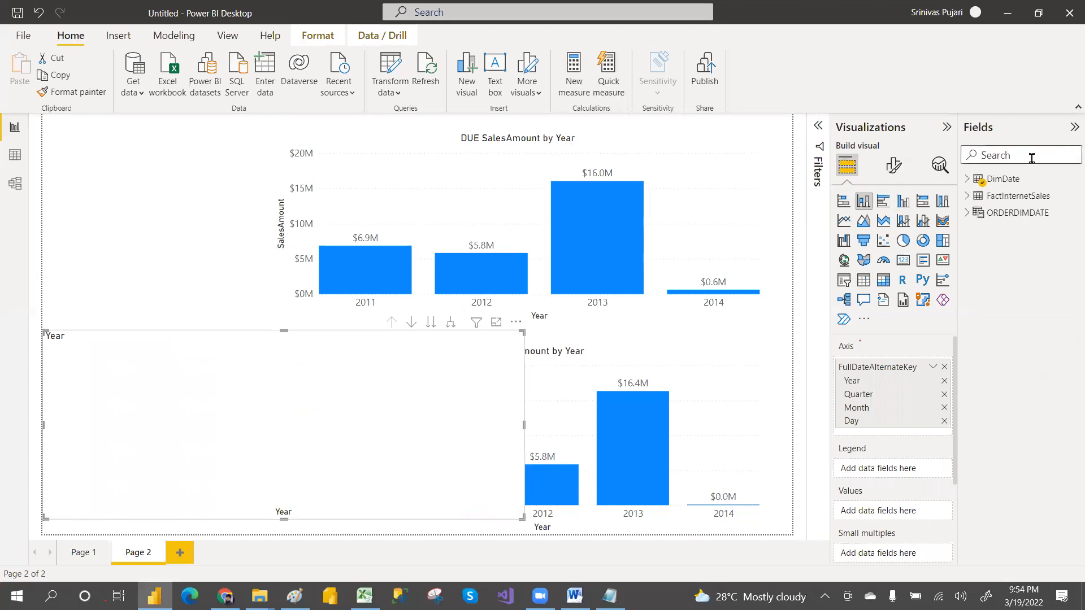
type("SHI")
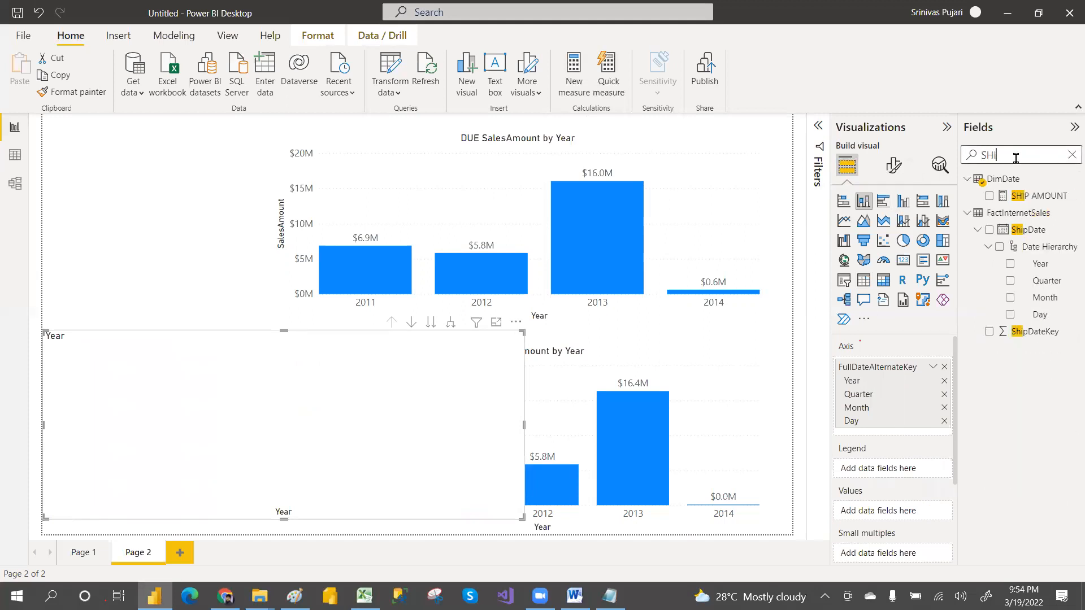
left_click(990, 195)
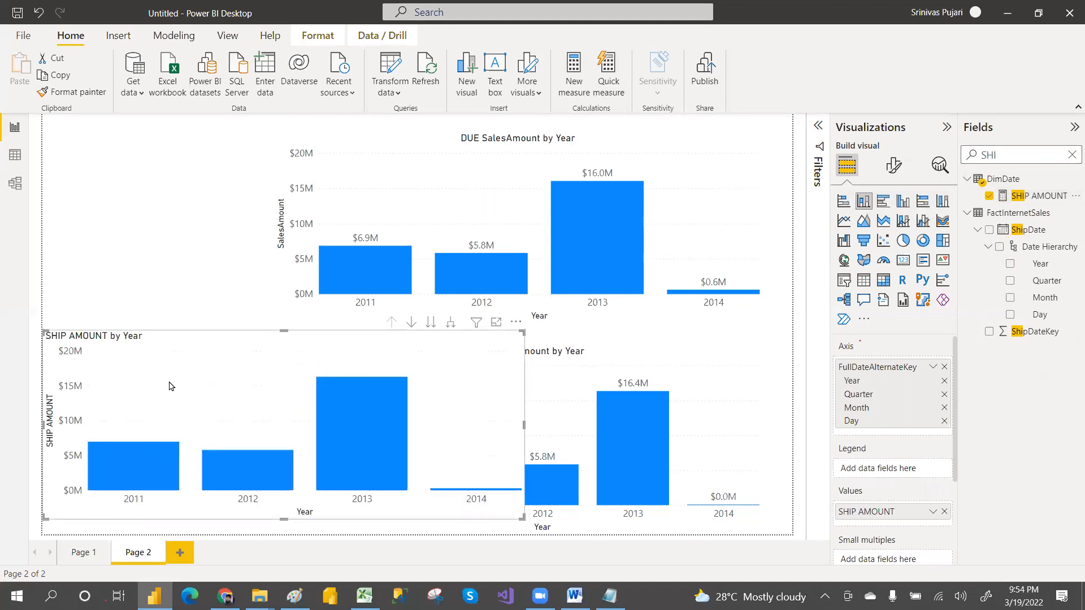
Reposition and narrow the SHIP AMOUNT chart beside the ORDER chart, and copy the ORDER chart's formatting onto it.
left_click_drag(95, 343, 95, 287)
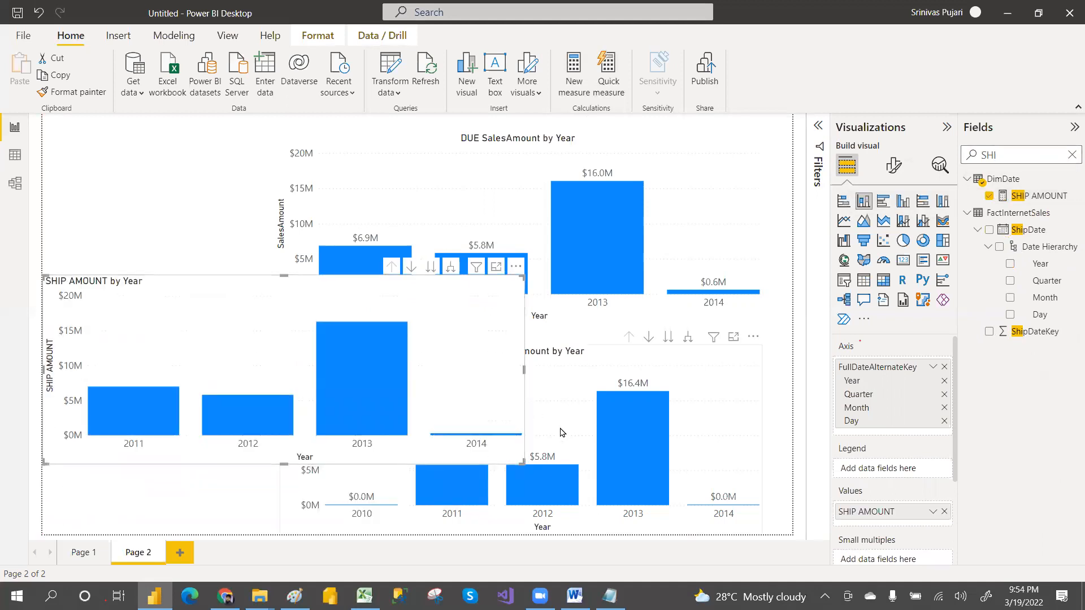
left_click_drag(519, 461, 315, 527)
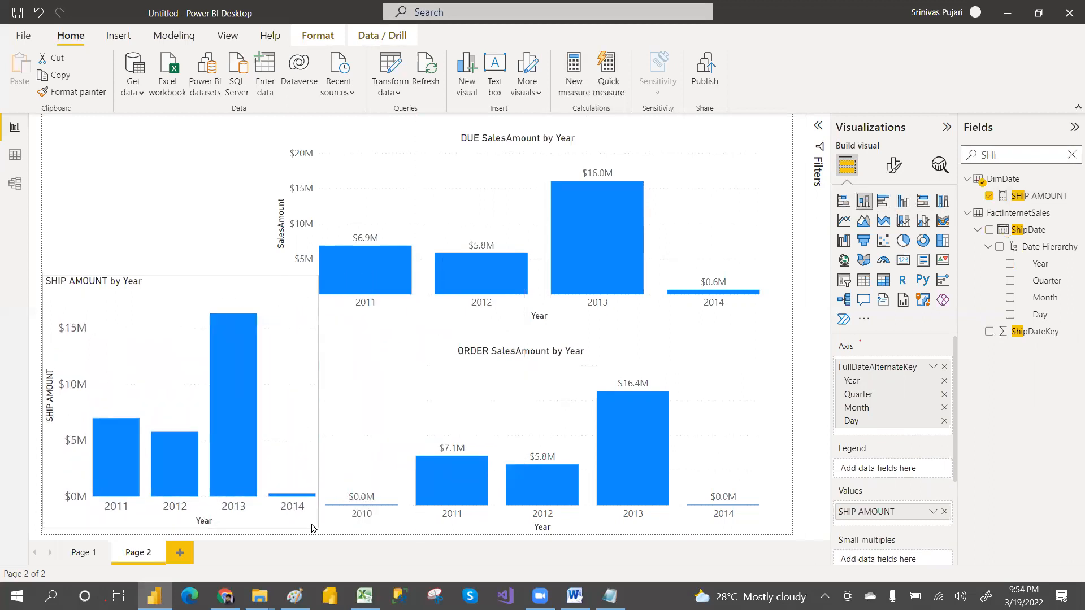
left_click(460, 412)
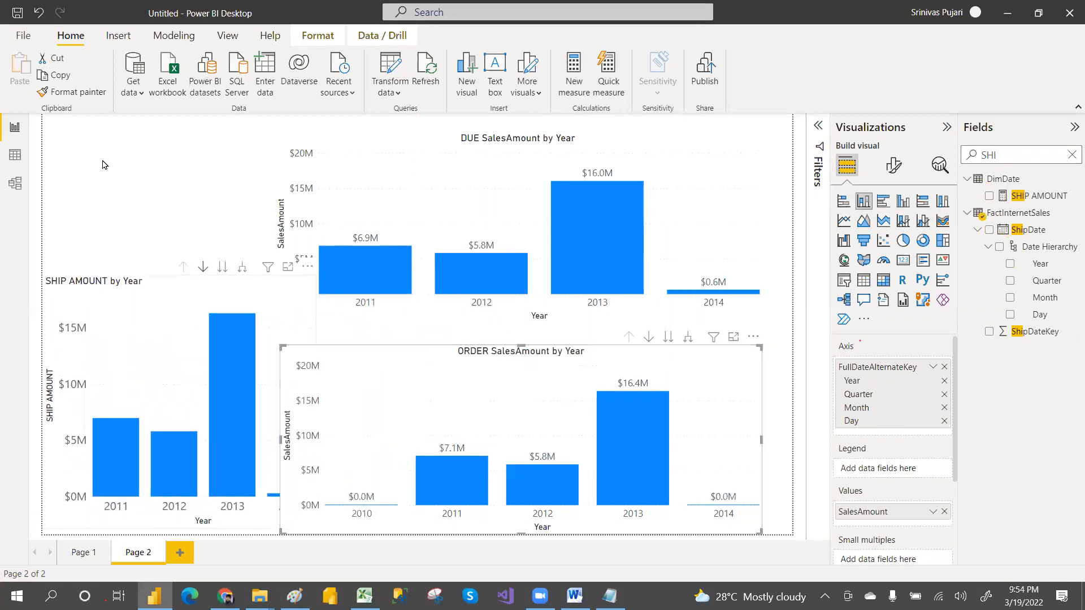
left_click(78, 97)
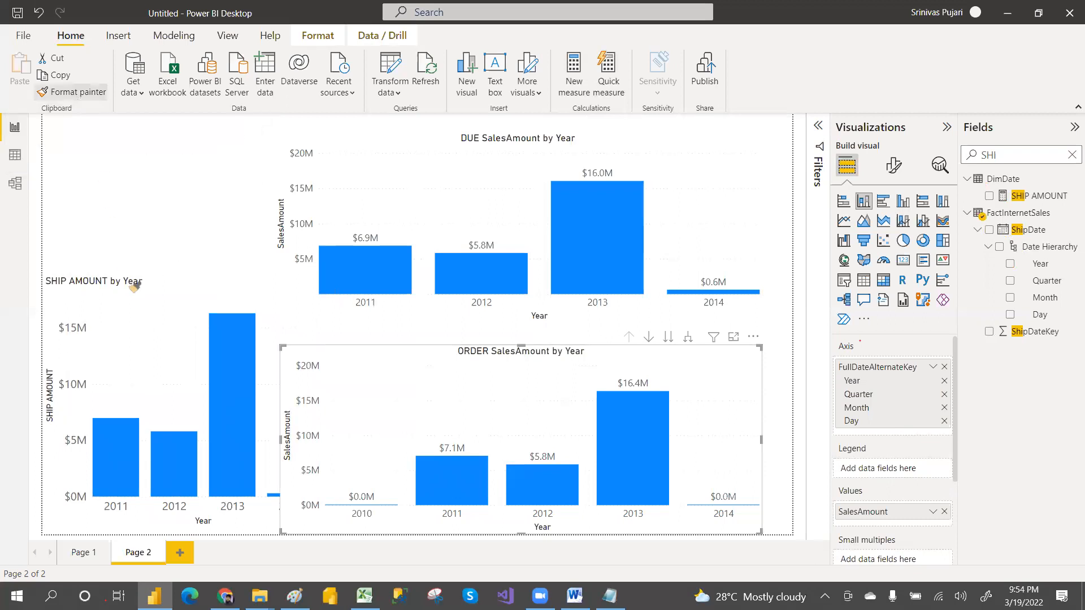
left_click(141, 349)
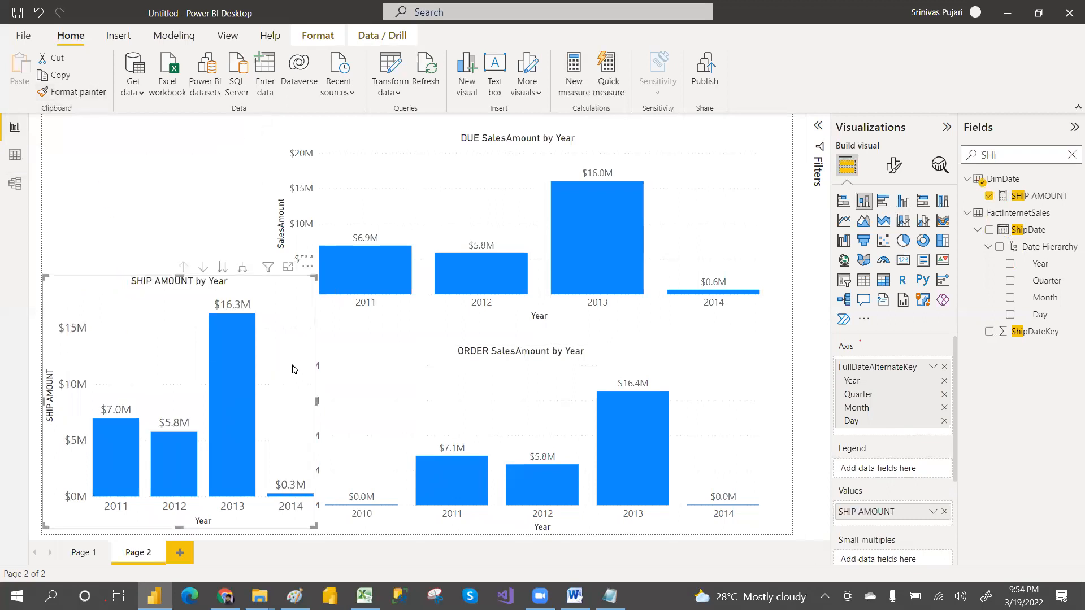
Shrink the ORDER and DUE SalesAmount charts from their left edges to free the space beside the SHIP AMOUNT chart.
left_click(396, 373)
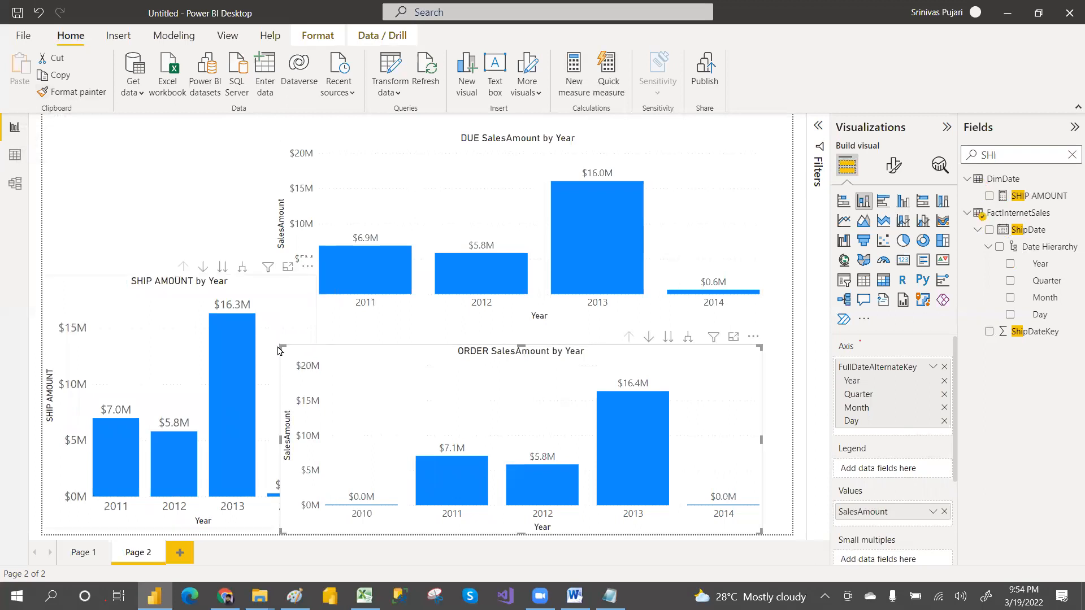
left_click_drag(282, 346, 419, 327)
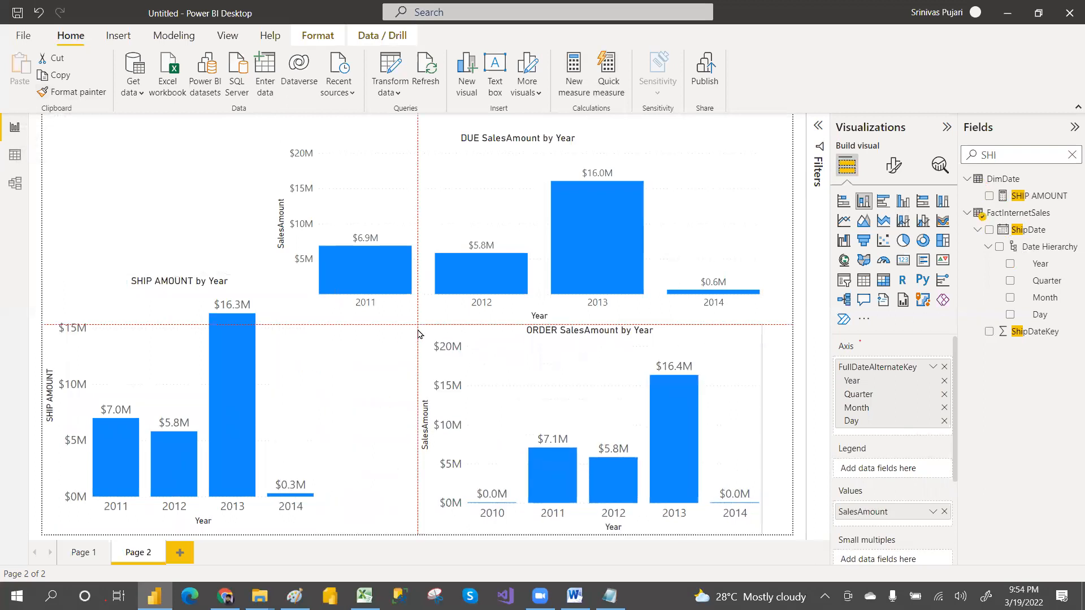
left_click(319, 163)
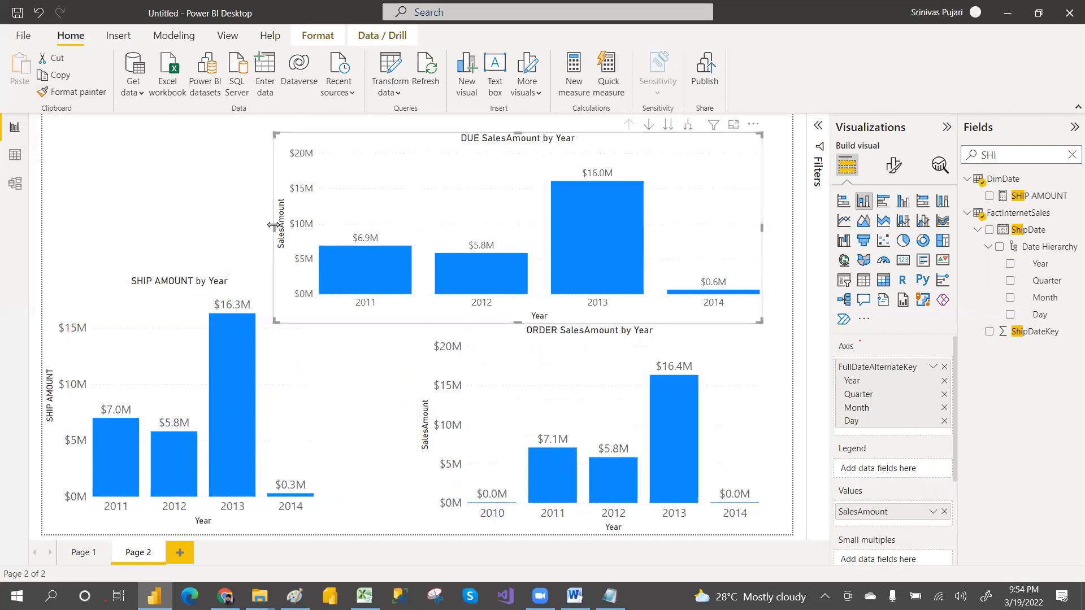
left_click_drag(274, 226, 403, 228)
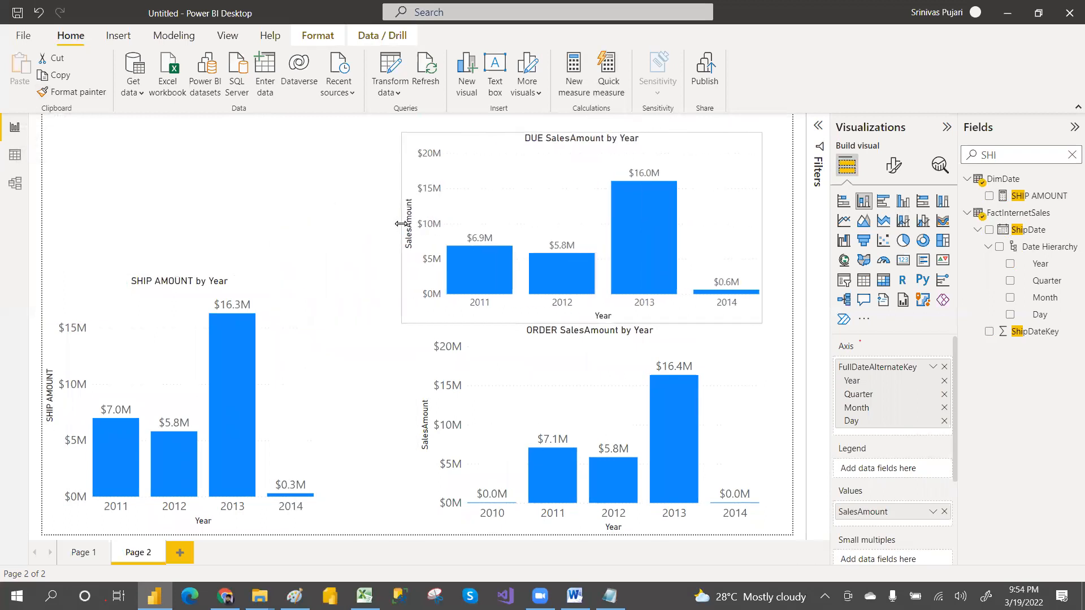
Widen the SHIP AMOUNT chart toward the ORDER chart and shift it slightly down on the page.
left_click(300, 363)
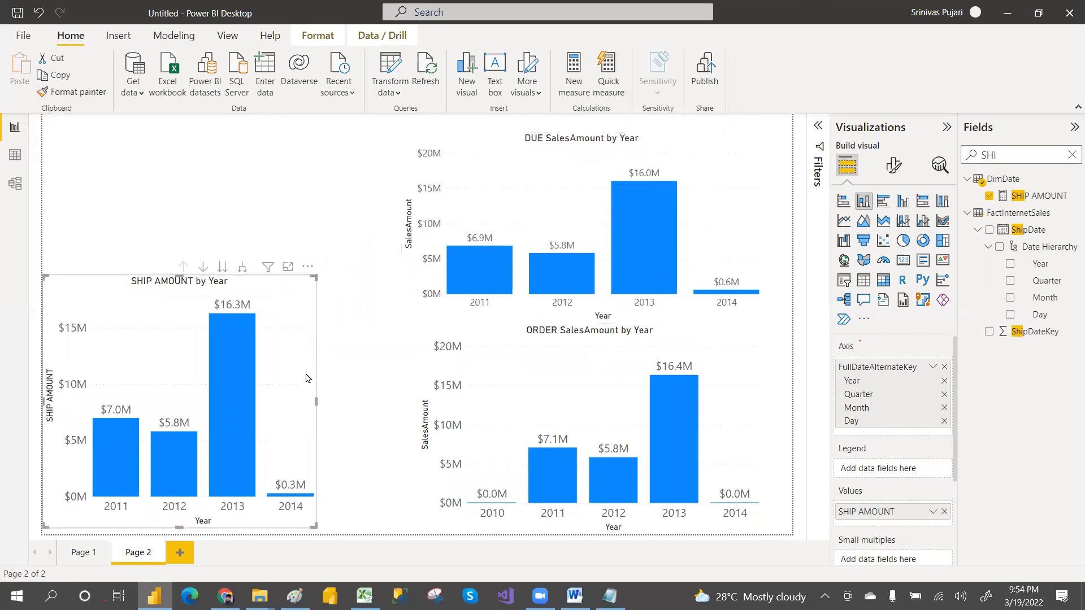
left_click_drag(319, 403, 378, 402)
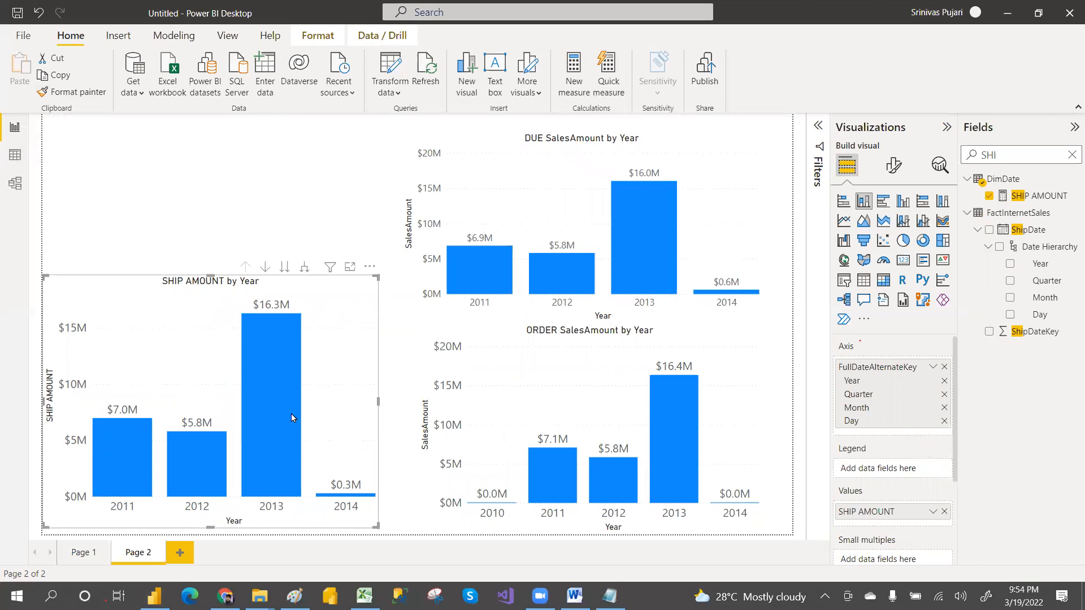
left_click_drag(175, 366, 177, 380)
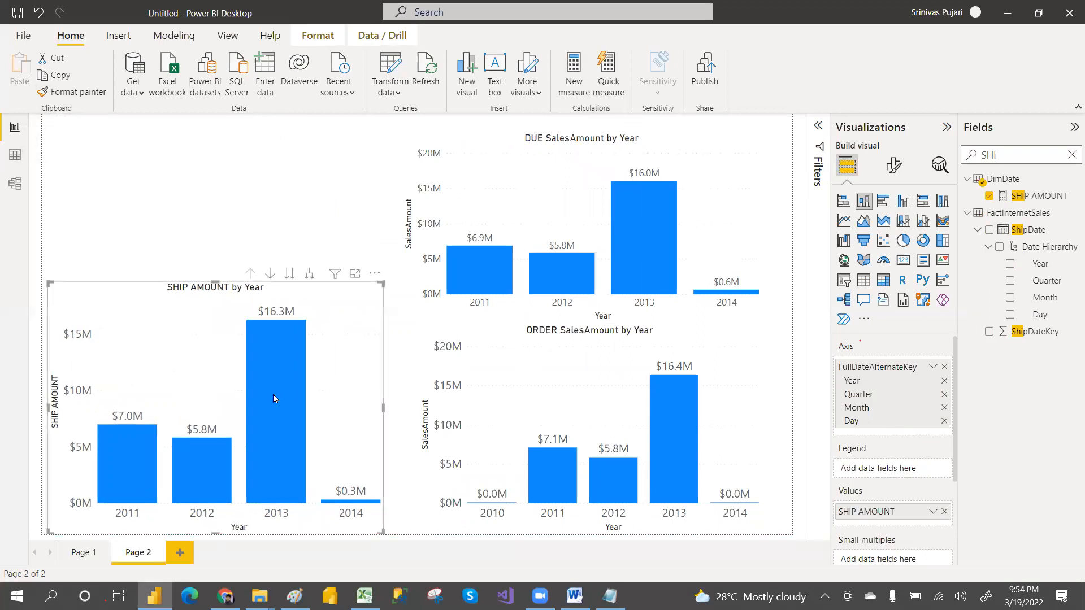
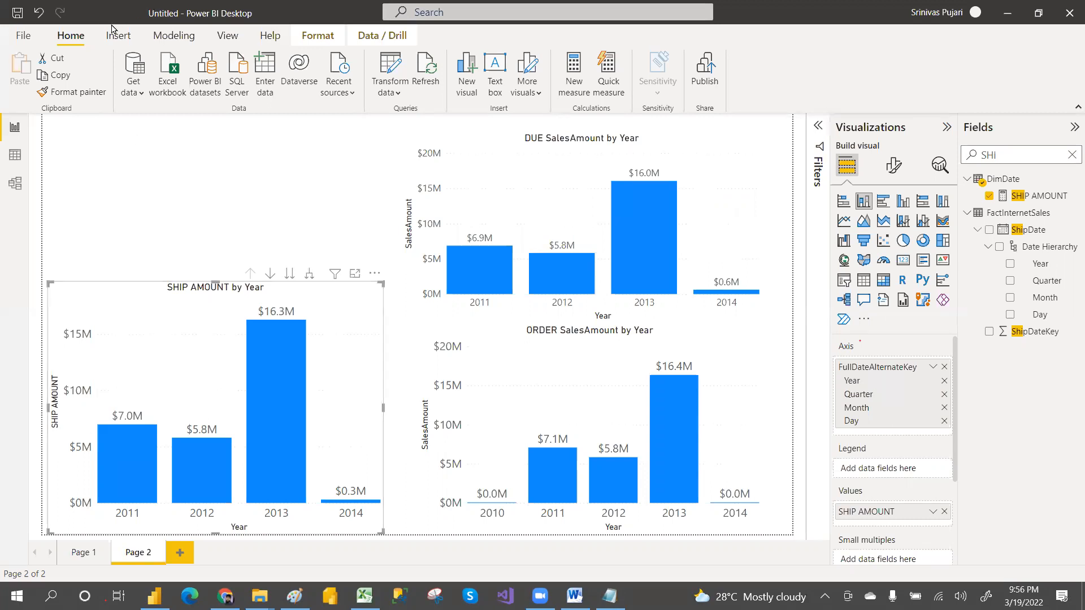
Show the model's table relationships and close the Power BI report without saving its changes.
left_click(15, 183)
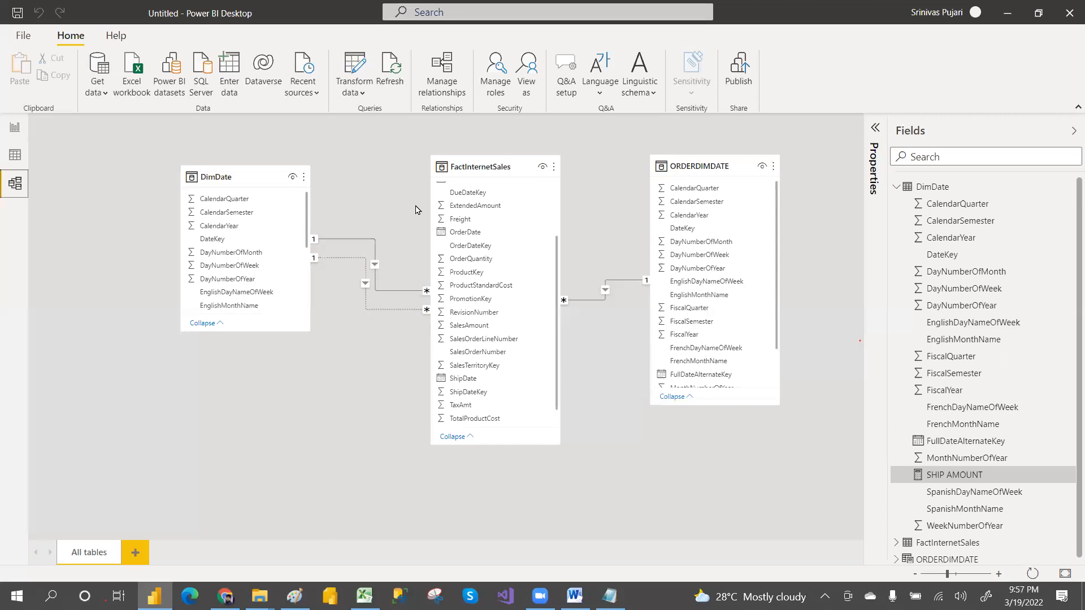
left_click(1067, 11)
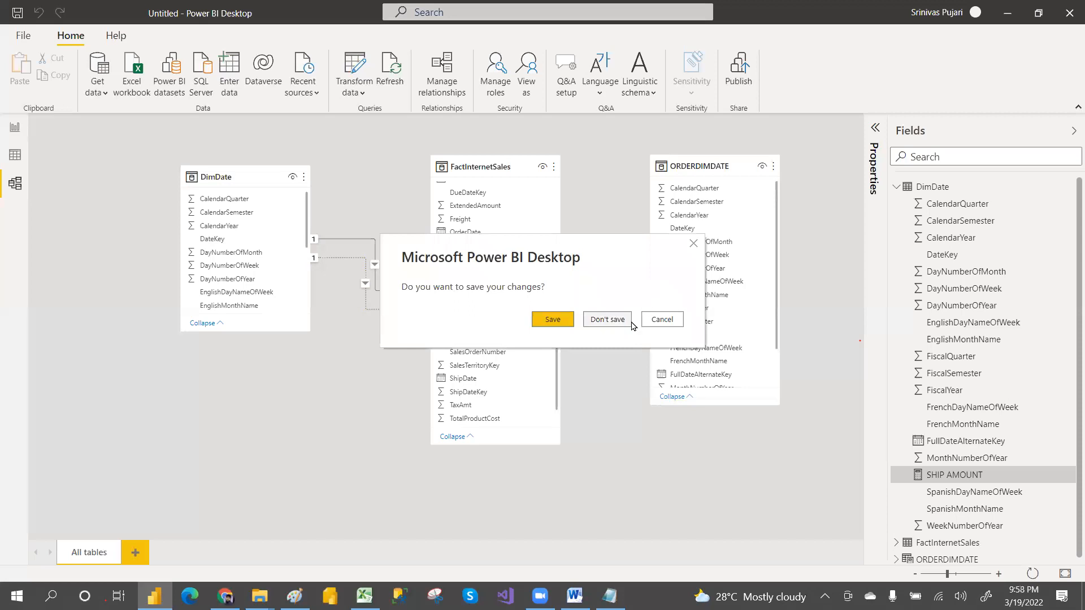
left_click(608, 320)
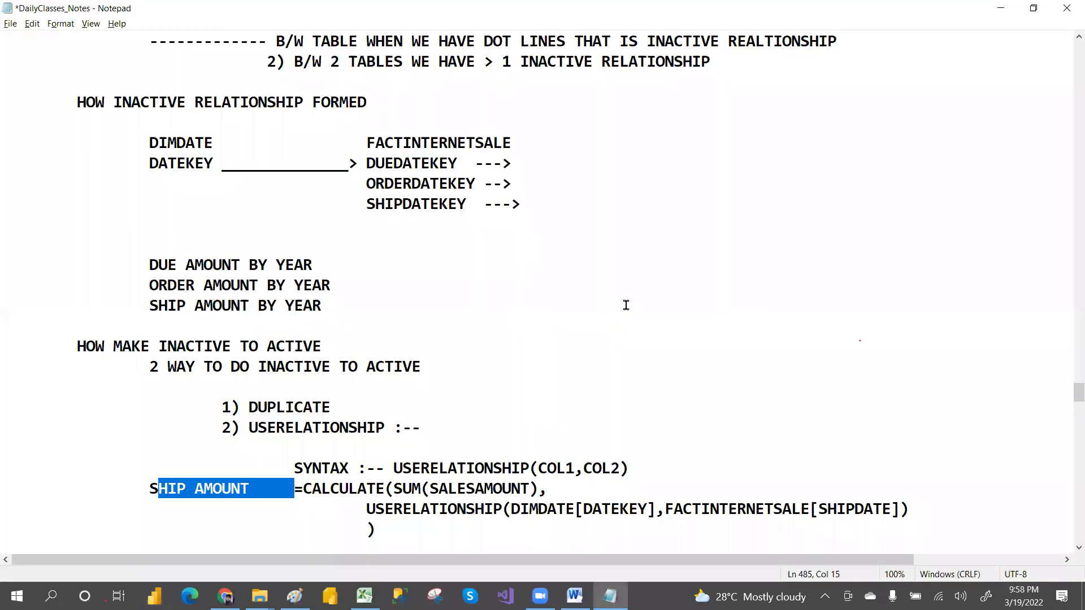
Save the DailyClasses_Notes file in Notepad and close it.
left_click(10, 24)
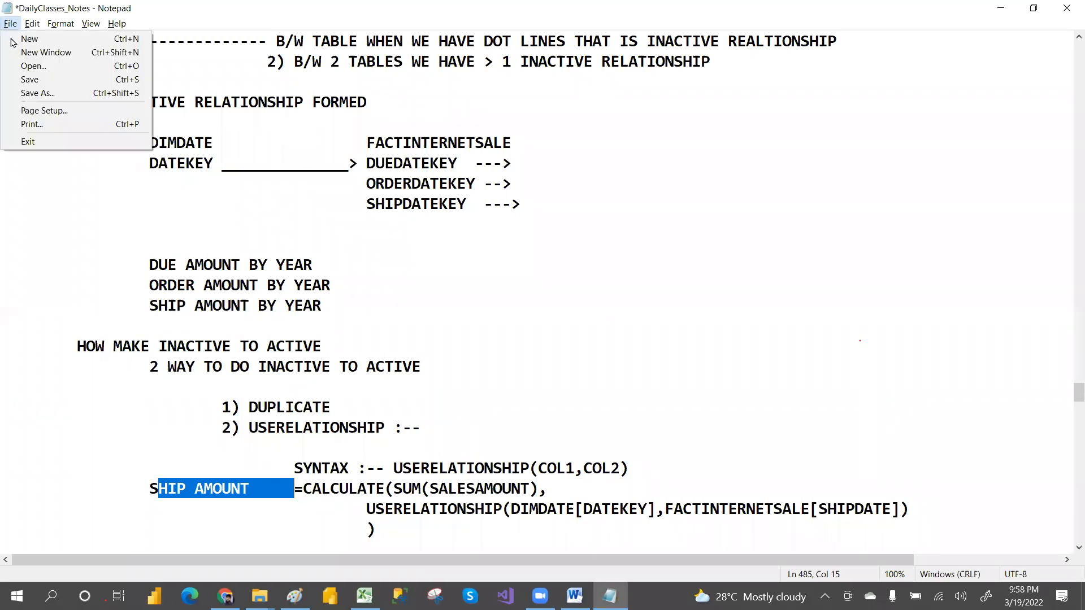
left_click(24, 75)
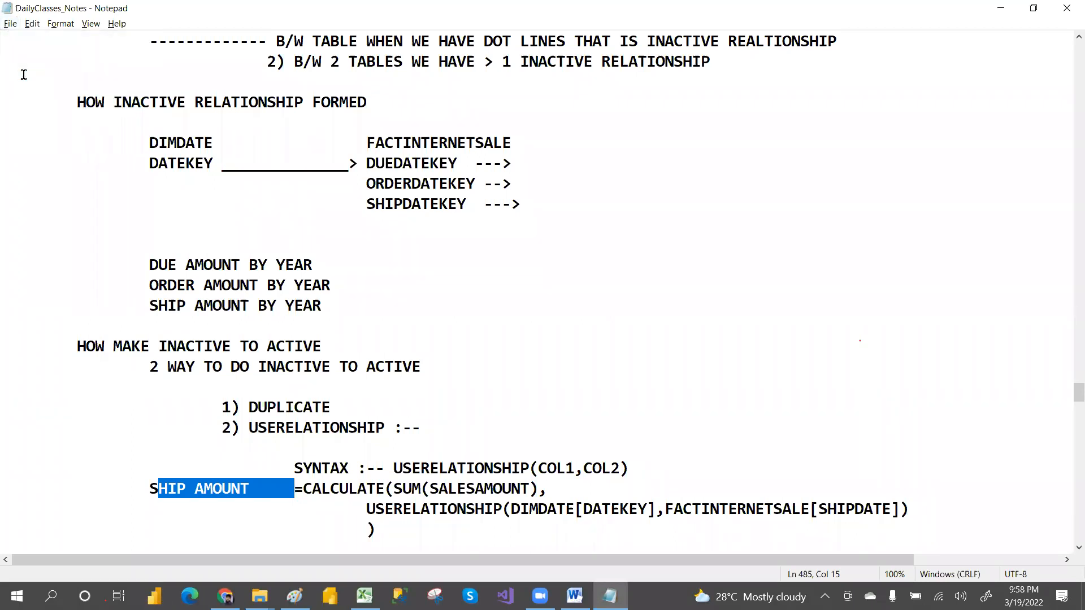
left_click(1067, 9)
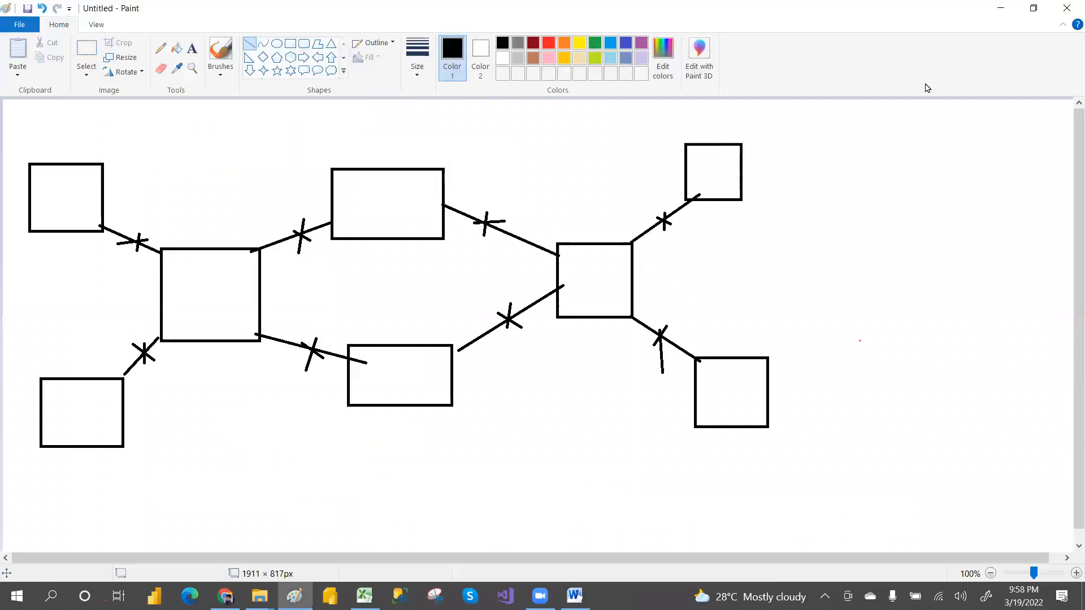
Close the untitled Paint drawing without saving it.
left_click(1067, 10)
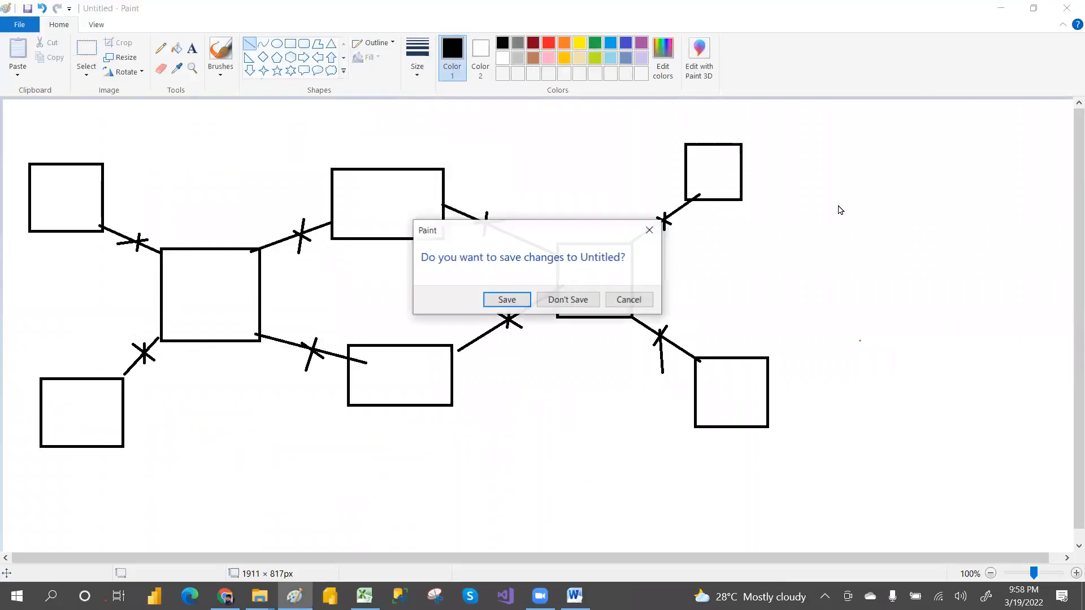
left_click(566, 306)
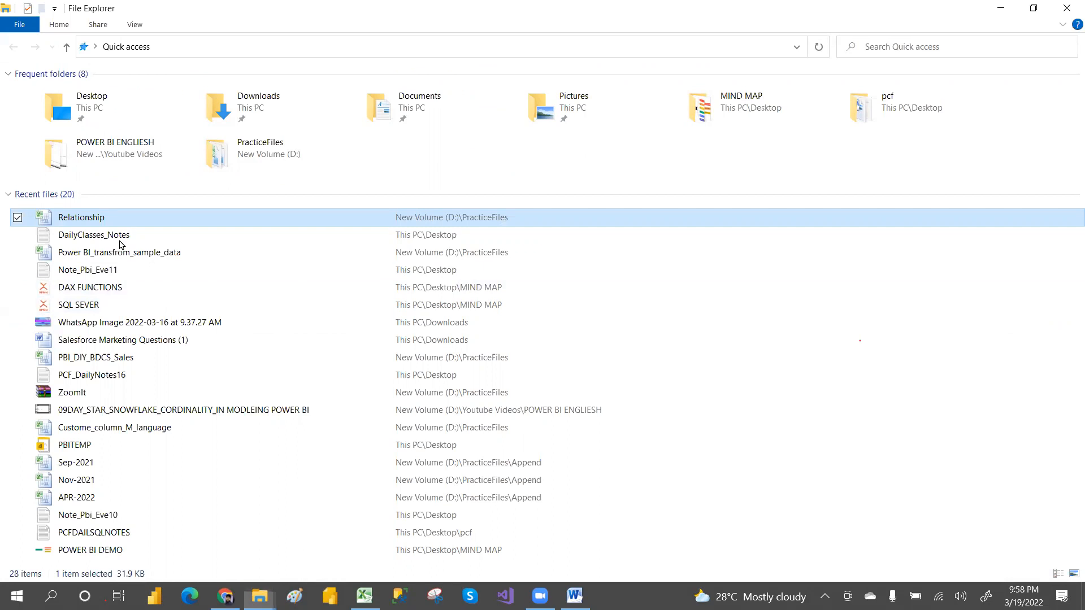
Open the model_test workbook and the Model_test_Report file from the PracticeFiles folder on drive D.
double_click(204, 155)
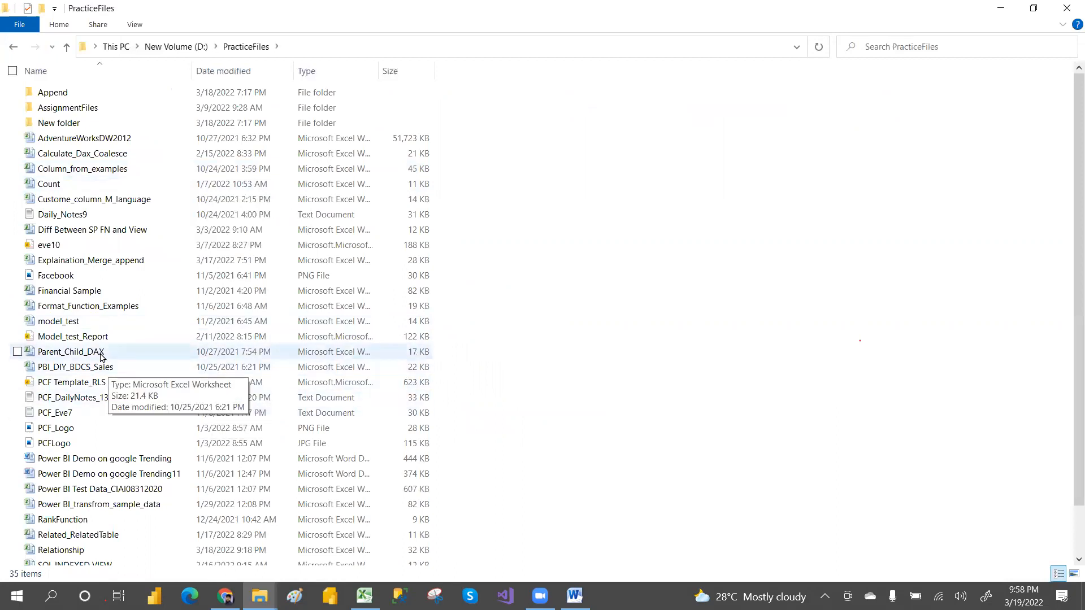
double_click(58, 322)
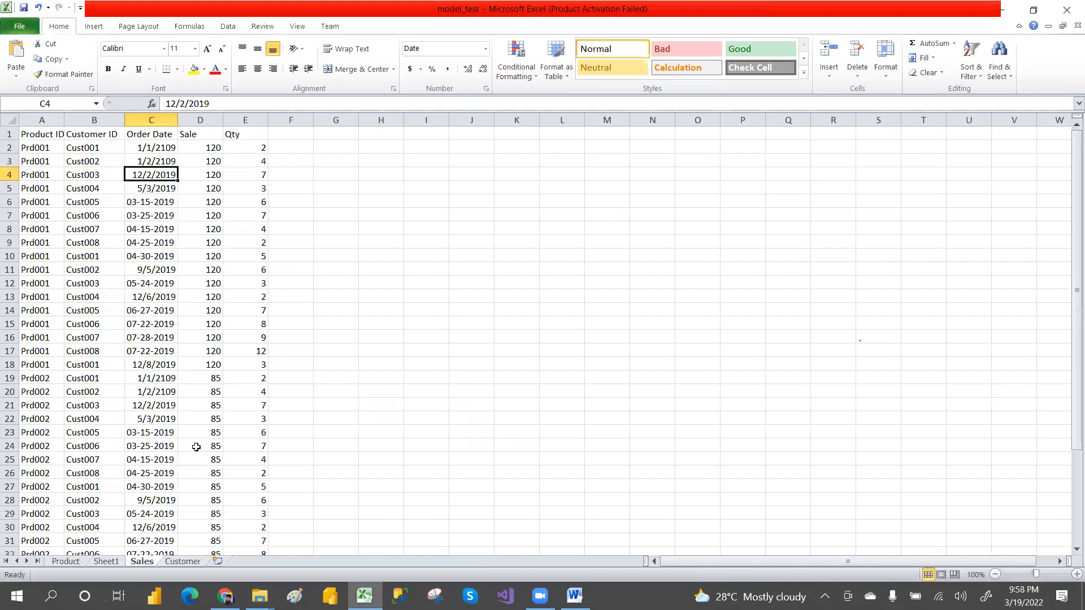
key("alt+Tab")
key("alt+Tab")
key("alt+Tab")
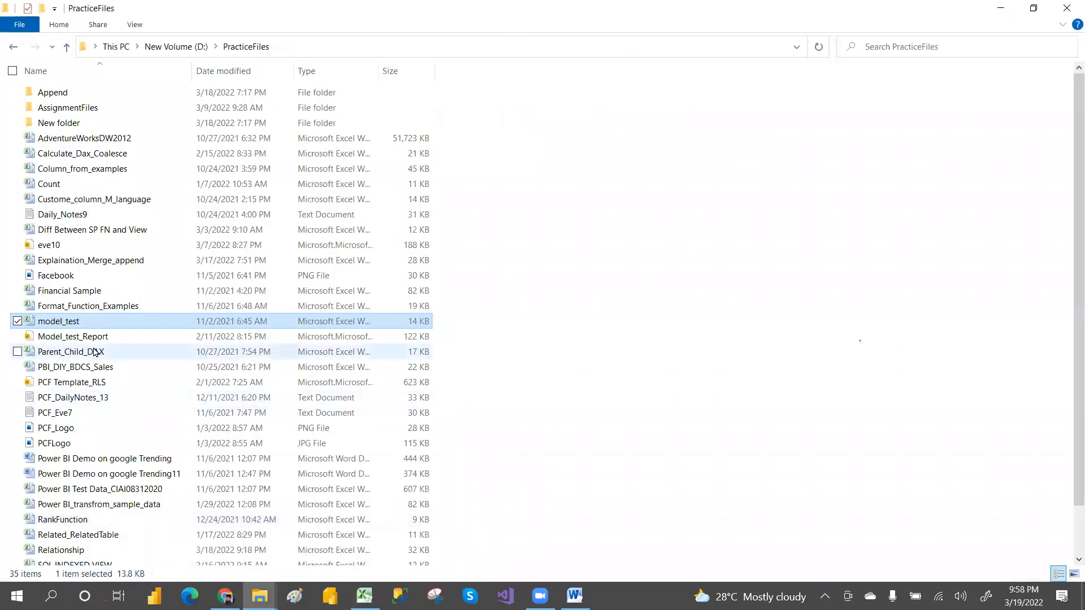
double_click(99, 339)
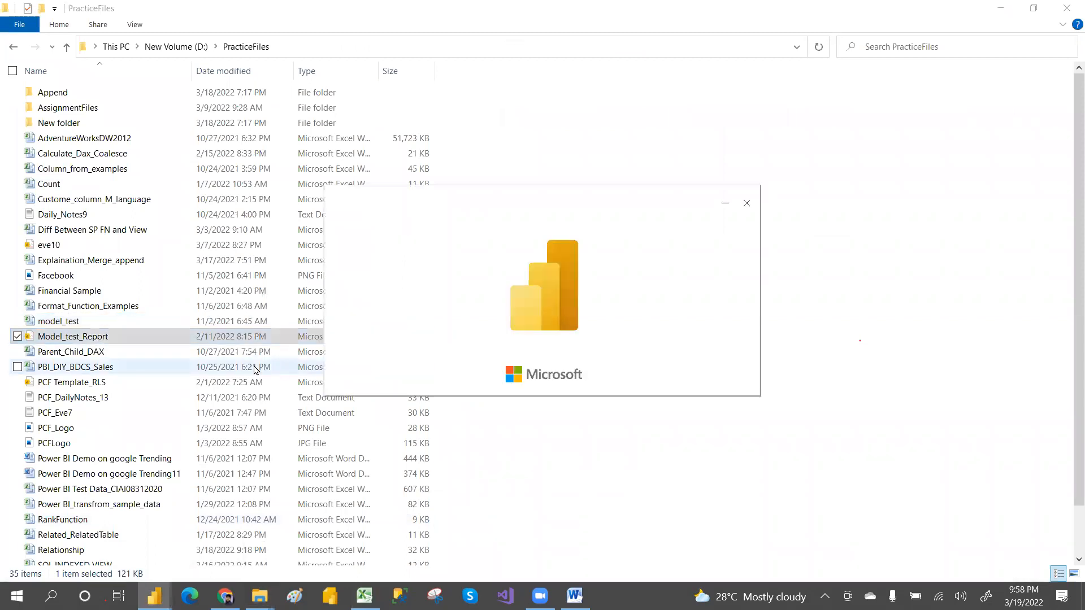
Switch back to the model_test workbook in Excel and select the Product ID column of the Sales sheet.
key("alt+Tab")
key("alt+Tab")
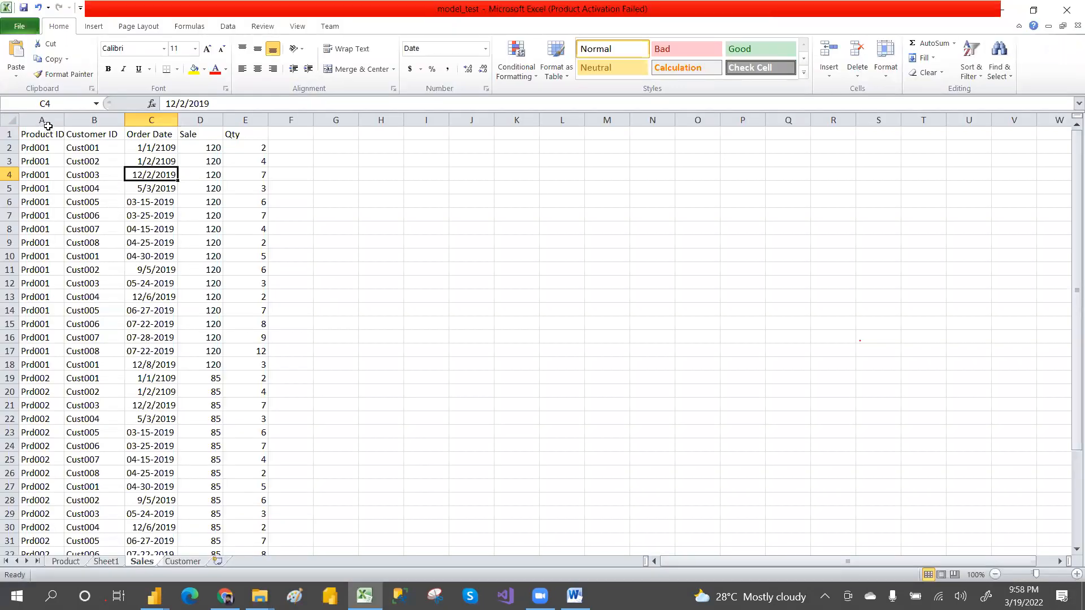
left_click(33, 121, "shift")
key("Left")
key("Left")
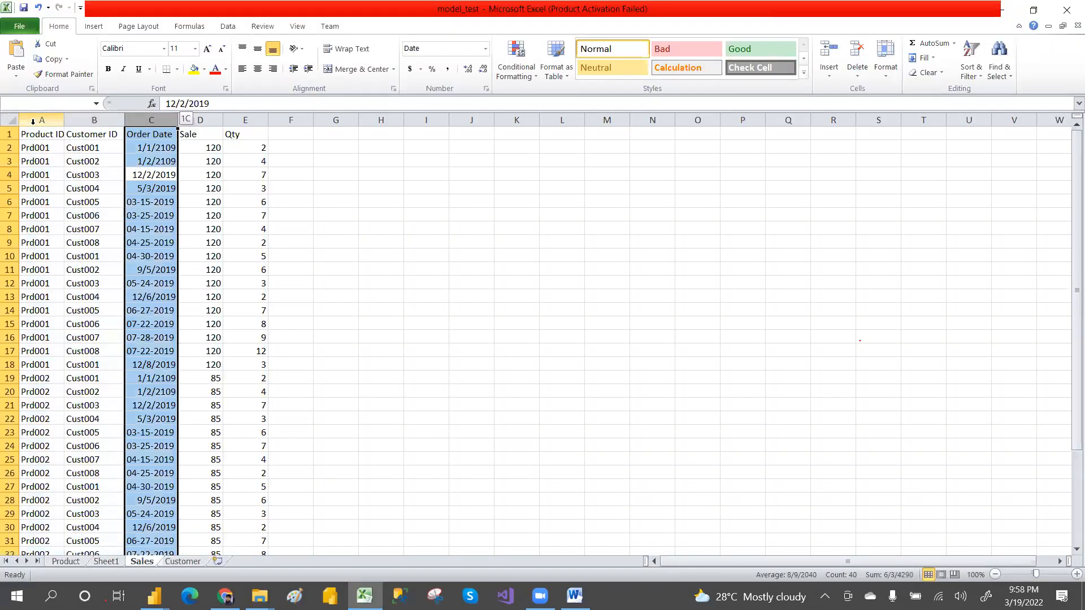
left_click(33, 121)
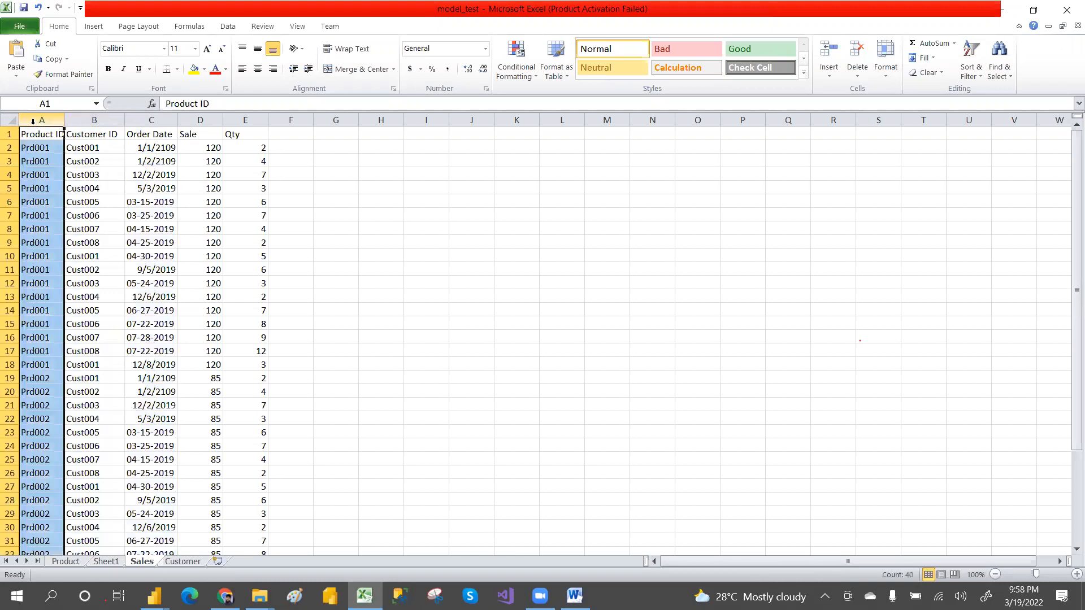
Set the font size of the Product ID through Qty columns on the Sales sheet to 26.
left_click_drag(32, 121, 249, 120)
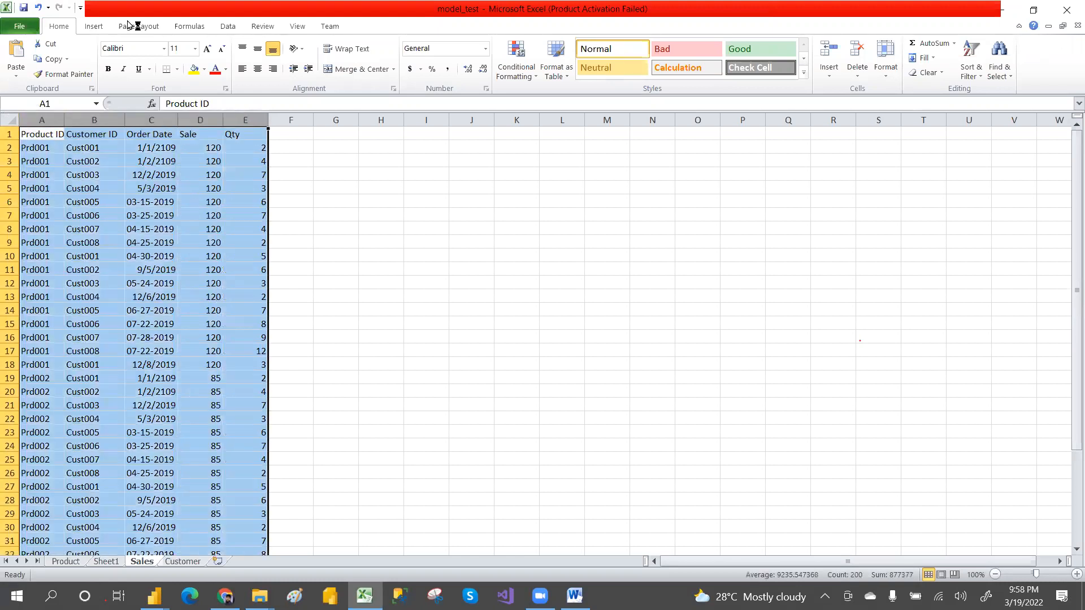
left_click(195, 50)
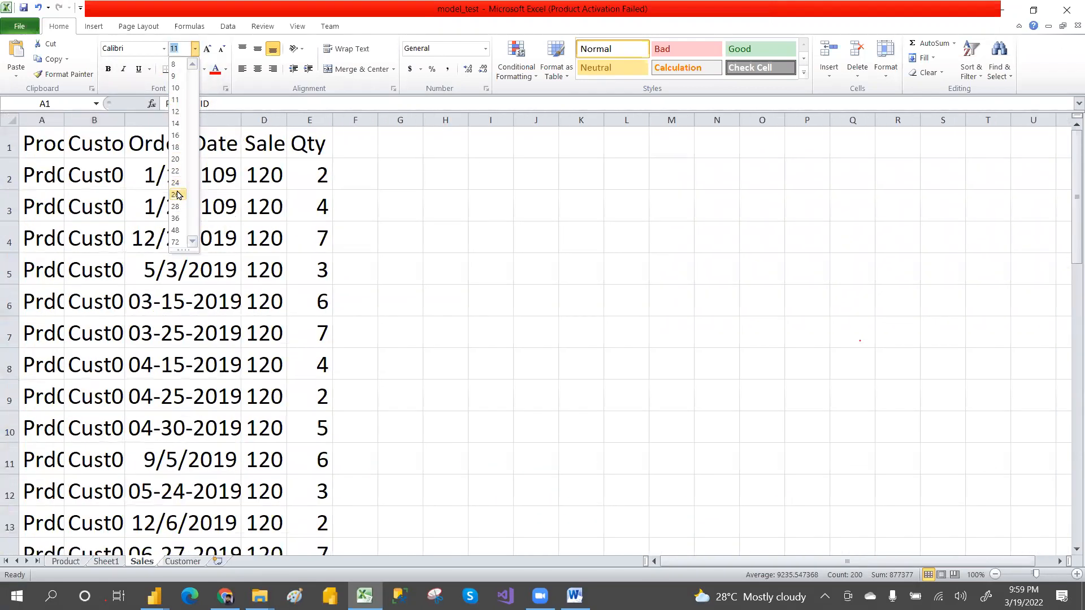
left_click(176, 193)
left_click(237, 231)
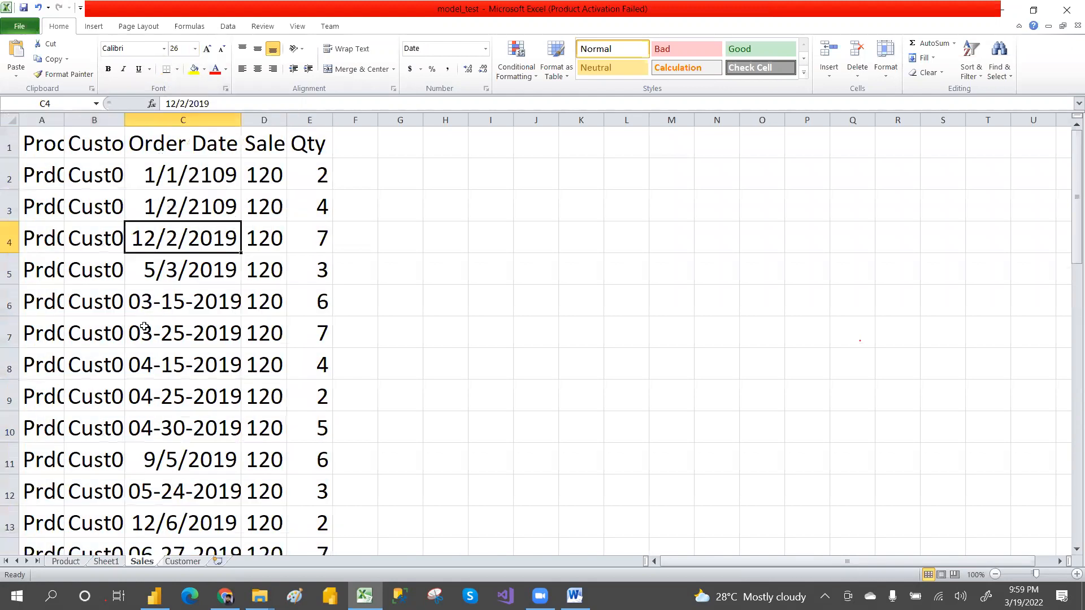
Set the font size of the whole product table on the Product sheet to 24.
left_click(71, 563)
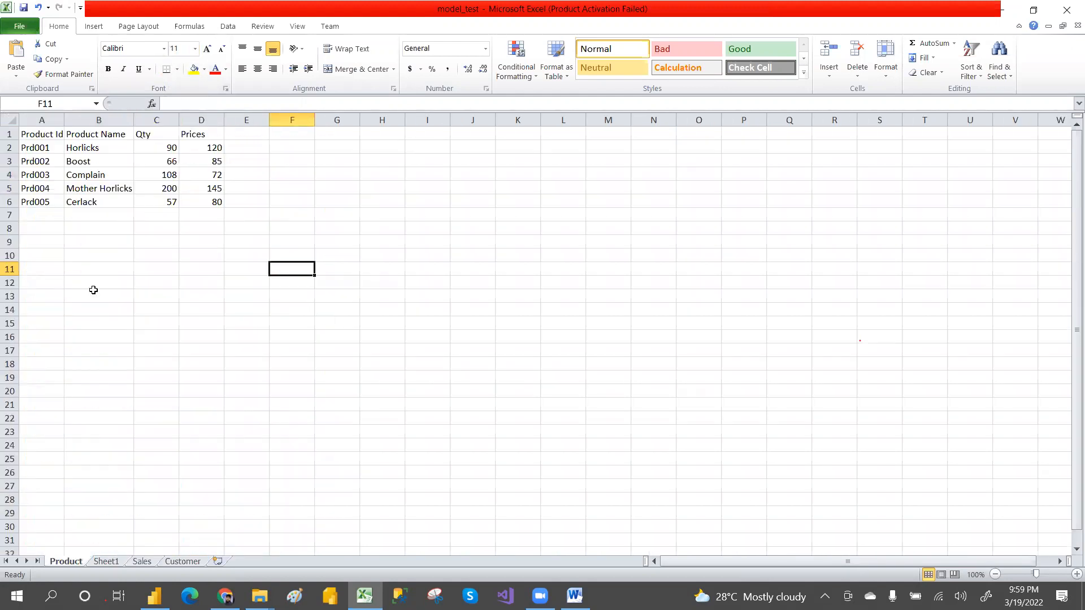
left_click_drag(55, 133, 206, 201)
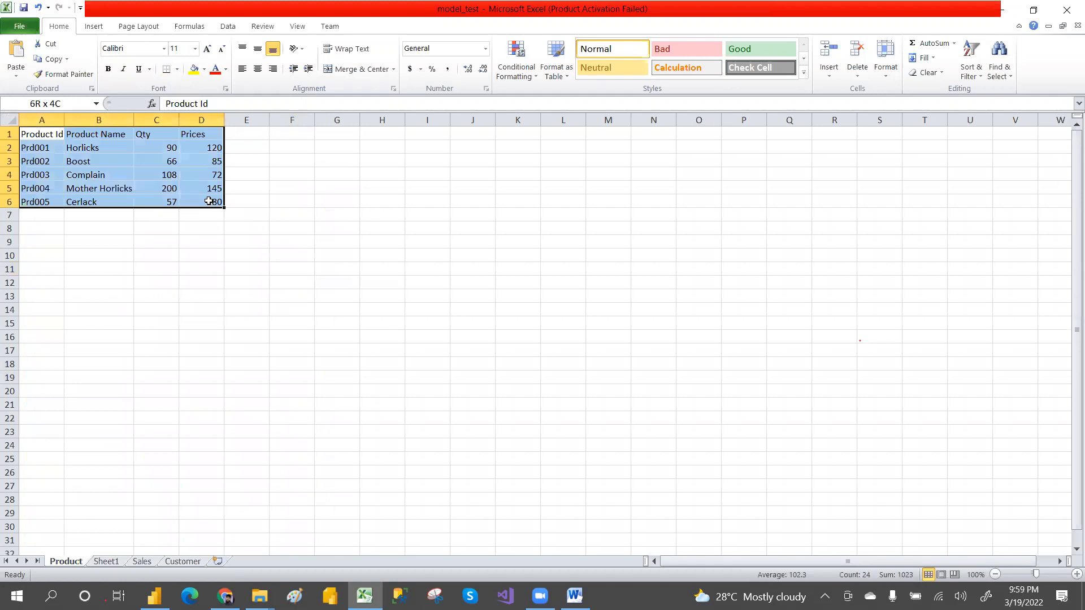
left_click(195, 49)
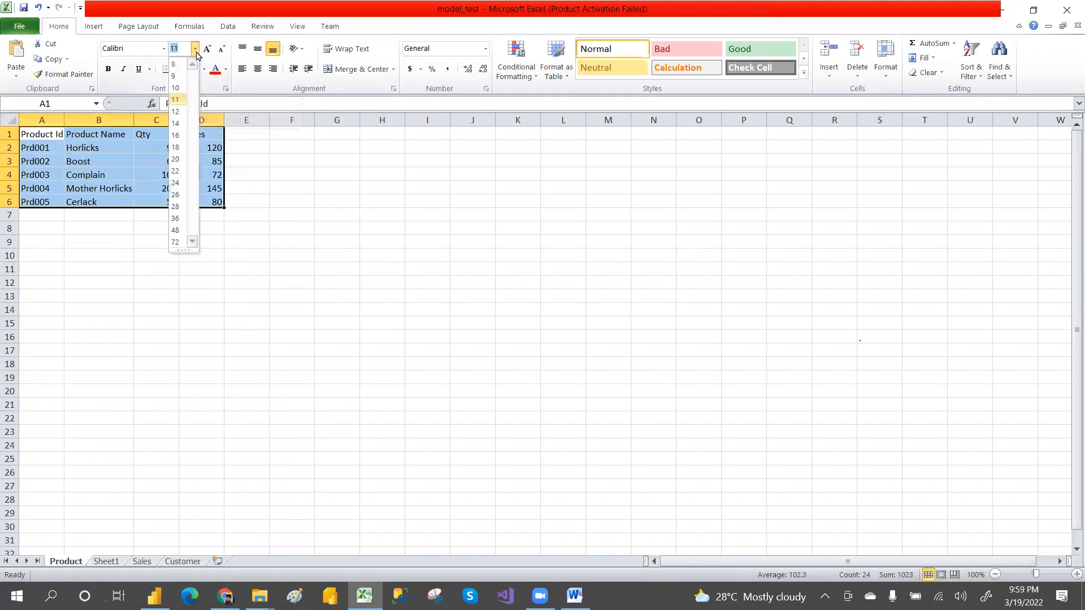
left_click(175, 183)
left_click(299, 254)
Fit the widths of the Product Id, Product Name, Qty and Prices columns to their contents.
double_click(65, 120)
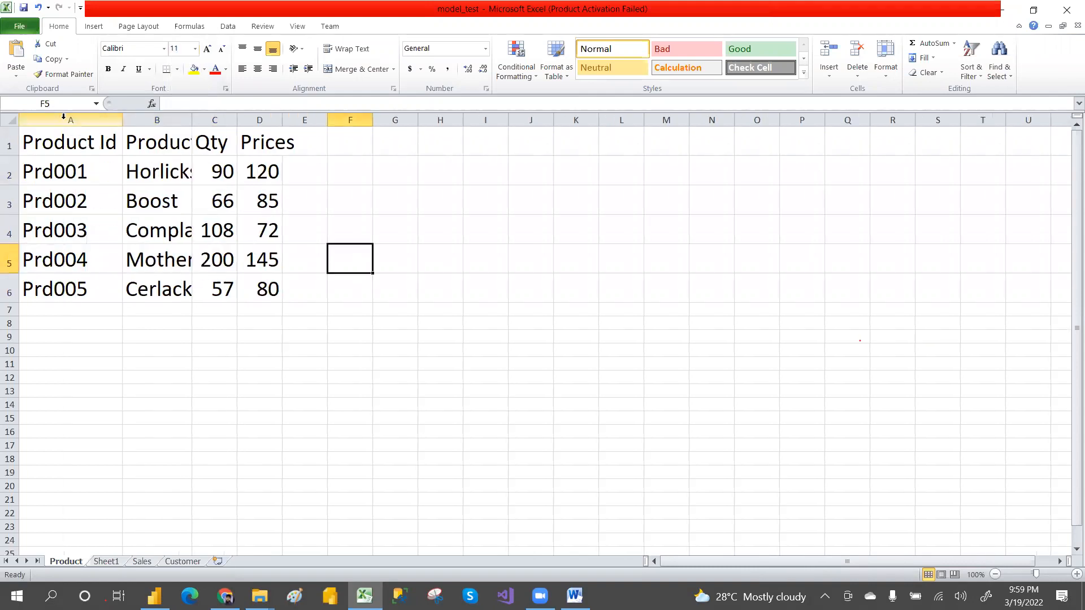
double_click(190, 122)
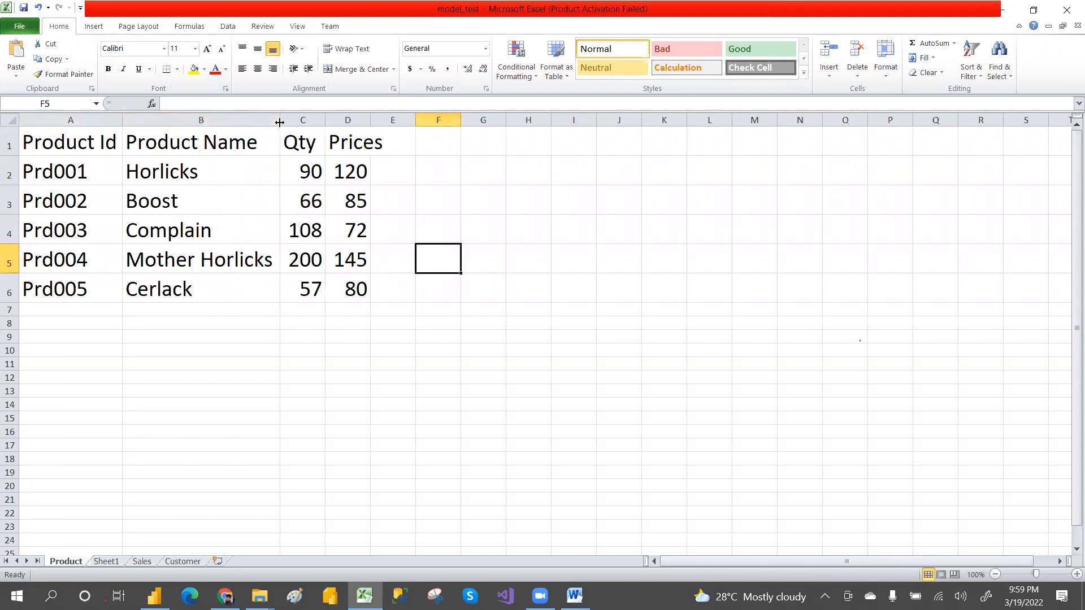
double_click(324, 121)
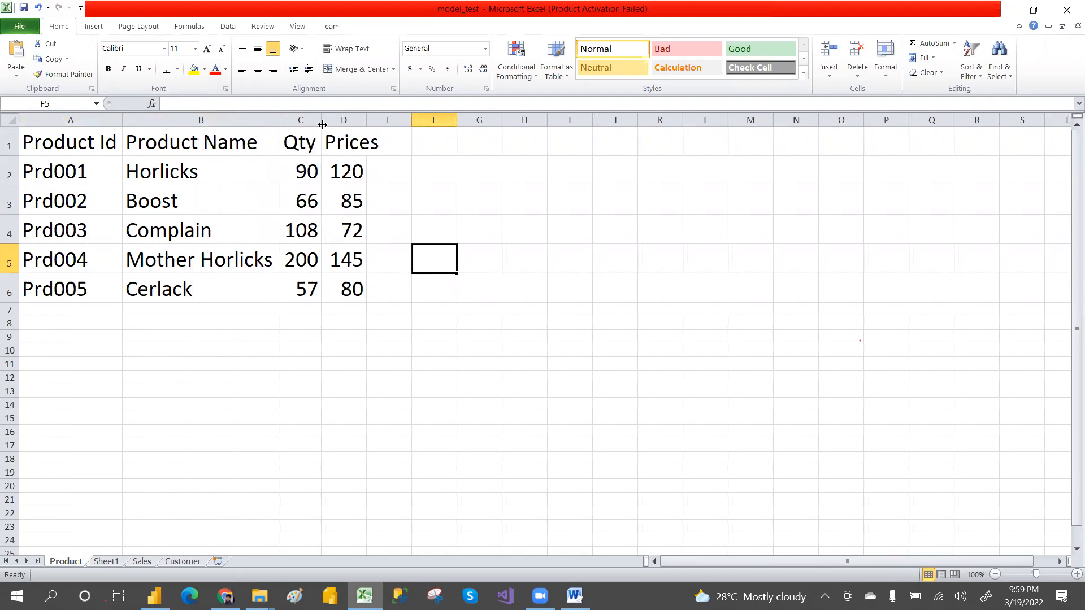
double_click(365, 120)
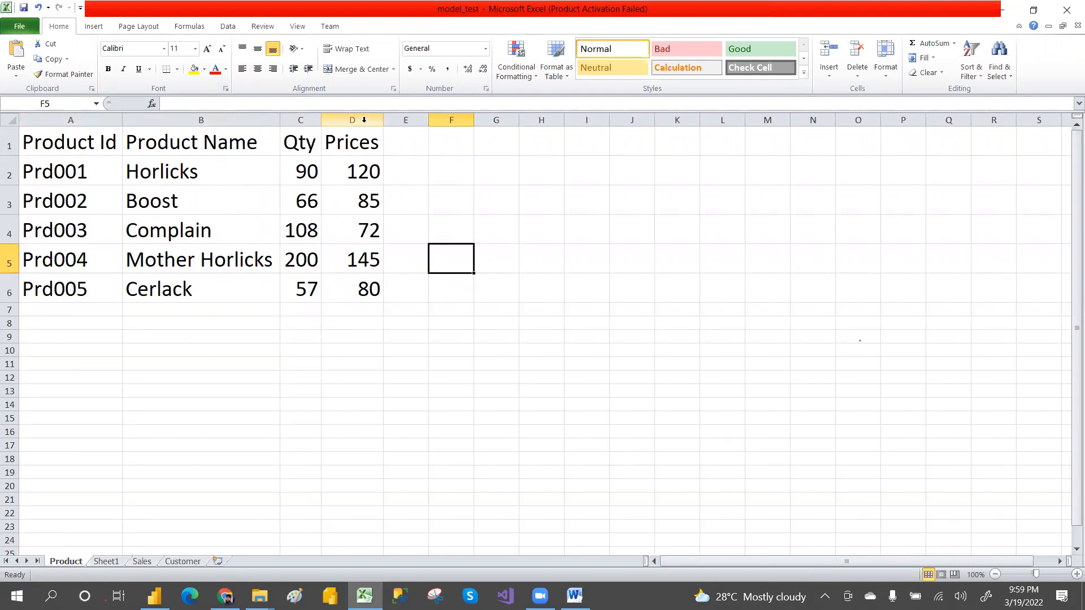
Examine the Prd001 and Prd002 rows of the Product sheet, going through each product's ID, name, quantity and price.
left_click(48, 173)
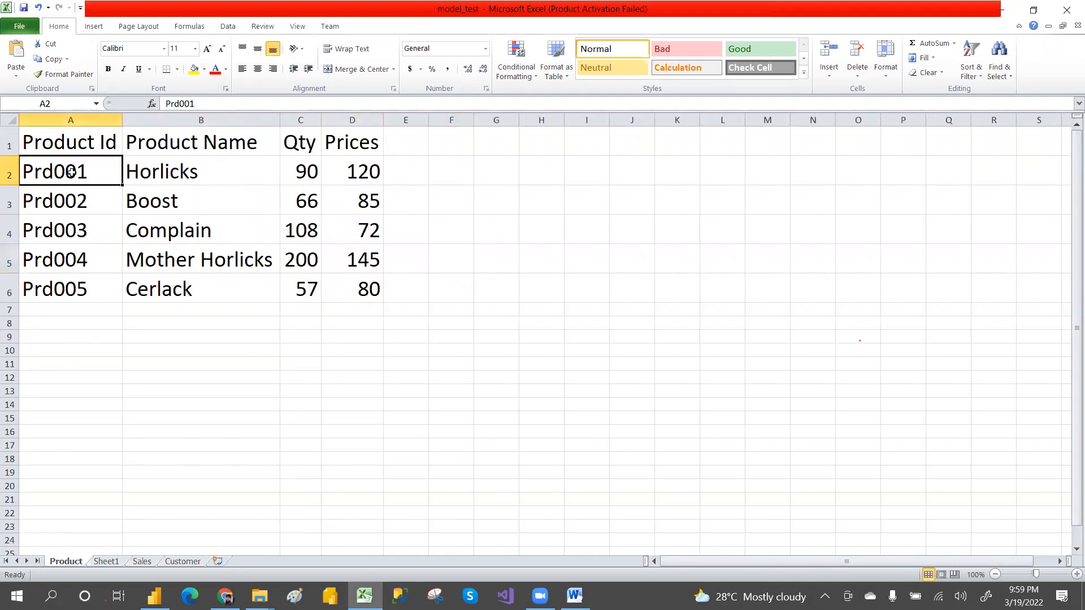
left_click(150, 173)
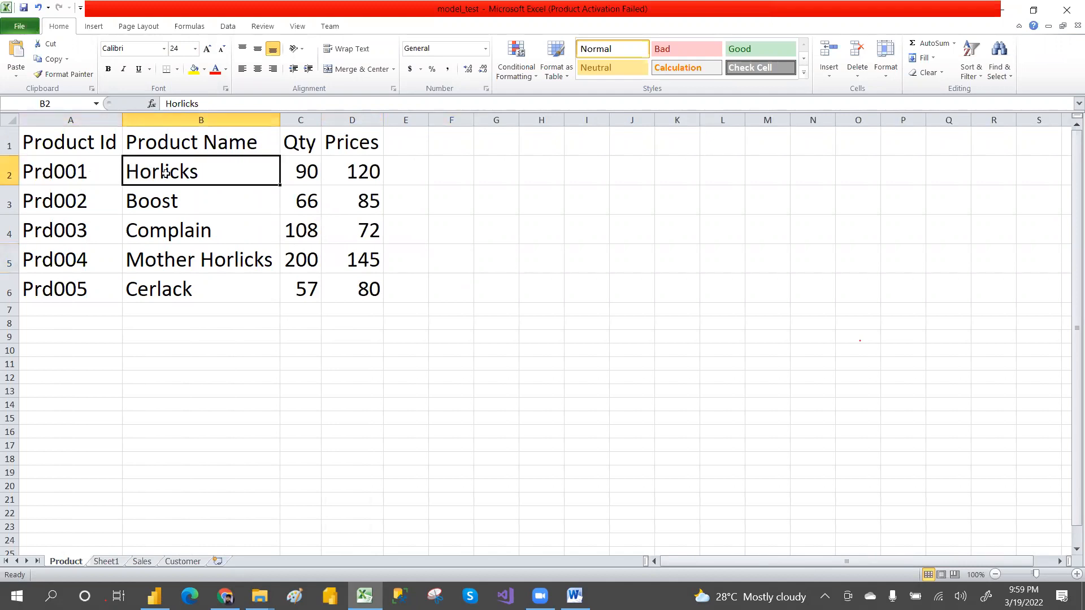
left_click(301, 176)
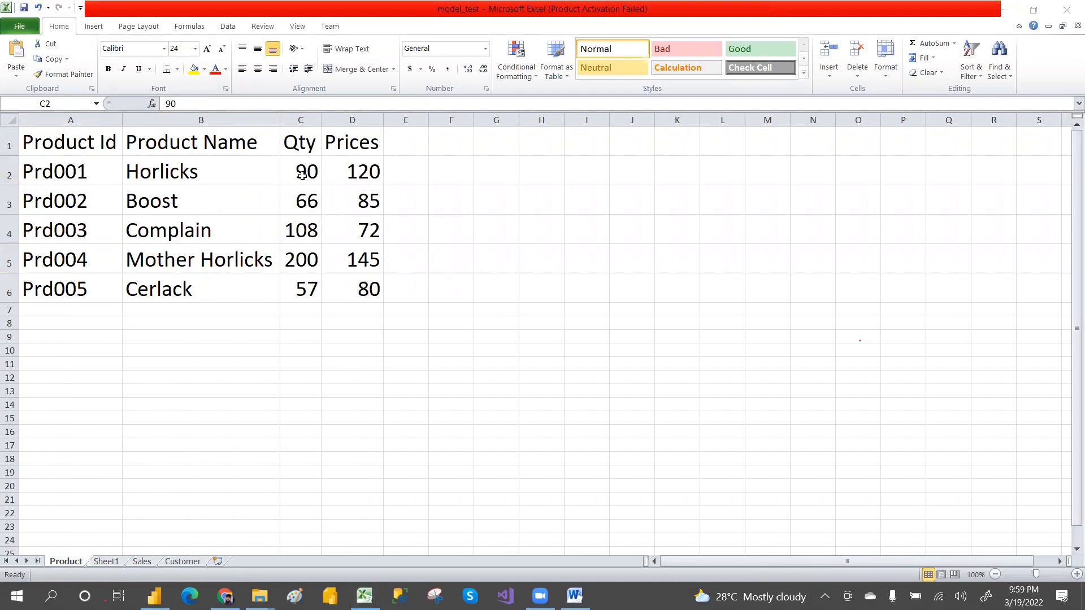
left_click(302, 176)
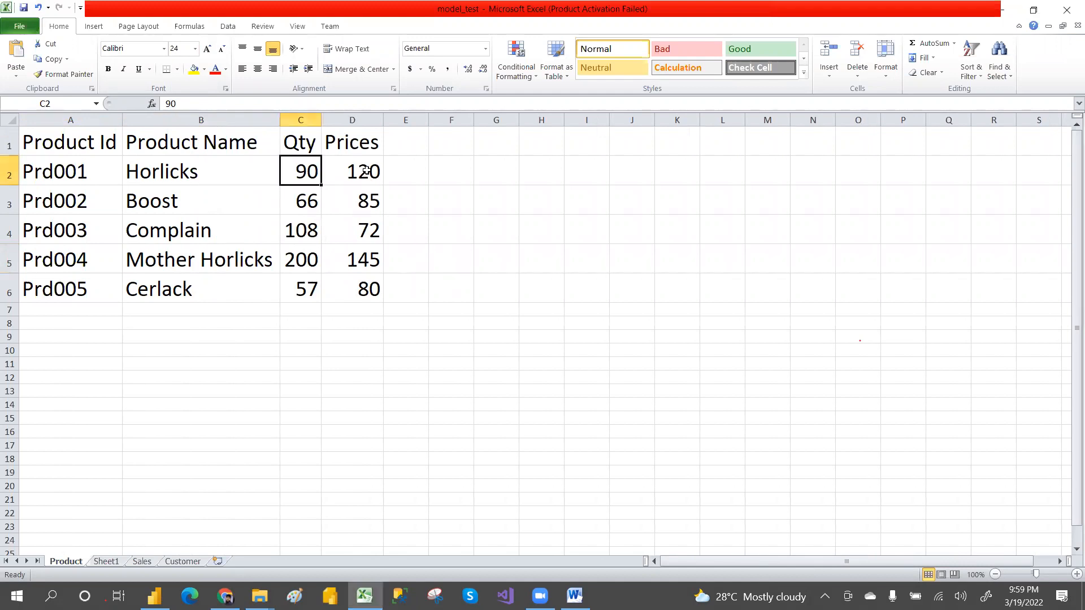
left_click(347, 174)
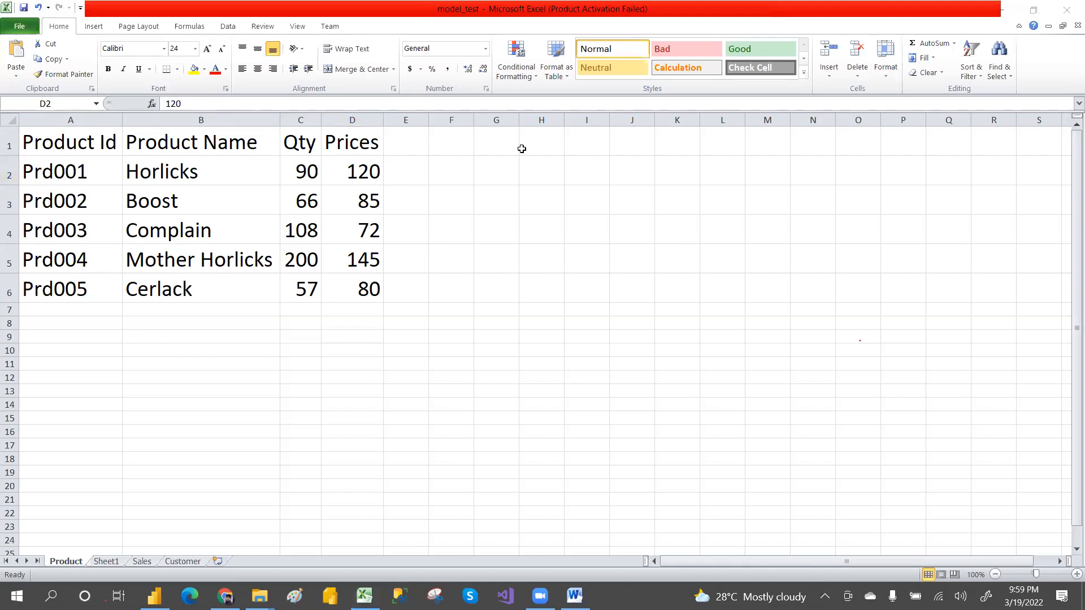
left_click(221, 246)
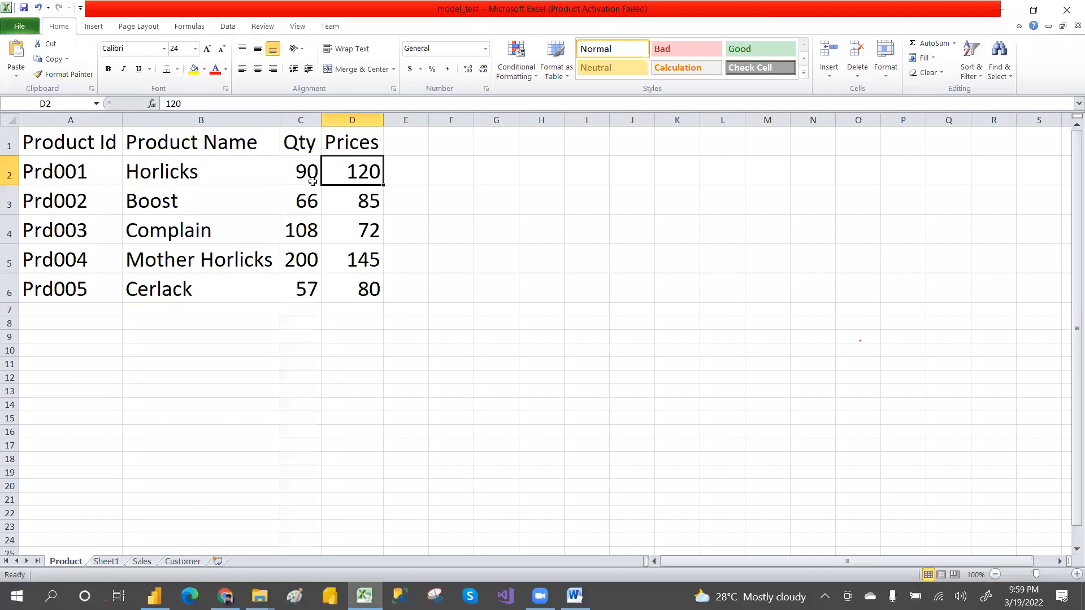
left_click(67, 210)
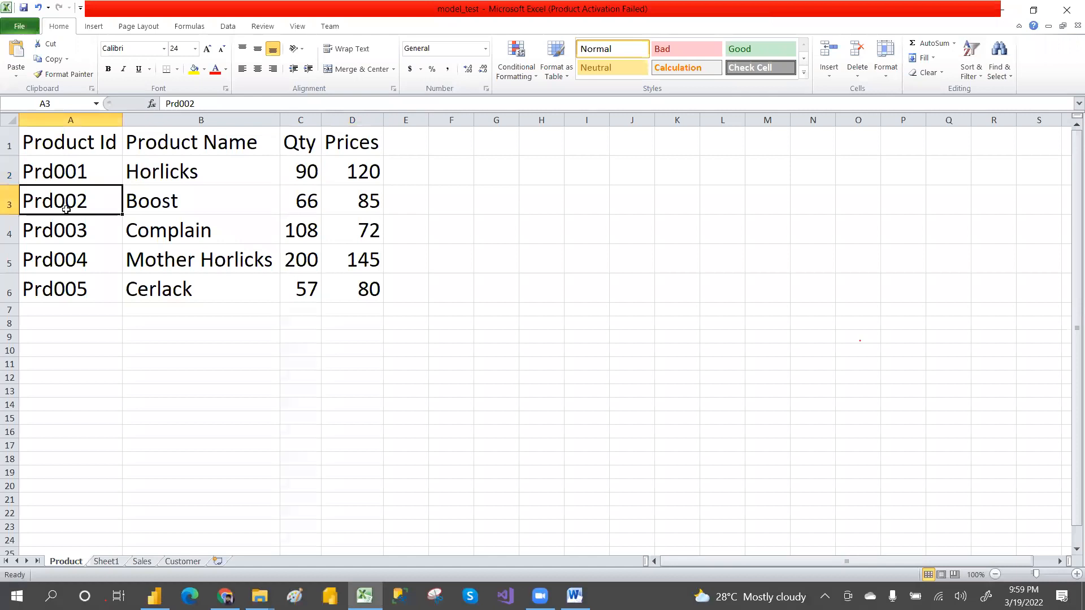
left_click(161, 209)
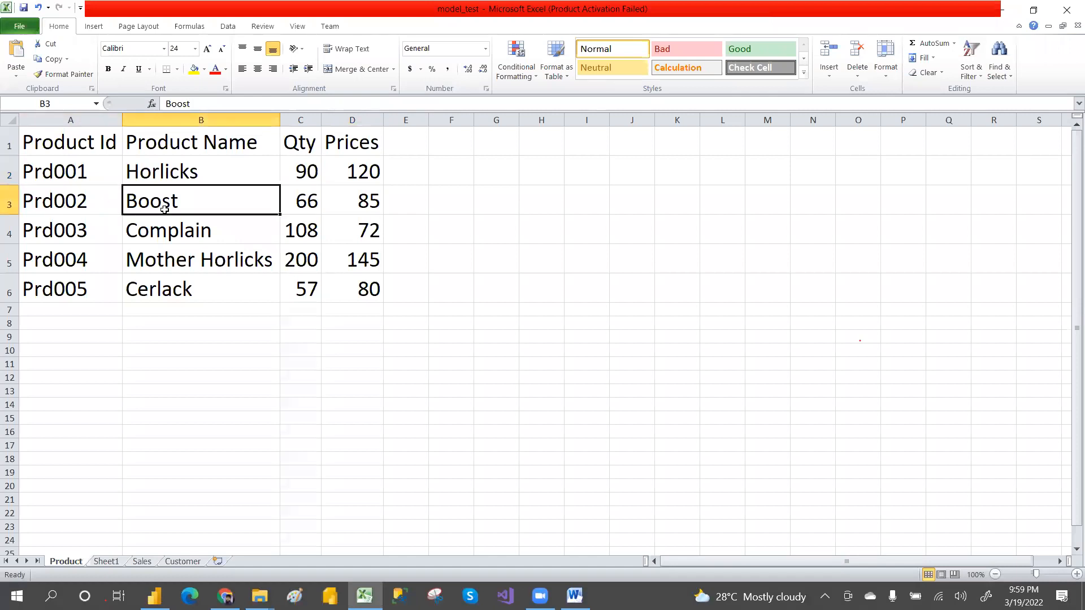
left_click(309, 208)
left_click(363, 206)
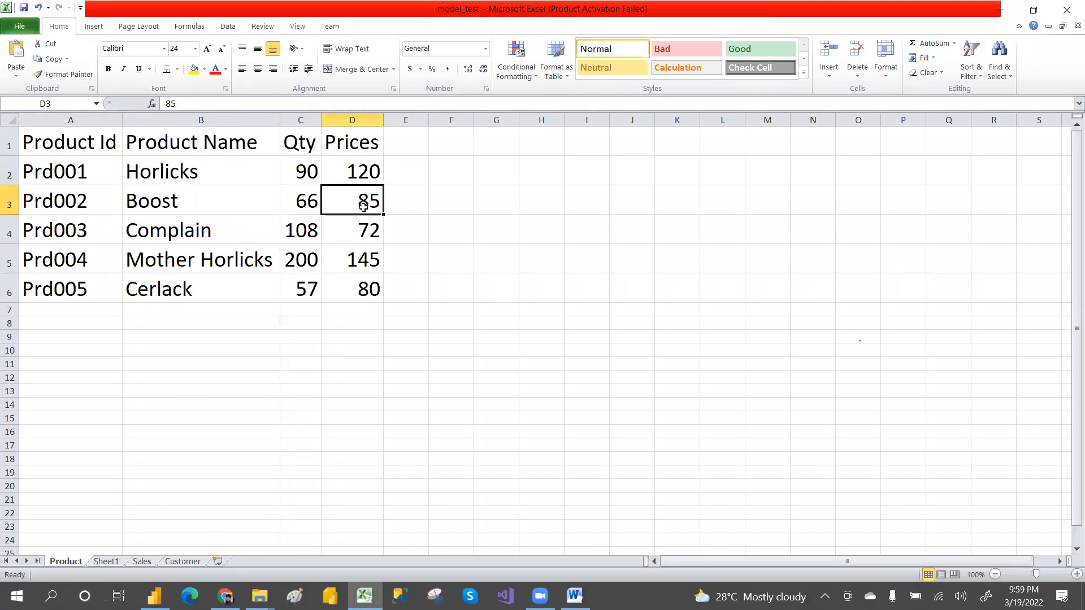
left_click(301, 205)
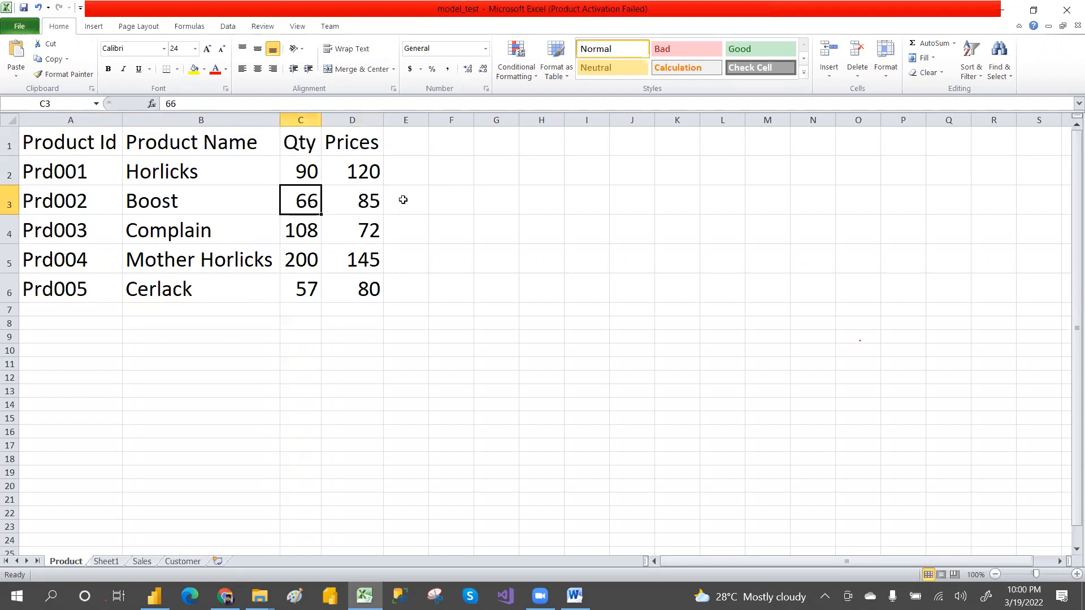
left_click(358, 209)
Examine the values of the Product Name, Qty and Prices columns from the first product down to the last.
left_click(68, 239)
key("Right")
key("Up")
key("Up")
key("Up")
key("Down")
key("shift+Down")
key("shift+Down")
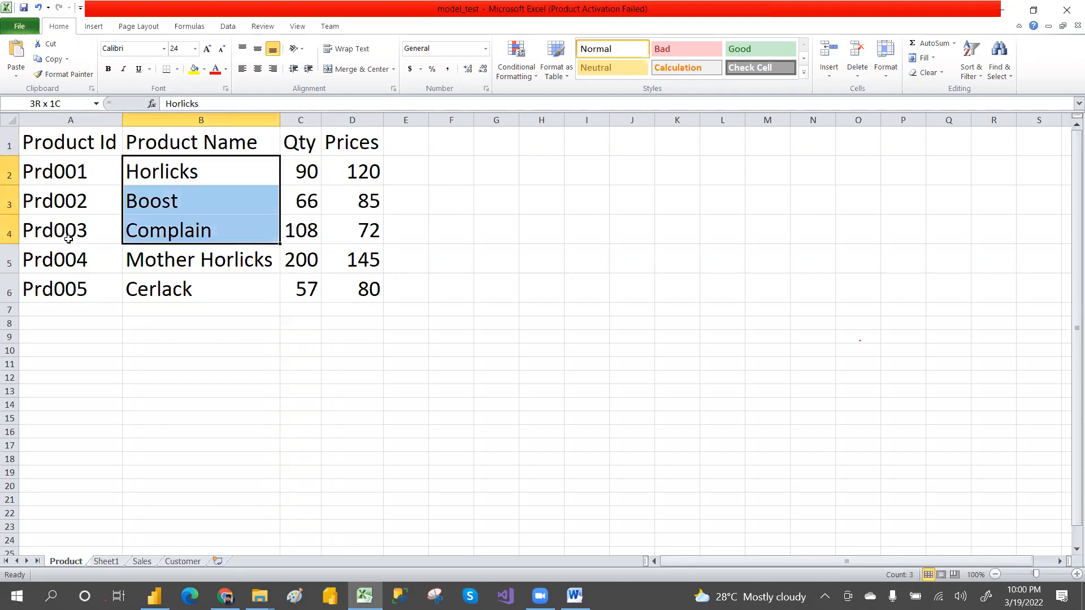
key("shift+Down")
key("shift+Down")
left_click_drag(303, 165, 305, 282)
left_click_drag(354, 180, 367, 290)
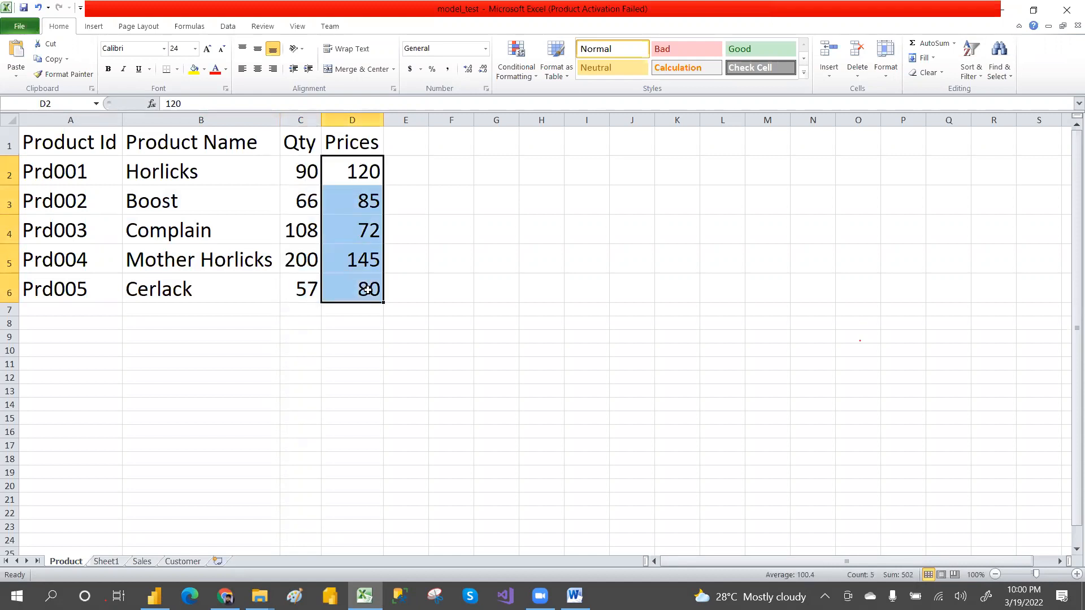
Review the whole product table, including a brief look at the Customer sheet for comparison.
left_click_drag(45, 142, 350, 282)
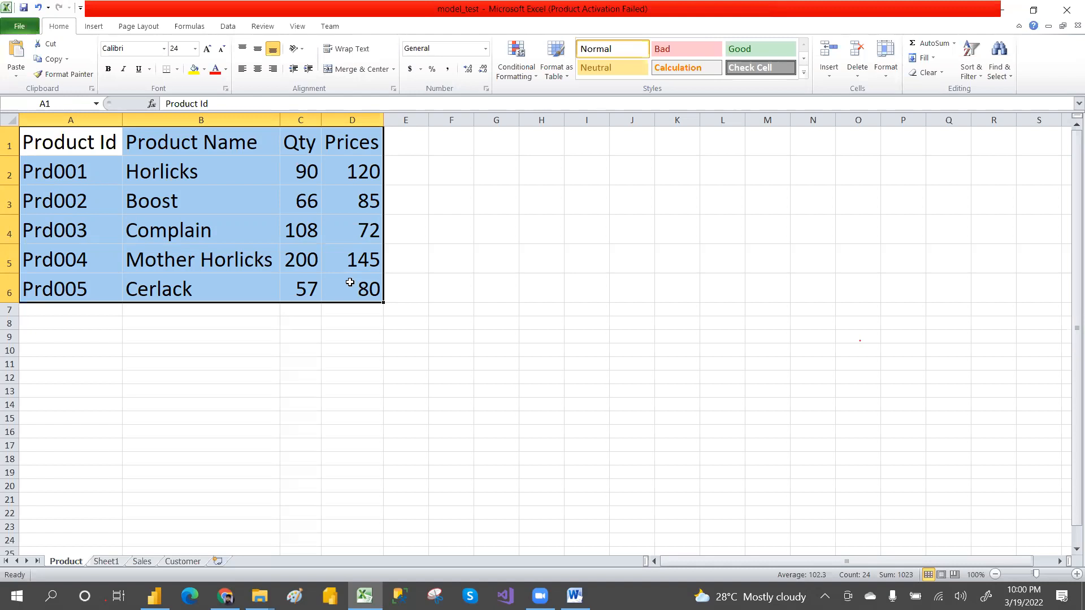
left_click(412, 379)
left_click_drag(62, 150, 356, 291)
left_click(183, 562)
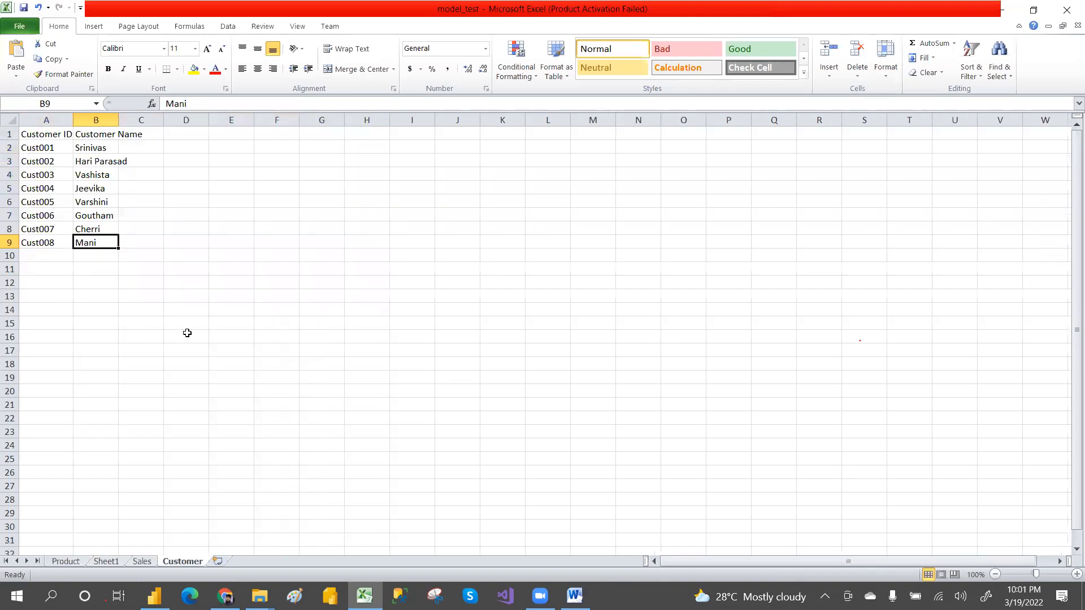
left_click(67, 561)
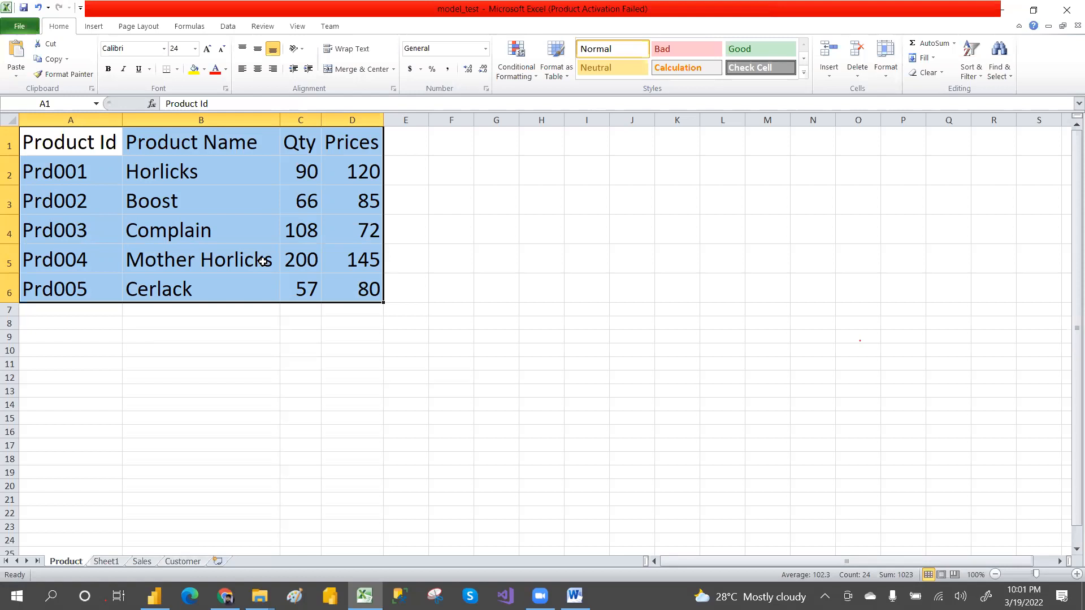
left_click(388, 145)
left_click_drag(80, 146, 360, 286)
left_click(402, 292)
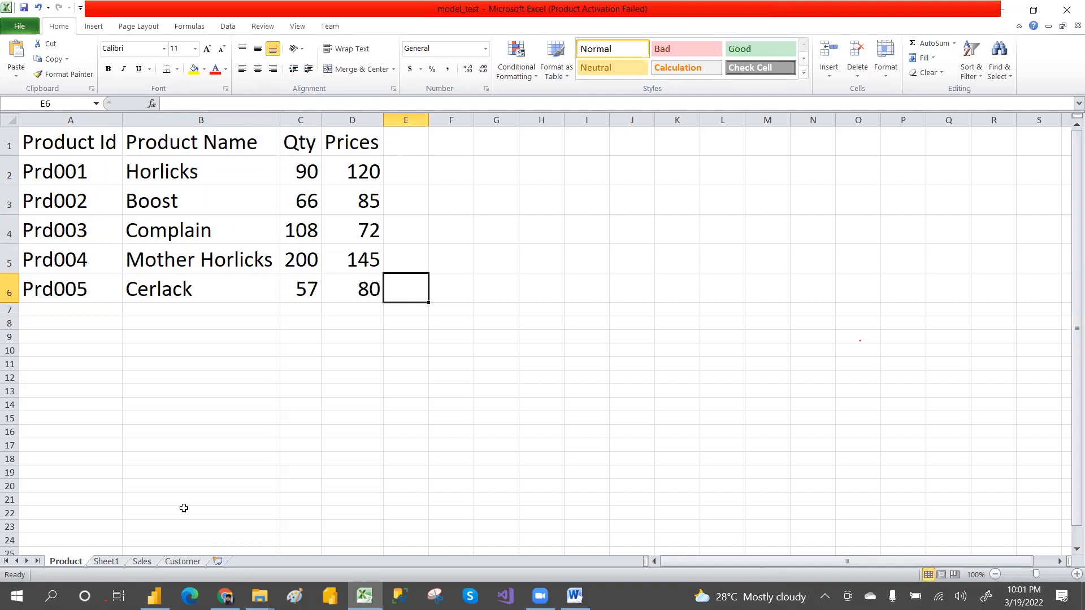
Set the font size of the customer table on the Customer sheet to 24.
left_click(186, 563)
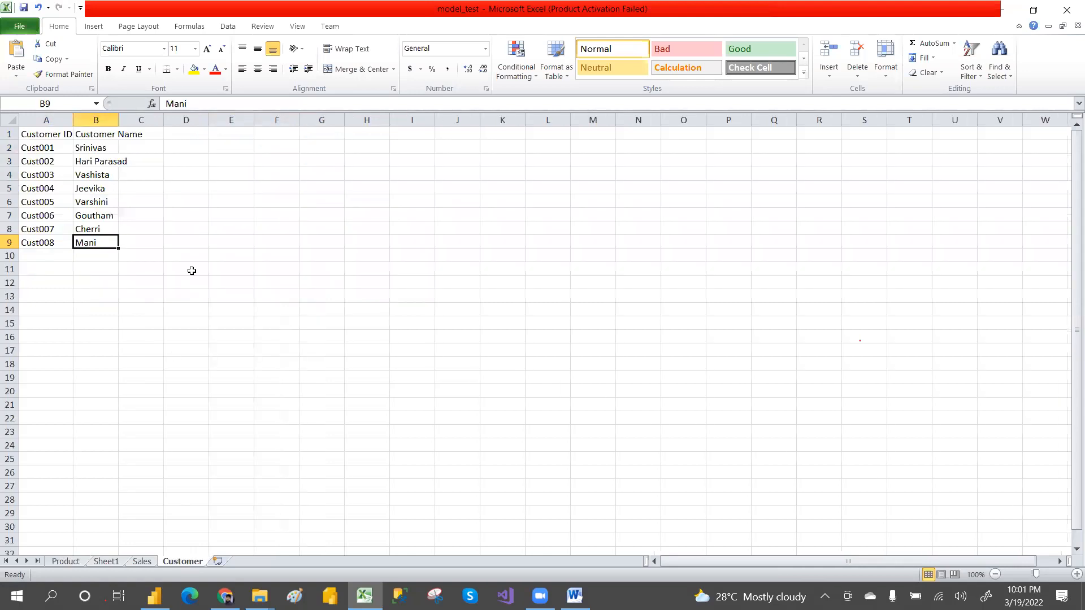
left_click_drag(35, 136, 207, 284)
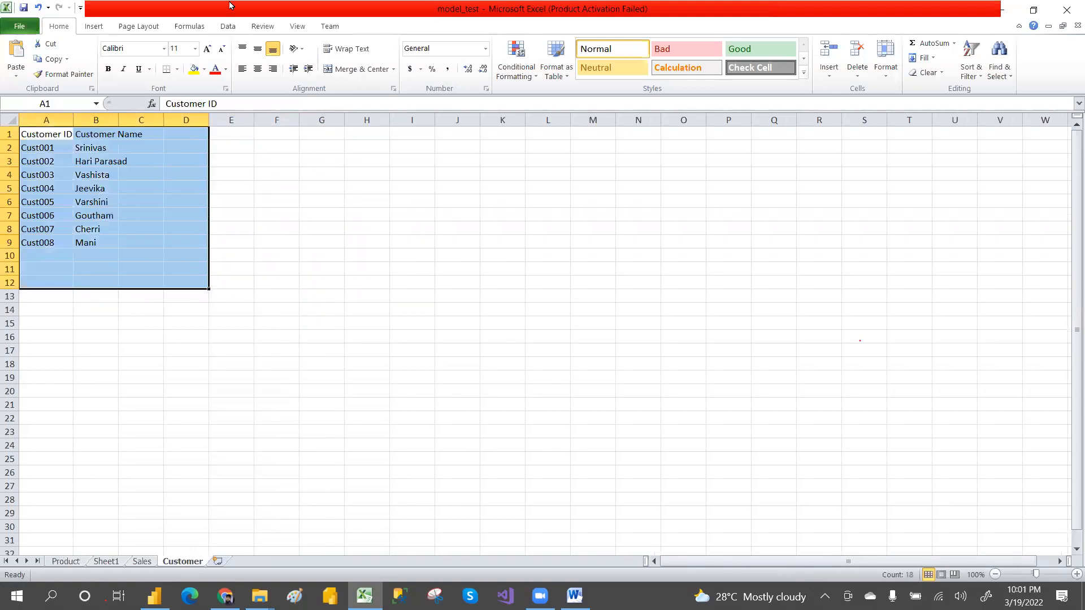
left_click(195, 50)
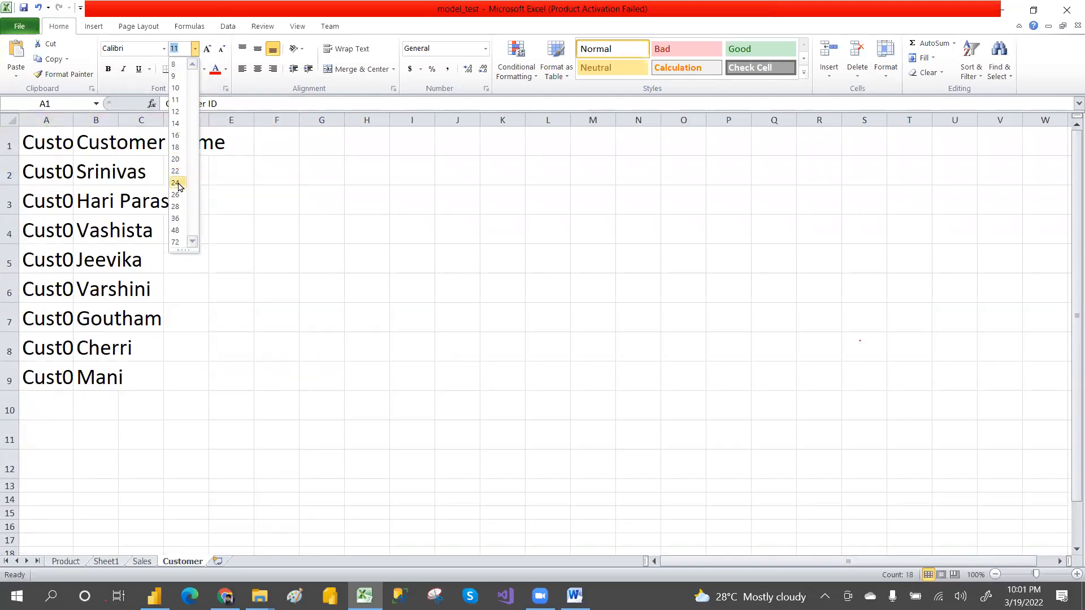
left_click(175, 183)
Fit the widths of the Customer ID and Customer Name columns to their contents.
double_click(71, 116)
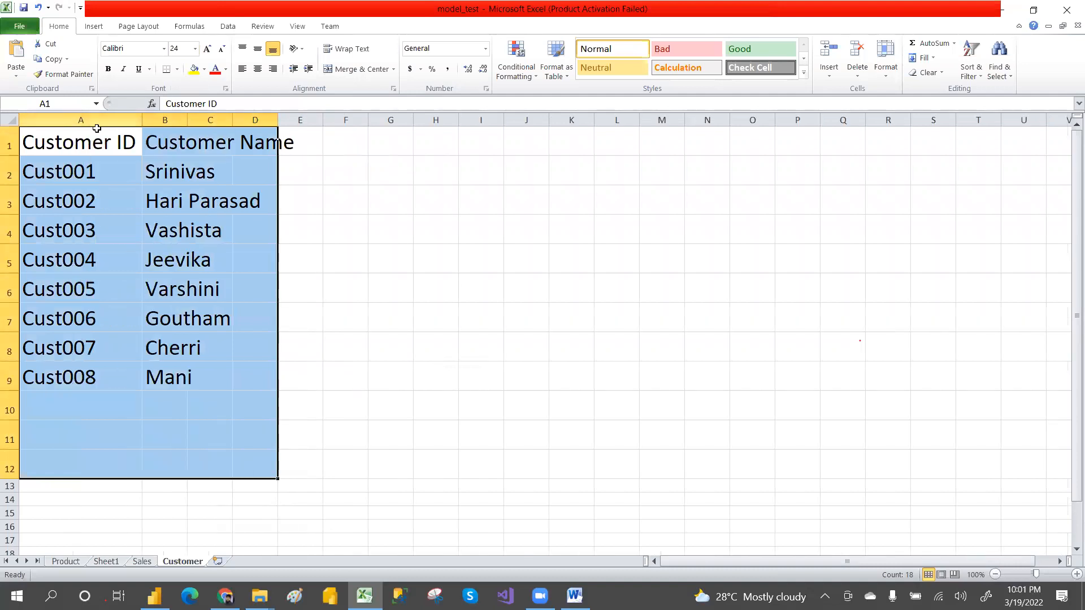
left_click(197, 277)
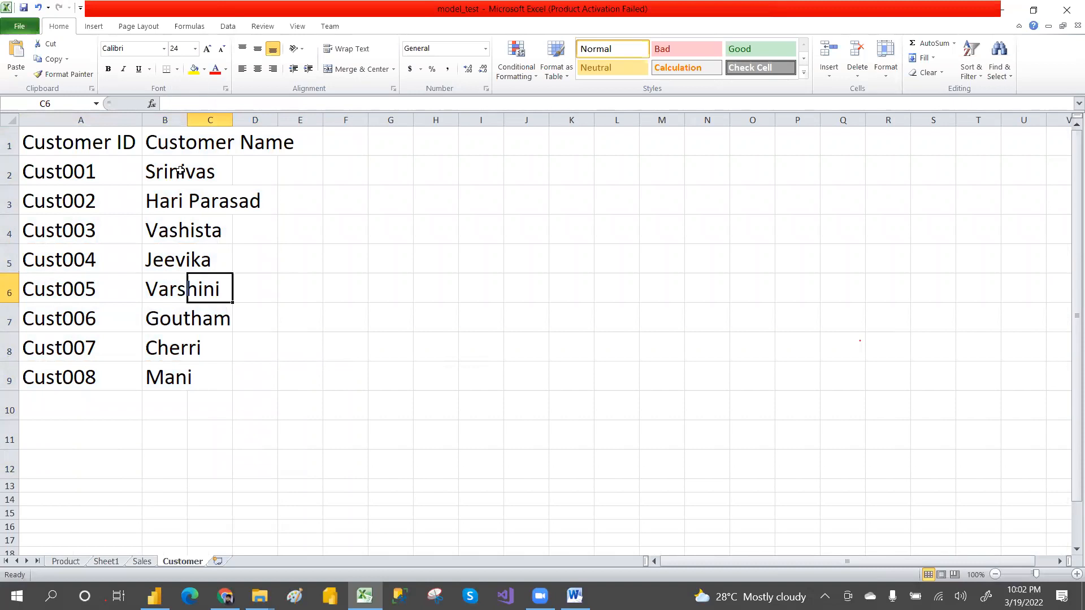
left_click_drag(179, 170, 194, 368)
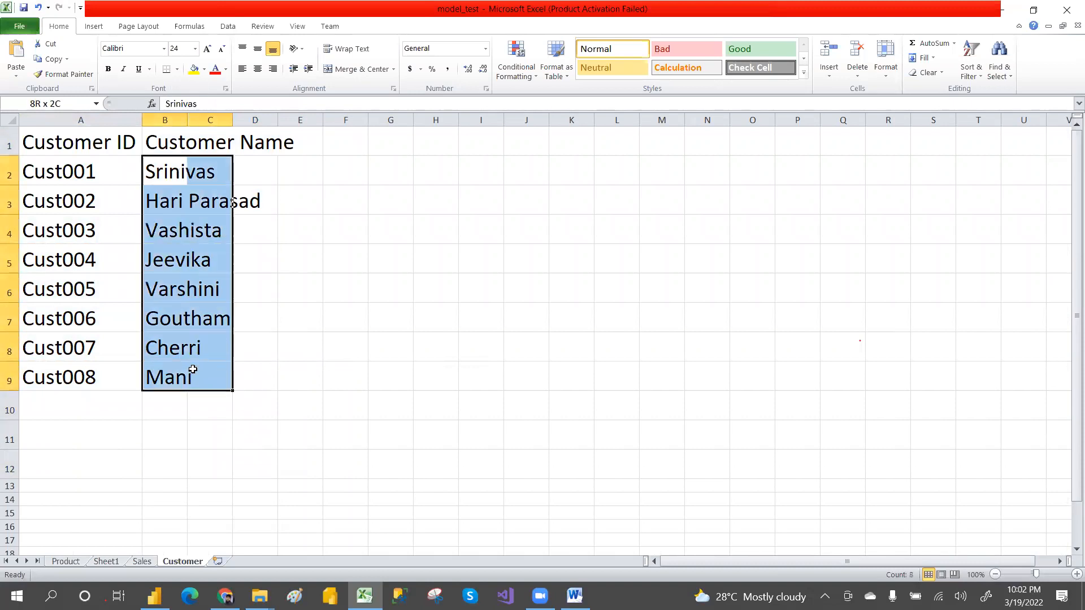
left_click(258, 359)
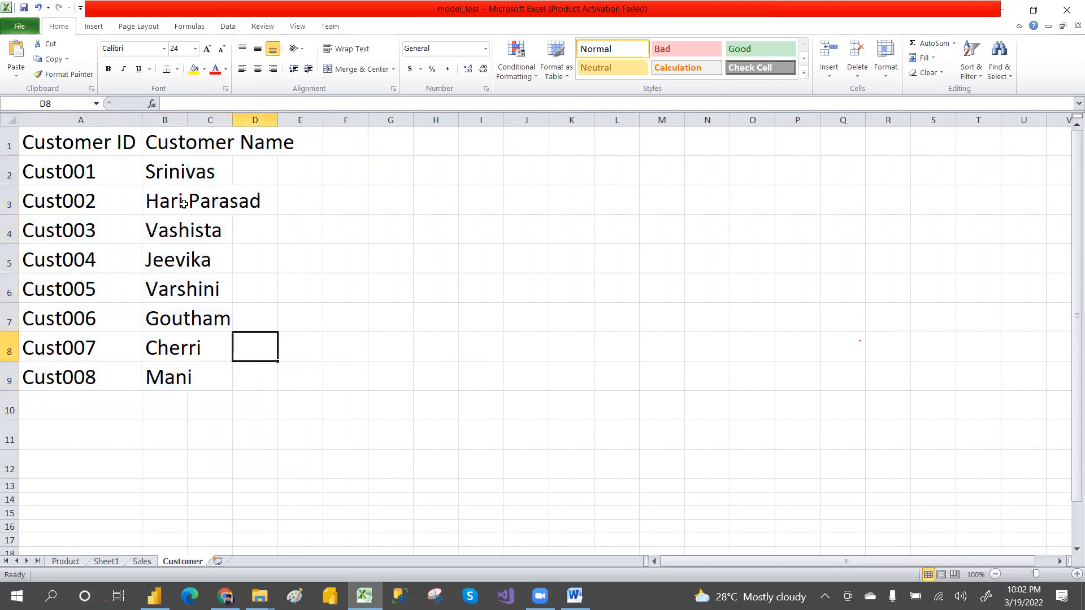
left_click(188, 173)
left_click(164, 170)
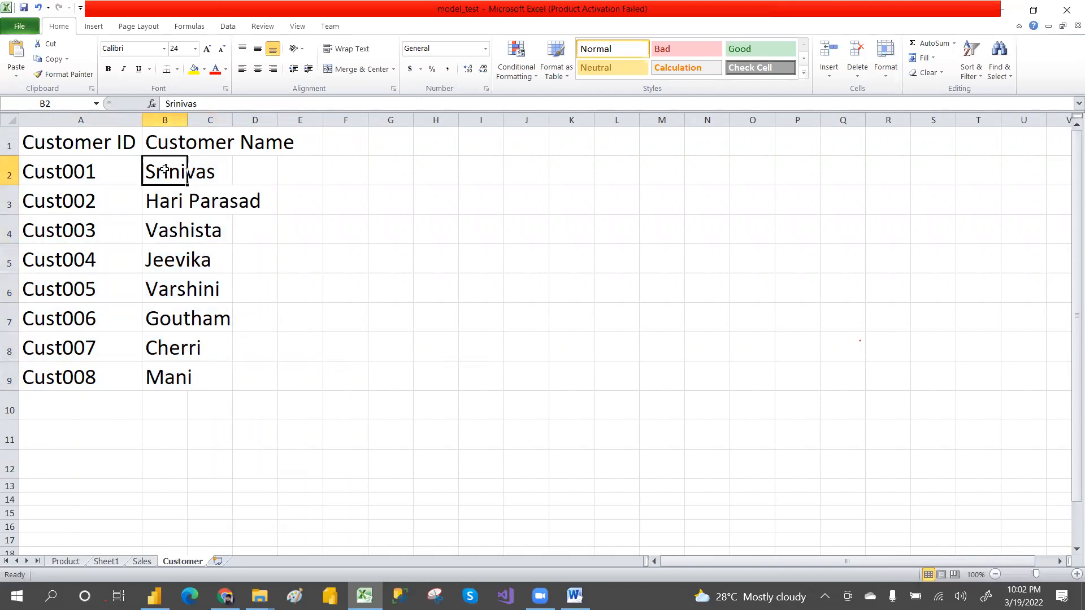
double_click(188, 119)
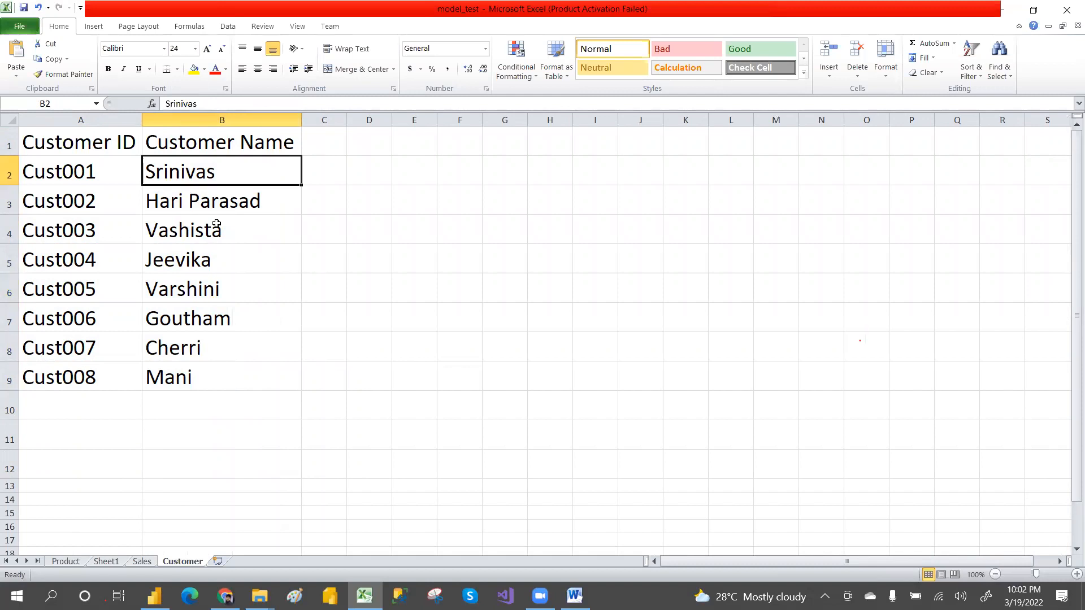
Examine the Customer ID and Customer Name columns on the Customer sheet, along with the empty columns C to G beside them.
left_click_drag(78, 177, 84, 375)
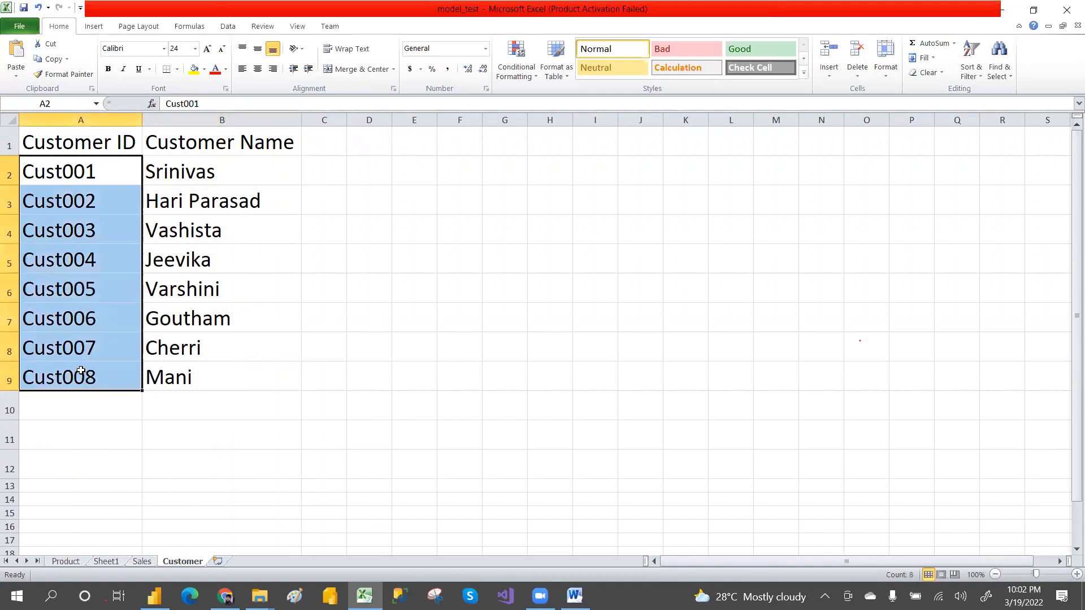
left_click_drag(186, 172, 186, 366)
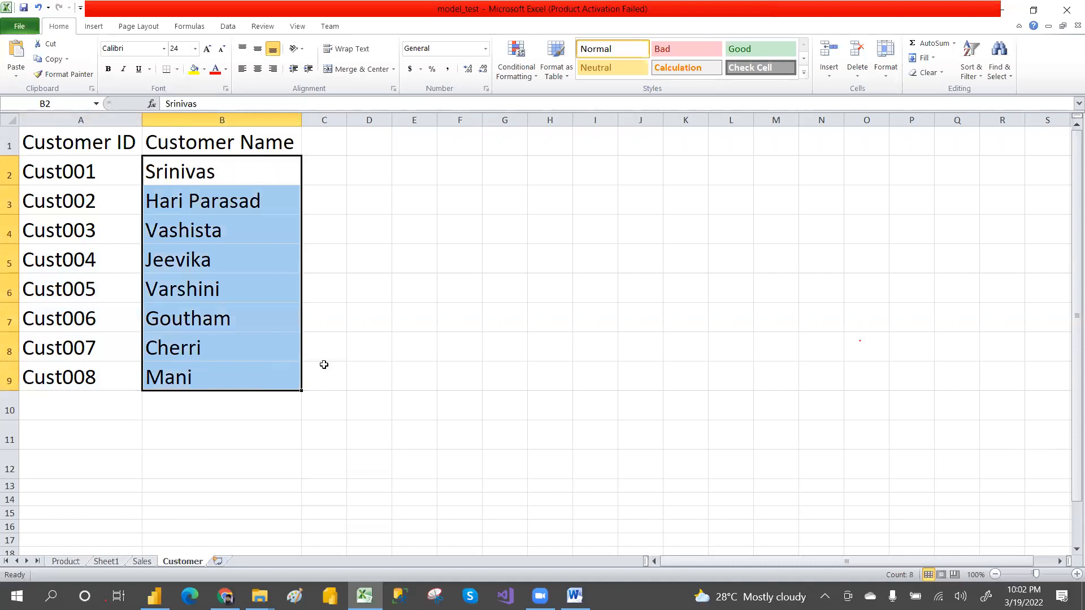
left_click(371, 368)
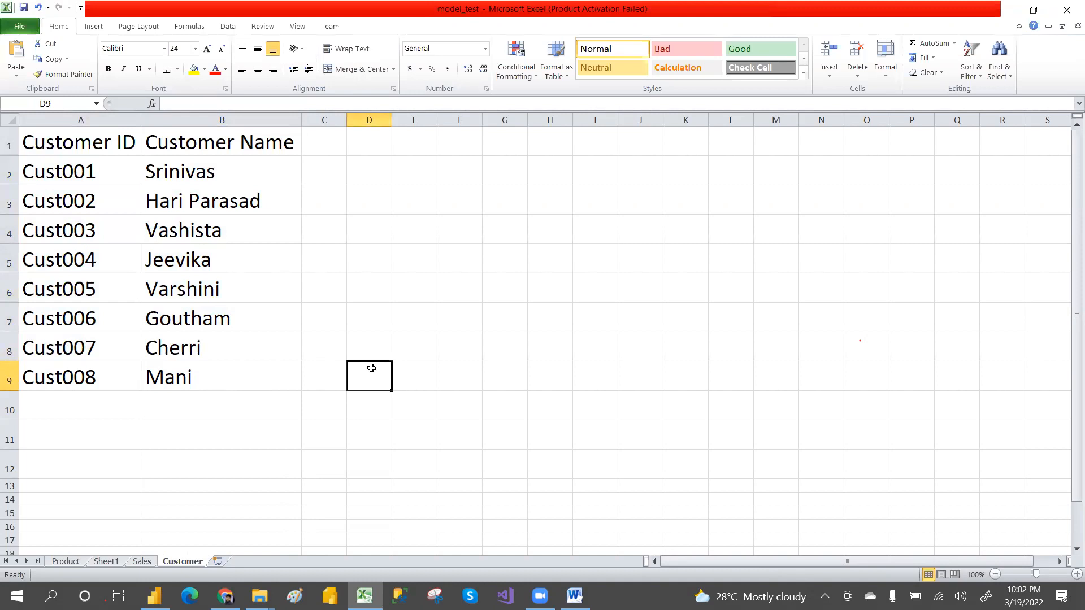
left_click(324, 154)
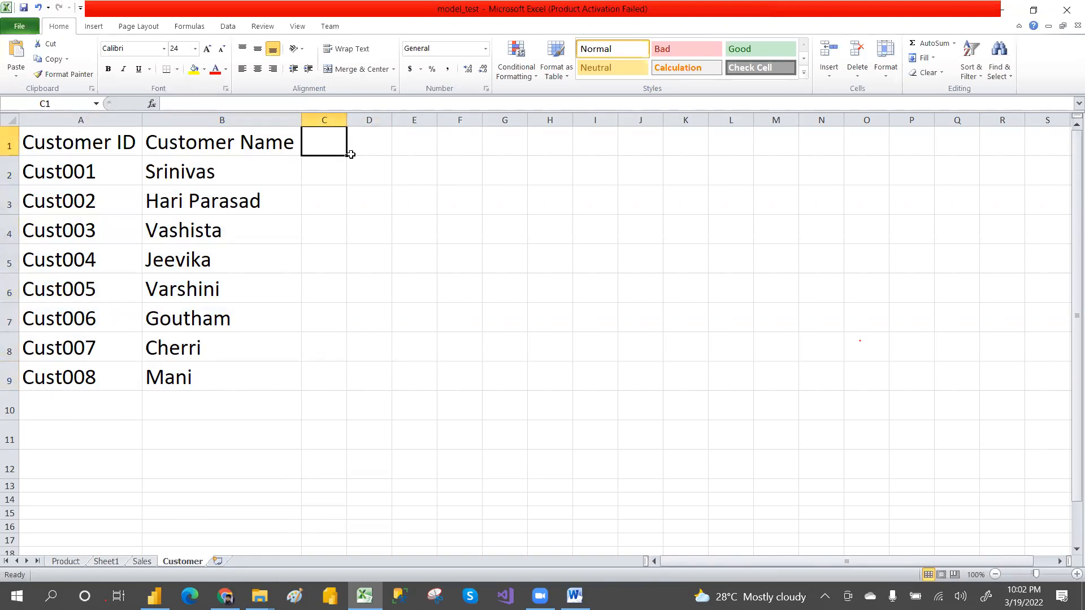
left_click(371, 153)
left_click(413, 148)
left_click(465, 145)
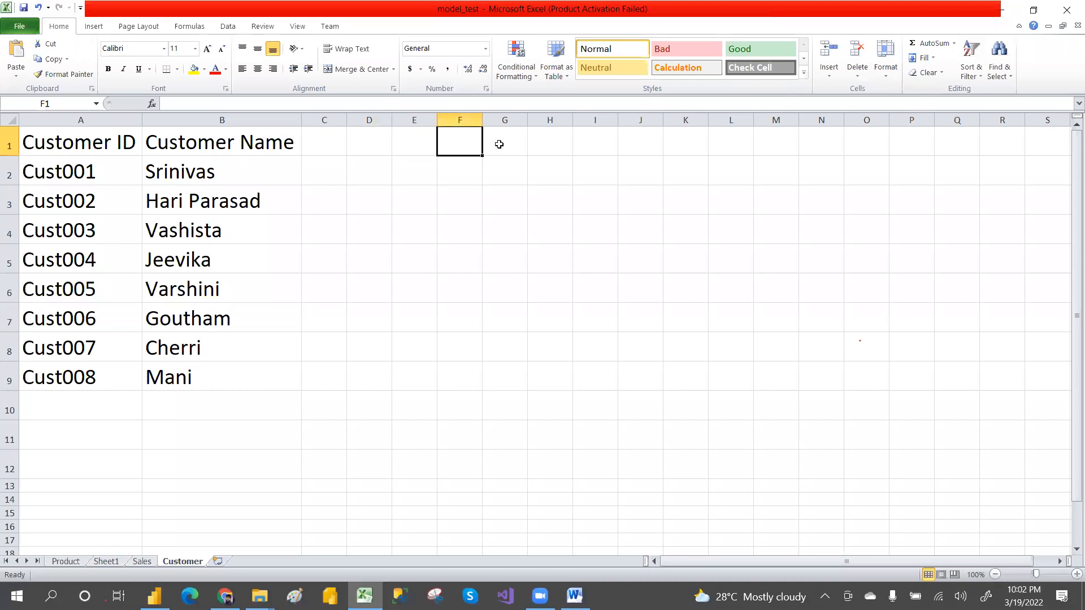
left_click_drag(339, 145, 485, 357)
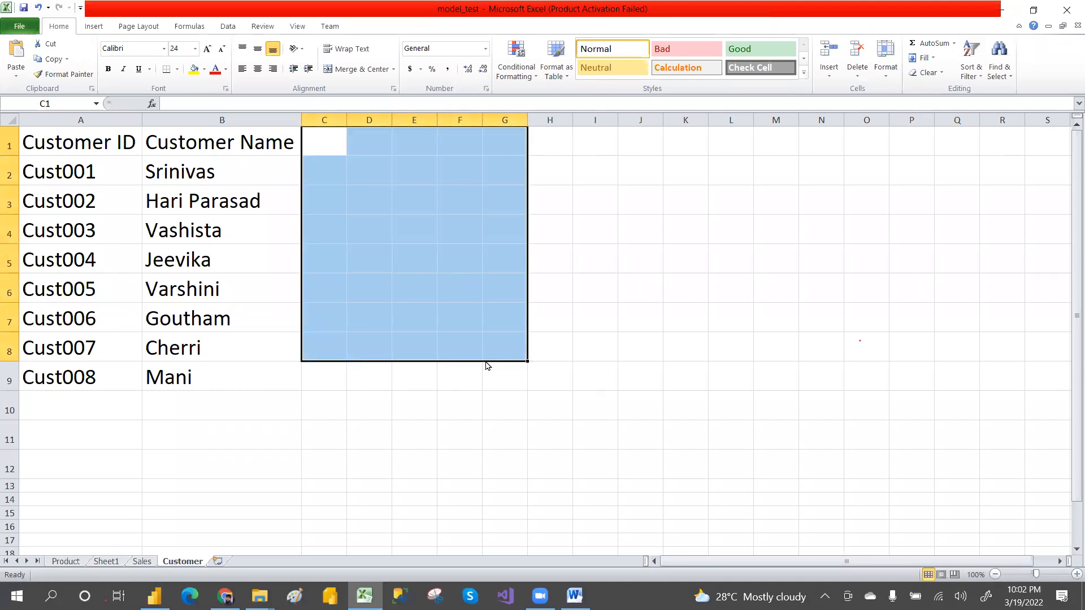
left_click(470, 418)
left_click_drag(70, 148, 99, 361)
left_click_drag(193, 144, 187, 378)
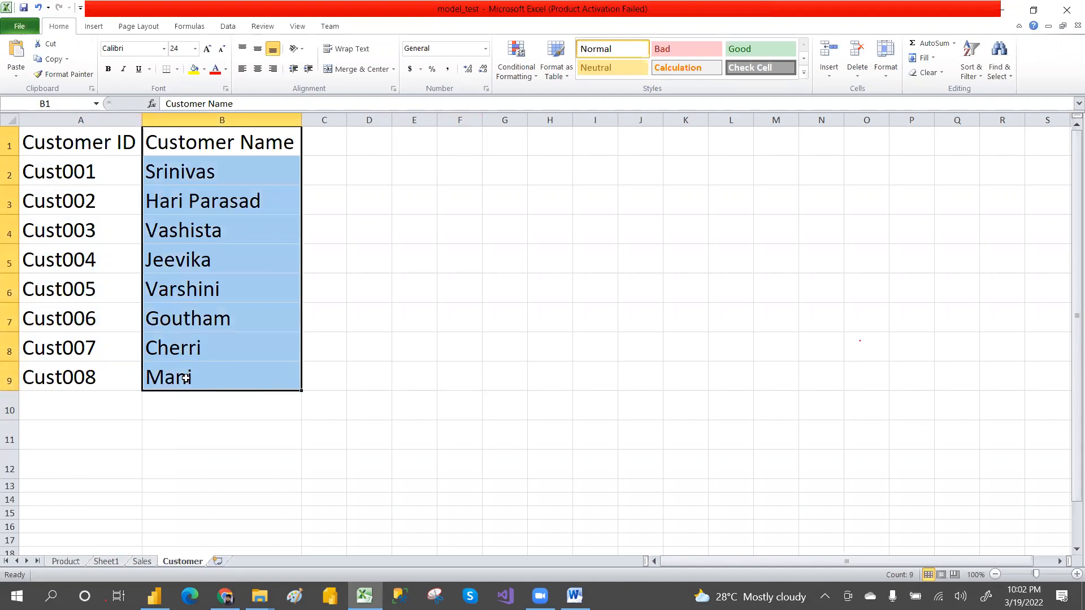
left_click(321, 385)
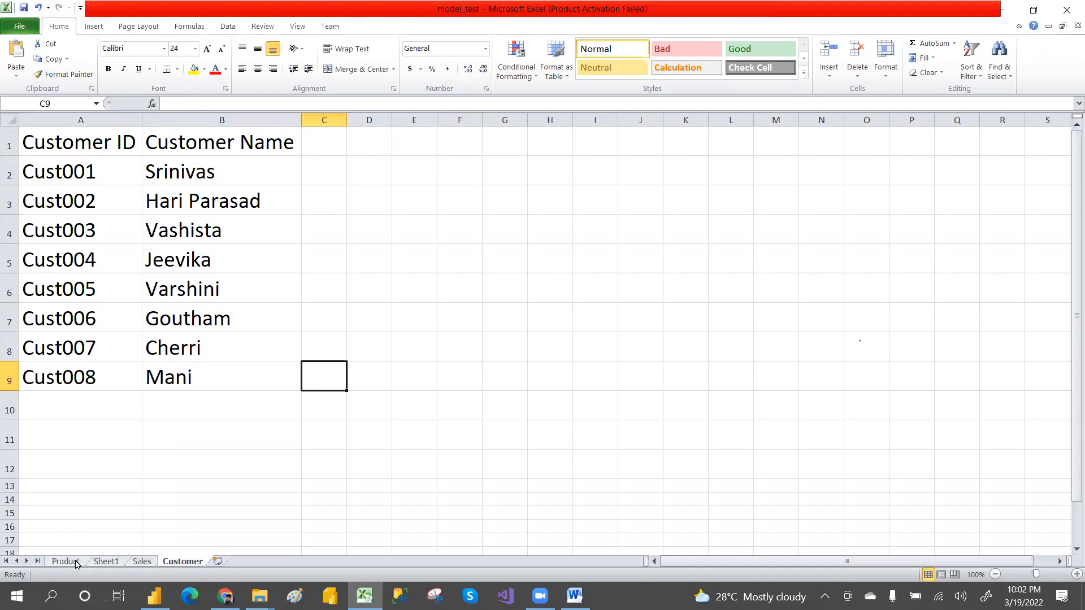
Fit the widths of the Customer ID, Order Date and Product ID columns on the Sales sheet to their contents.
left_click(141, 561)
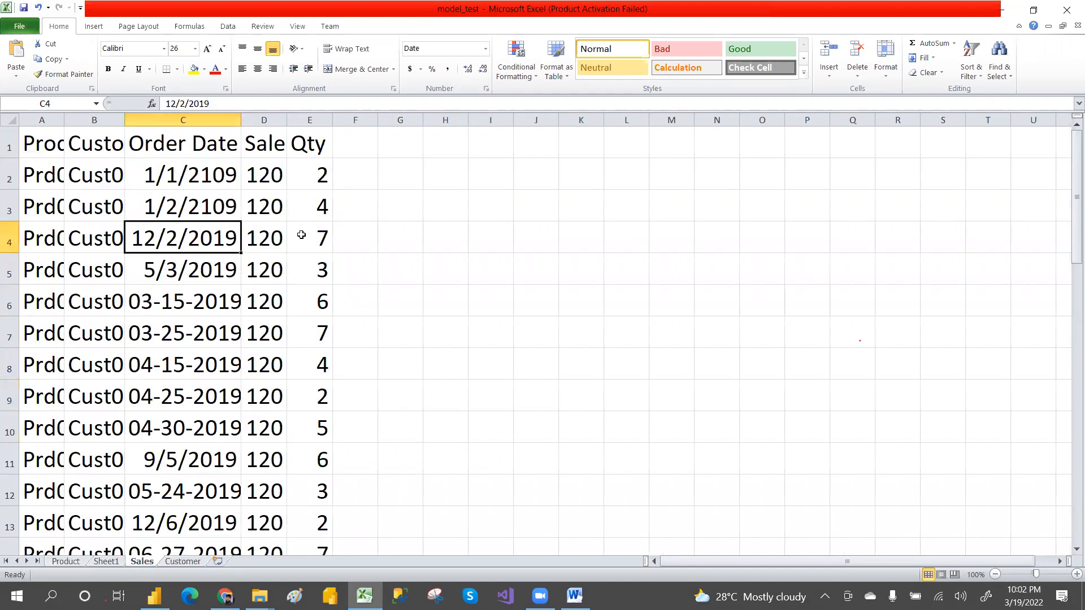
double_click(124, 119)
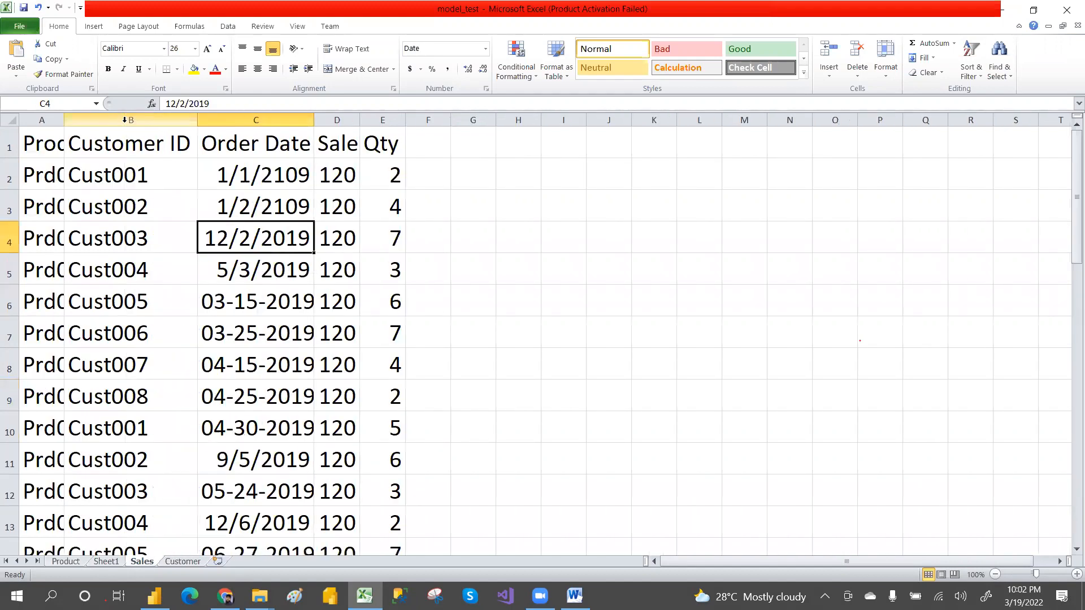
double_click(311, 115)
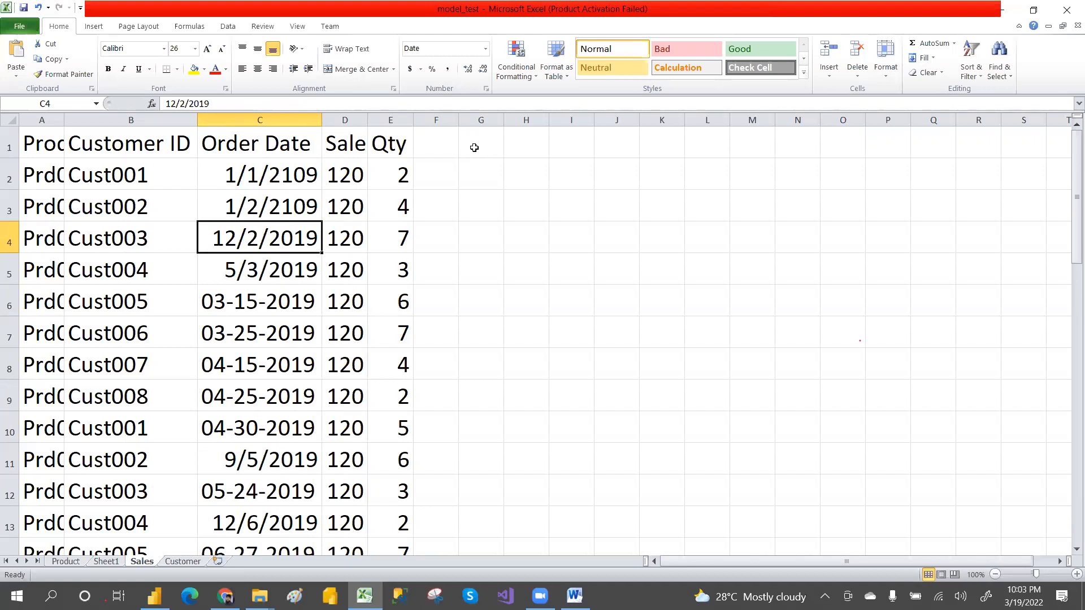
double_click(67, 119)
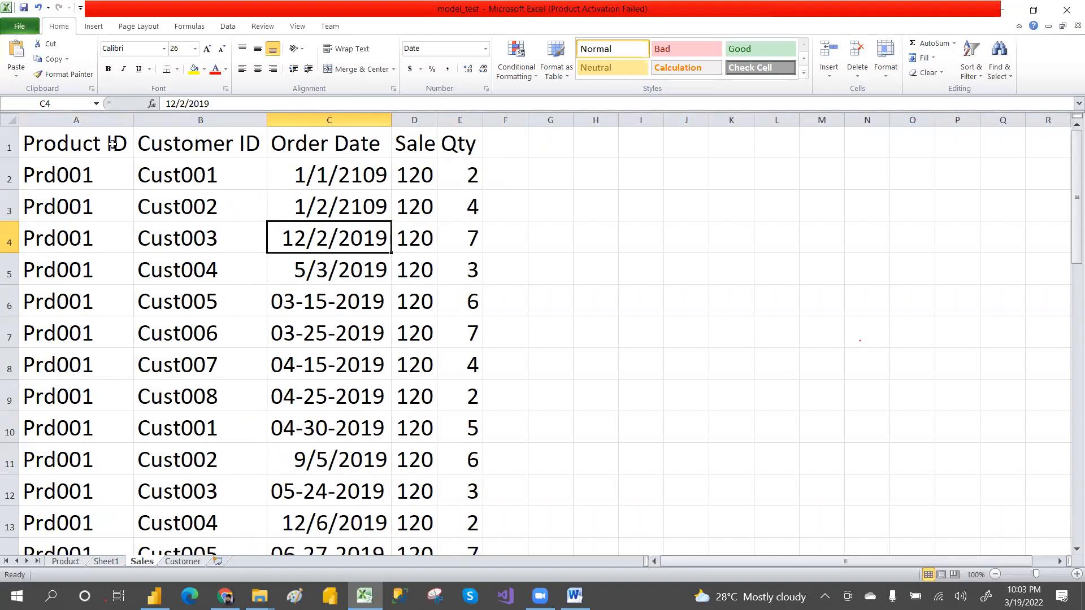
Examine the Product ID, Sale and Qty values in the first rows of the sales table.
left_click_drag(66, 171, 96, 529)
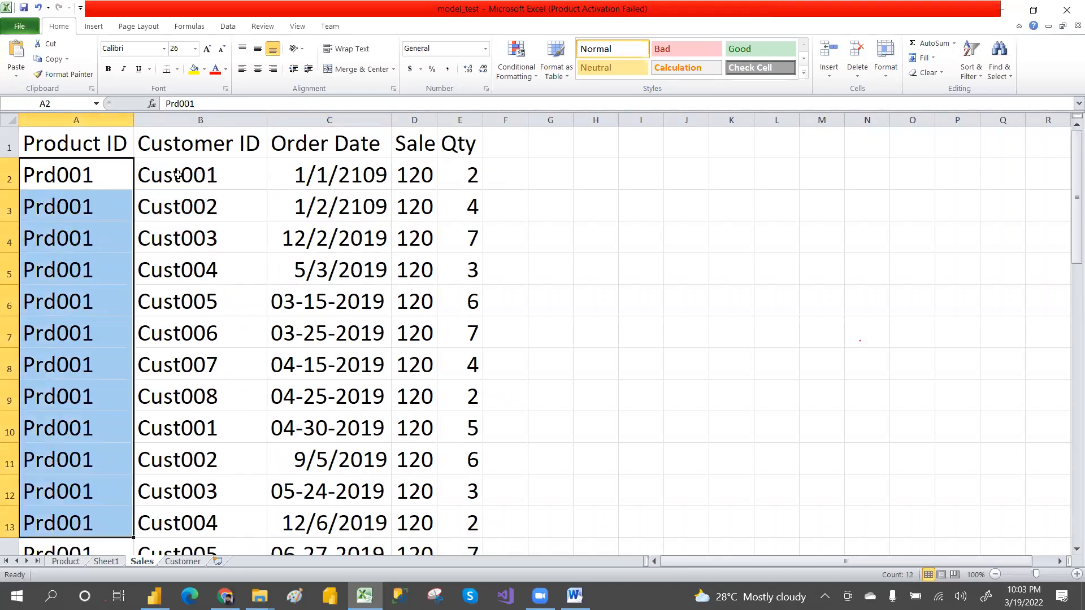
left_click(461, 172)
left_click(415, 170)
key("shift+Down")
key("shift+Down")
key("shift+Down")
key("shift+Down")
left_click_drag(464, 171, 472, 339)
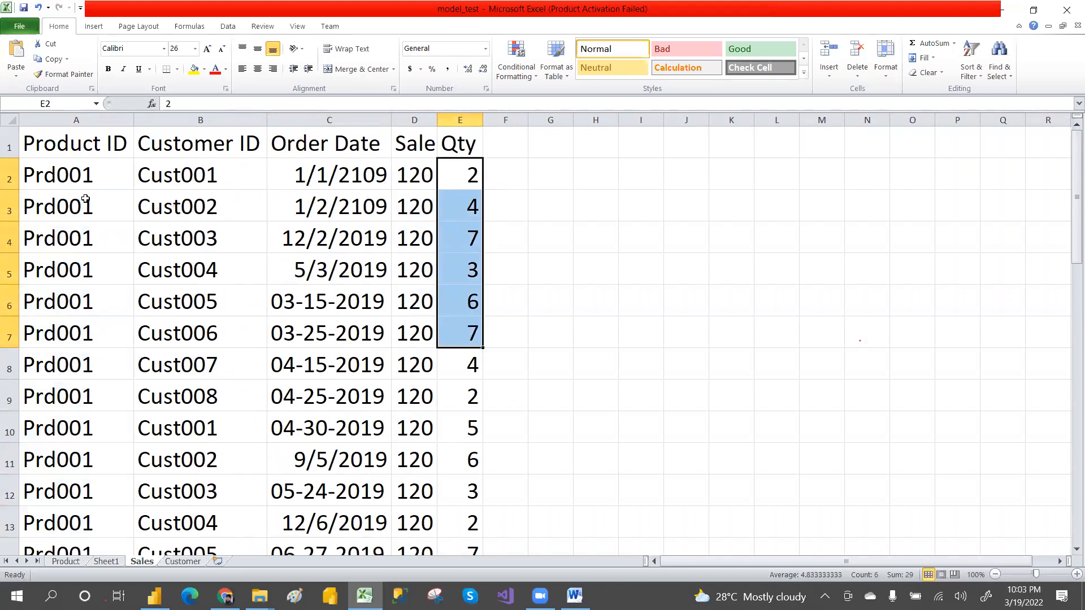
Review the Customer ID and Order Date values across the first dozen Prd001 sales rows.
left_click(190, 206)
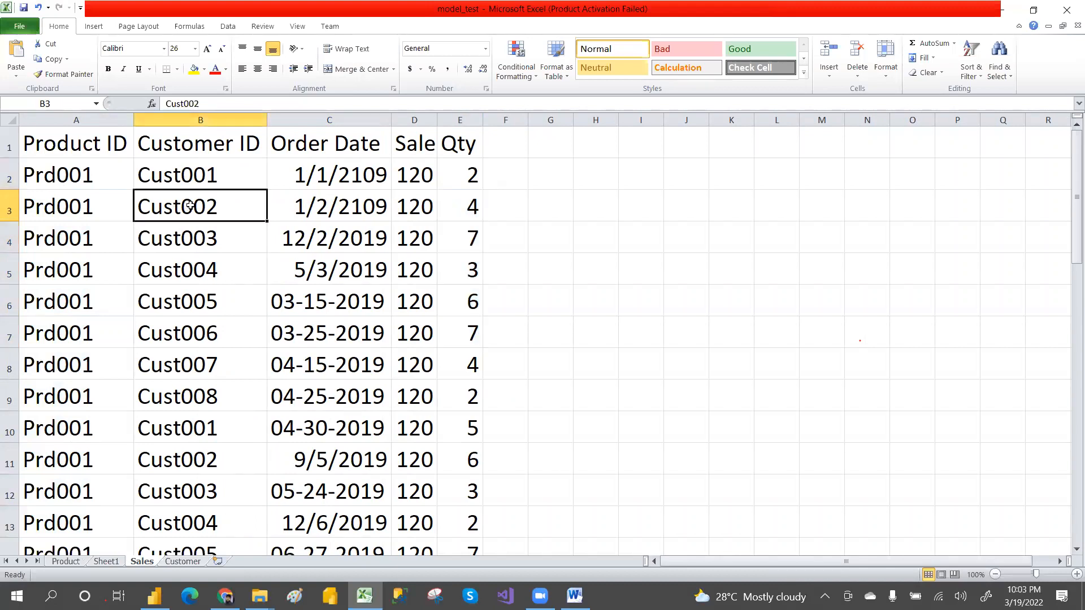
key("Down")
key("Down")
key("Down")
key("Down")
key("Down")
key("Down")
key("Down")
key("Down")
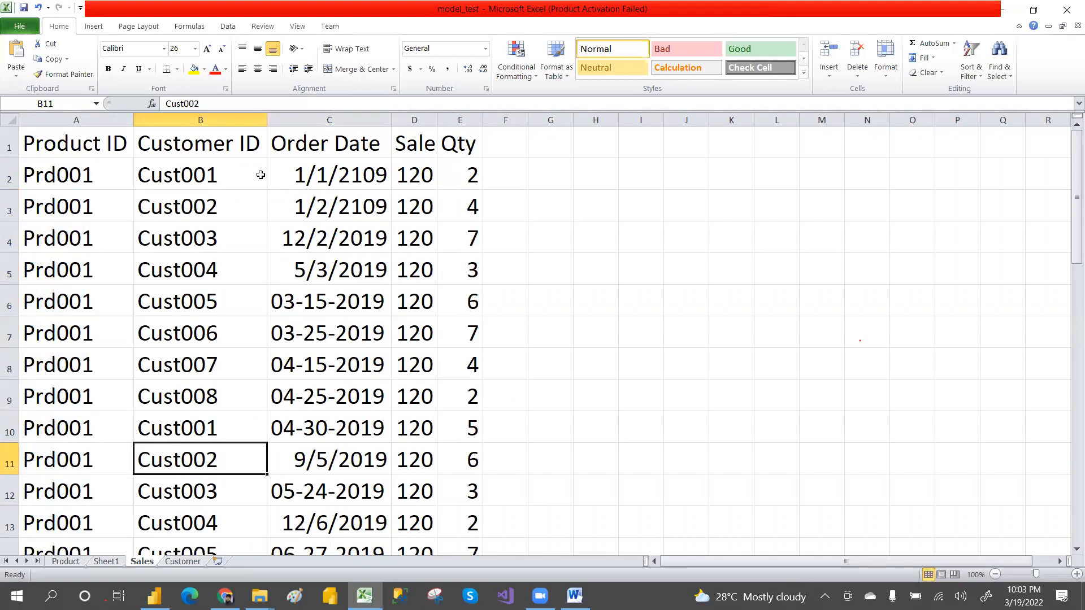
left_click_drag(302, 175, 334, 515)
Trace the Order Date column from row 12 up to the header and go to the first row's Qty value.
left_click(465, 490)
key("Left")
key("Left")
key("Up")
key("Up")
key("Up")
key("Up")
key("Up")
key("Up")
key("Up")
key("Up")
key("Up")
key("Up")
key("Up")
key("Down")
key("Down")
key("Up")
key("Right")
key("Right")
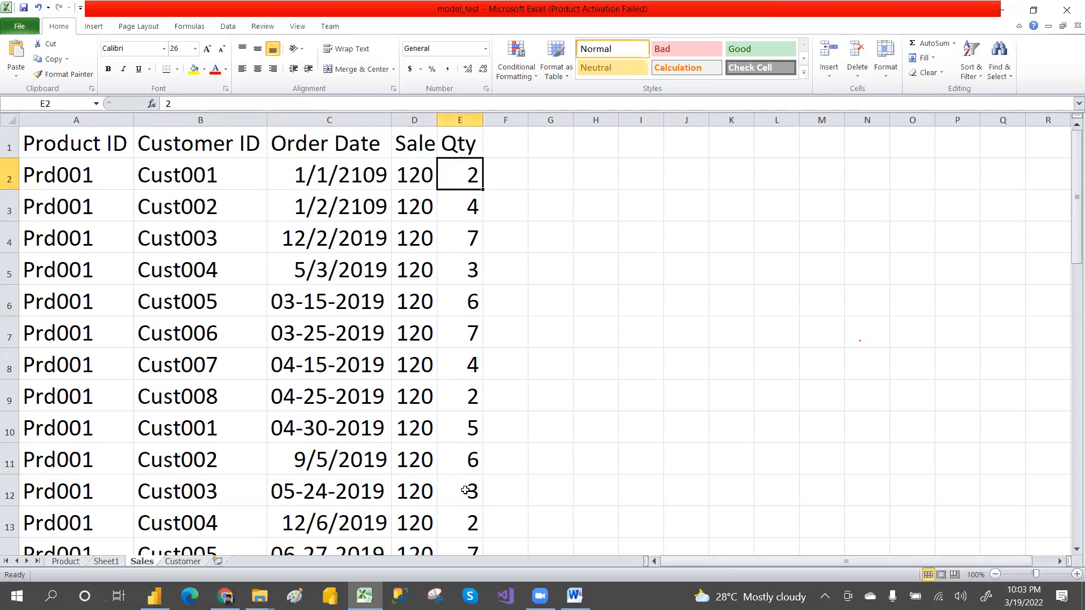
Go through the individual Qty values in the upper rows of the sales table.
key("Down")
key("Down")
key("Down")
key("Down")
key("Down")
key("Down")
key("Down")
key("Down")
key("Down")
key("Down")
key("Down")
key("Down")
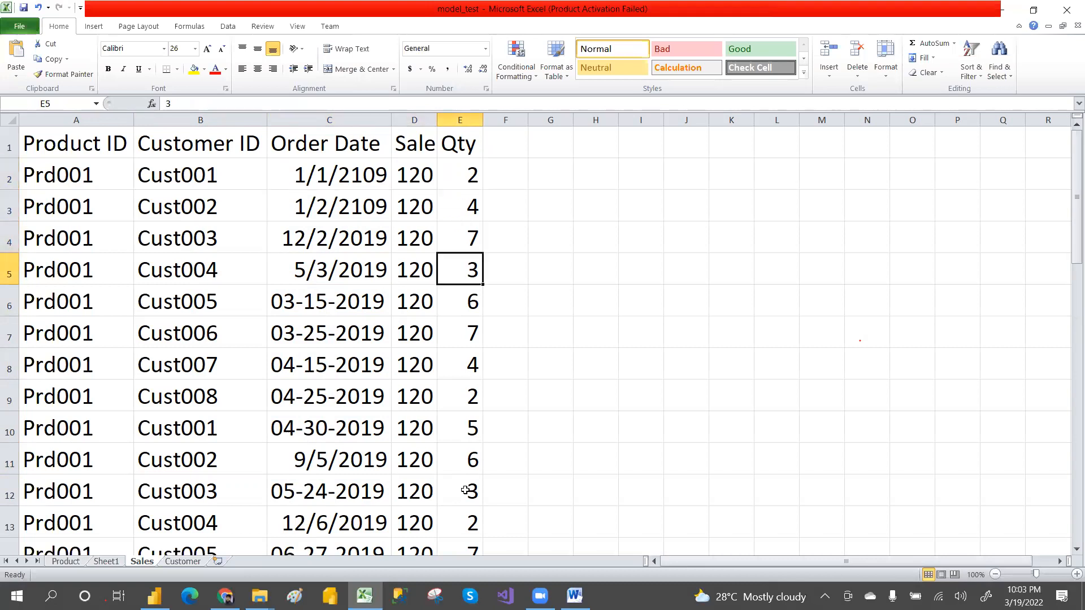
key("Down")
key("Down")
key("Up")
key("Up")
key("Up")
Check the total Qty of all Prd001 sales by selecting cells E2 to E18 on the Sales sheet.
left_click(61, 171)
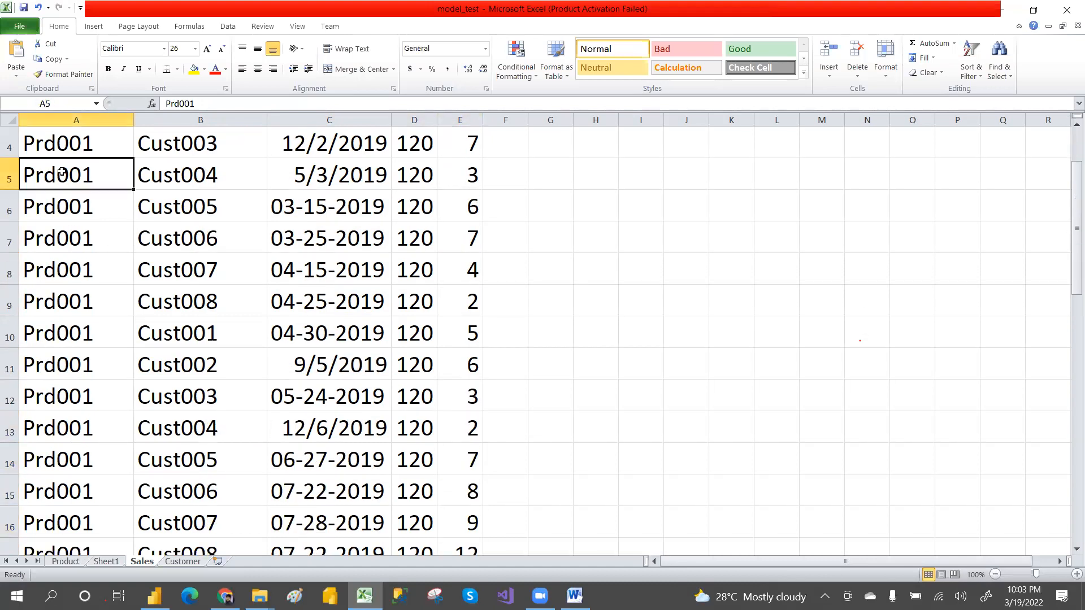
left_click(471, 141)
key("Up")
key("Up")
key("Up")
key("Down")
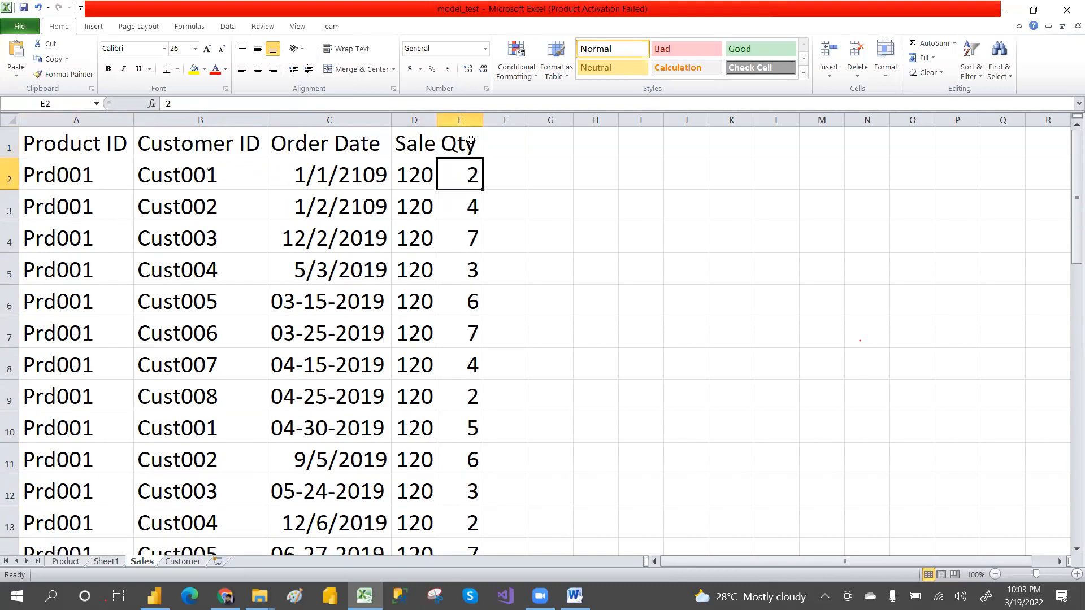
key("shift+Down")
key("shift+Down")
key("shift+Down")
key("shift+Down")
key("shift+Down")
key("shift+Down")
key("shift+Down")
key("shift+Down")
key("shift+Down")
key("shift+Down")
key("shift+Down")
key("shift+Down")
key("shift+Down")
key("shift+Down")
key("shift+Down")
key("shift+Down")
key("shift+Down")
key("shift+Down")
key("shift+Down")
key("shift+Down")
key("shift+Down")
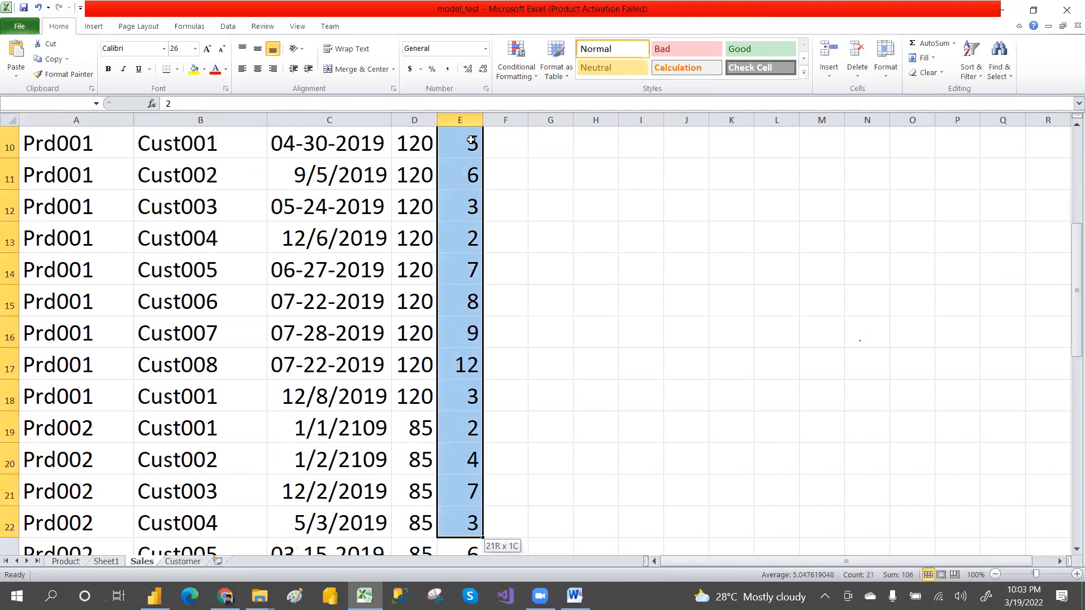
key("shift+Up")
key("shift+Up")
key("shift+Up")
key("shift+Up")
key("shift+Up")
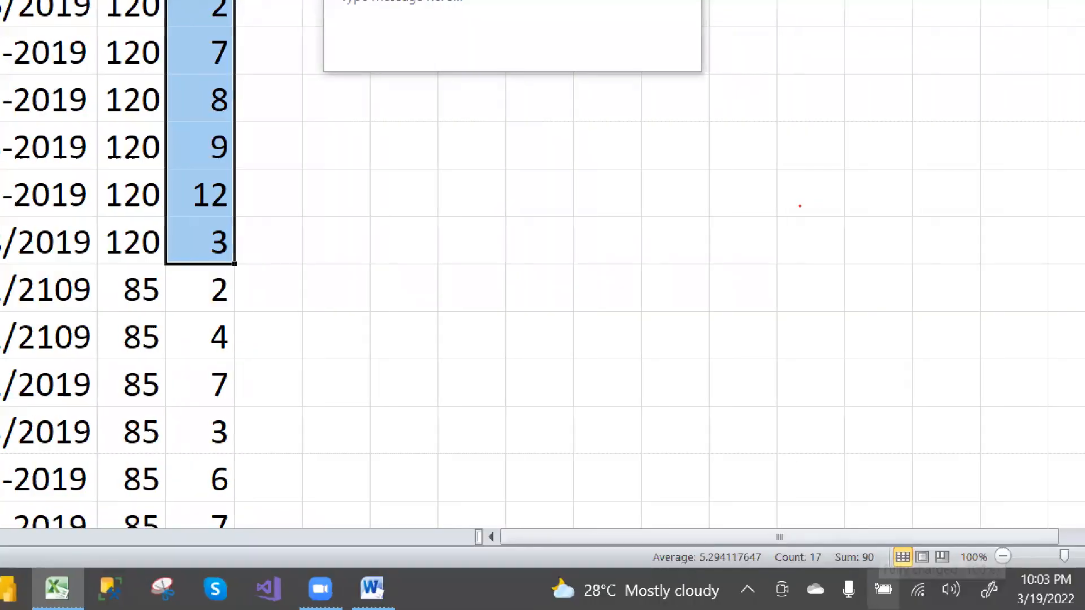
left_click_drag(783, 529, 928, 594)
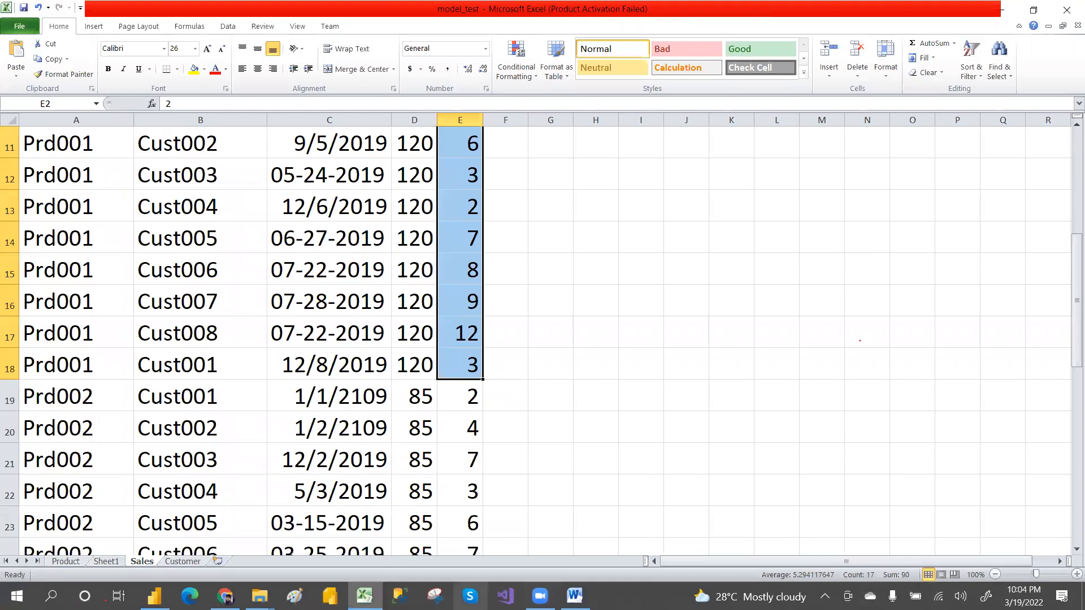
Compare the Prd001 sales total with the Horlicks quantity on the Product sheet.
mouse_move(260, 596)
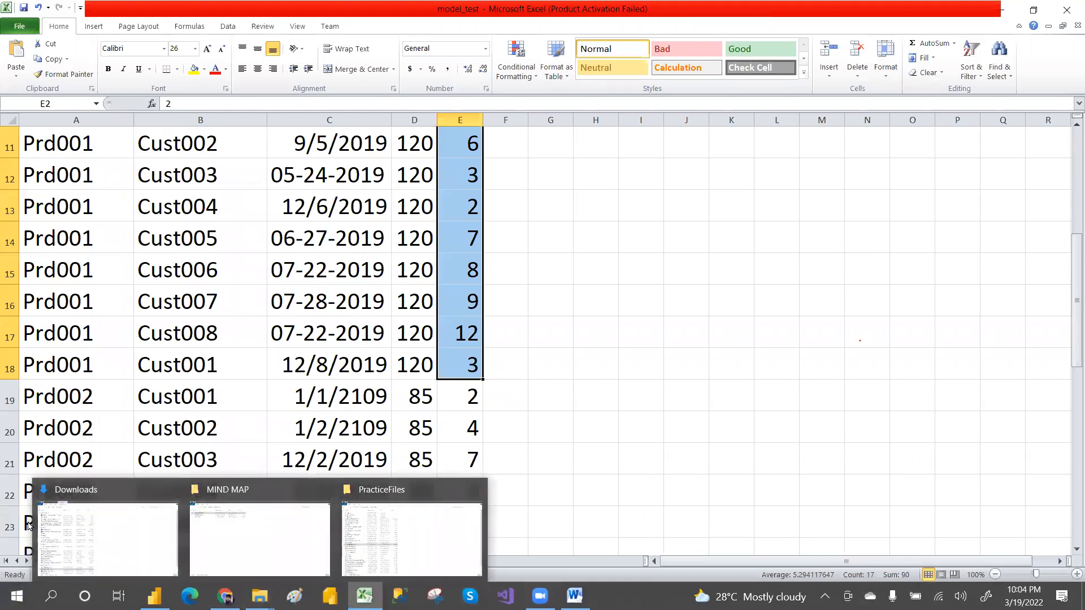
left_click(63, 561)
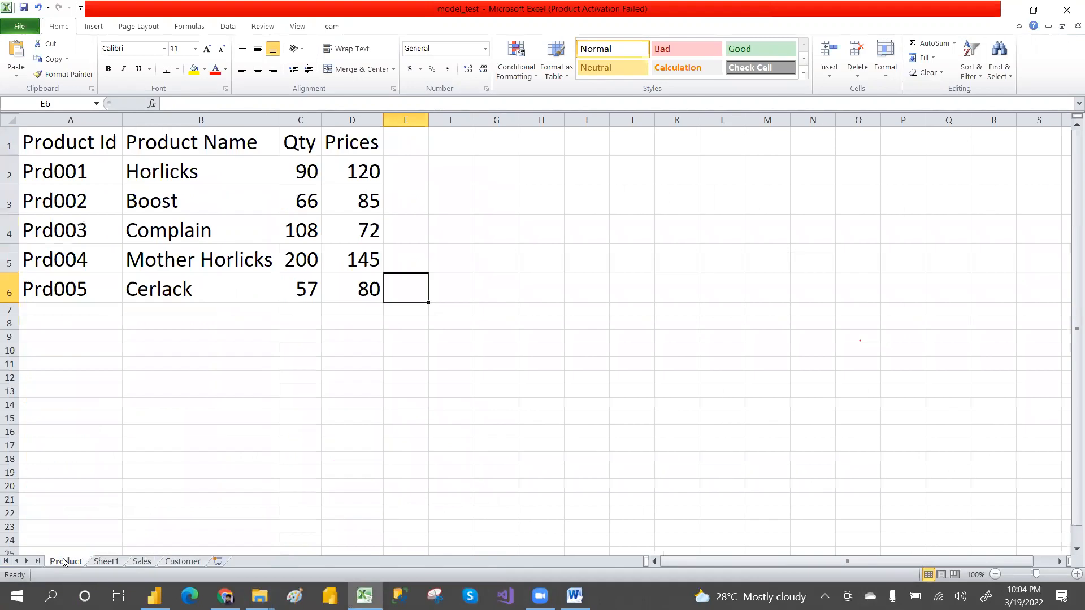
left_click(292, 167)
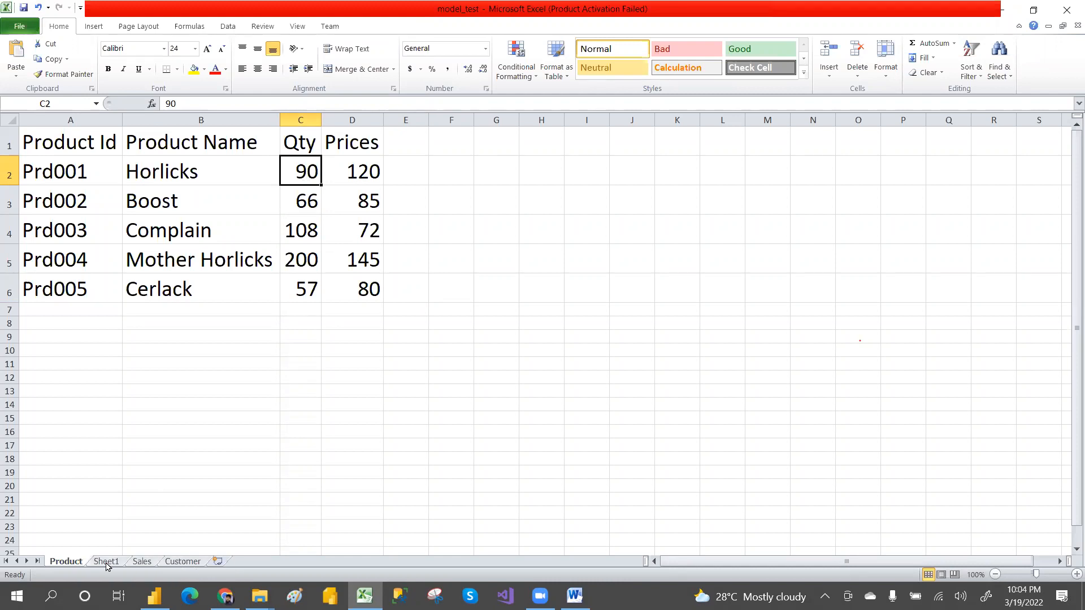
Examine the Product ID, Customer ID and Qty values in rows 11 to 15 of the Sales sheet.
left_click(141, 562)
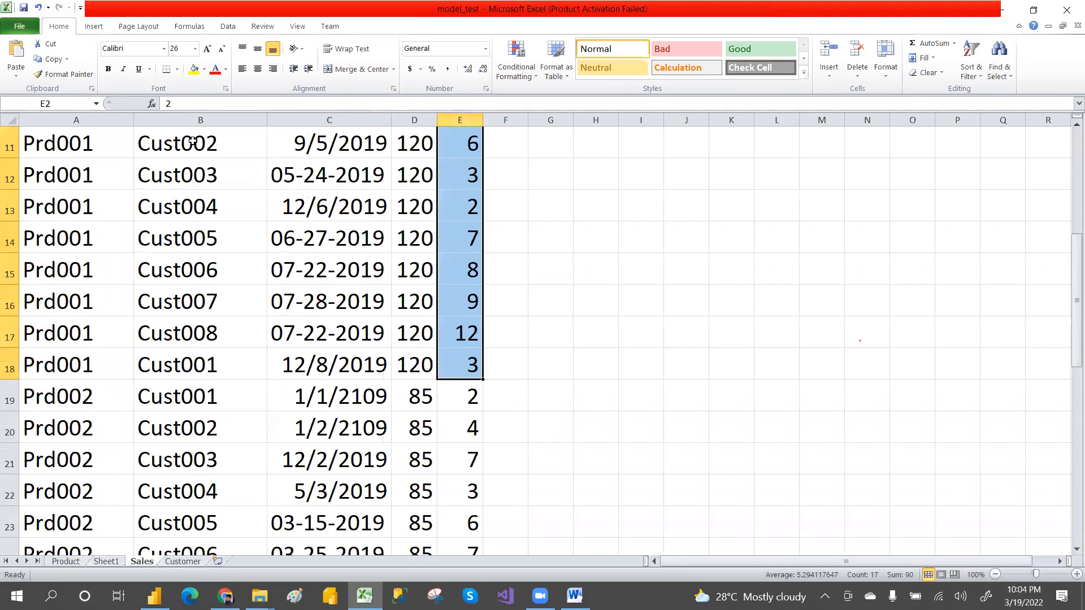
left_click_drag(74, 146, 126, 254)
left_click_drag(197, 172, 170, 271)
left_click_drag(57, 175, 62, 252)
left_click_drag(191, 138, 187, 219)
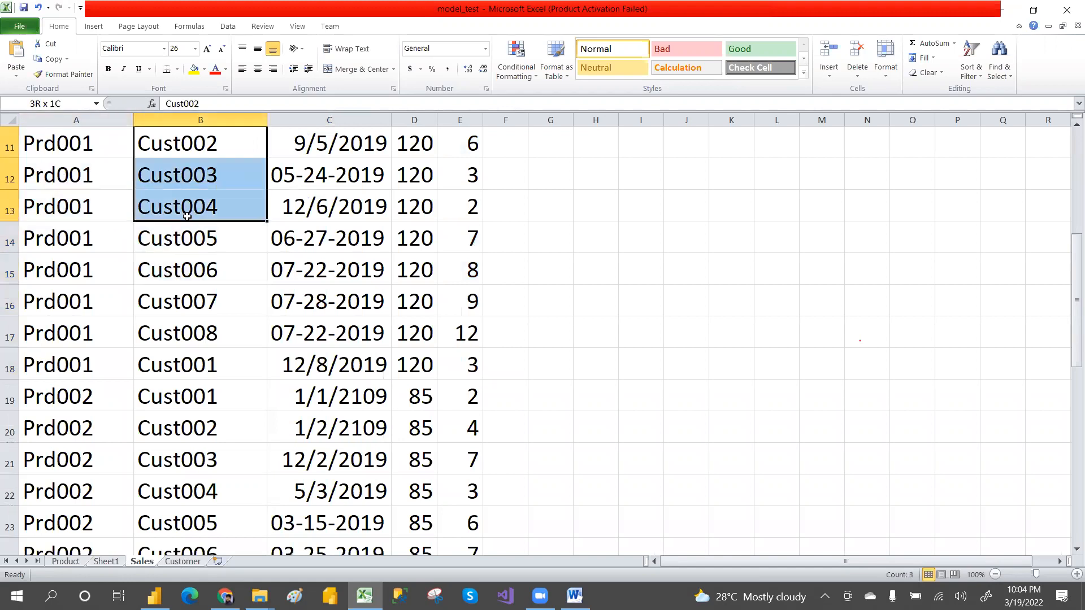
left_click_drag(469, 172, 470, 273)
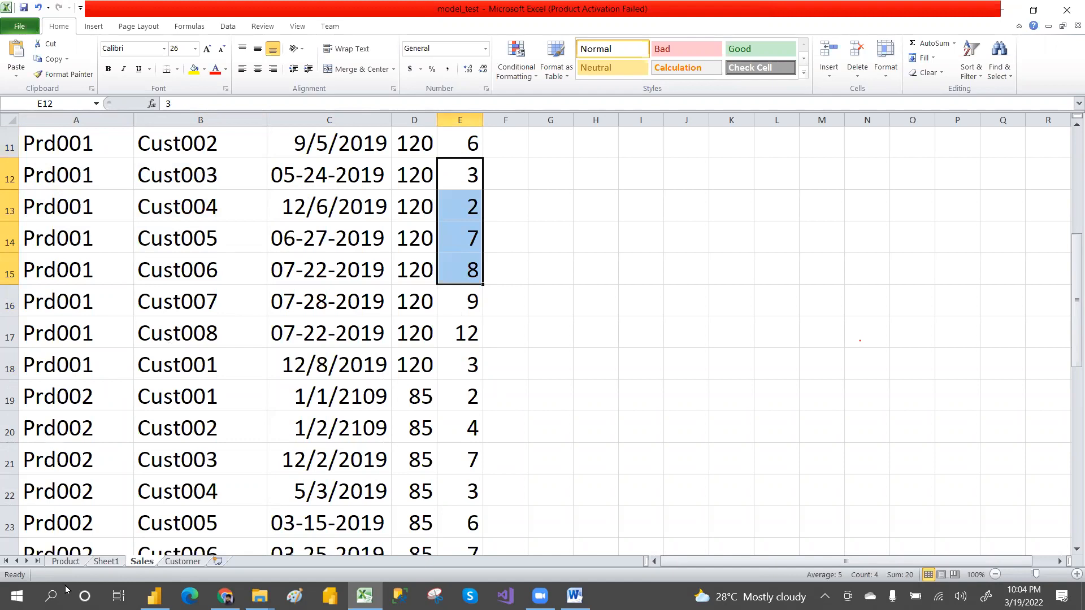
Glance at the Product sheet and follow the Sales sheet's Product ID column from row 17 down to row 27.
left_click(66, 562)
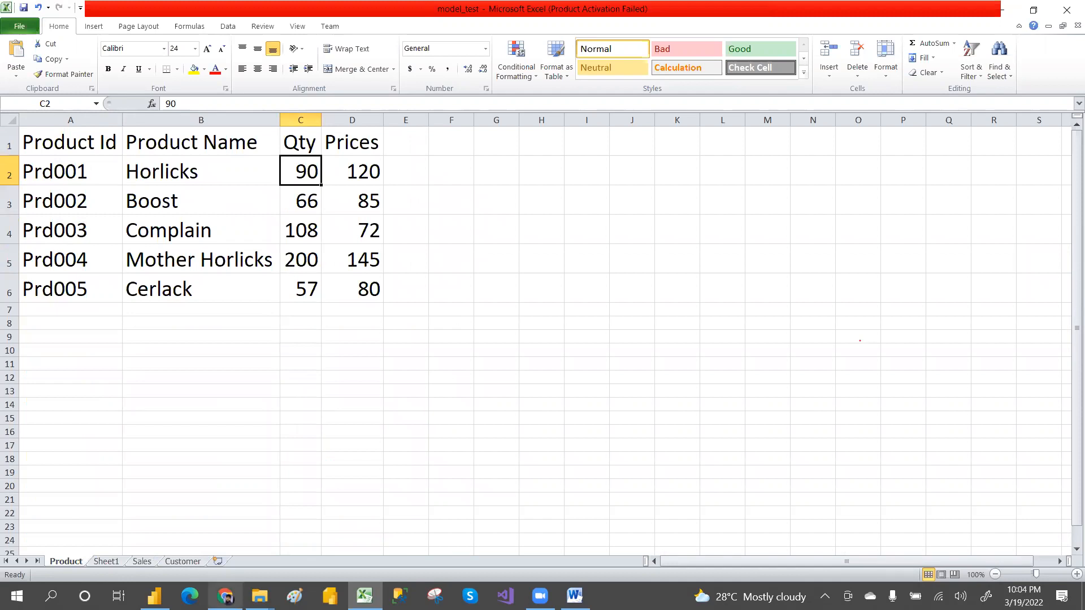
left_click(142, 562)
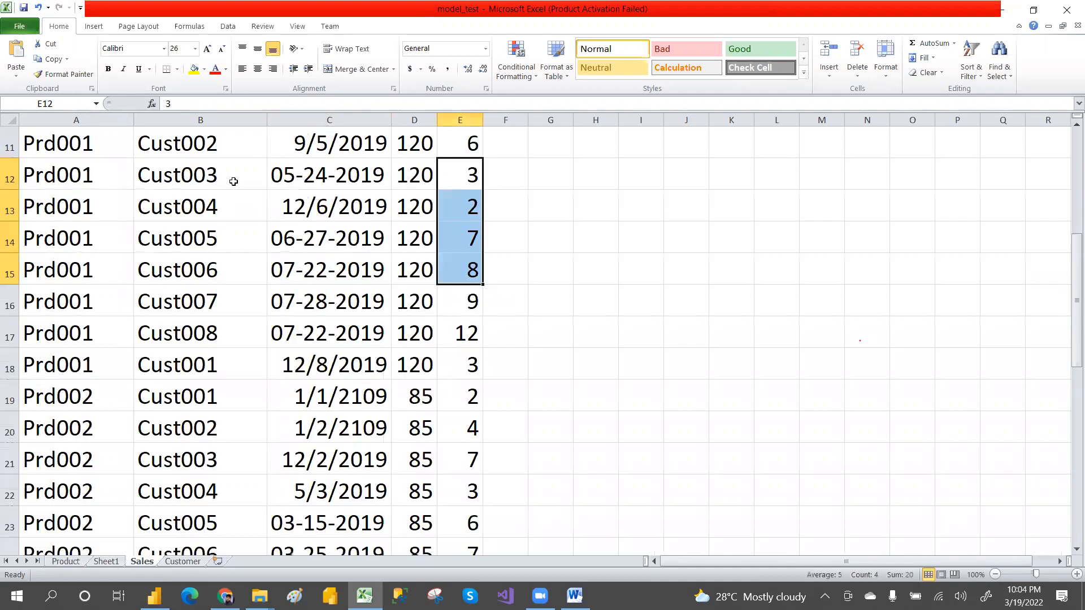
left_click(89, 326)
key("Down")
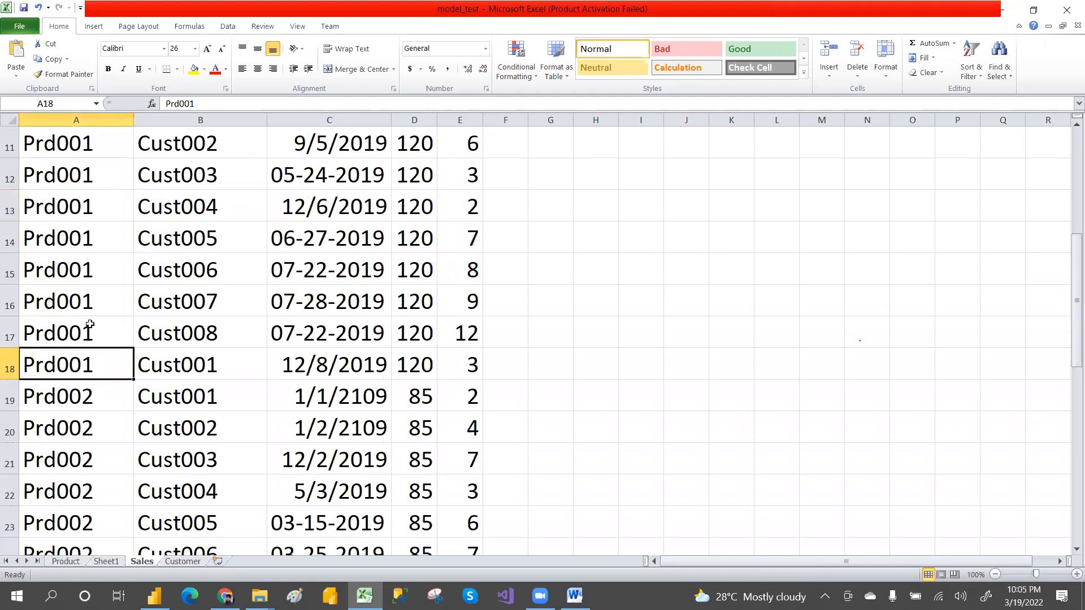
key("Down")
key("Down")
key("Down")
key("Down")
key("Down")
key("Down")
key("Down")
key("Down")
key("Down")
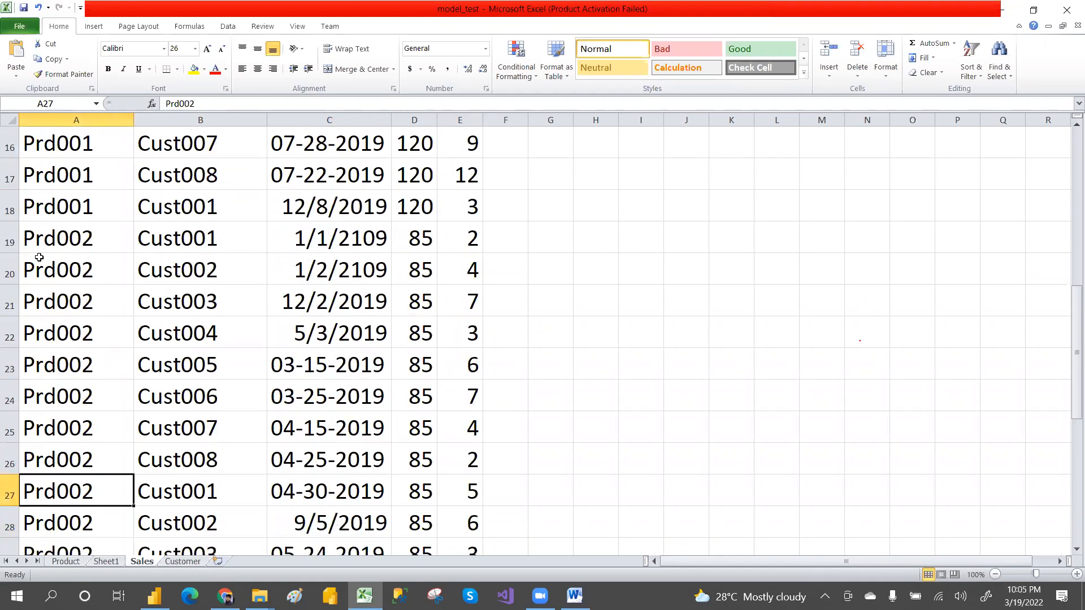
Highlight the Prd002 sales rows and compare them with the product table on the Product sheet.
left_click_drag(62, 272, 467, 539)
left_click(467, 539)
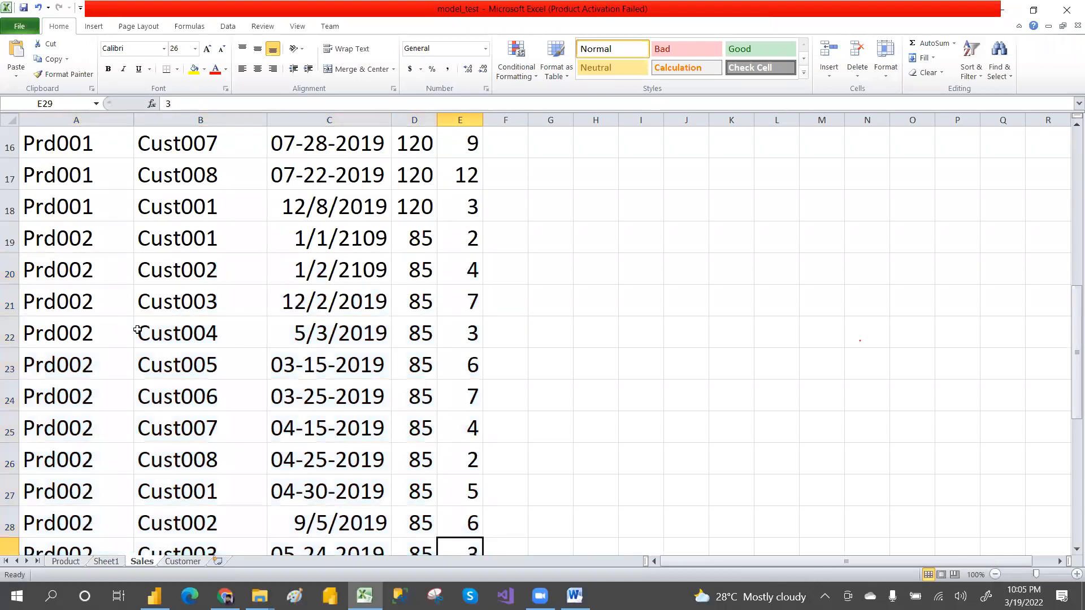
left_click(63, 561)
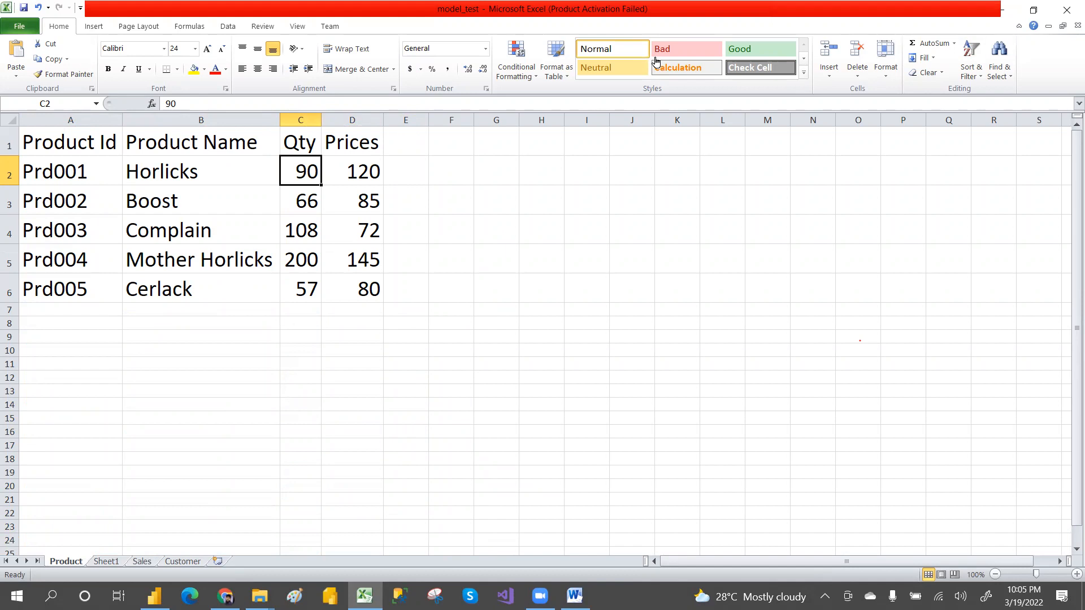
Close the model_test workbook, and close the Relationship workbook without saving its changes.
left_click(1068, 12)
left_click(489, 314)
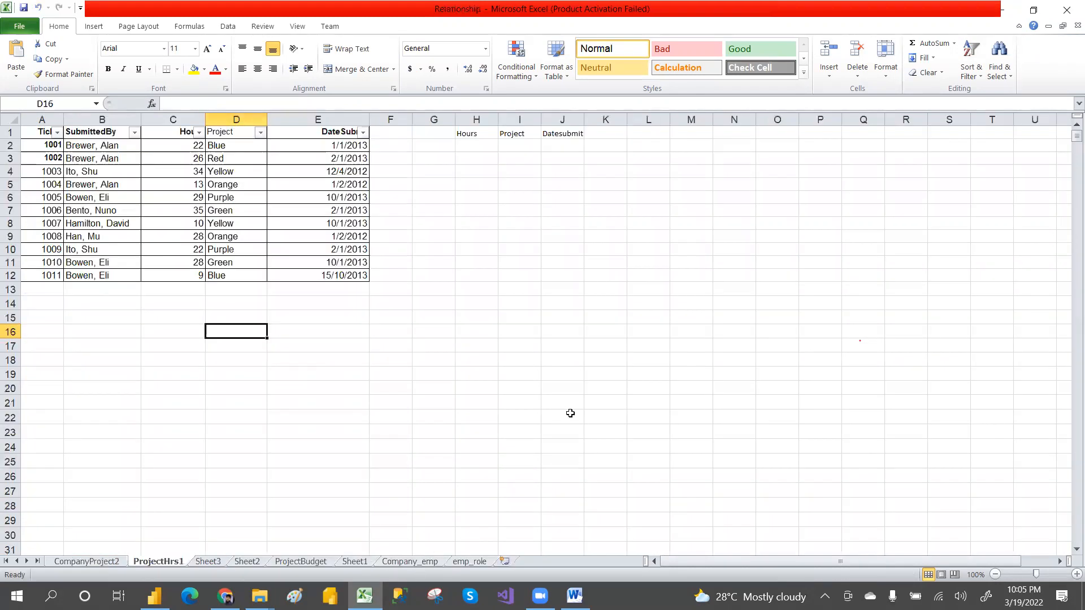
left_click(1068, 9)
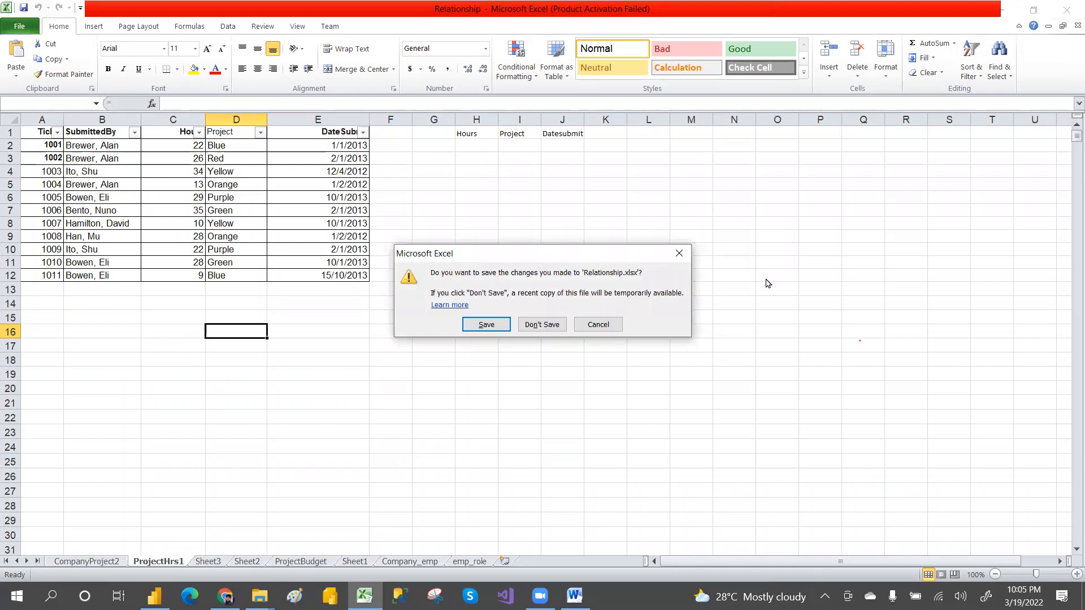
left_click(542, 324)
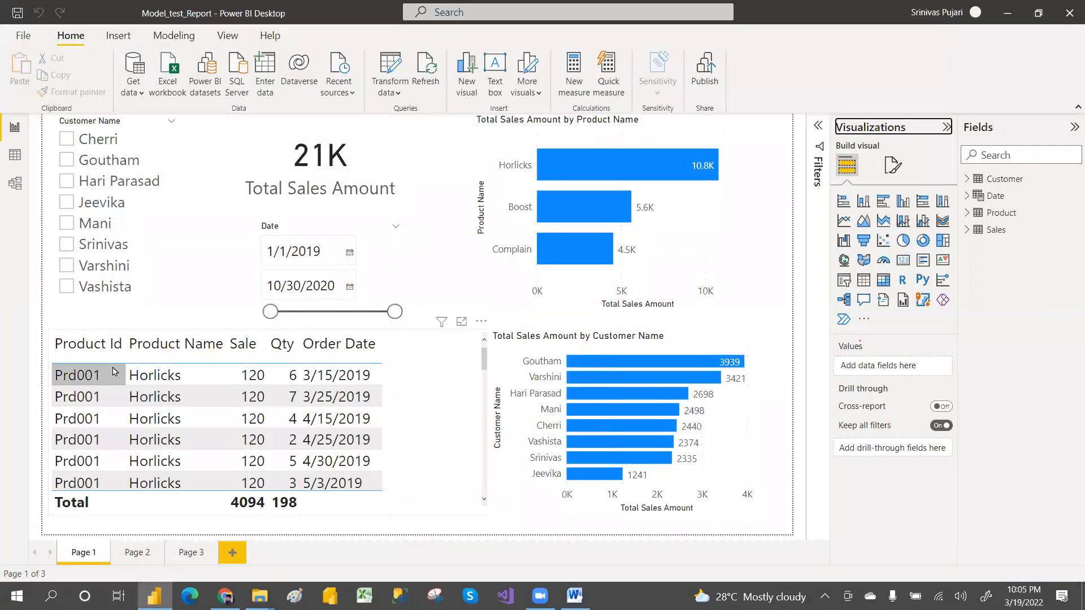
Review the data of the Customer, Product and Sales tables in the Power BI report Model_test_Report.
left_click(14, 158)
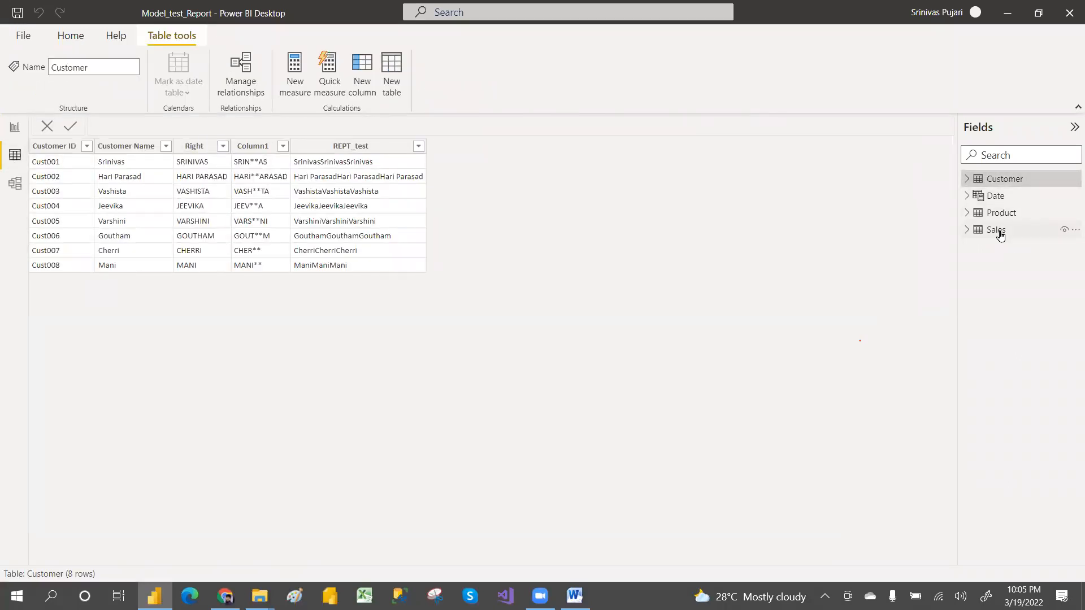
left_click(1001, 213)
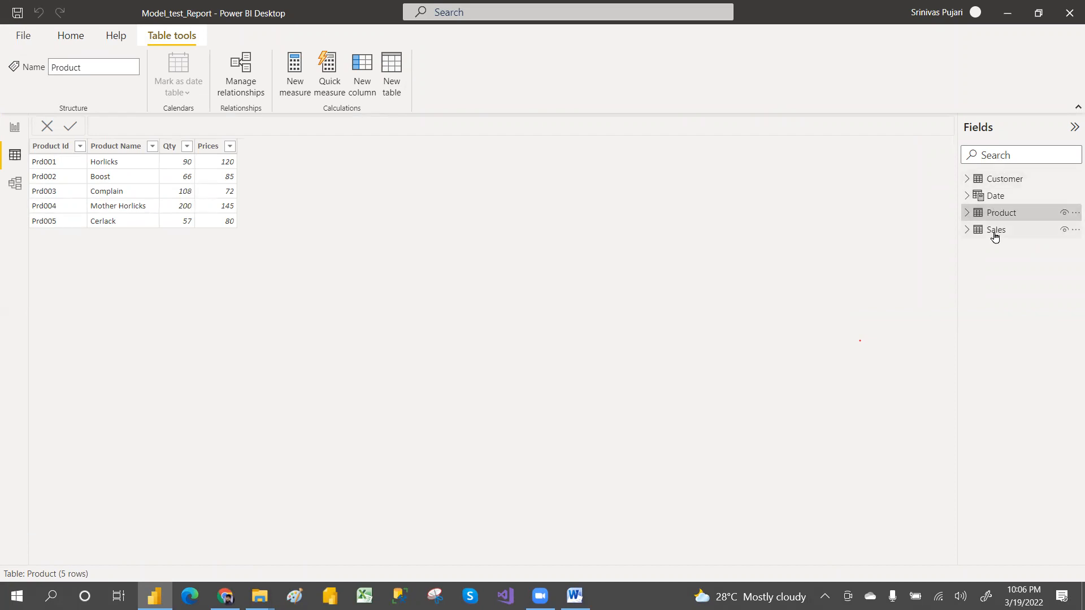
left_click(994, 237)
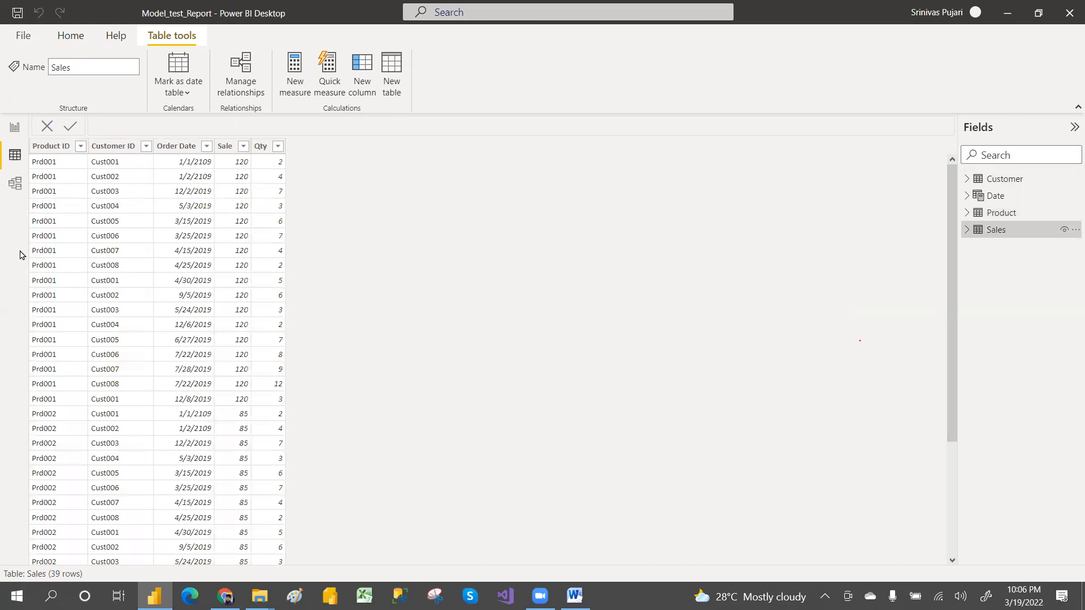
Rearrange the Sales, Customer and Product tables in the model diagram and collapse the Properties pane to reveal the full Date table.
left_click(13, 186)
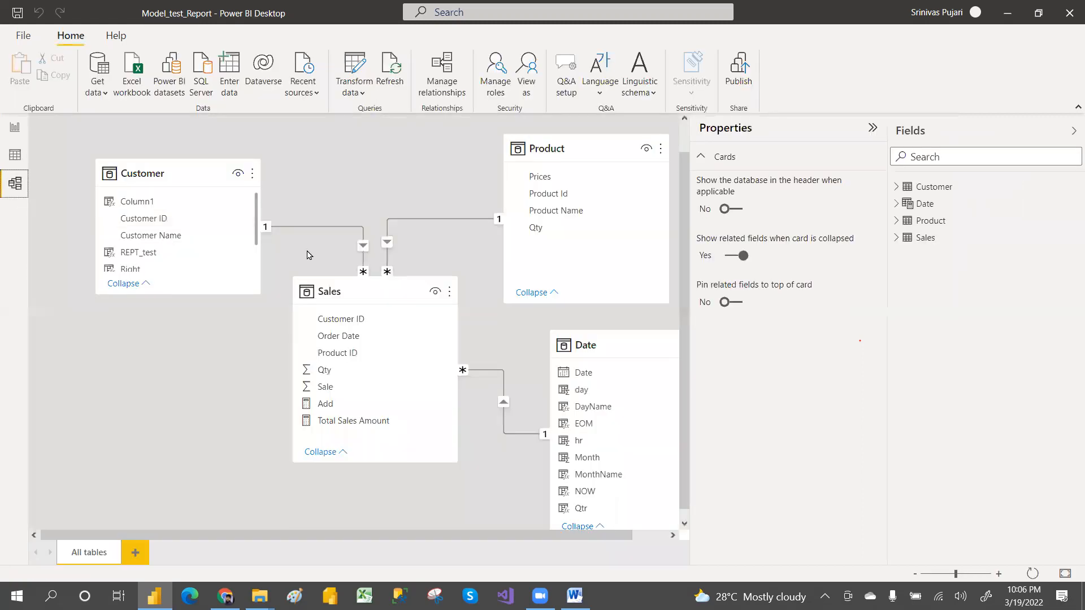
left_click_drag(366, 298, 334, 291)
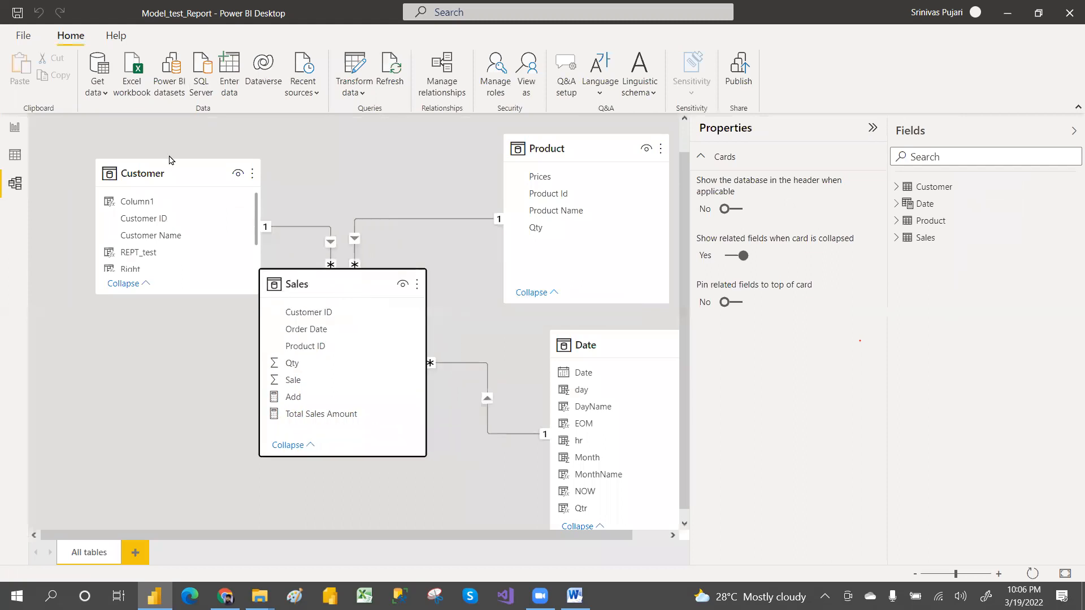
left_click_drag(158, 177, 145, 152)
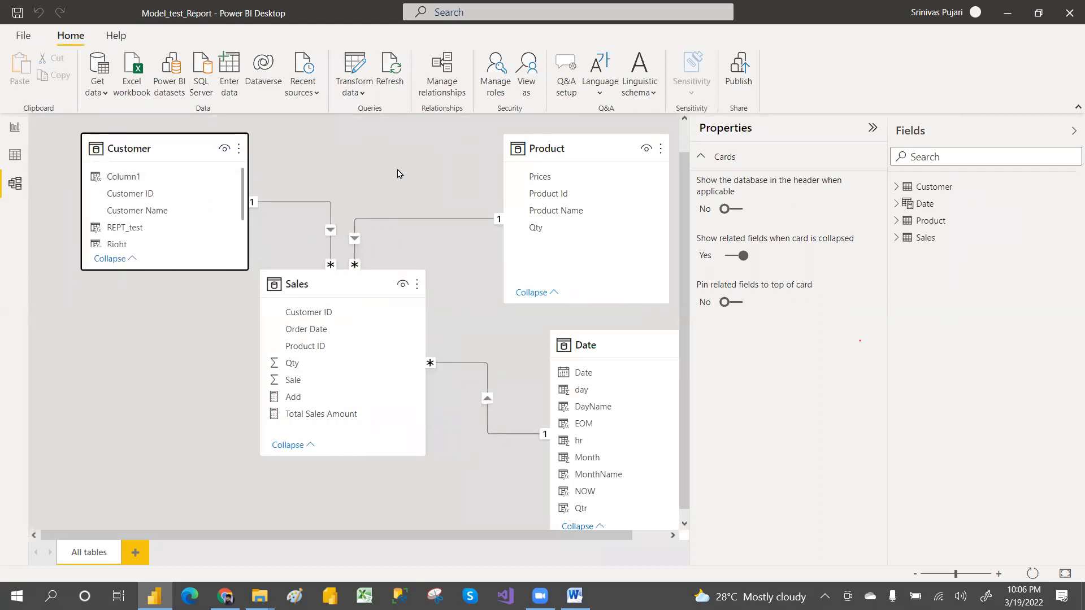
left_click_drag(516, 148, 460, 148)
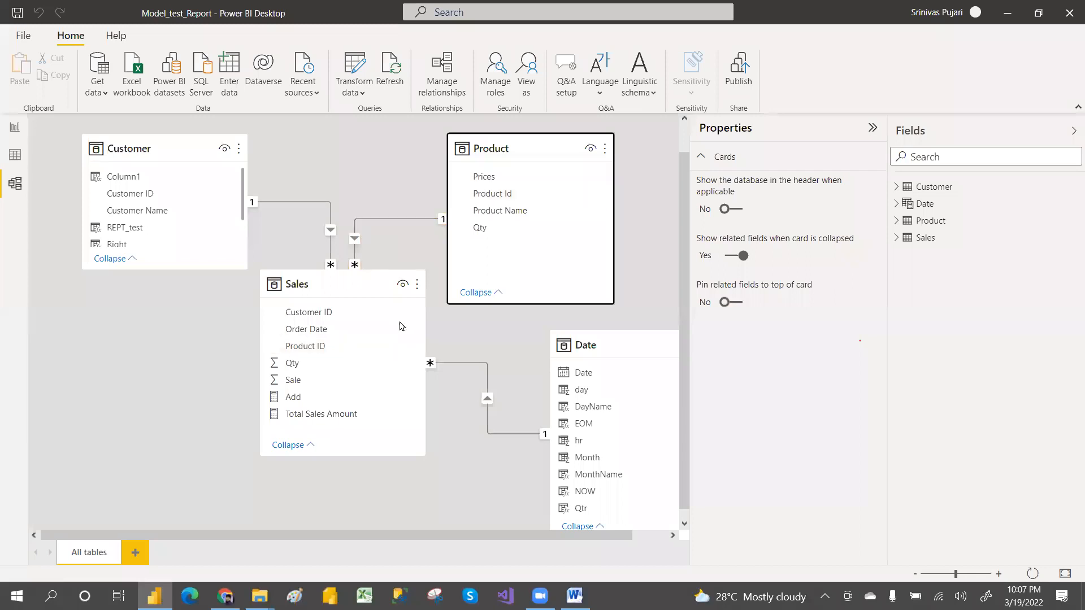
left_click(607, 337)
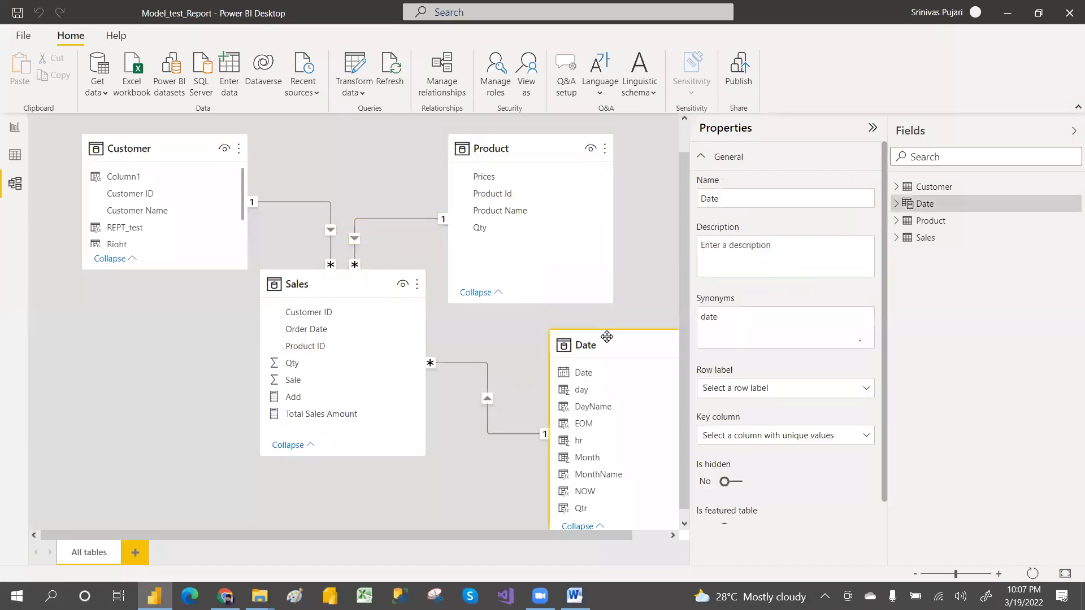
left_click(873, 128)
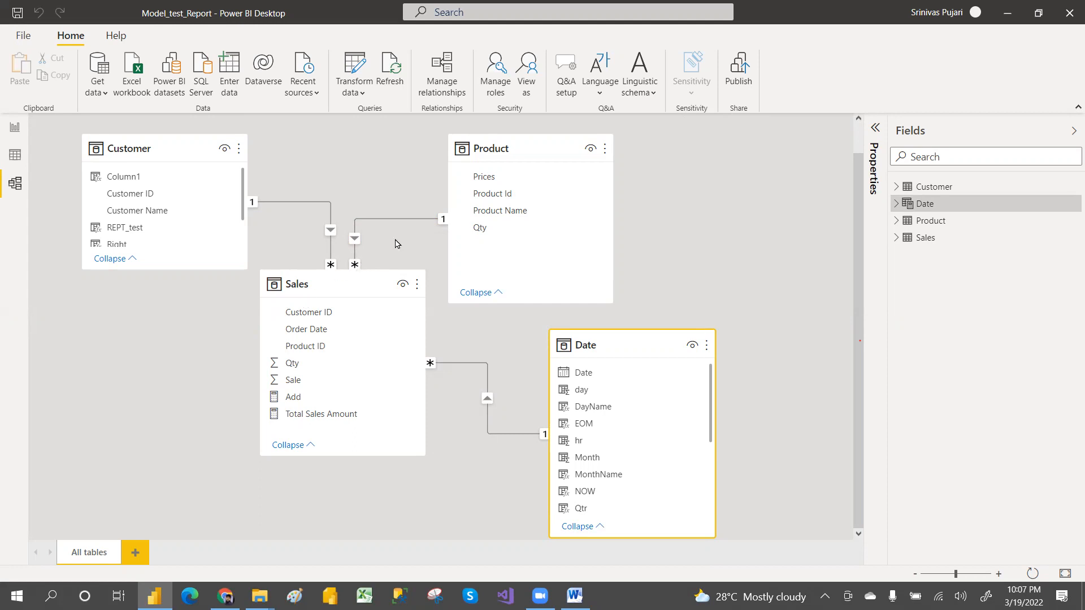
left_click(346, 286)
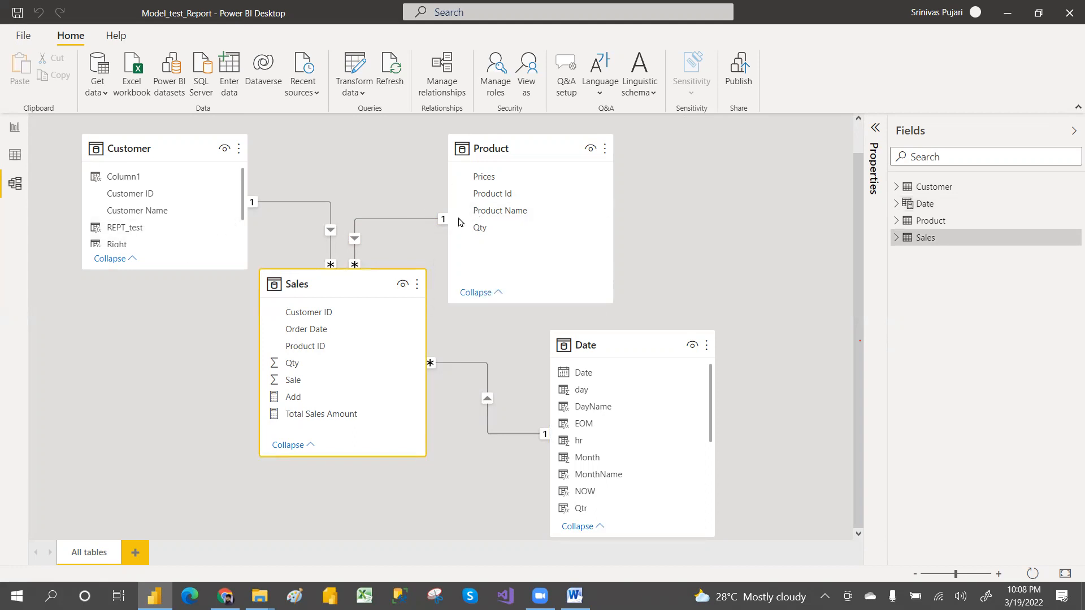
Filter report Page 1 by the fifth customer in the slicer, inspect the product and customer sales charts, and clear the filter.
left_click(16, 128)
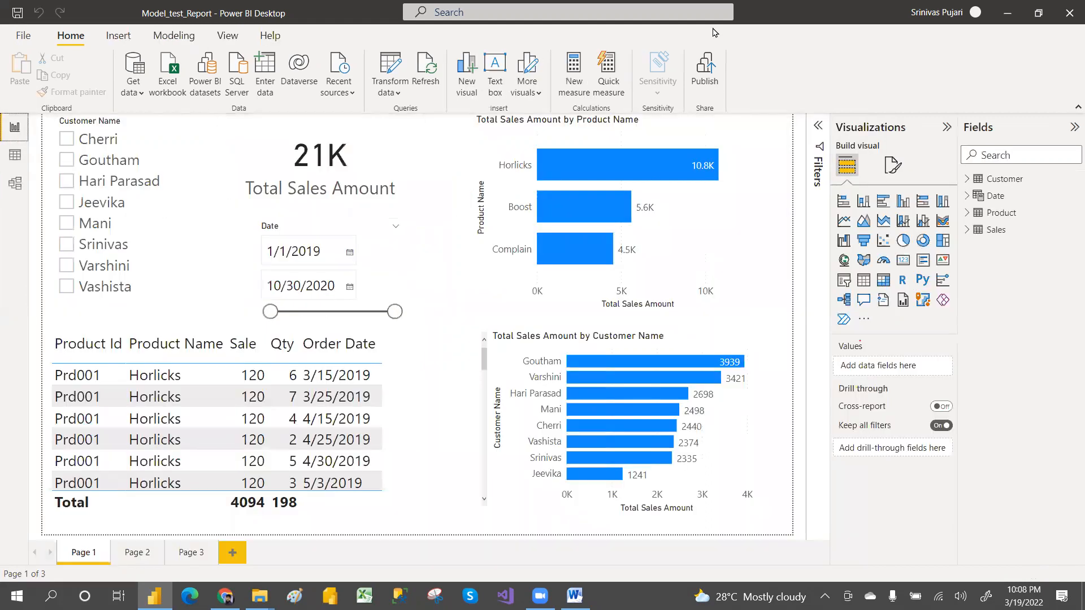
left_click(163, 225)
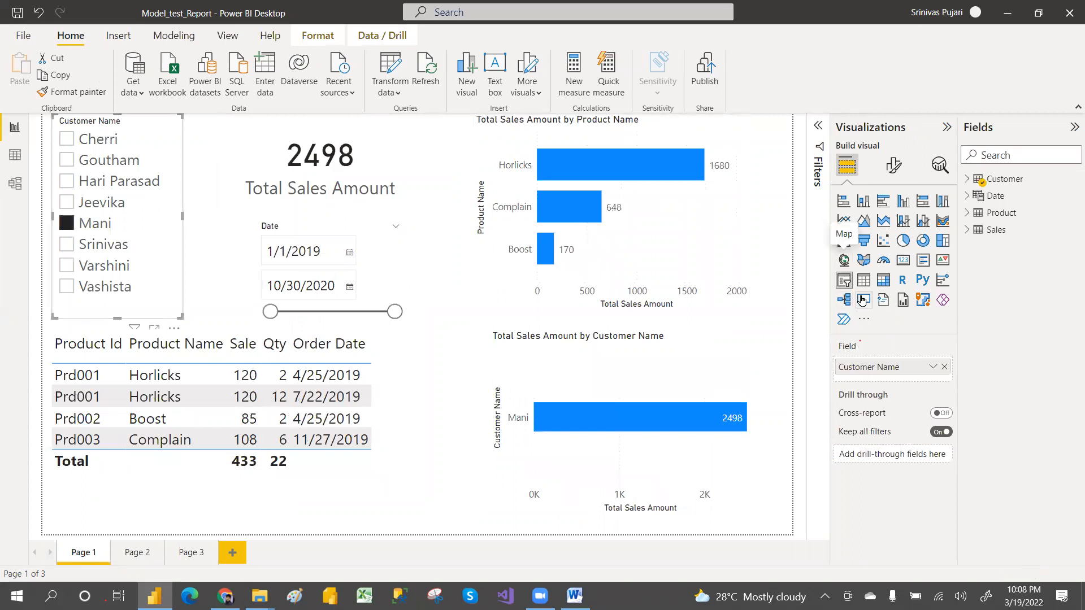
left_click(687, 262)
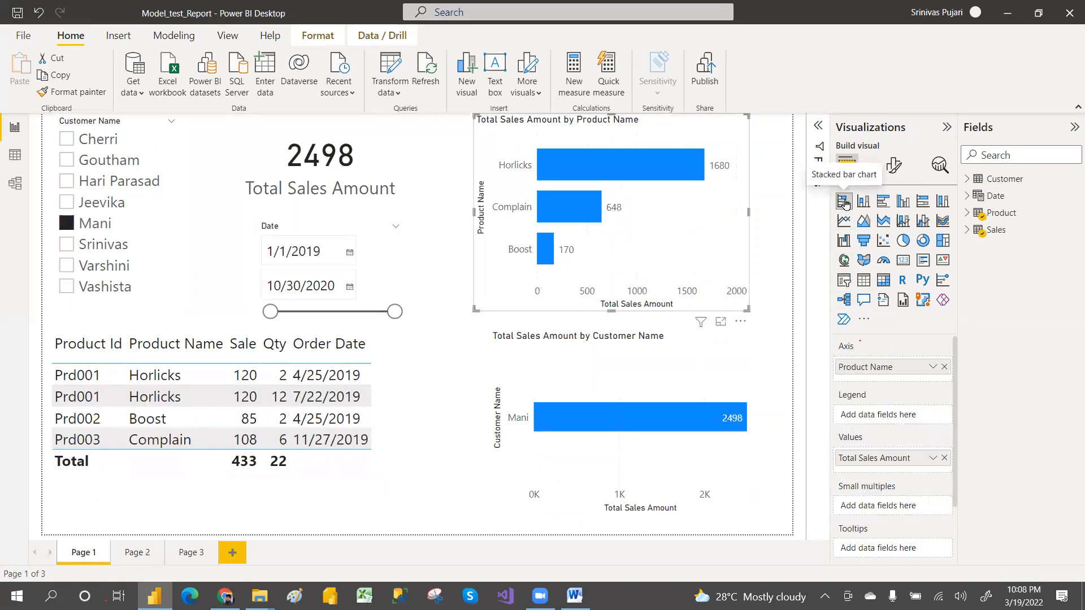
left_click(733, 380)
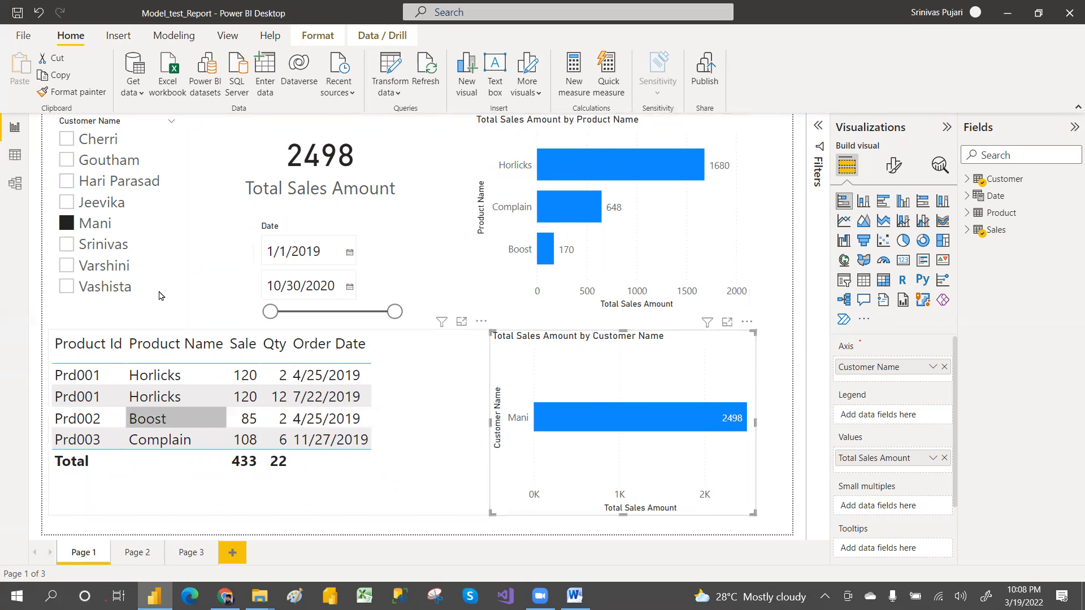
left_click(67, 224)
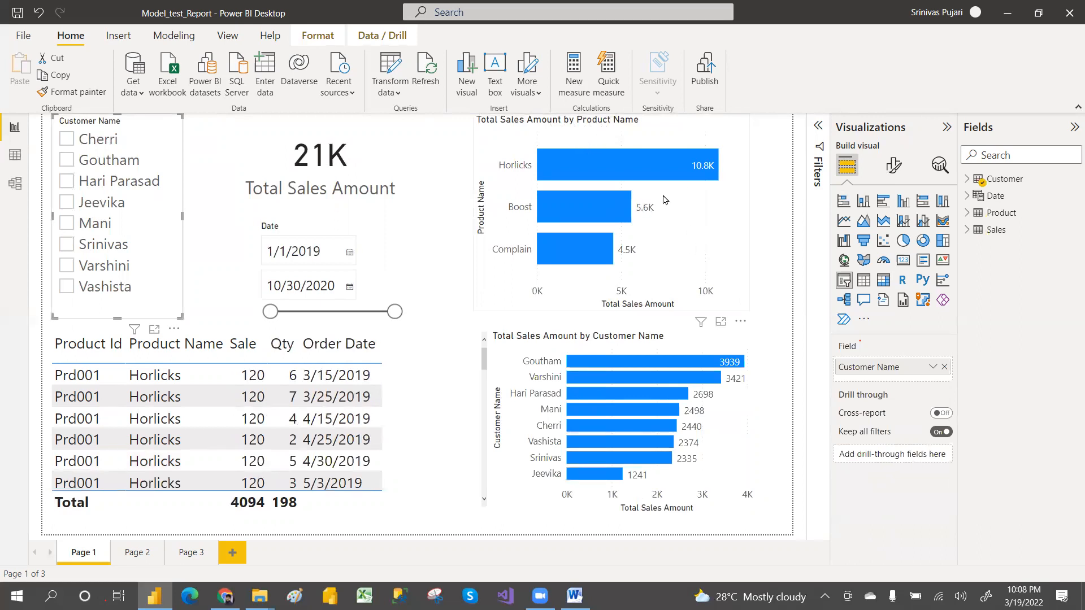
left_click(728, 258)
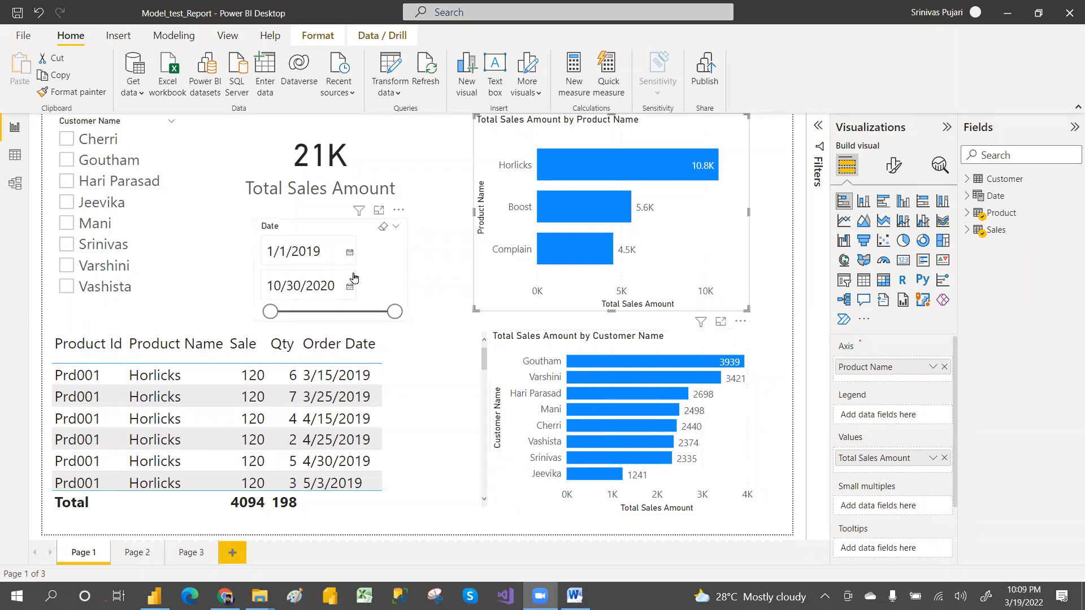
mouse_move(579, 157)
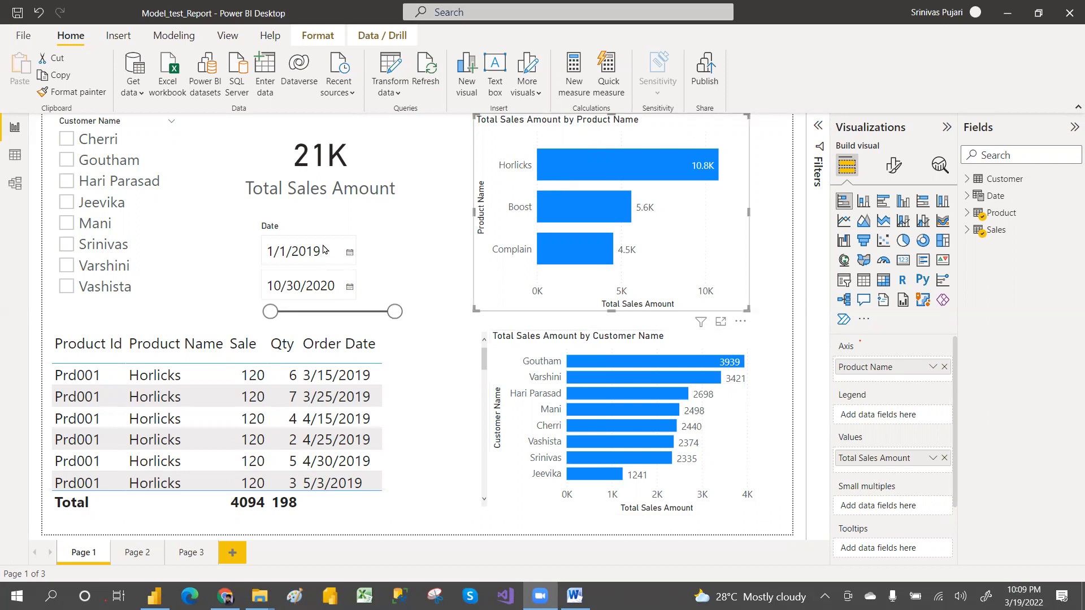
Filter the report by the sixth, second and fourth customers in turn, examine the sales visuals, and clear the slicer.
left_click(172, 249)
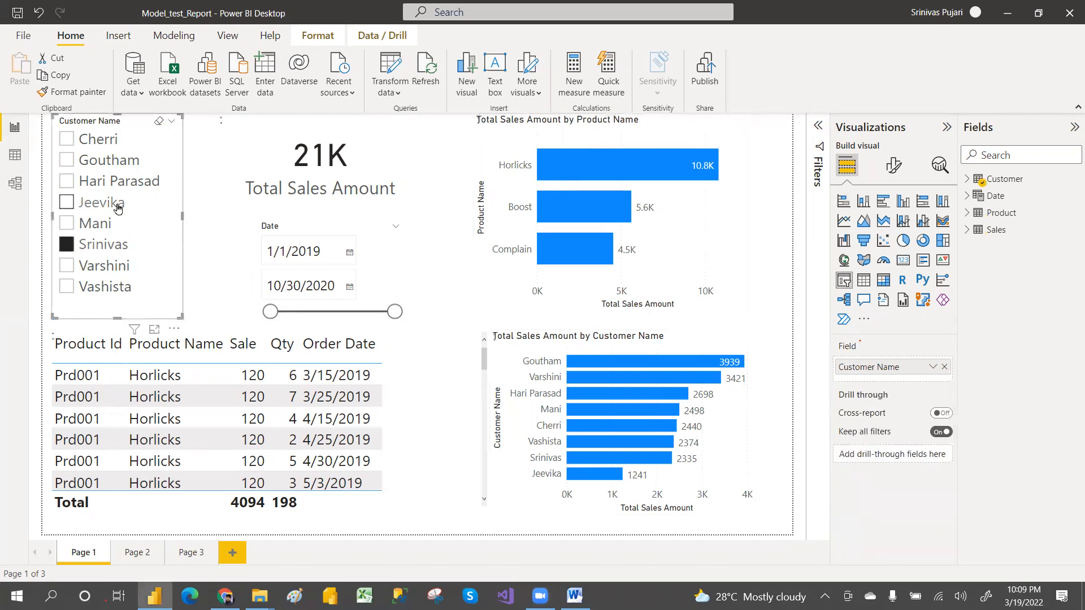
left_click(65, 243)
left_click(66, 160)
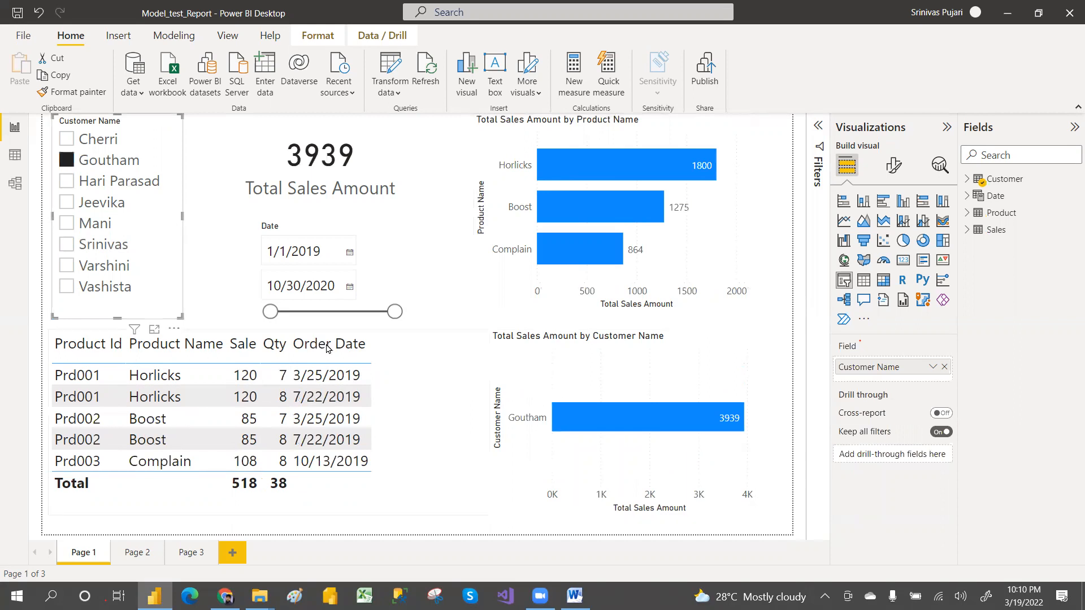
left_click(66, 163)
left_click(69, 206)
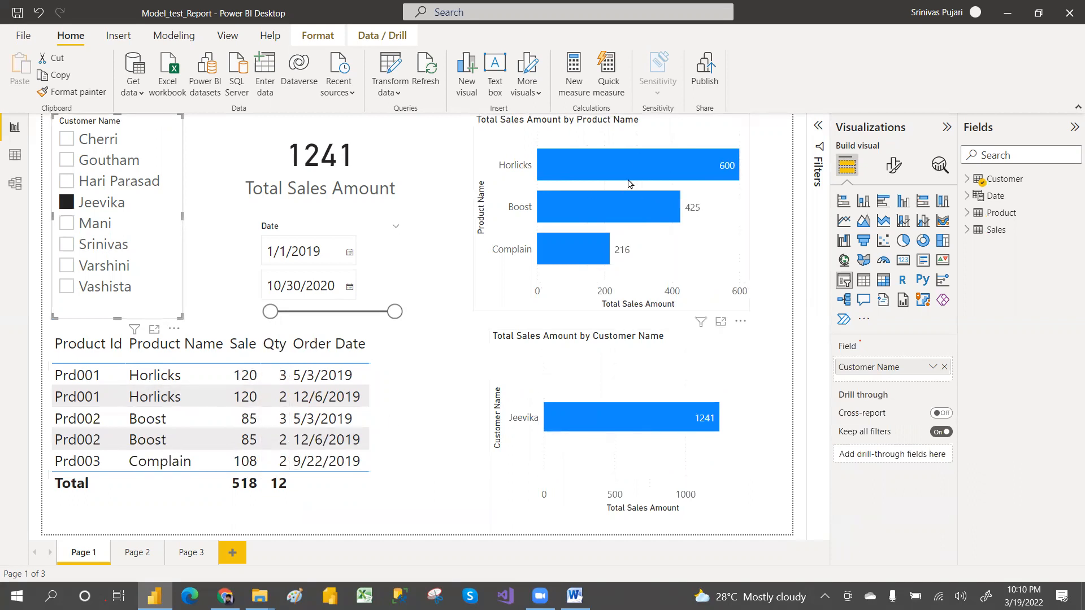
left_click(65, 204)
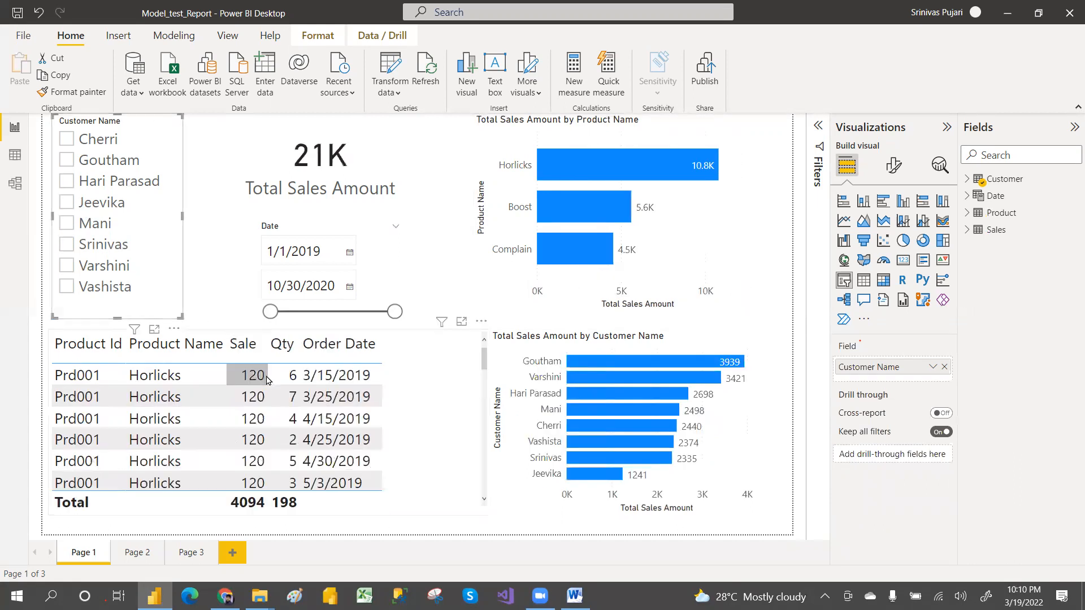
Examine the Sale and Qty columns in the data of the Sales table.
left_click(14, 155)
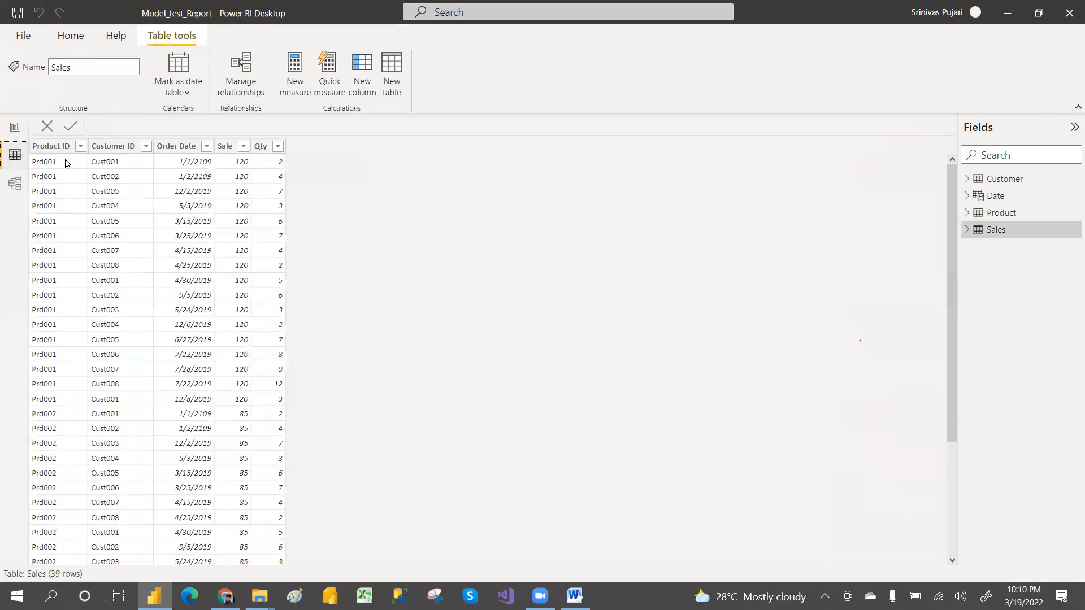
left_click(226, 147)
left_click(260, 146)
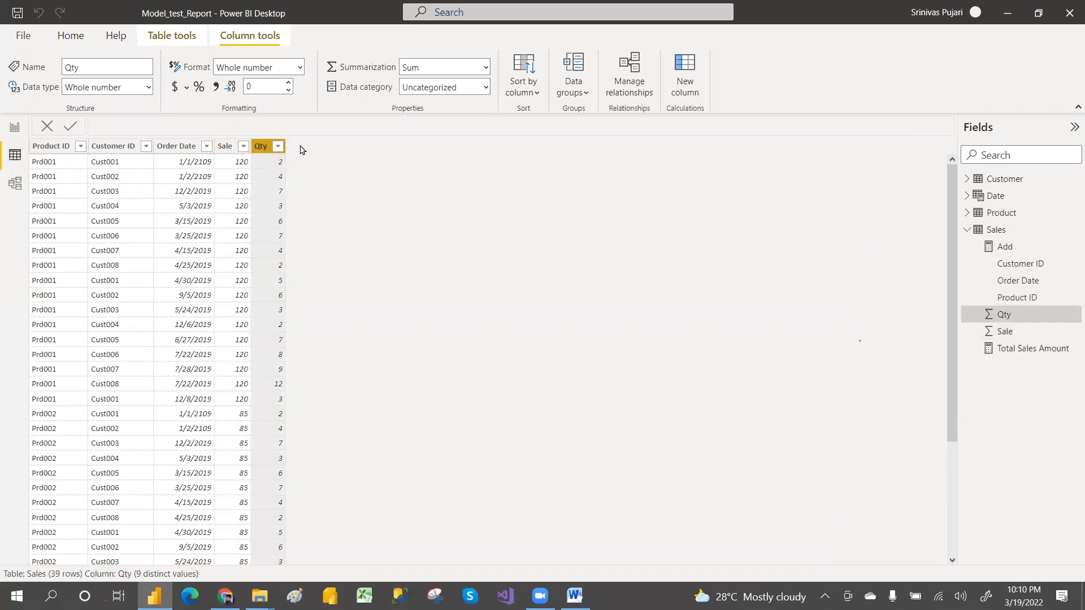
left_click(226, 148)
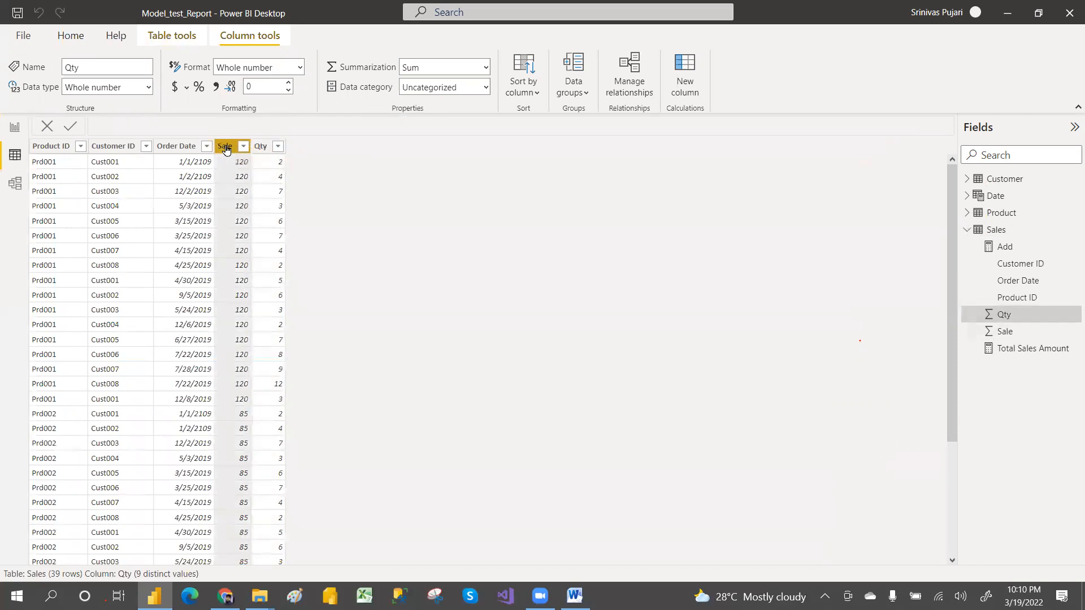
left_click(260, 147)
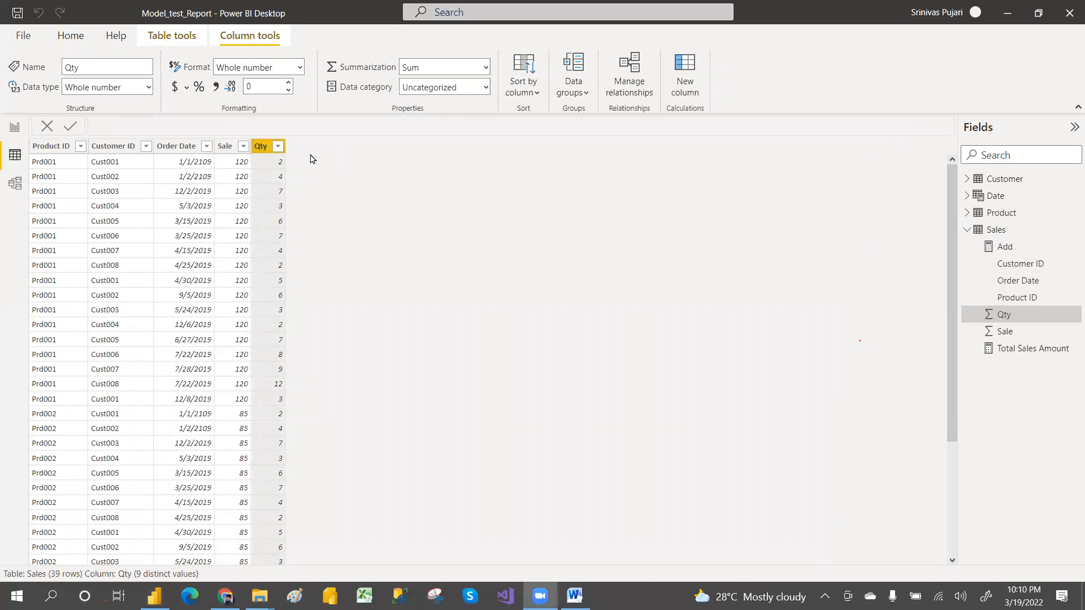
key("alt+Tab")
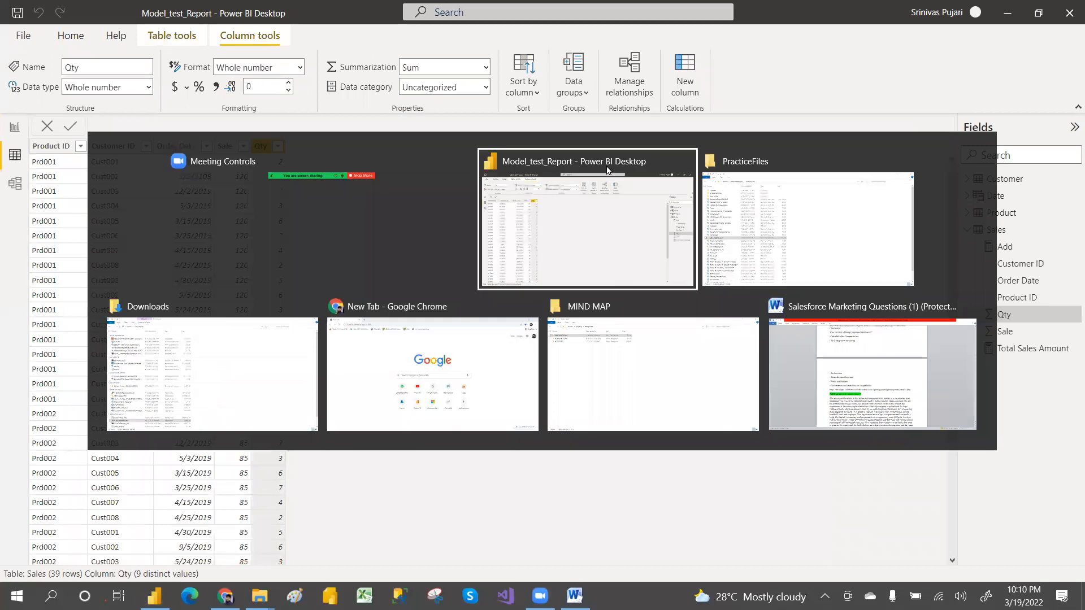
left_click(606, 170)
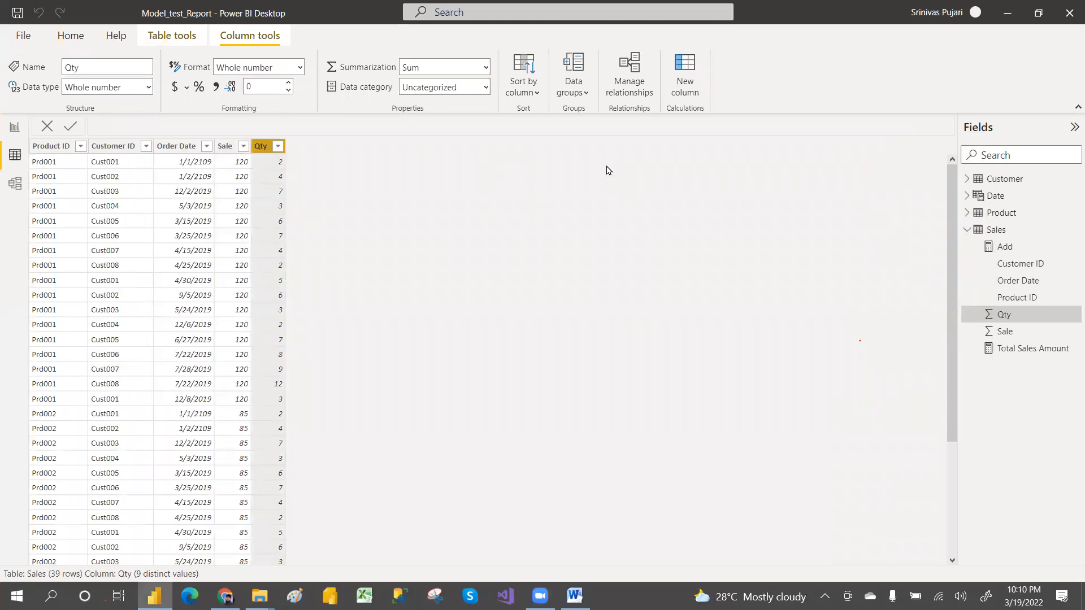
Select the Total Sales Amount by Product Name chart on report Page 1 and narrow it slightly.
left_click(15, 128)
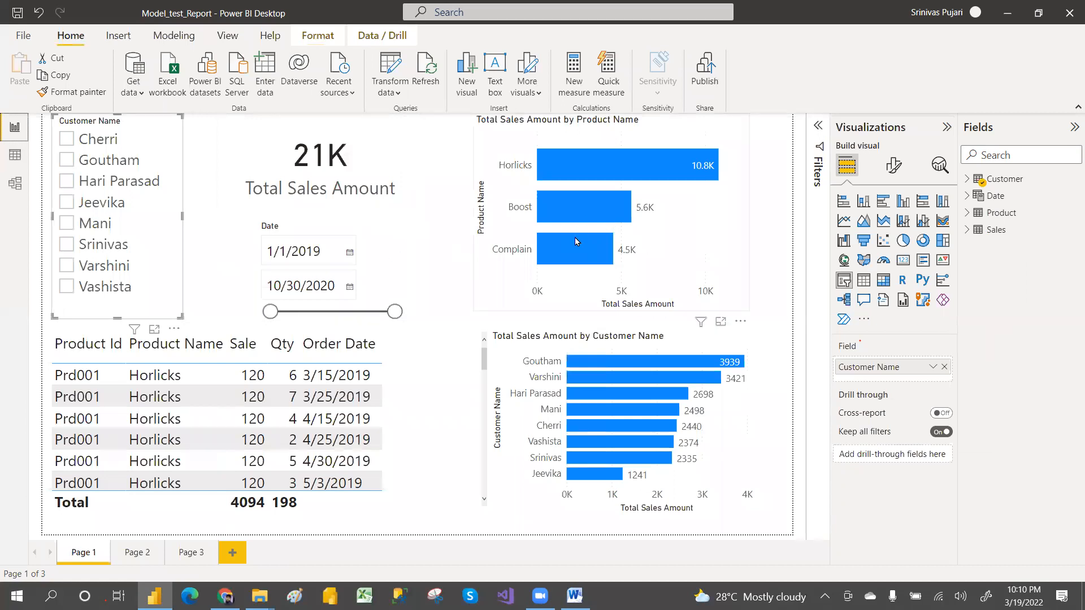
mouse_move(576, 242)
left_click(500, 290)
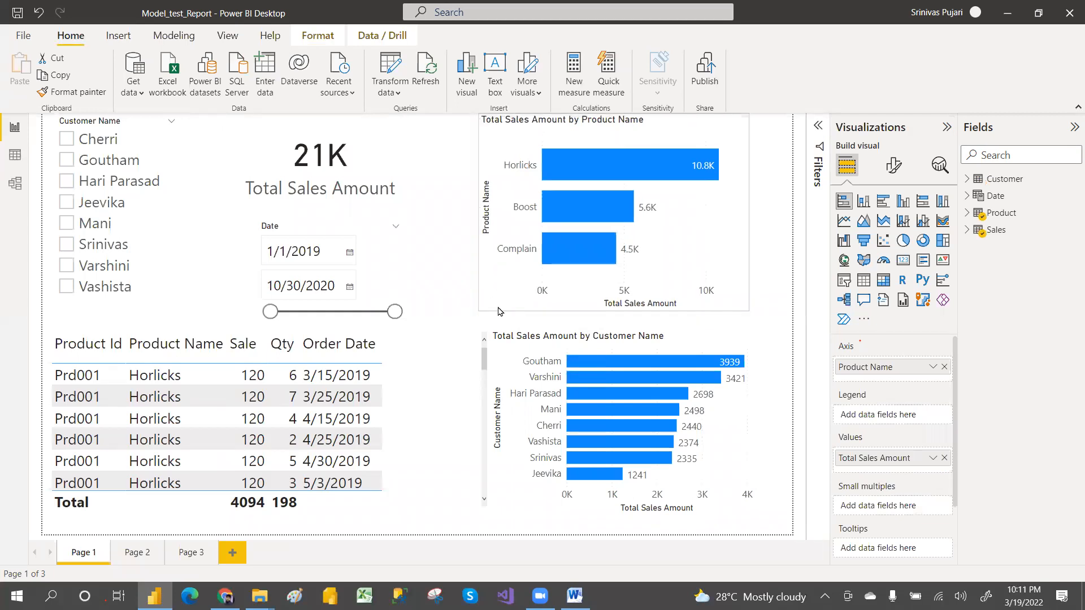